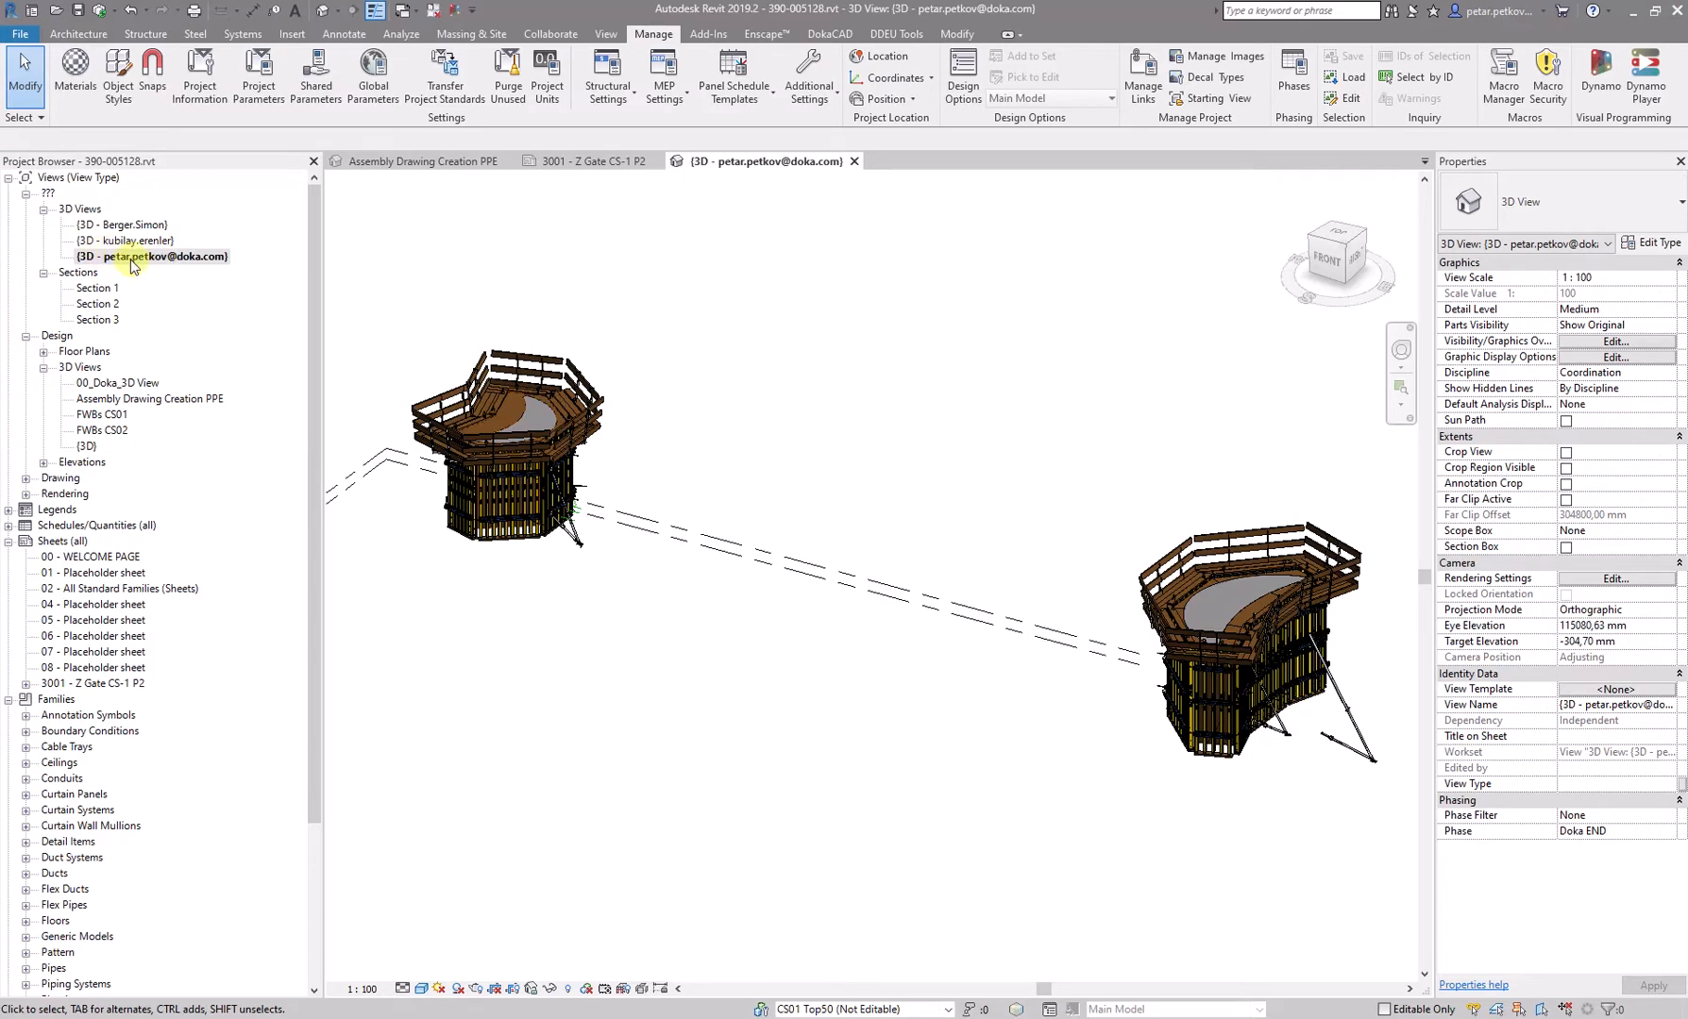
# - Open the Assembly Drawing Creation PPE 3D view from the Design views and close the user-specific default 3D view
pyautogui.click(44, 210)
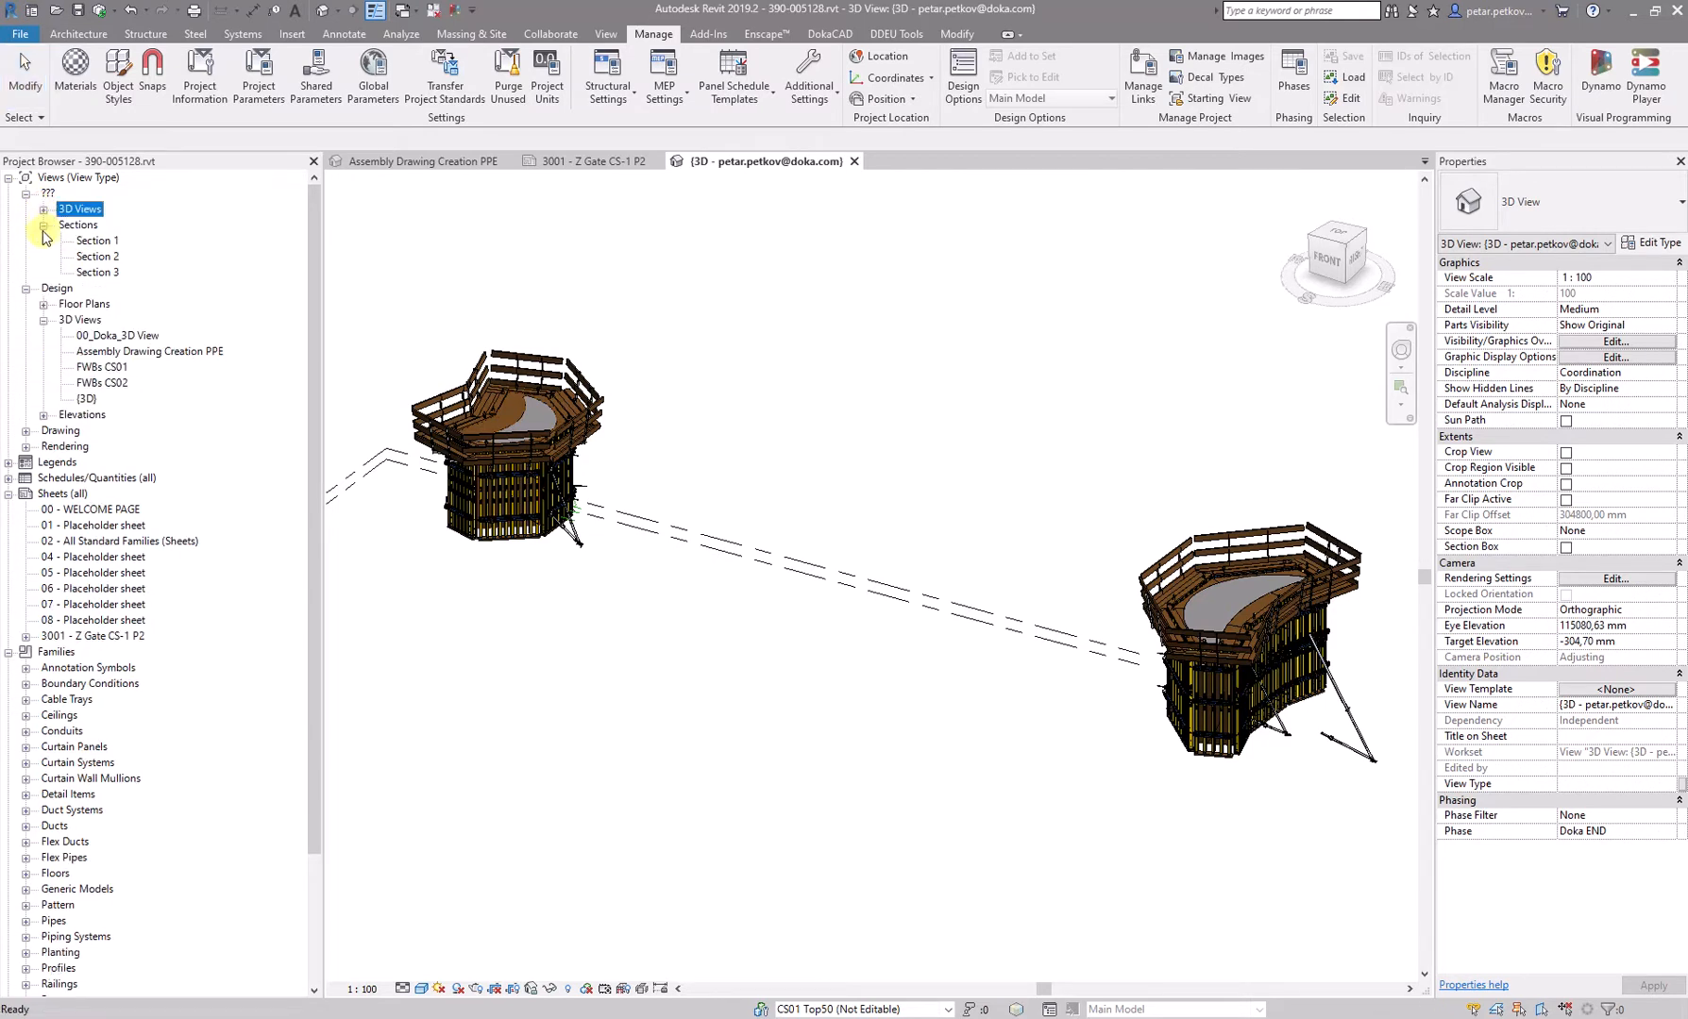
pyautogui.click(43, 226)
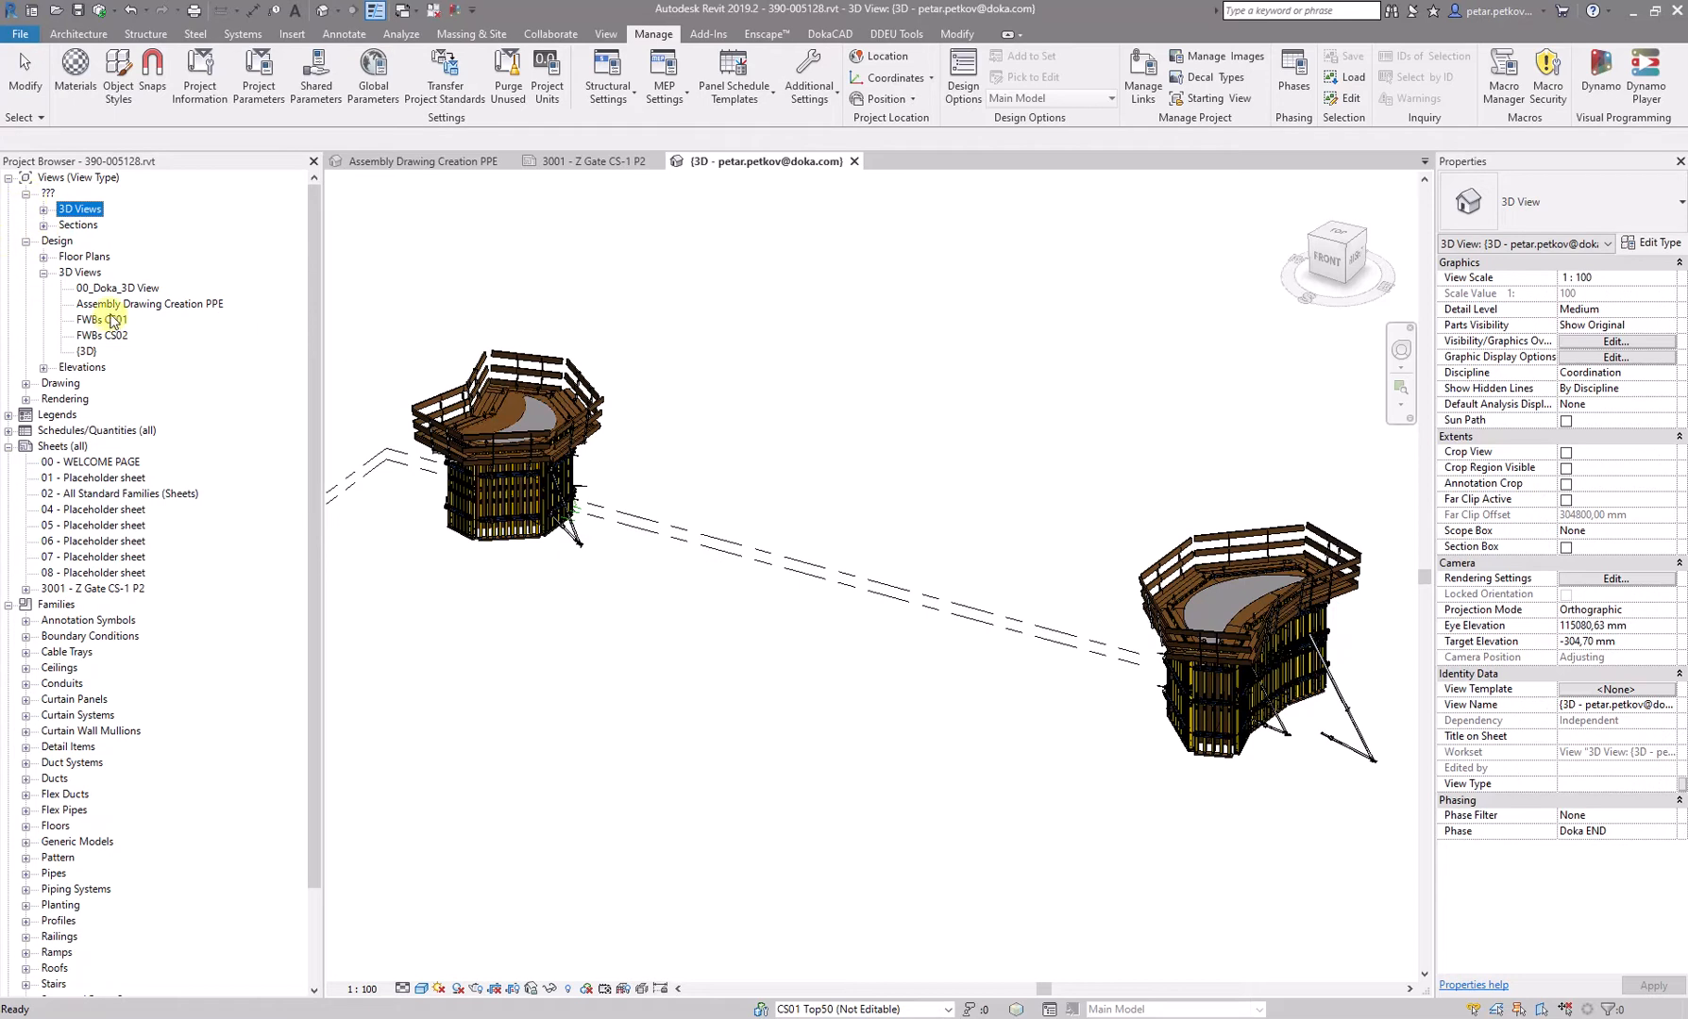
pyautogui.click(53, 243)
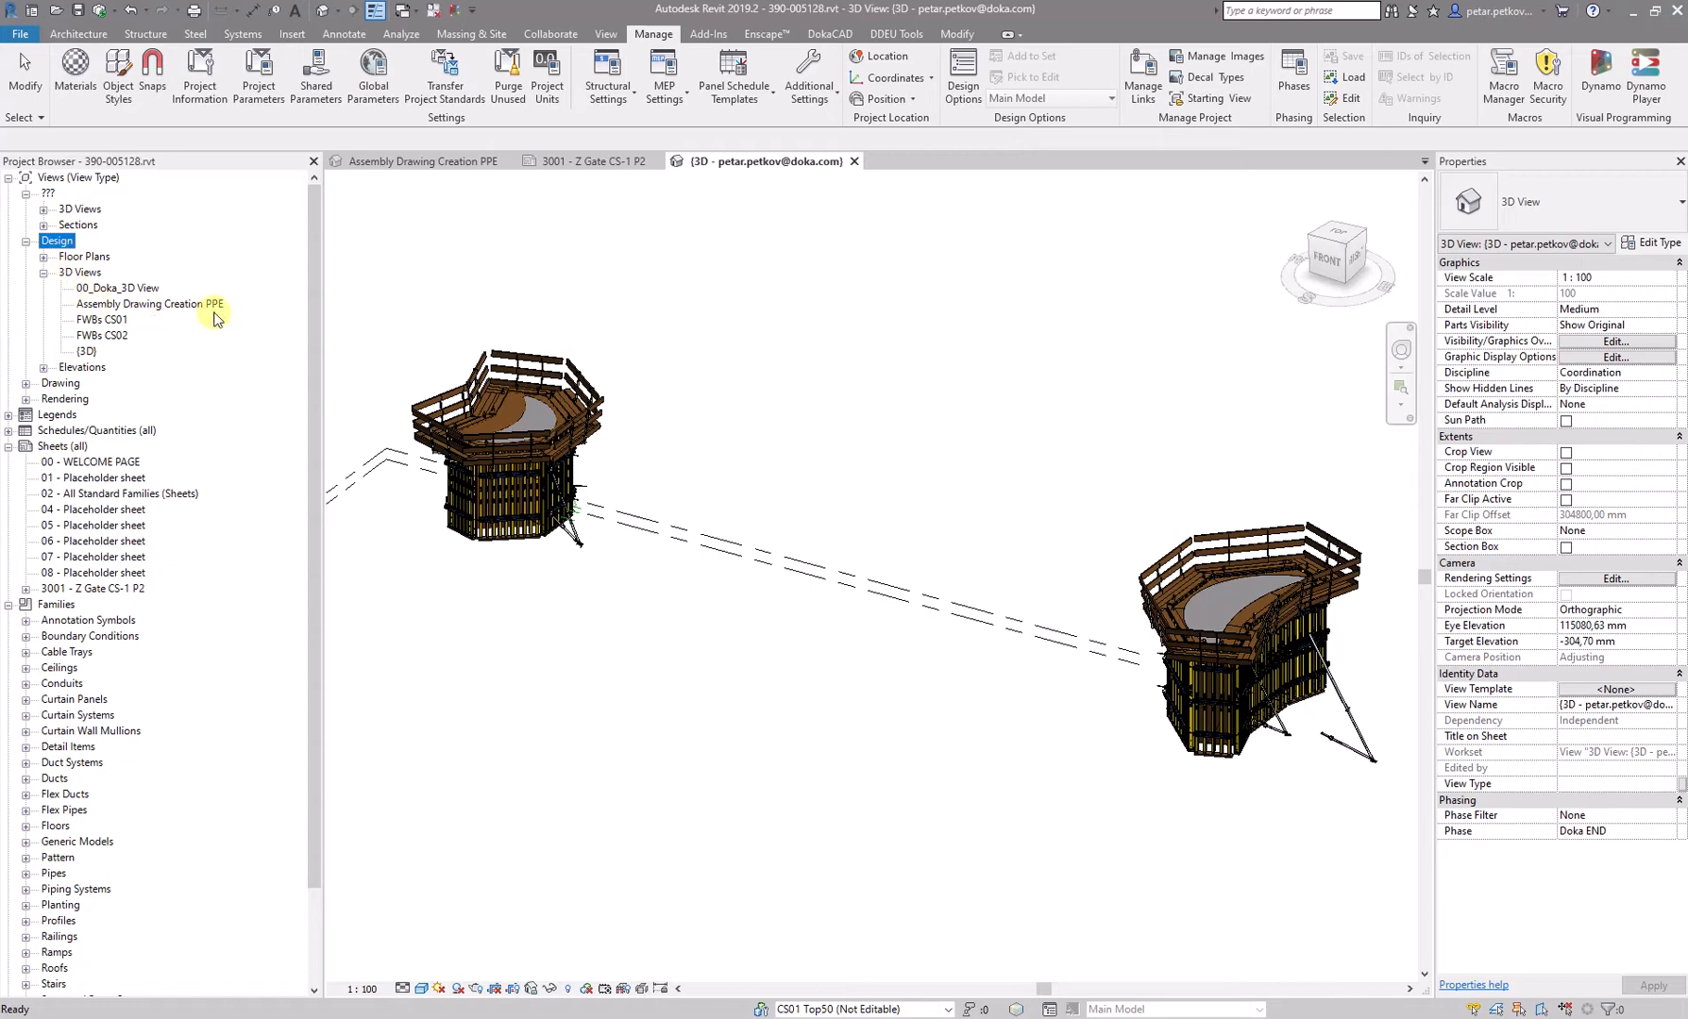
pyautogui.doubleClick(164, 306)
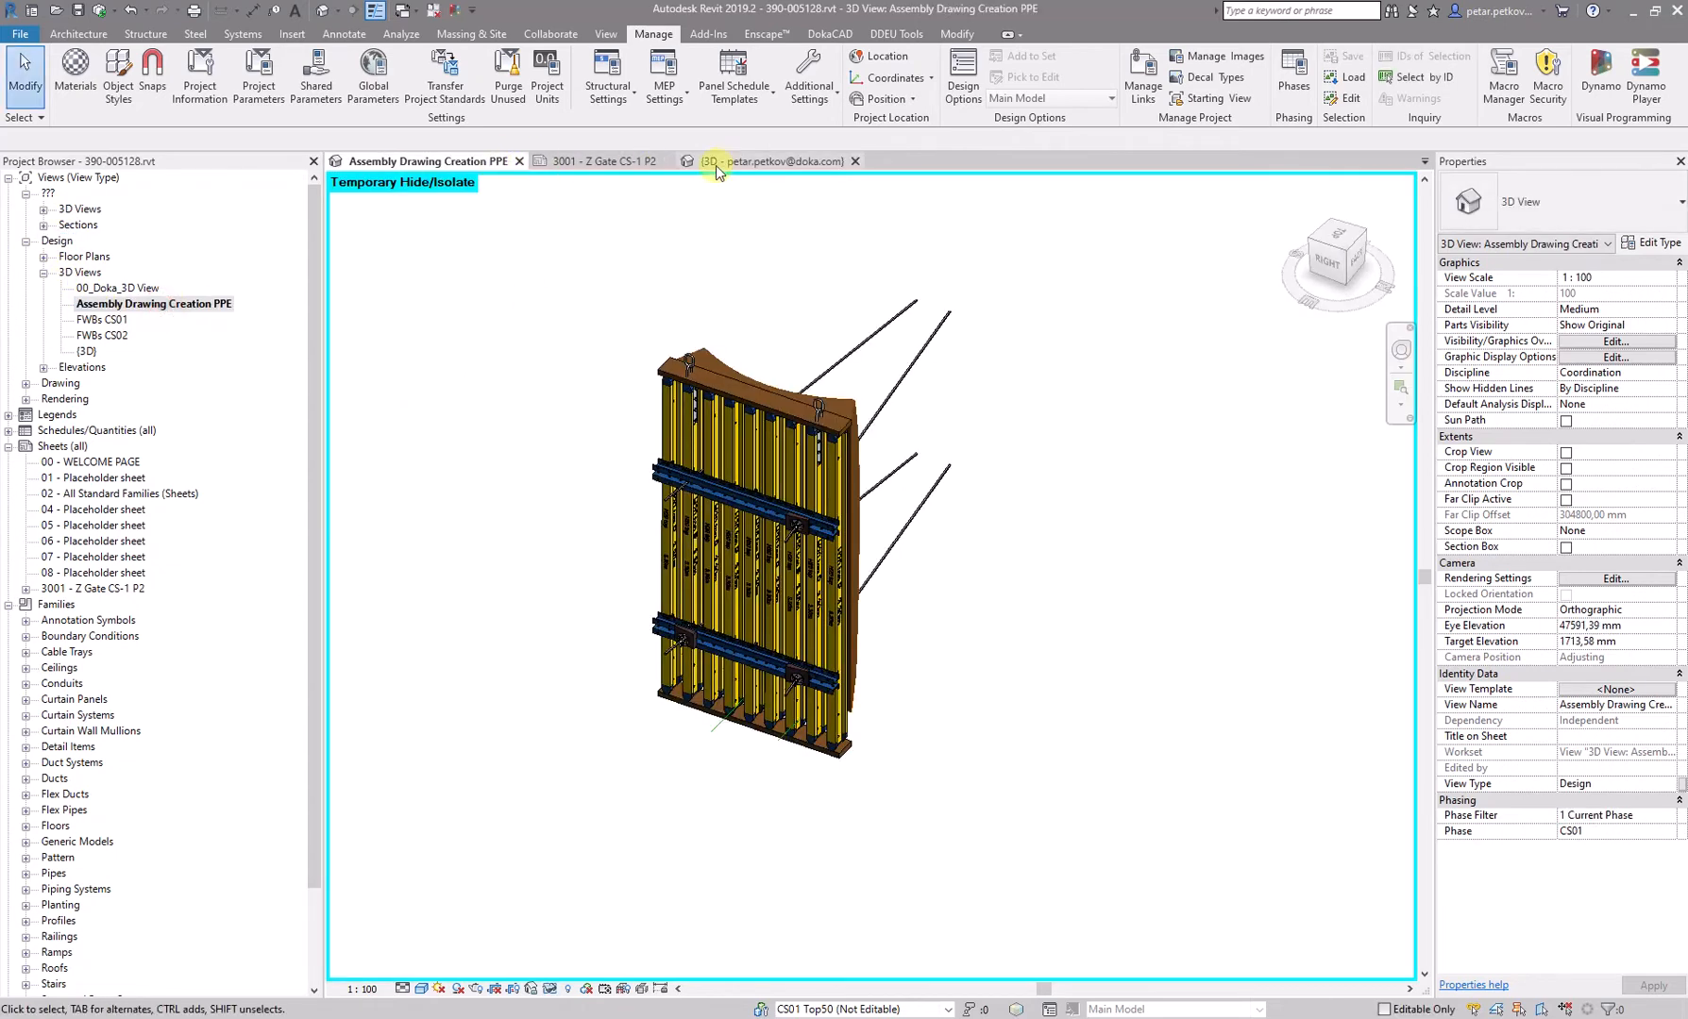
pyautogui.click(774, 161)
pyautogui.click(856, 162)
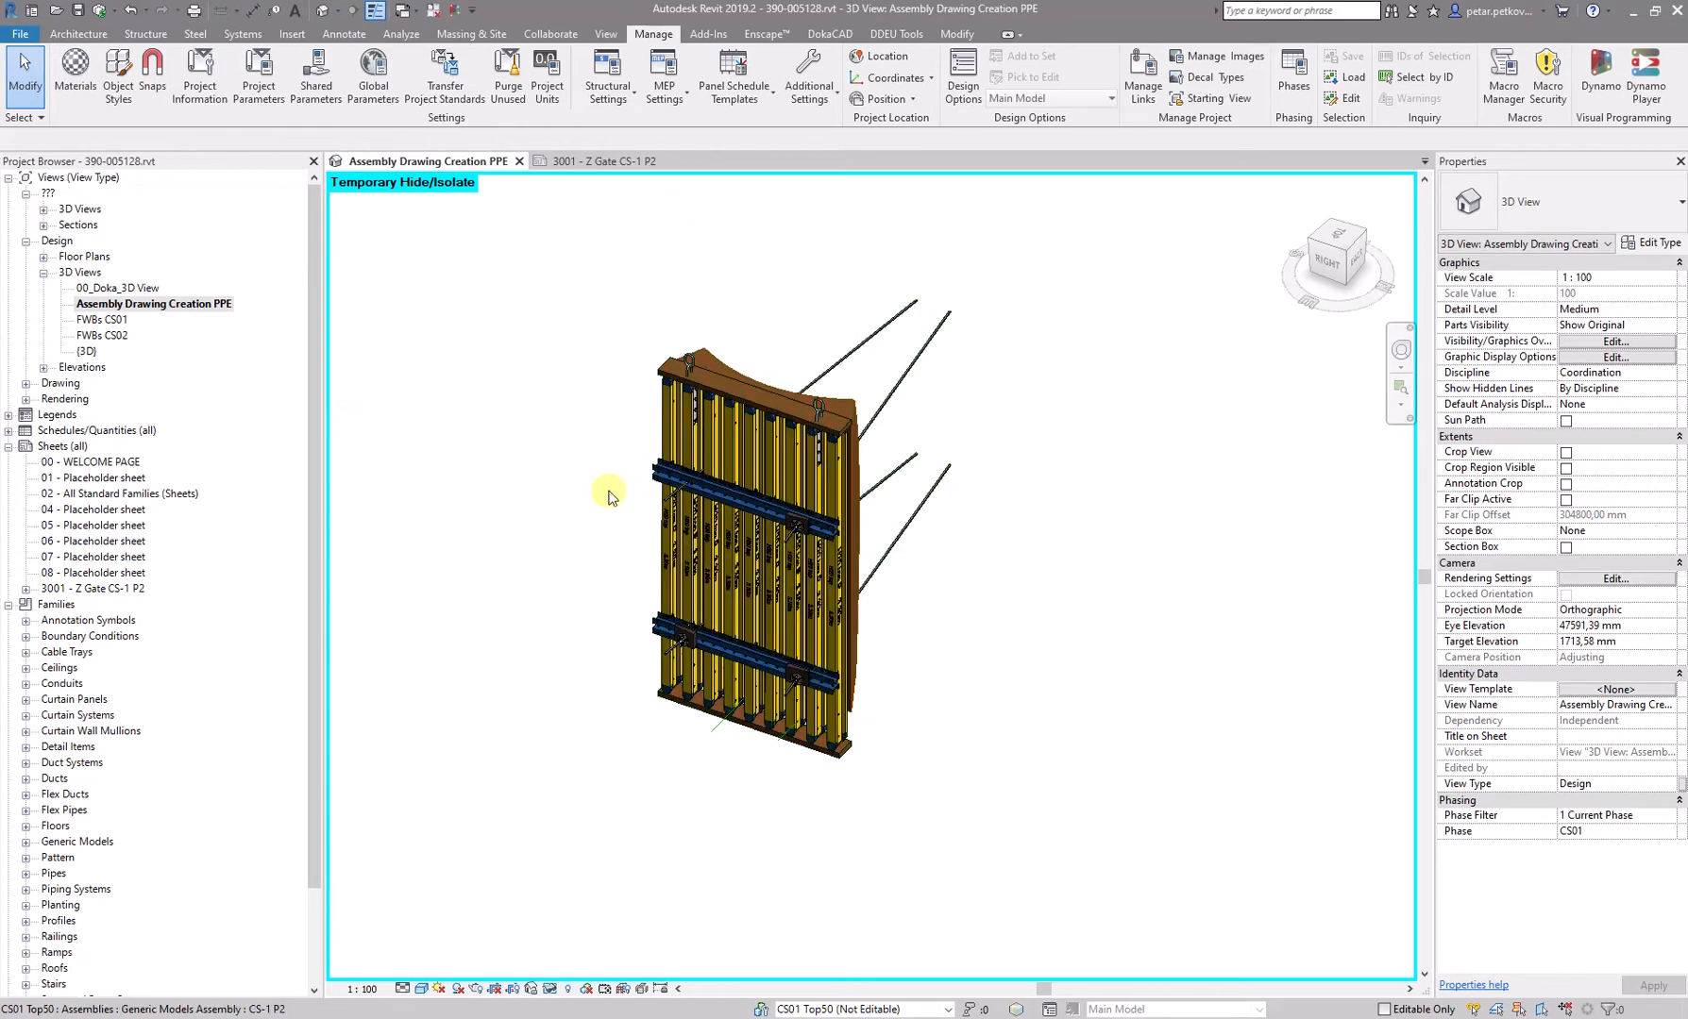
# - Turn on Crop View and Crop Region Visible for the Assembly Drawing Creation PPE view
pyautogui.scroll(-1, 837, 504)
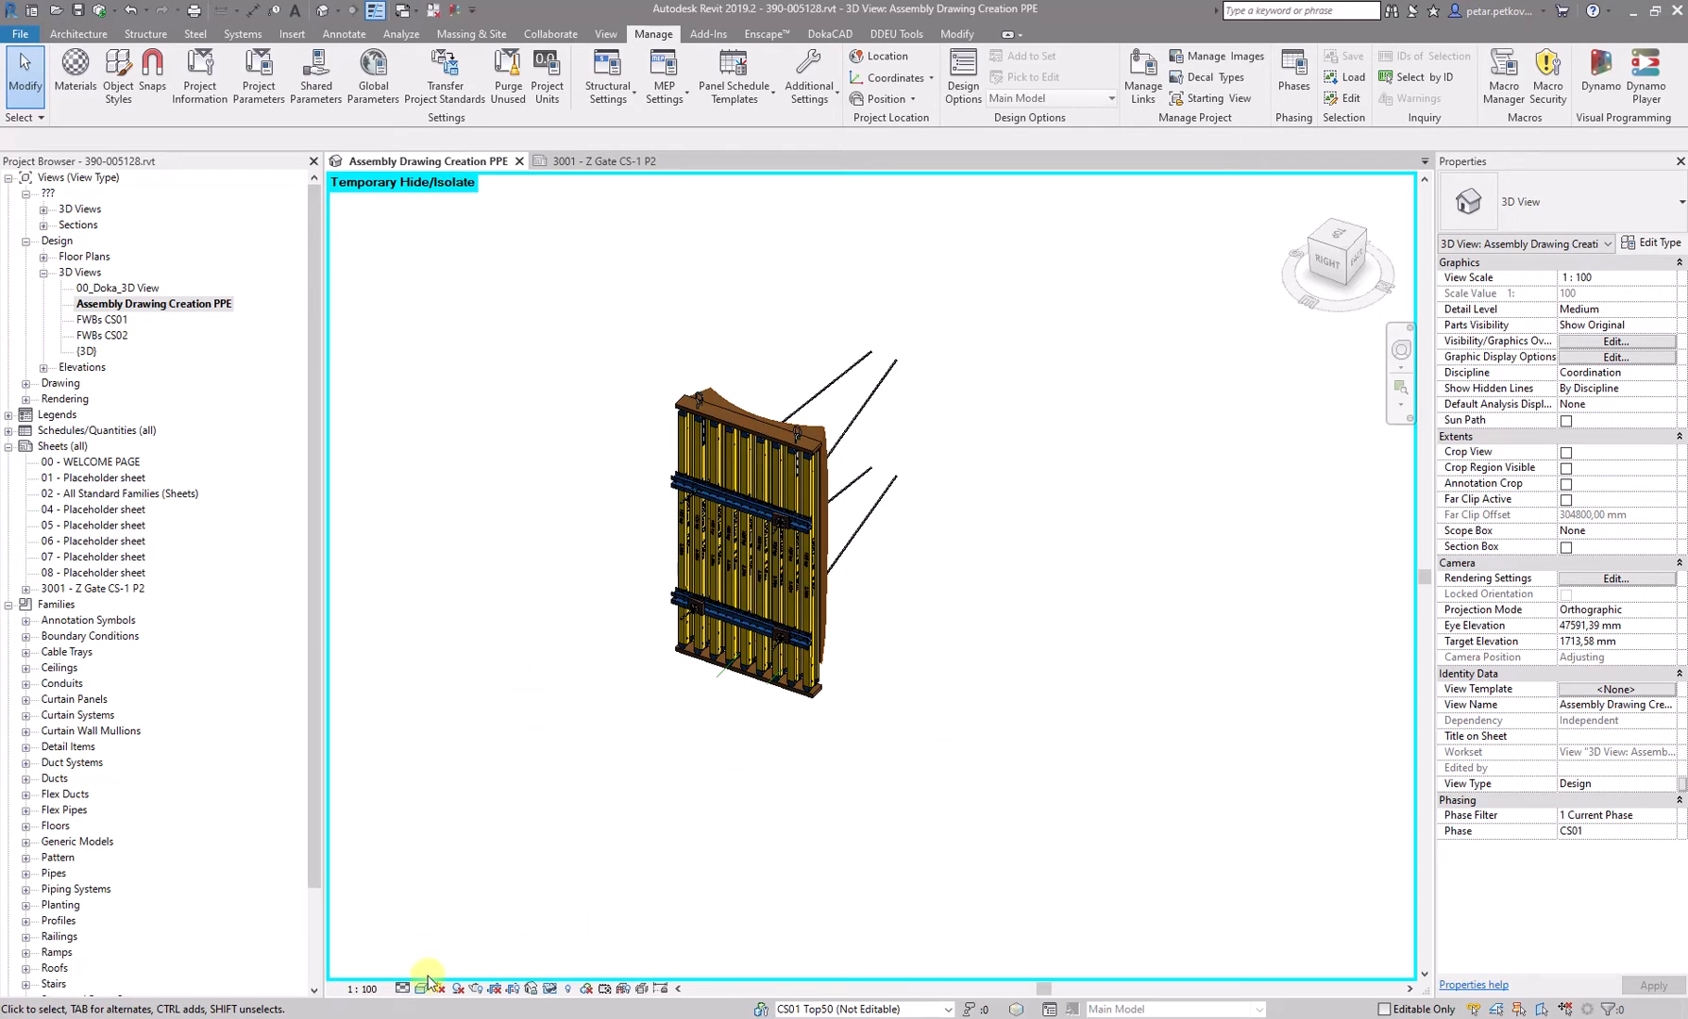
pyautogui.click(521, 993)
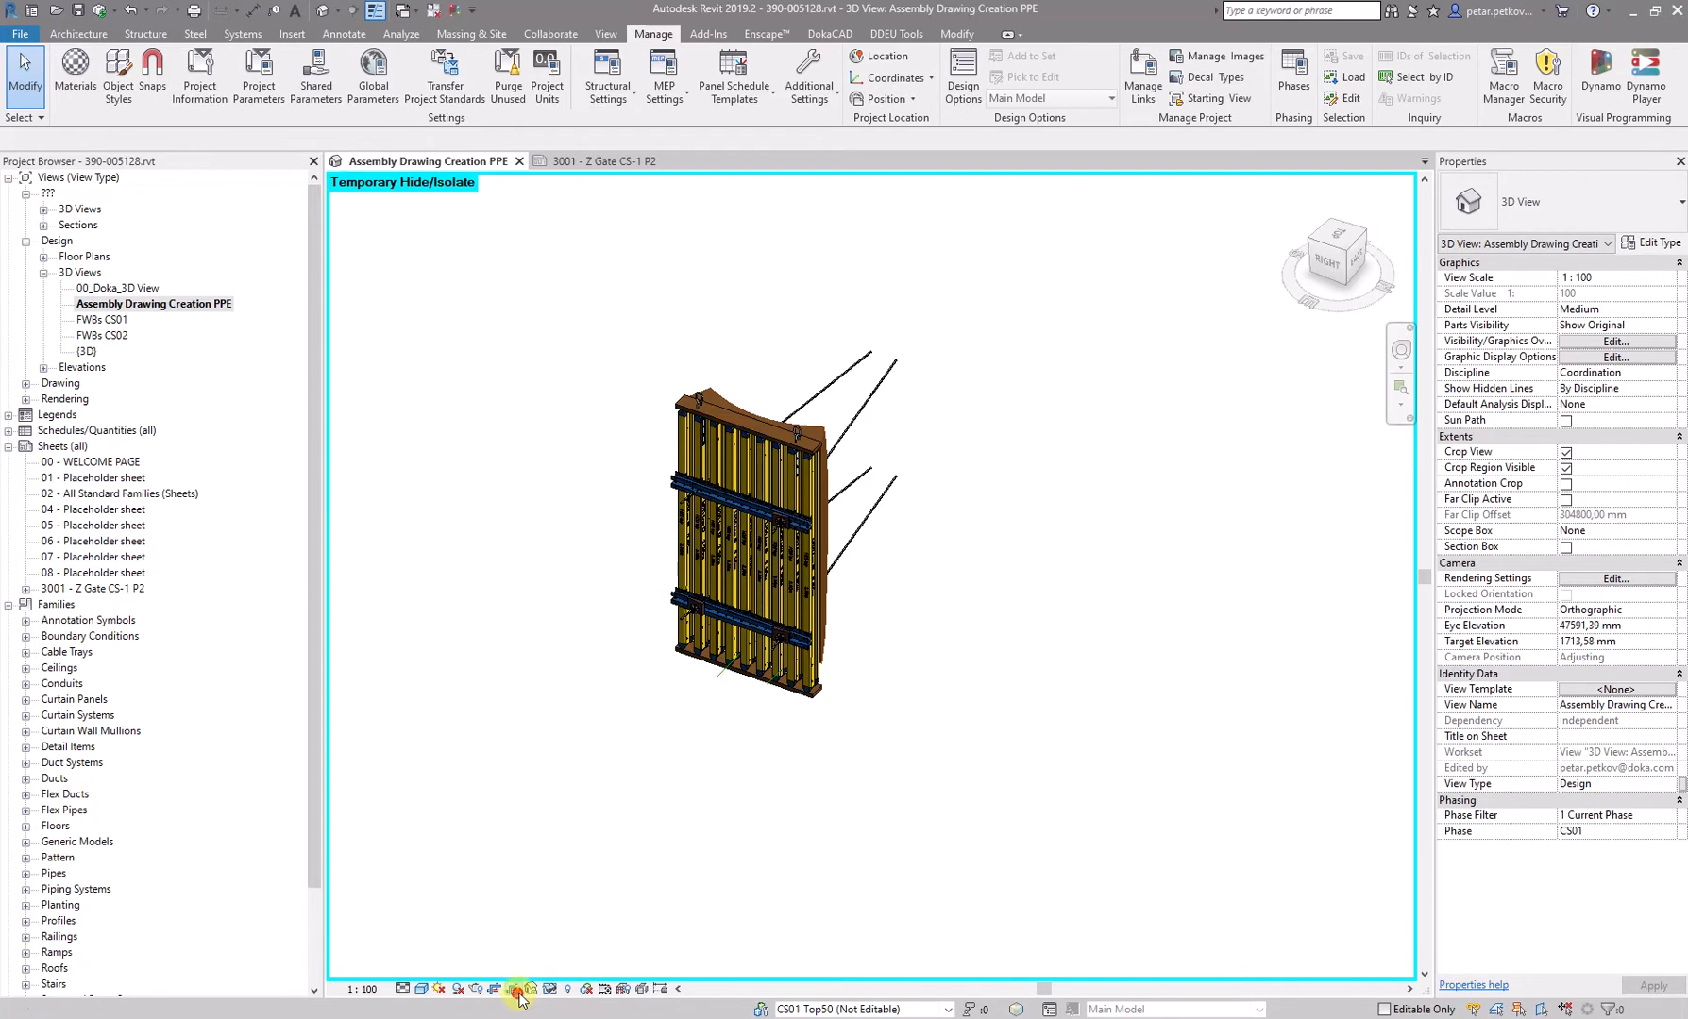
pyautogui.click(477, 991)
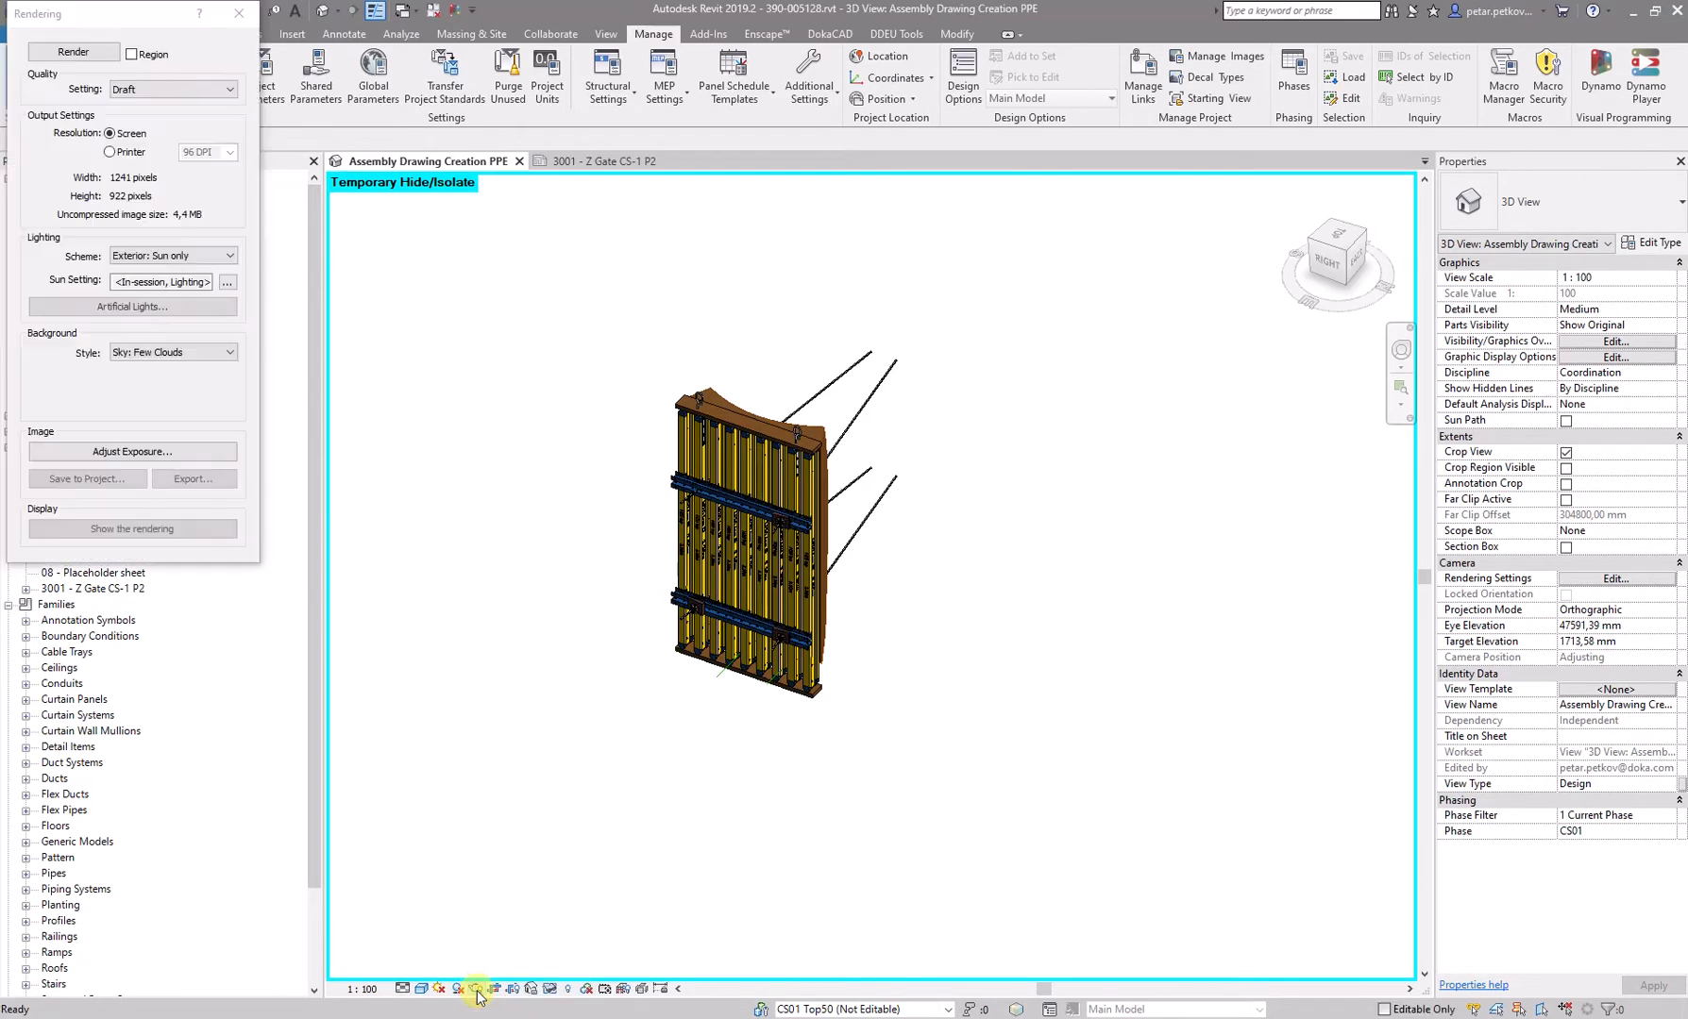
pyautogui.click(239, 14)
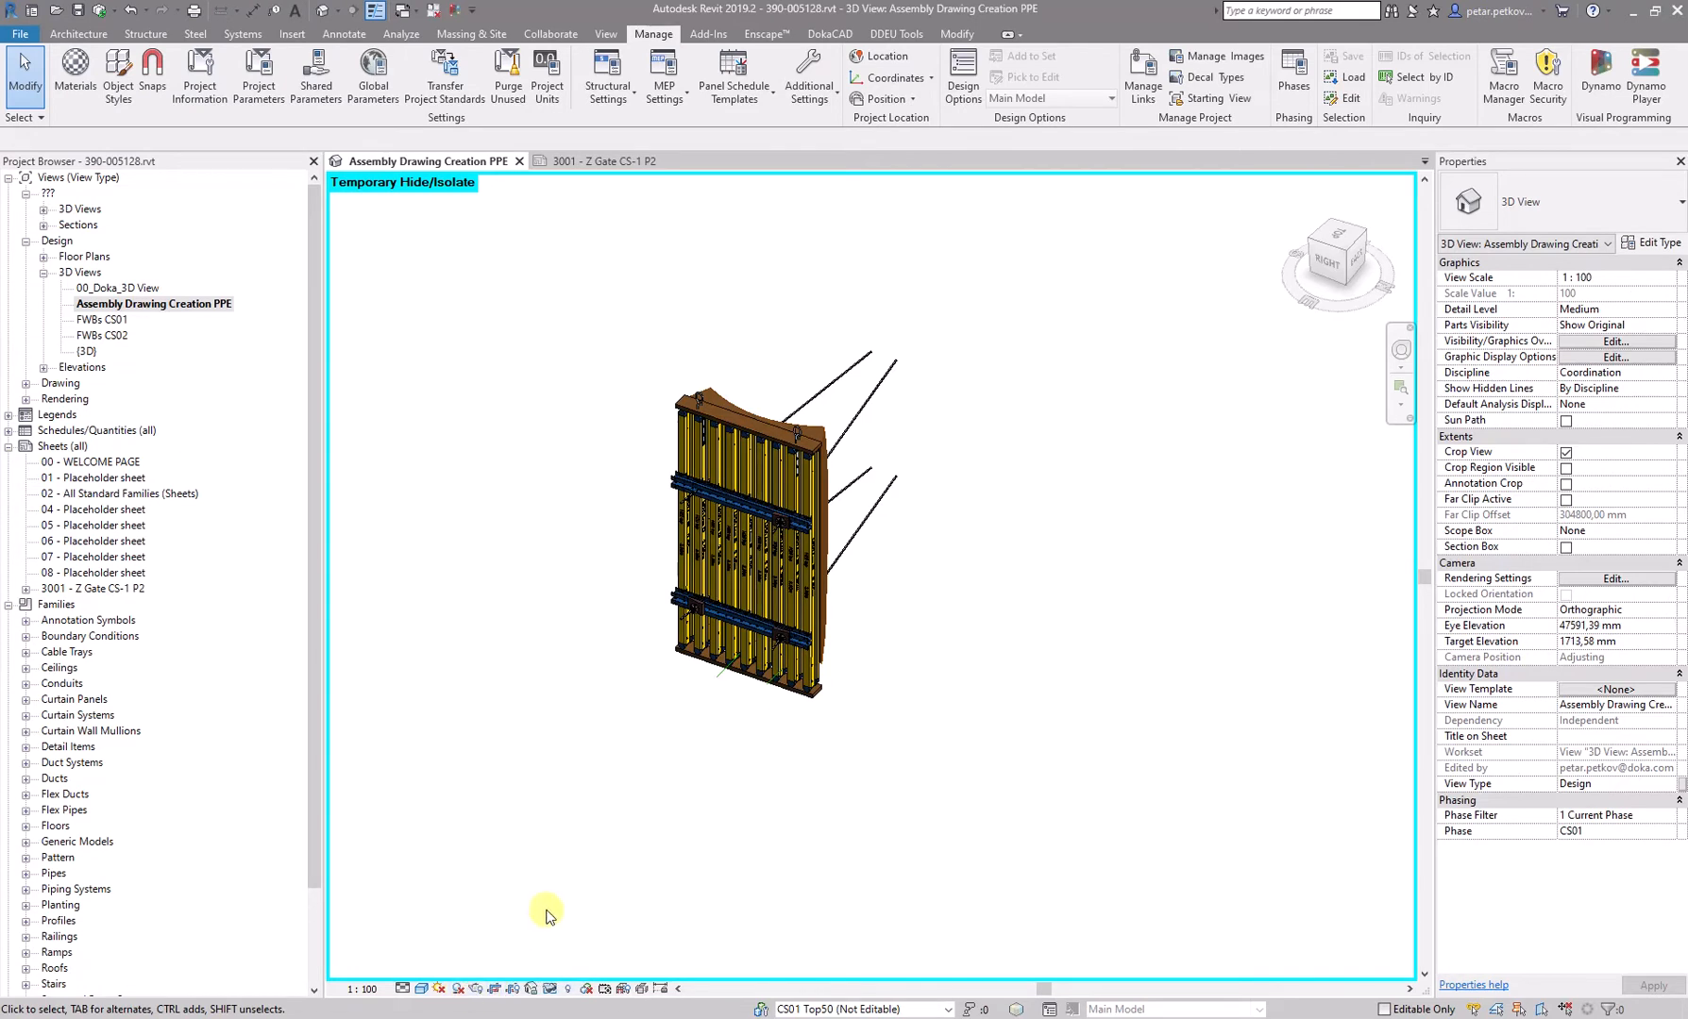
# - Reset the temporary hide/isolate in the Assembly Drawing Creation PPE view and look over the full formwork box
pyautogui.click(552, 989)
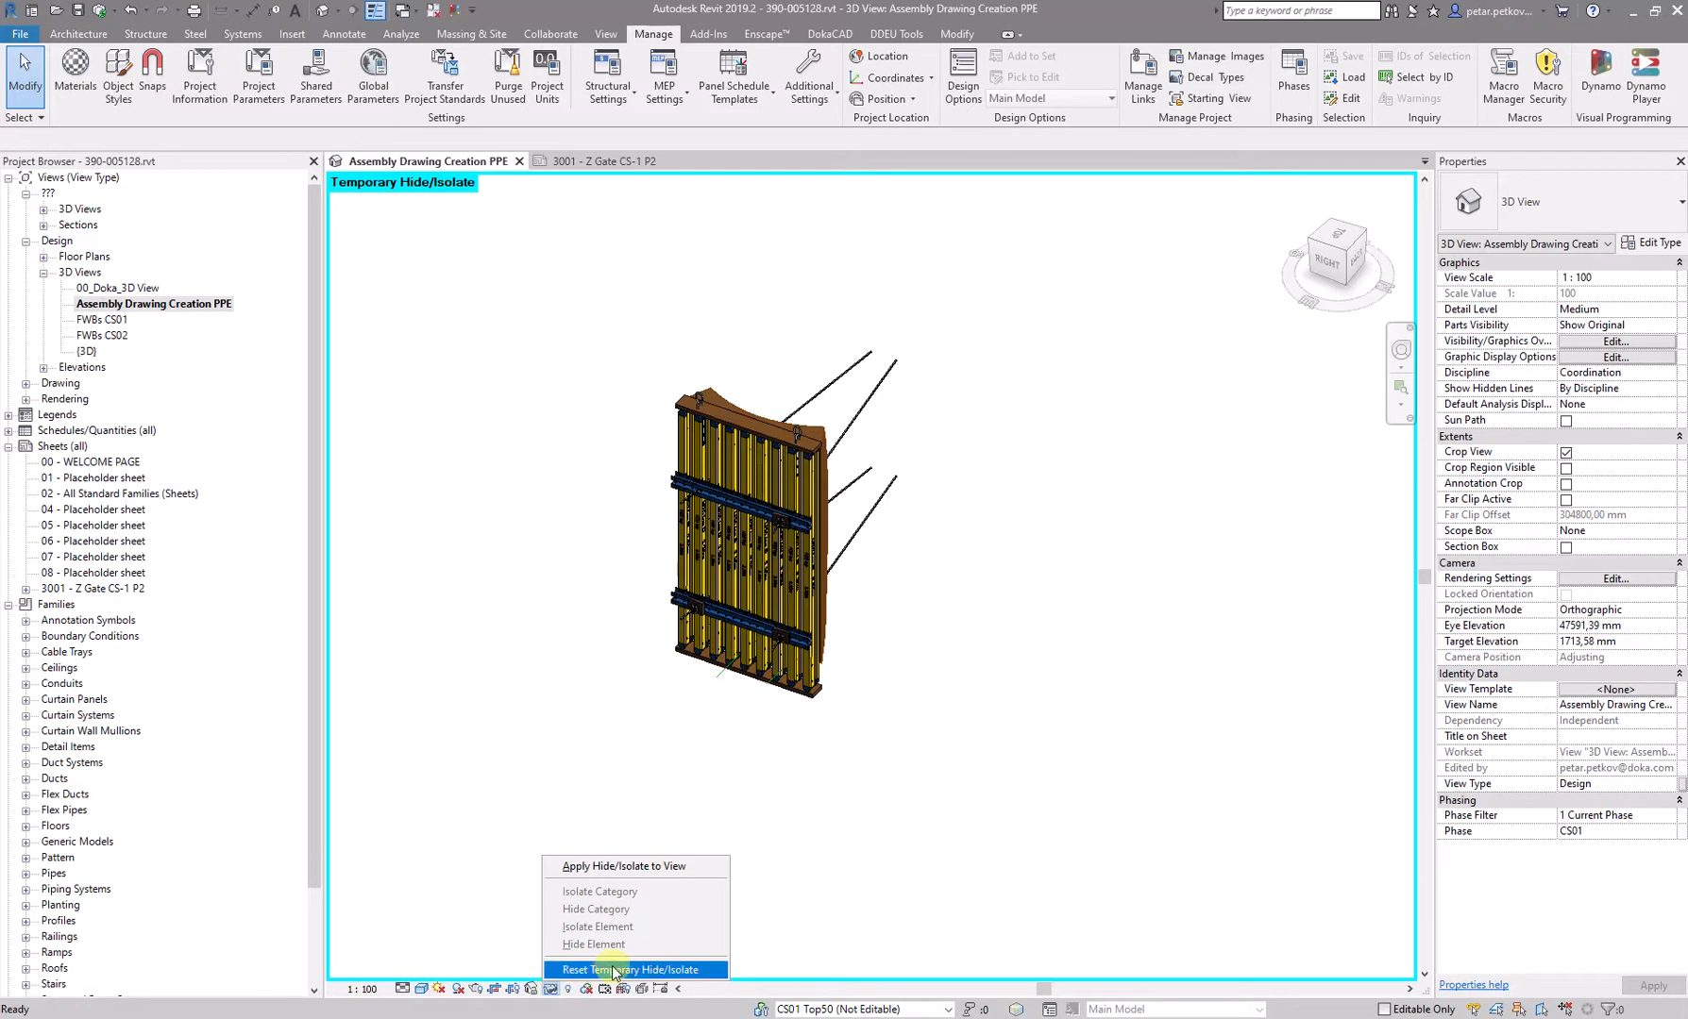
pyautogui.click(585, 970)
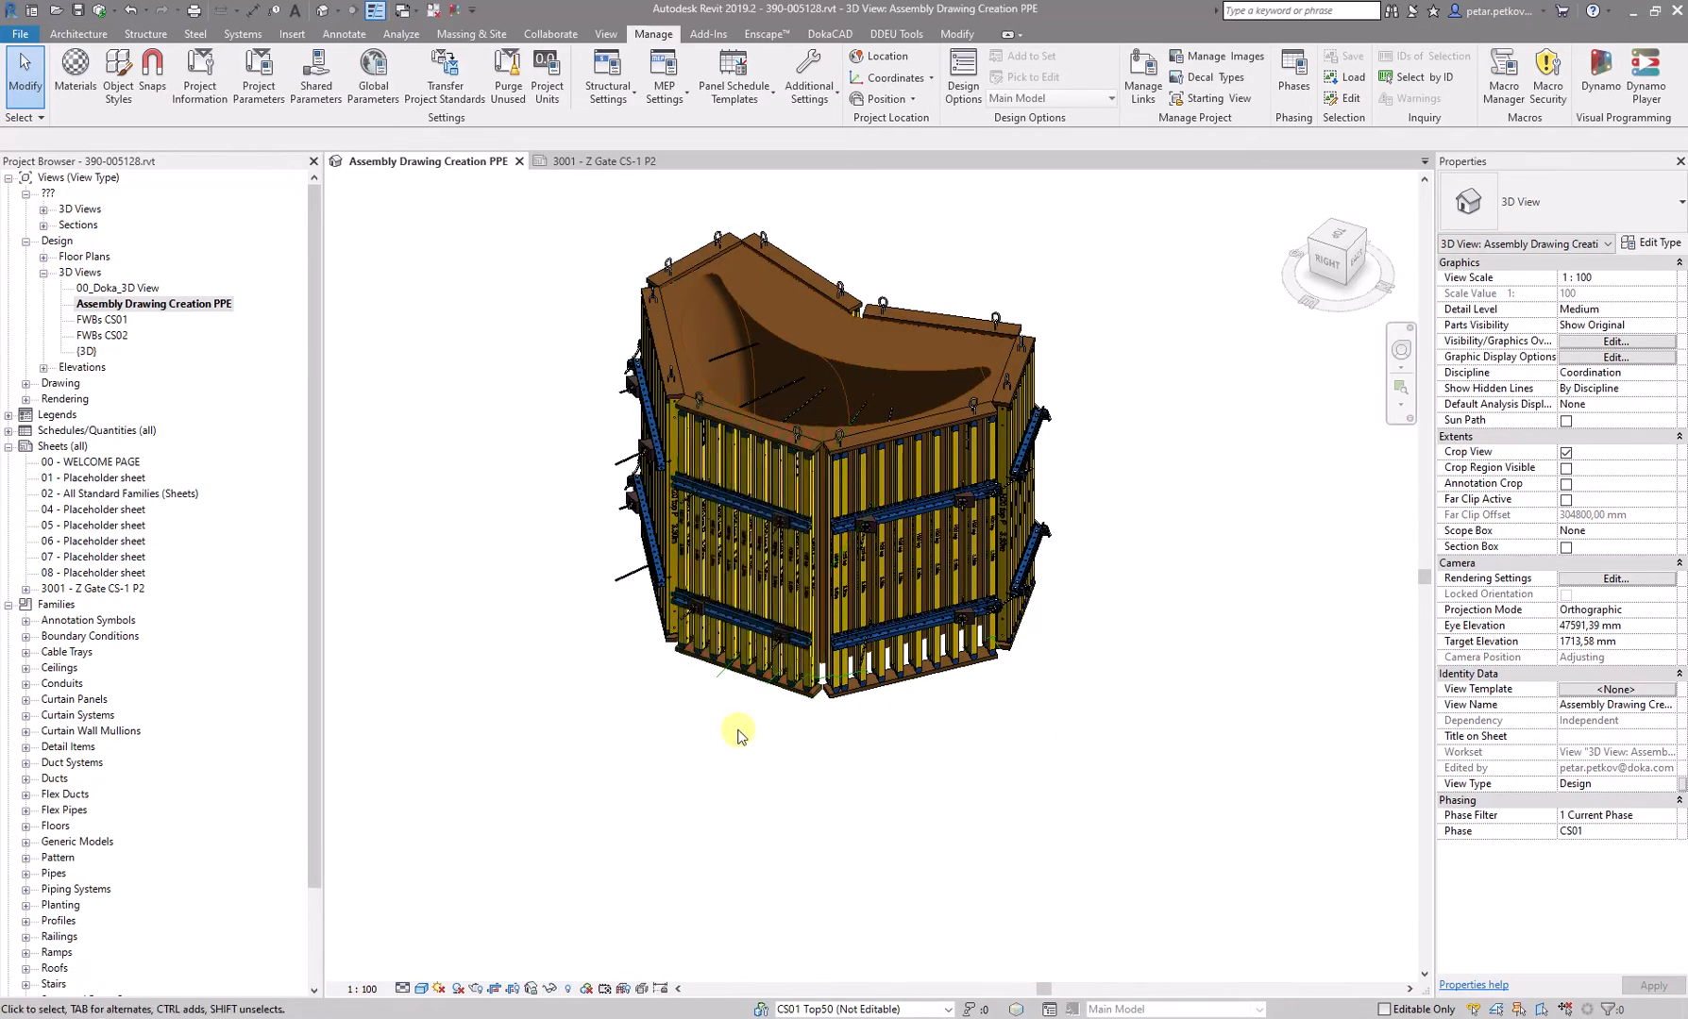
pyautogui.moveTo(753, 695); pyautogui.dragTo(753, 783, button='middle')
pyautogui.keyDown('shift'); pyautogui.moveTo(699, 729); pyautogui.dragTo(809, 859, button='middle'); pyautogui.keyUp('shift')
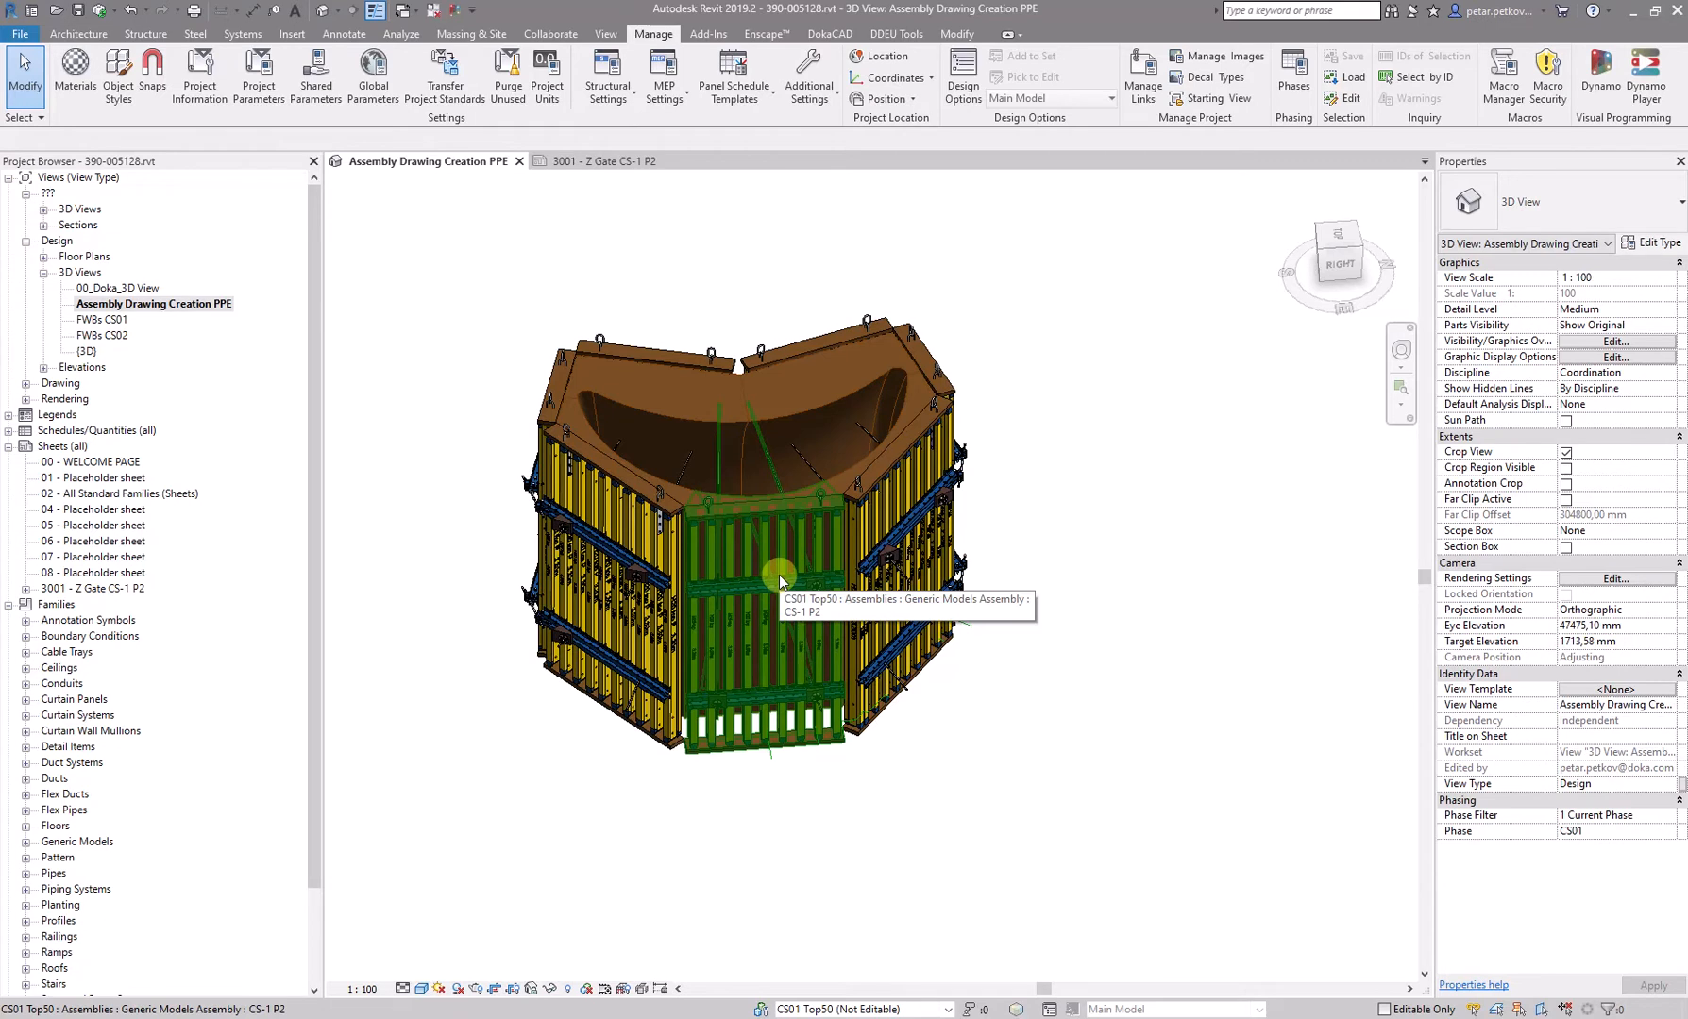
pyautogui.scroll(2, 766, 783)
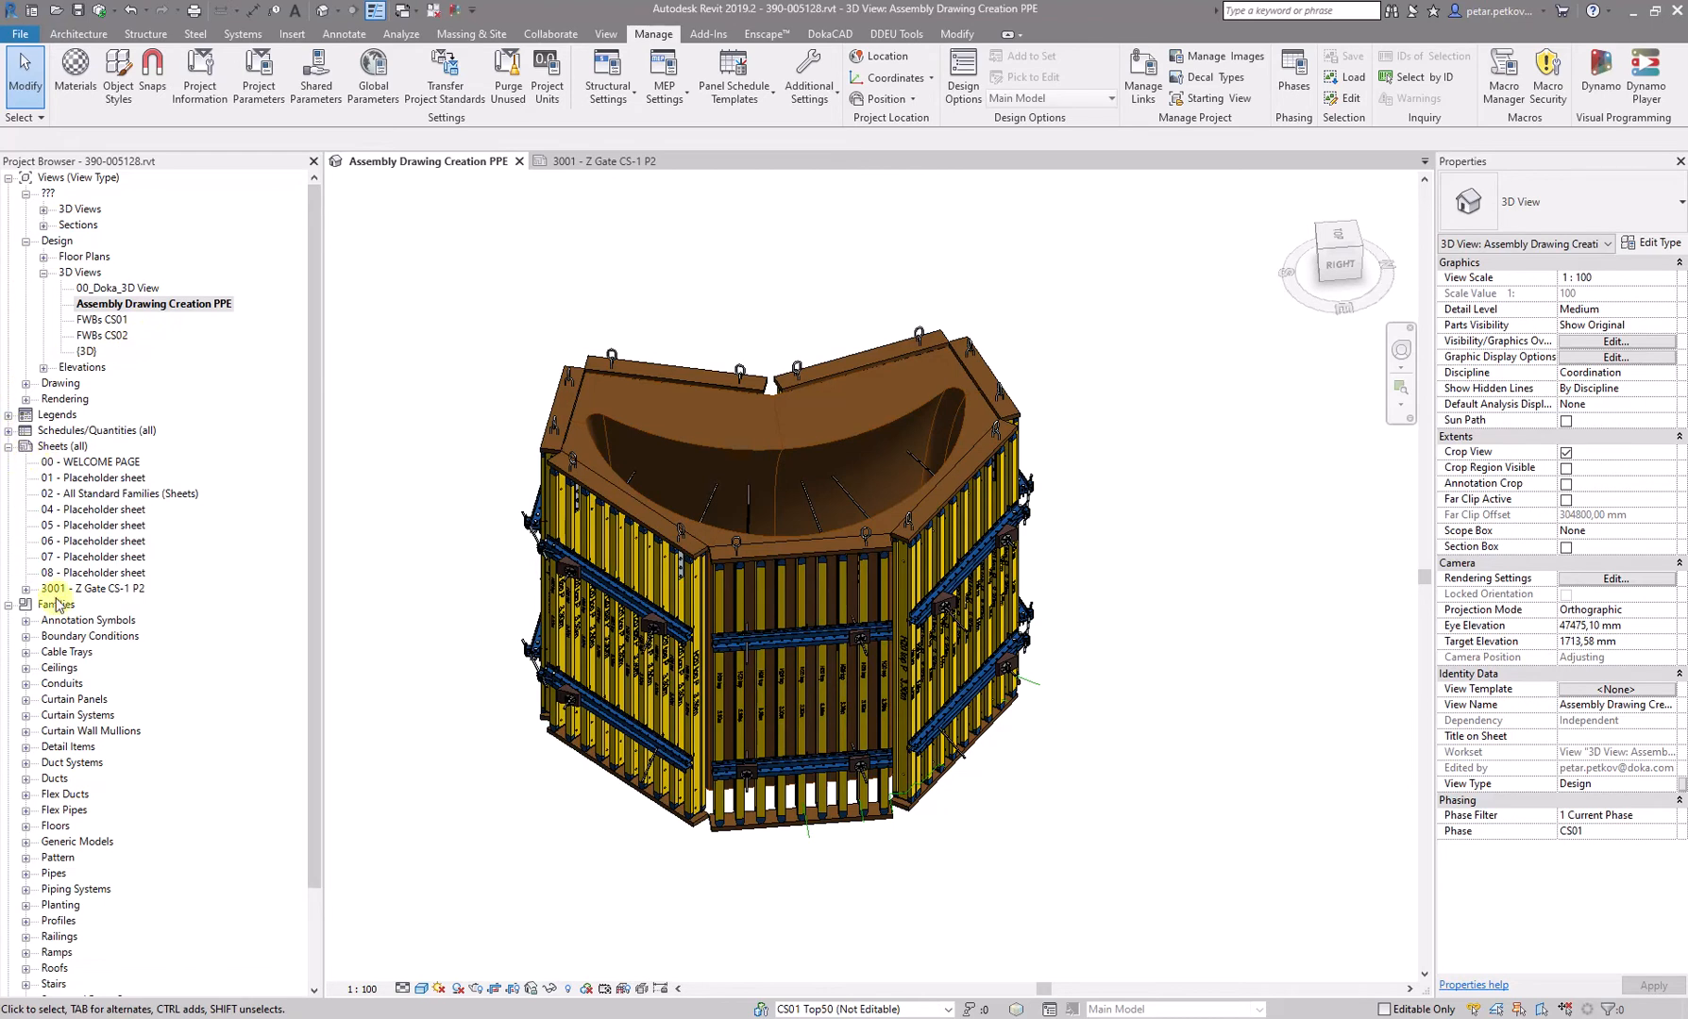
# - Change the sheets' browser organization scheme to Project Type
pyautogui.click(60, 447)
pyautogui.rightClick(61, 446)
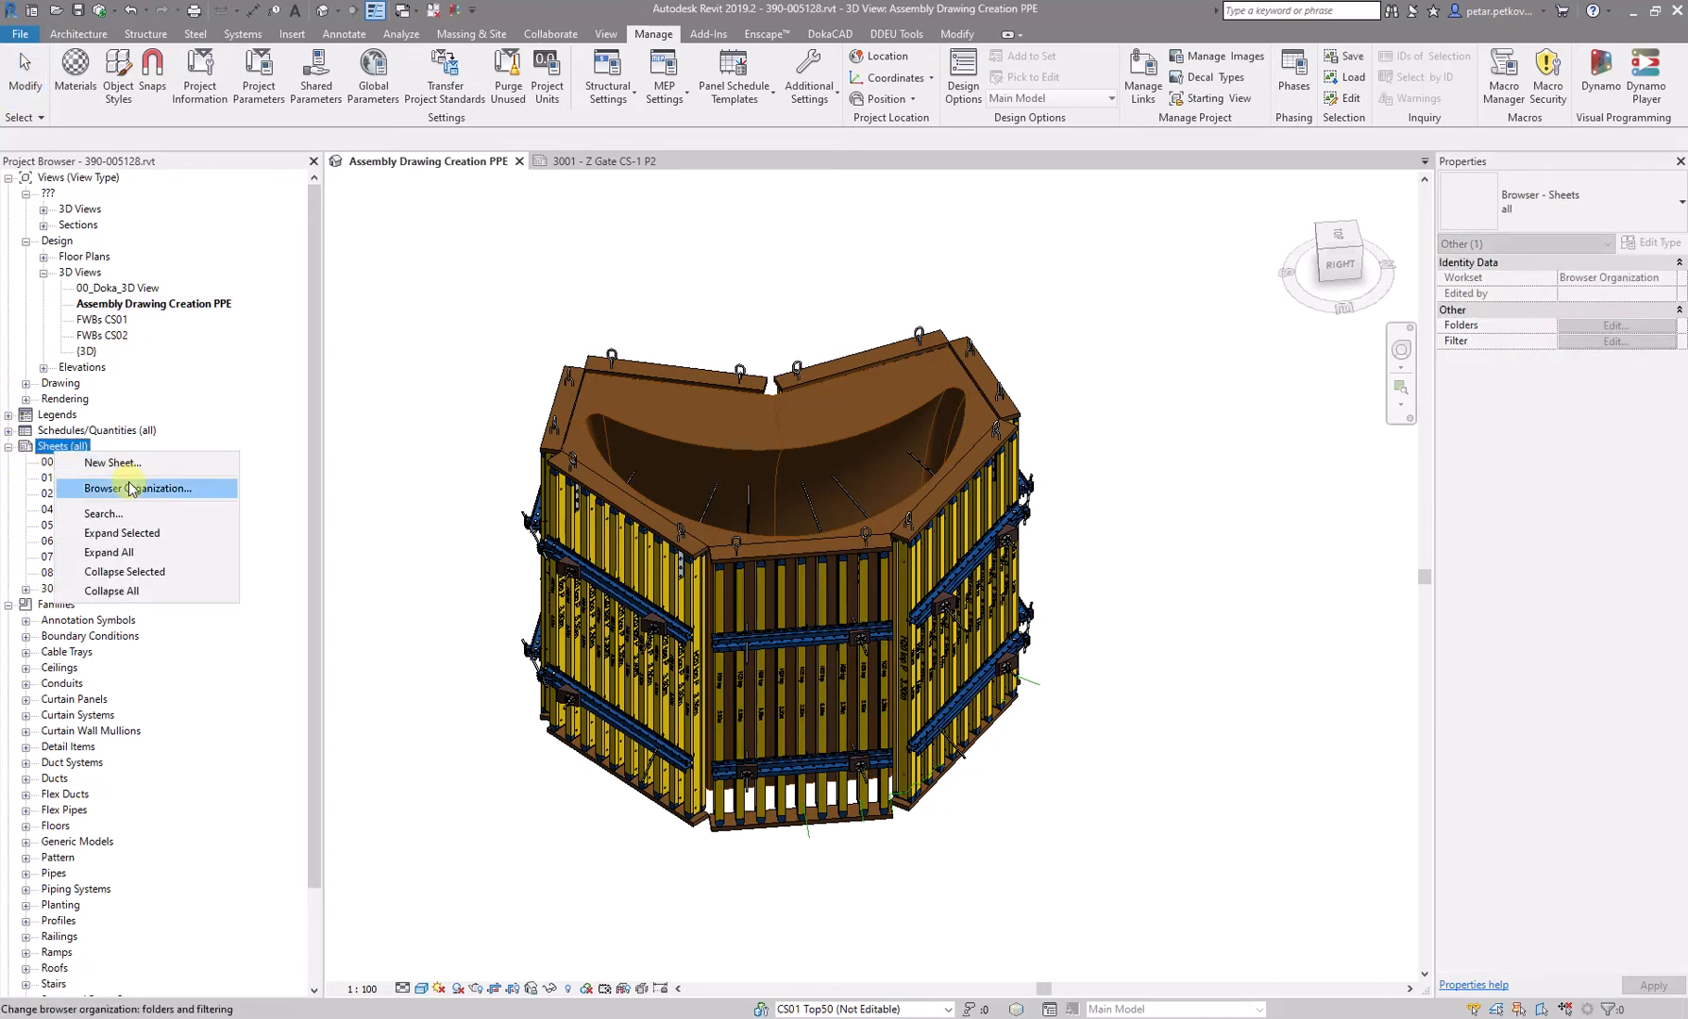
pyautogui.click(114, 485)
pyautogui.click(256, 460)
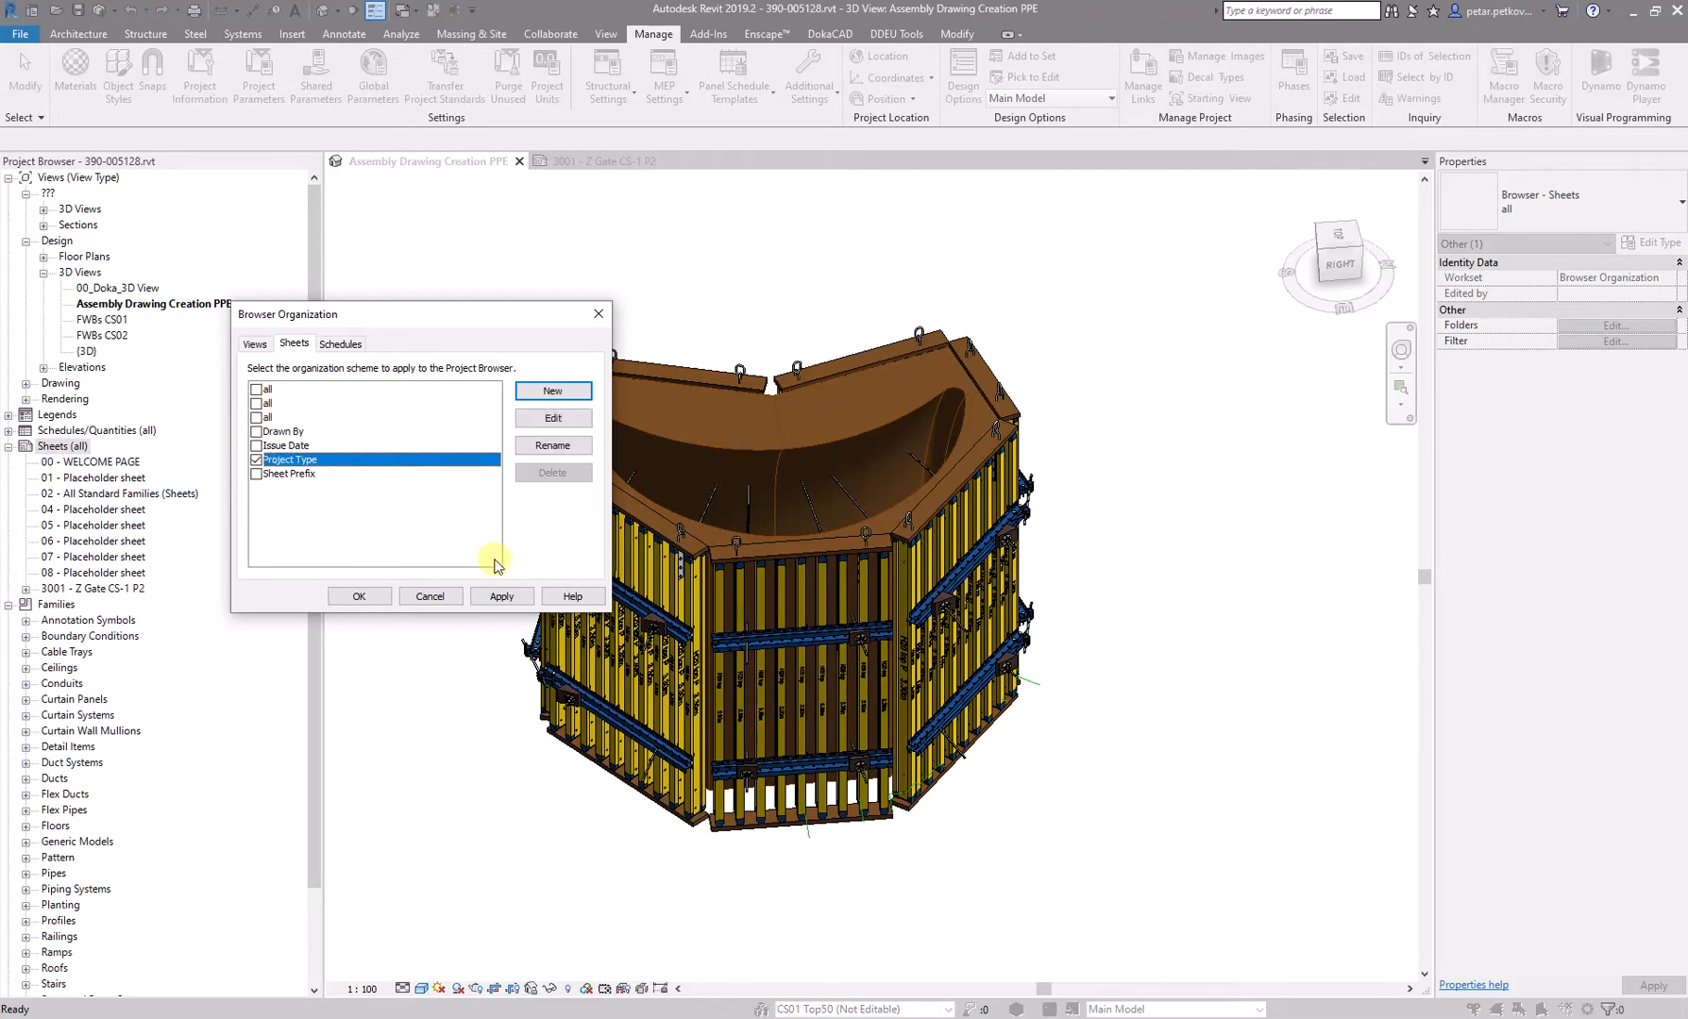
pyautogui.click(501, 596)
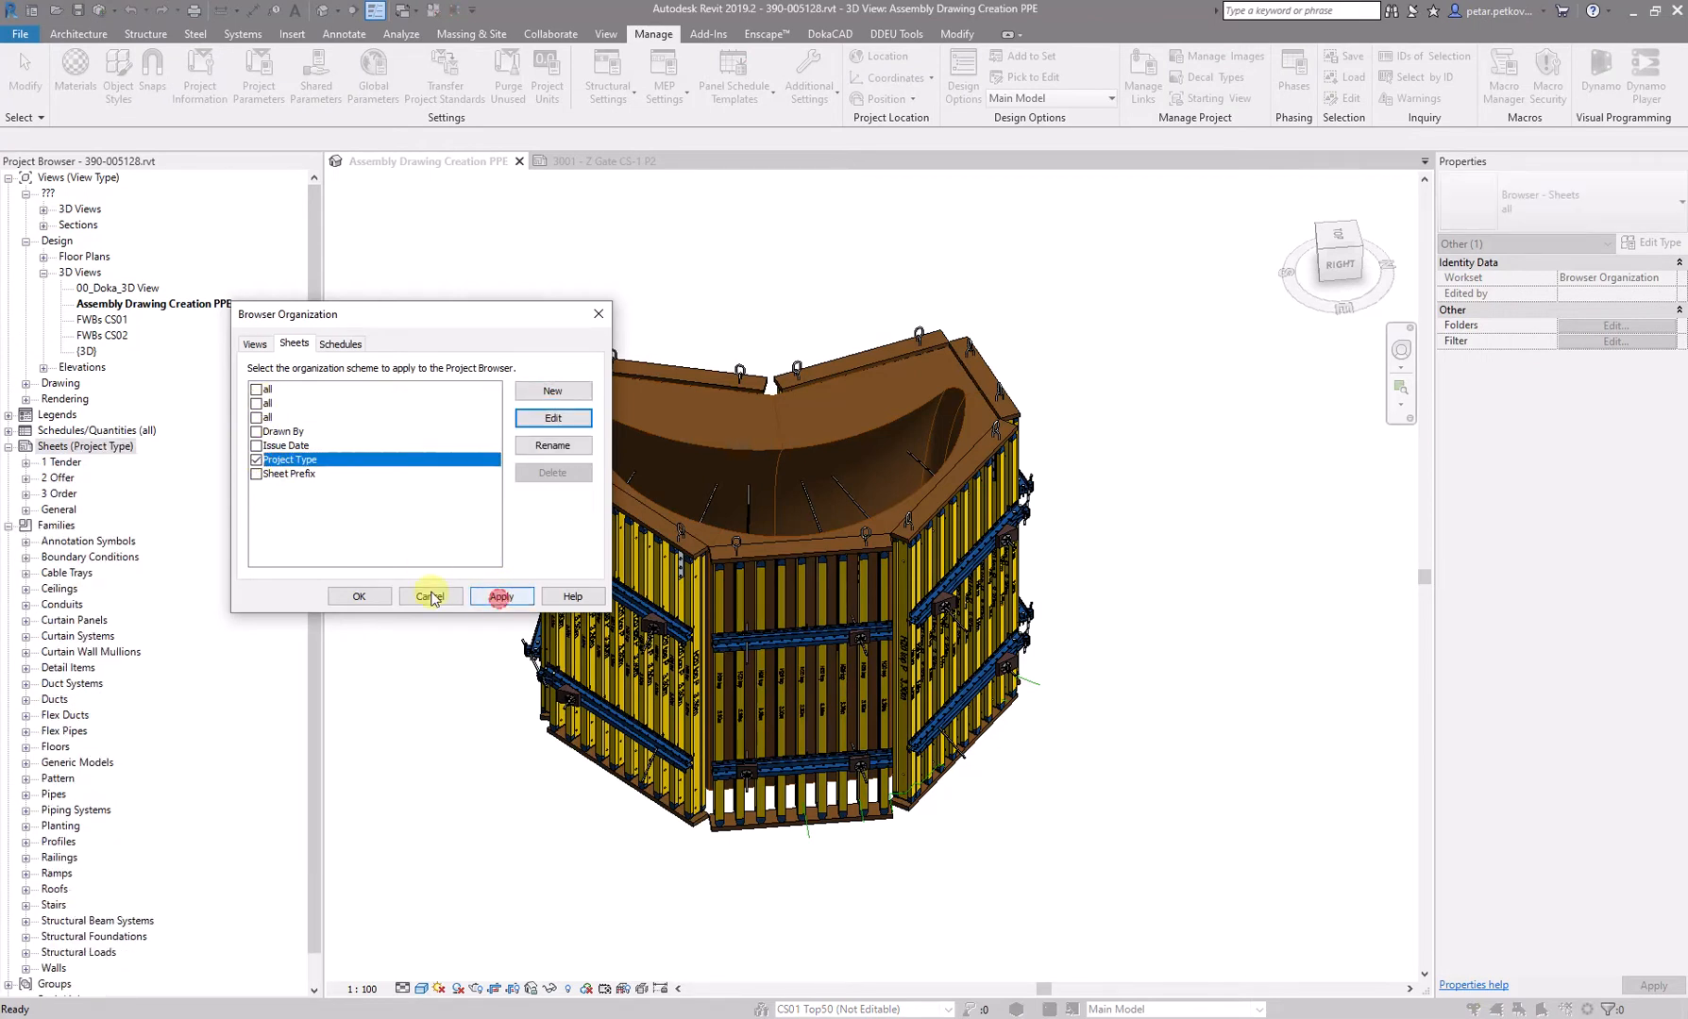
pyautogui.click(360, 596)
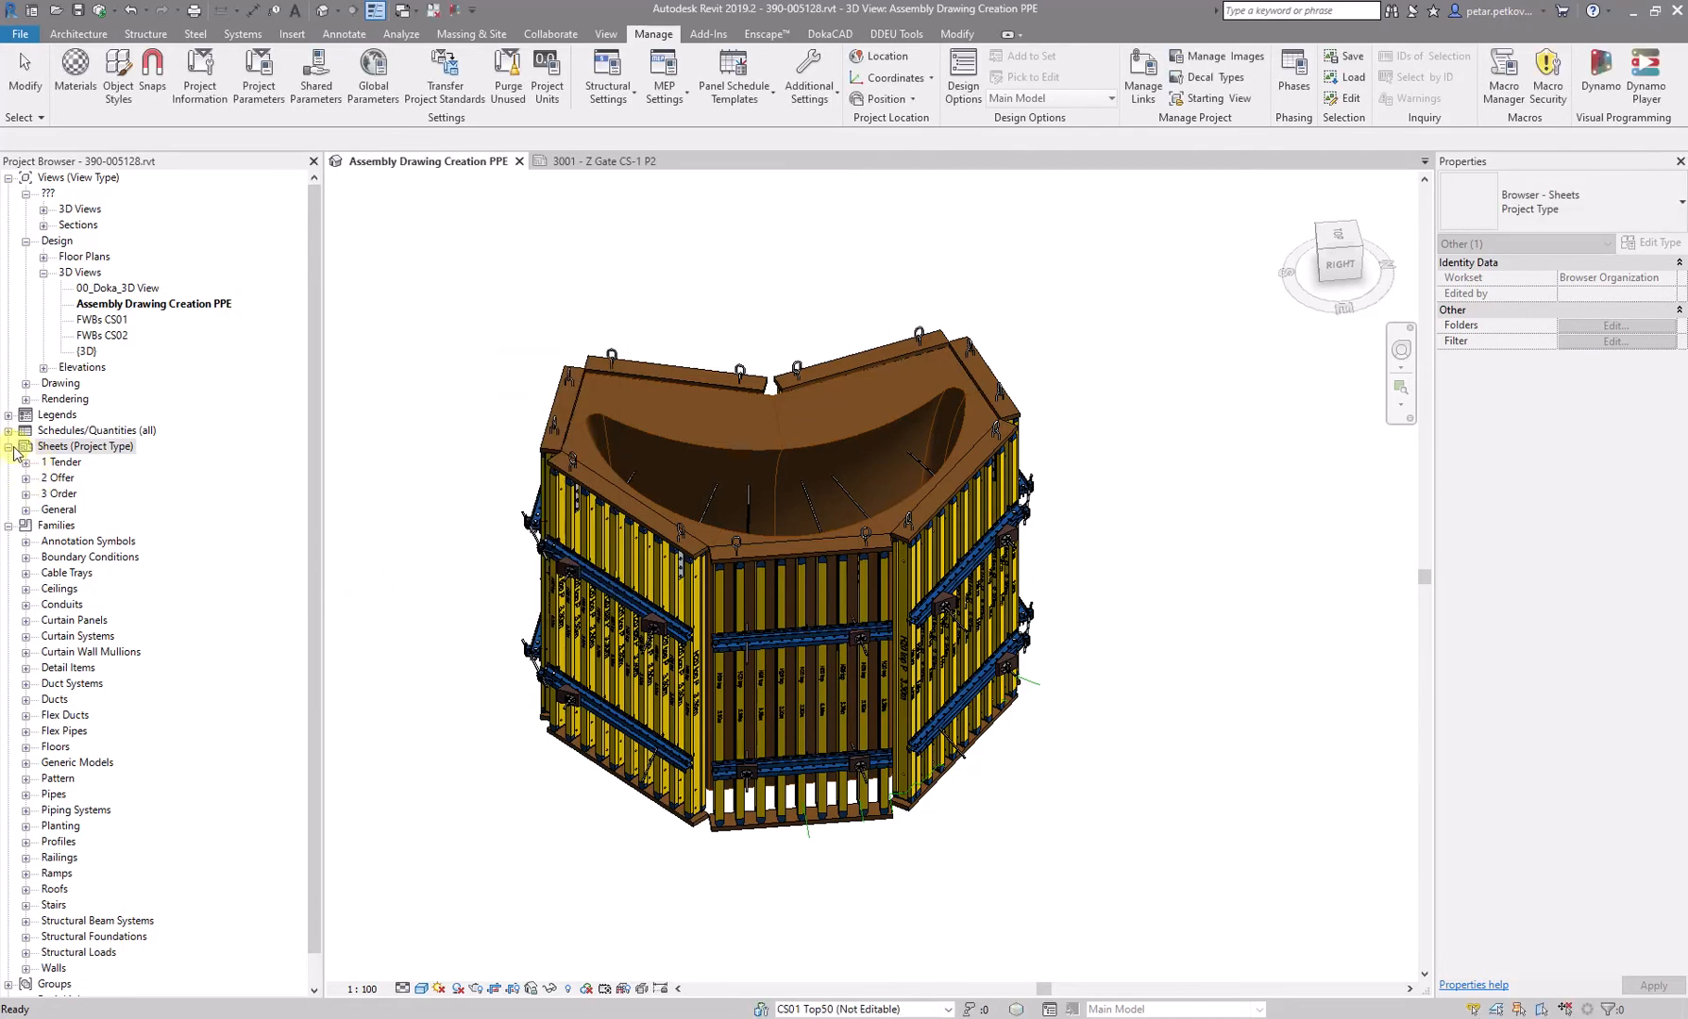
# - Open sheet 3001 - Z Gate CS-1 P2 from the Assembly drawing group under 3 Order
pyautogui.click(26, 494)
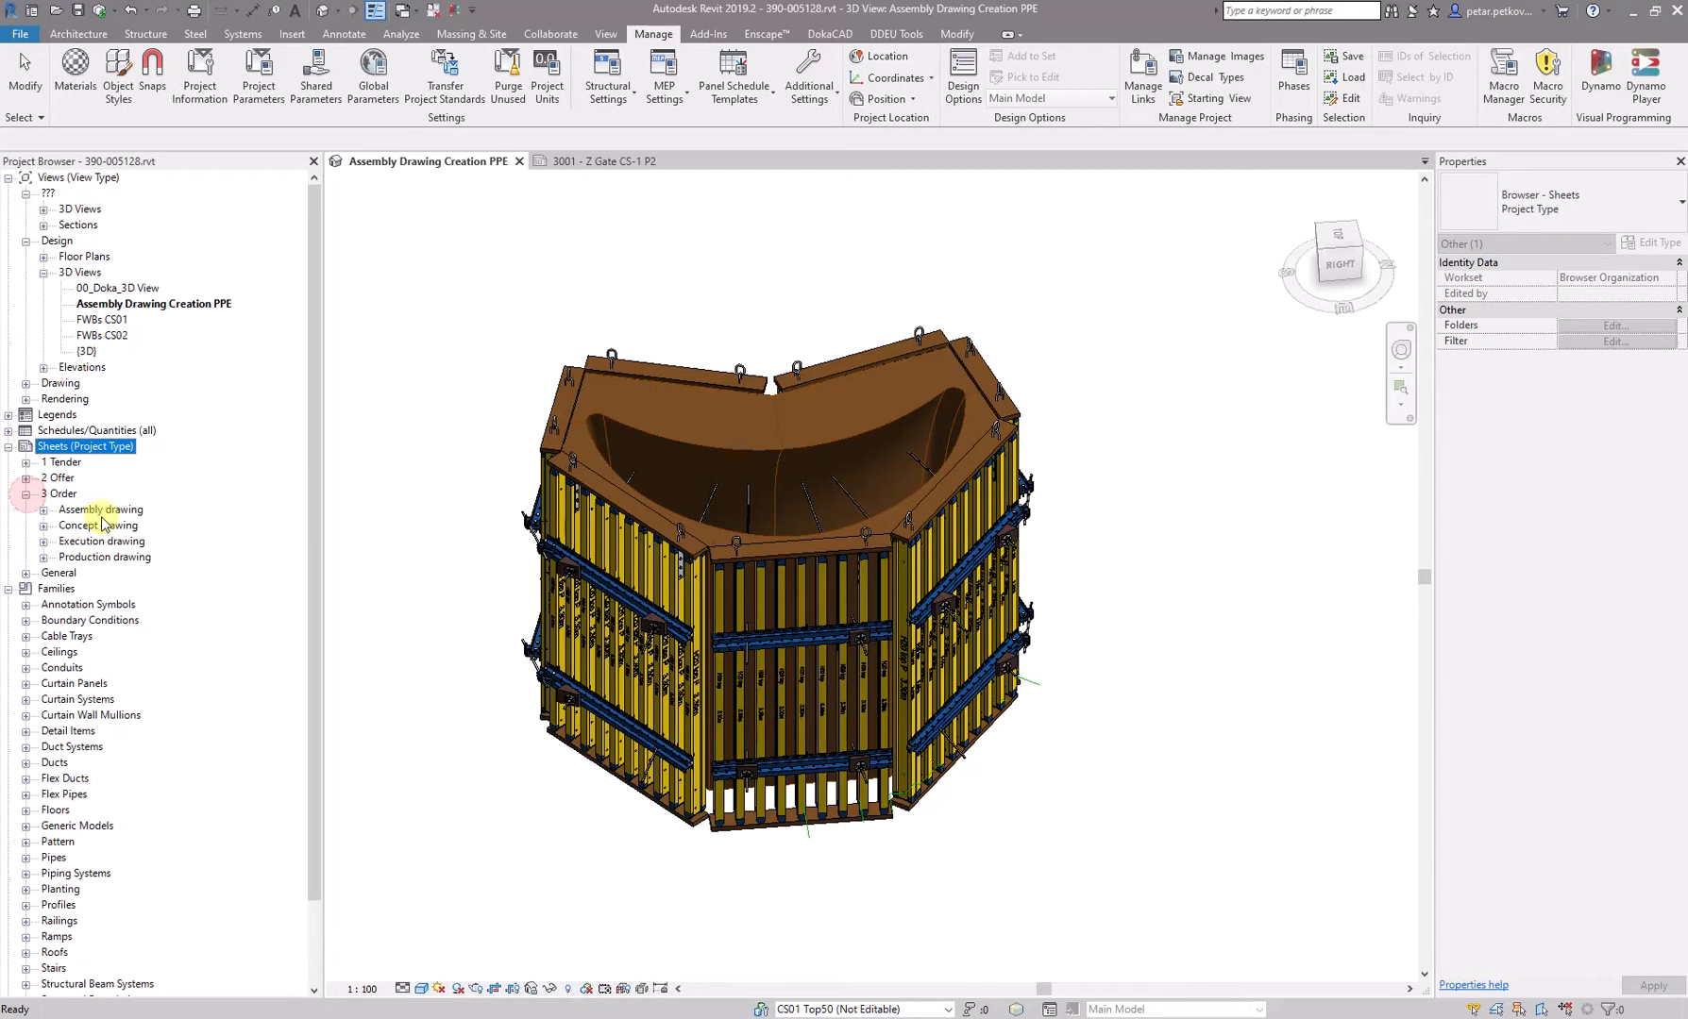
pyautogui.click(44, 510)
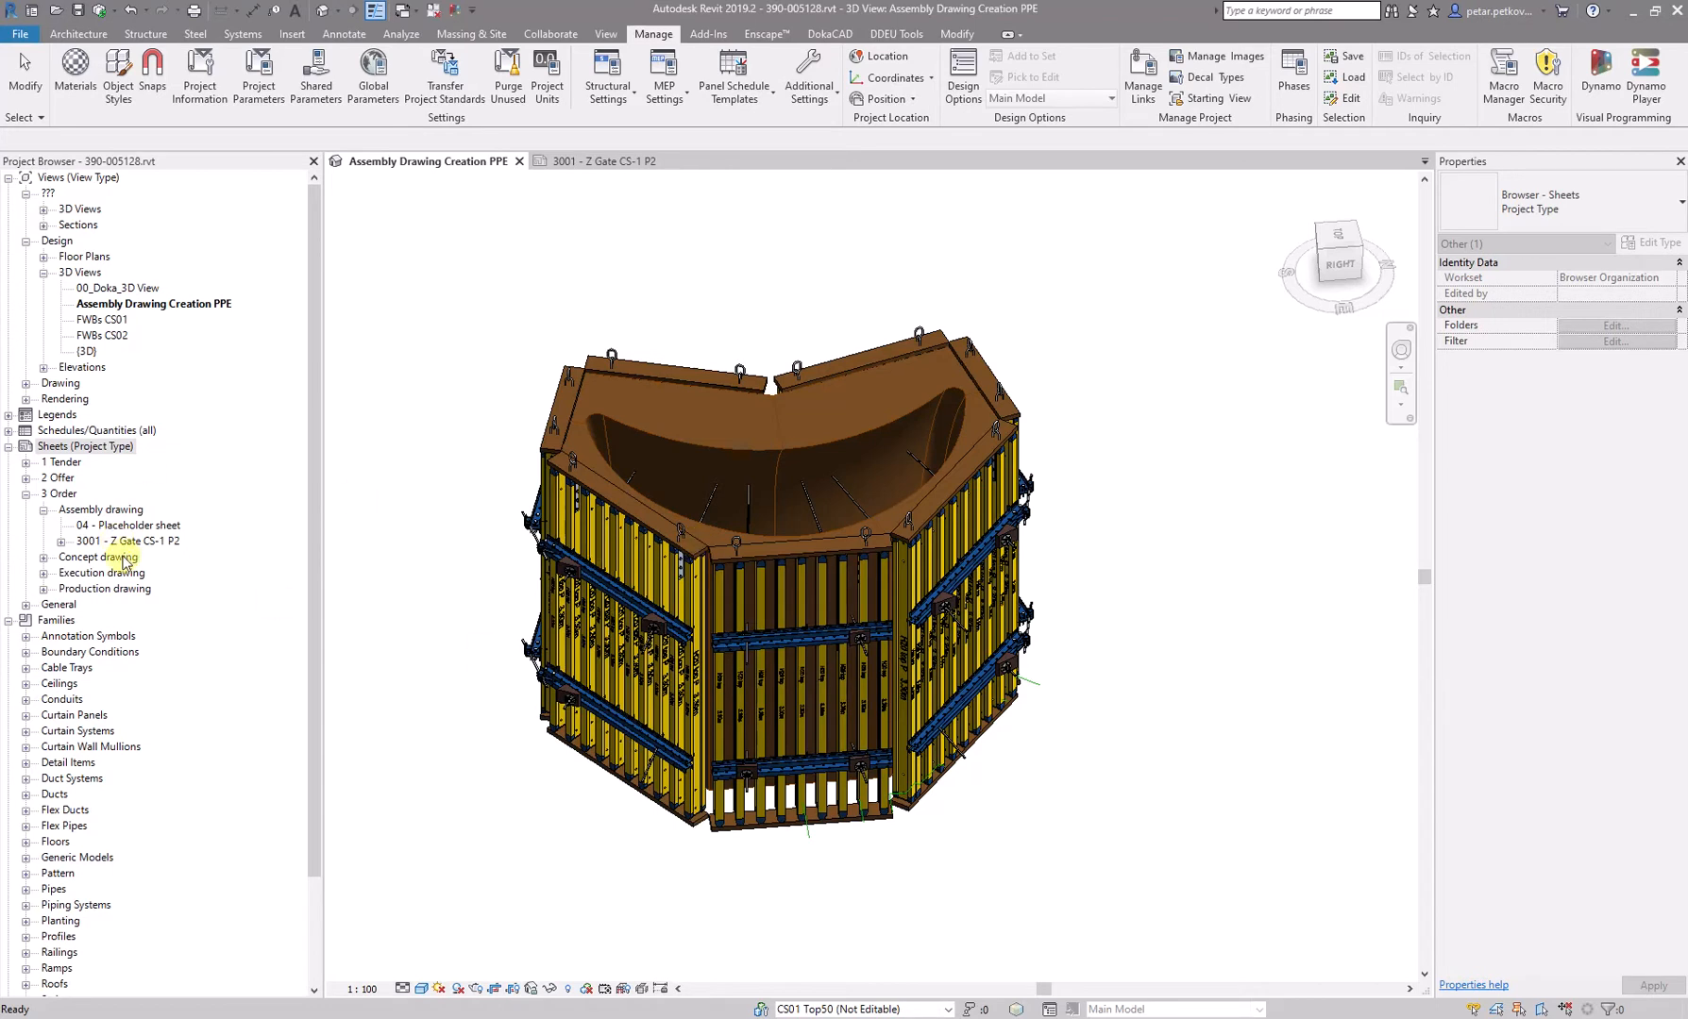
pyautogui.click(119, 541)
pyautogui.doubleClick(119, 539)
pyautogui.scroll(-1, 903, 553)
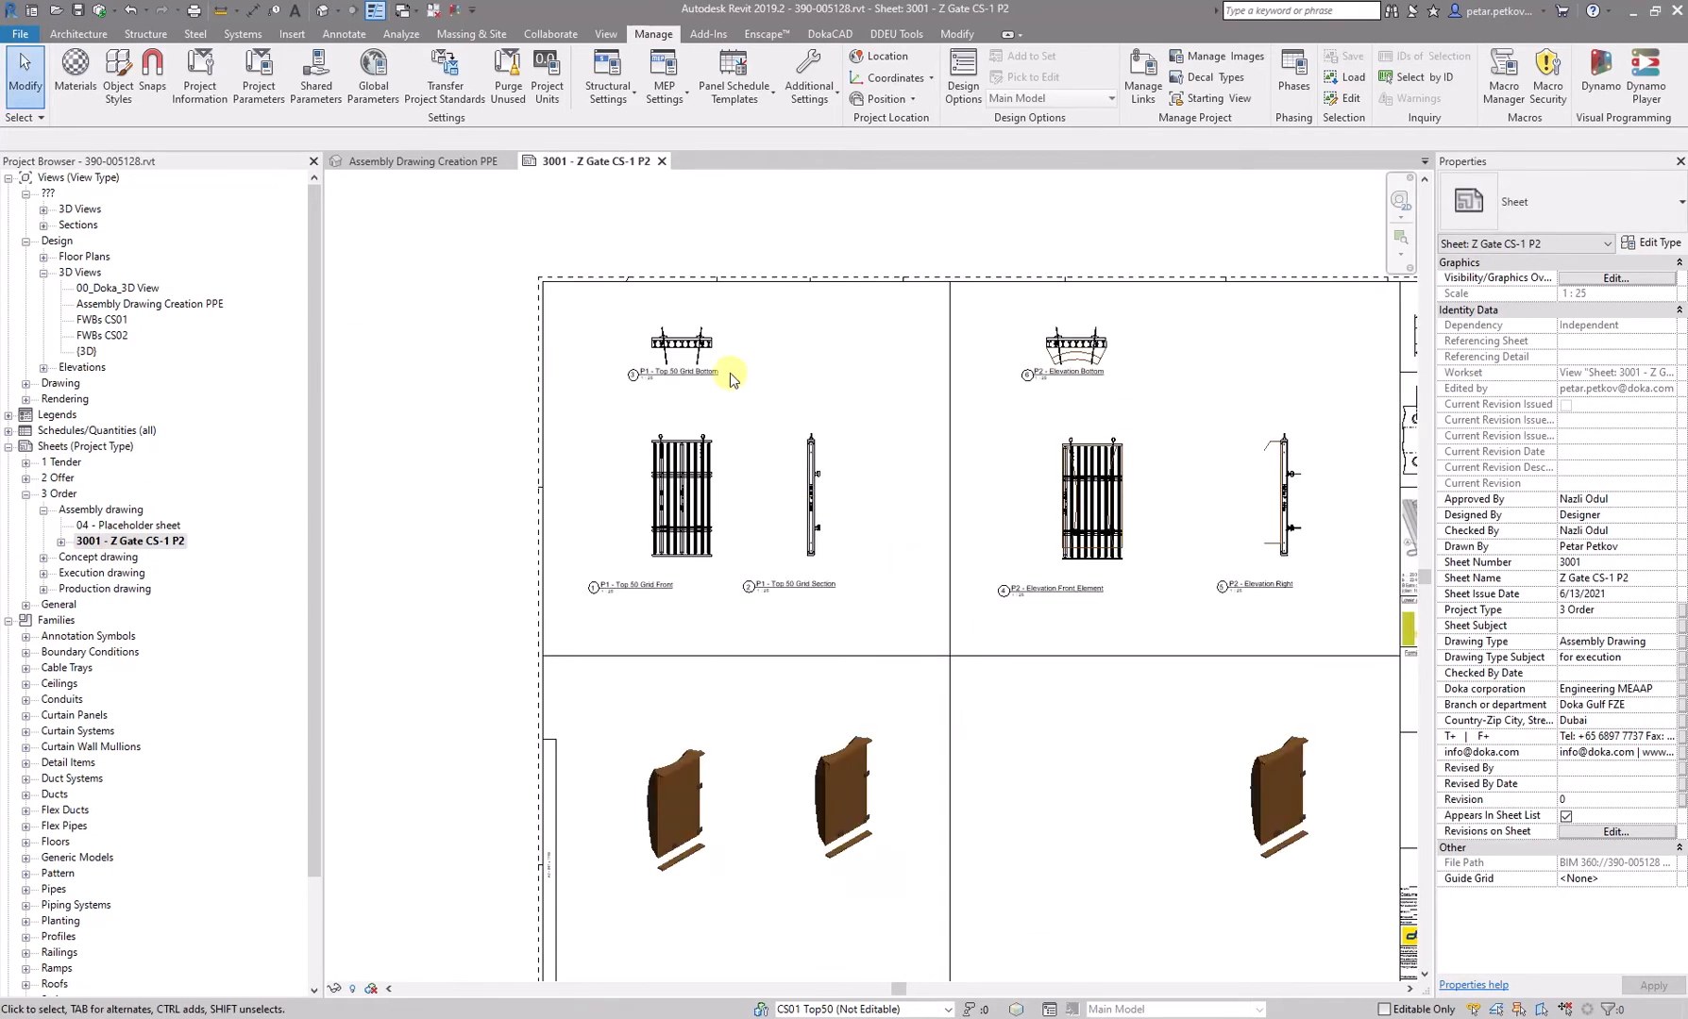
# - Examine the overall layout of the Z Gate CS-1 P2 sheet and its P1 - Top 50 Grid front, section and bottom views
pyautogui.moveTo(1103, 228); pyautogui.dragTo(903, 223, button='middle')
pyautogui.scroll(-1, 903, 222)
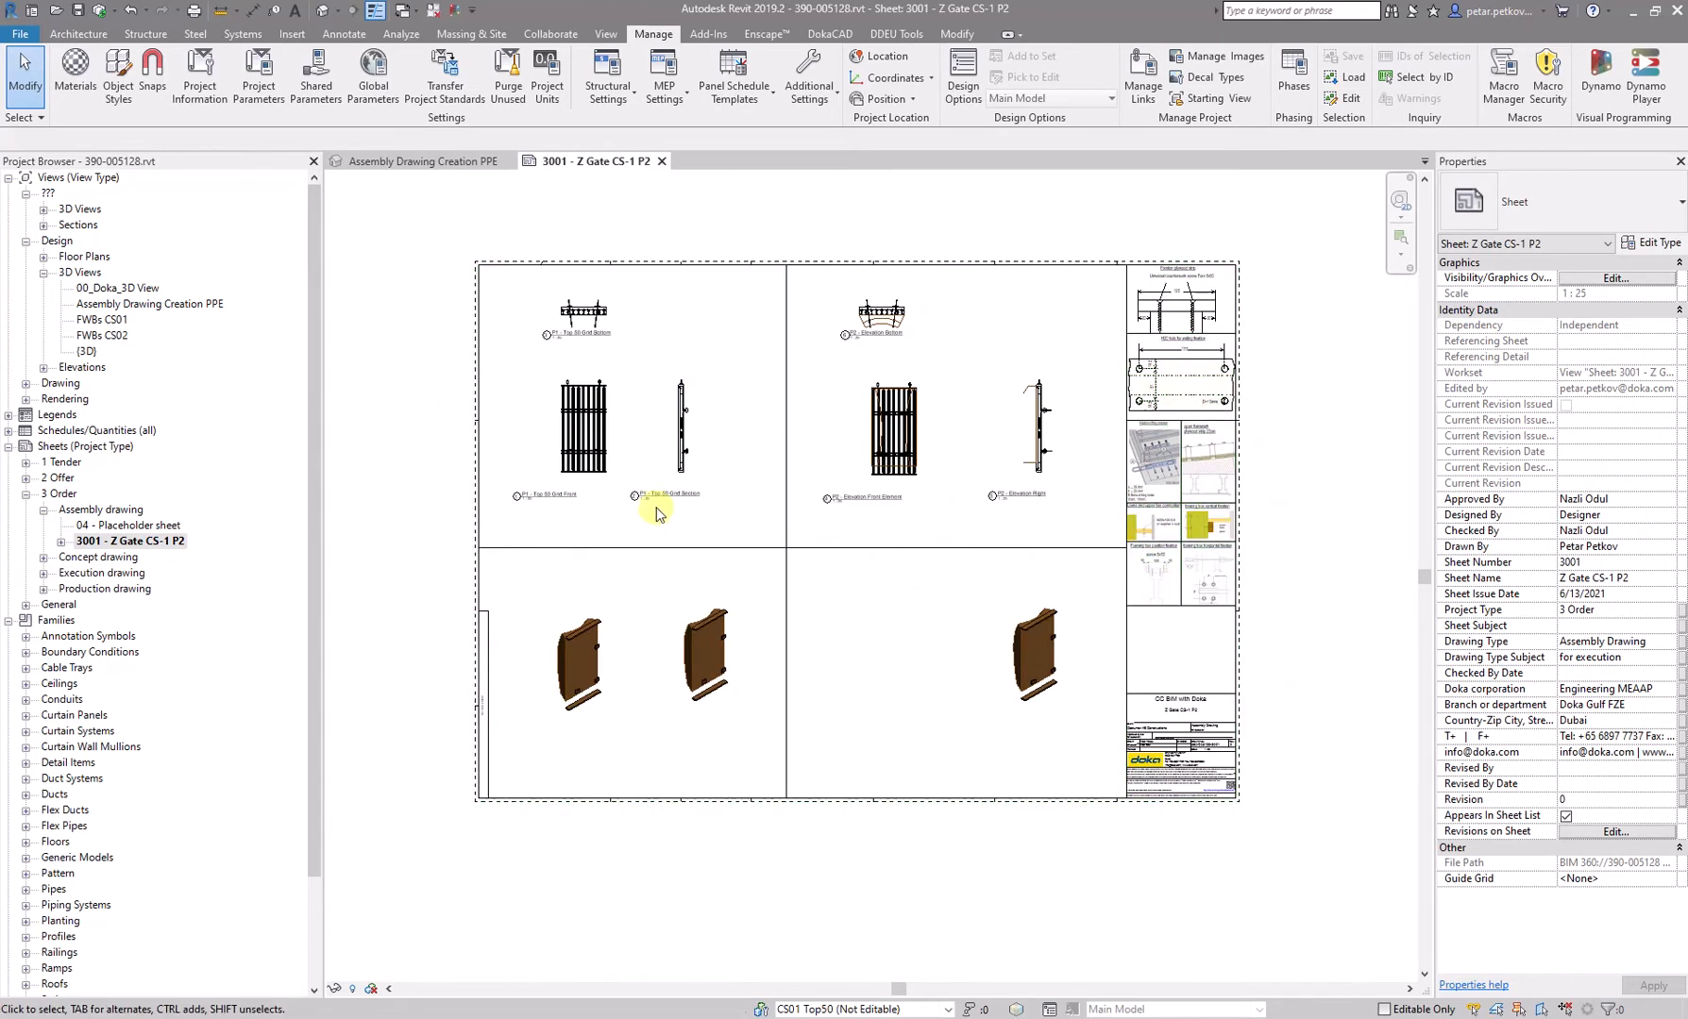
pyautogui.scroll(2, 726, 366)
pyautogui.scroll(1, 795, 313)
pyautogui.moveTo(729, 322); pyautogui.dragTo(857, 480, button='middle')
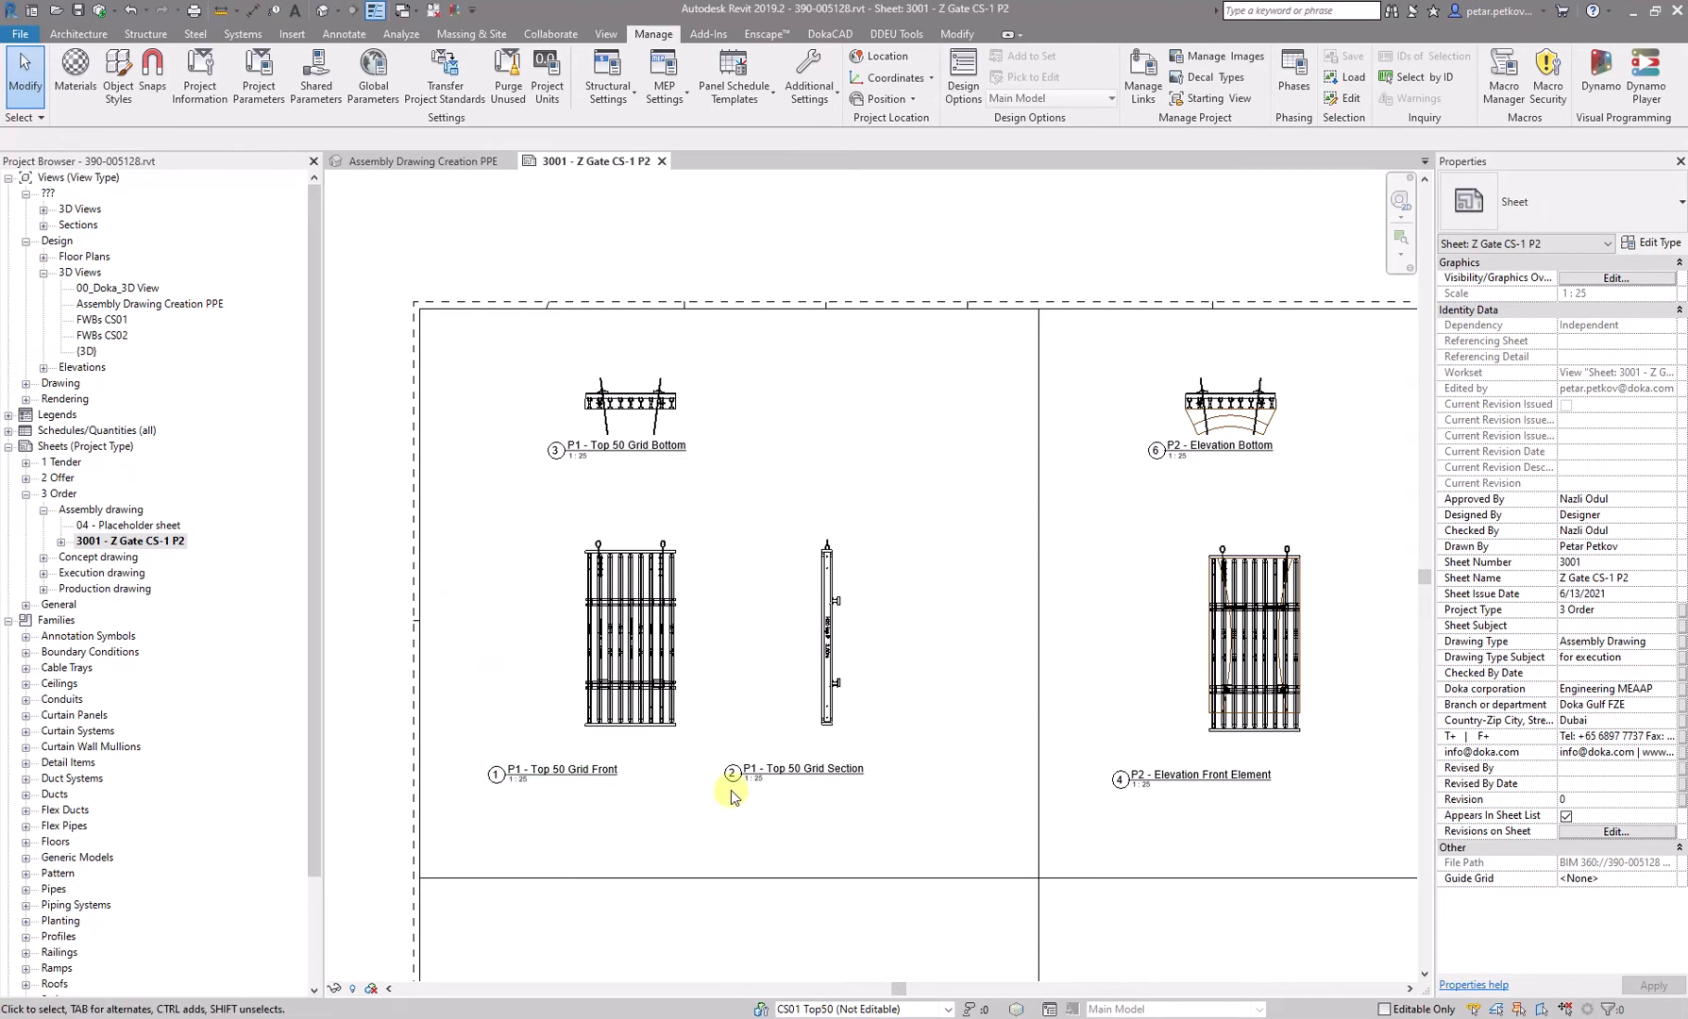
pyautogui.scroll(1, 580, 595)
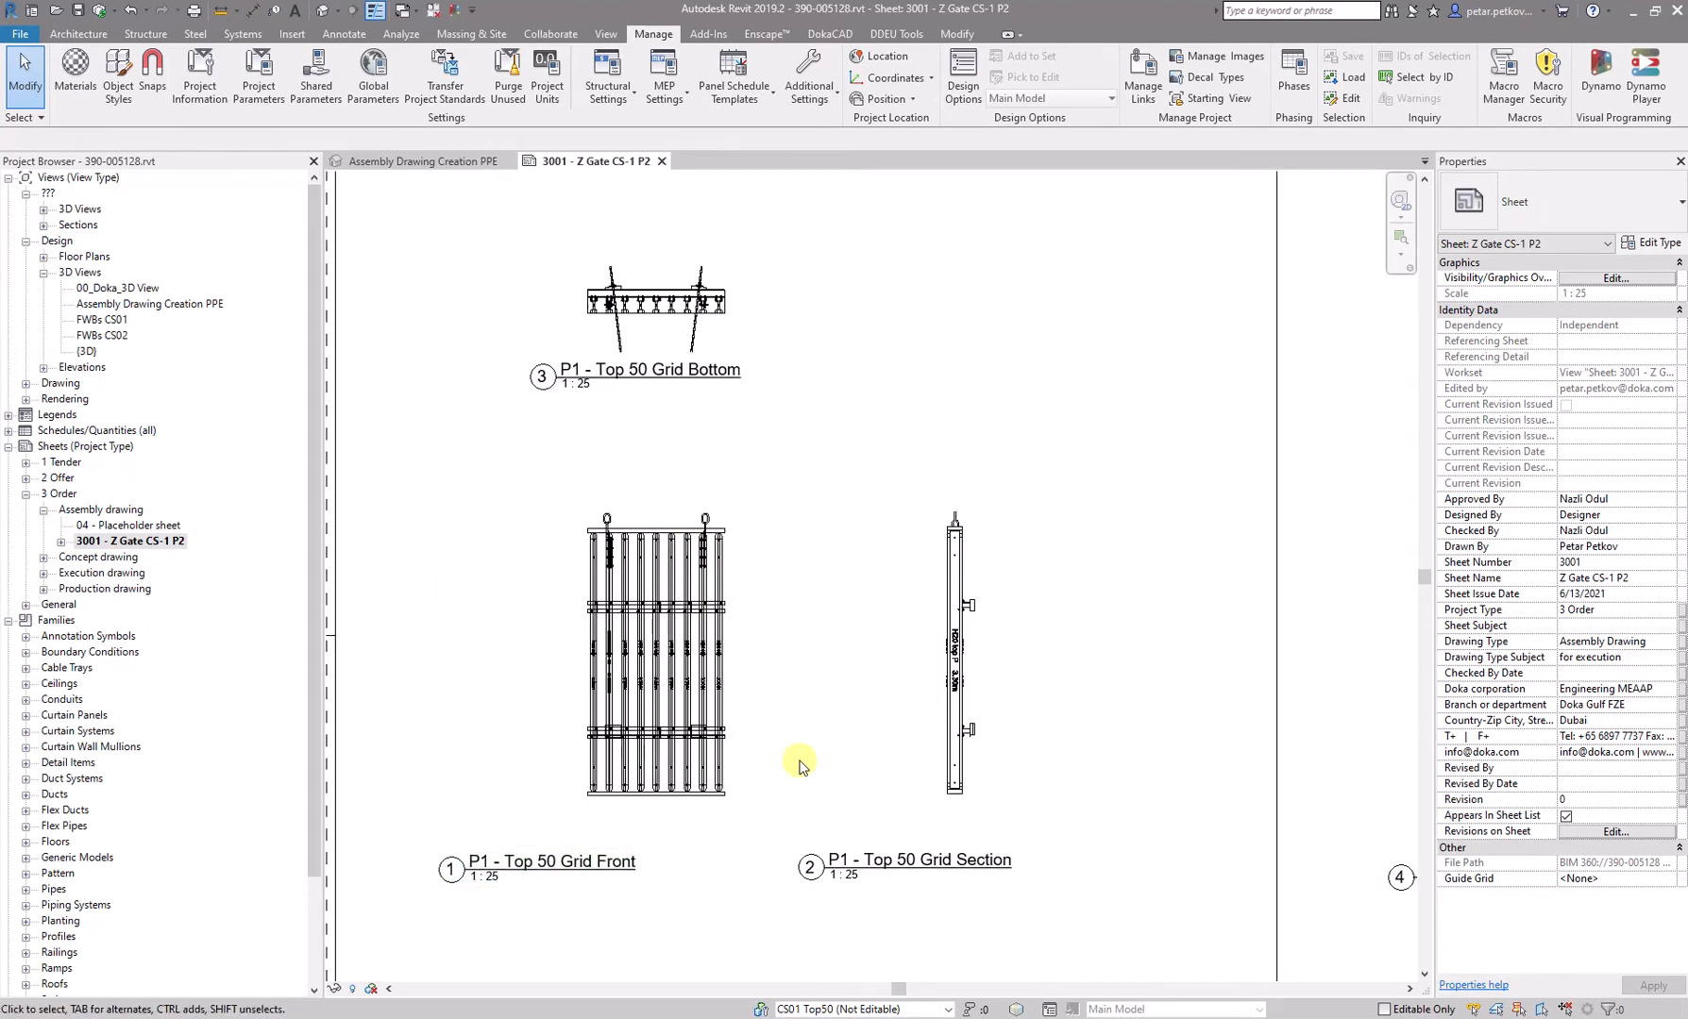
pyautogui.scroll(-1, 1048, 793)
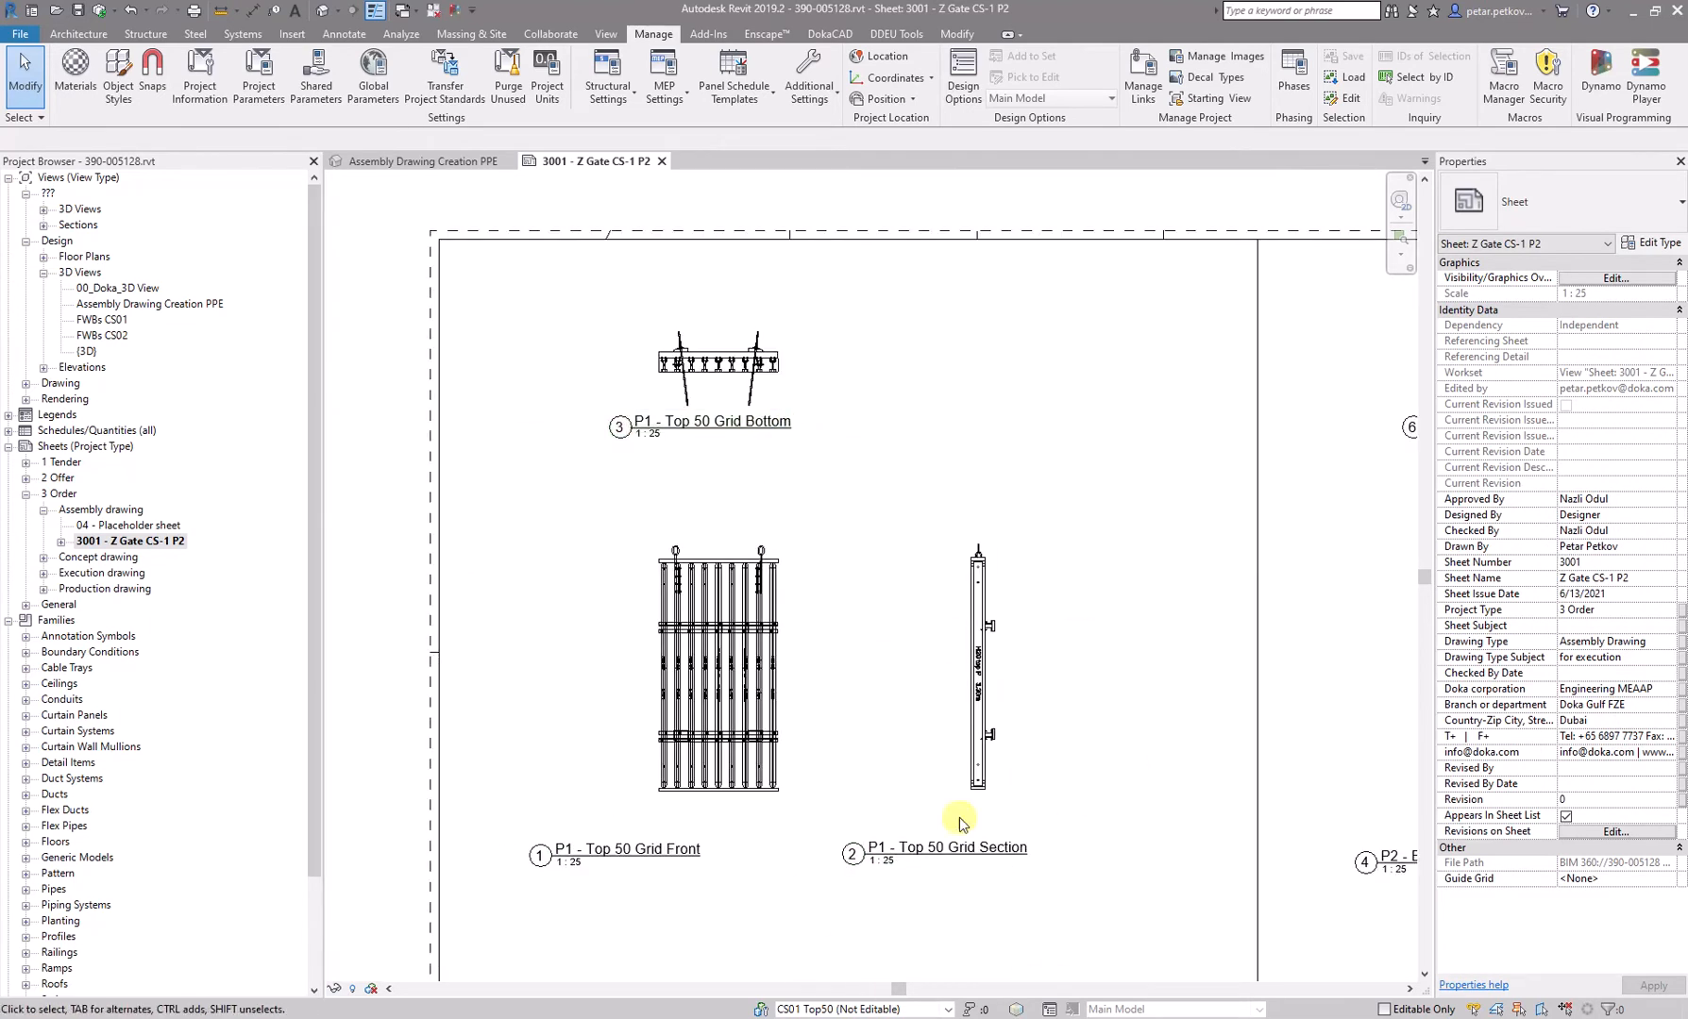
pyautogui.scroll(1, 727, 651)
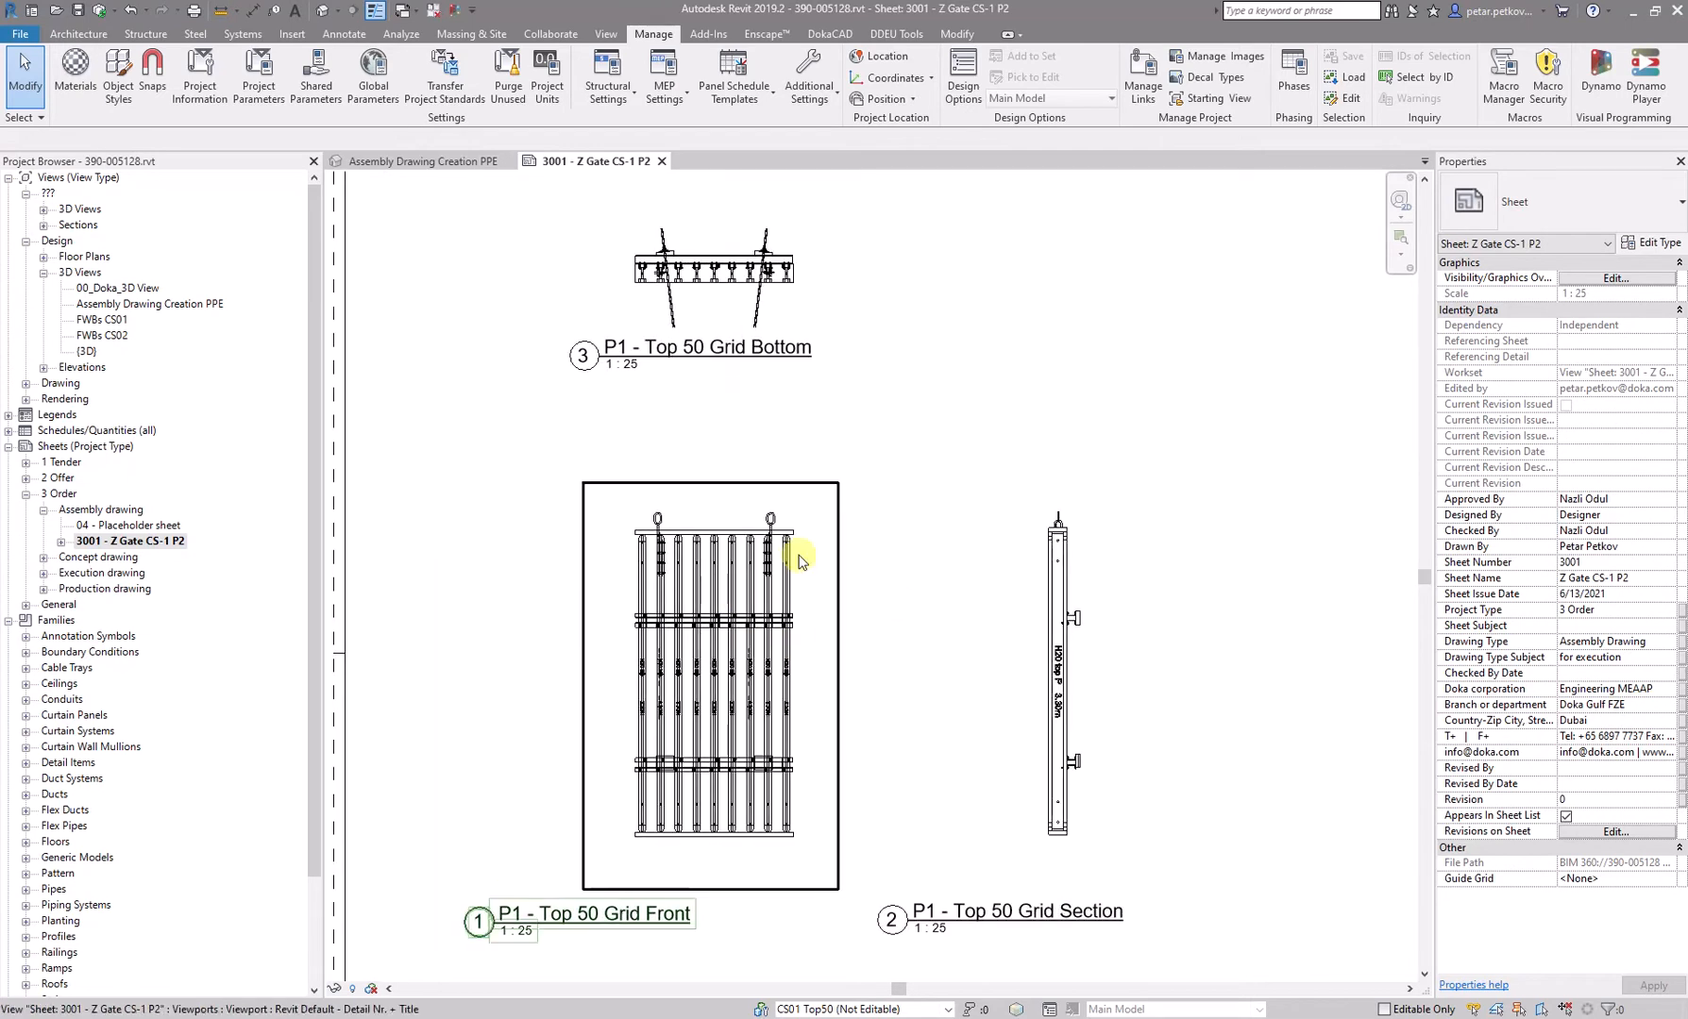
# - Review the view template assigned to the P1 - Top 50 Grid Front viewport without changing it
pyautogui.click(817, 501)
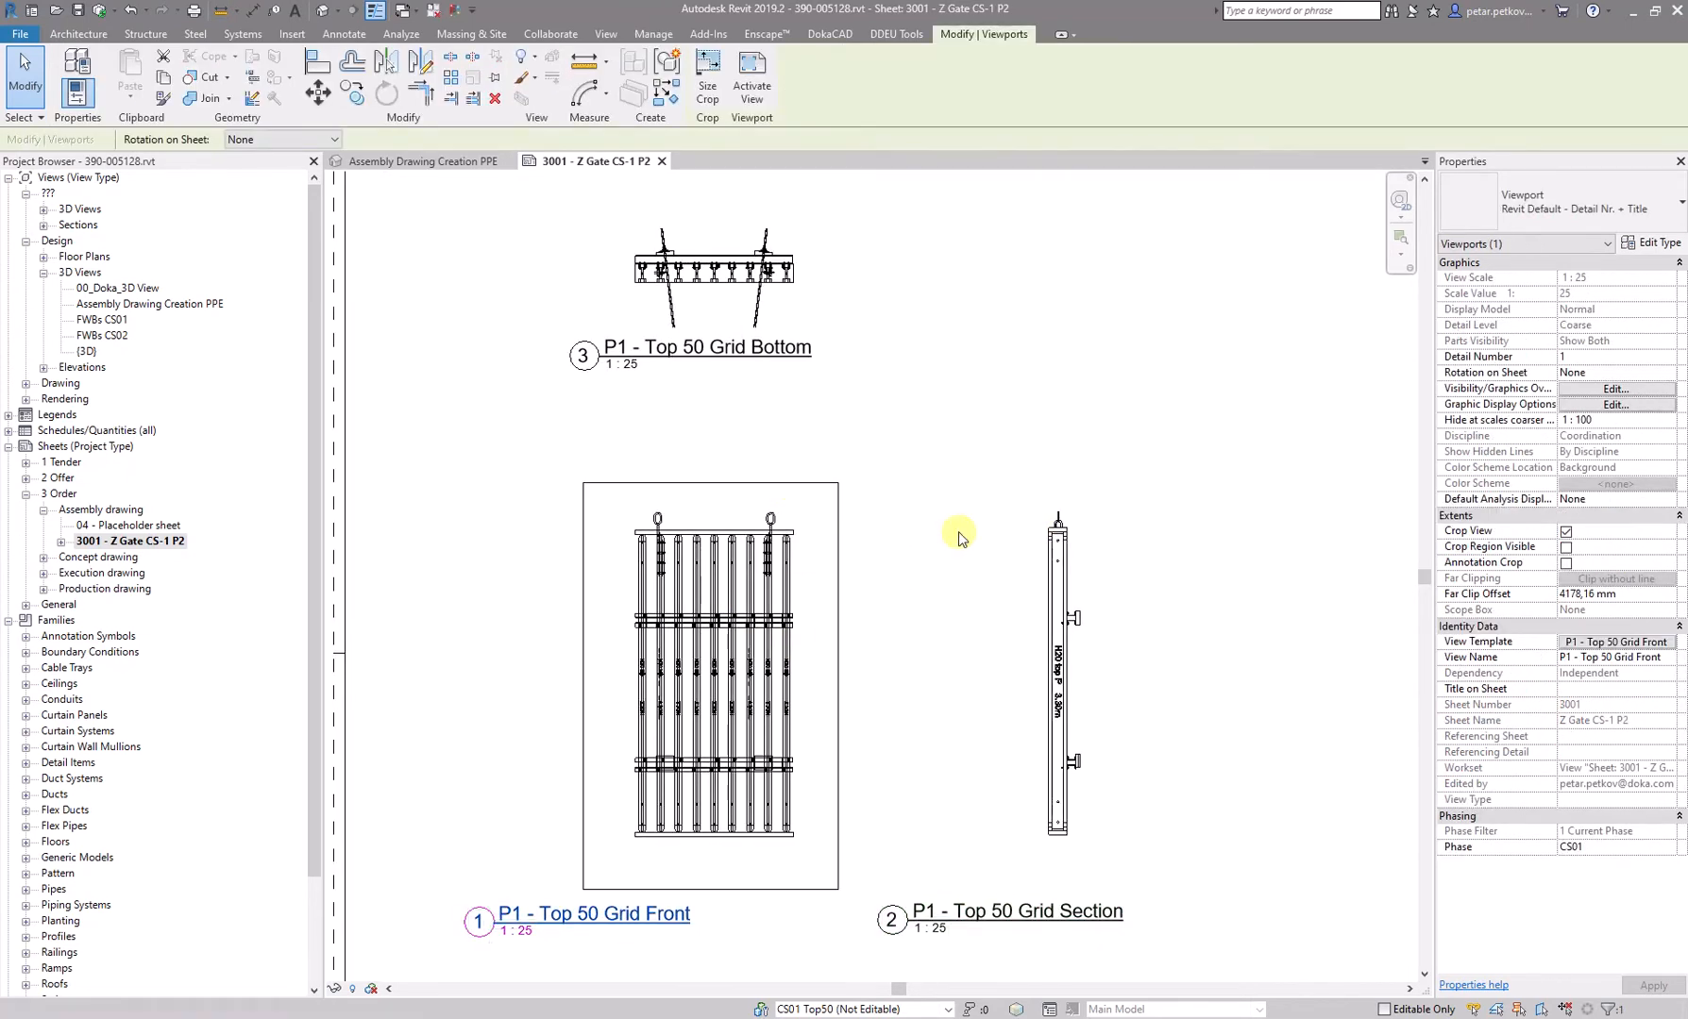
pyautogui.click(1605, 643)
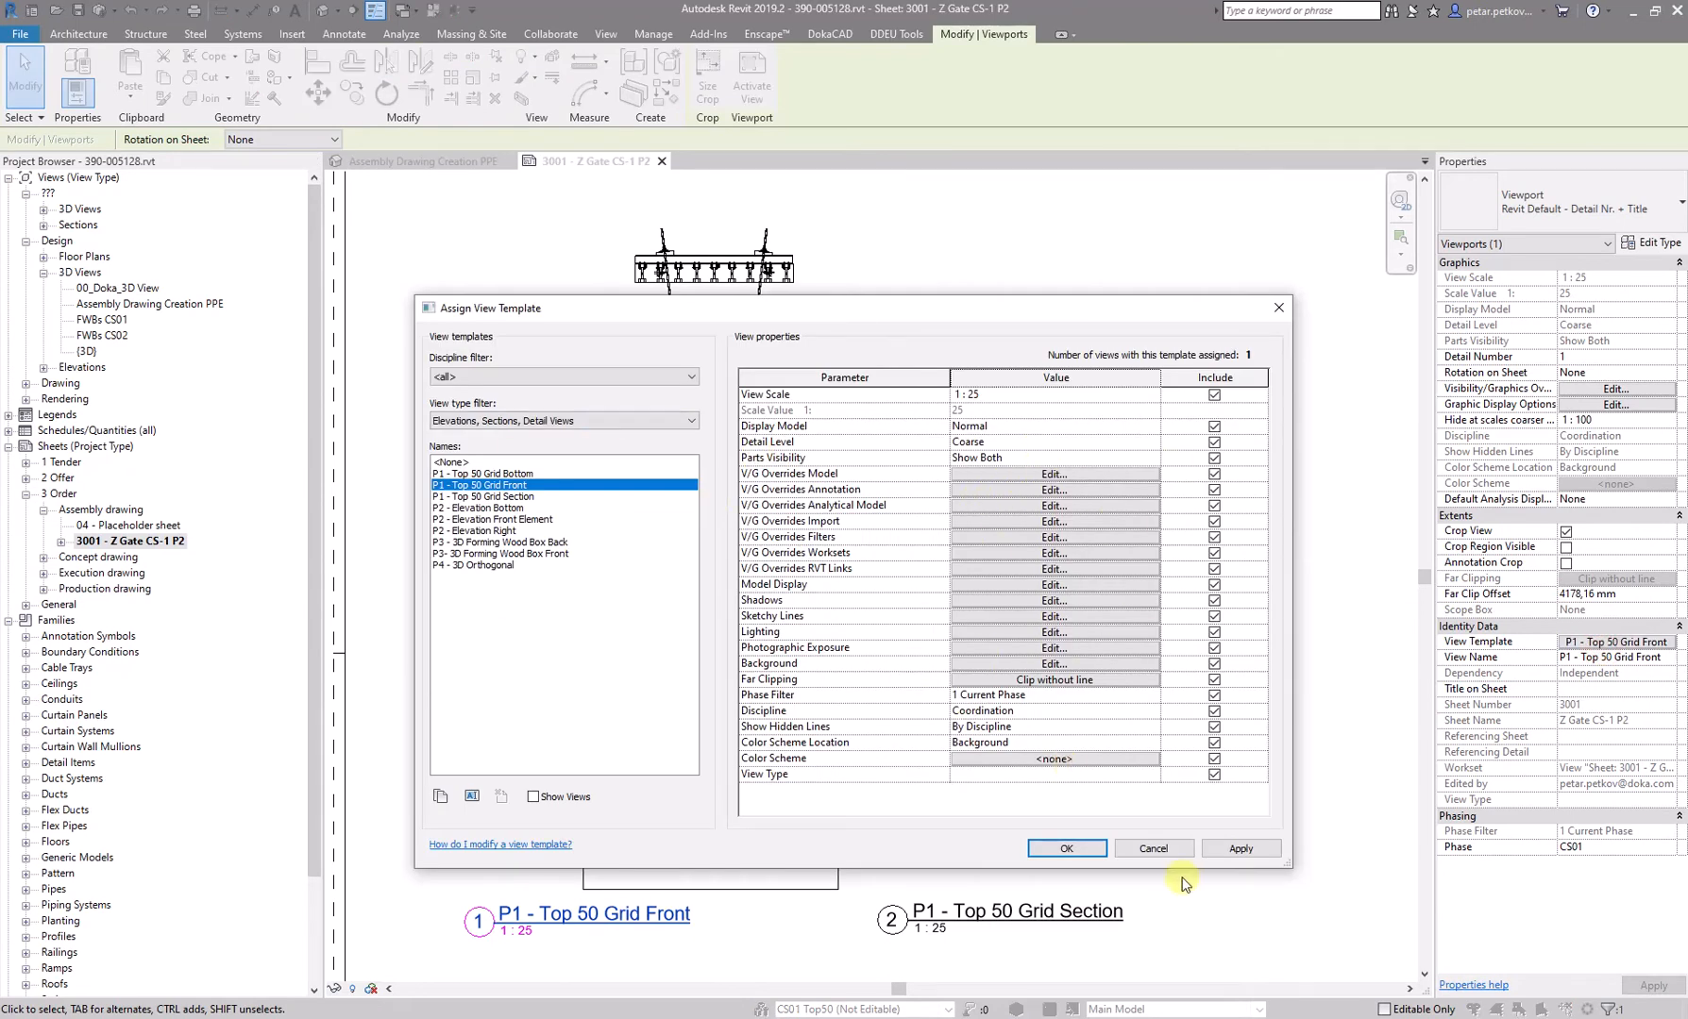
pyautogui.click(1152, 847)
# - Examine the beams, waling and ties in the P1 - Top 50 Grid Bottom view up close
pyautogui.scroll(5, 651, 208)
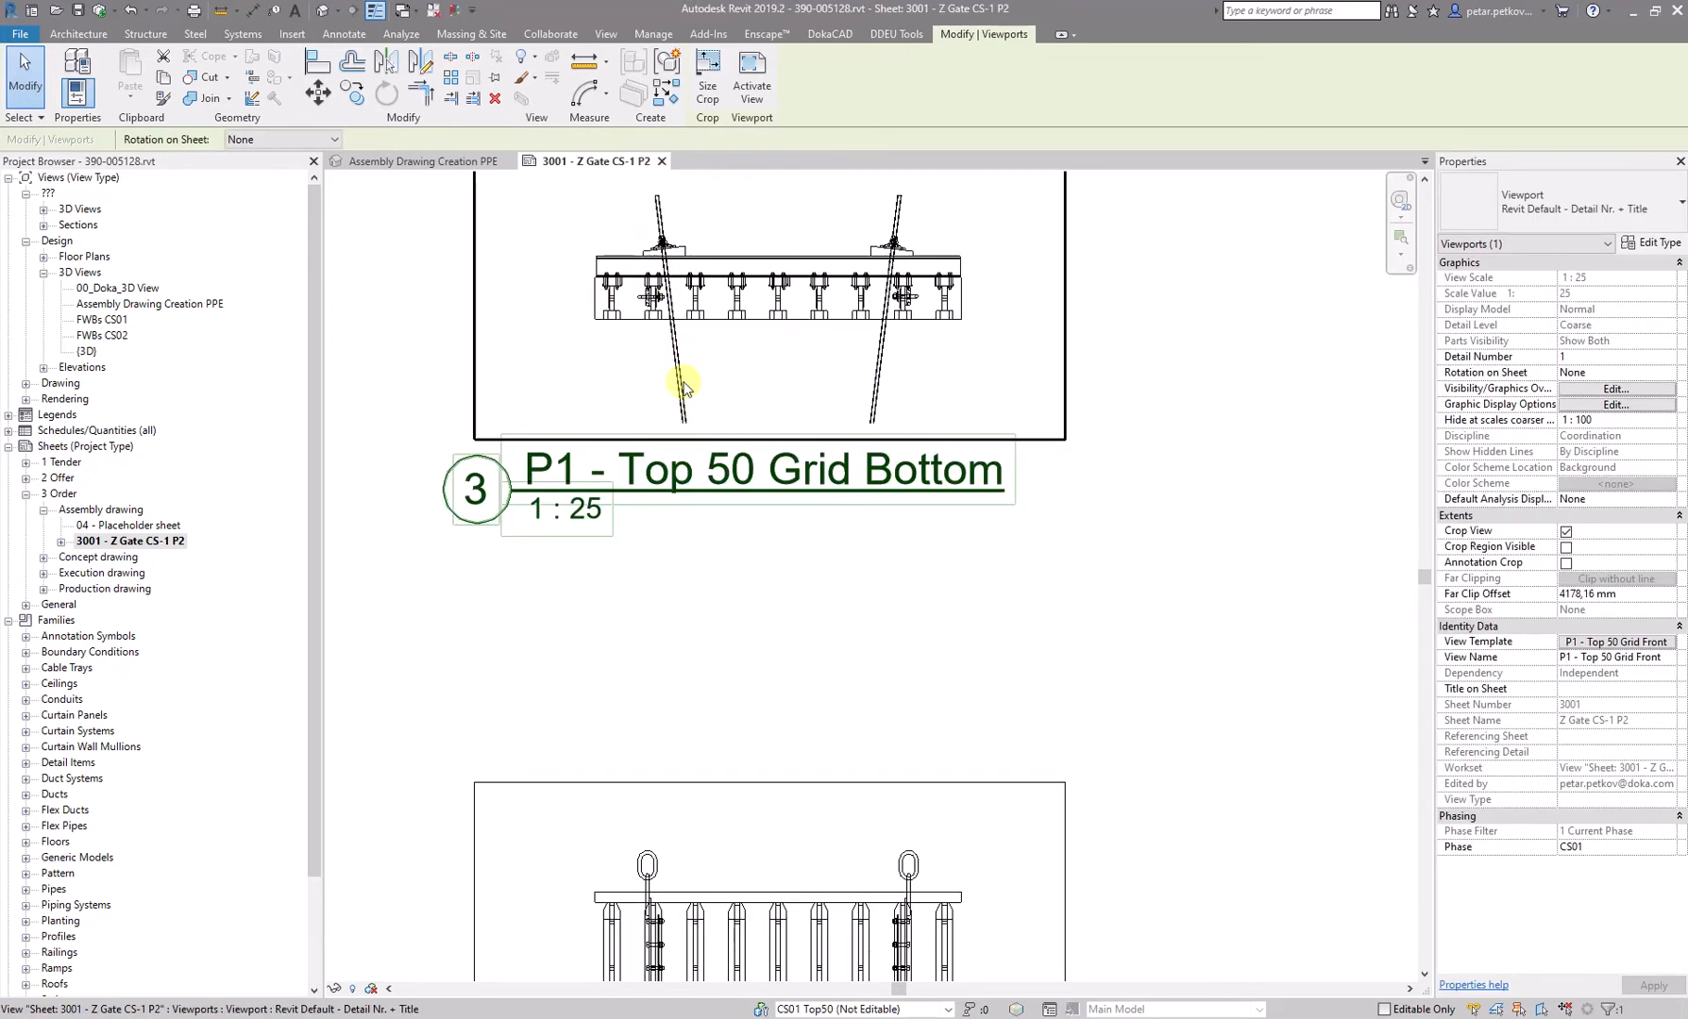
pyautogui.scroll(3, 868, 269)
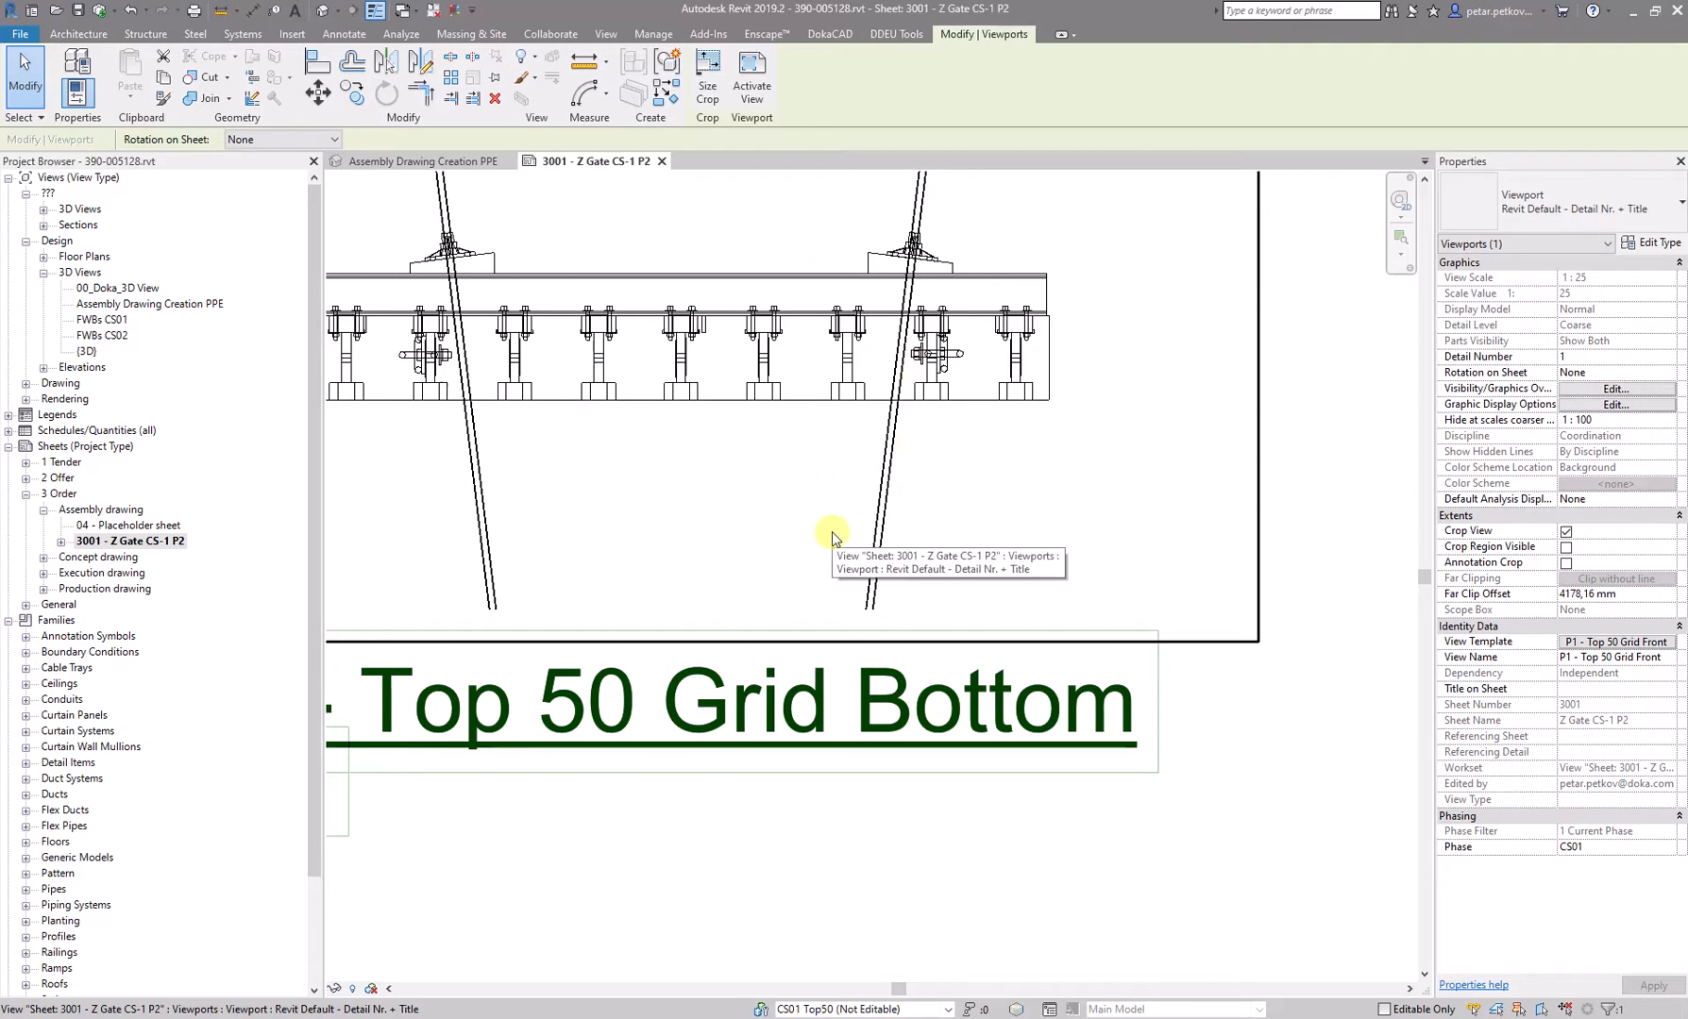
pyautogui.scroll(-2, 831, 531)
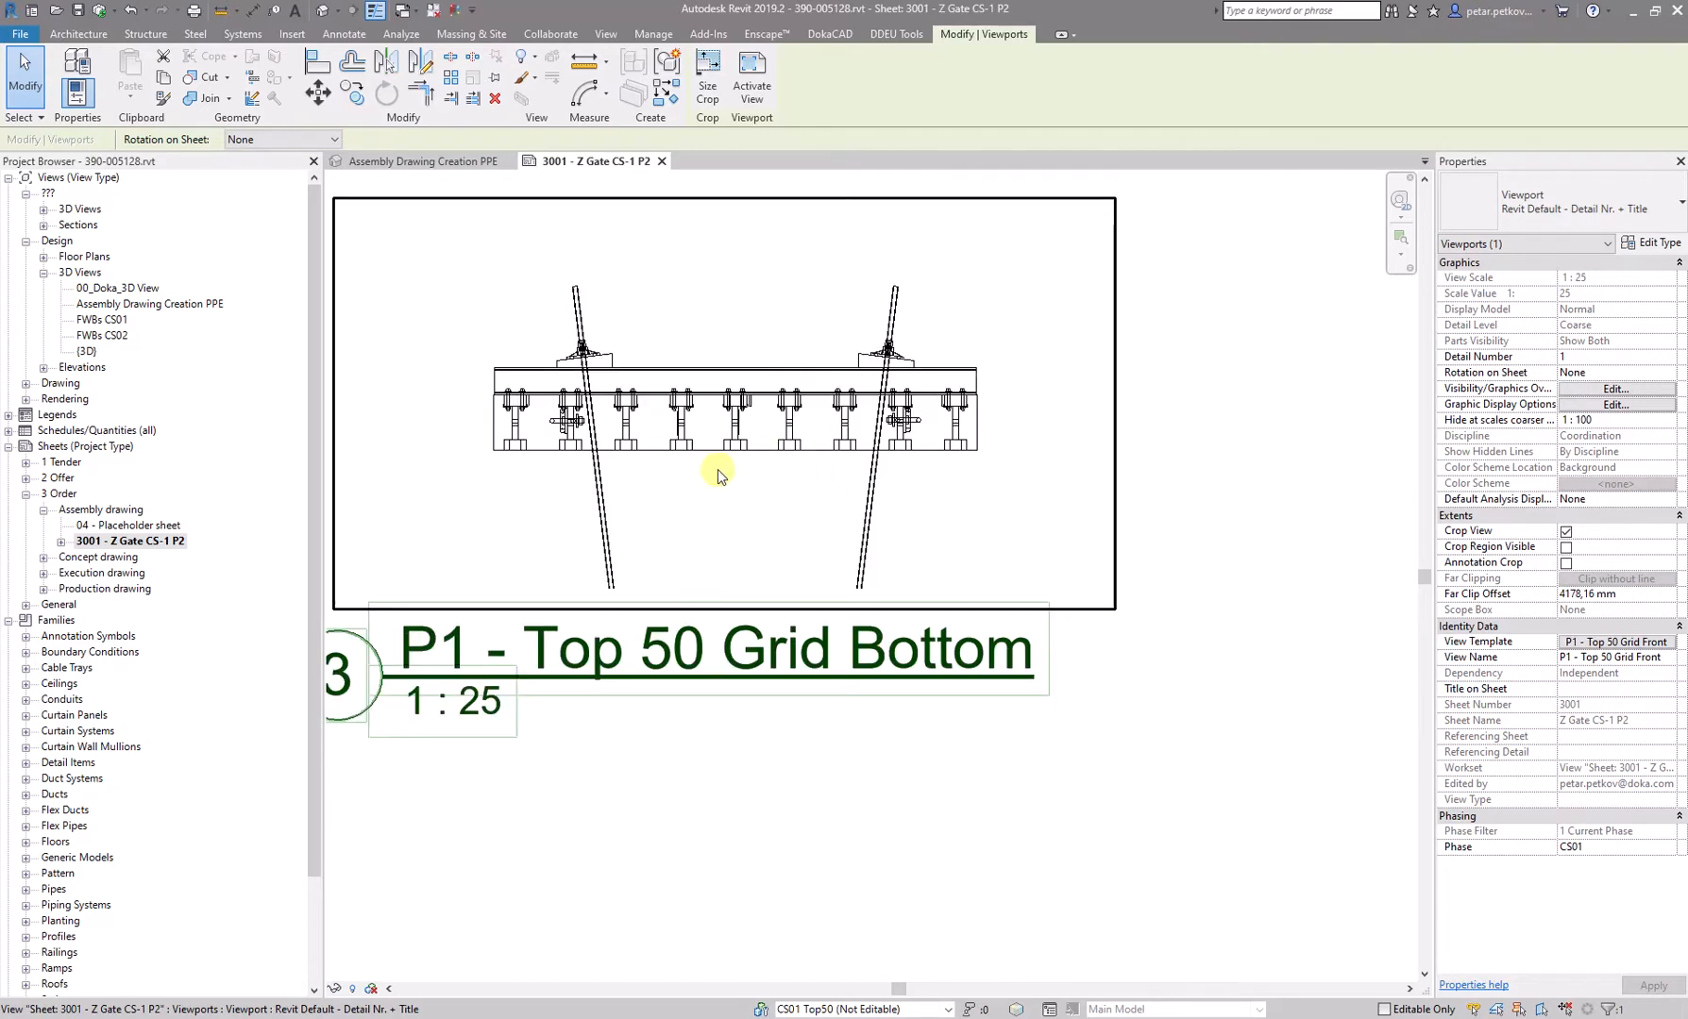
pyautogui.scroll(-1, 608, 455)
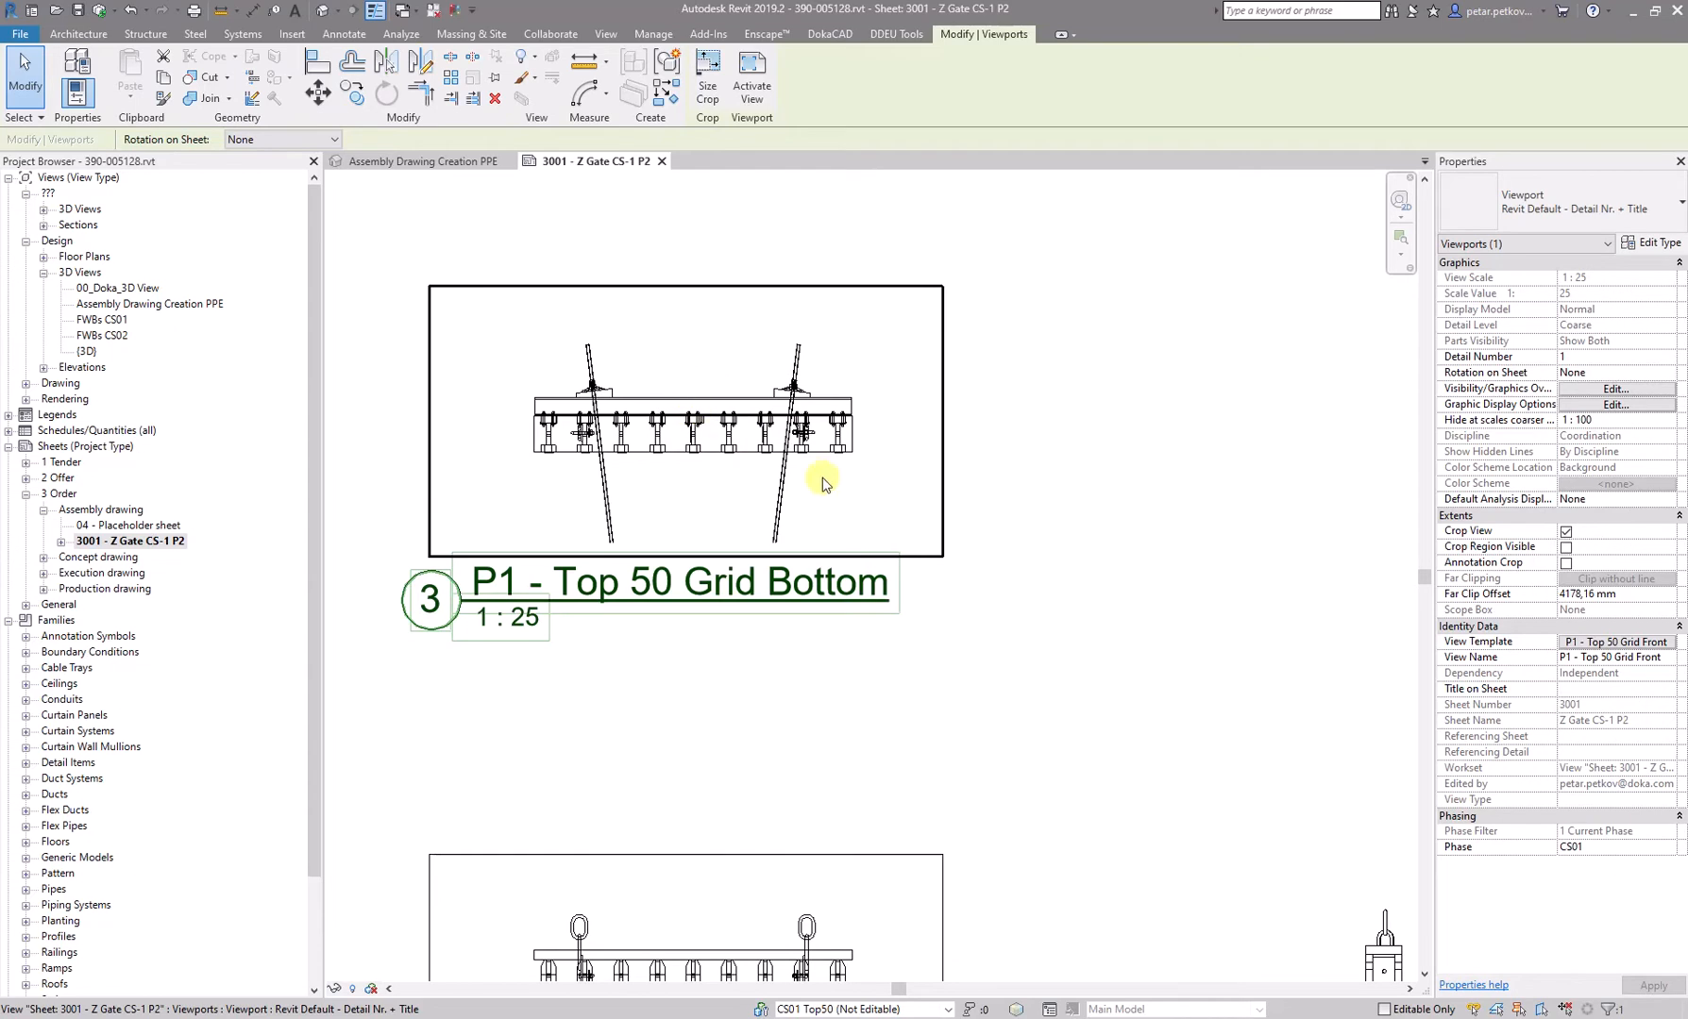
pyautogui.scroll(-2, 1048, 522)
pyautogui.scroll(-1, 1045, 708)
pyautogui.moveTo(1076, 649); pyautogui.dragTo(778, 493, button='middle')
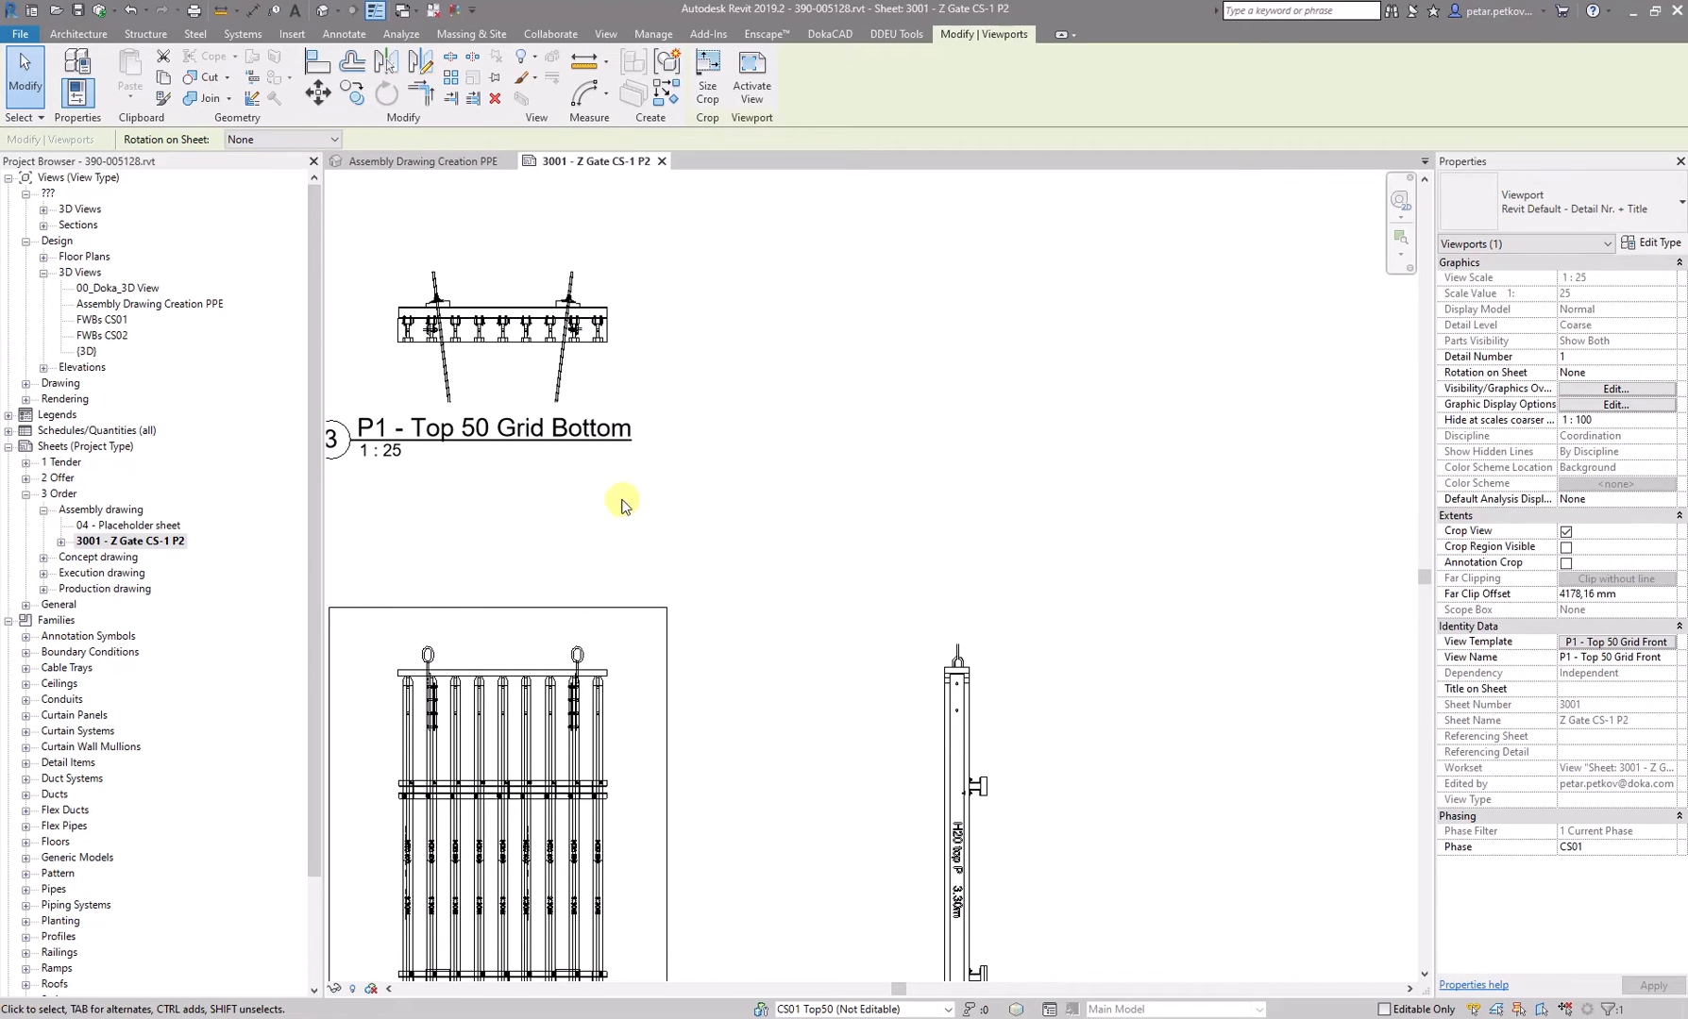
# - Compare the properties and view templates of the P1 - Top 50 Grid Bottom and P1 - Top 50 Grid Front viewports
pyautogui.click(643, 372)
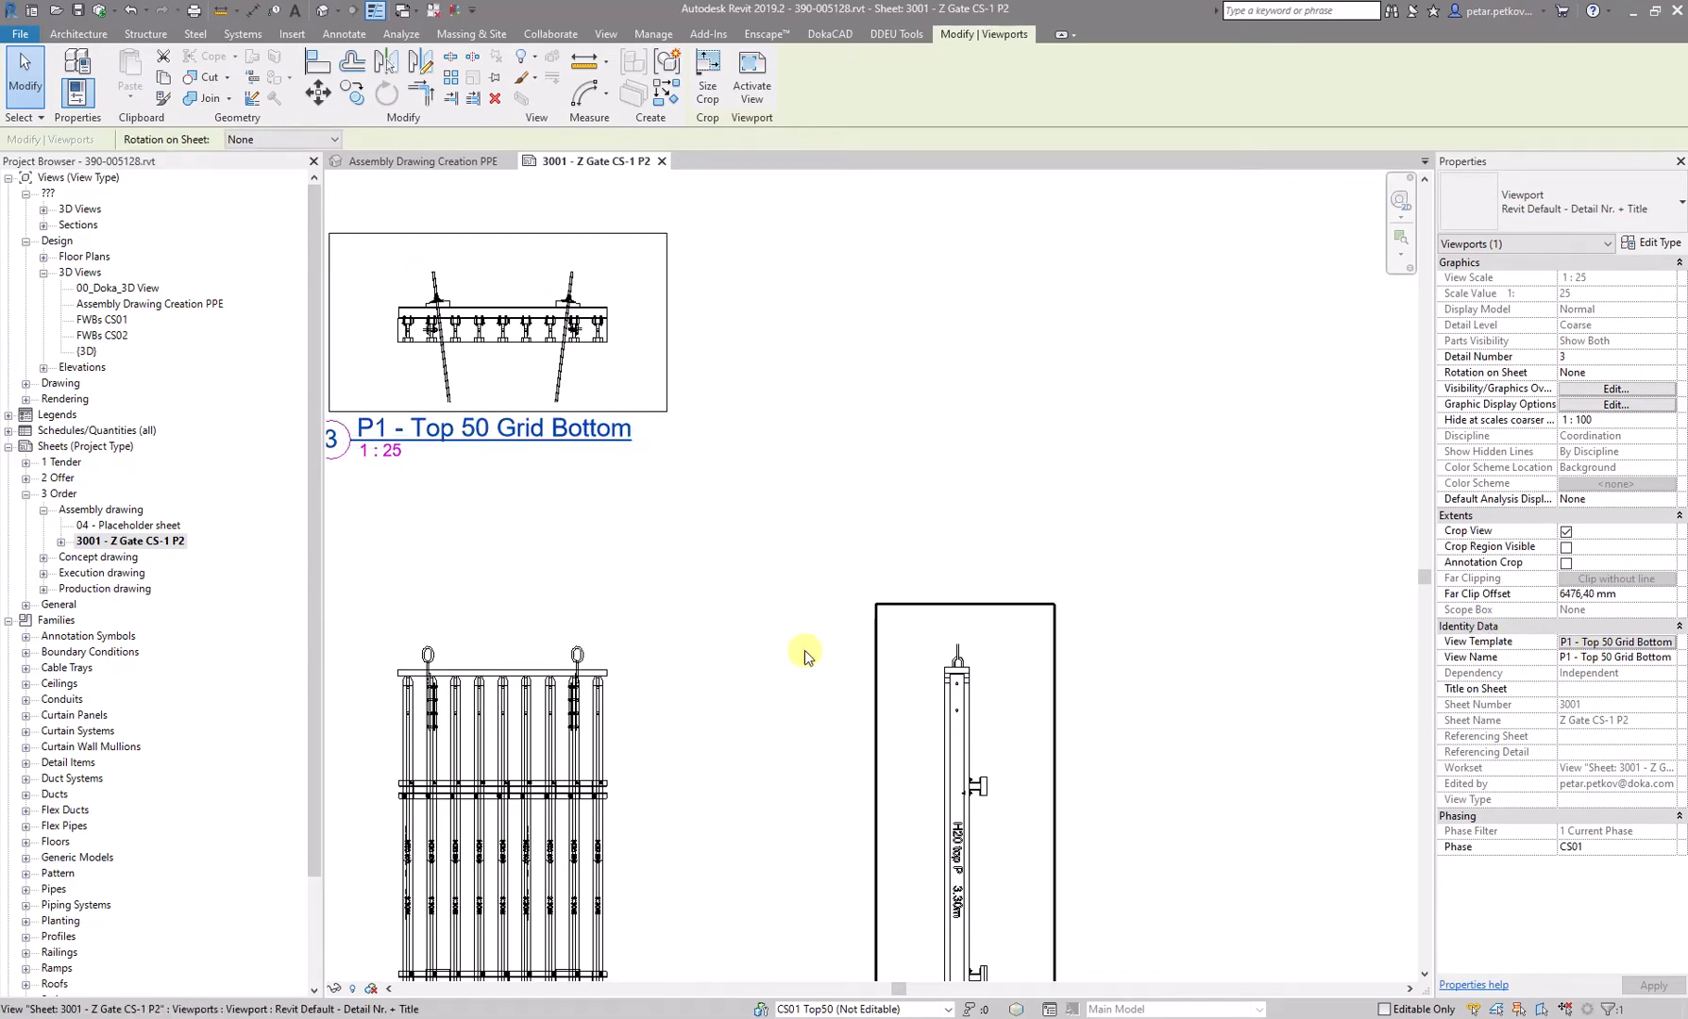
pyautogui.click(648, 681)
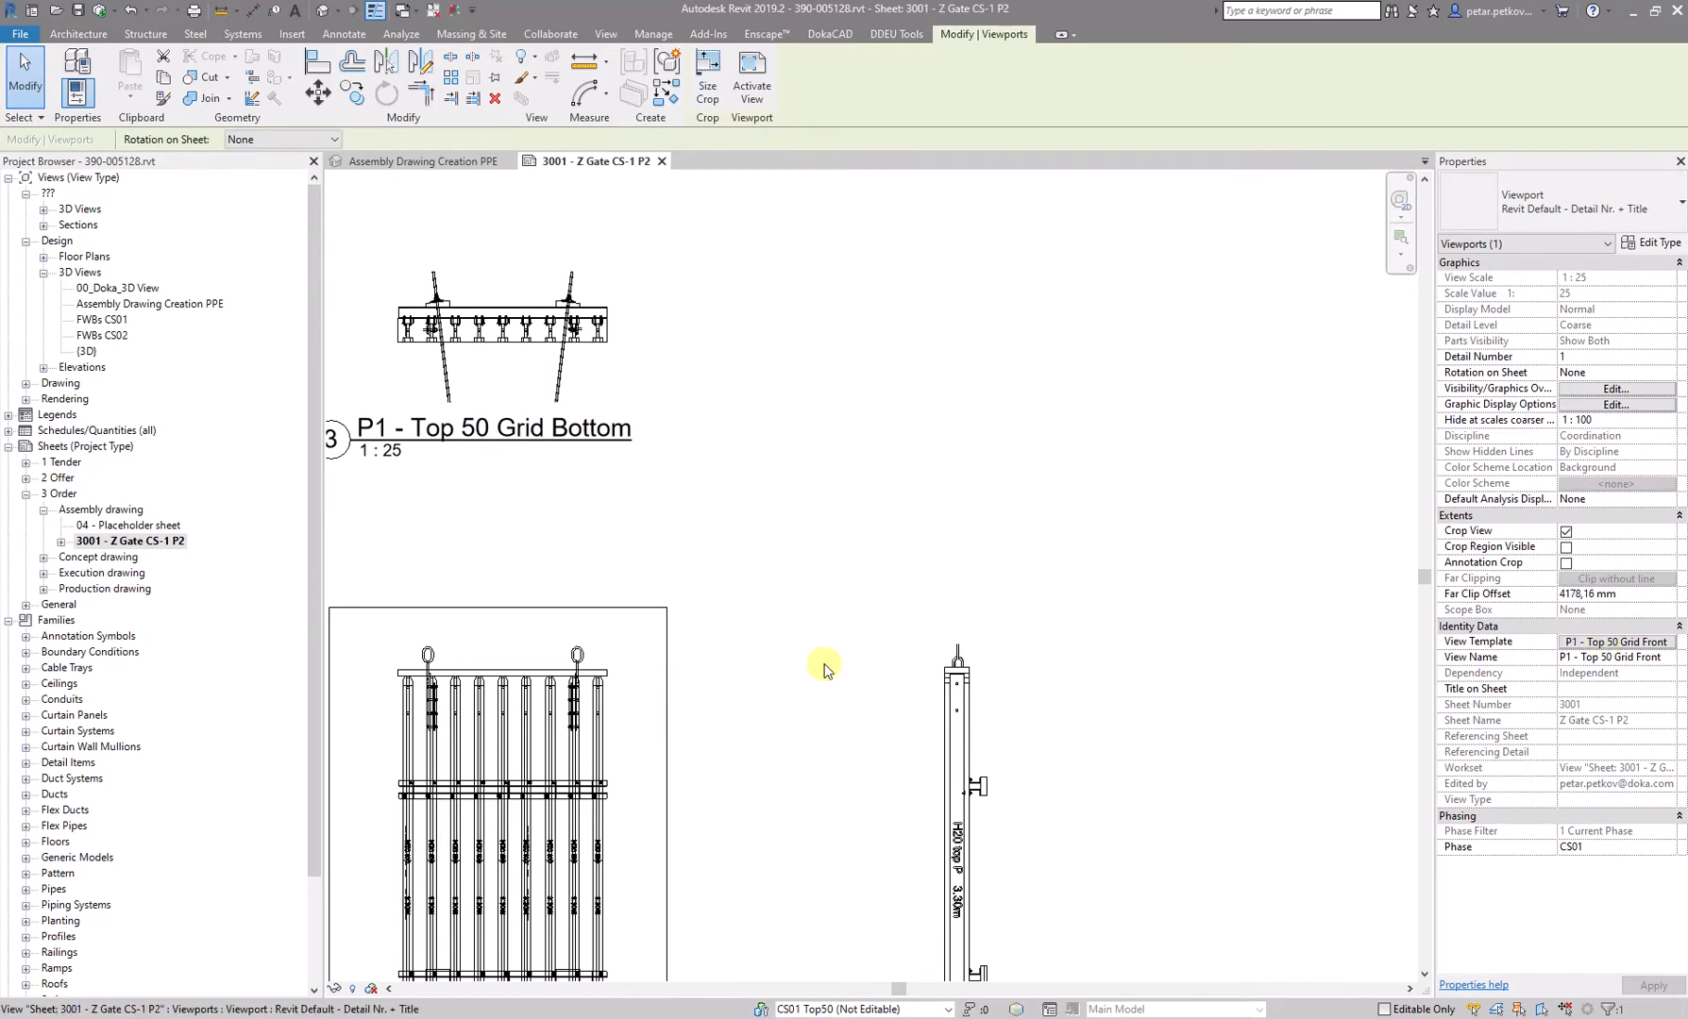
pyautogui.scroll(-2, 788, 548)
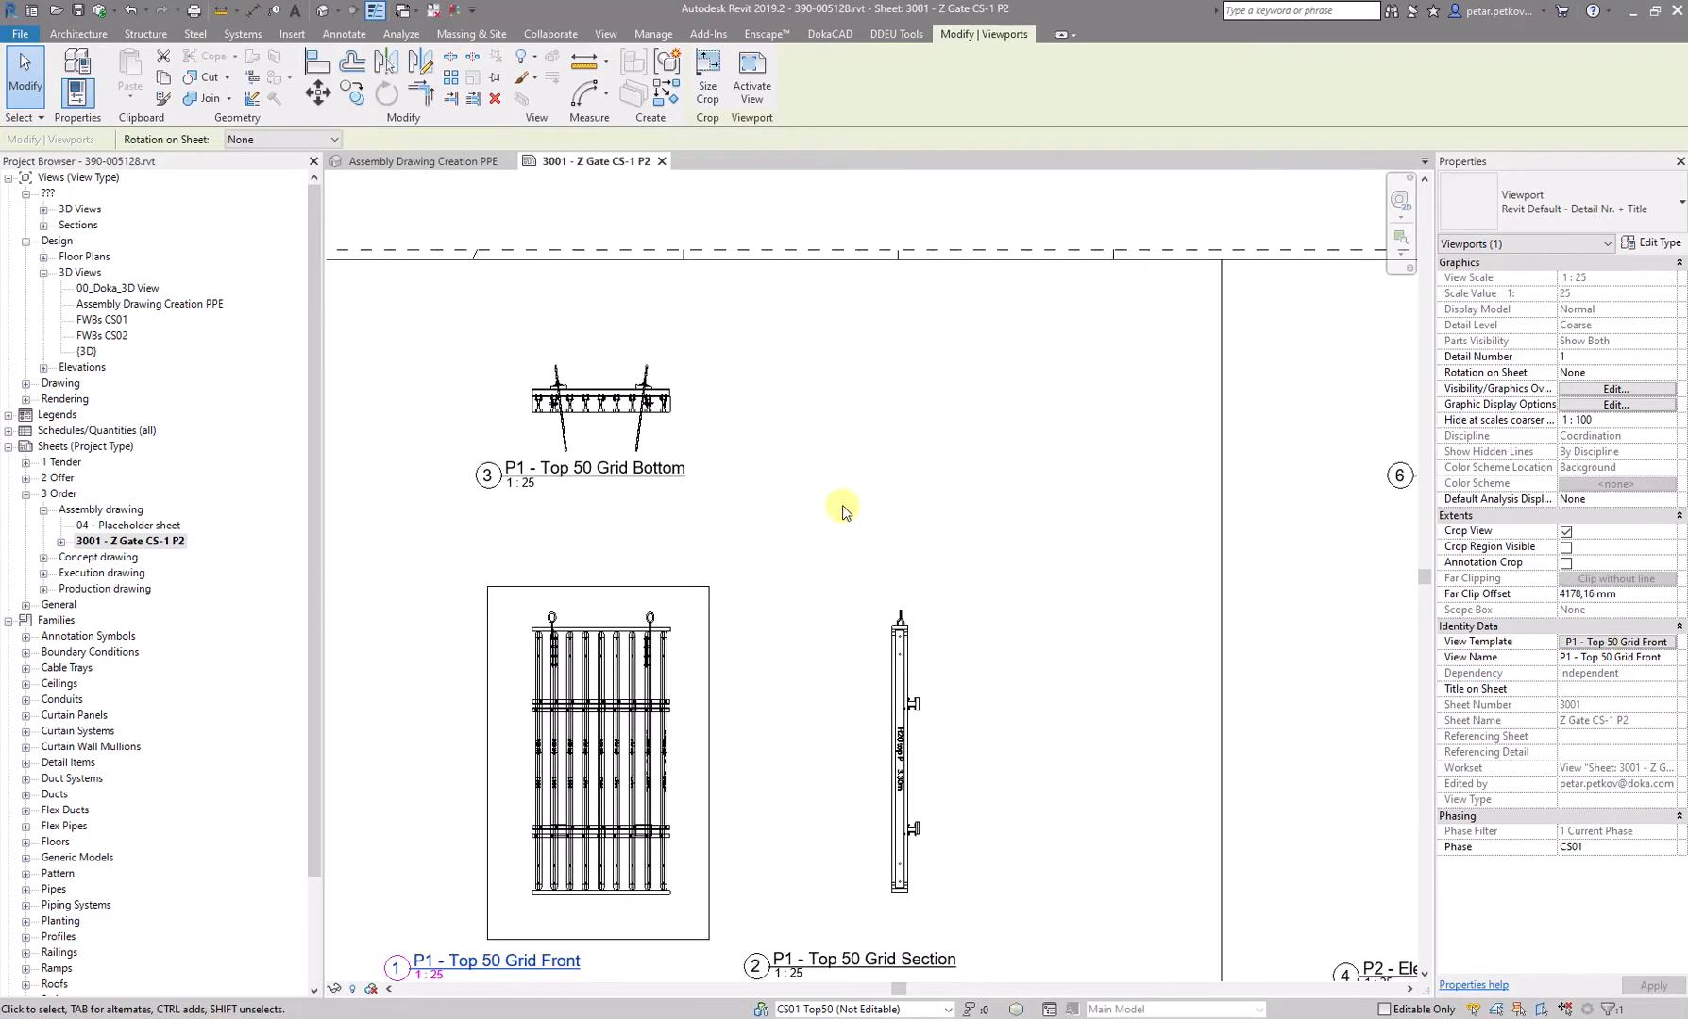
# - Deselect the P1 - Top 50 Grid Front viewport and examine the P2 - Elevation Bottom view up close
pyautogui.moveTo(841, 504); pyautogui.dragTo(796, 455, button='middle')
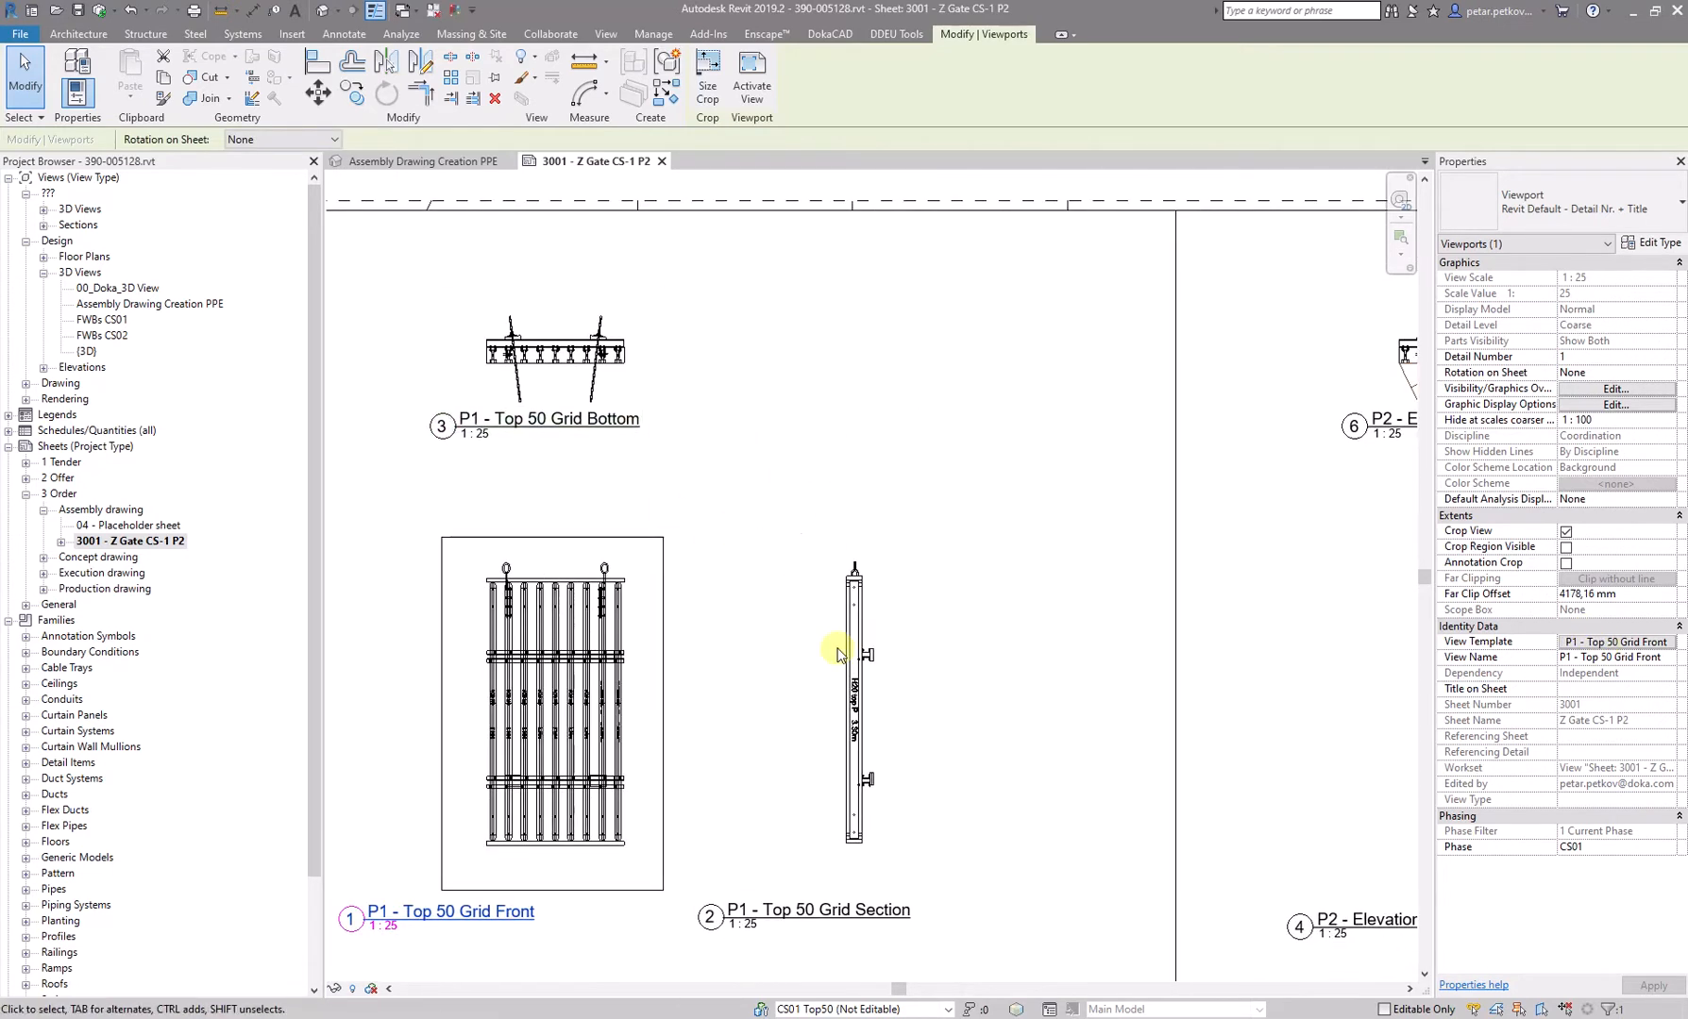
pyautogui.click(849, 388)
pyautogui.scroll(-1, 850, 385)
pyautogui.moveTo(1038, 389); pyautogui.dragTo(632, 385, button='middle')
pyautogui.scroll(2, 1020, 447)
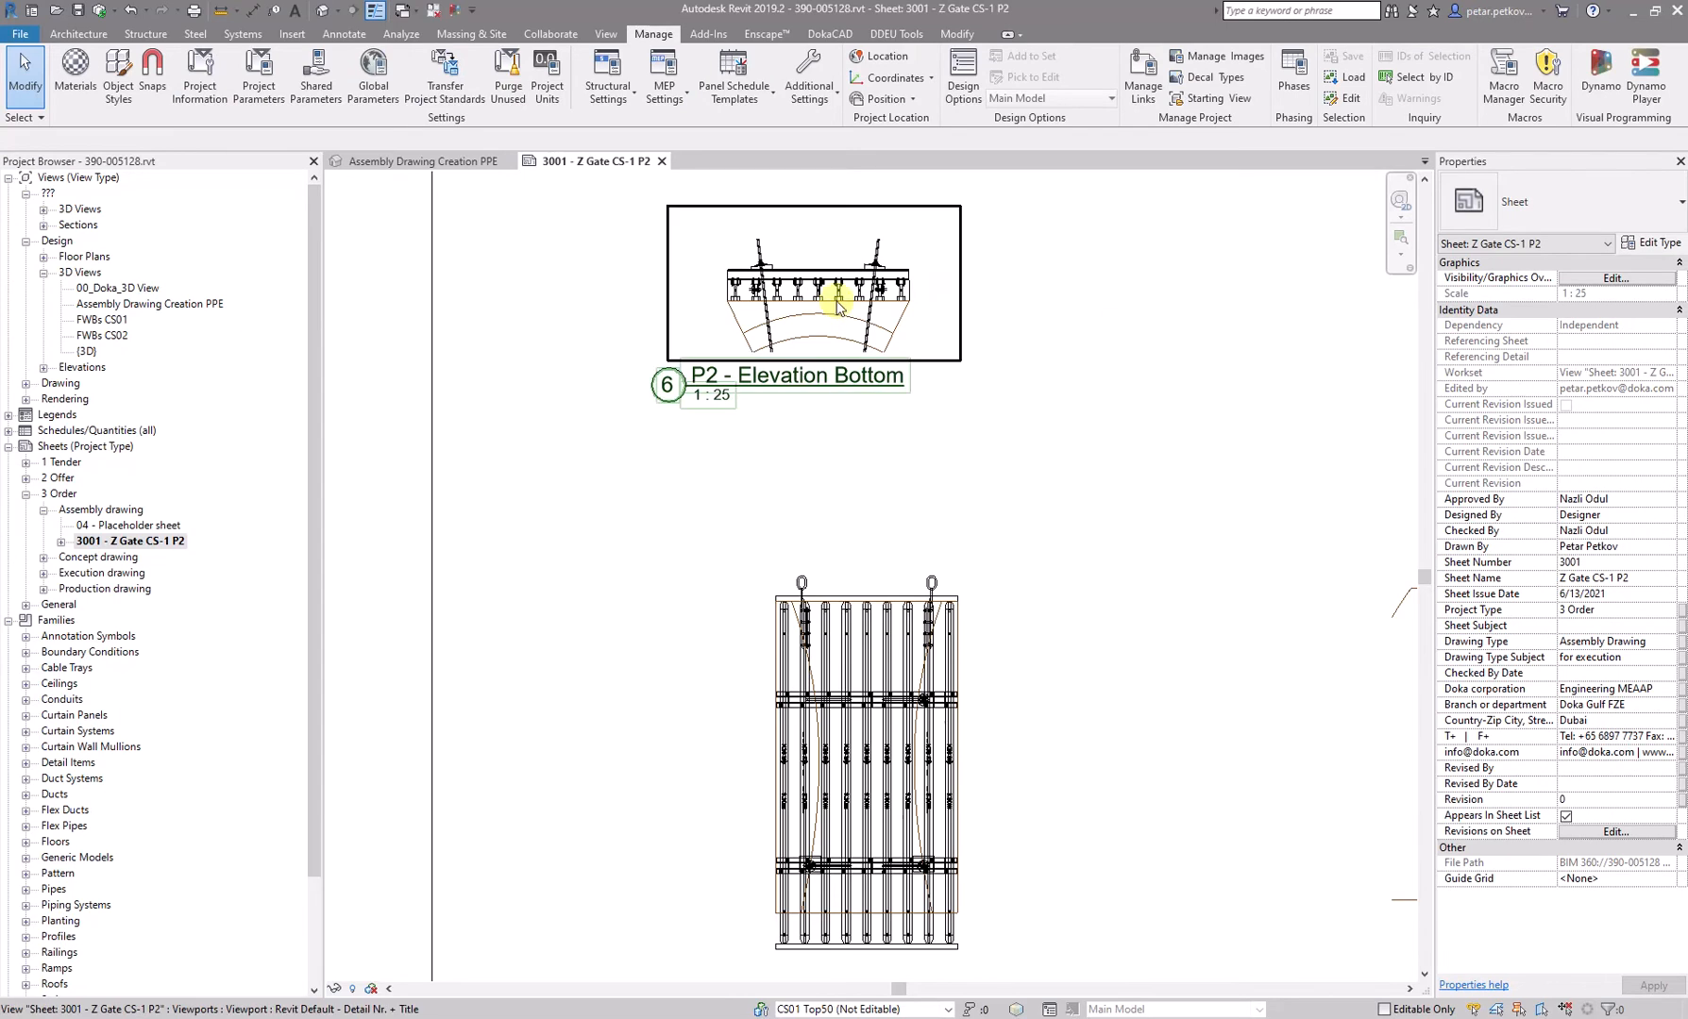
pyautogui.scroll(3, 837, 307)
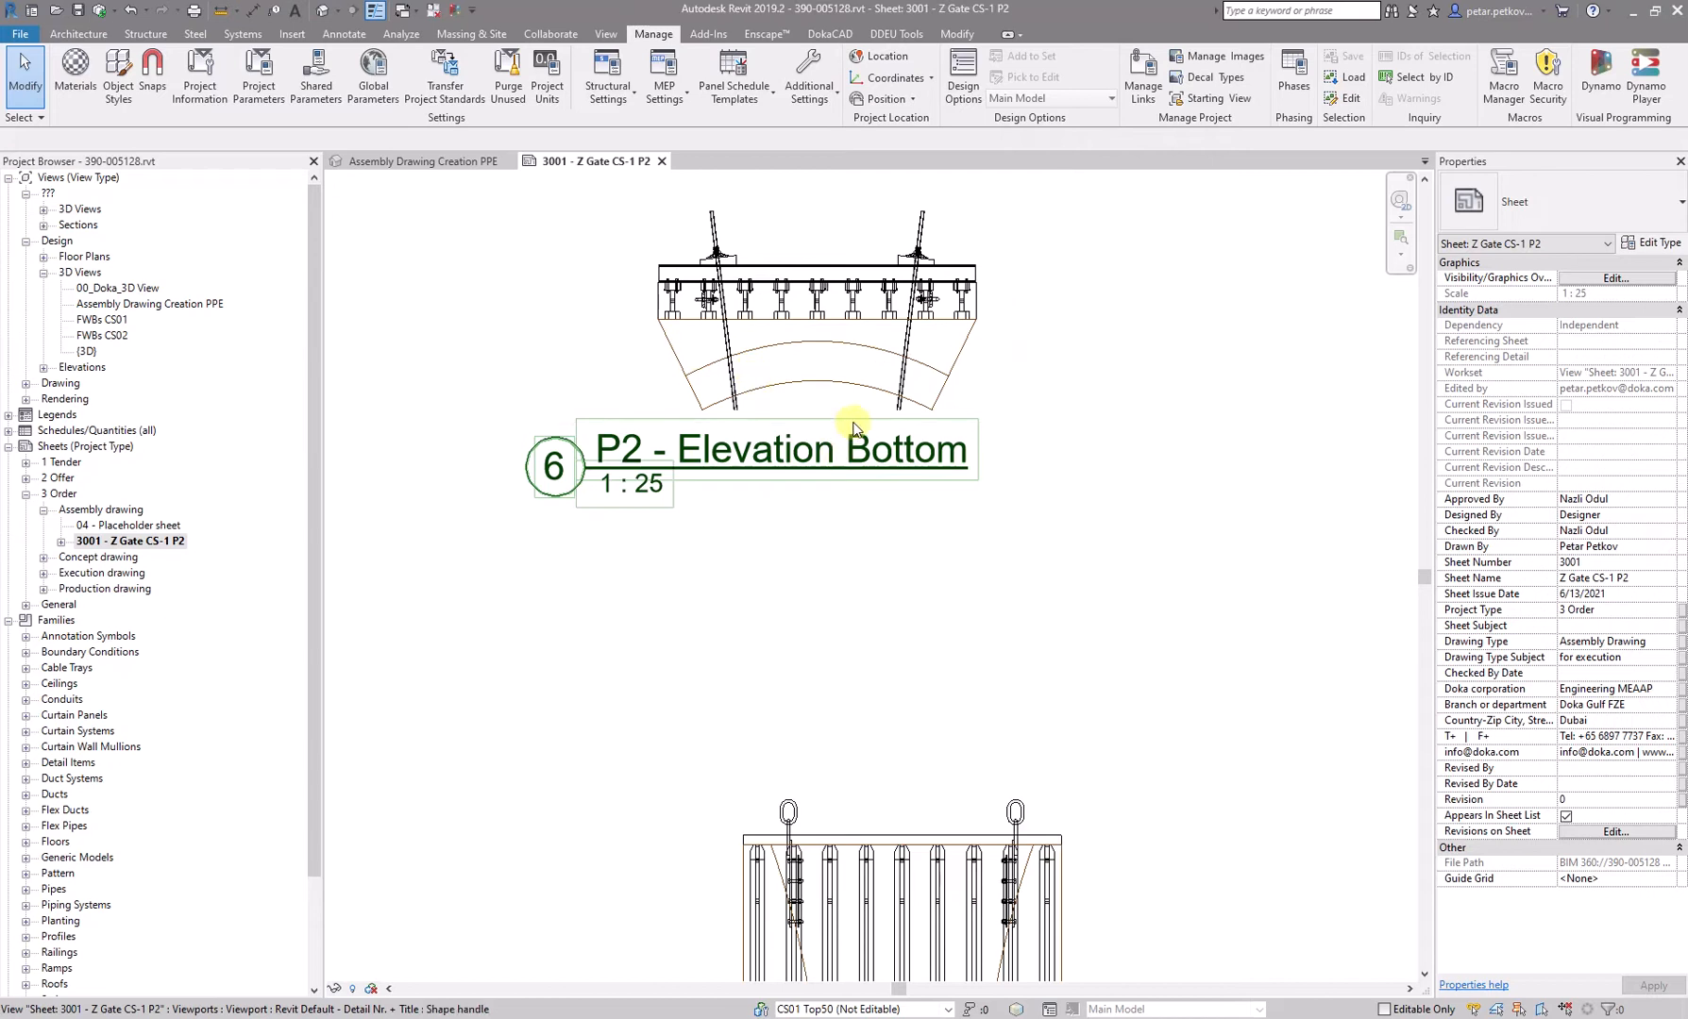
pyautogui.scroll(2, 672, 333)
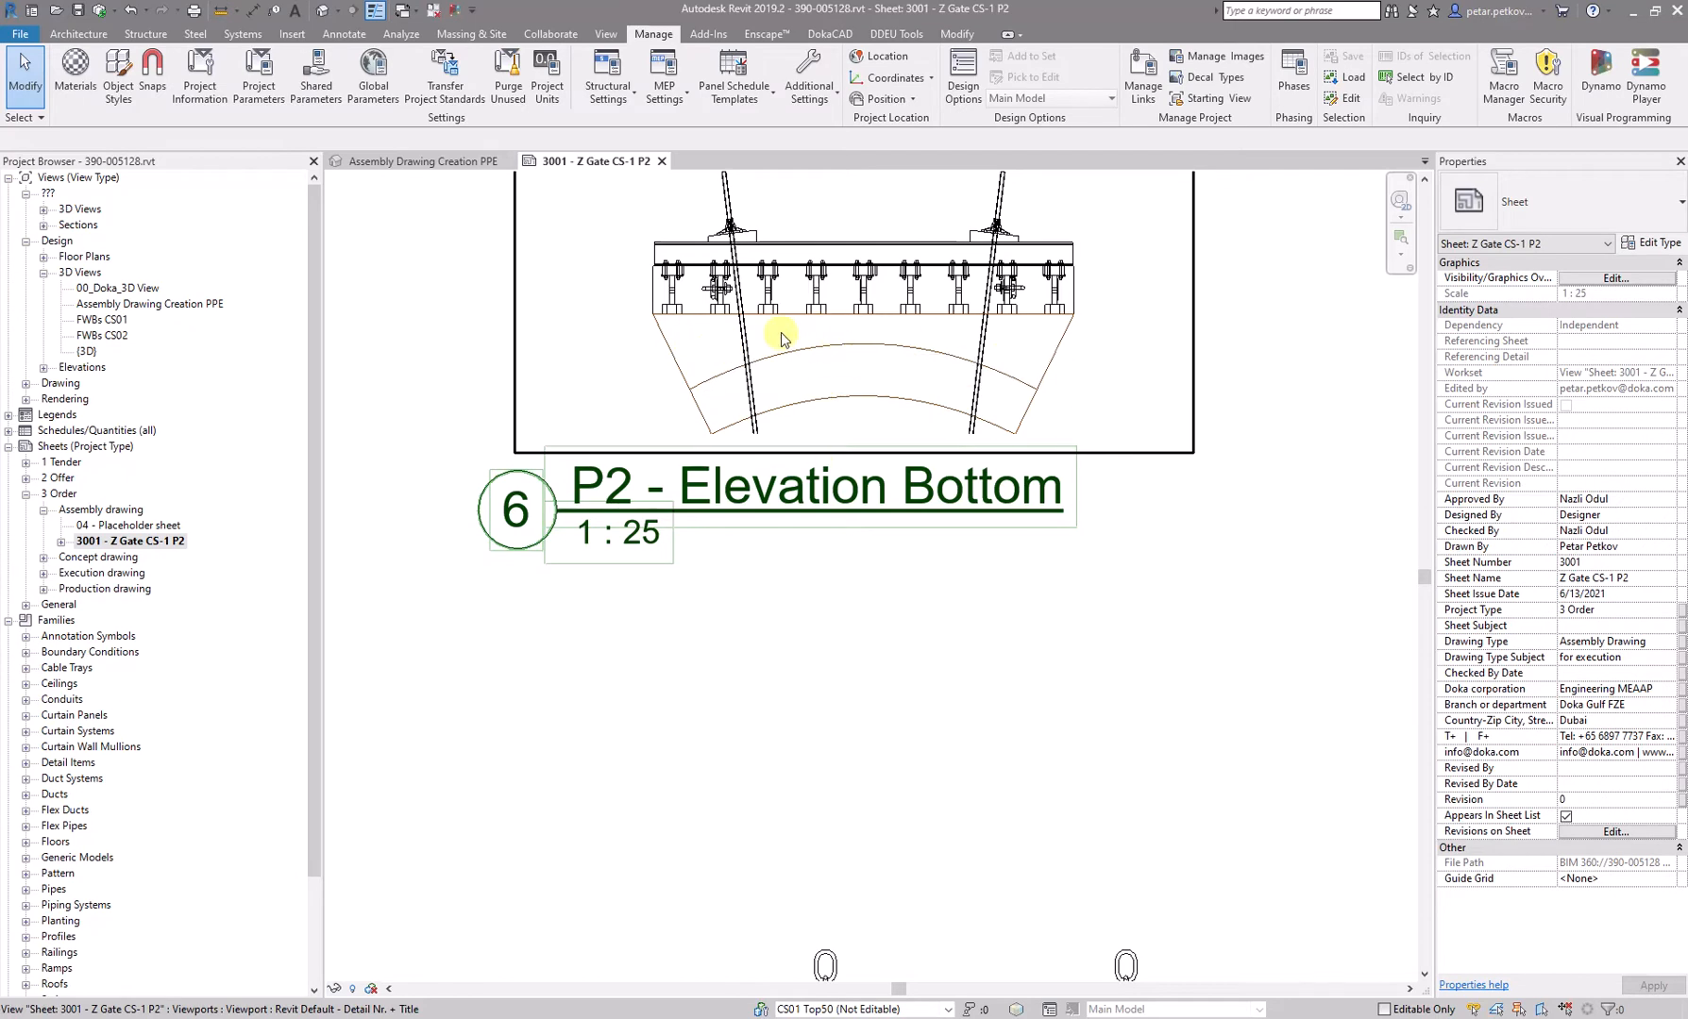
pyautogui.scroll(-5, 868, 390)
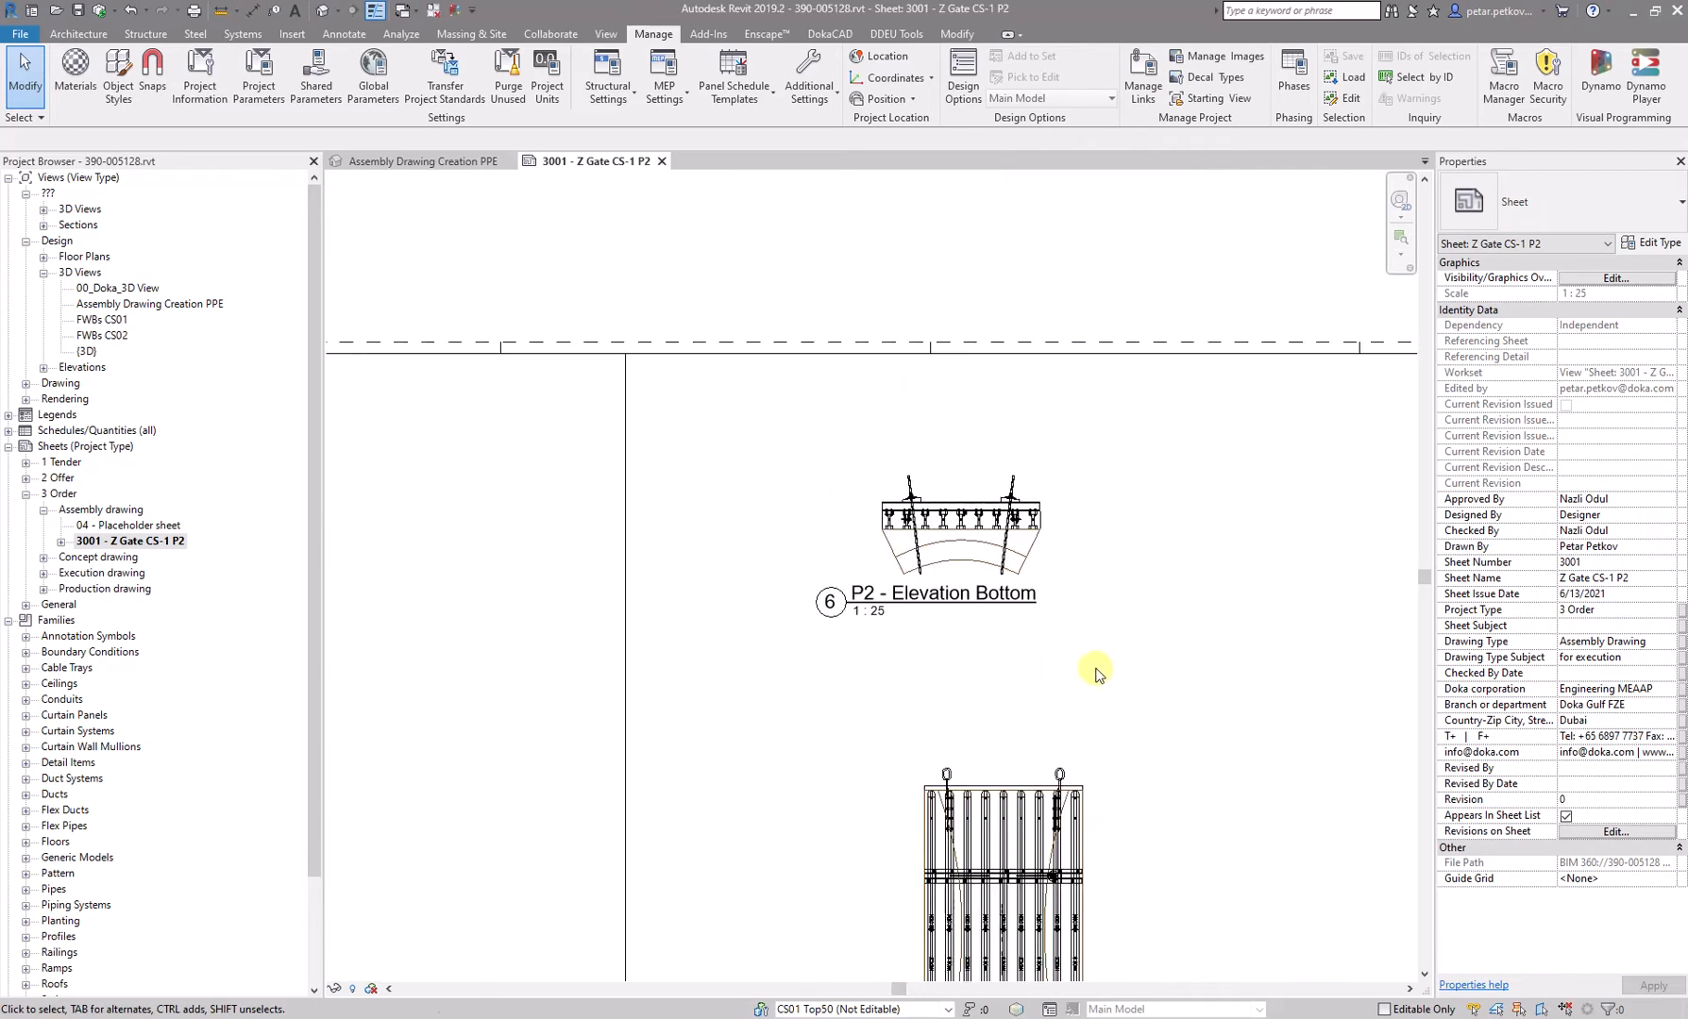
# - Examine the P2 - Elevation Front Element and P2 - Elevation Right views on the sheet
pyautogui.moveTo(1096, 670); pyautogui.dragTo(927, 402, button='middle')
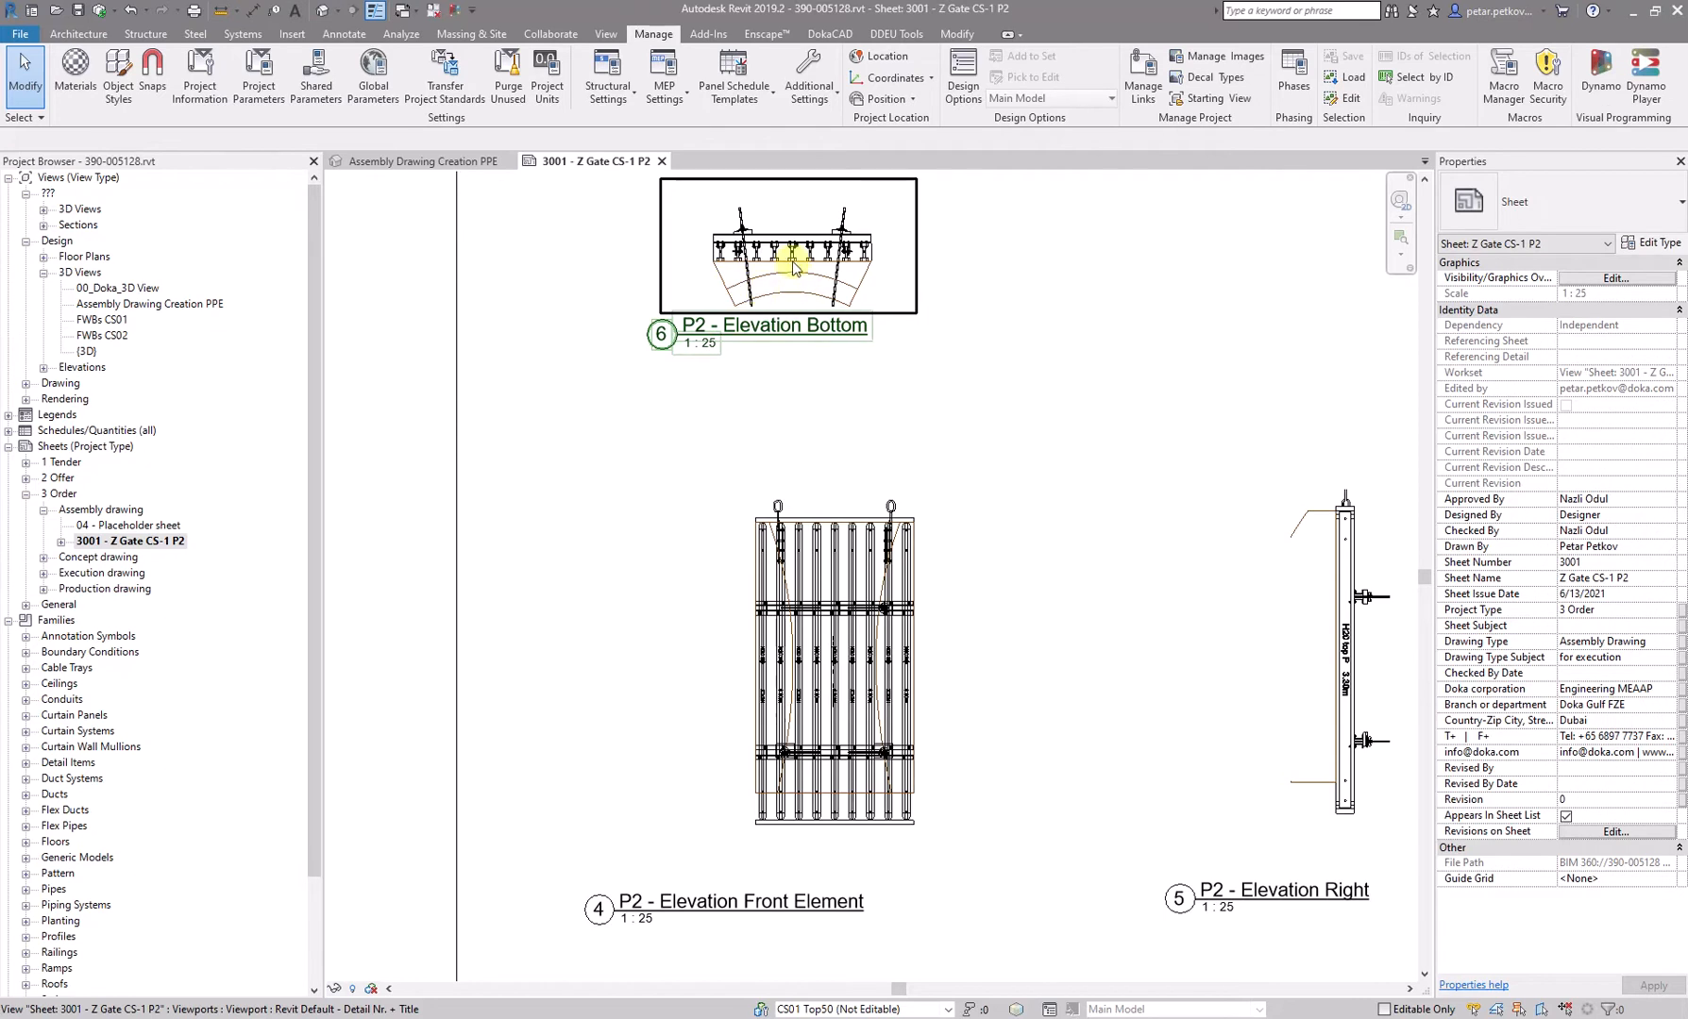
pyautogui.moveTo(1017, 641); pyautogui.dragTo(969, 522, button='middle')
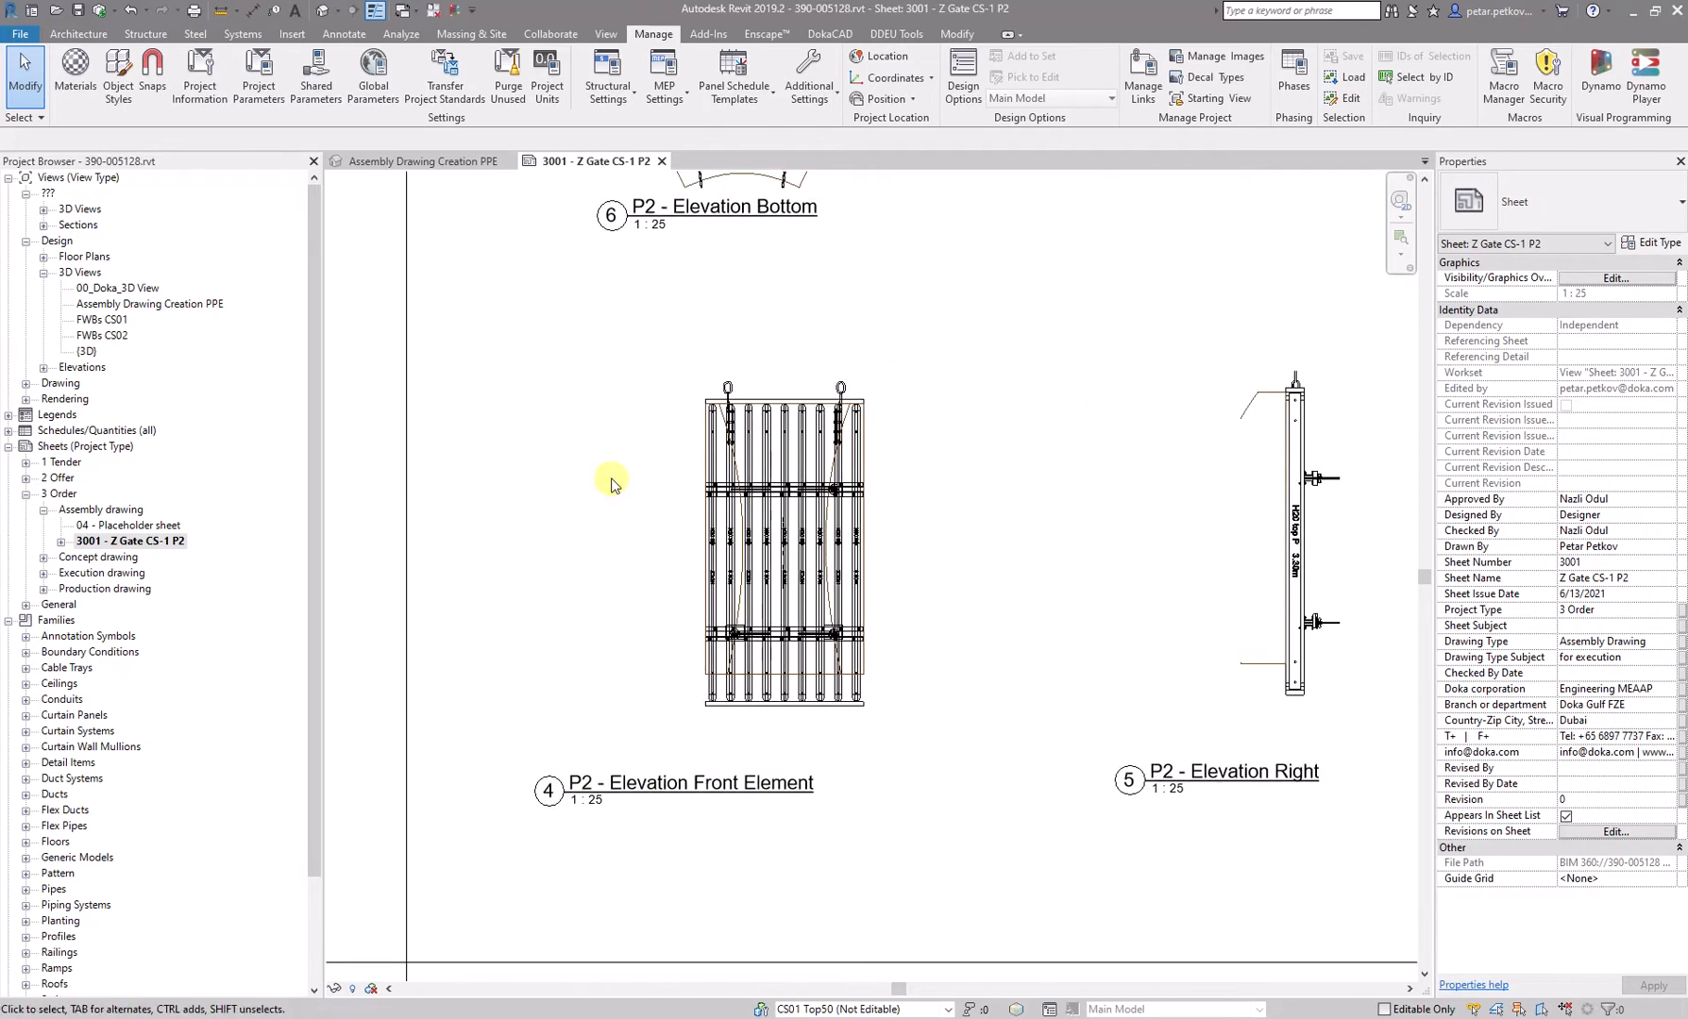
pyautogui.moveTo(1105, 576); pyautogui.dragTo(670, 559, button='middle')
pyautogui.scroll(1, 840, 585)
# - Examine the 3D views of the forming wood box in the sheet's lower section, comparing the two beneath the P1 views
pyautogui.scroll(-3, 665, 743)
pyautogui.moveTo(674, 750); pyautogui.dragTo(981, 559, button='middle')
pyautogui.moveTo(646, 770); pyautogui.dragTo(935, 566, button='middle')
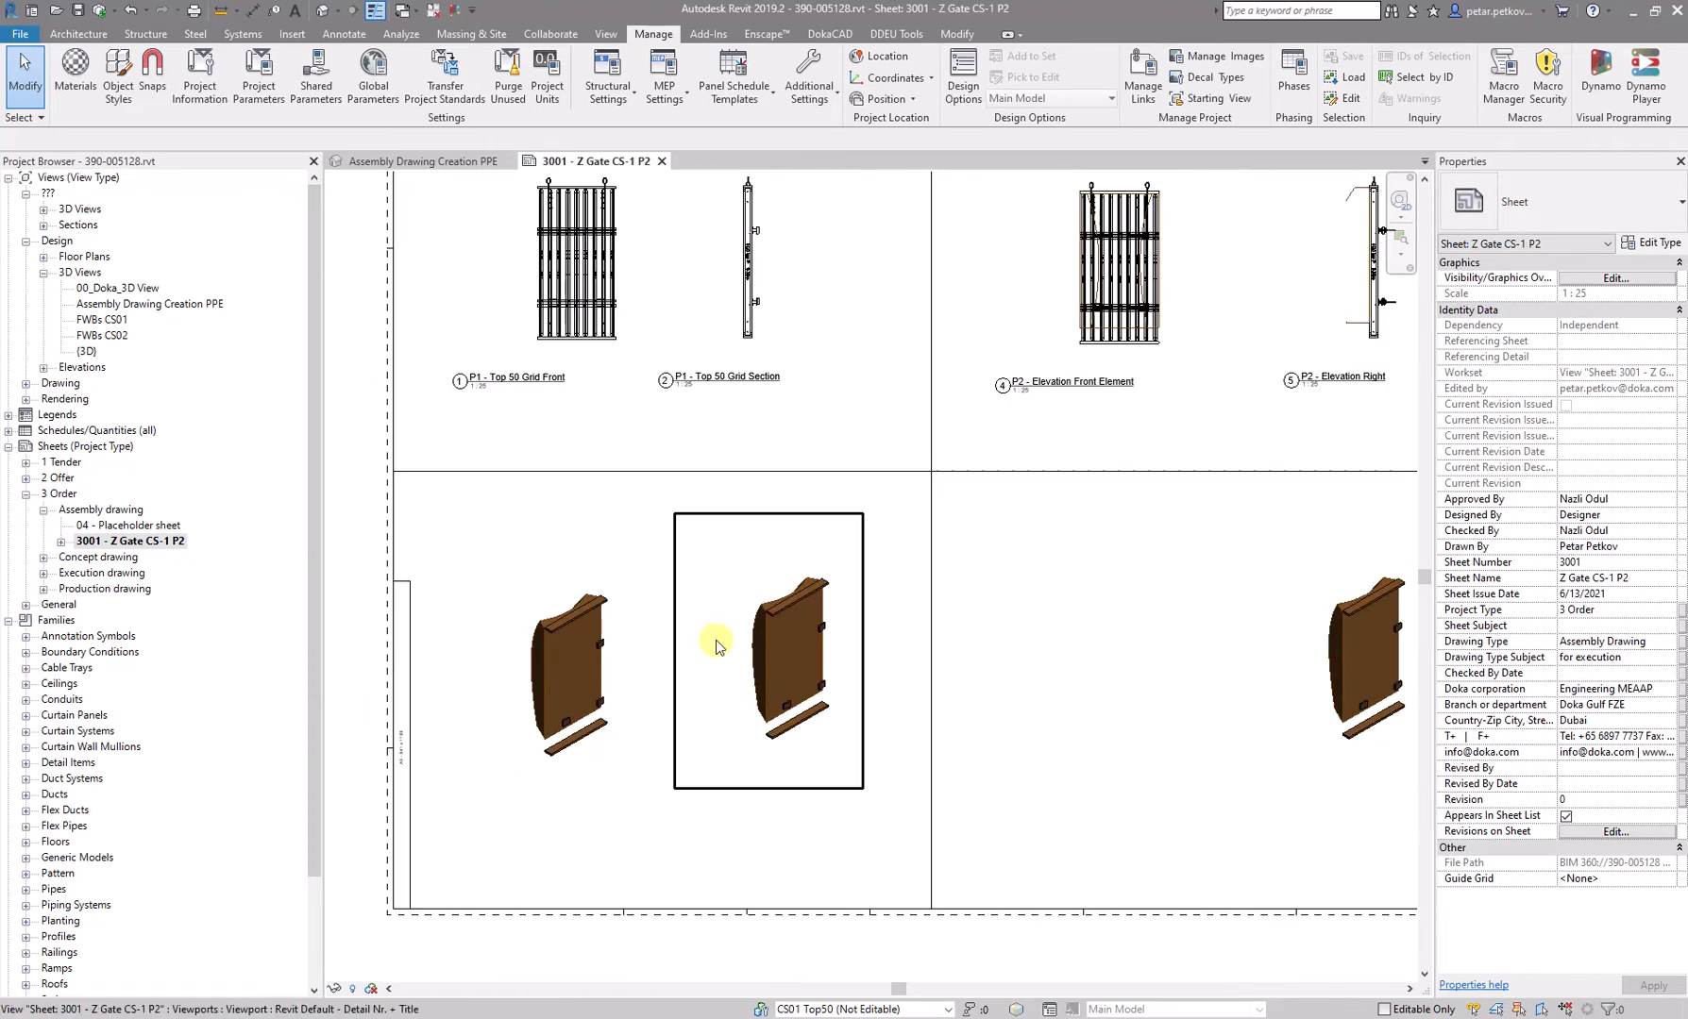
pyautogui.scroll(2, 501, 642)
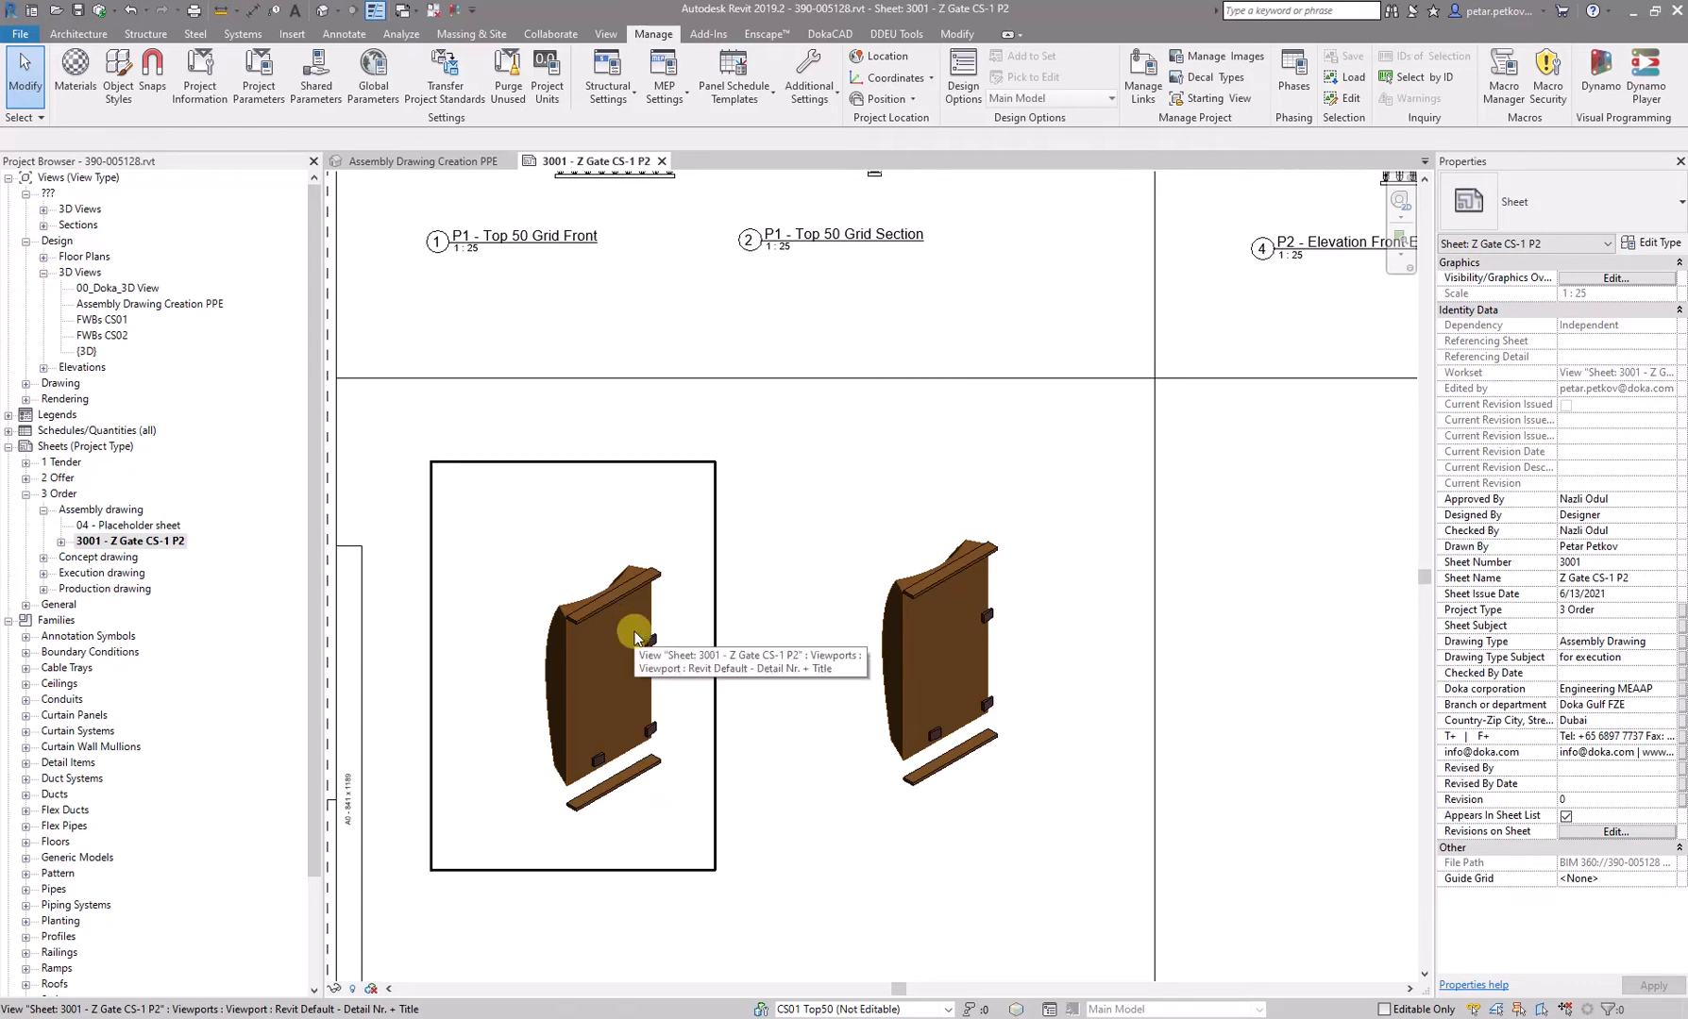
pyautogui.scroll(2, 636, 639)
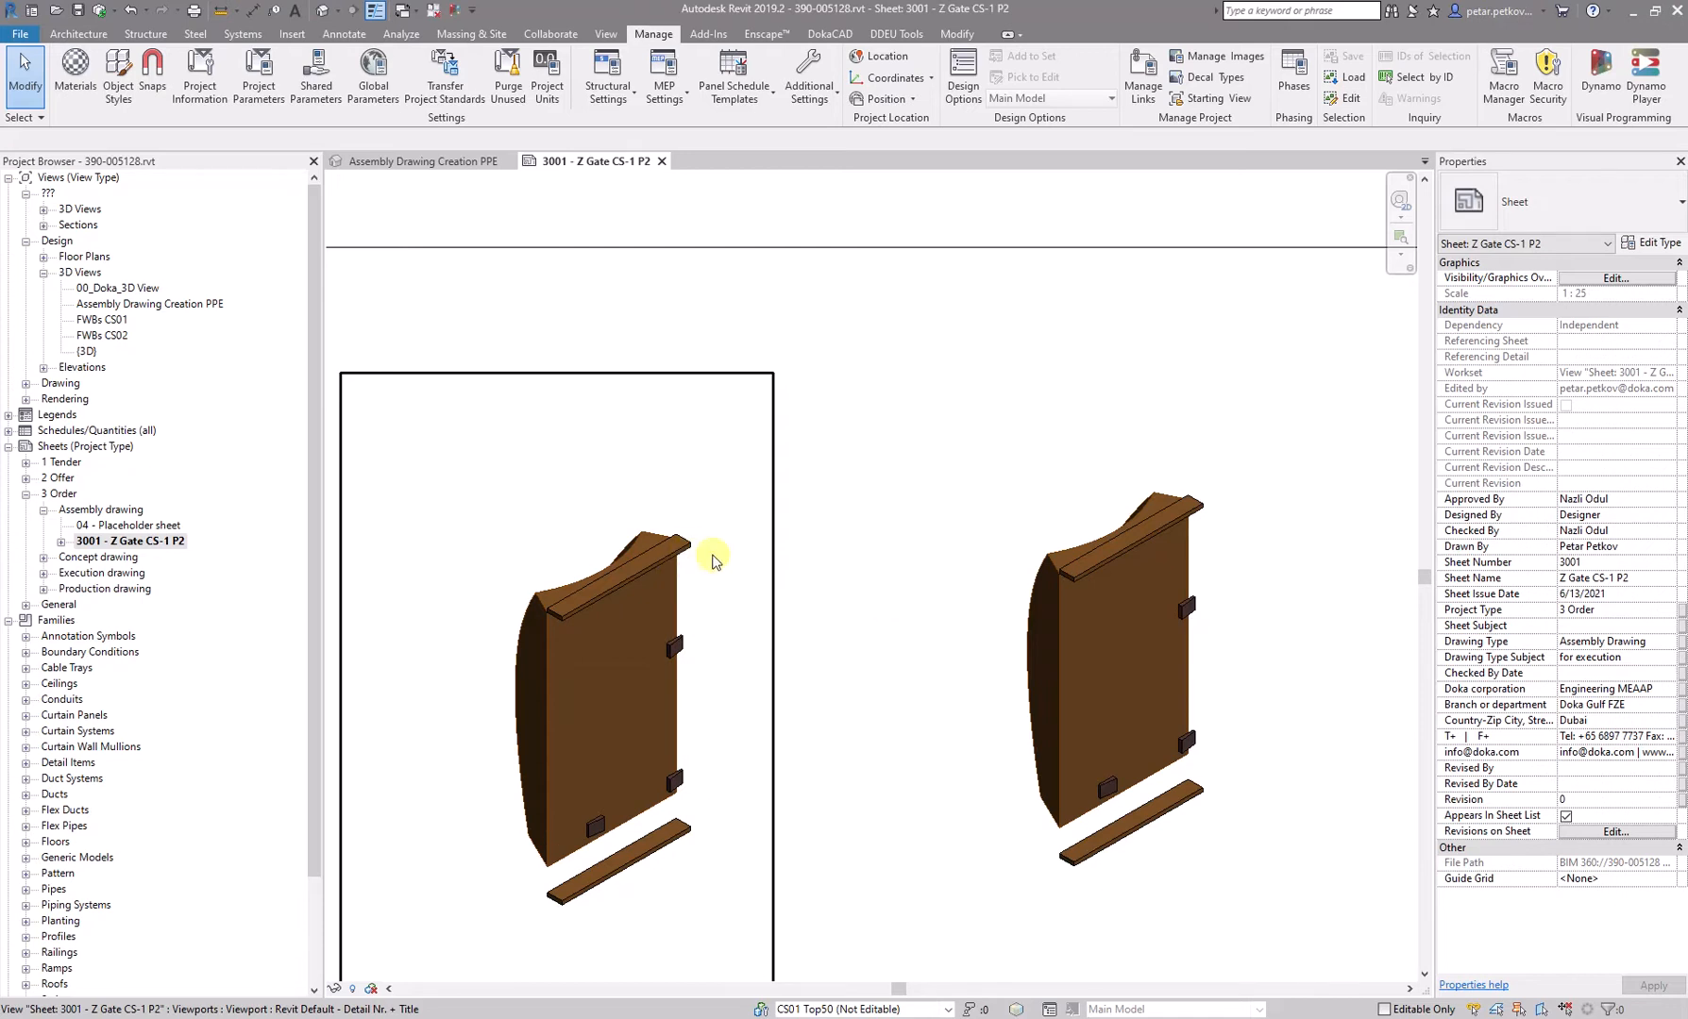
pyautogui.scroll(-1, 1072, 451)
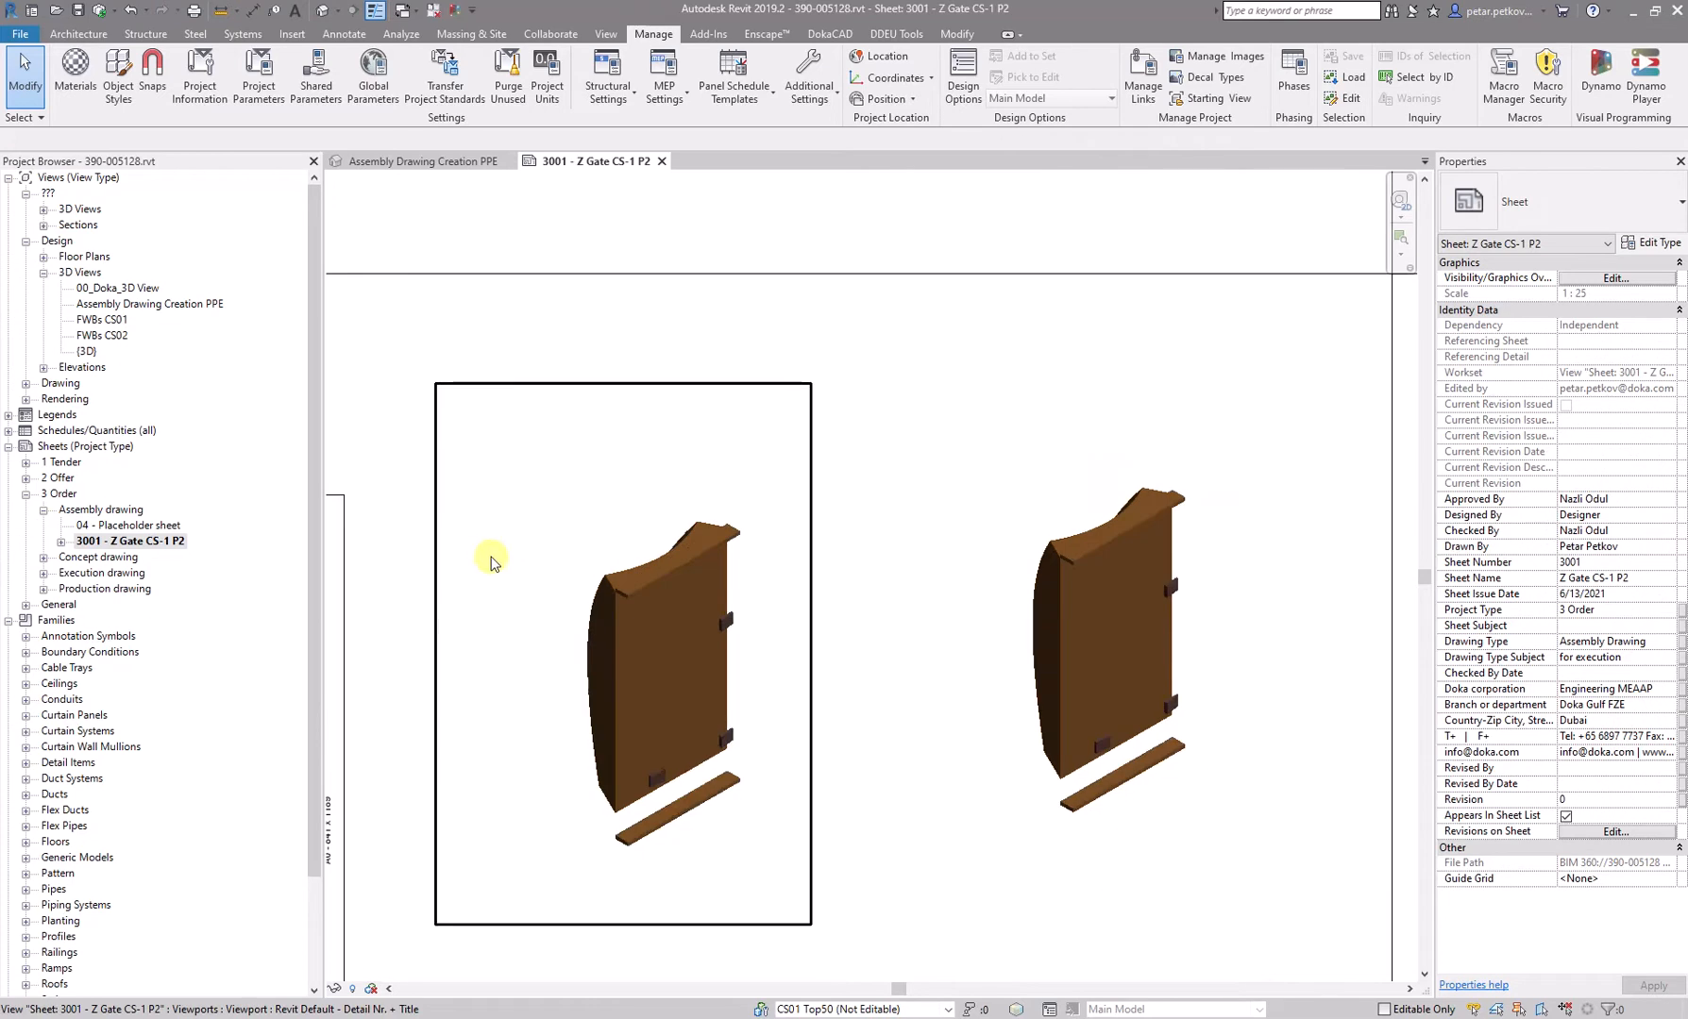
pyautogui.scroll(-1, 732, 552)
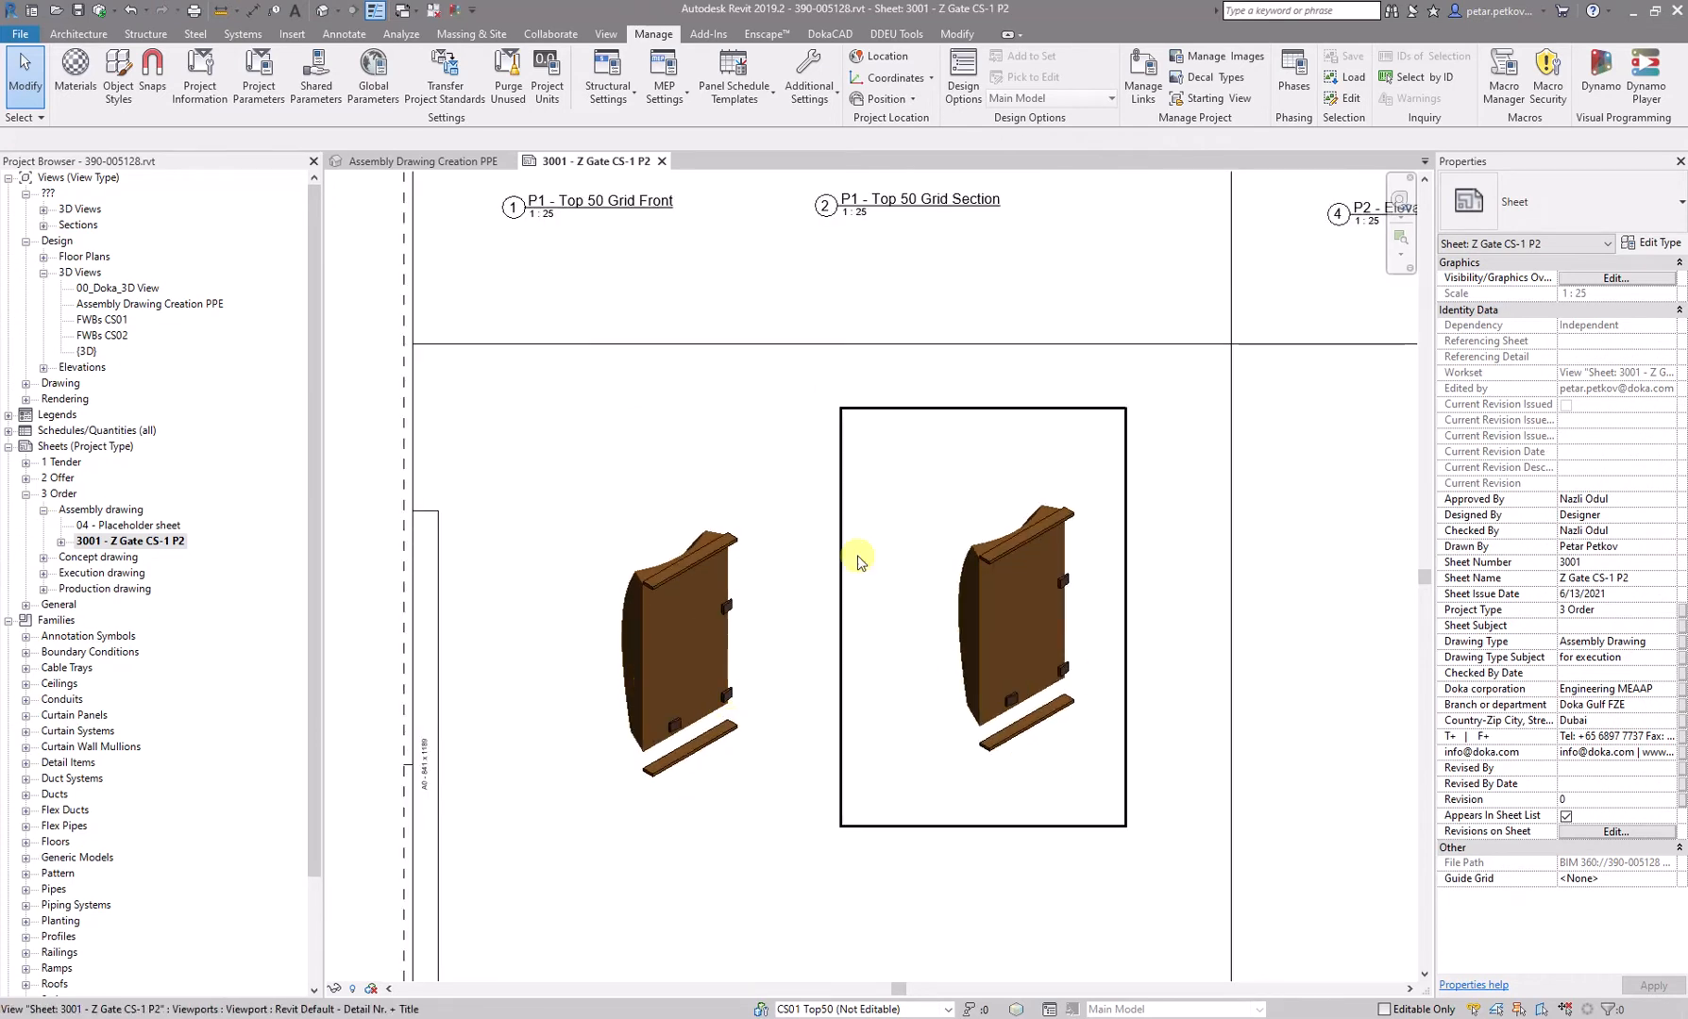
pyautogui.scroll(-2, 625, 440)
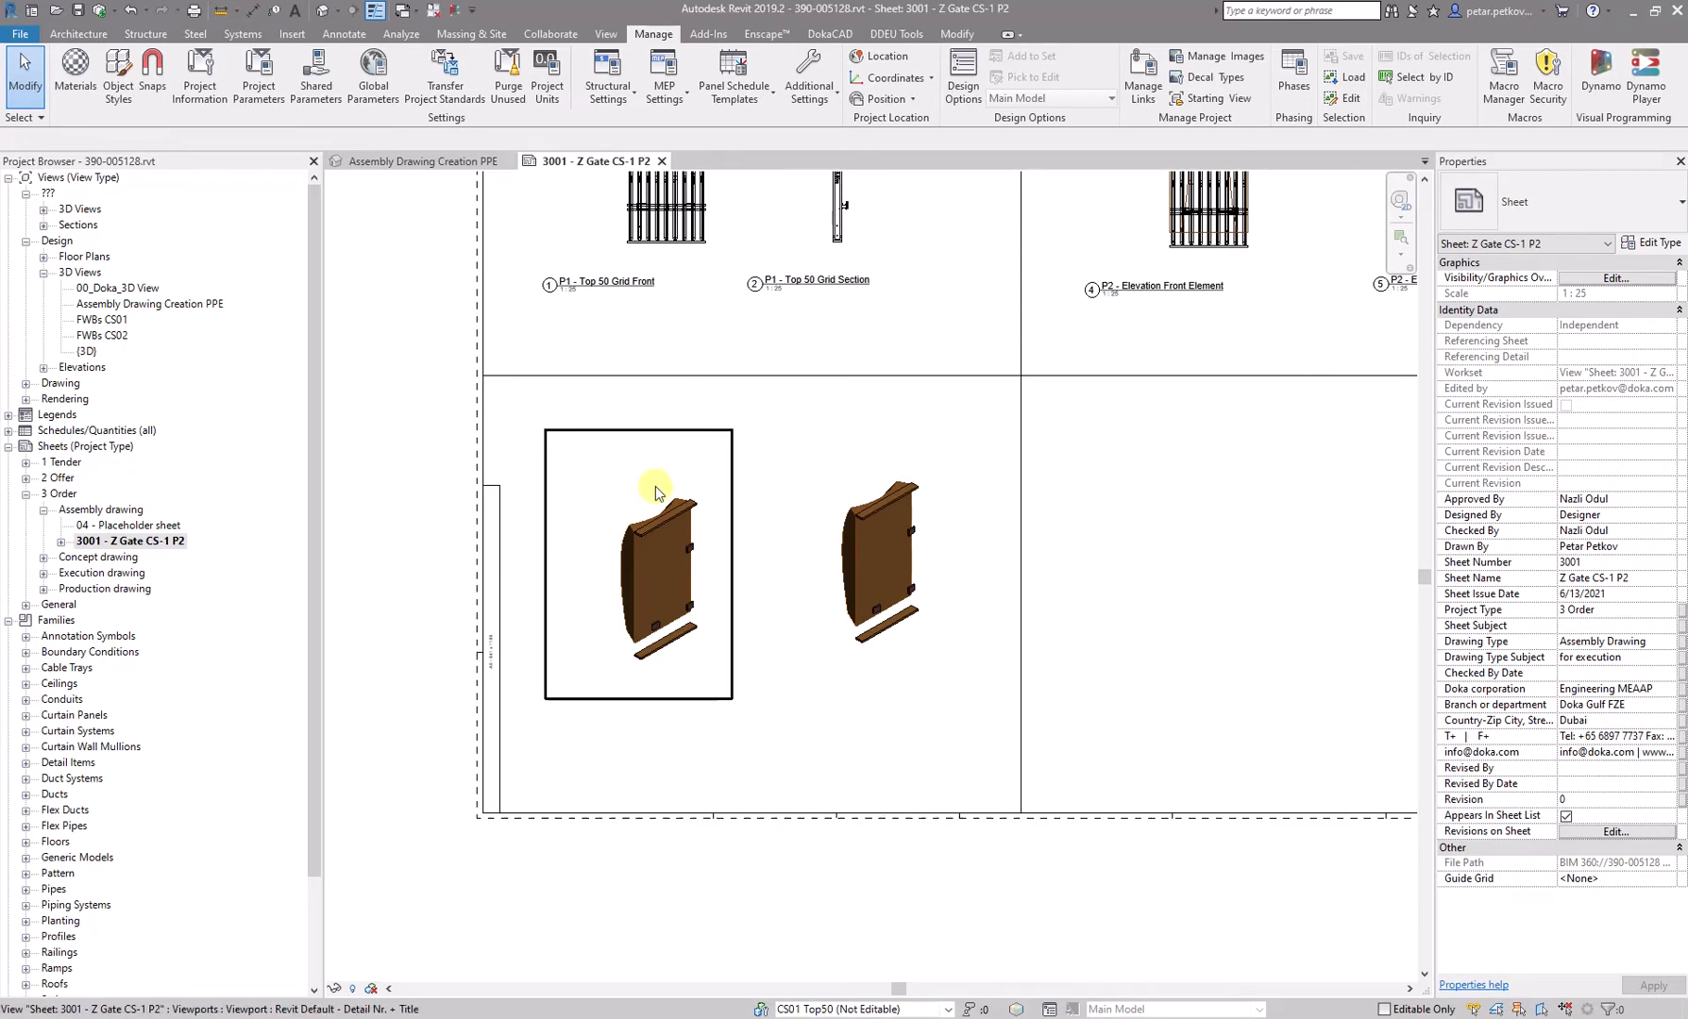
pyautogui.scroll(1, 879, 474)
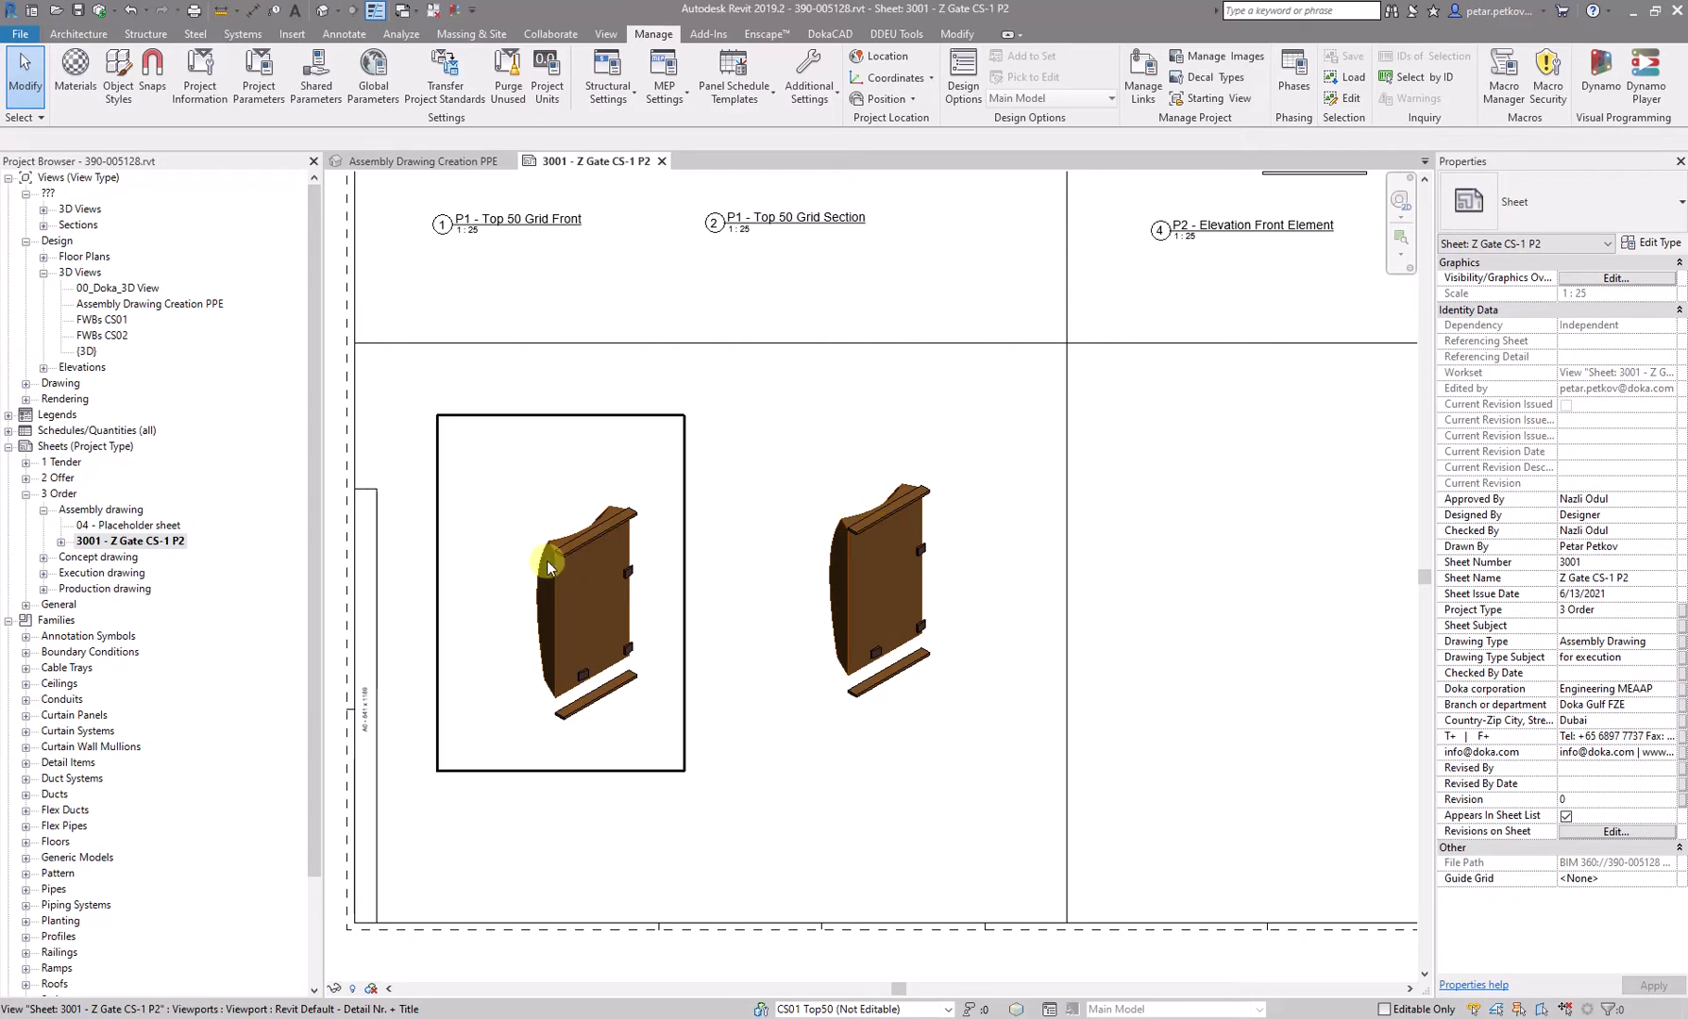
# - Activate the second 3D forming wood view beneath the P1 views, try to orbit its CS-1 P2 assembly, and deactivate it
pyautogui.doubleClick(856, 483)
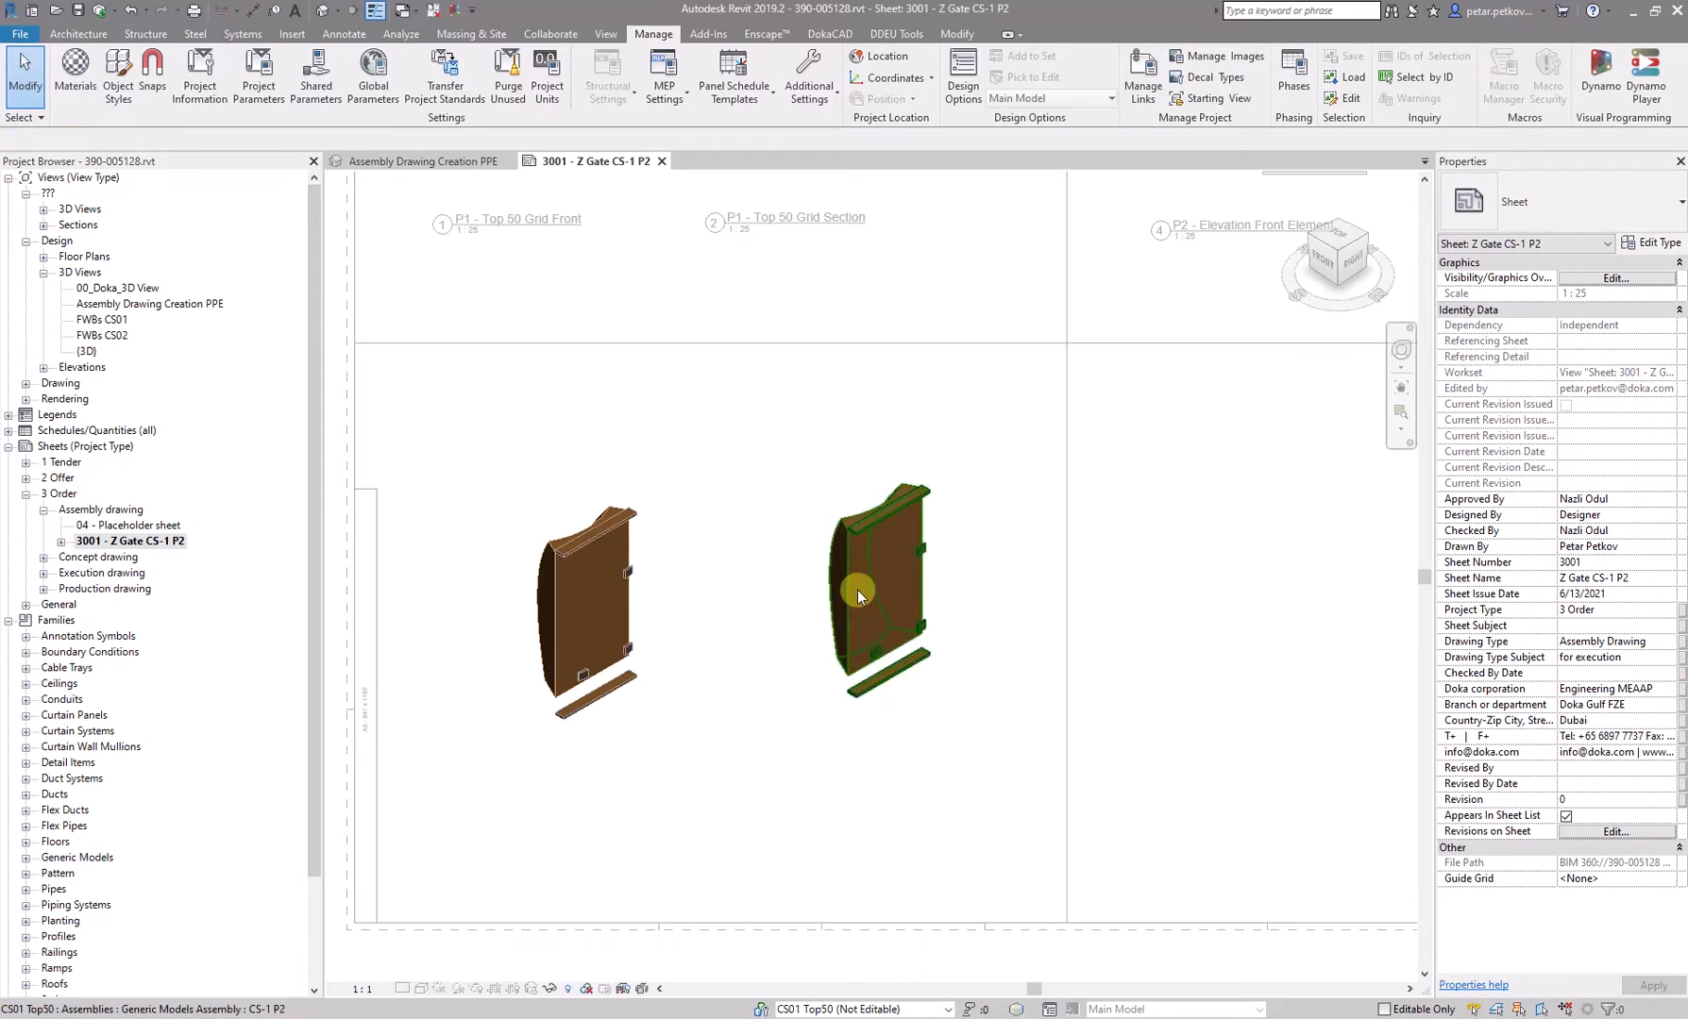
pyautogui.keyDown('shift'); pyautogui.moveTo(803, 613); pyautogui.dragTo(861, 641, button='middle'); pyautogui.keyUp('shift')
pyautogui.click(793, 642)
pyautogui.click(845, 691)
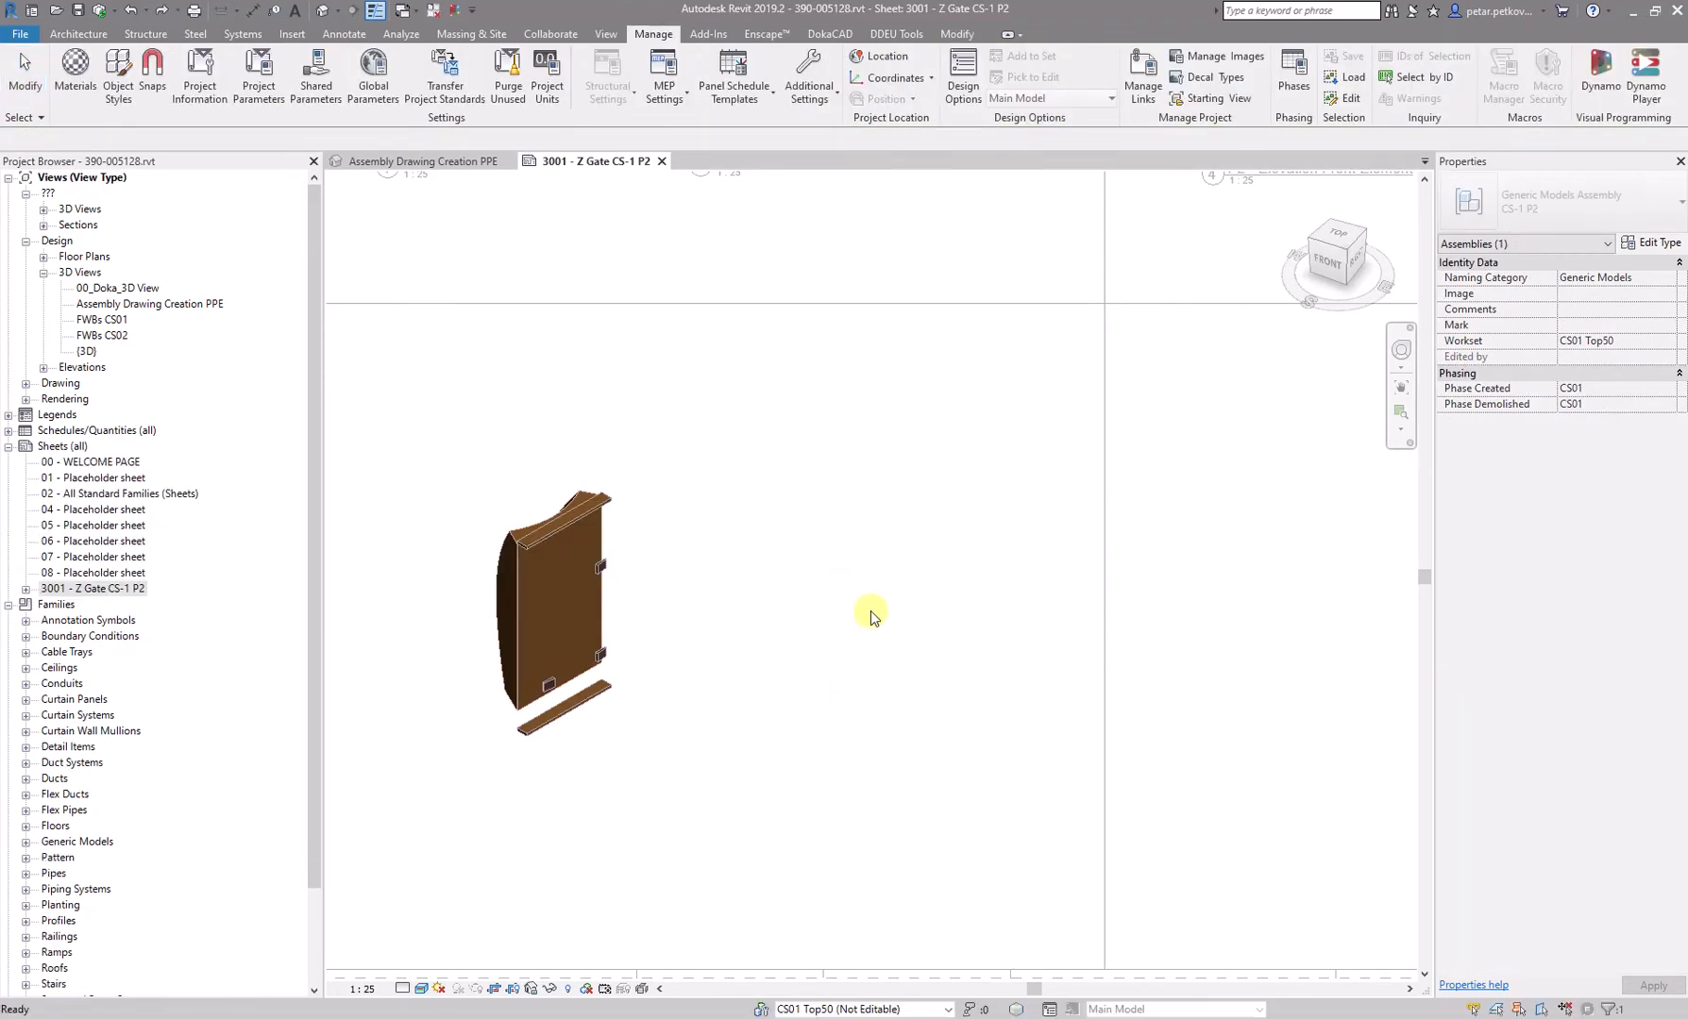
pyautogui.scroll(-5, 849, 612)
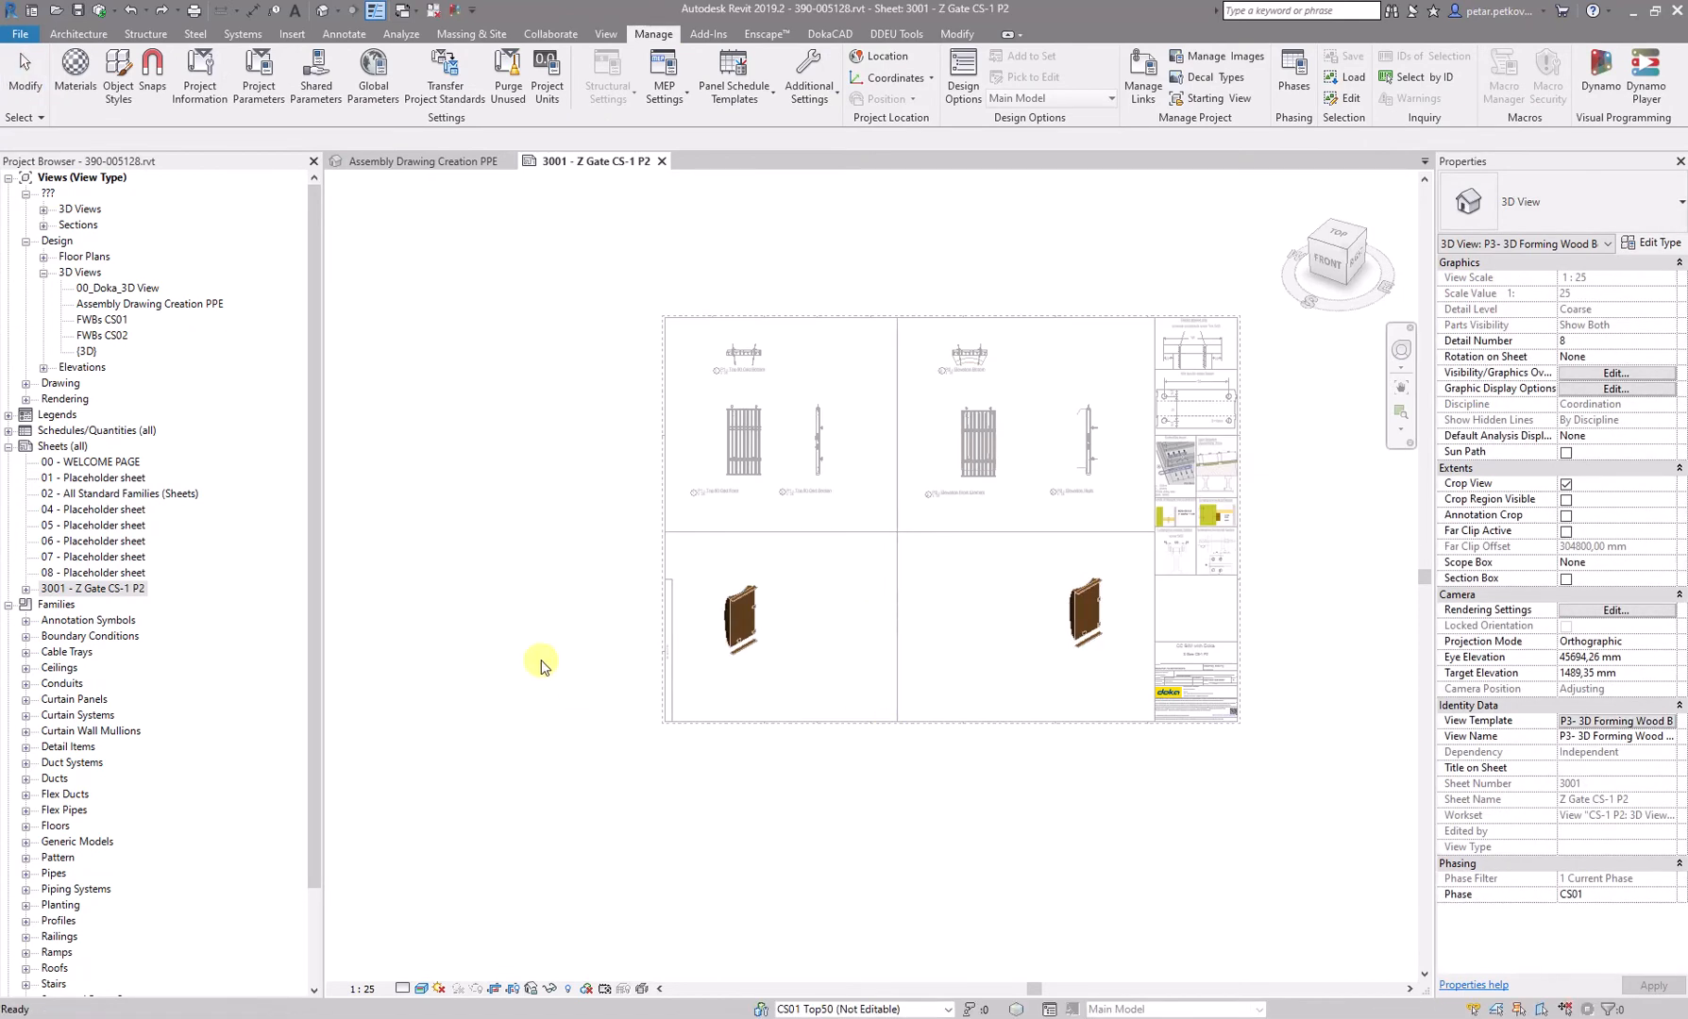
pyautogui.click(506, 626)
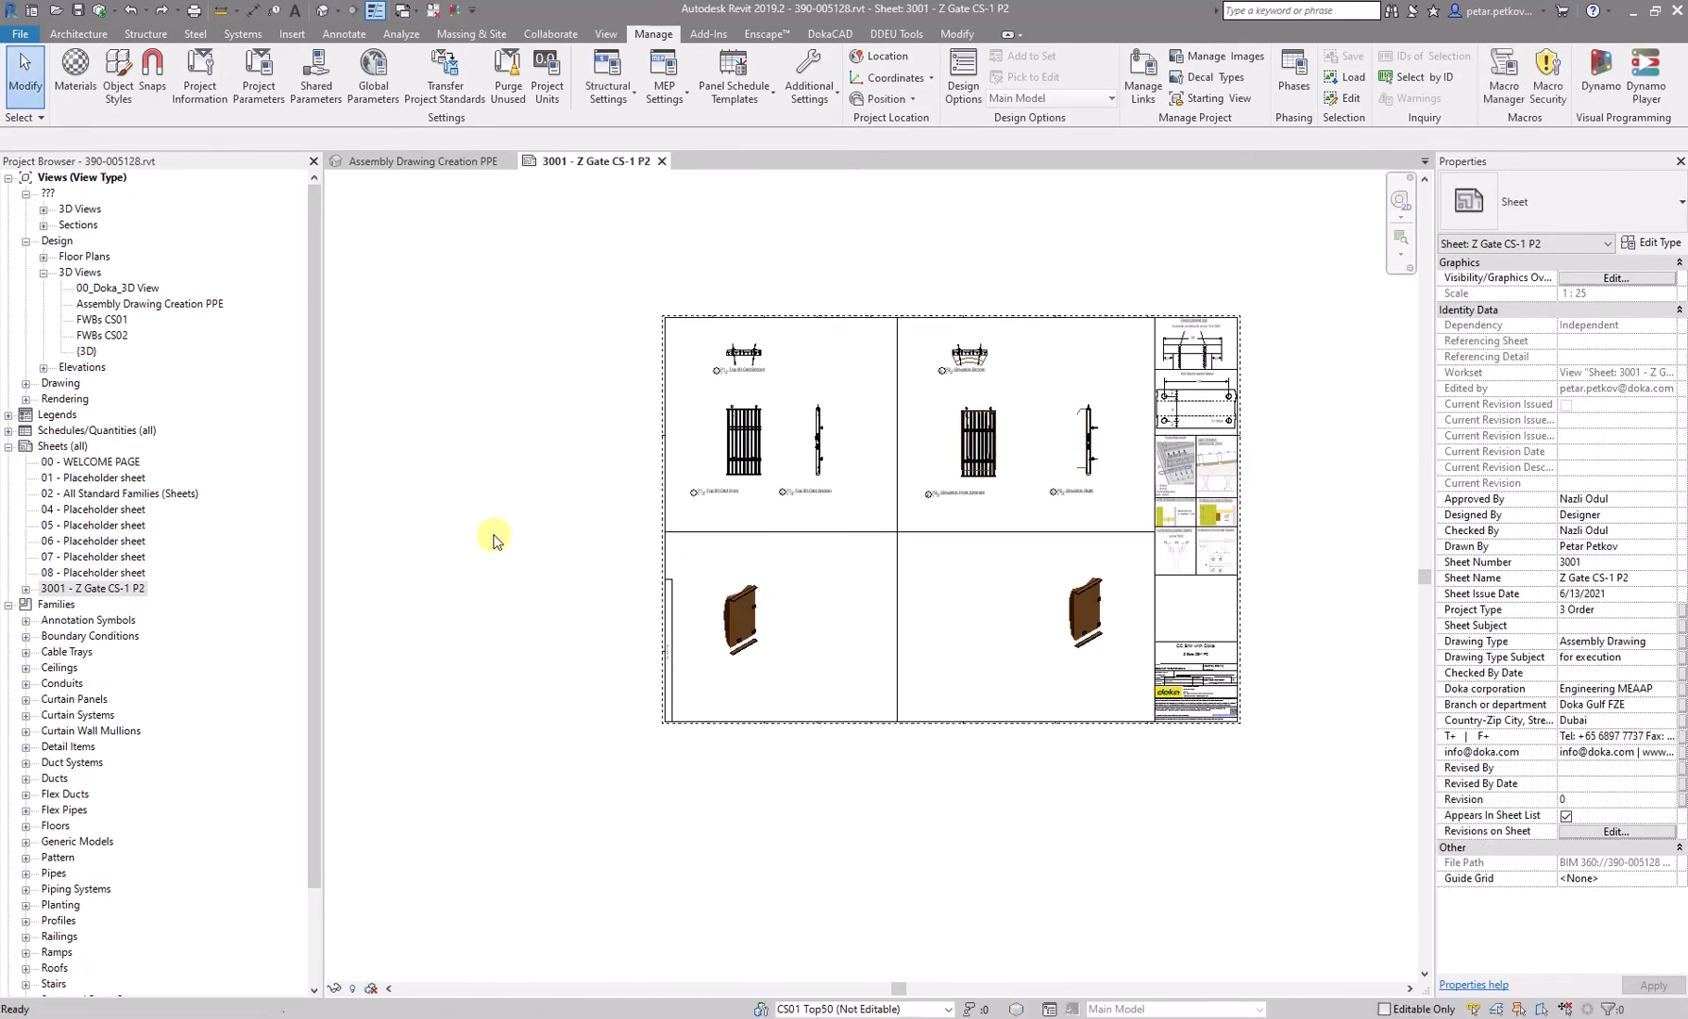
# - Try to undo the last change to the second 3D forming wood view, both from the sheet and with the view activated
pyautogui.scroll(4, 493, 538)
pyautogui.hotkey('ctrl', 'z')
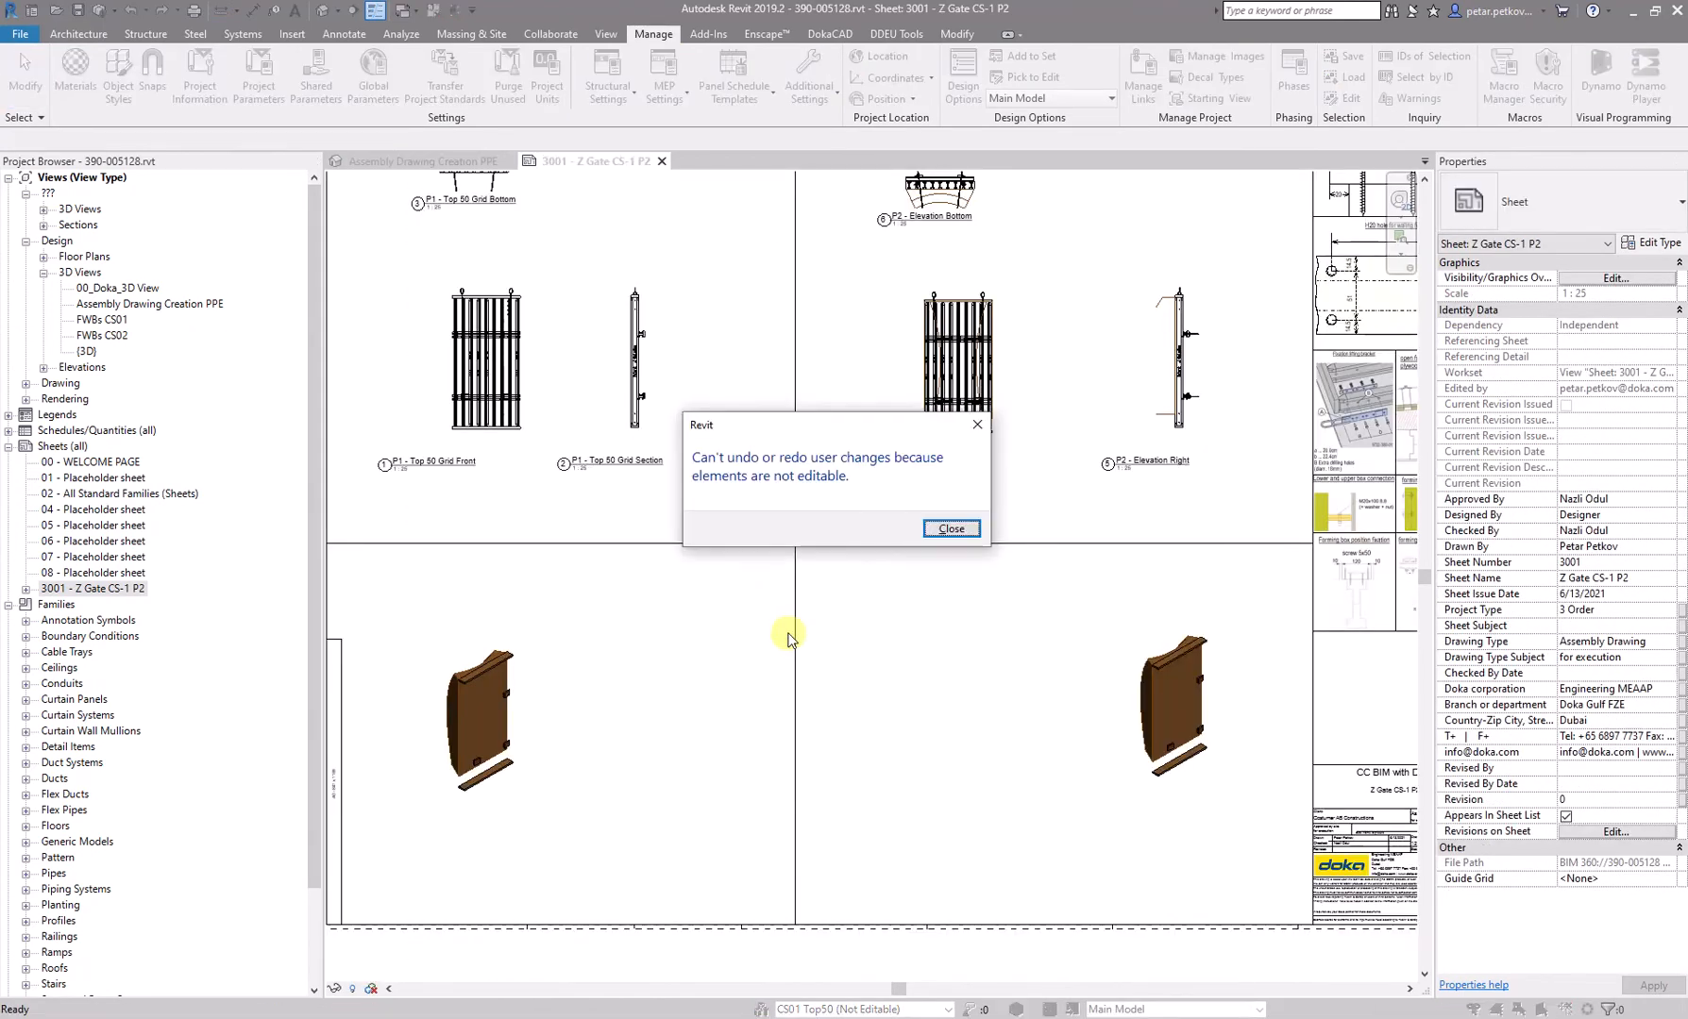
pyautogui.click(952, 527)
pyautogui.hotkey('ctrl', 'Tab')
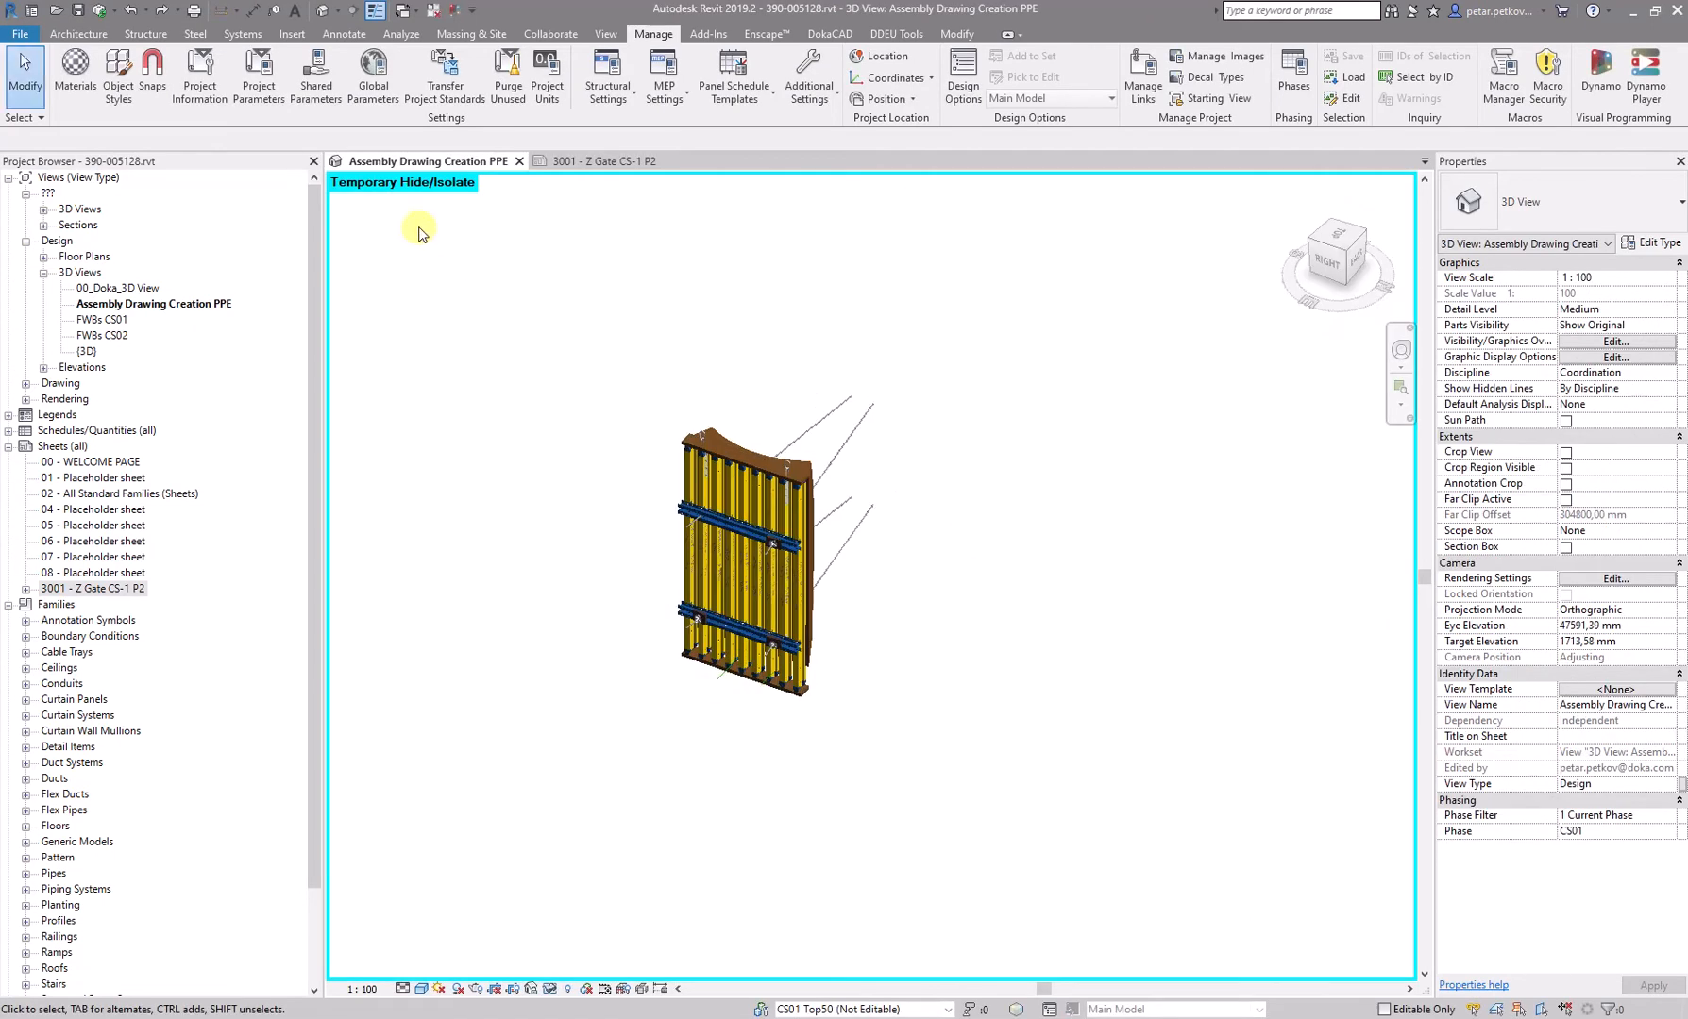
pyautogui.click(596, 159)
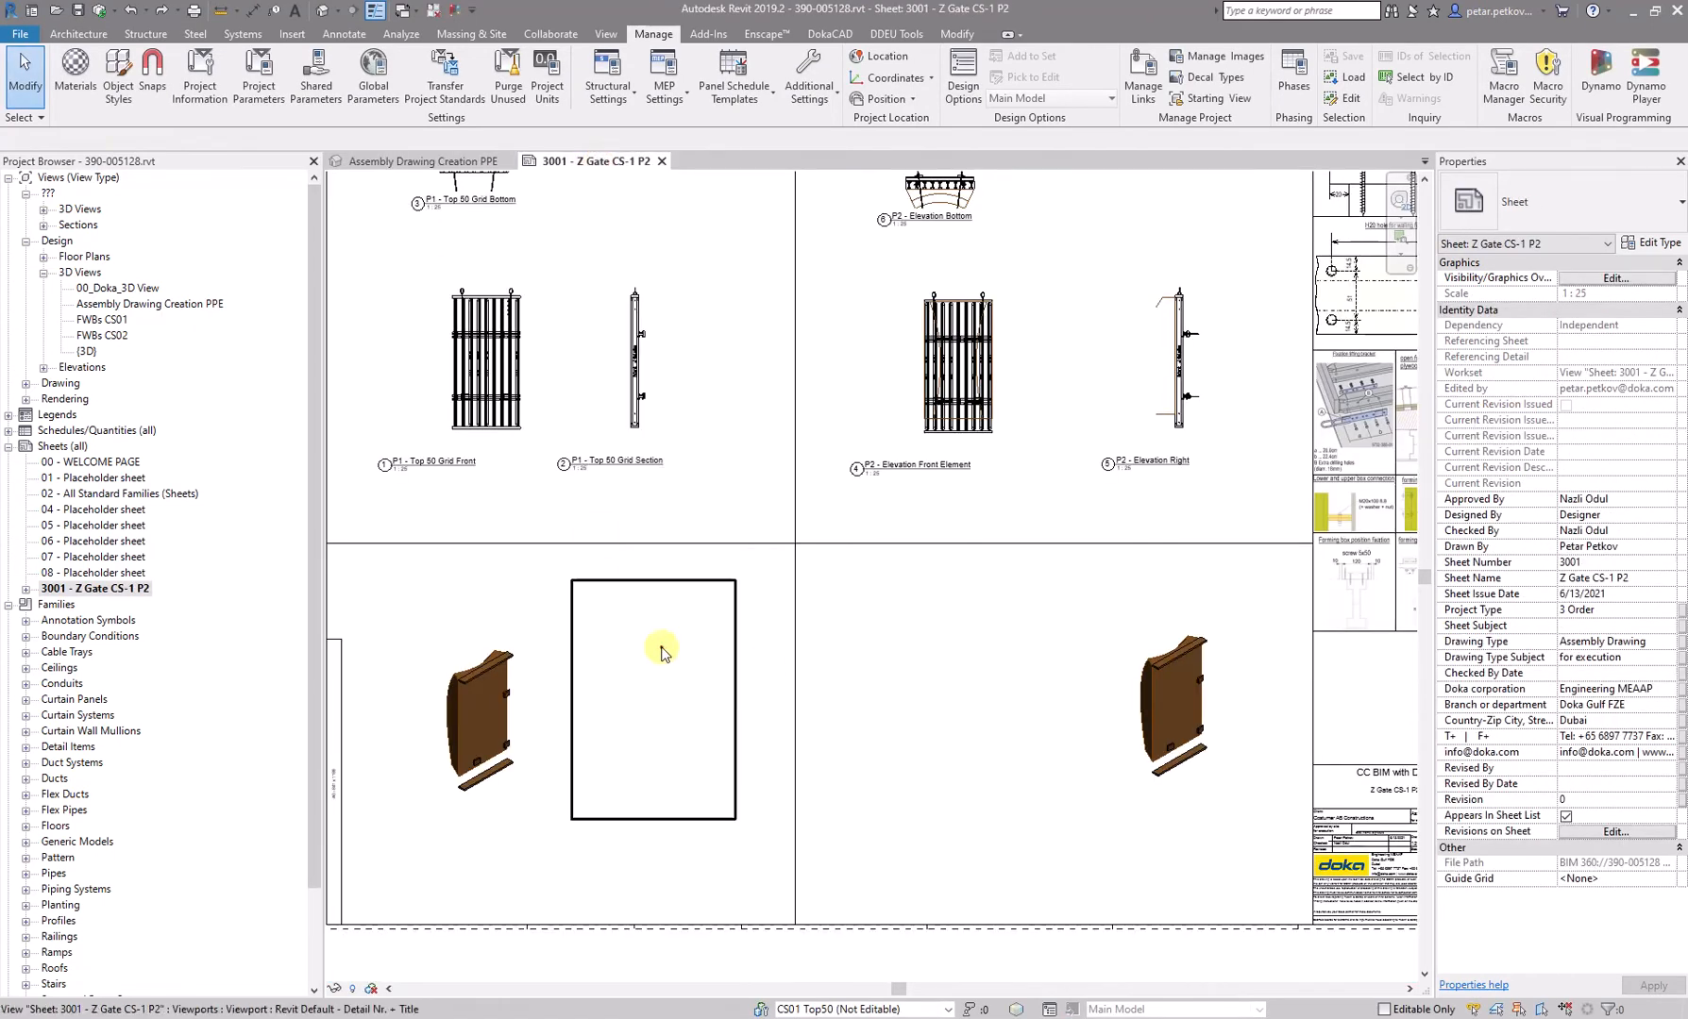
pyautogui.click(661, 647)
pyautogui.hotkey('ctrl', 'z')
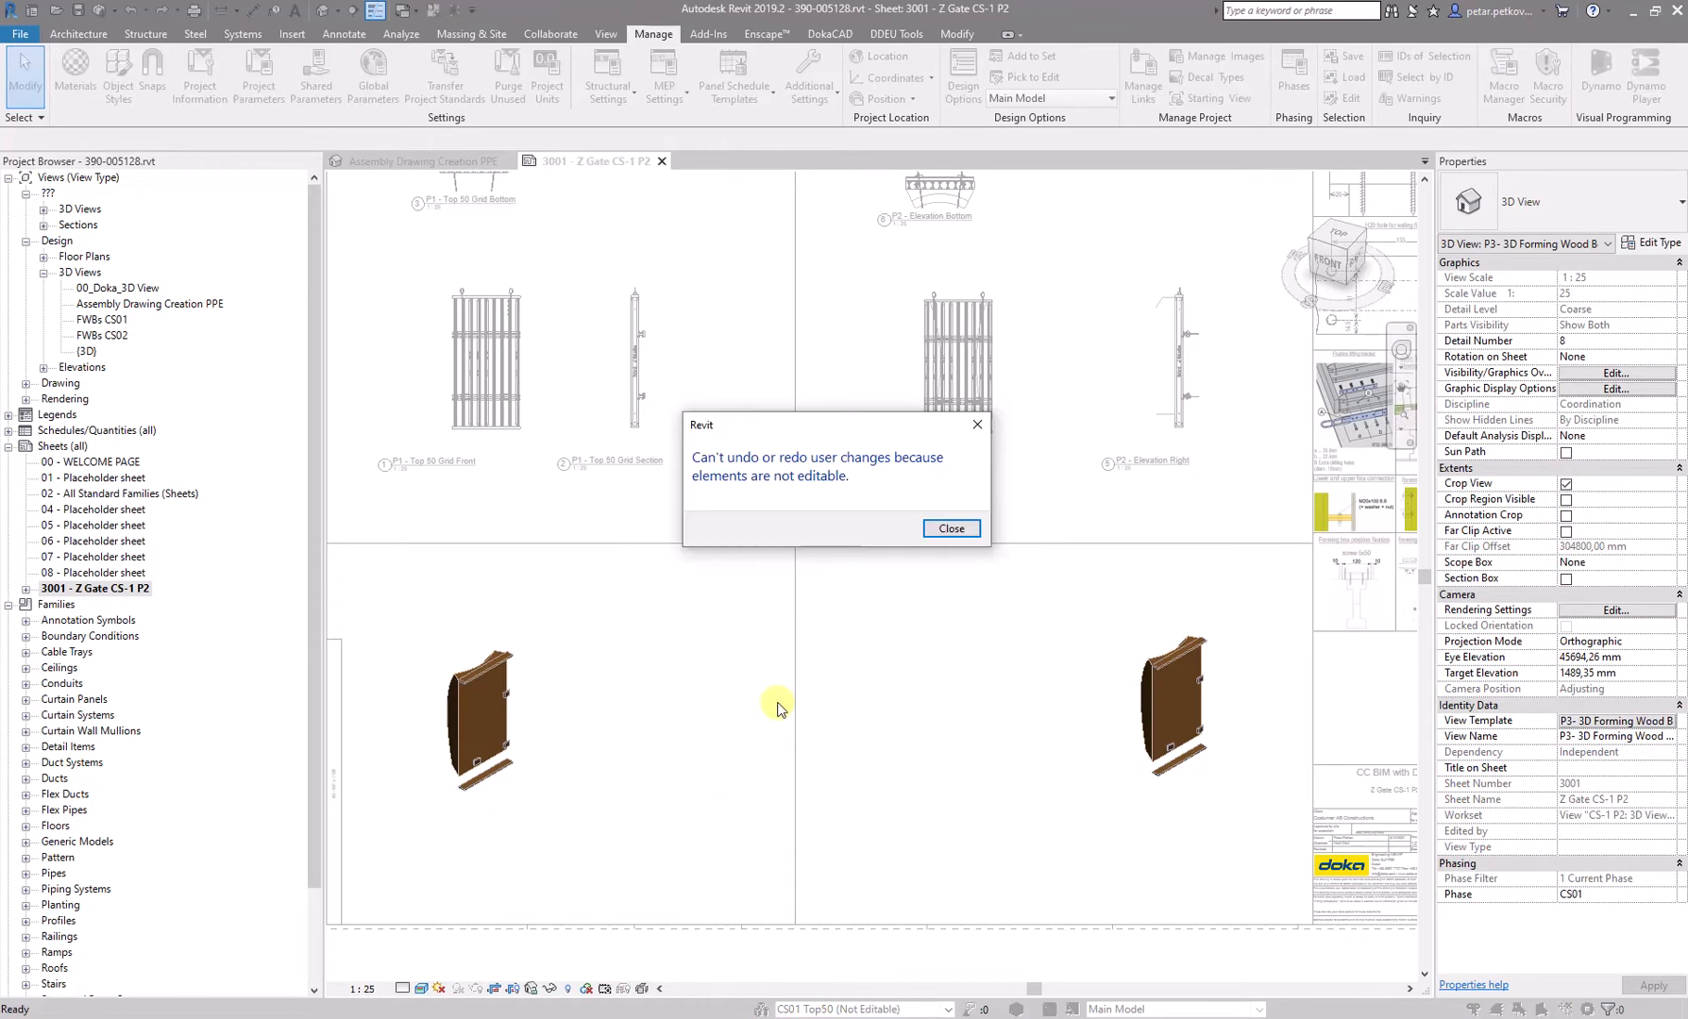
pyautogui.click(967, 529)
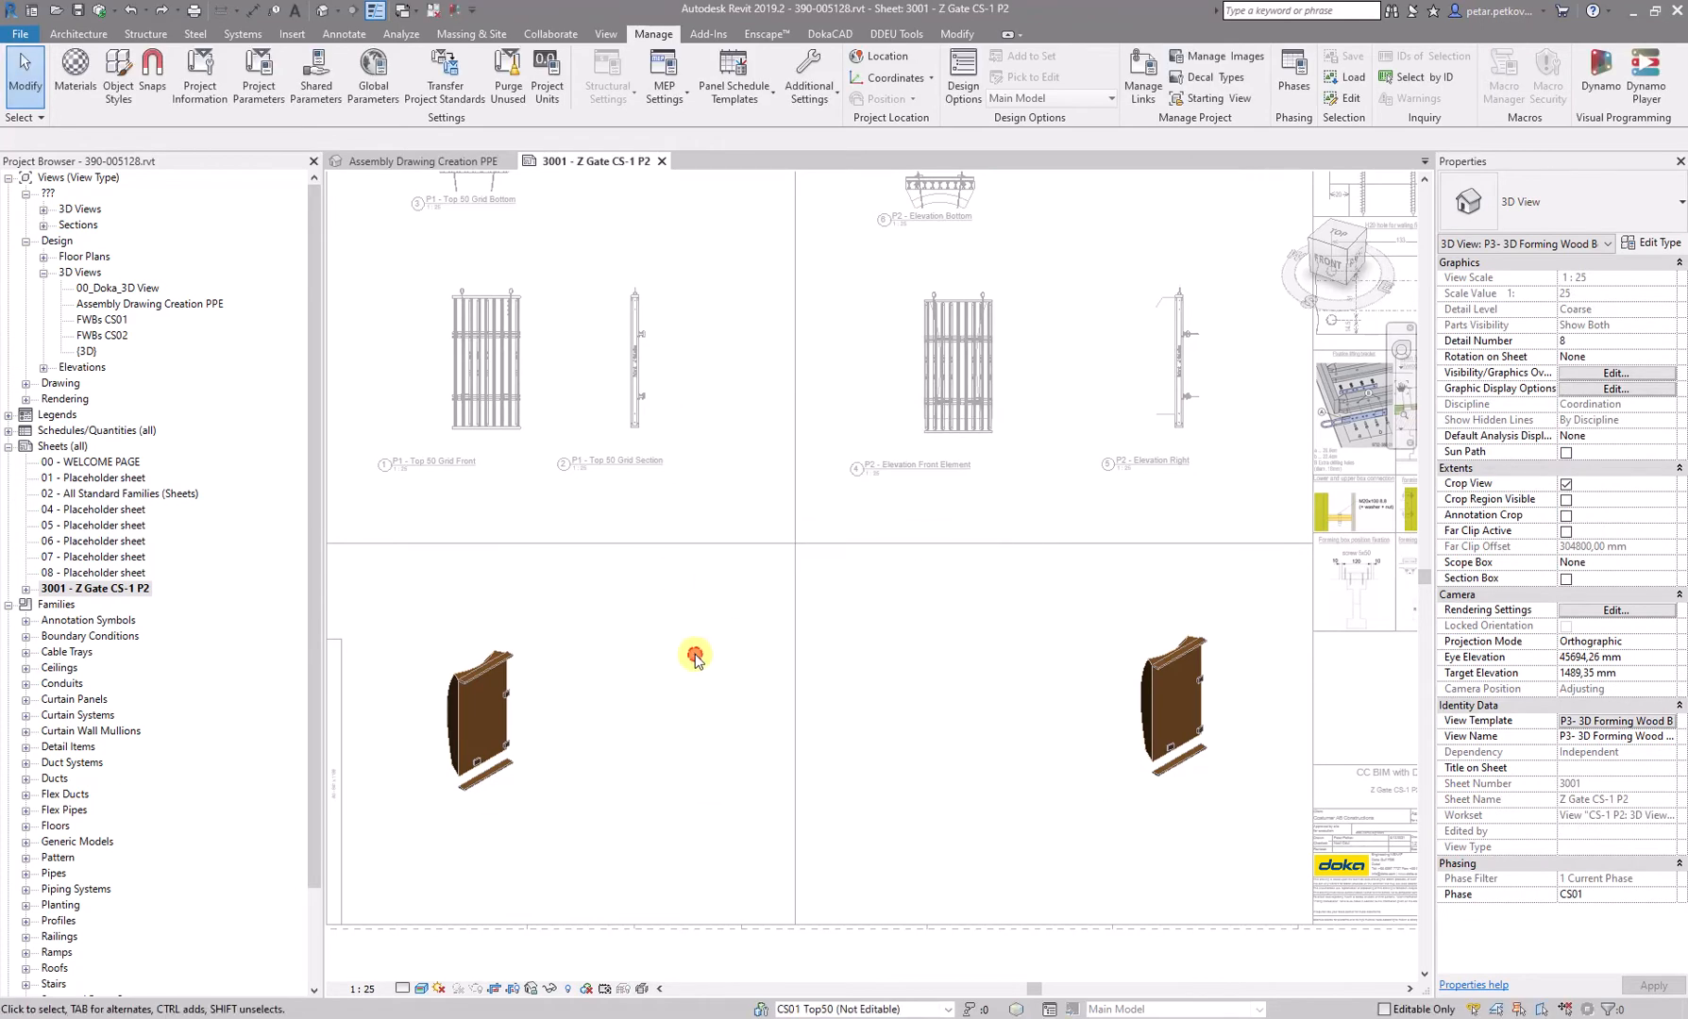
# - Deactivate the second 3D forming wood view and delete its empty viewport from the sheet
pyautogui.scroll(-3, 651, 727)
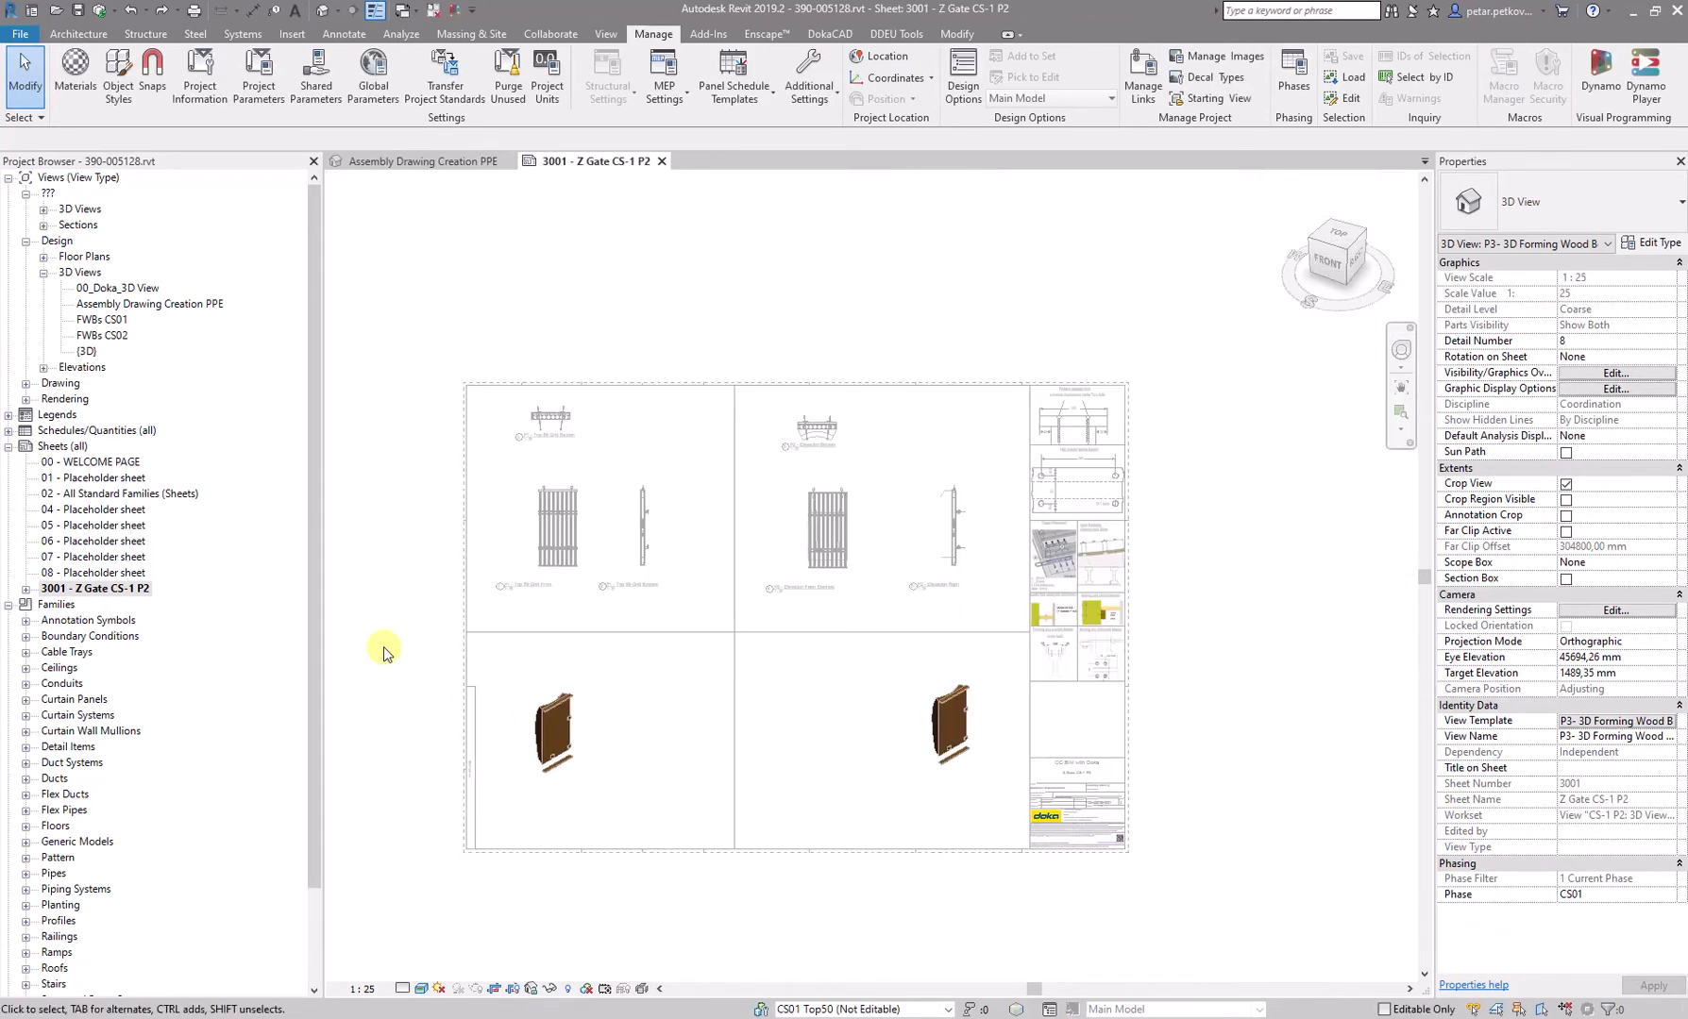
pyautogui.doubleClick(382, 645)
pyautogui.click(625, 687)
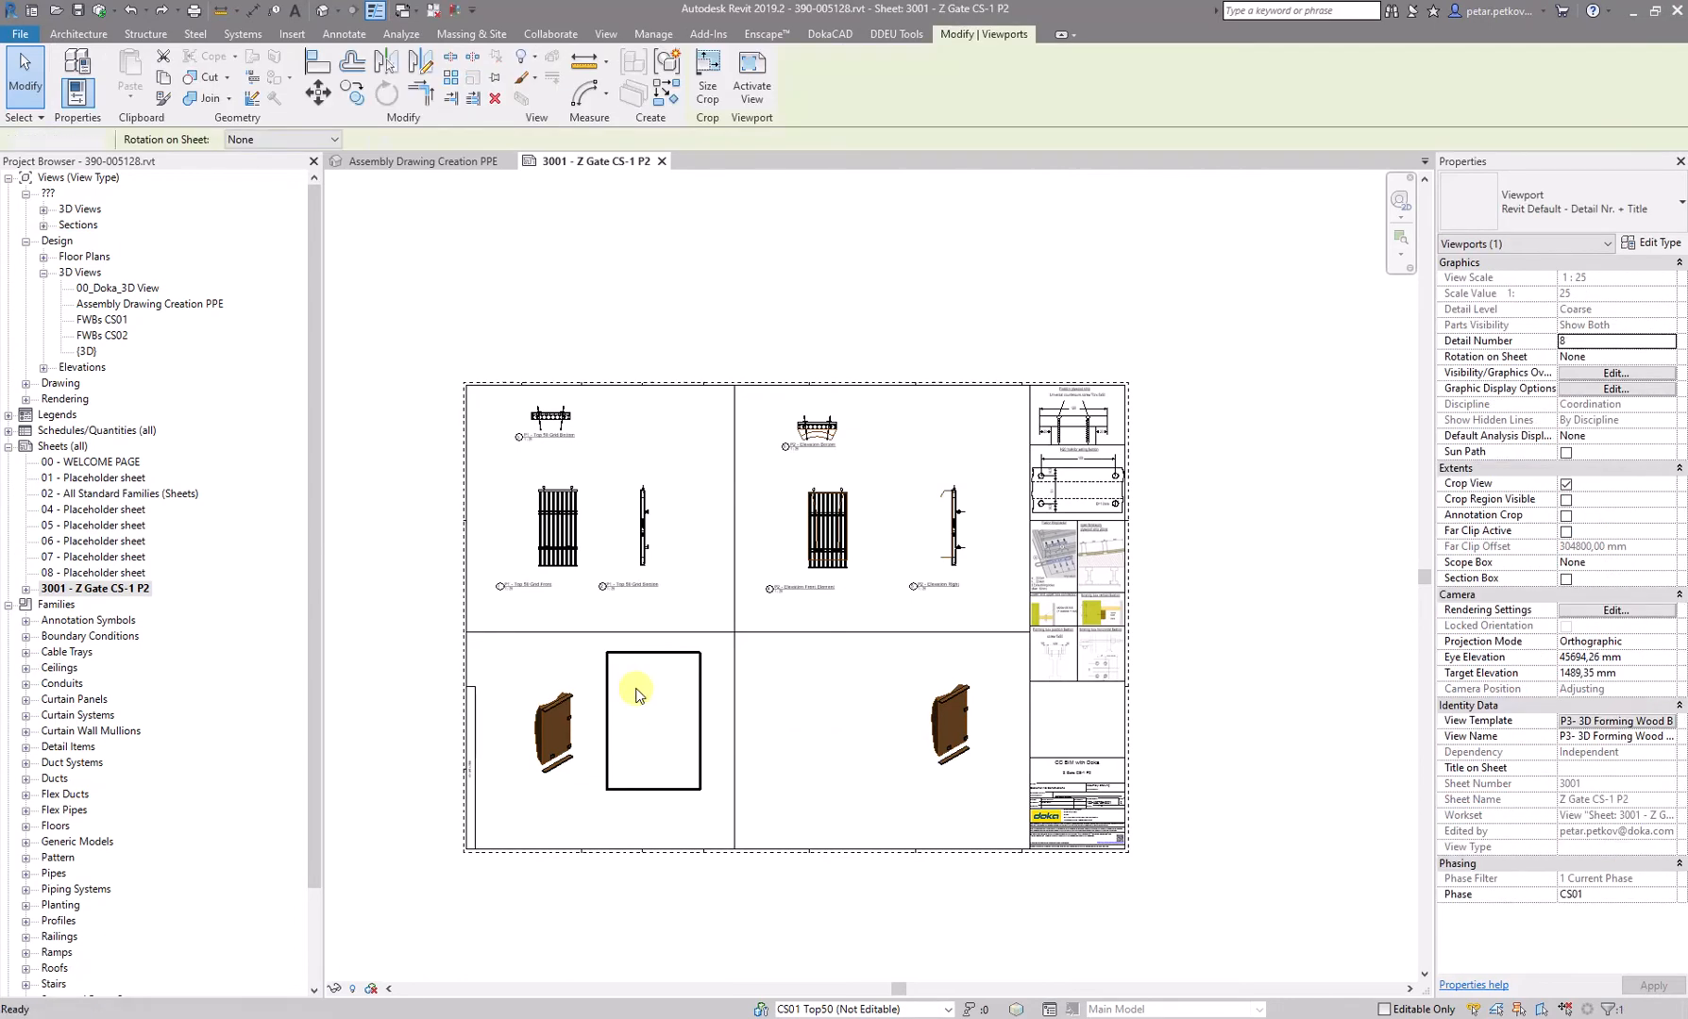
pyautogui.press('Delete')
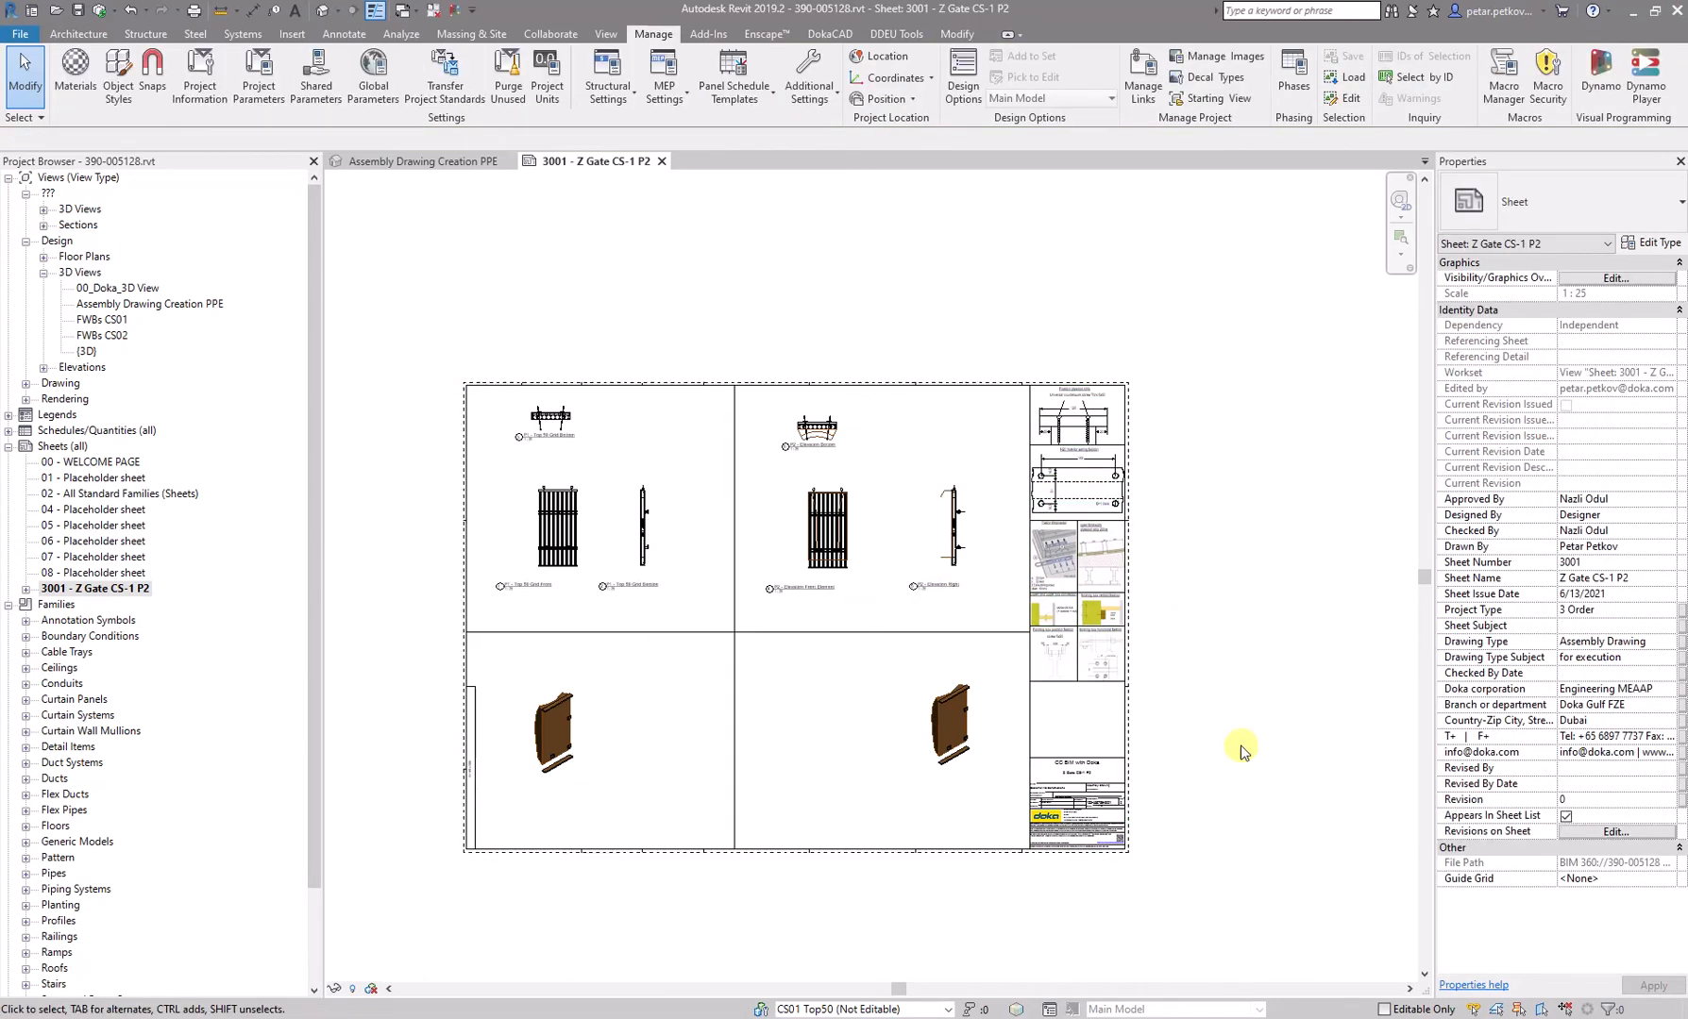
# - Examine the plywood strip, waling, lifting bracket and forming box fixation details along the sheet's edge
pyautogui.scroll(2, 1194, 784)
pyautogui.scroll(2, 1176, 621)
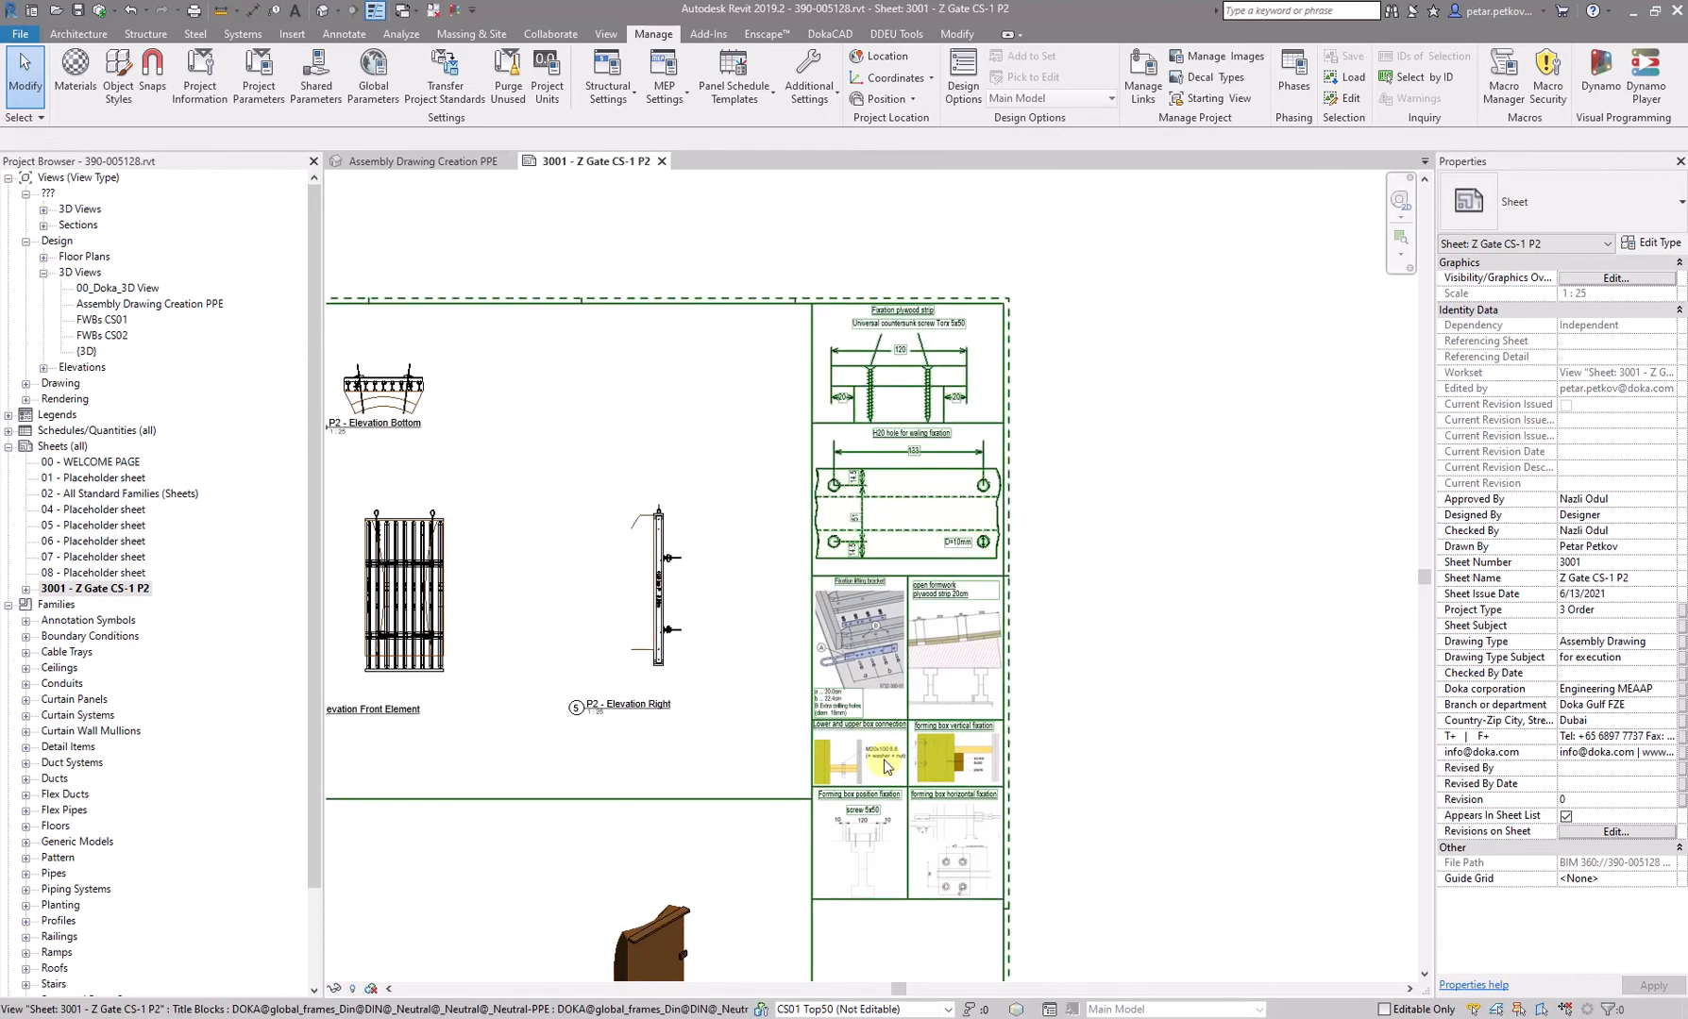
pyautogui.scroll(1, 962, 387)
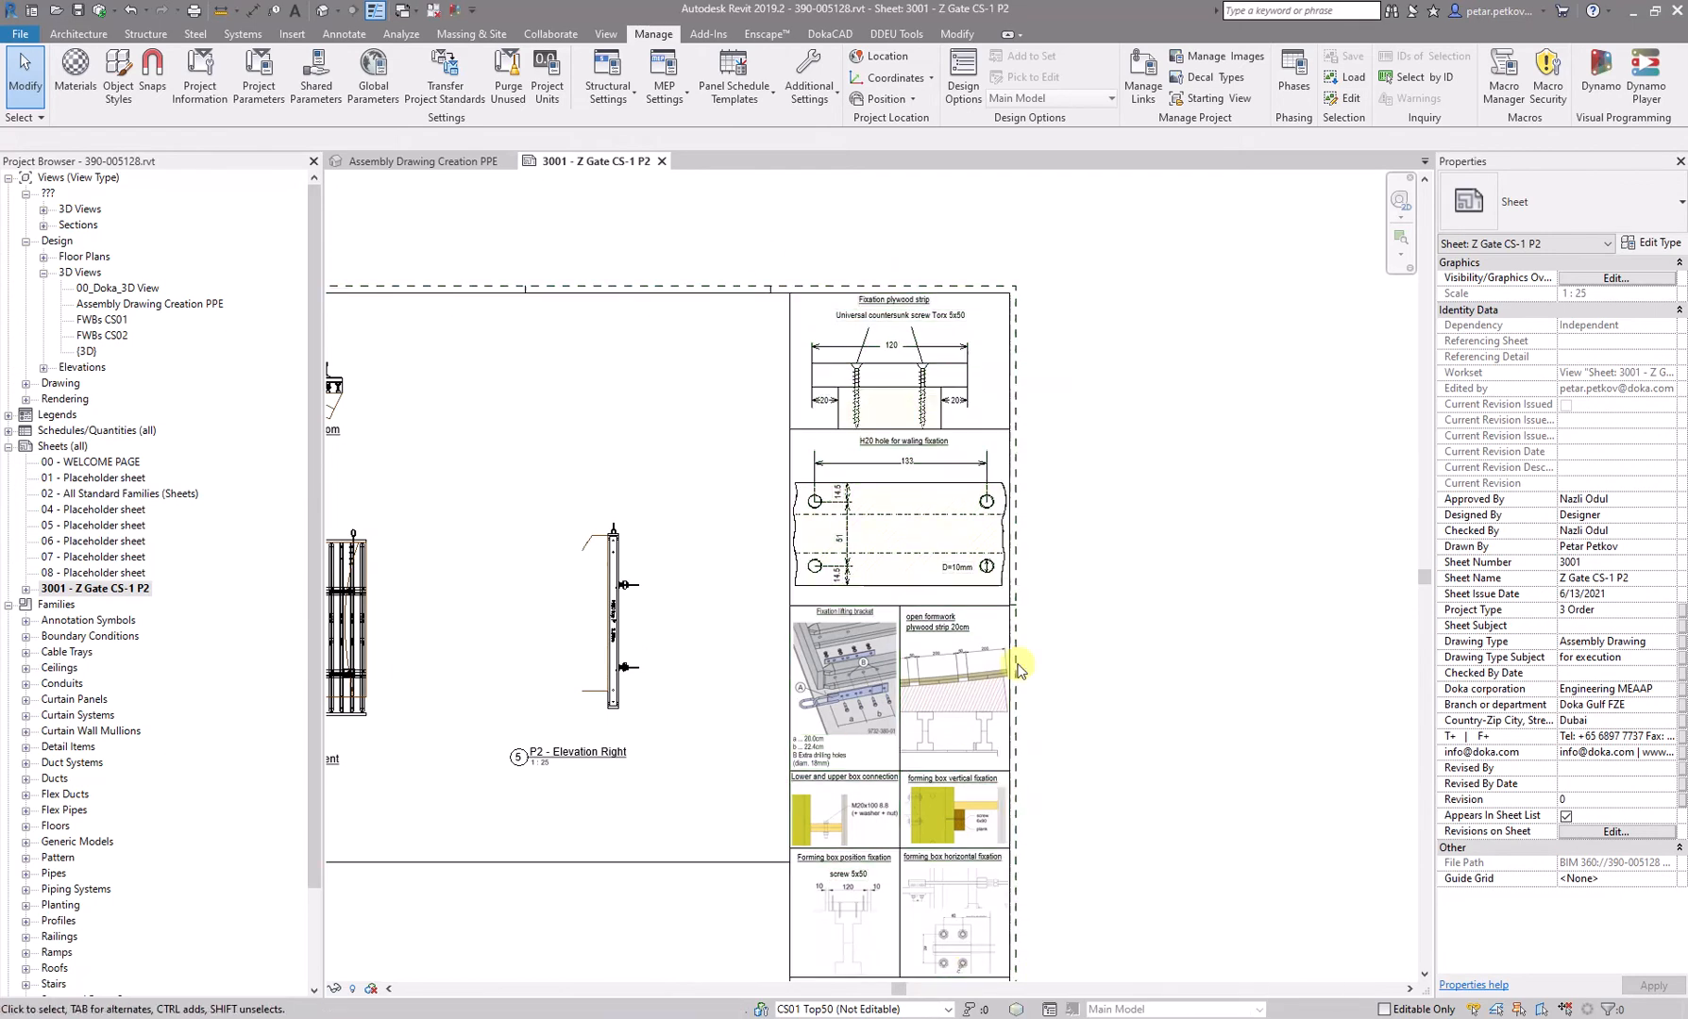
pyautogui.moveTo(1069, 599); pyautogui.dragTo(1041, 300, button='middle')
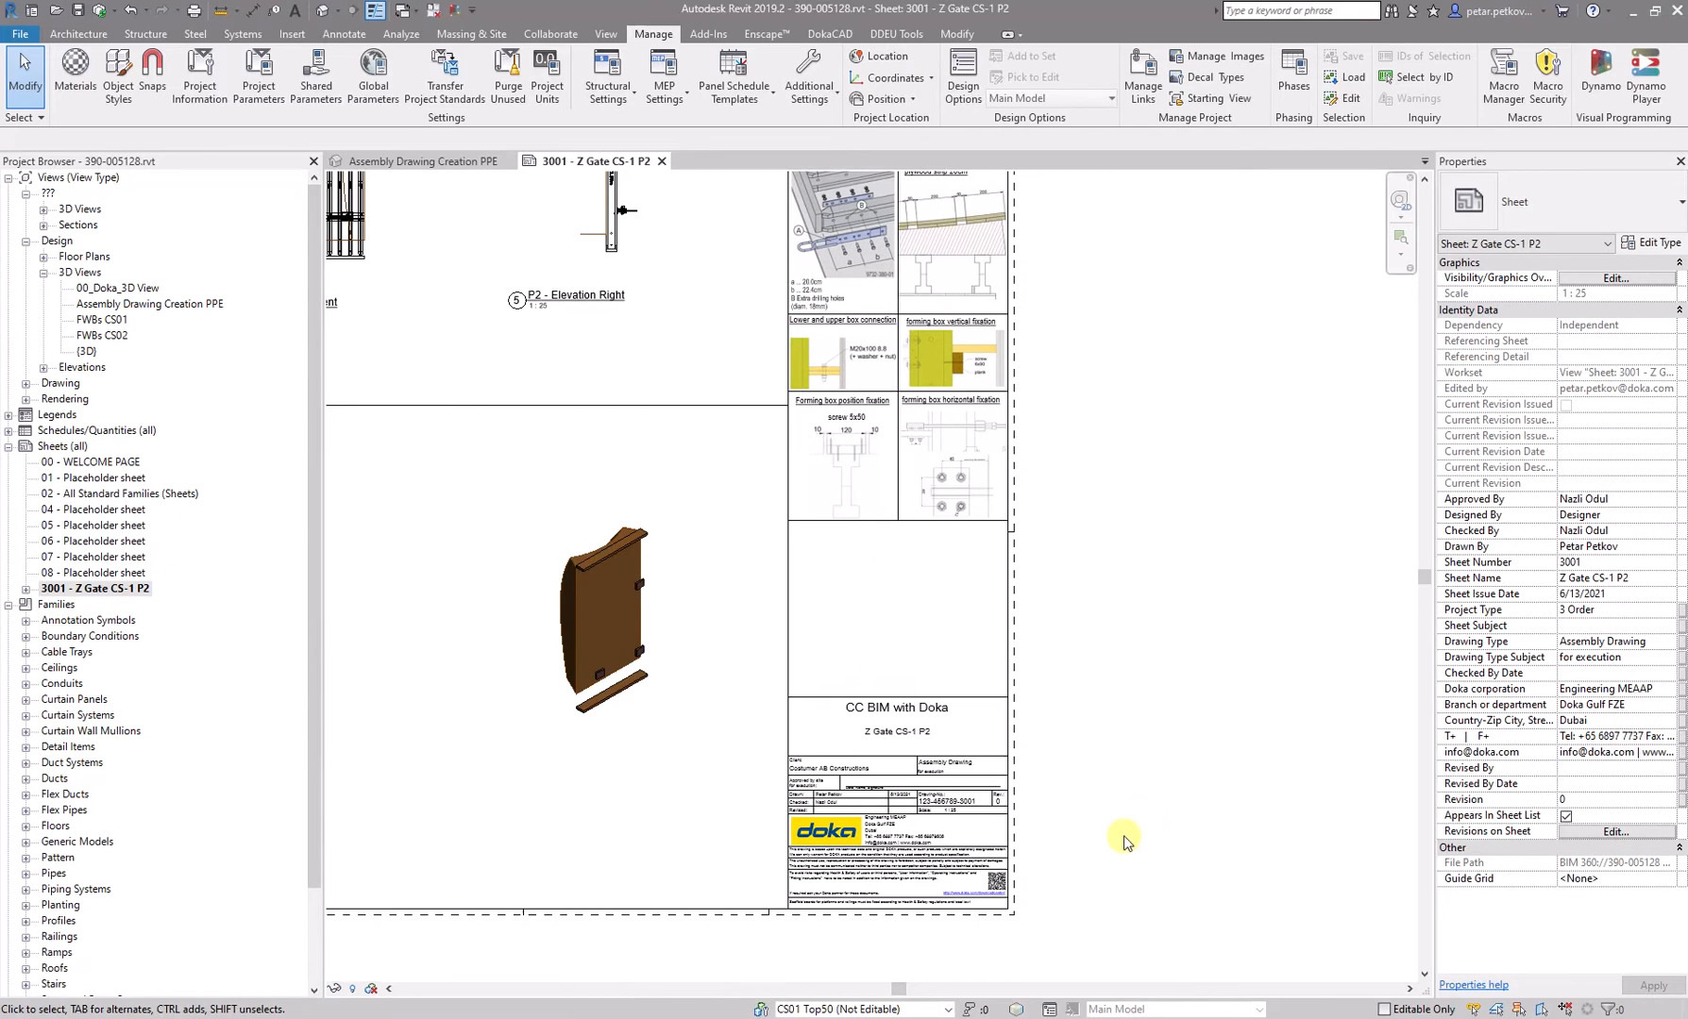
# - Examine the title block's project, client, drawing number and revision fields, and open the object styles, closing them without changes
pyautogui.scroll(1, 1144, 818)
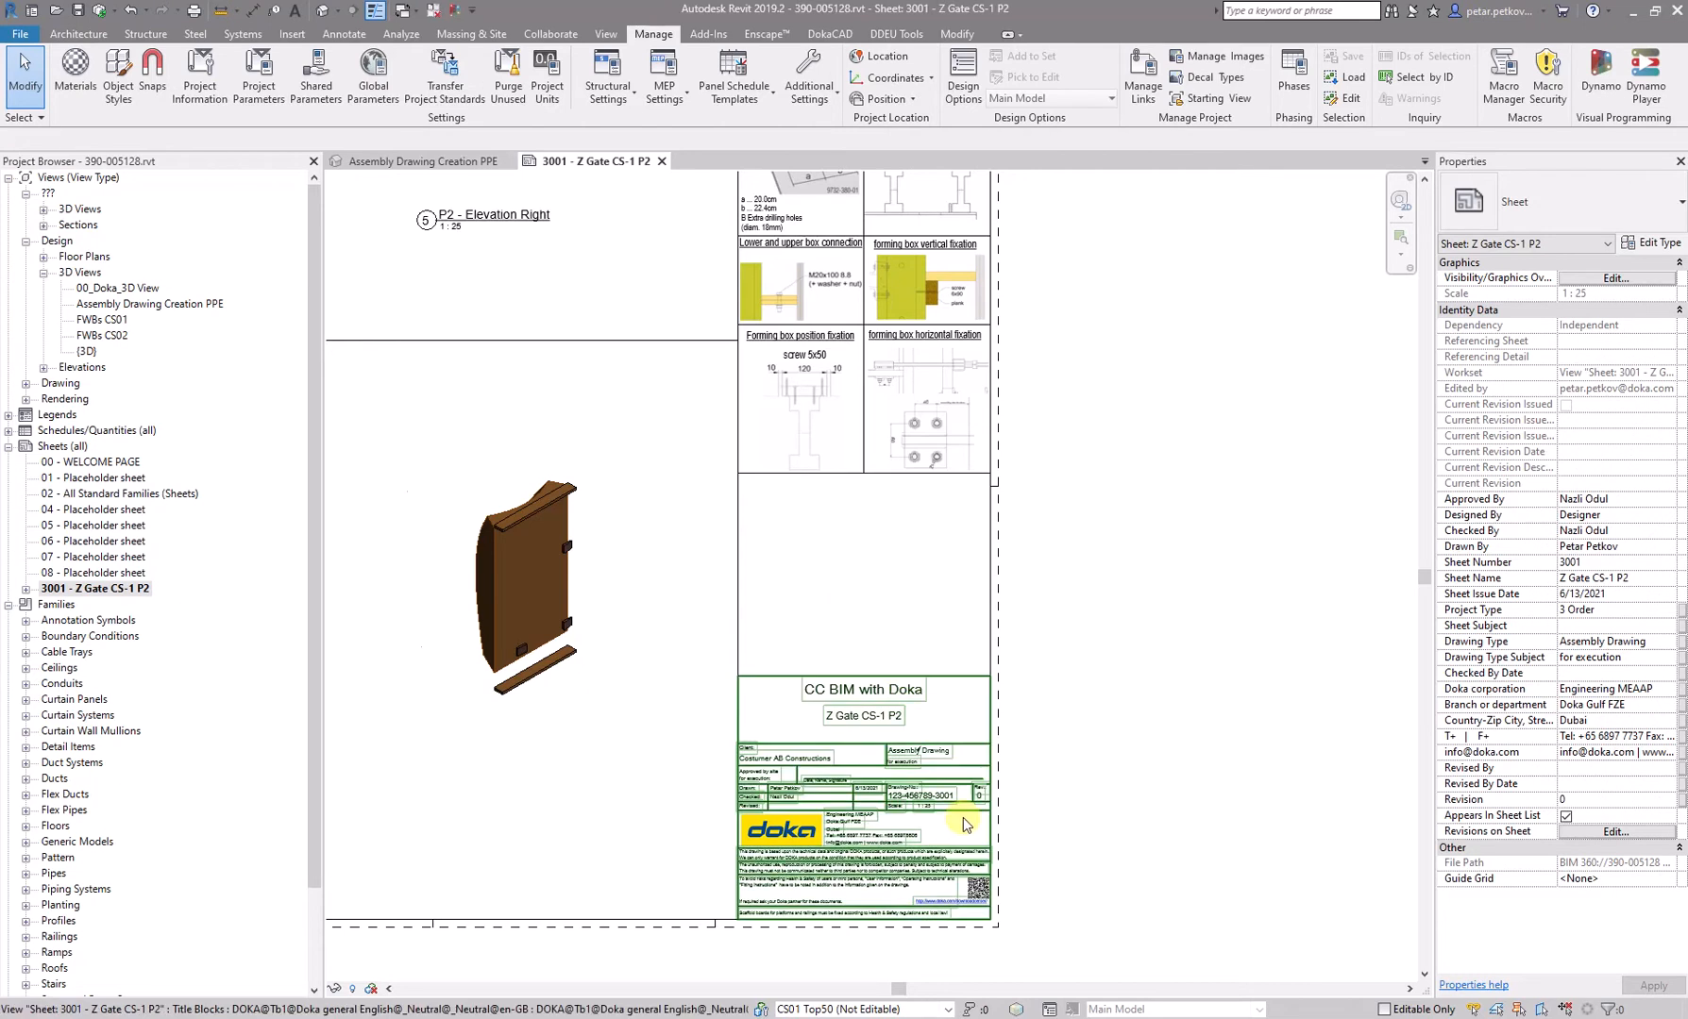
pyautogui.scroll(3, 963, 817)
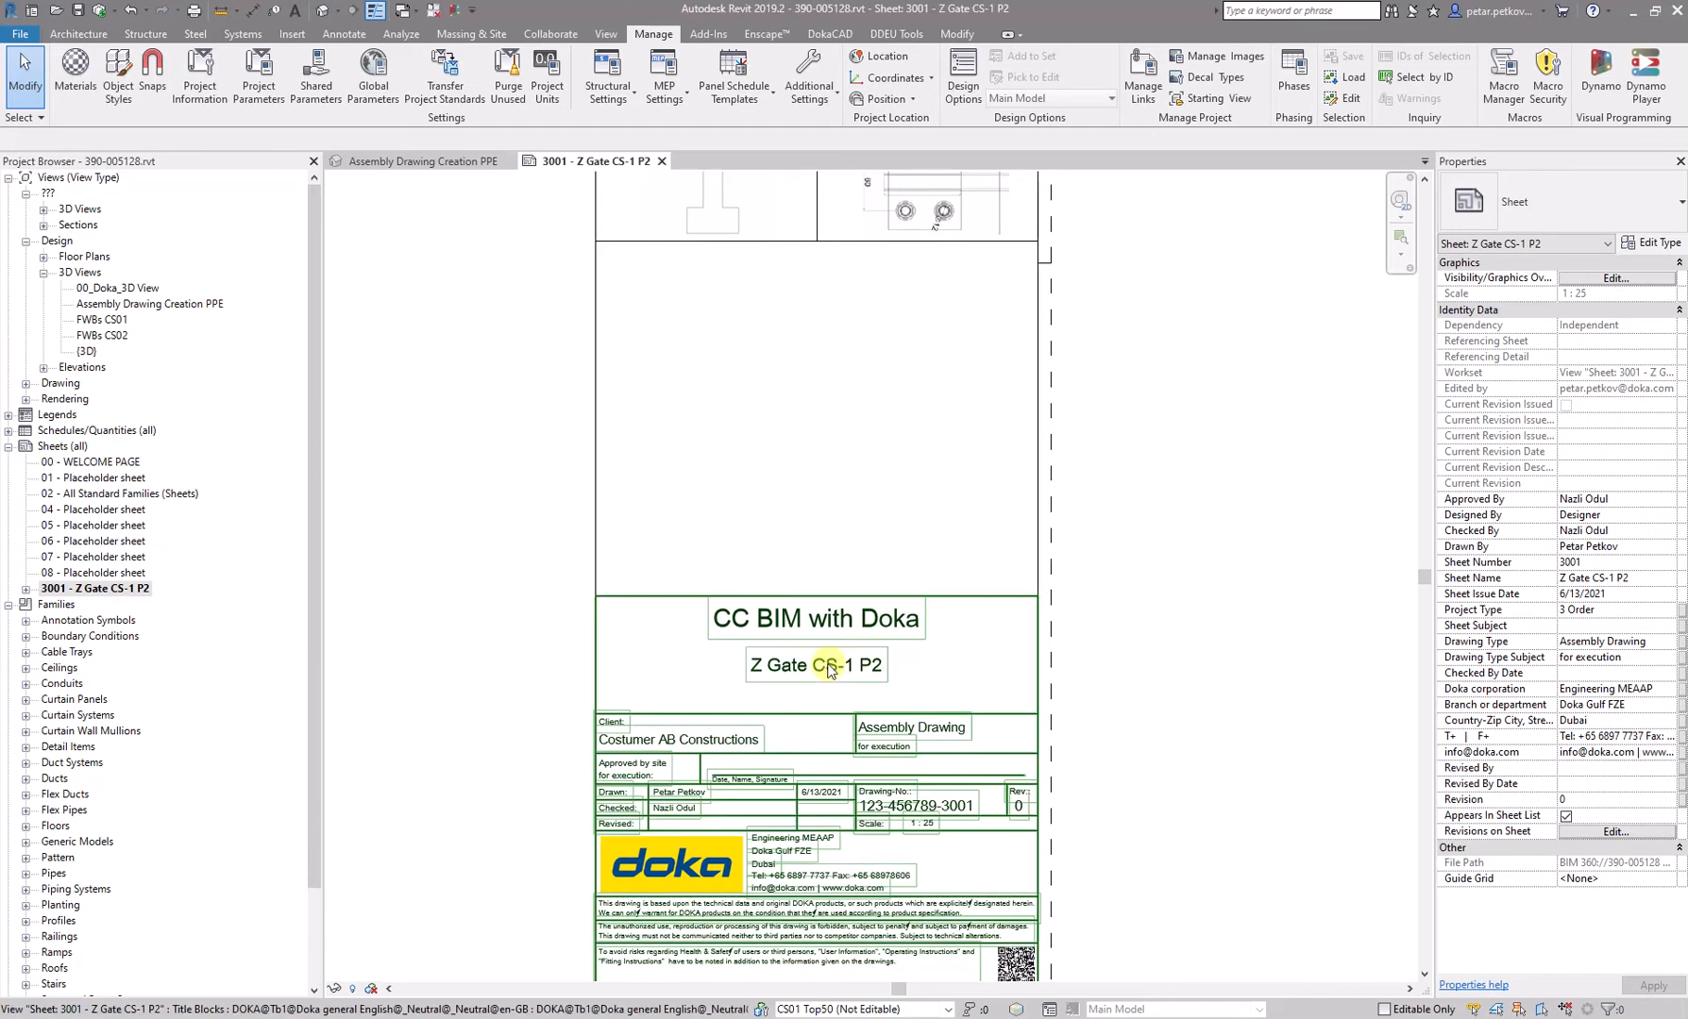
pyautogui.moveTo(1217, 708); pyautogui.dragTo(1211, 551, button='middle')
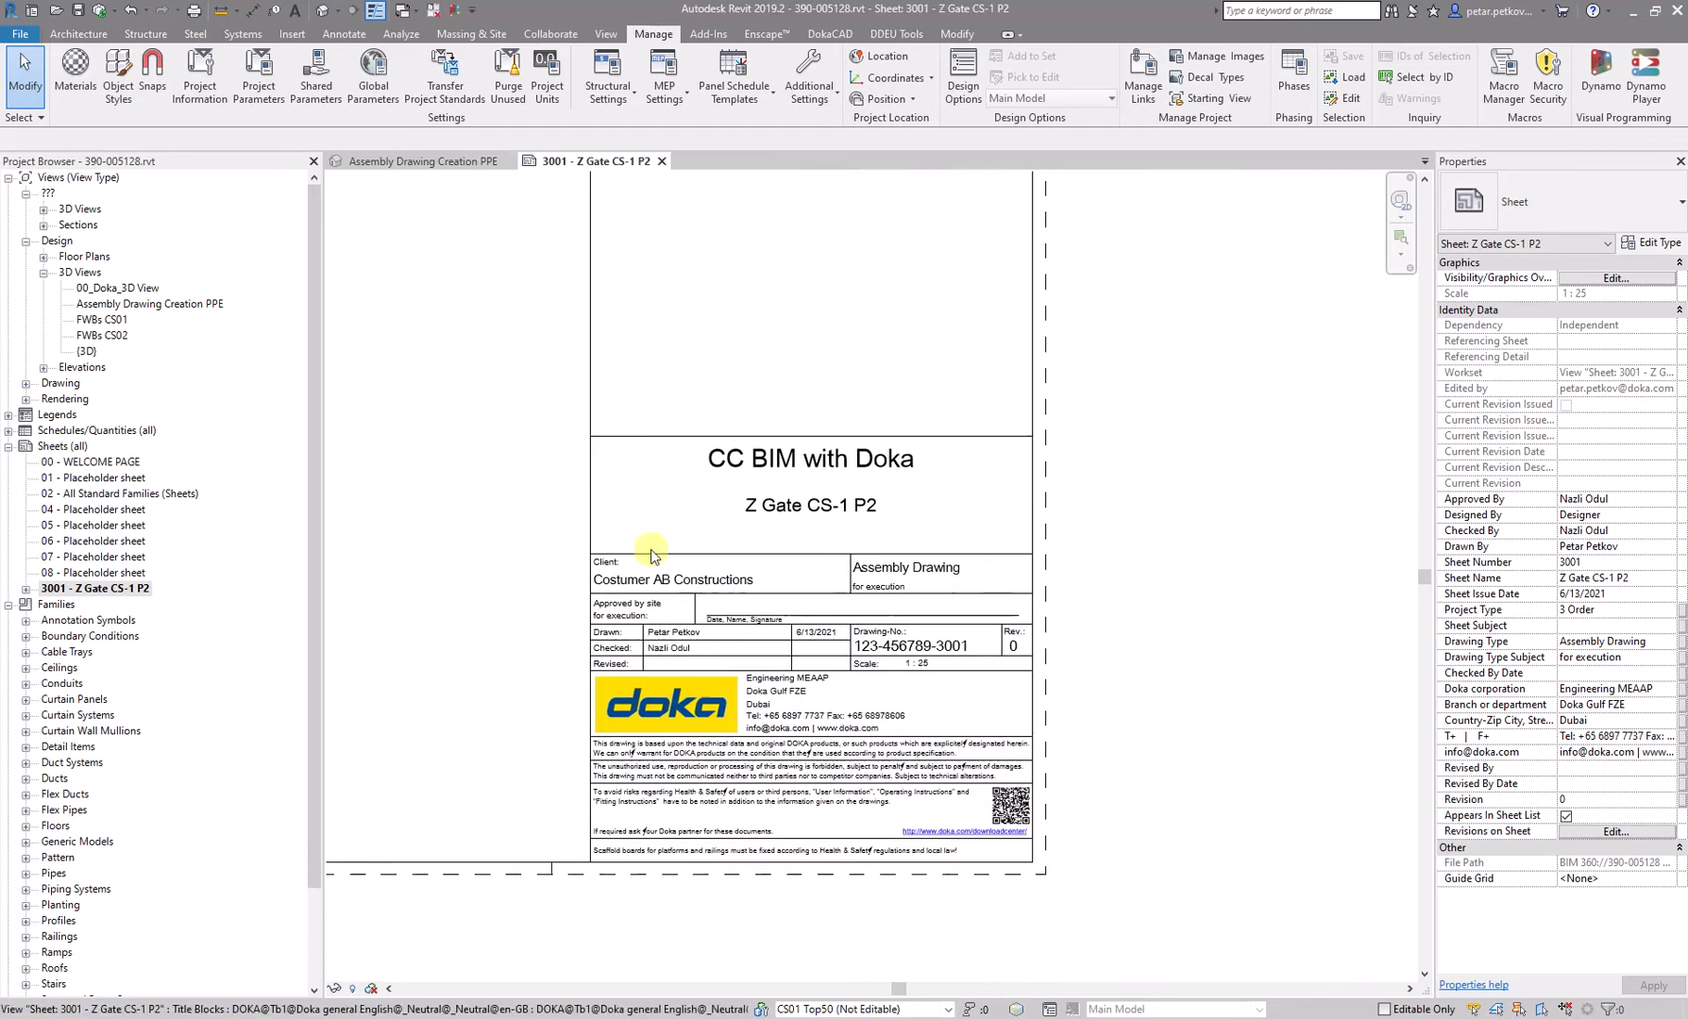
pyautogui.scroll(2, 623, 564)
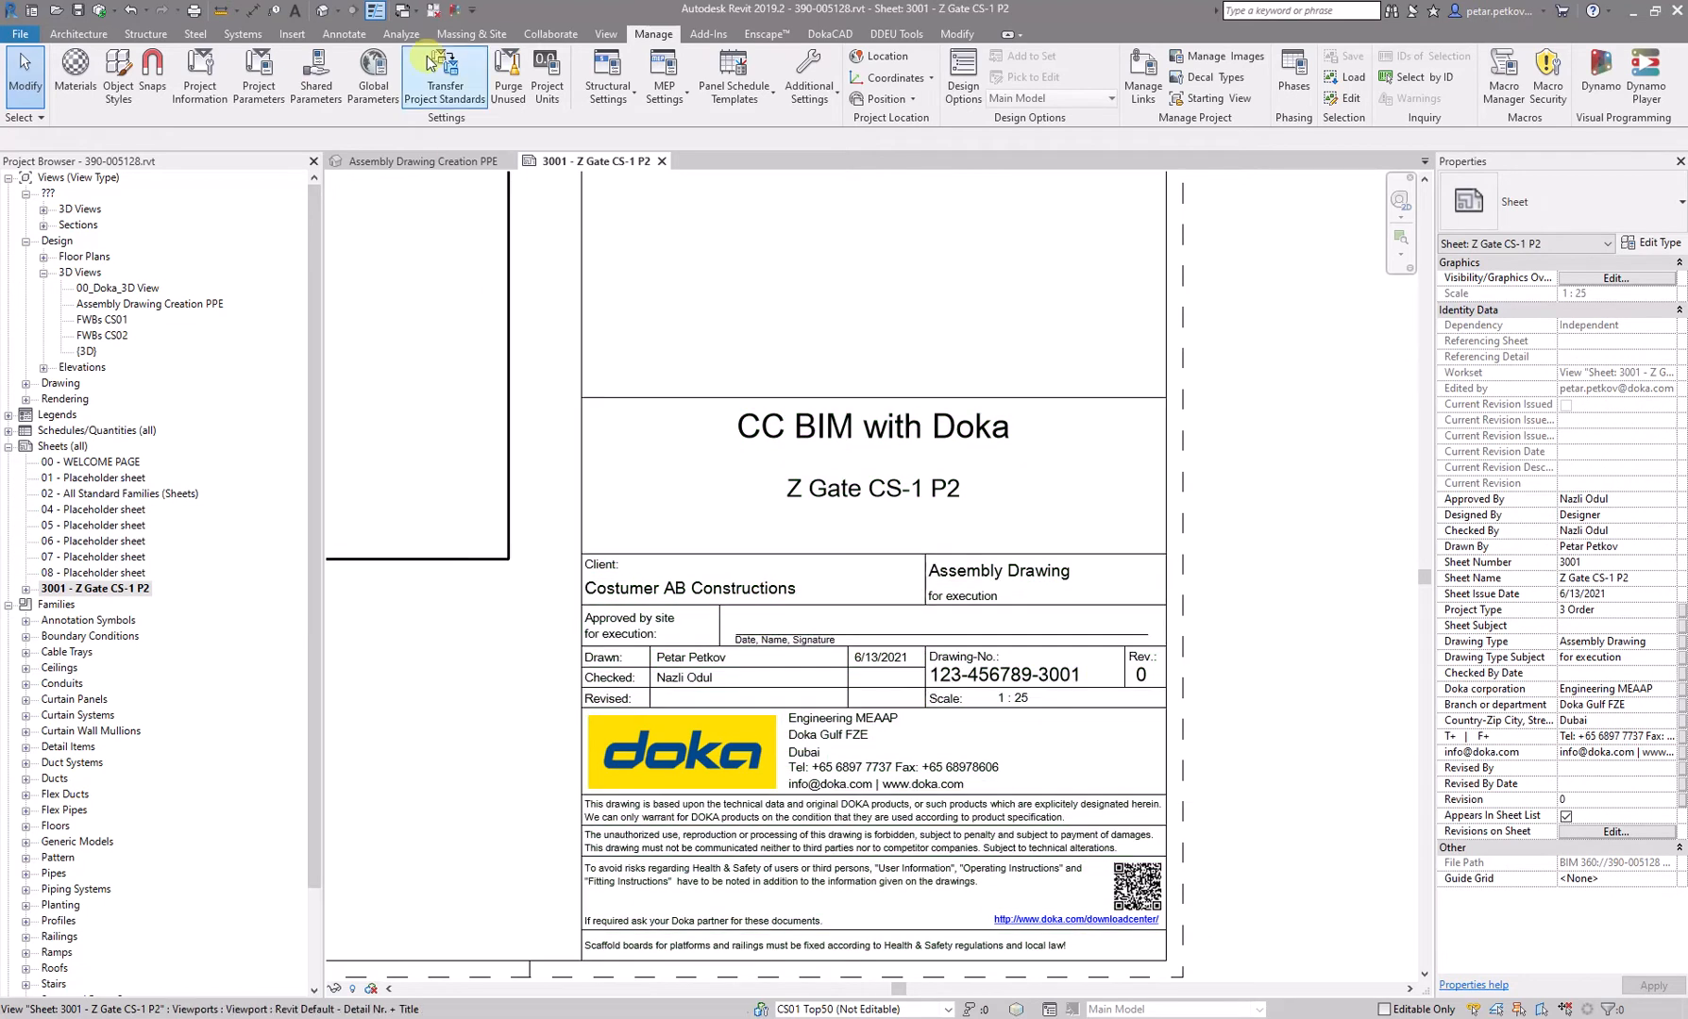
pyautogui.click(118, 77)
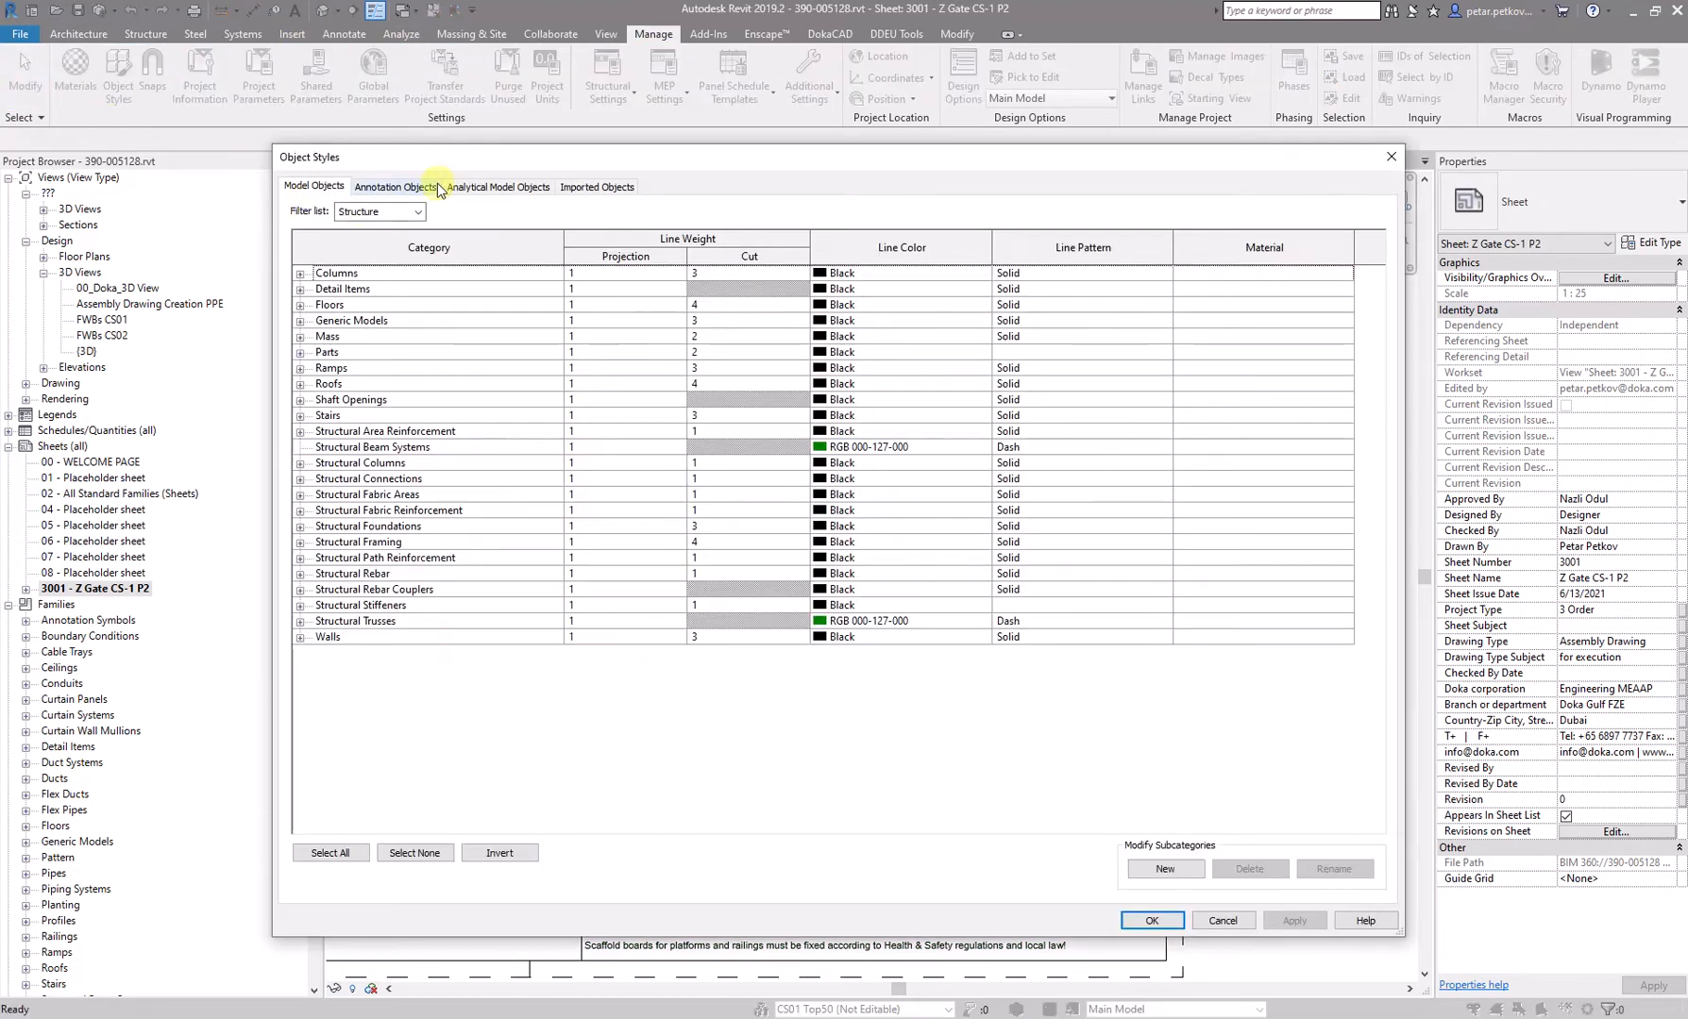
pyautogui.click(1233, 920)
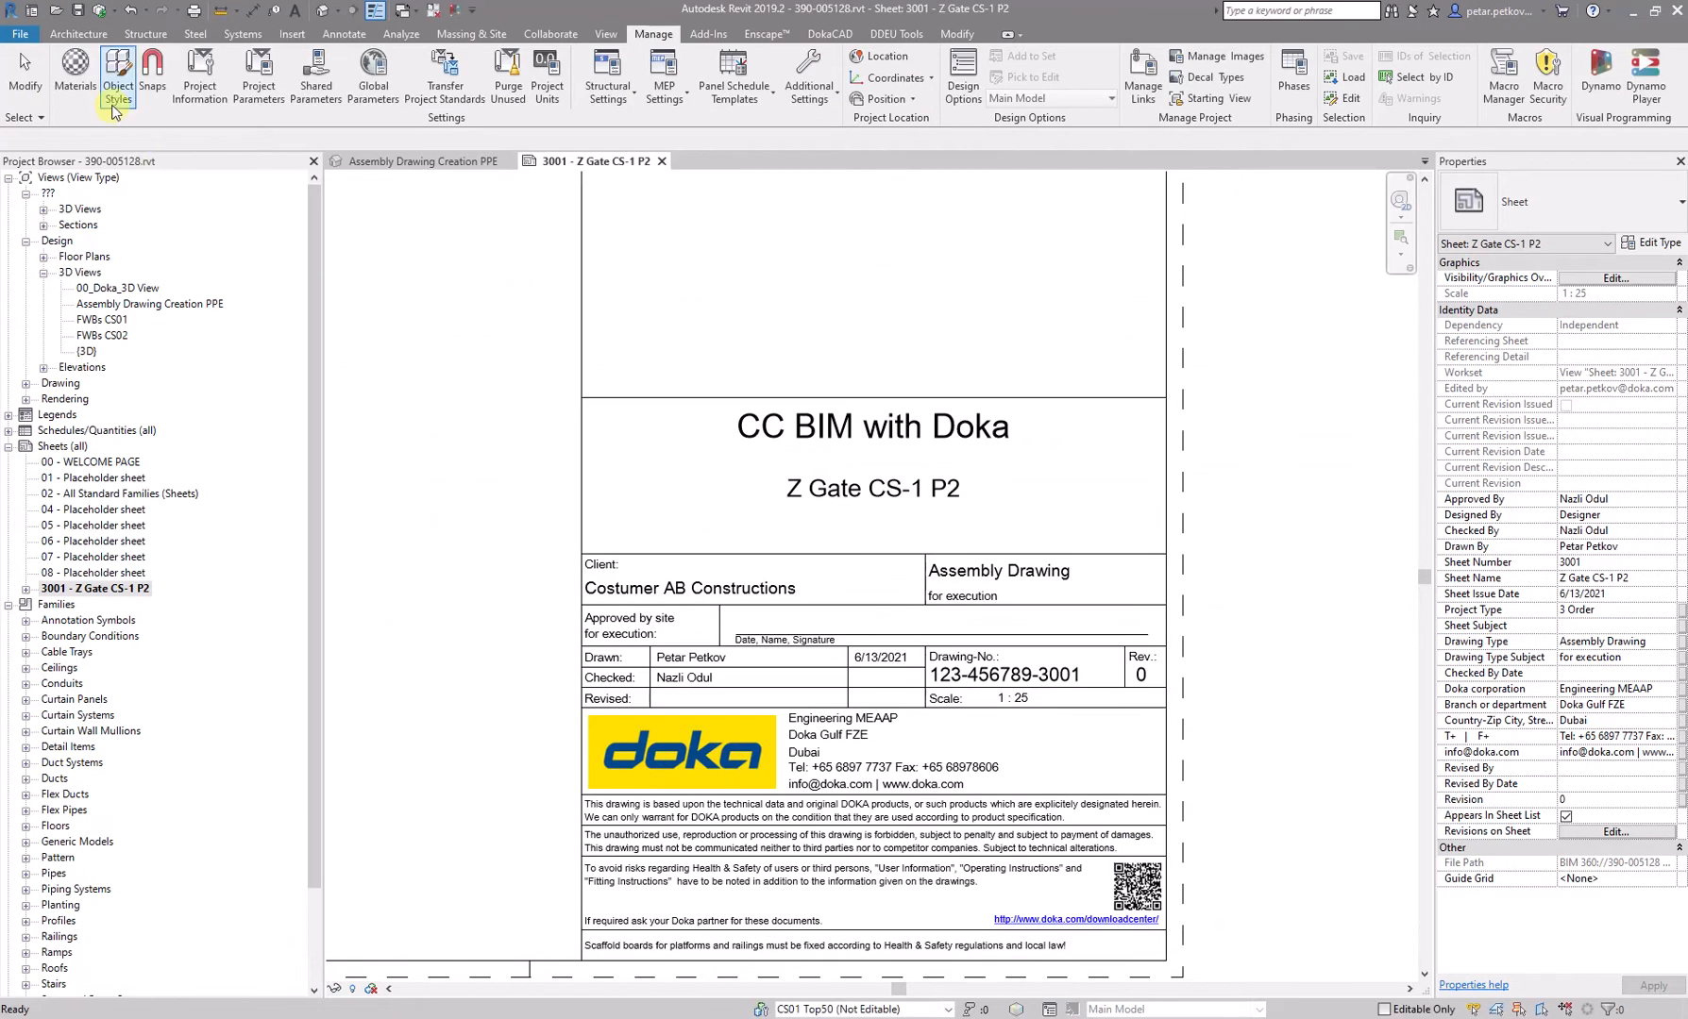
# - Examine the project number, project name and client name fields in the project information, closing it without changes
pyautogui.click(184, 102)
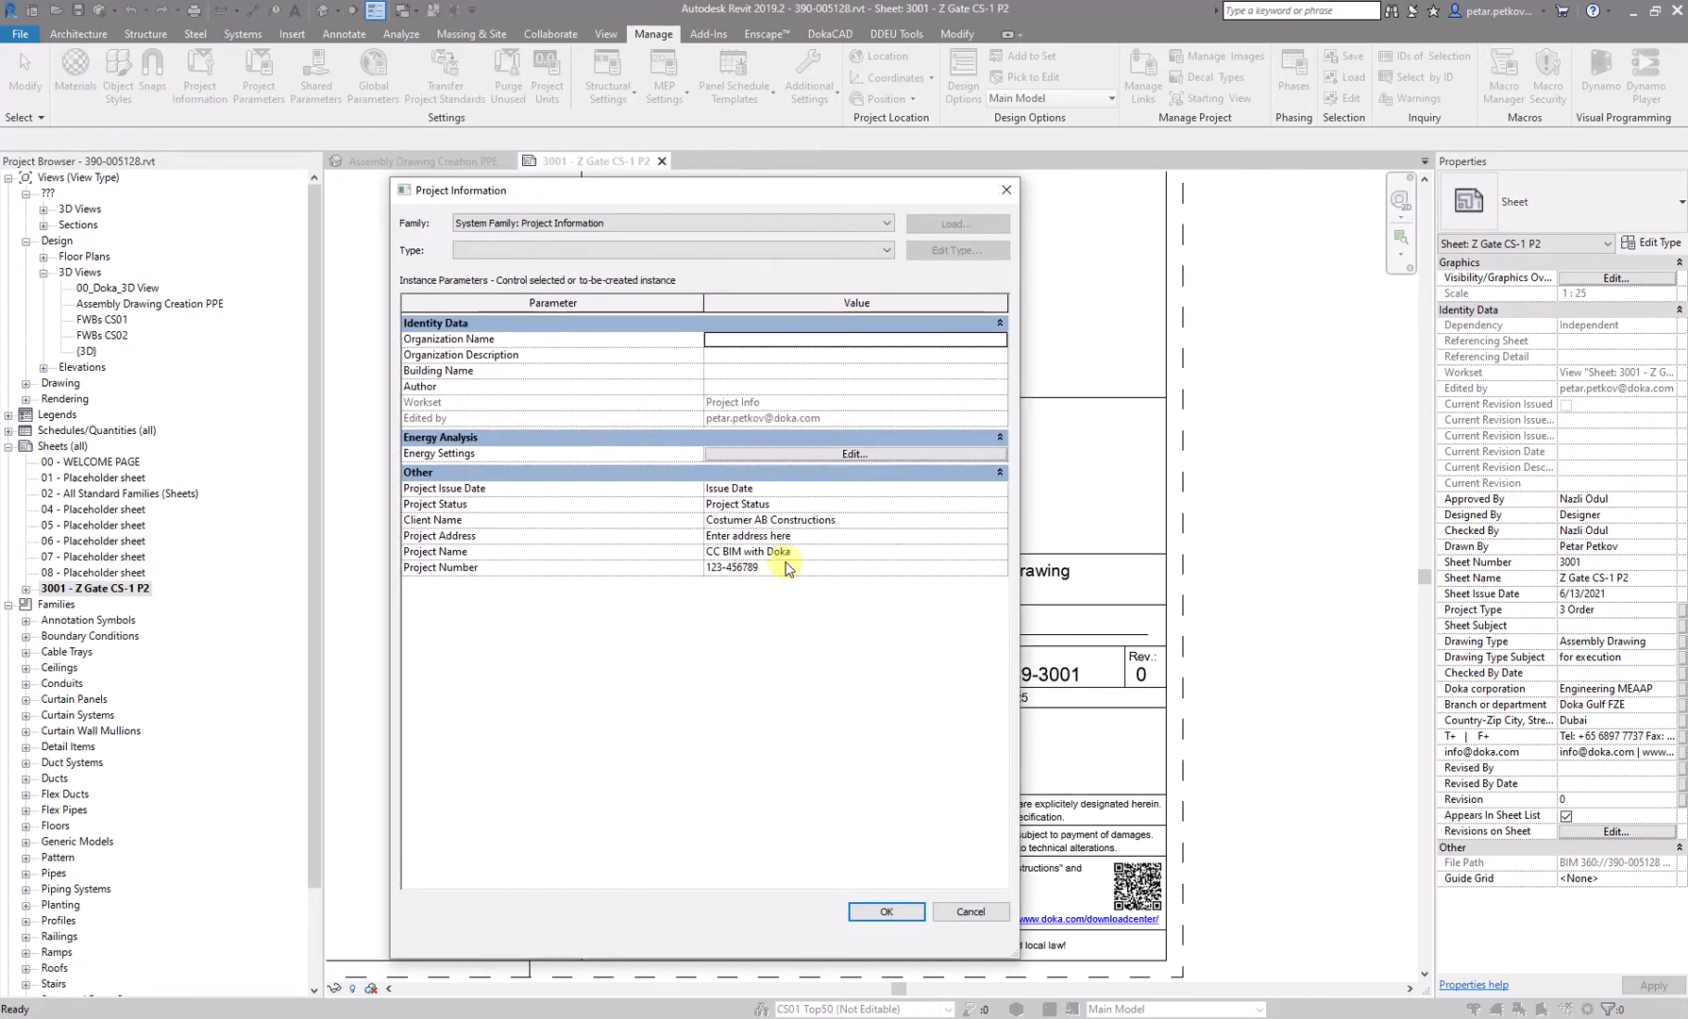
pyautogui.click(791, 569)
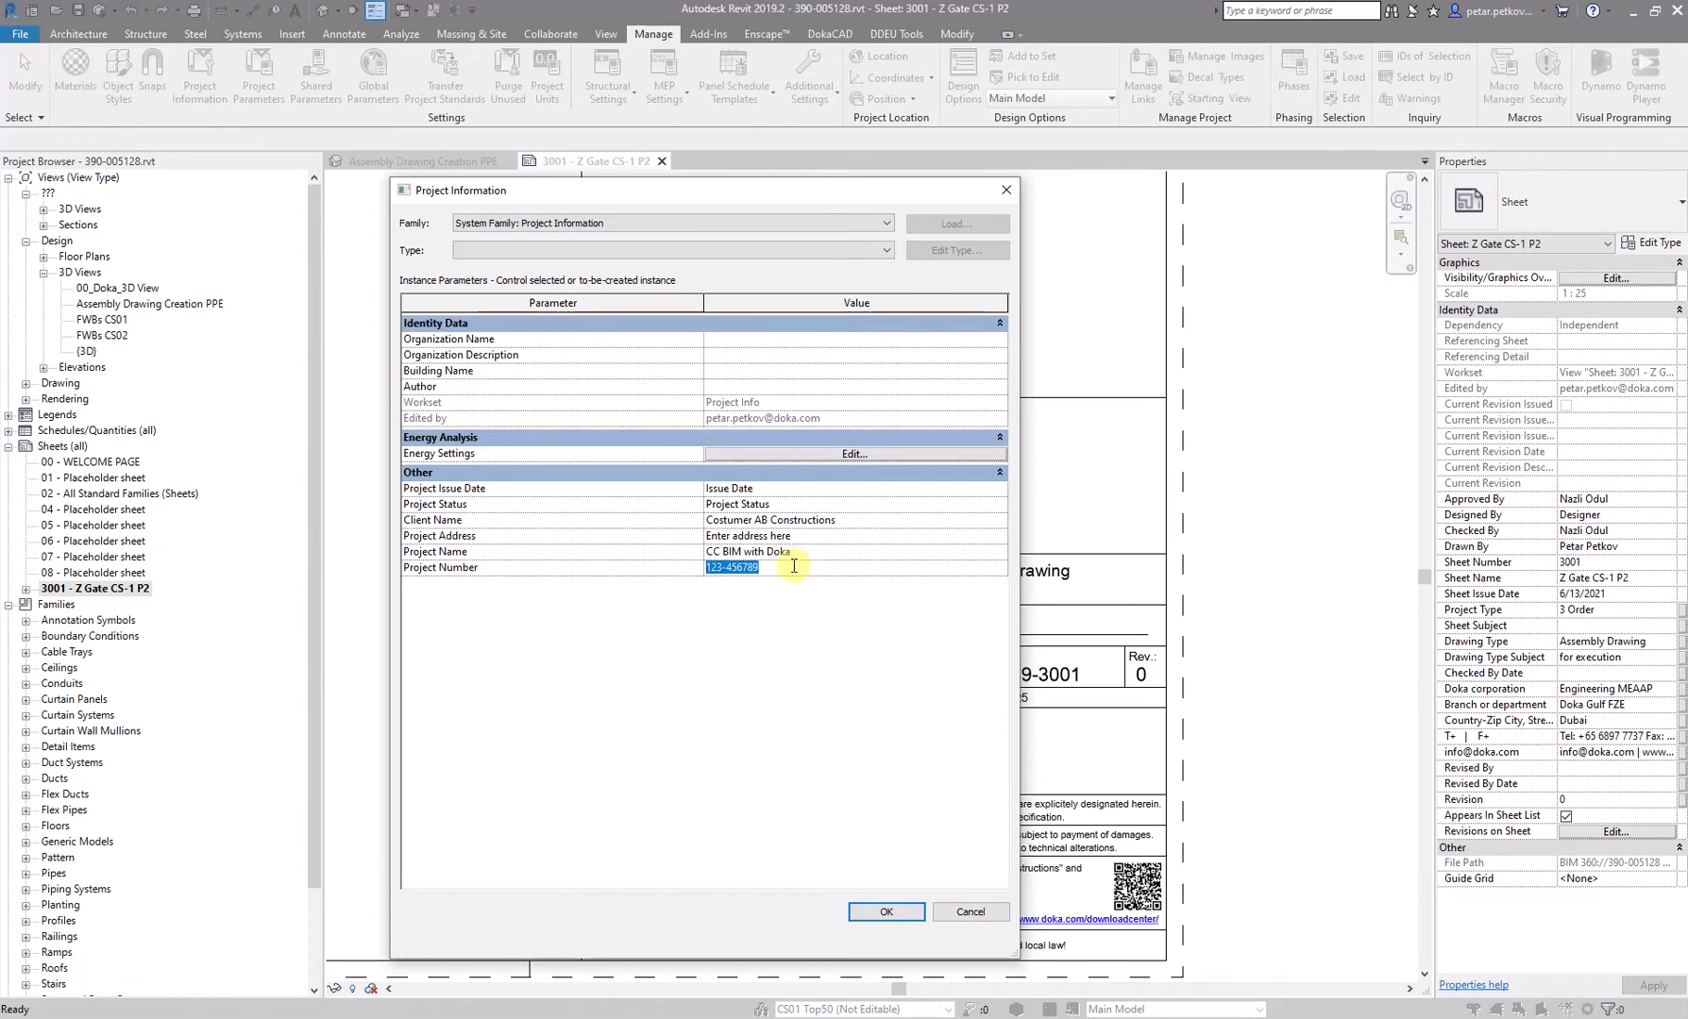
pyautogui.click(784, 567)
pyautogui.moveTo(799, 567); pyautogui.dragTo(658, 558)
pyautogui.moveTo(793, 199); pyautogui.dragTo(747, 193)
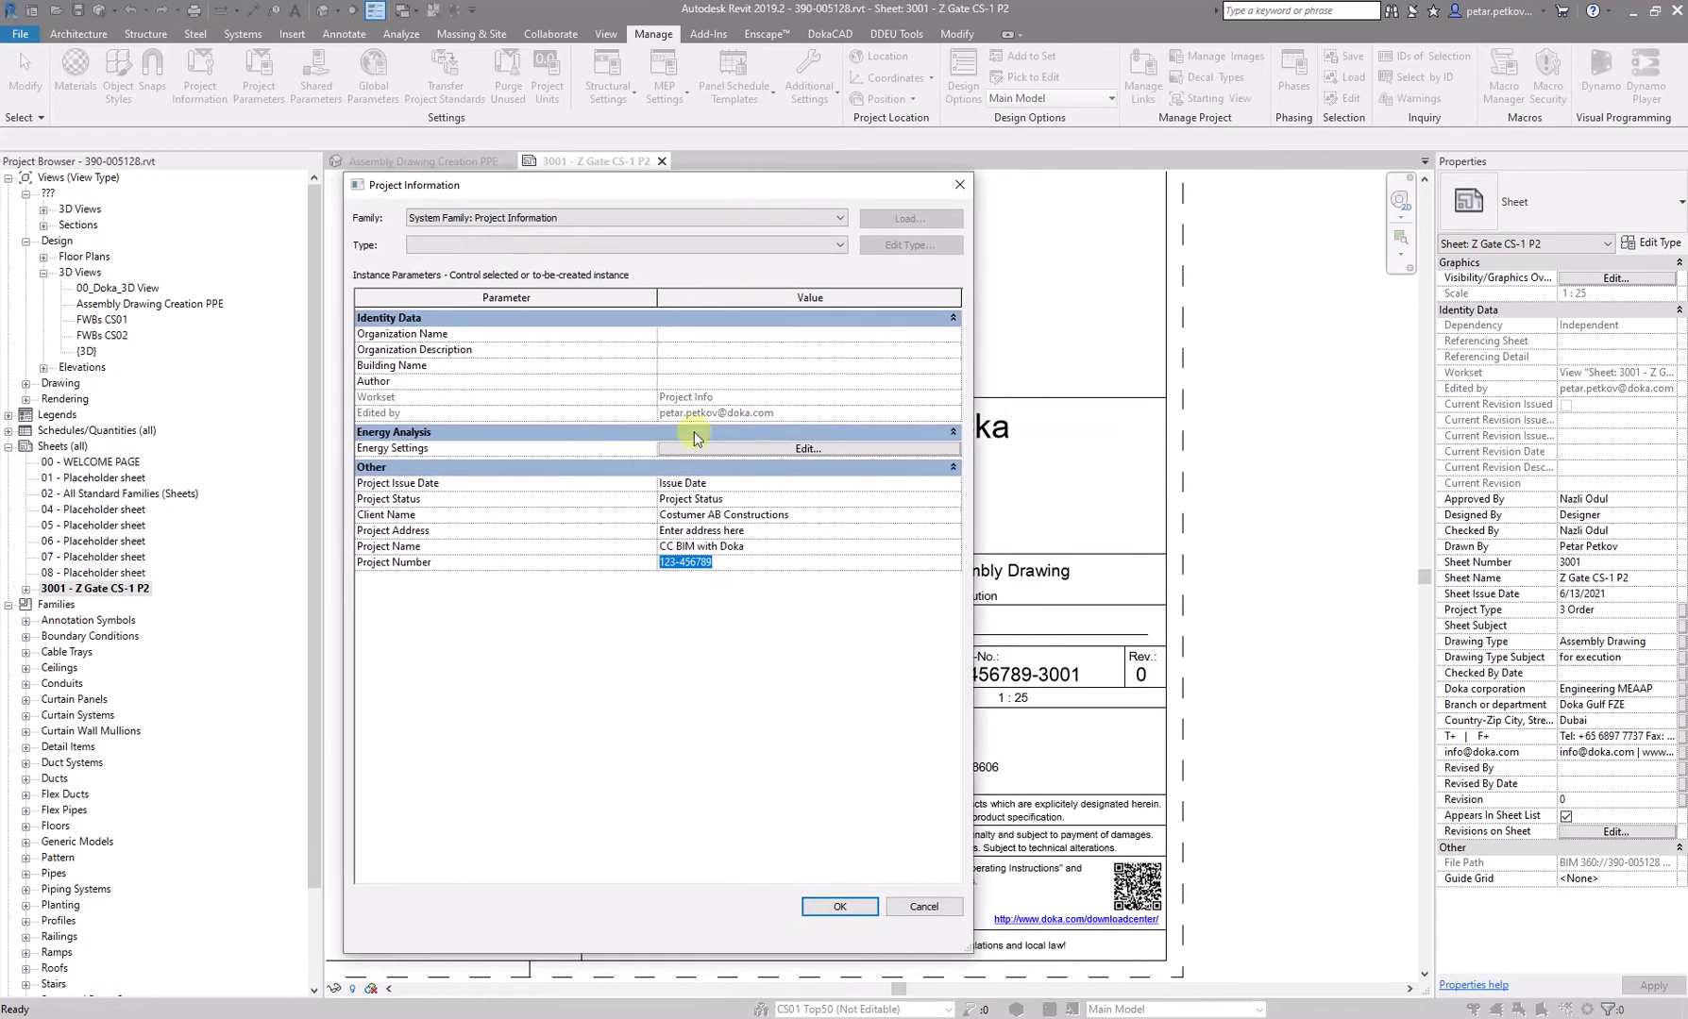
pyautogui.click(757, 545)
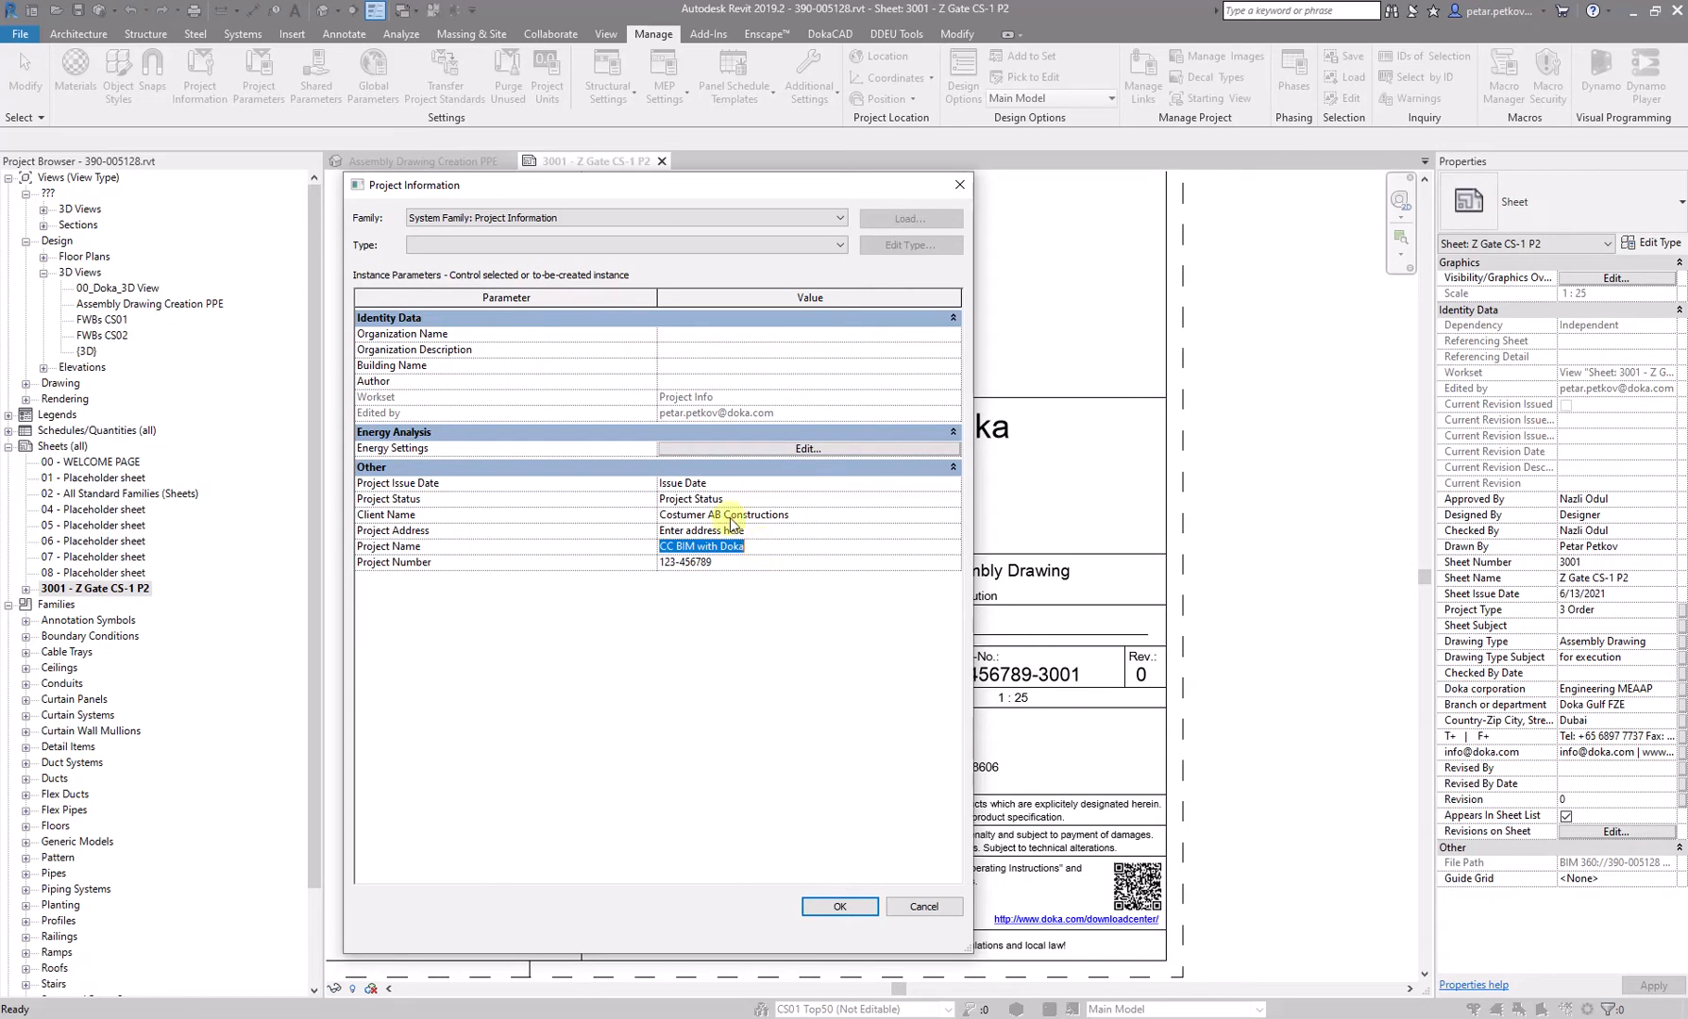
pyautogui.click(820, 515)
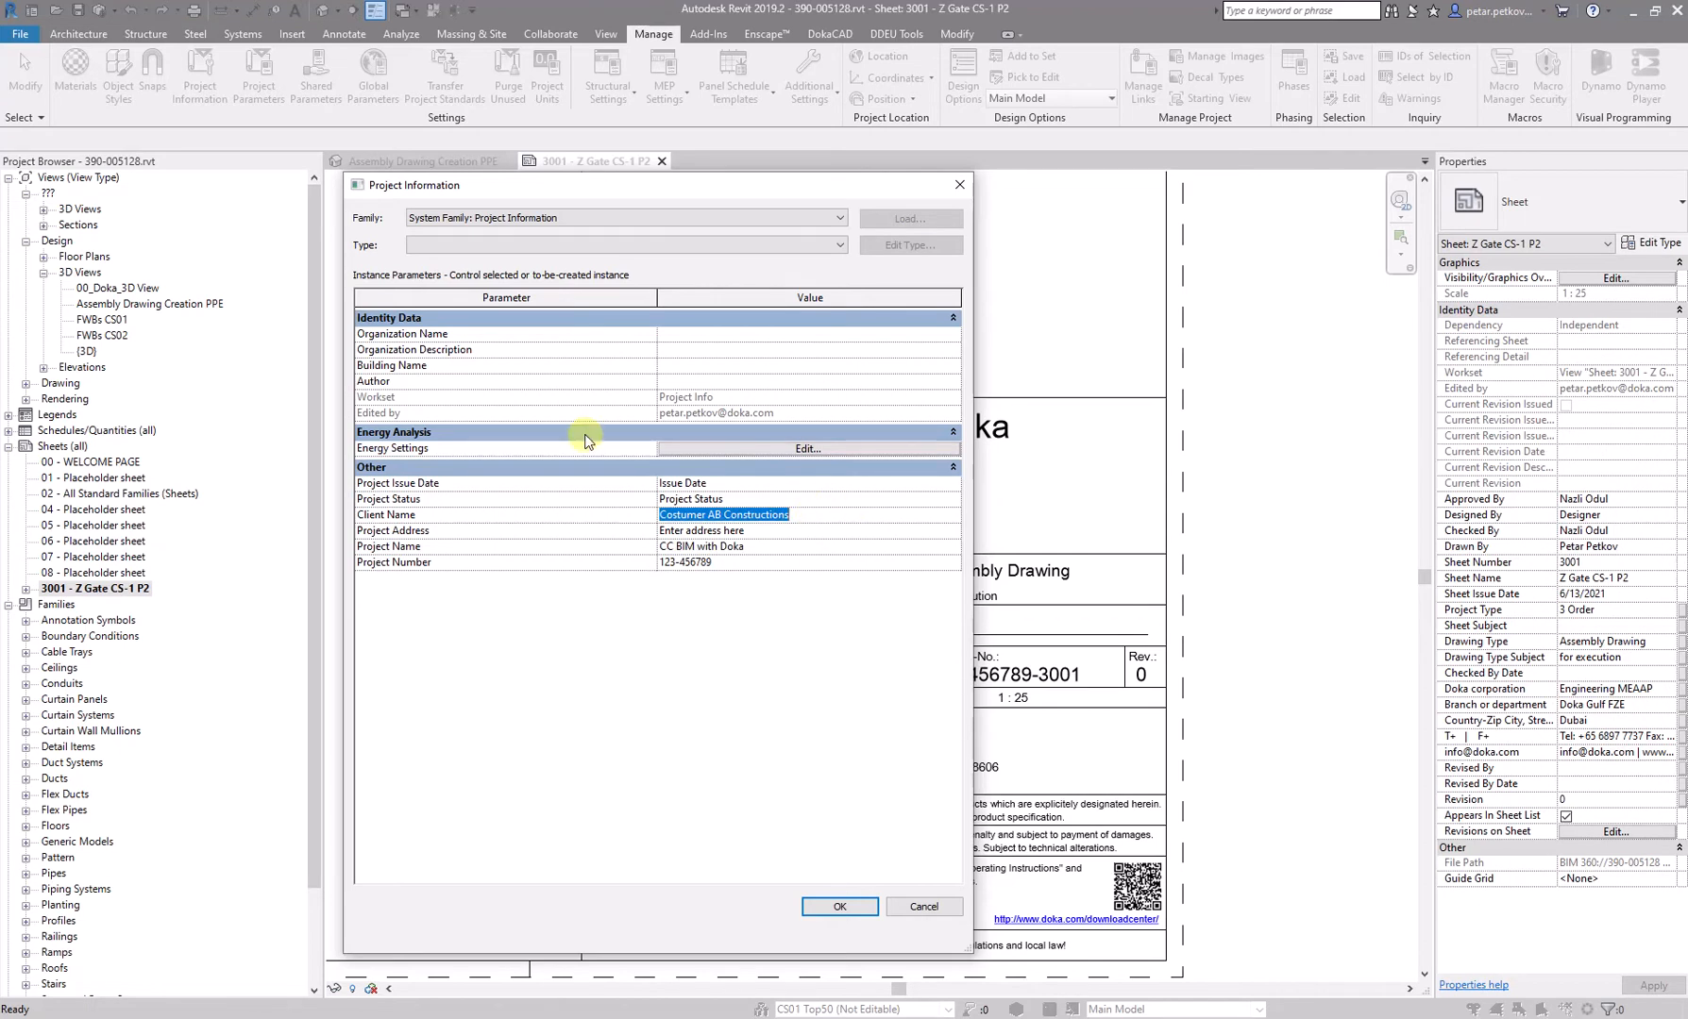
pyautogui.click(930, 909)
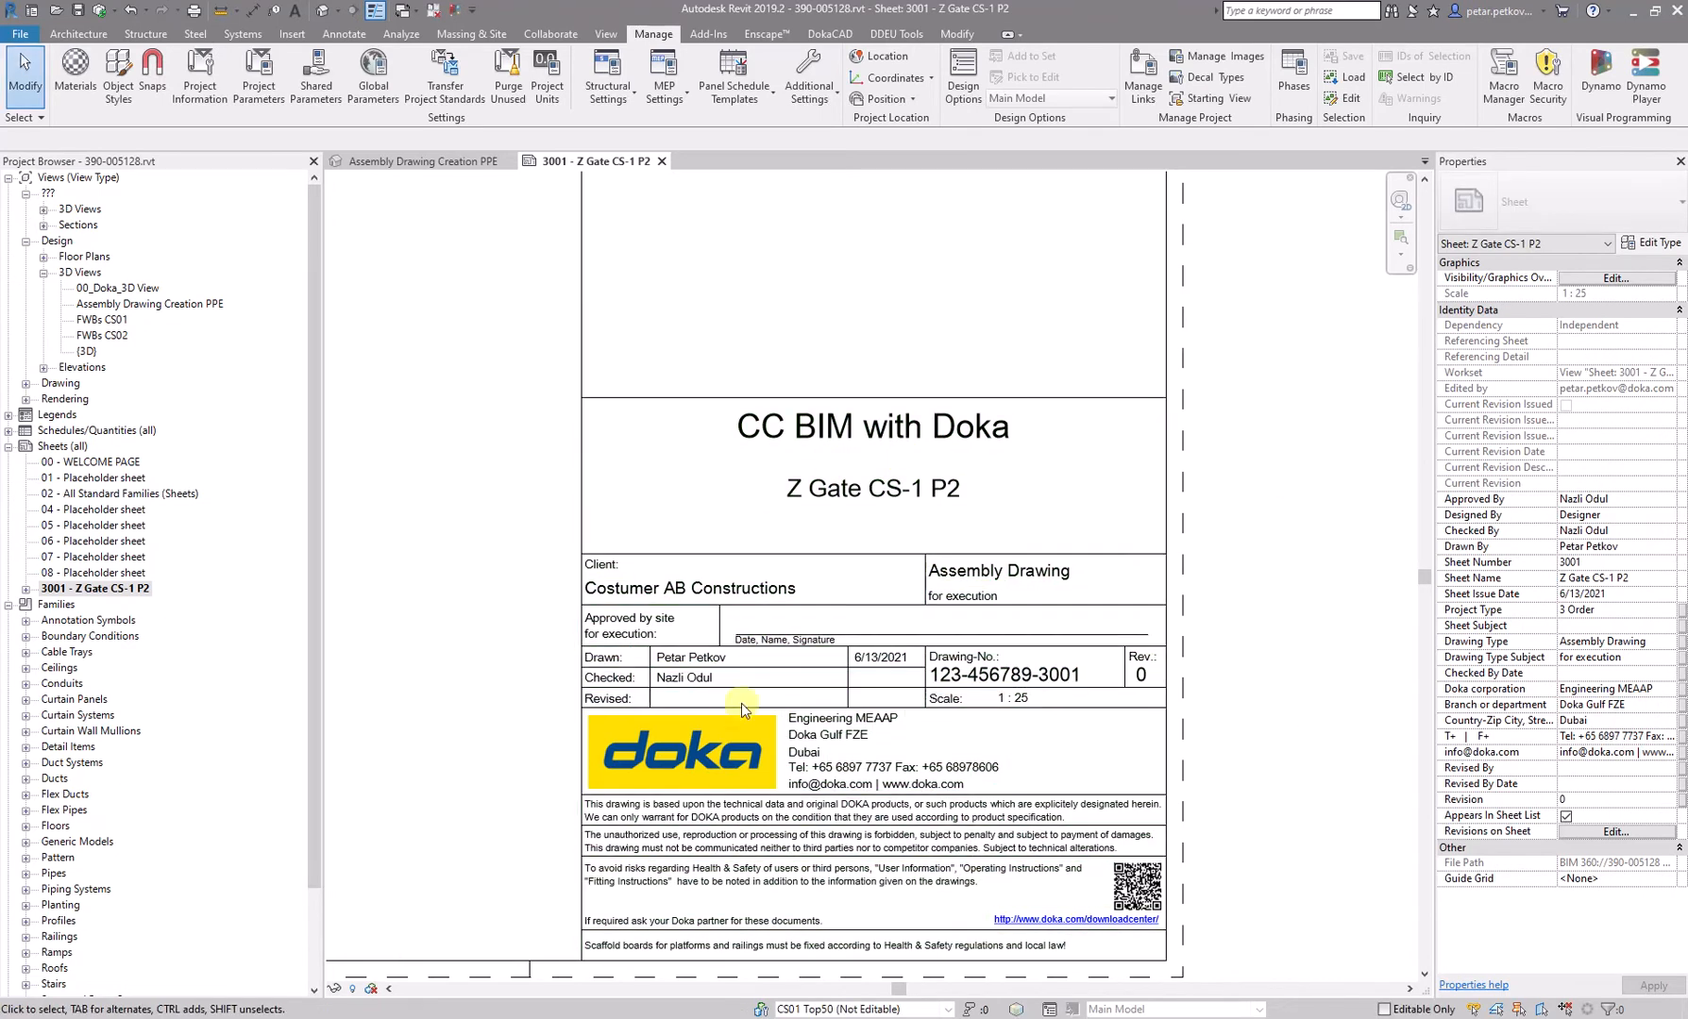
# - Review the title block and overall layout of sheet 3001 - Z Gate CS-1 P2, and close the sheet
pyautogui.scroll(2, 685, 680)
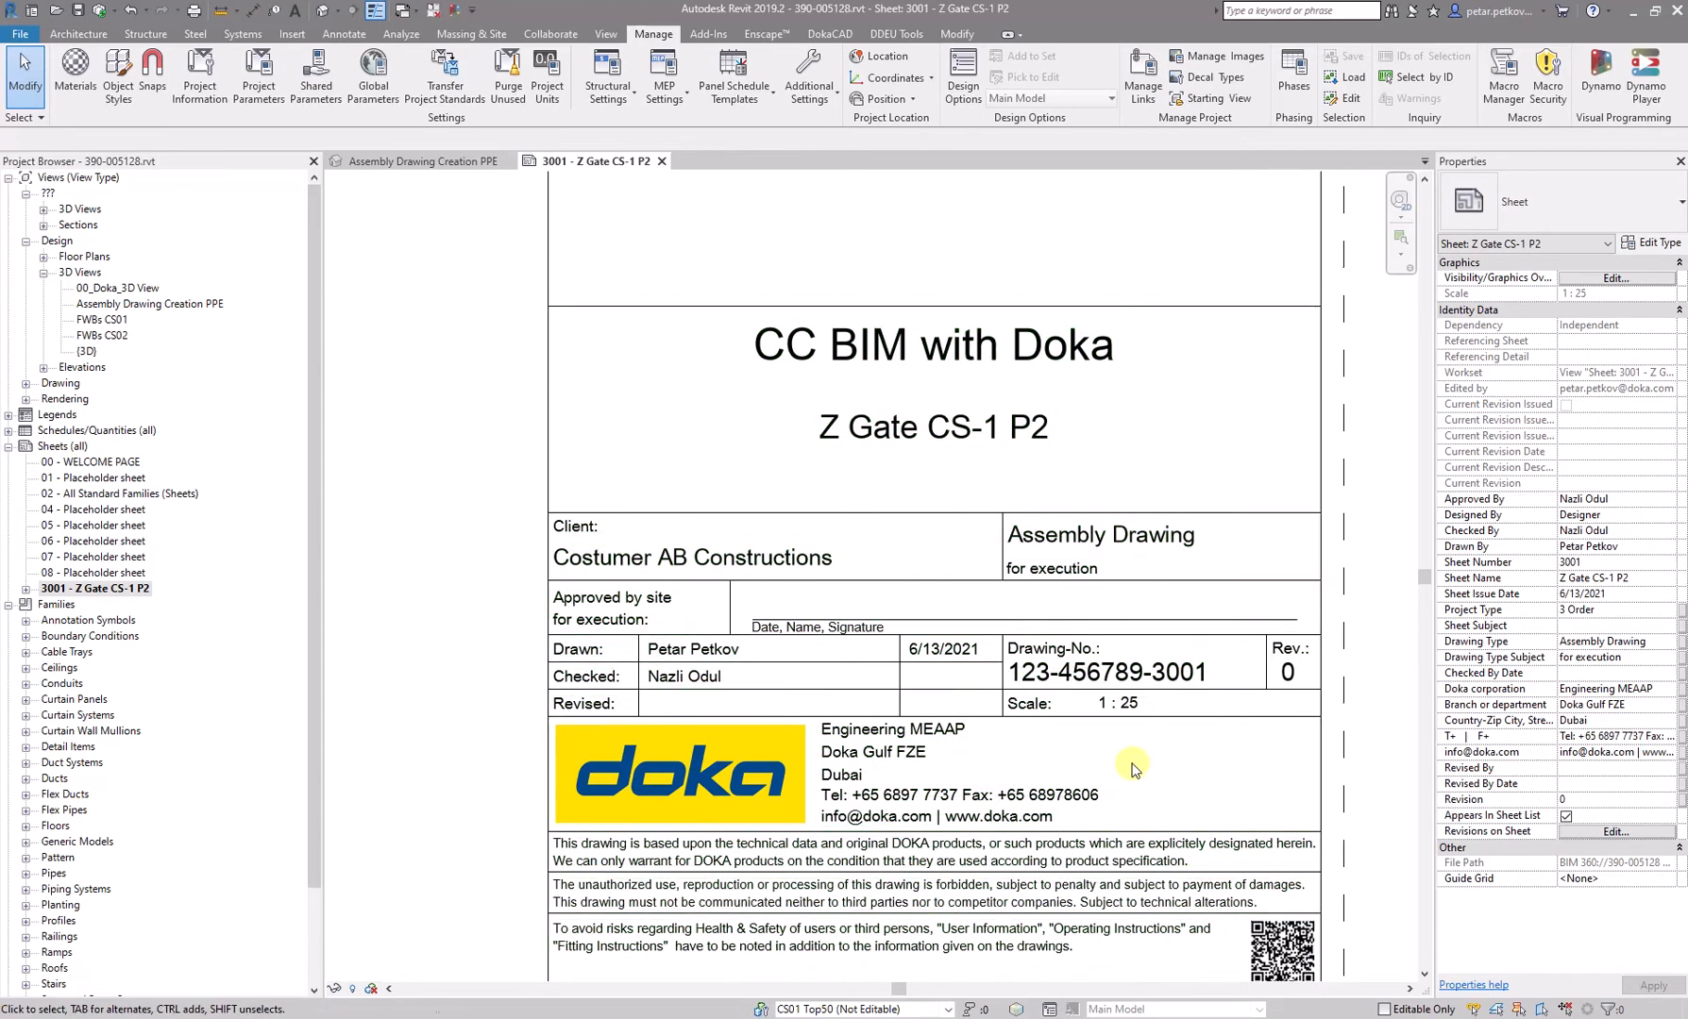
pyautogui.moveTo(1129, 765); pyautogui.dragTo(948, 770, button='middle')
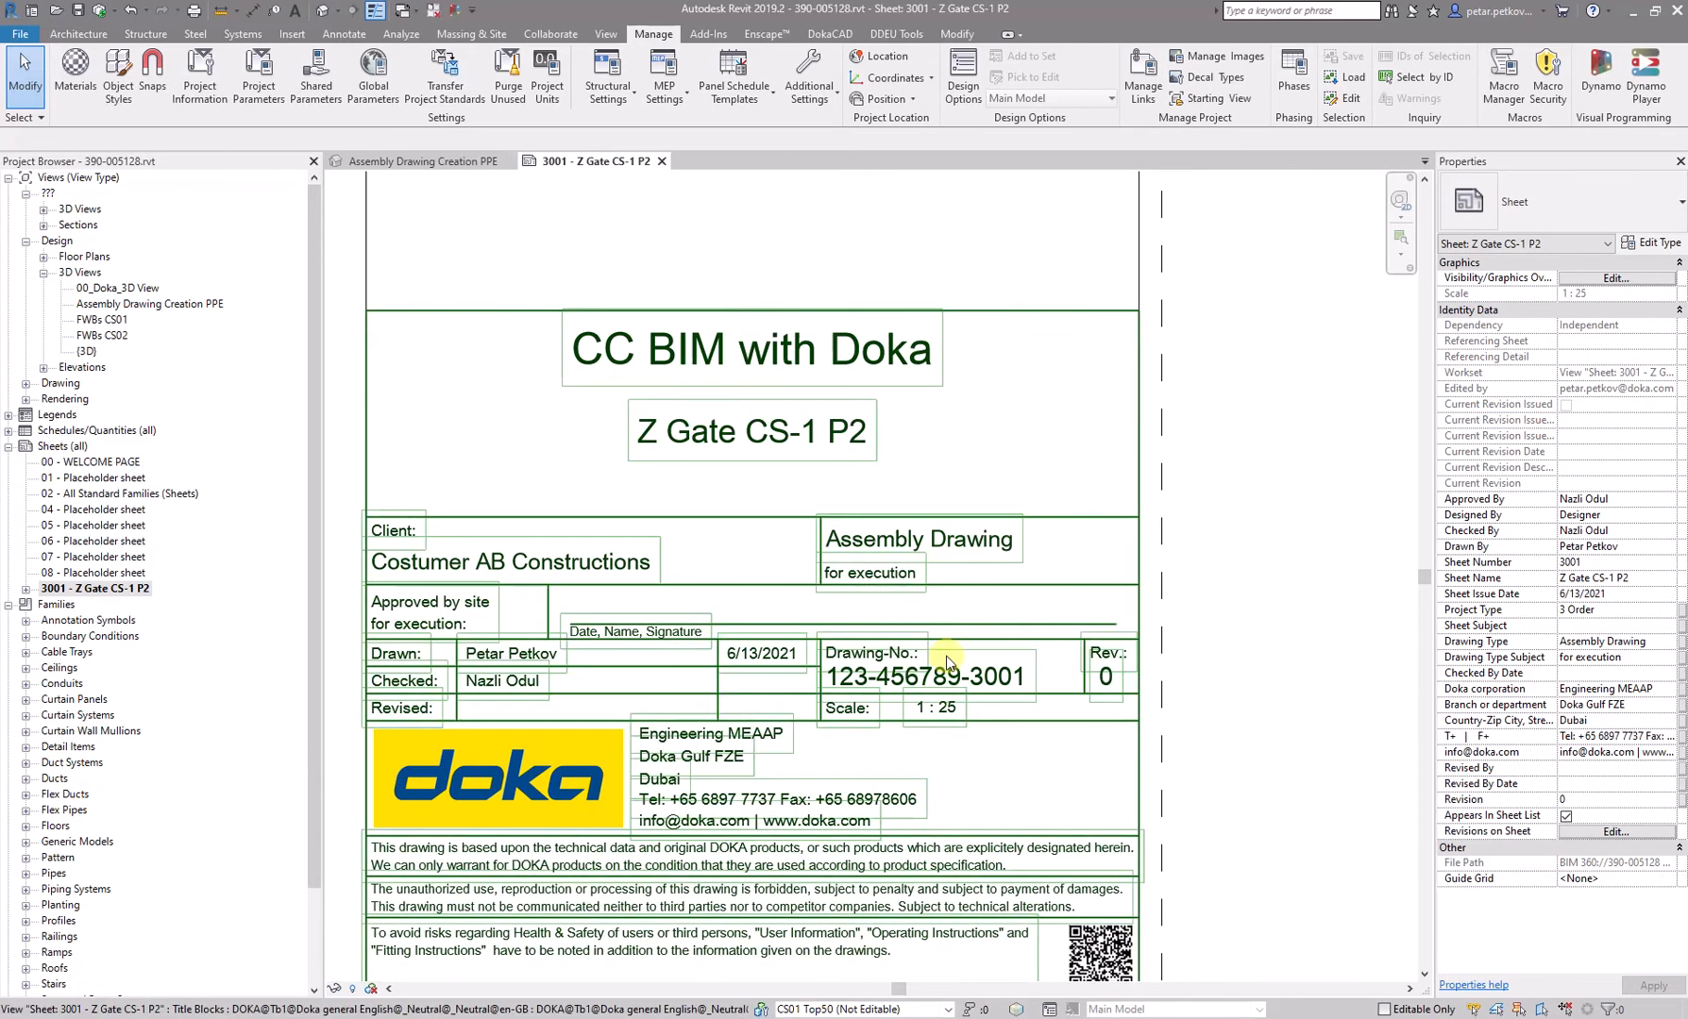
pyautogui.scroll(-10, 969, 691)
pyautogui.moveTo(1145, 587)
pyautogui.mouseDown(button='middle')
pyautogui.moveTo(1206, 620)
pyautogui.moveTo(1269, 701)
pyautogui.mouseUp(button='middle')
pyautogui.moveTo(1323, 505); pyautogui.dragTo(1453, 627, button='middle')
pyautogui.moveTo(716, 252)
pyautogui.mouseDown(button='middle')
pyautogui.moveTo(716, 289)
pyautogui.moveTo(669, 263)
pyautogui.mouseUp(button='middle')
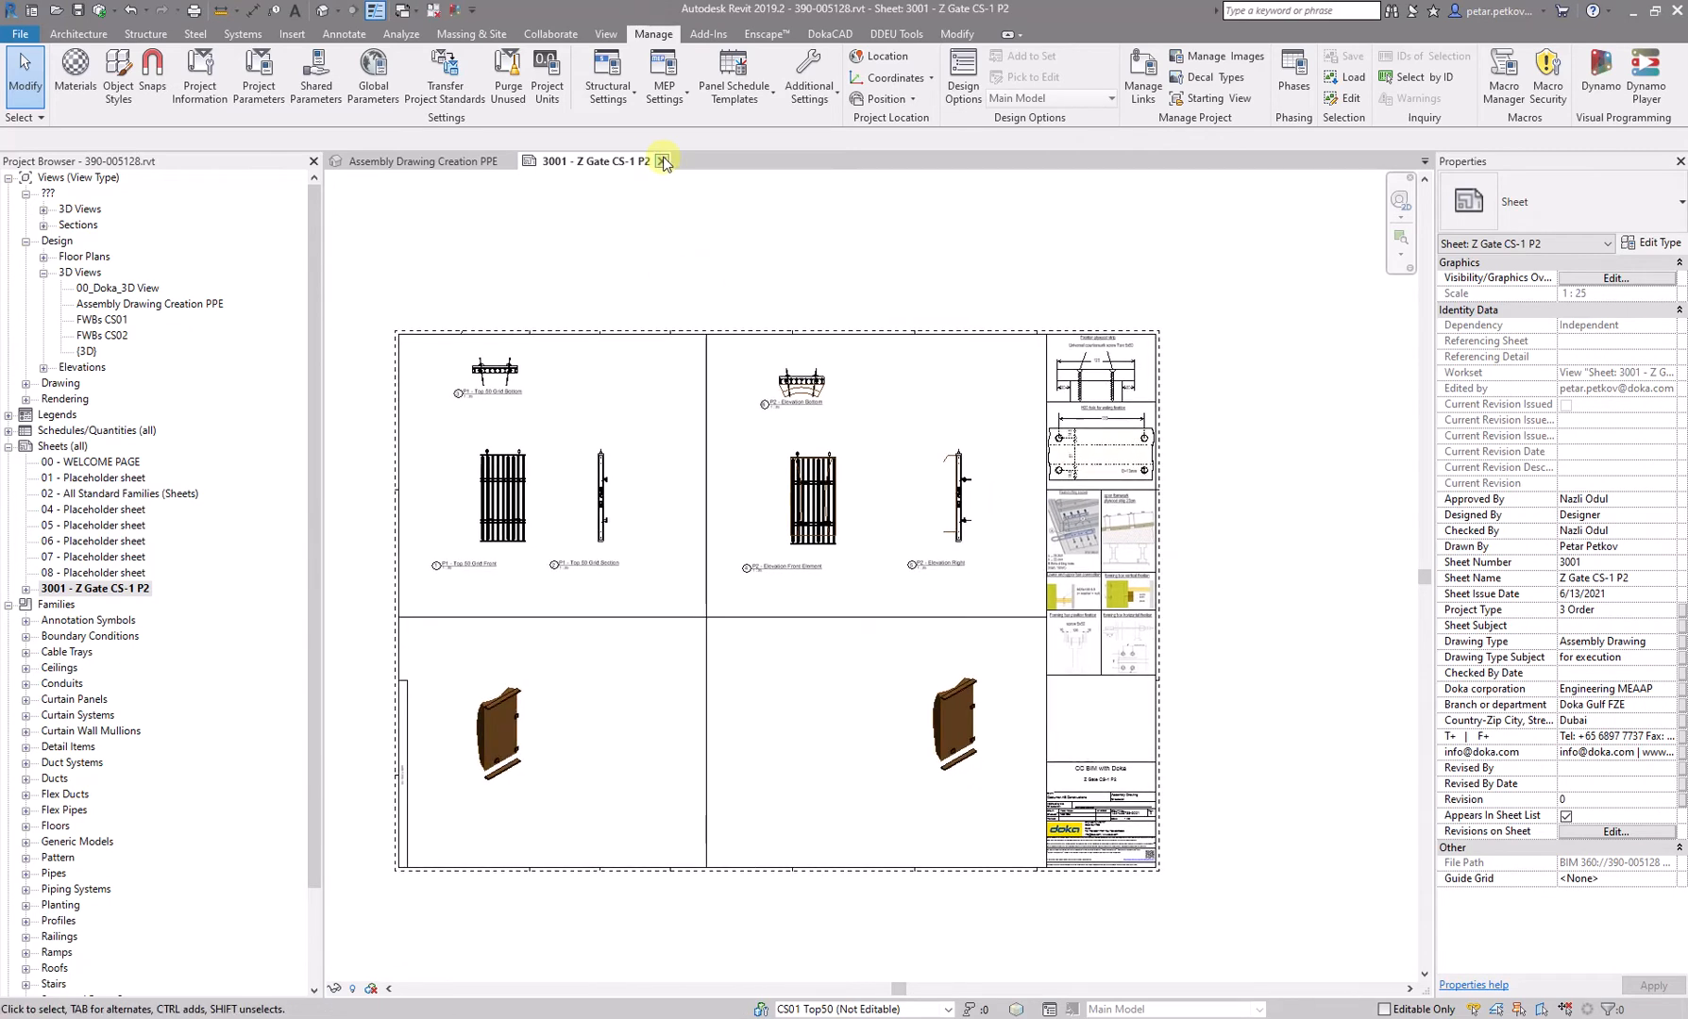
pyautogui.click(662, 161)
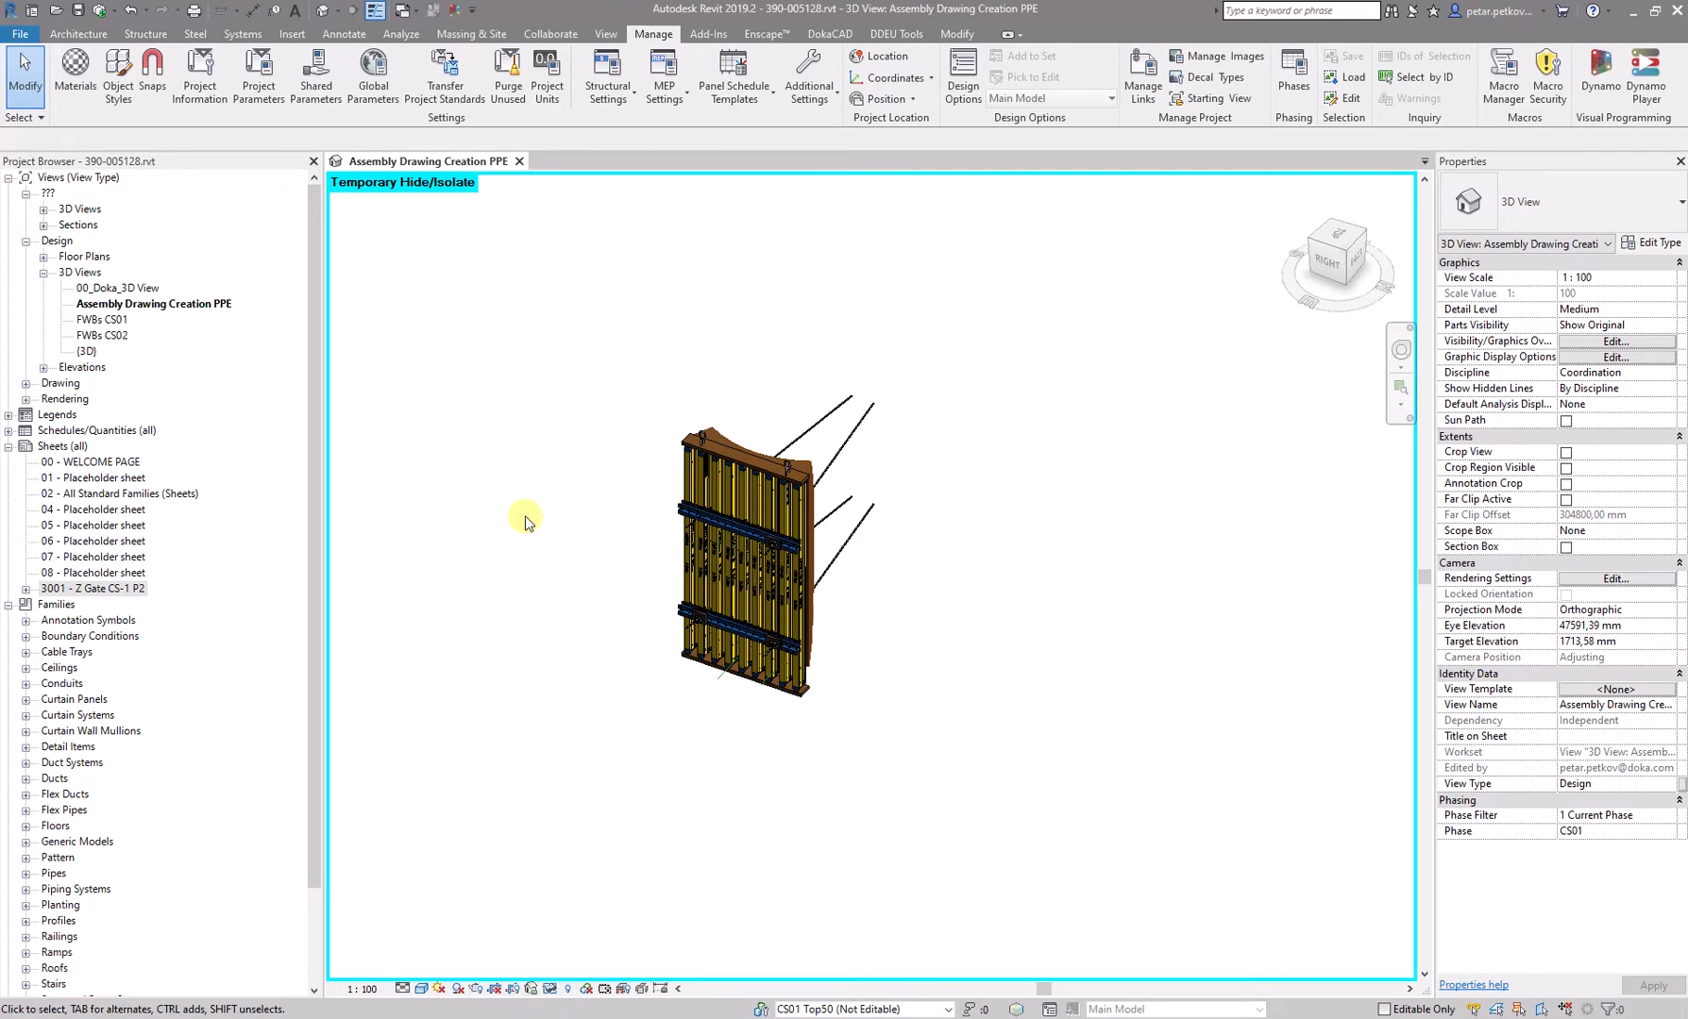
# - Reset the temporary isolation in the Assembly Drawing Creation PPE view and isolate the elements of two adjacent formwork panels
pyautogui.press('h')
pyautogui.press('r')
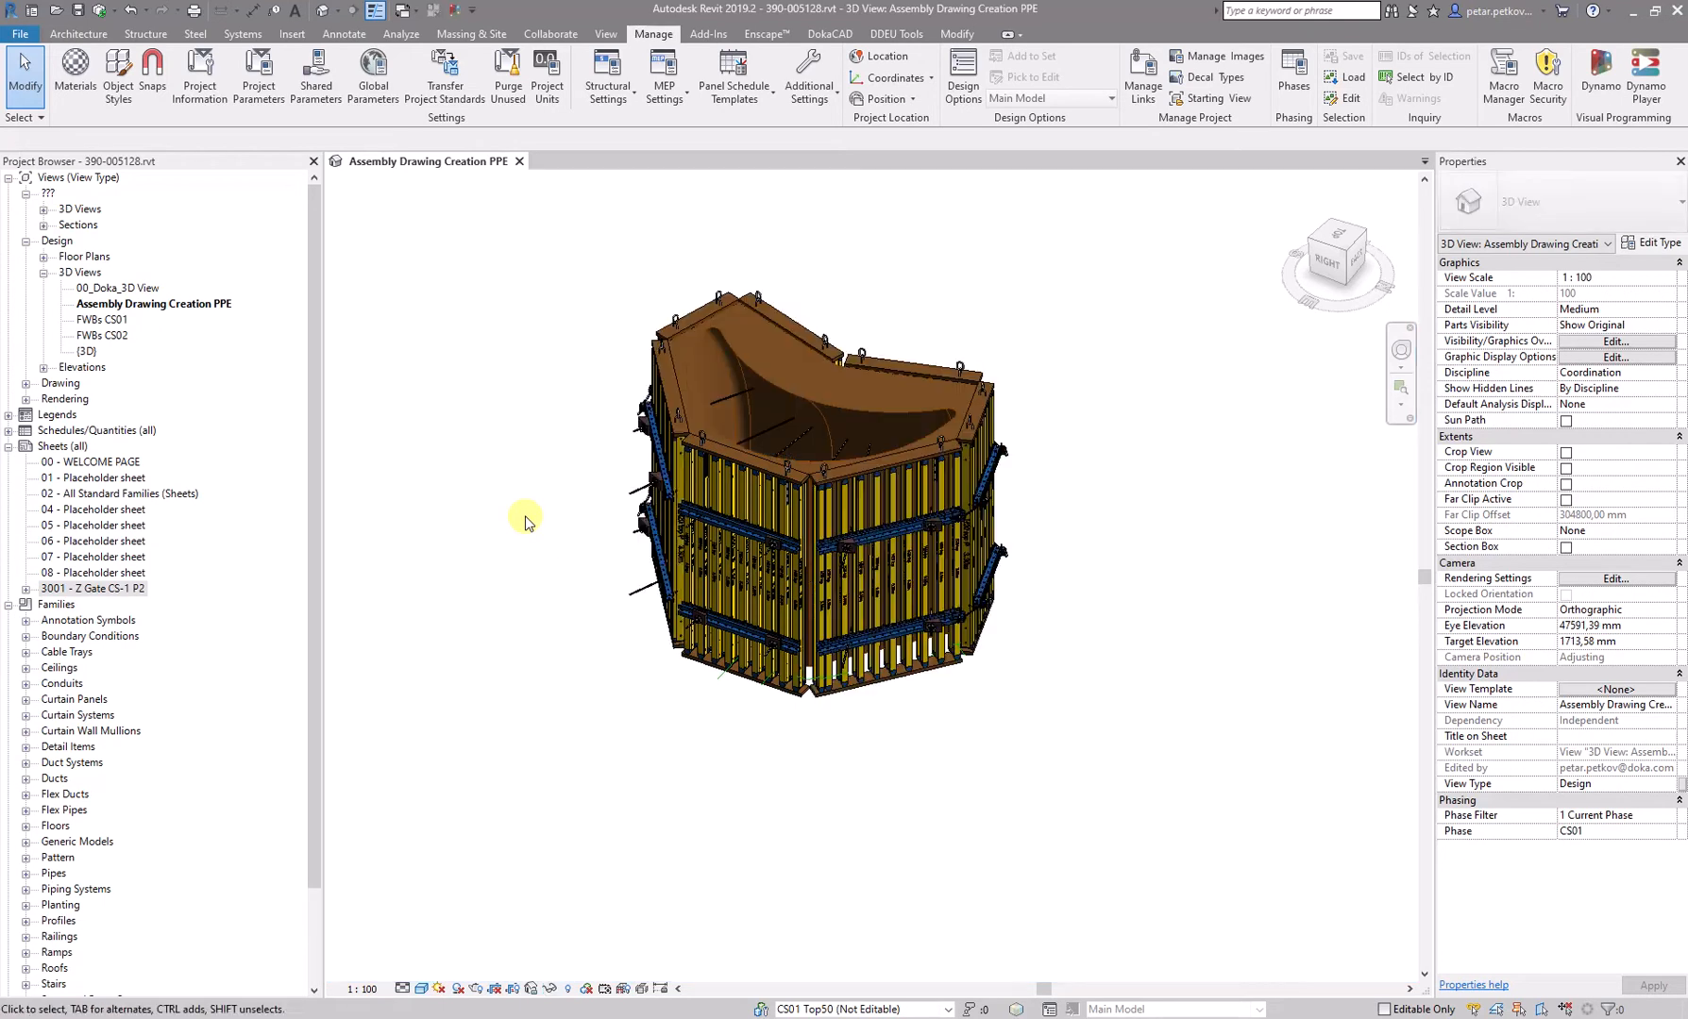
pyautogui.keyDown('shift'); pyautogui.moveTo(589, 832); pyautogui.dragTo(708, 736, button='middle'); pyautogui.keyUp('shift')
pyautogui.moveTo(789, 733); pyautogui.dragTo(682, 515)
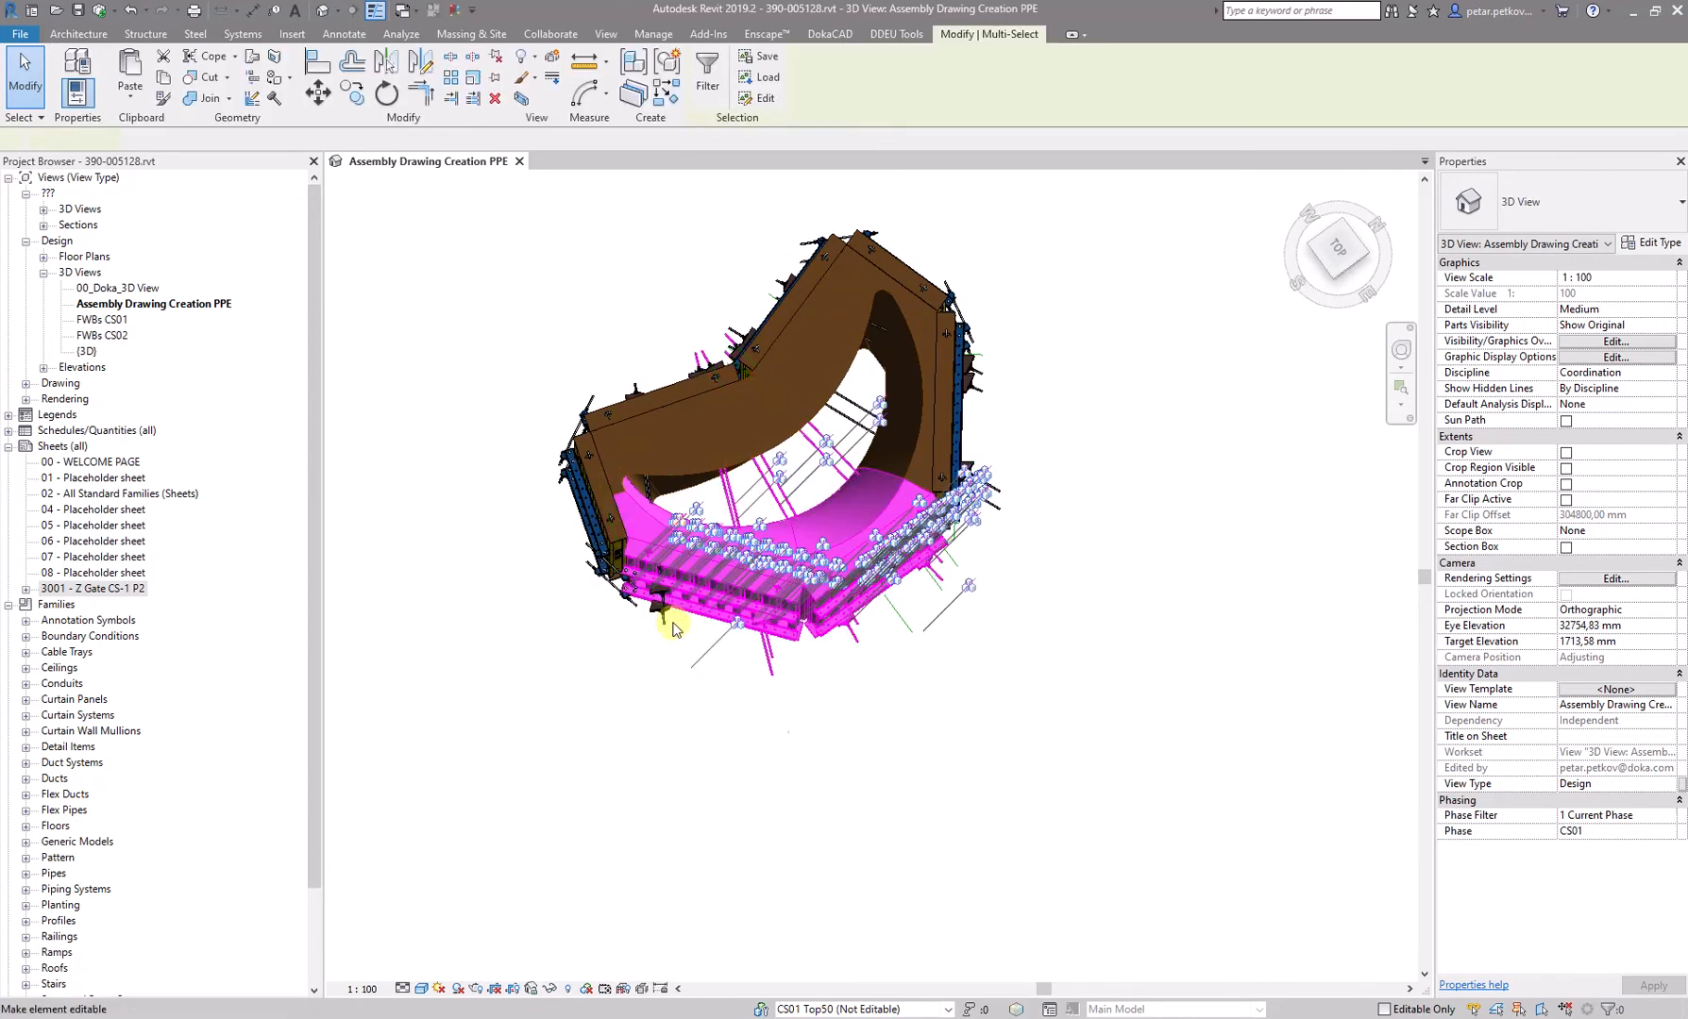
pyautogui.moveTo(789, 733); pyautogui.dragTo(659, 520)
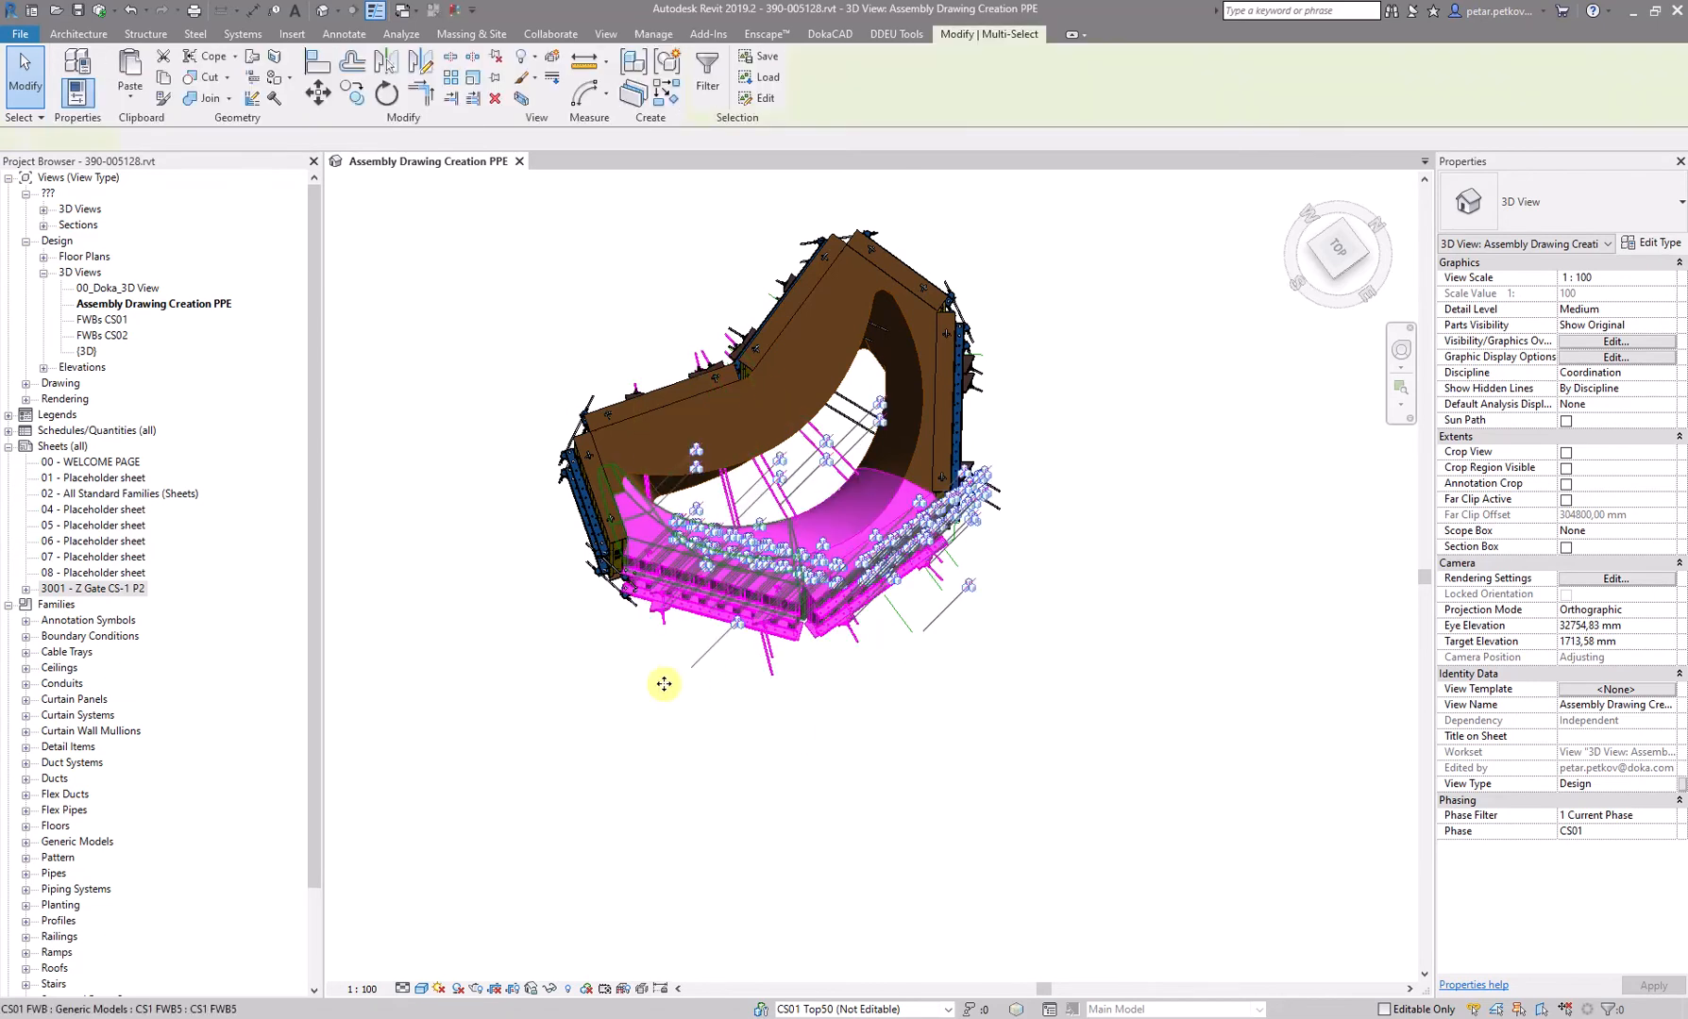
pyautogui.click(532, 990)
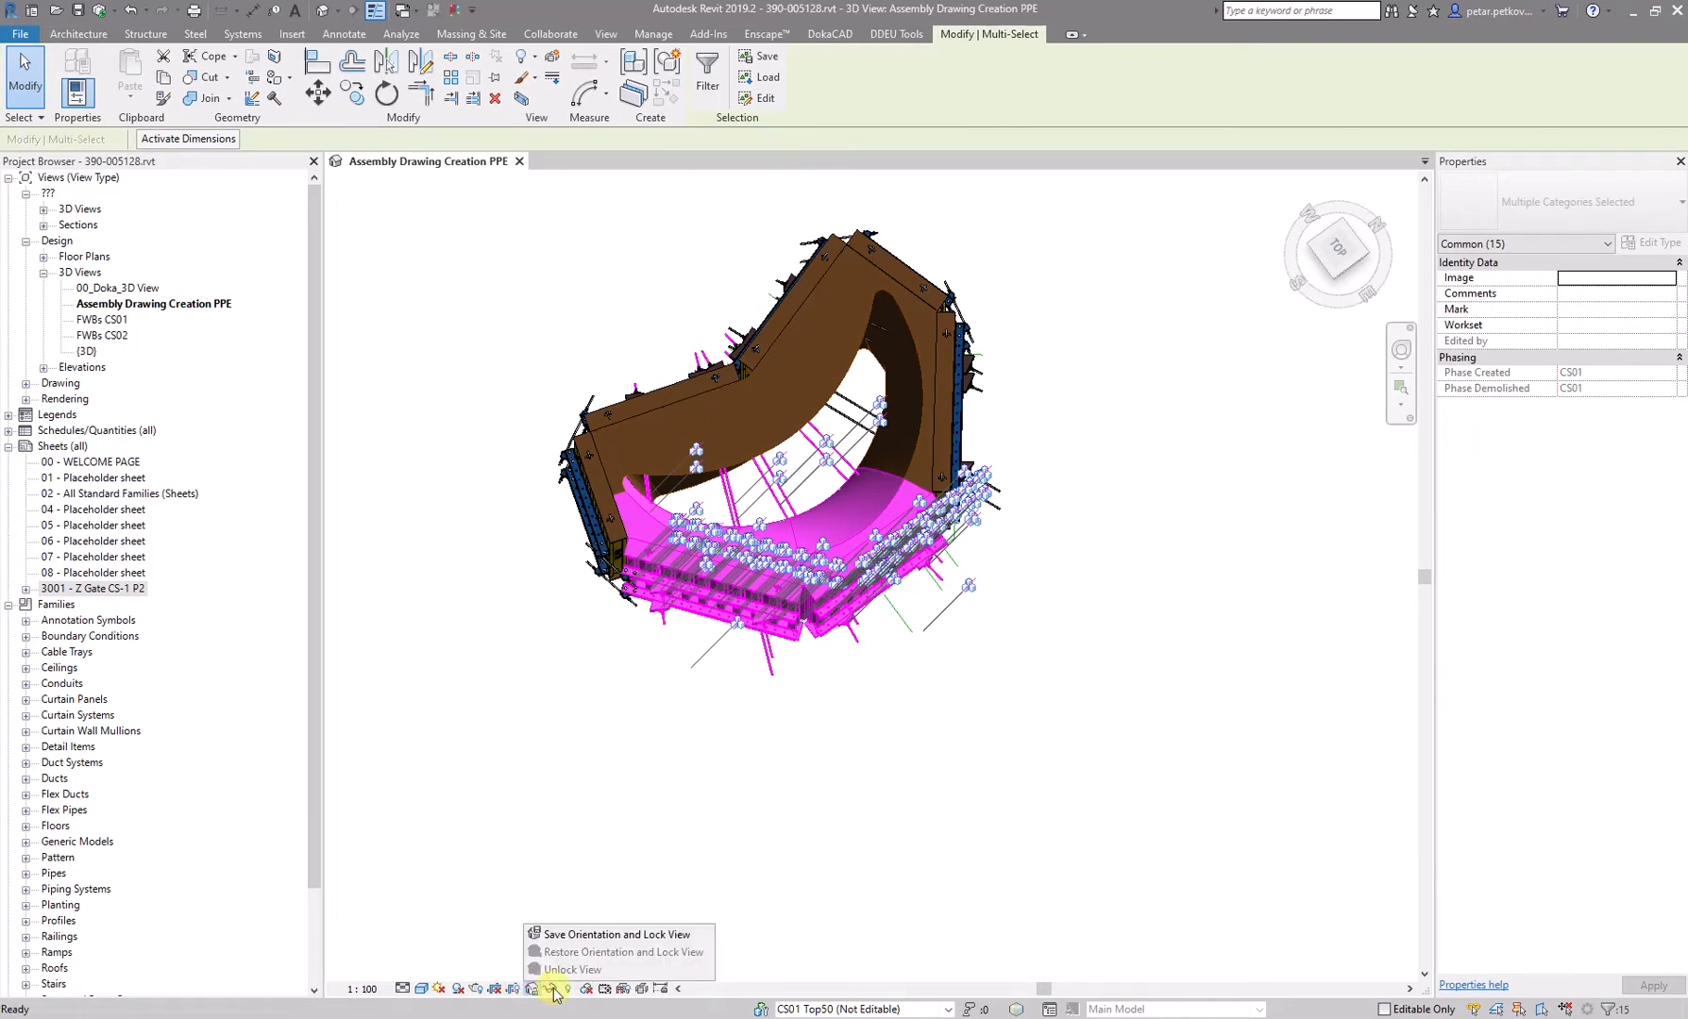
pyautogui.press('Escape')
pyautogui.click(552, 990)
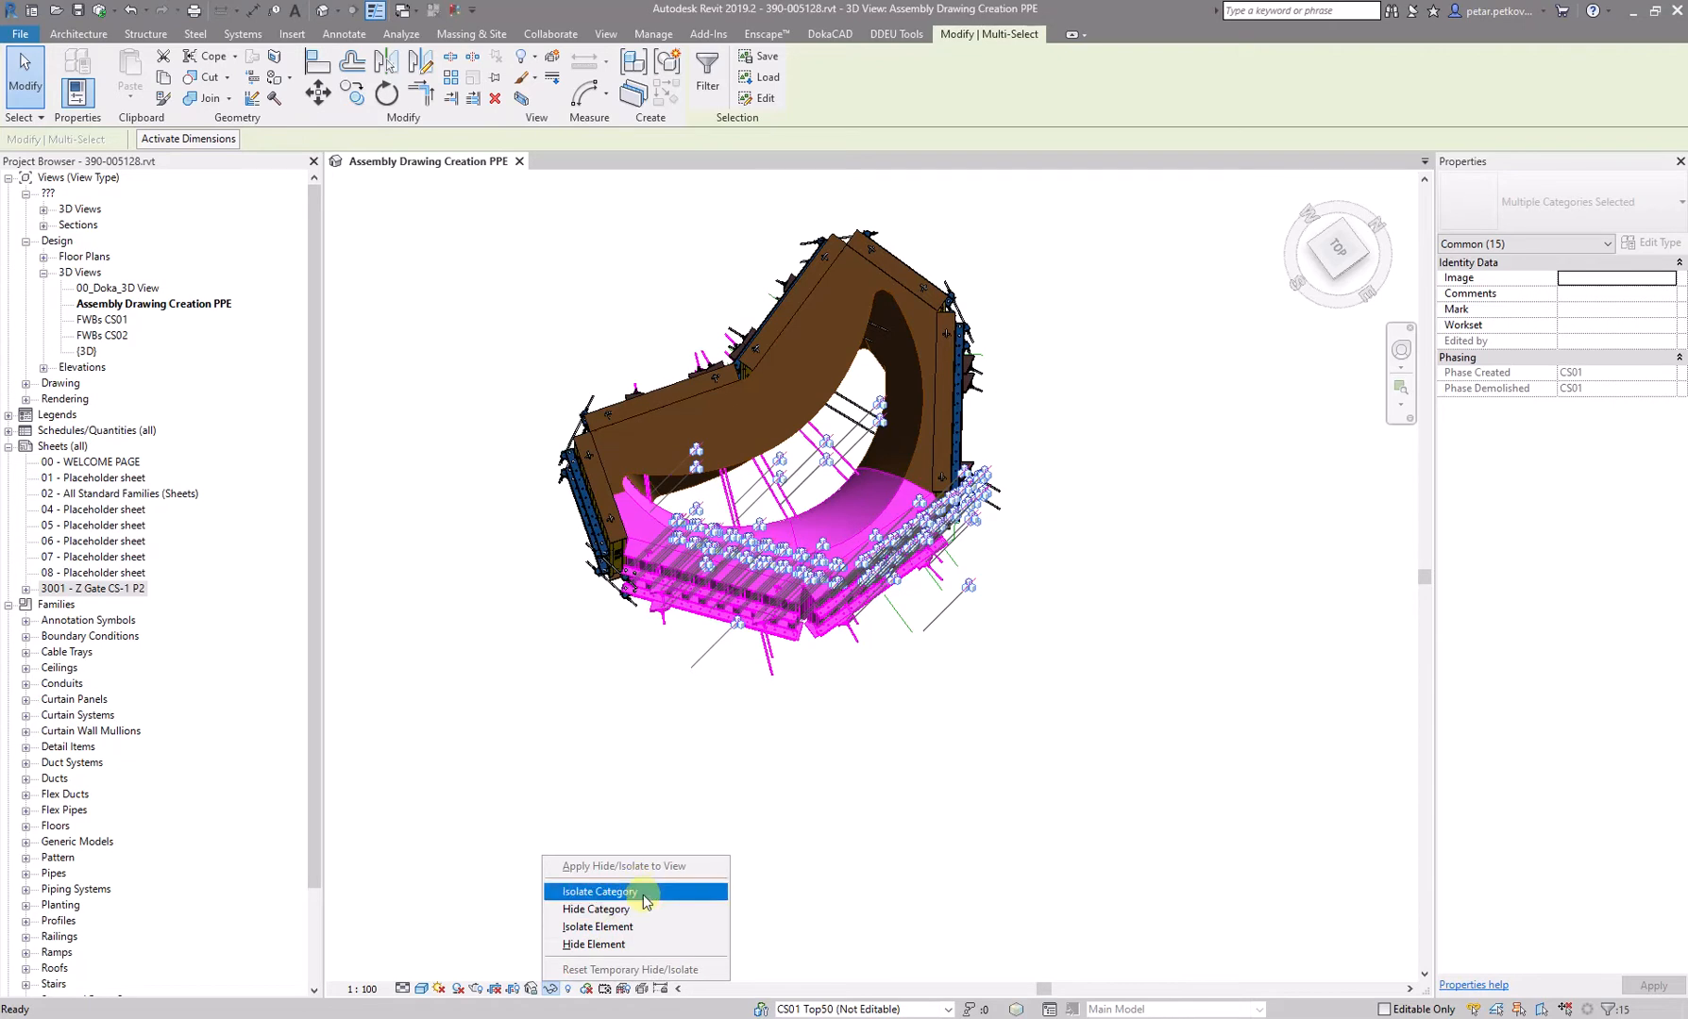
pyautogui.click(641, 927)
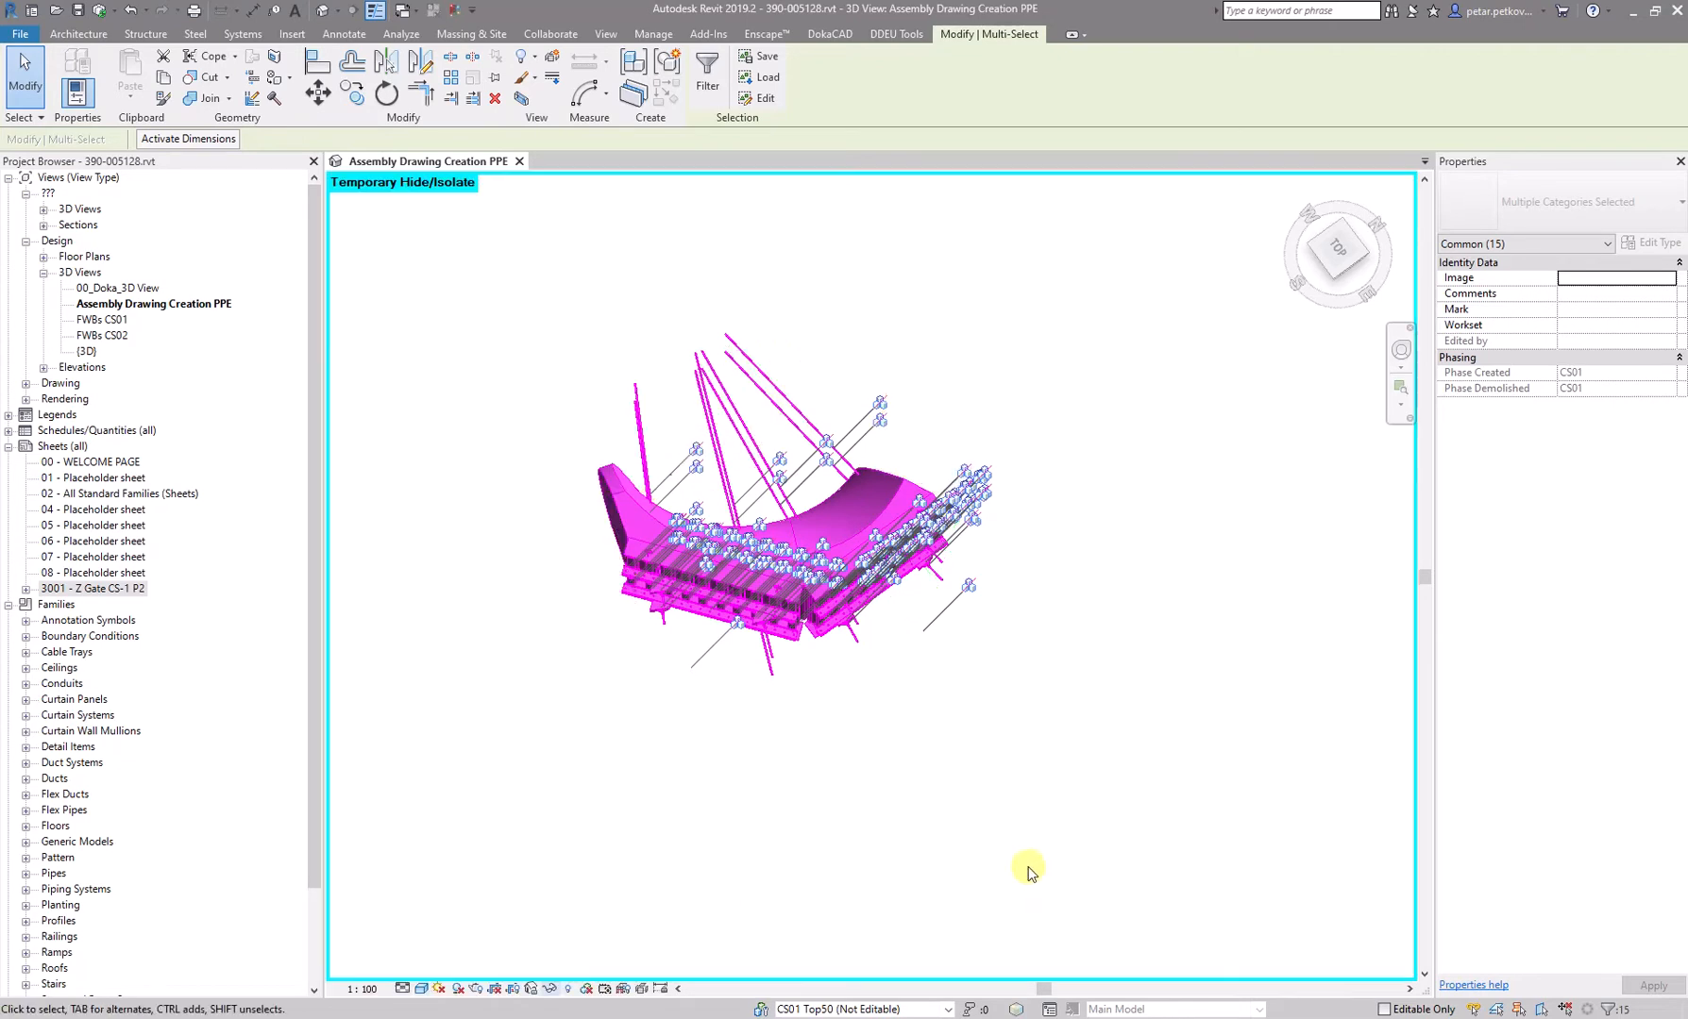
# - Temporarily hide the elements of one of the two isolated panels, leaving a single panel with its formwork box
pyautogui.click(894, 752)
pyautogui.keyDown('shift'); pyautogui.moveTo(938, 802); pyautogui.dragTo(825, 802, button='middle'); pyautogui.keyUp('shift')
pyautogui.moveTo(1055, 817); pyautogui.dragTo(843, 442)
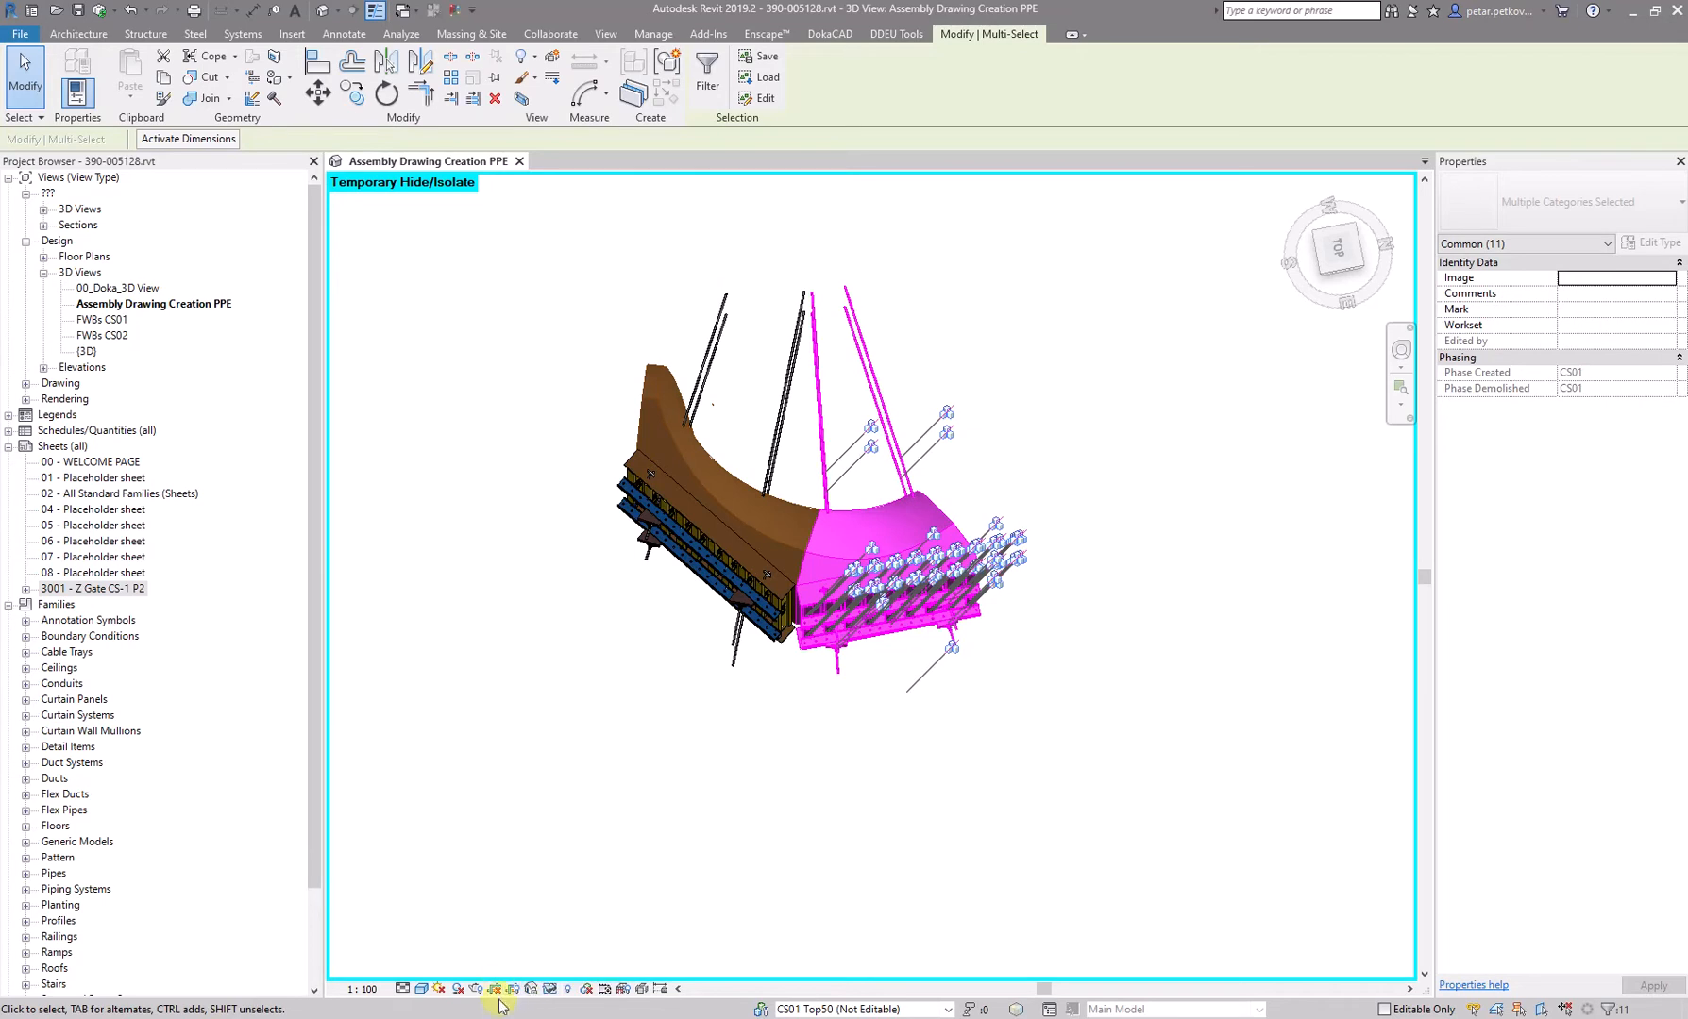
pyautogui.click(550, 989)
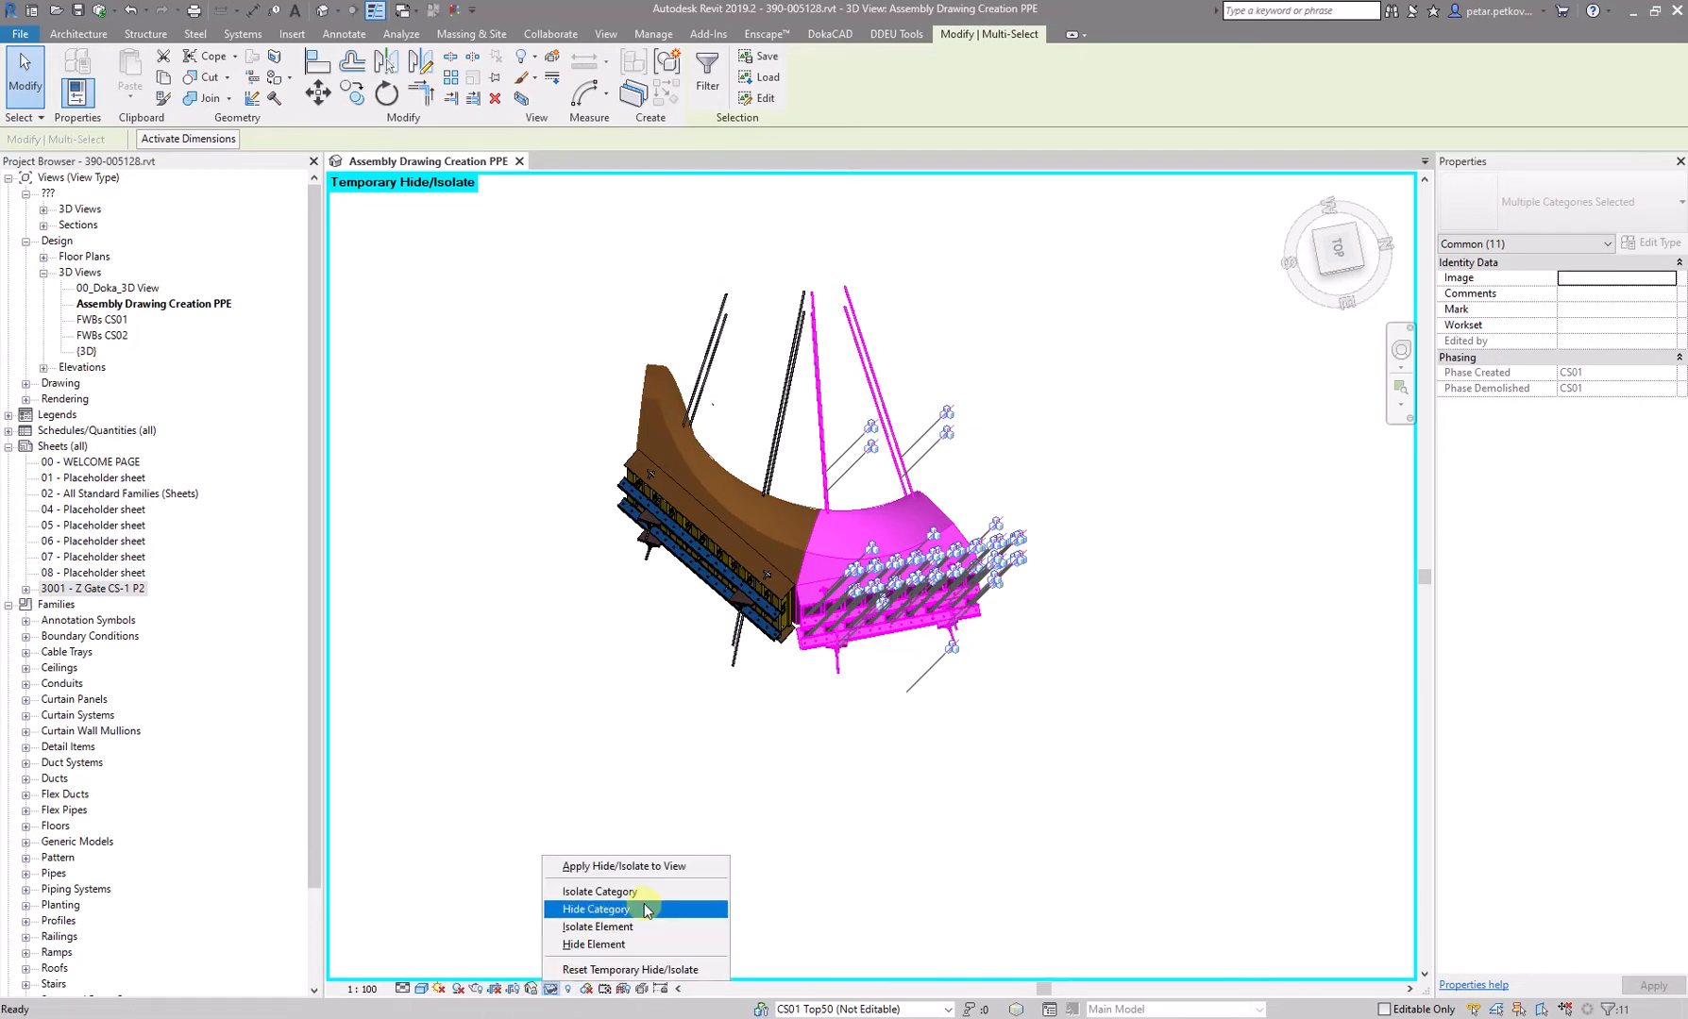
pyautogui.click(642, 945)
pyautogui.keyDown('shift'); pyautogui.moveTo(665, 713); pyautogui.dragTo(890, 681, button='middle'); pyautogui.keyUp('shift')
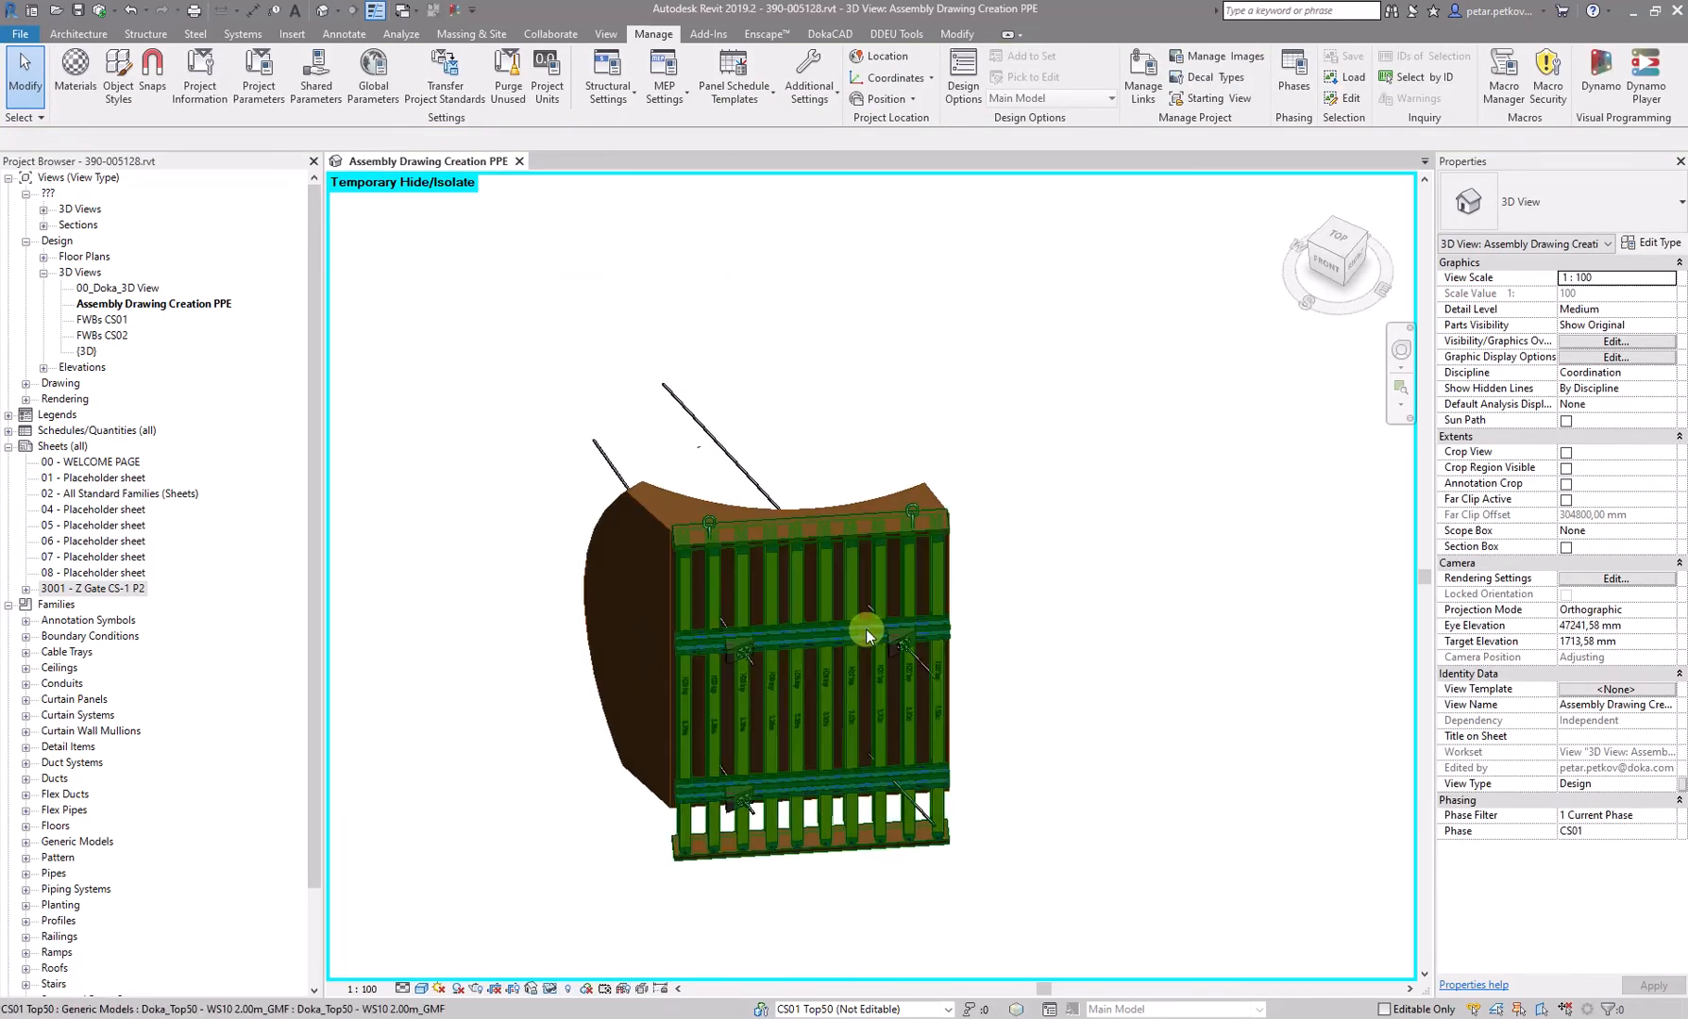
pyautogui.scroll(3, 689, 477)
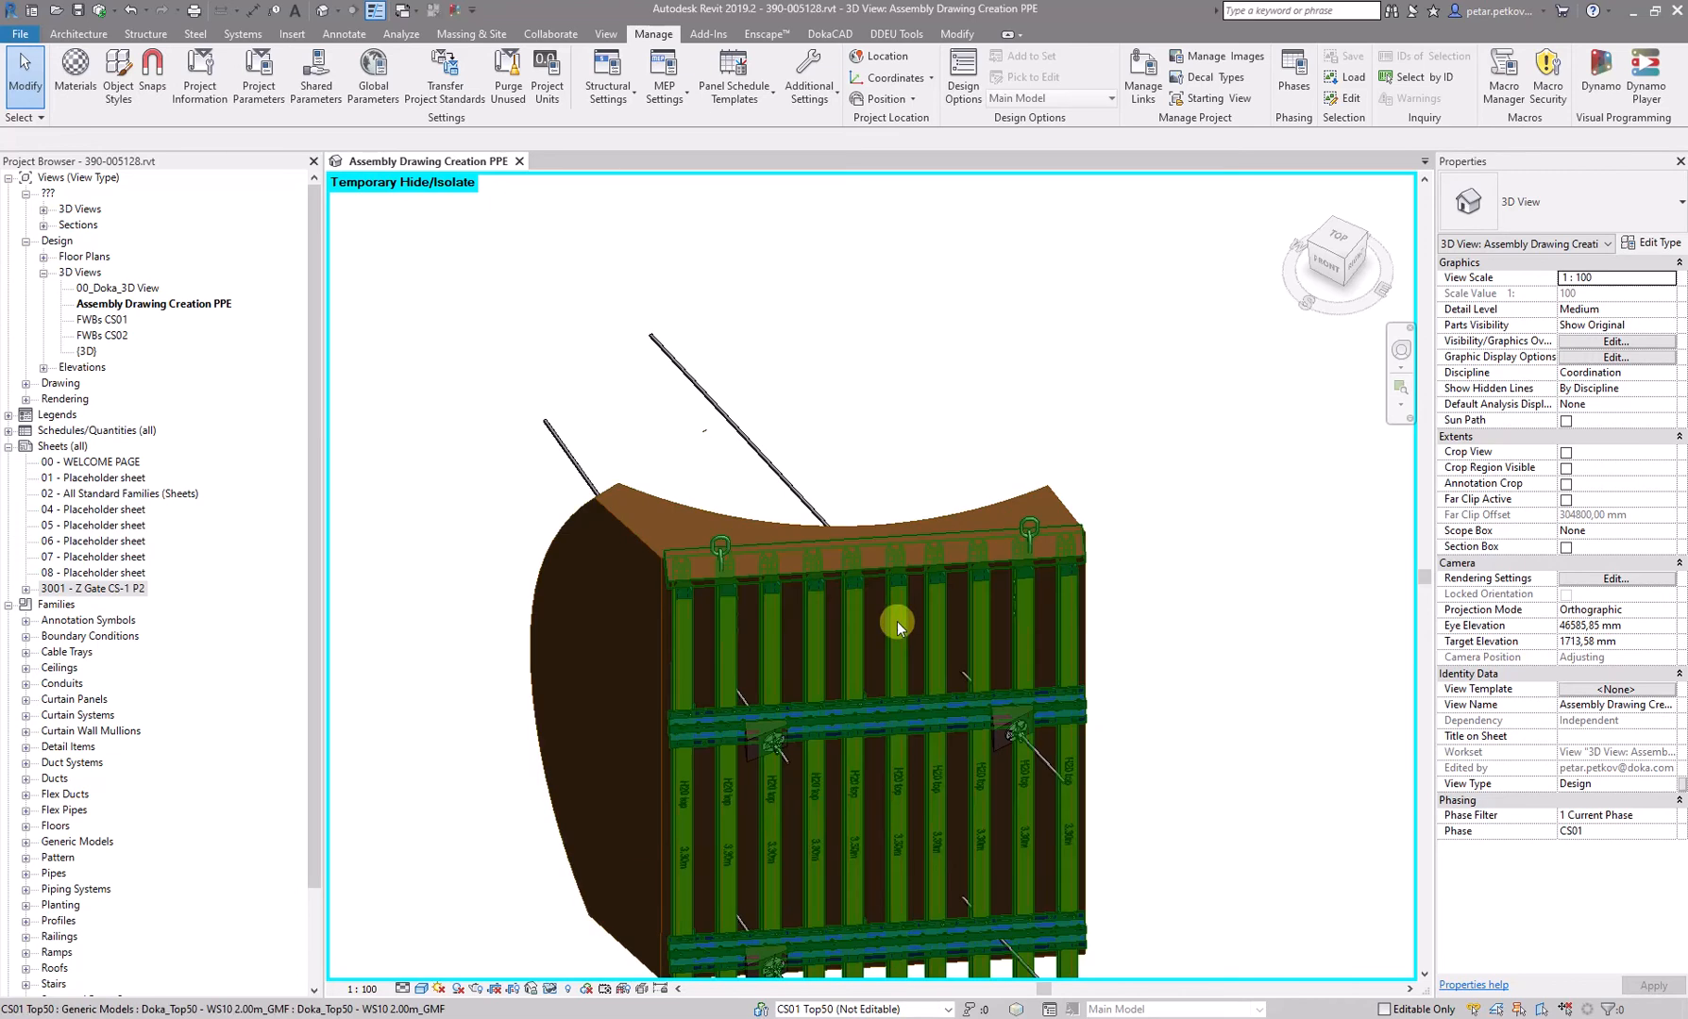
pyautogui.scroll(-2, 837, 670)
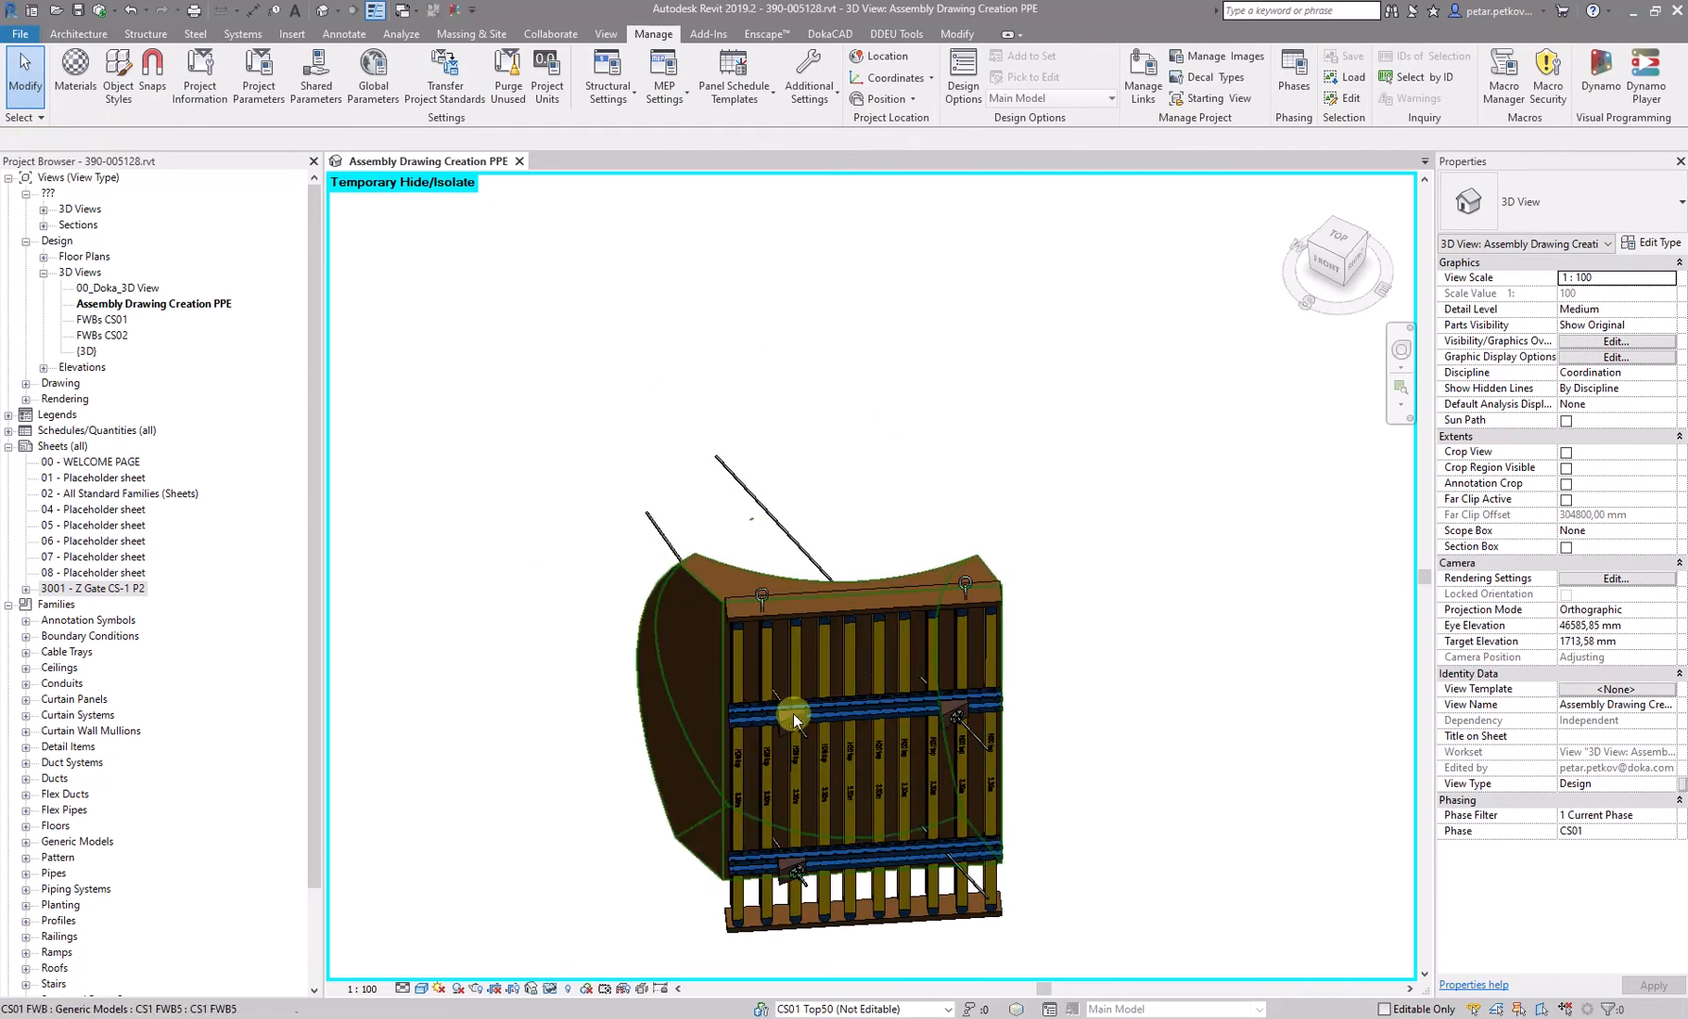
pyautogui.moveTo(1124, 446); pyautogui.dragTo(1069, 365, button='middle')
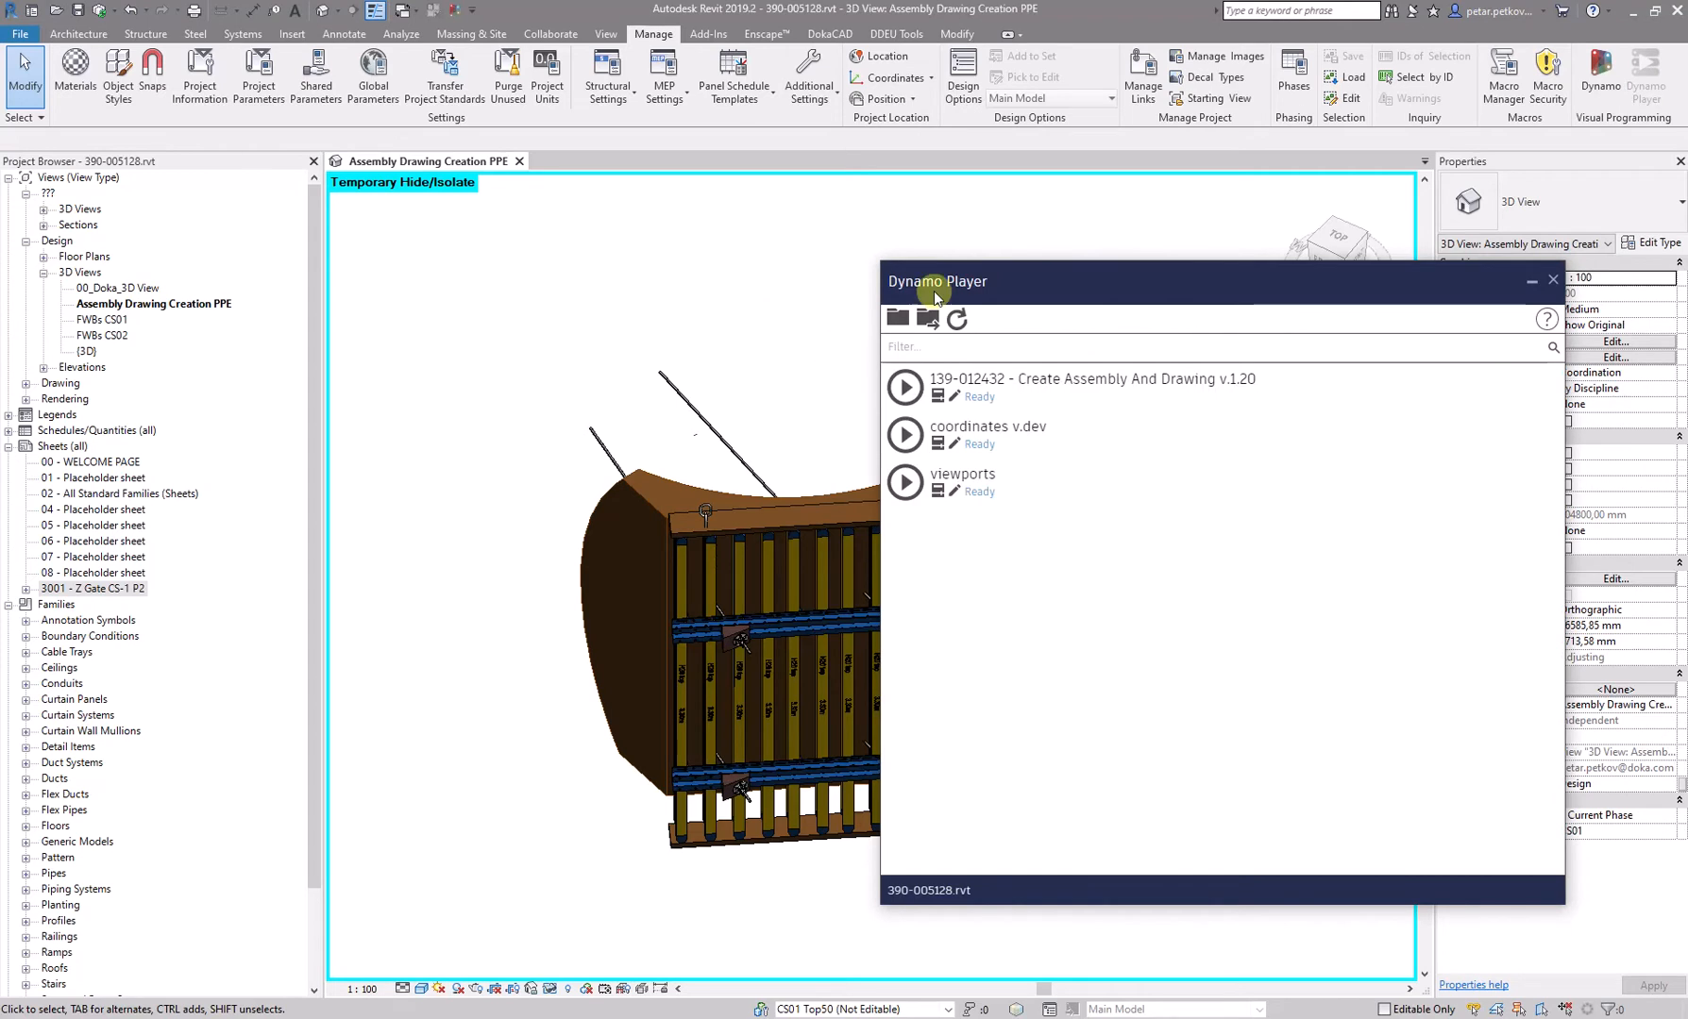
# - Load the 390-005128 - Create Assembly And Drawing script folder from My Scripts into Dynamo Player
pyautogui.moveTo(1120, 282); pyautogui.dragTo(840, 288)
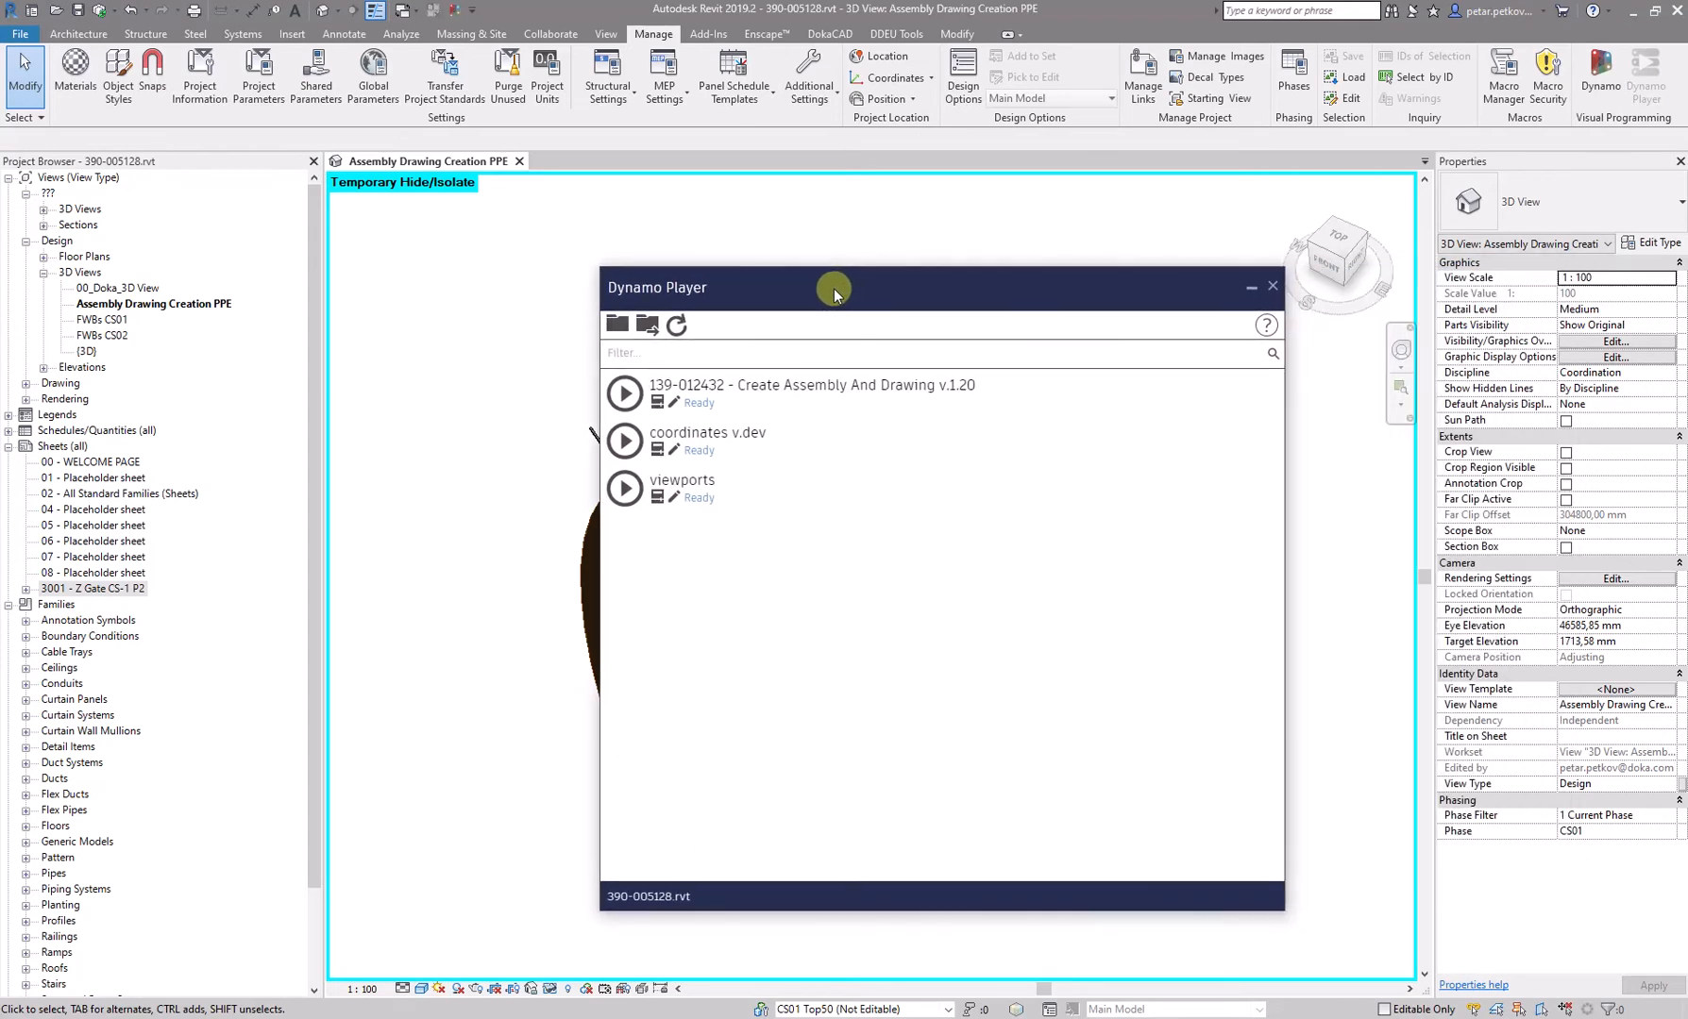
pyautogui.click(623, 323)
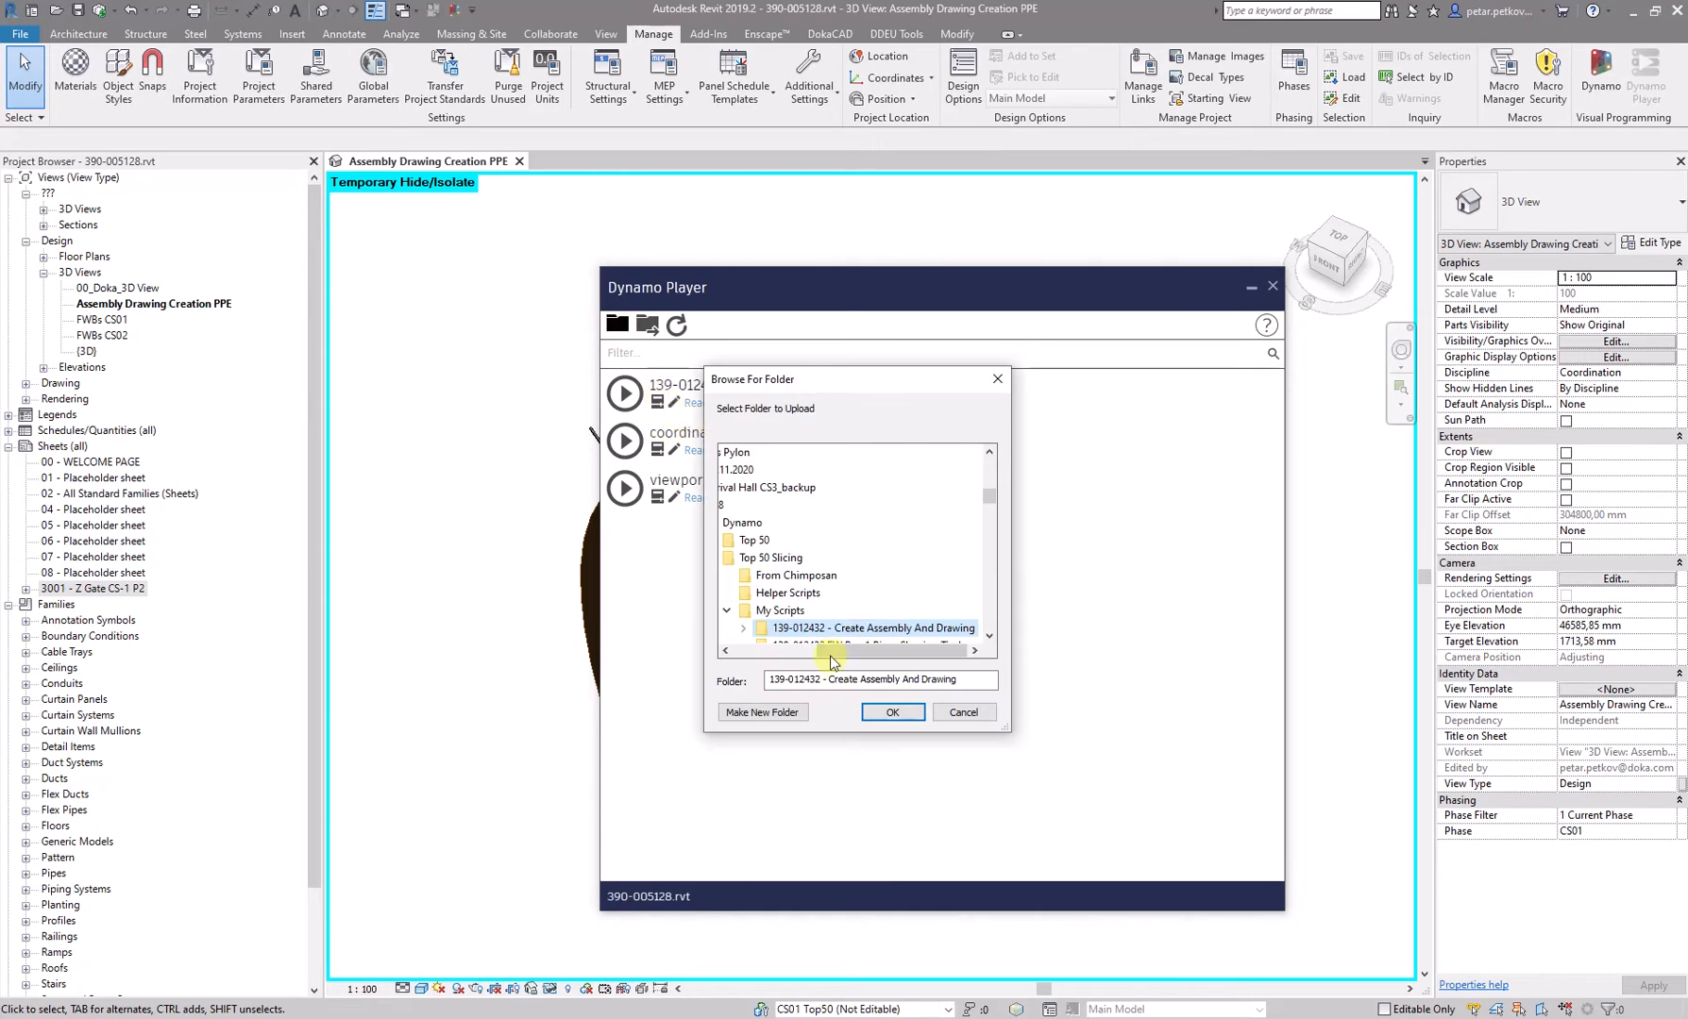
pyautogui.moveTo(840, 657); pyautogui.dragTo(817, 658)
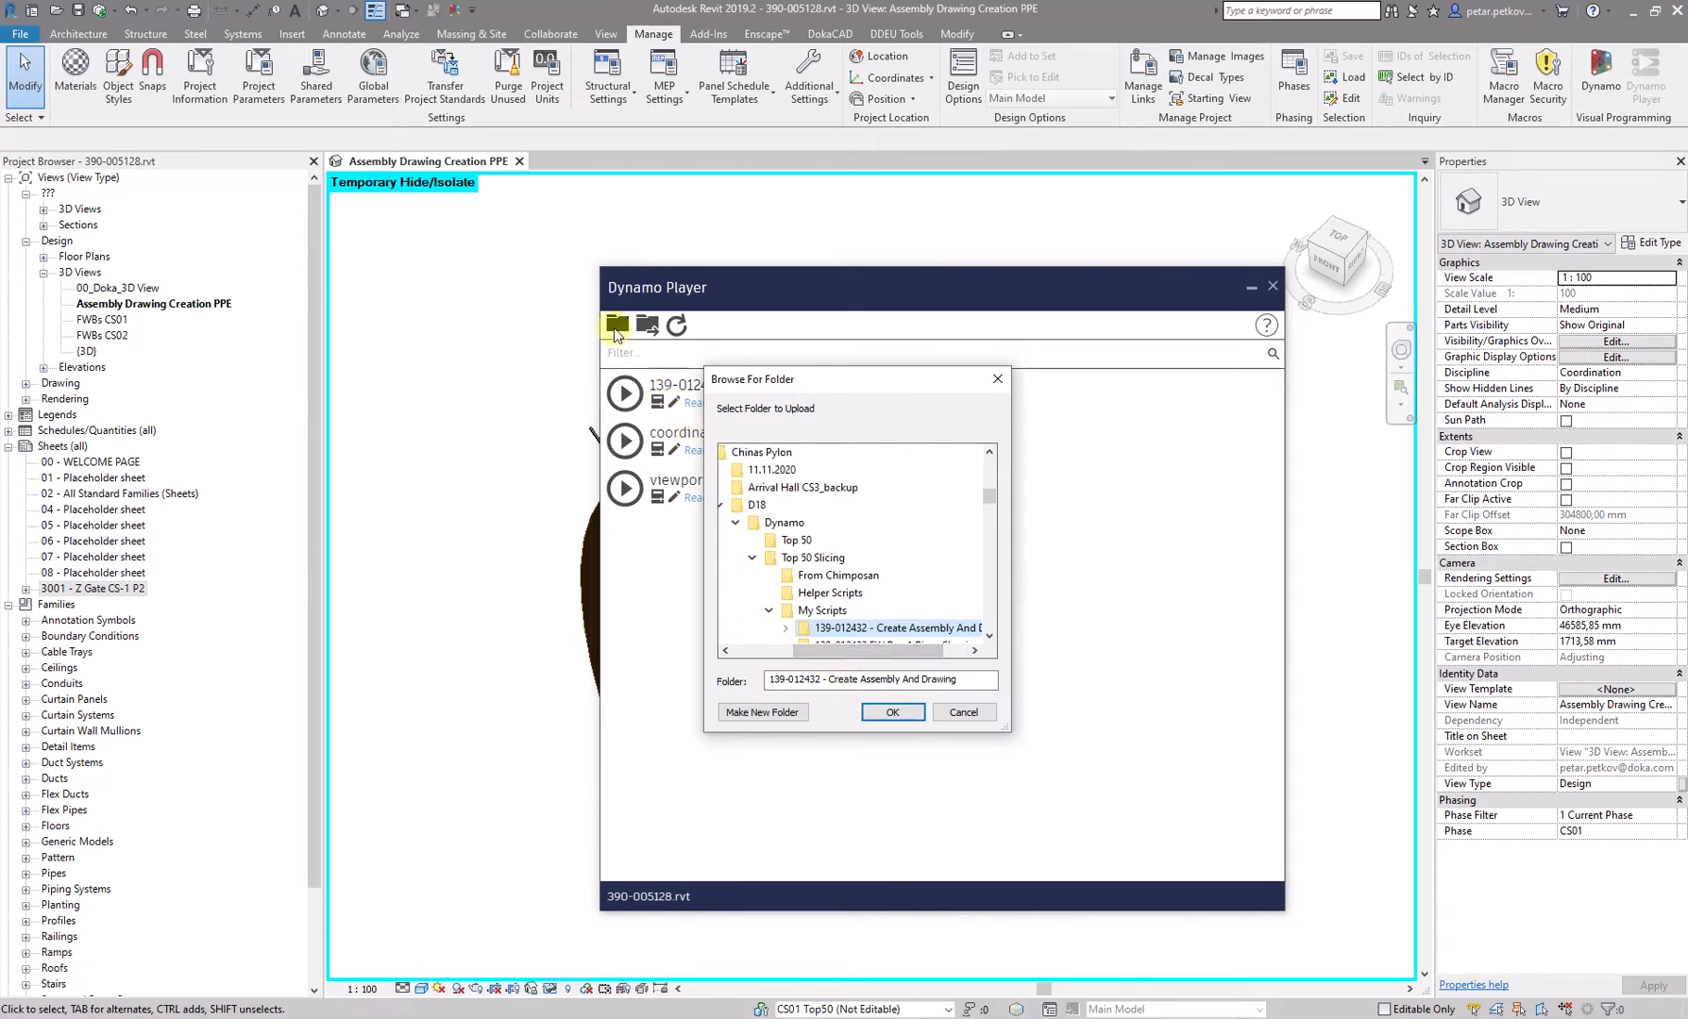
pyautogui.scroll(-3, 822, 614)
pyautogui.click(845, 540)
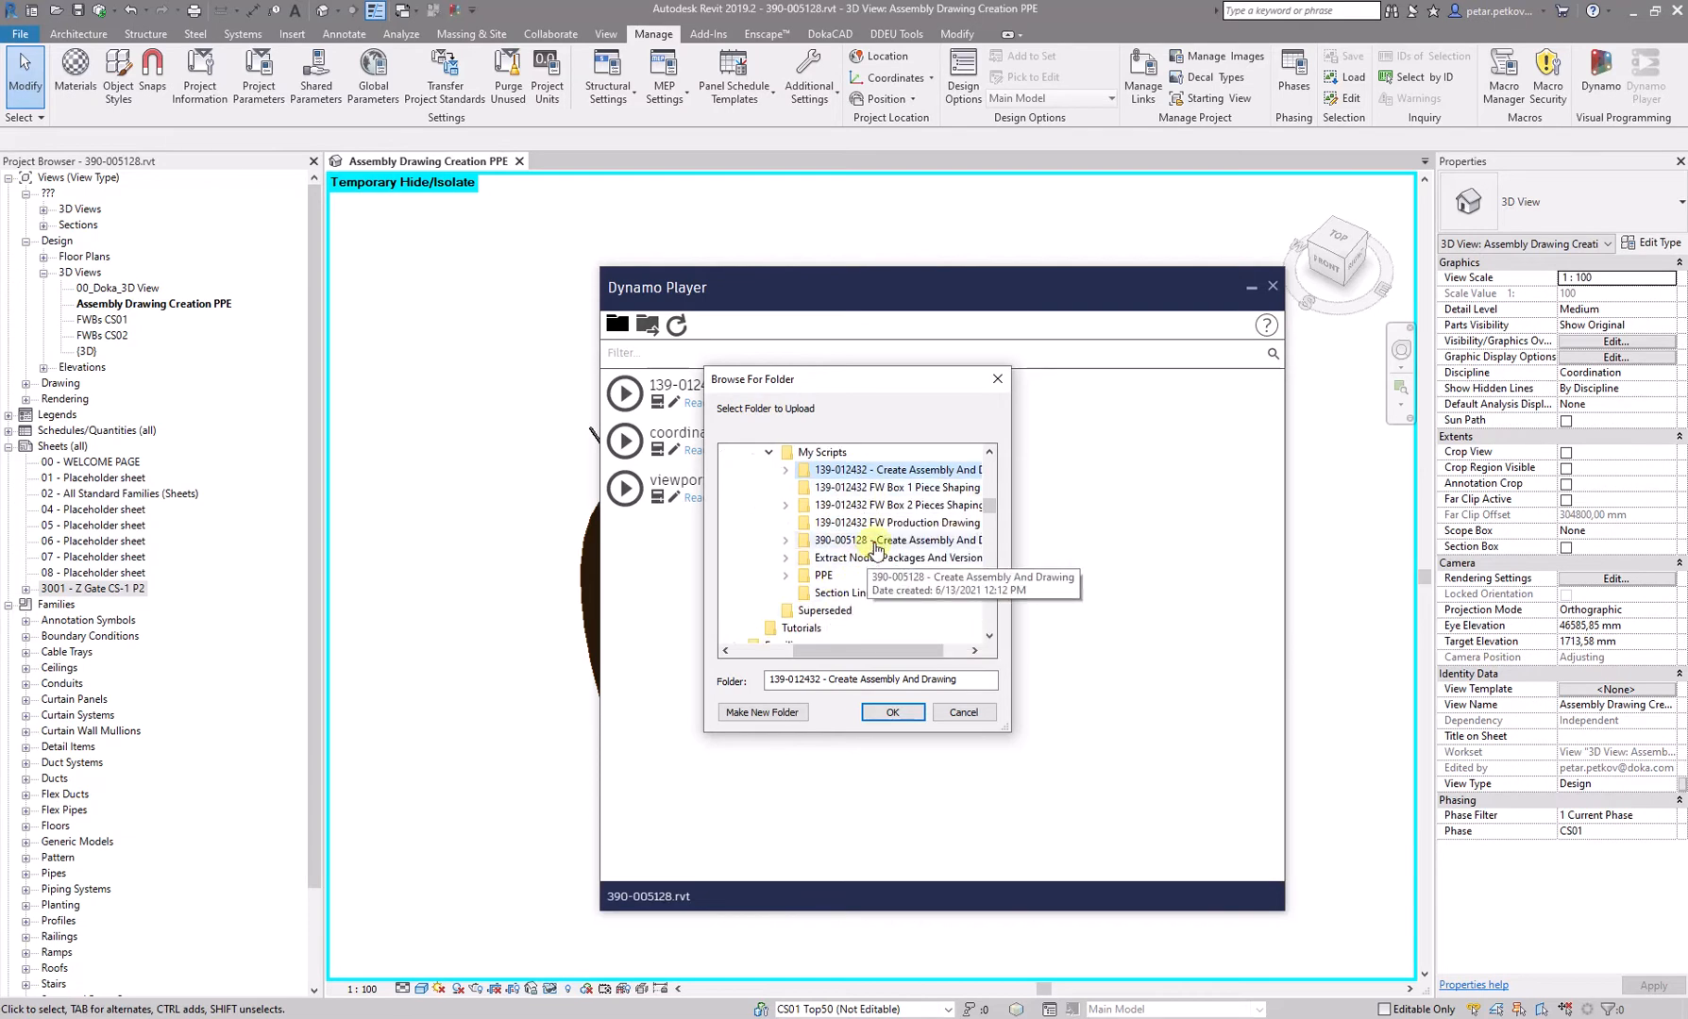
pyautogui.click(892, 712)
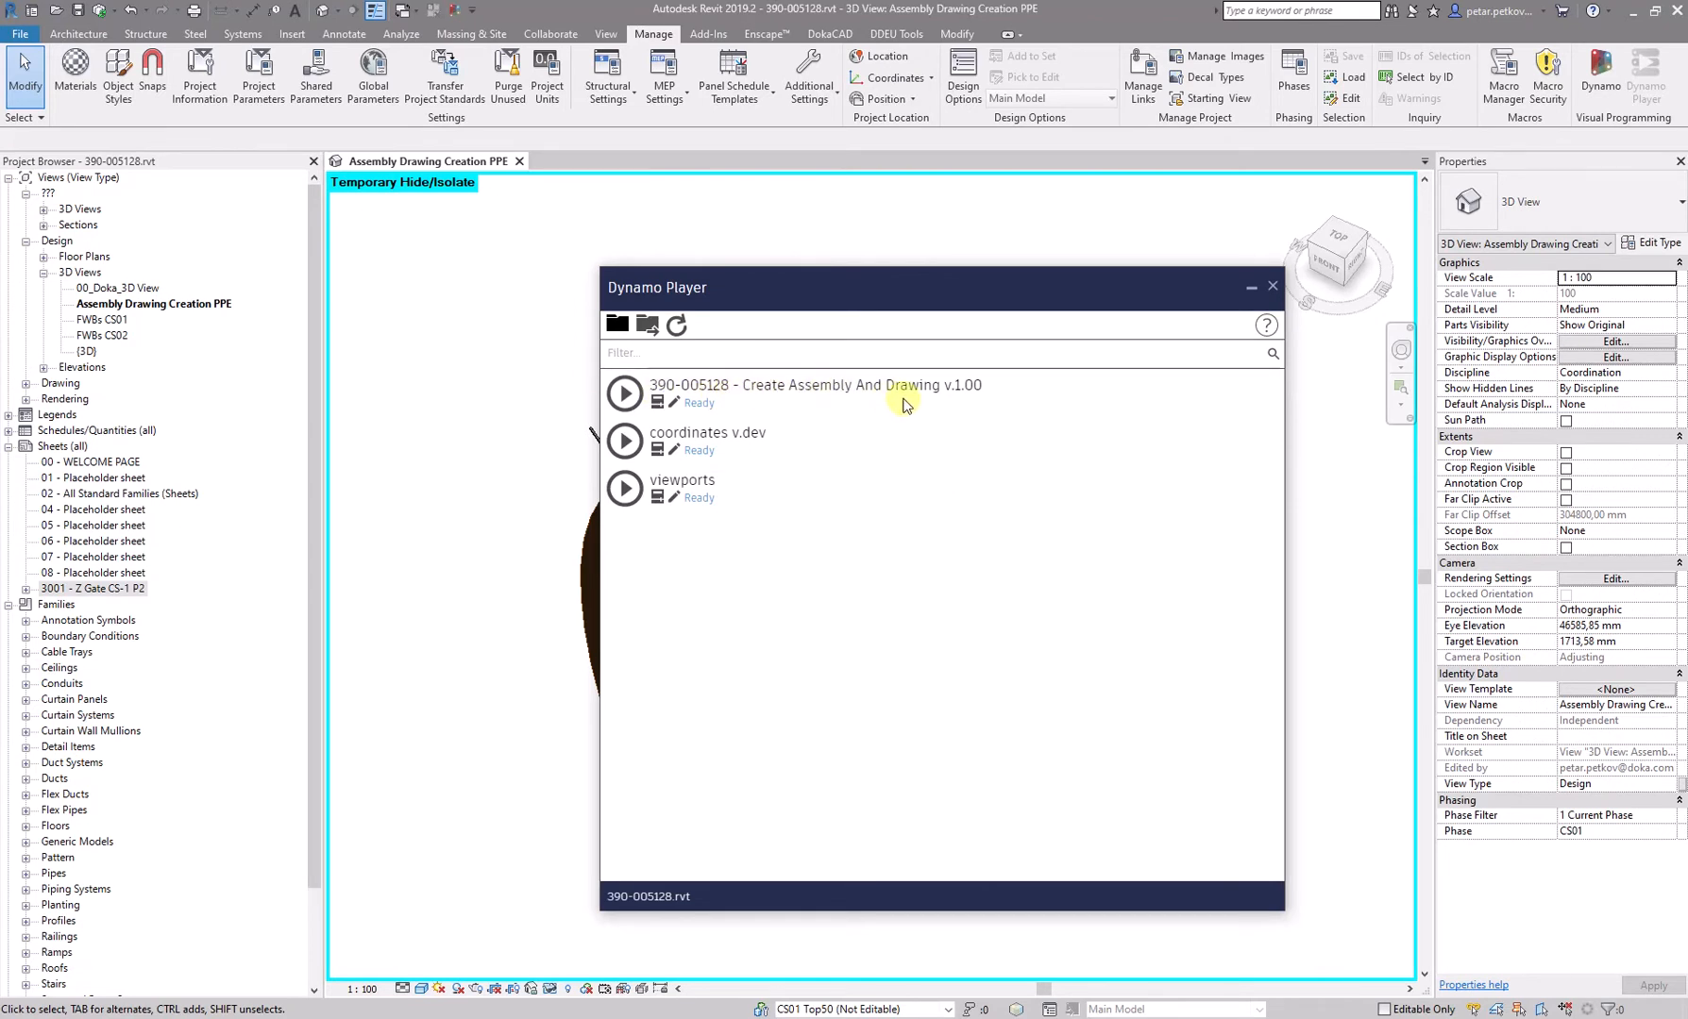
# - Examine the inputs of the 390-005128 - Create Assembly And Drawing v.1.00 script and close Dynamo Player
pyautogui.click(672, 404)
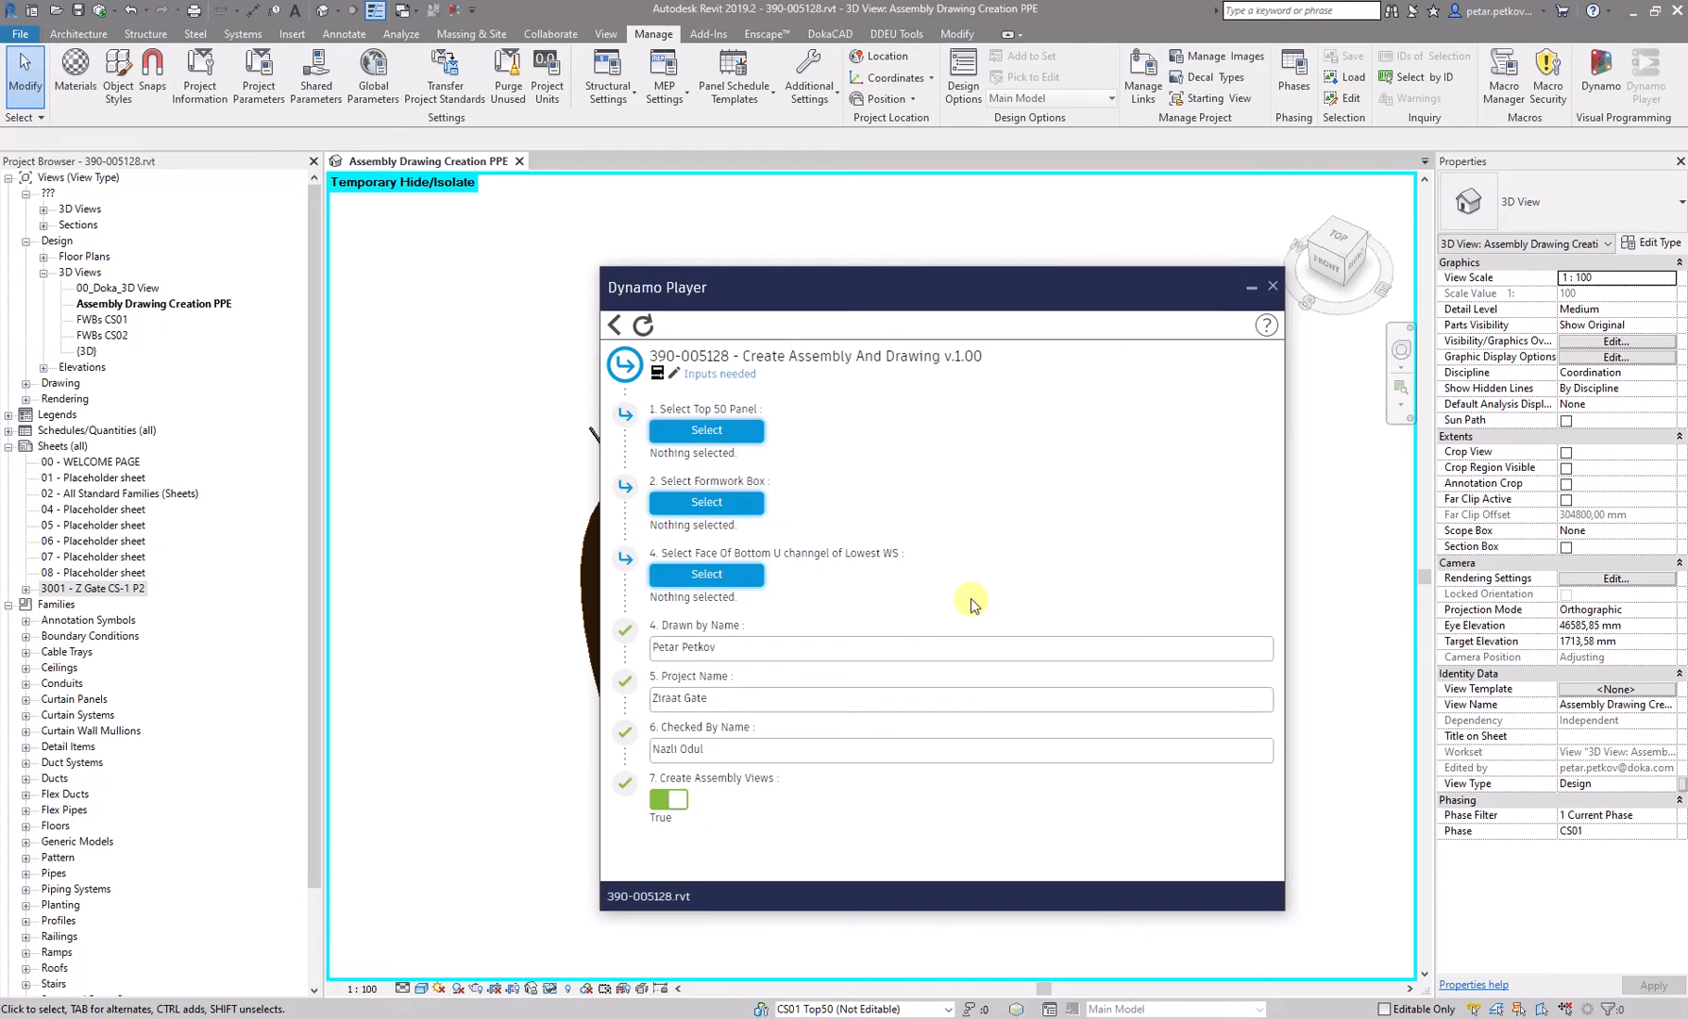
pyautogui.click(1271, 287)
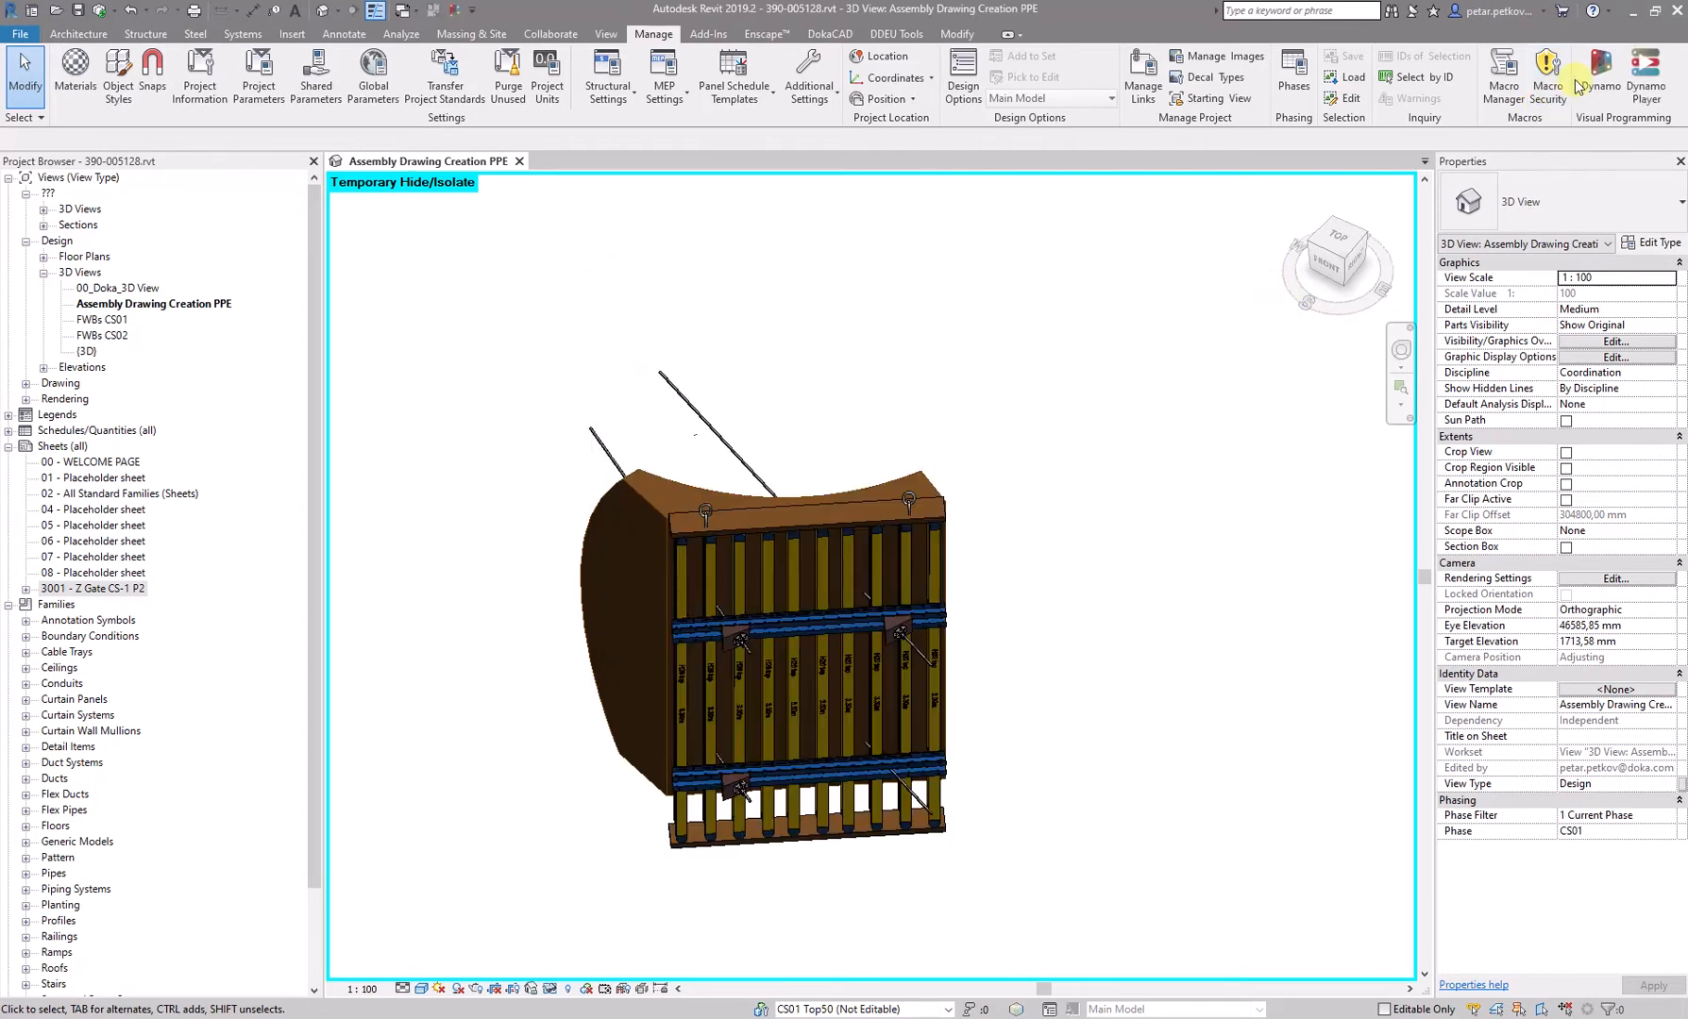
# - Switch to Dynamo and open the 390-005128 - Create Assembly And Drawing script
pyautogui.click(1600, 78)
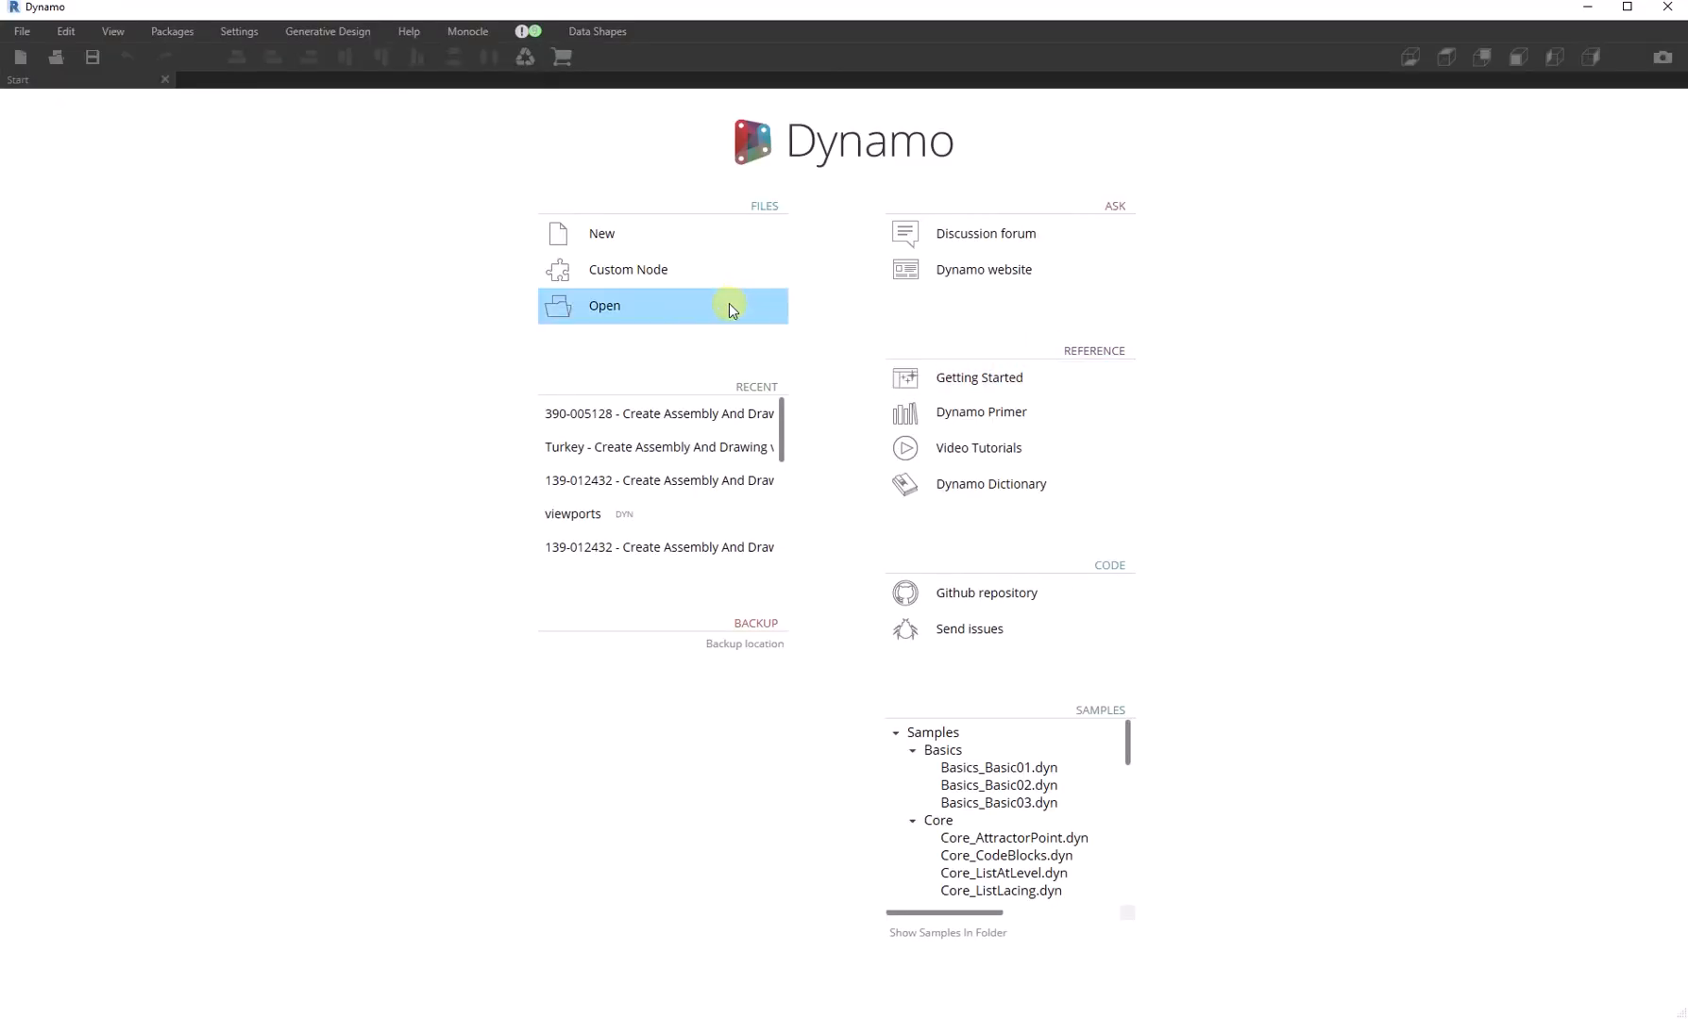
pyautogui.click(632, 312)
pyautogui.click(469, 170)
pyautogui.doubleClick(469, 170)
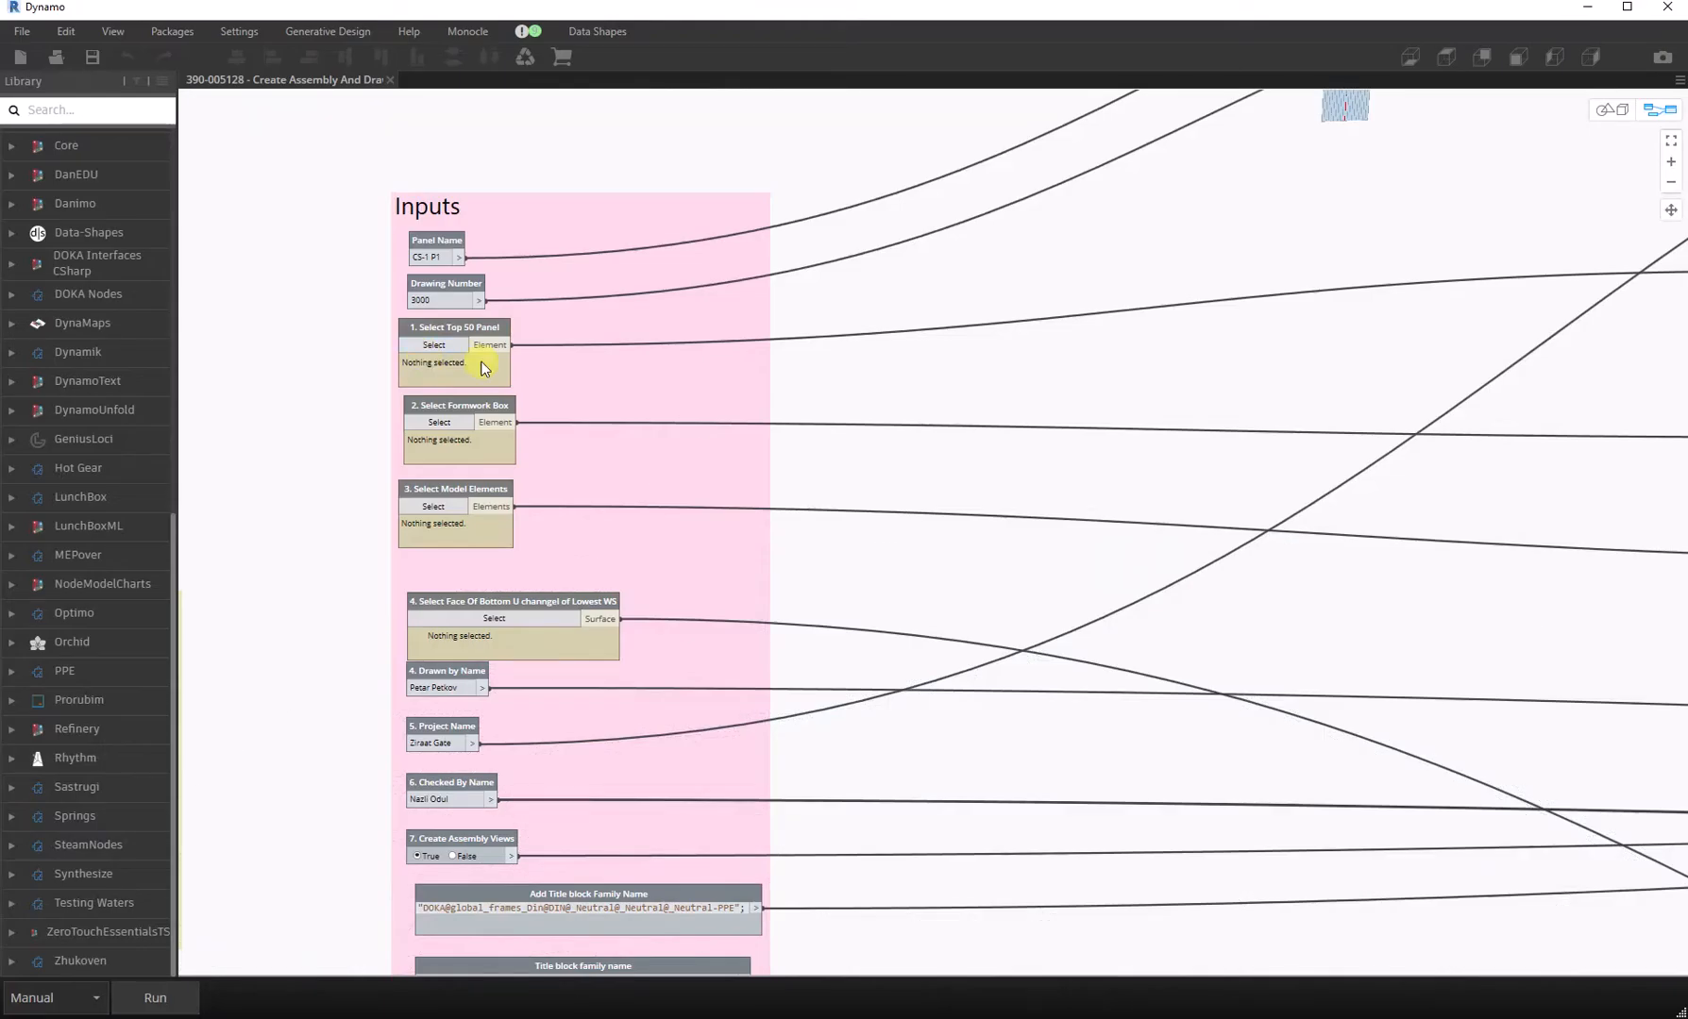
# - Check the input setting of the Top 50 Panel and Formwork Box selection nodes, and mark 3. Select Model Elements as an input
pyautogui.scroll(3, 415, 340)
pyautogui.rightClick(471, 330)
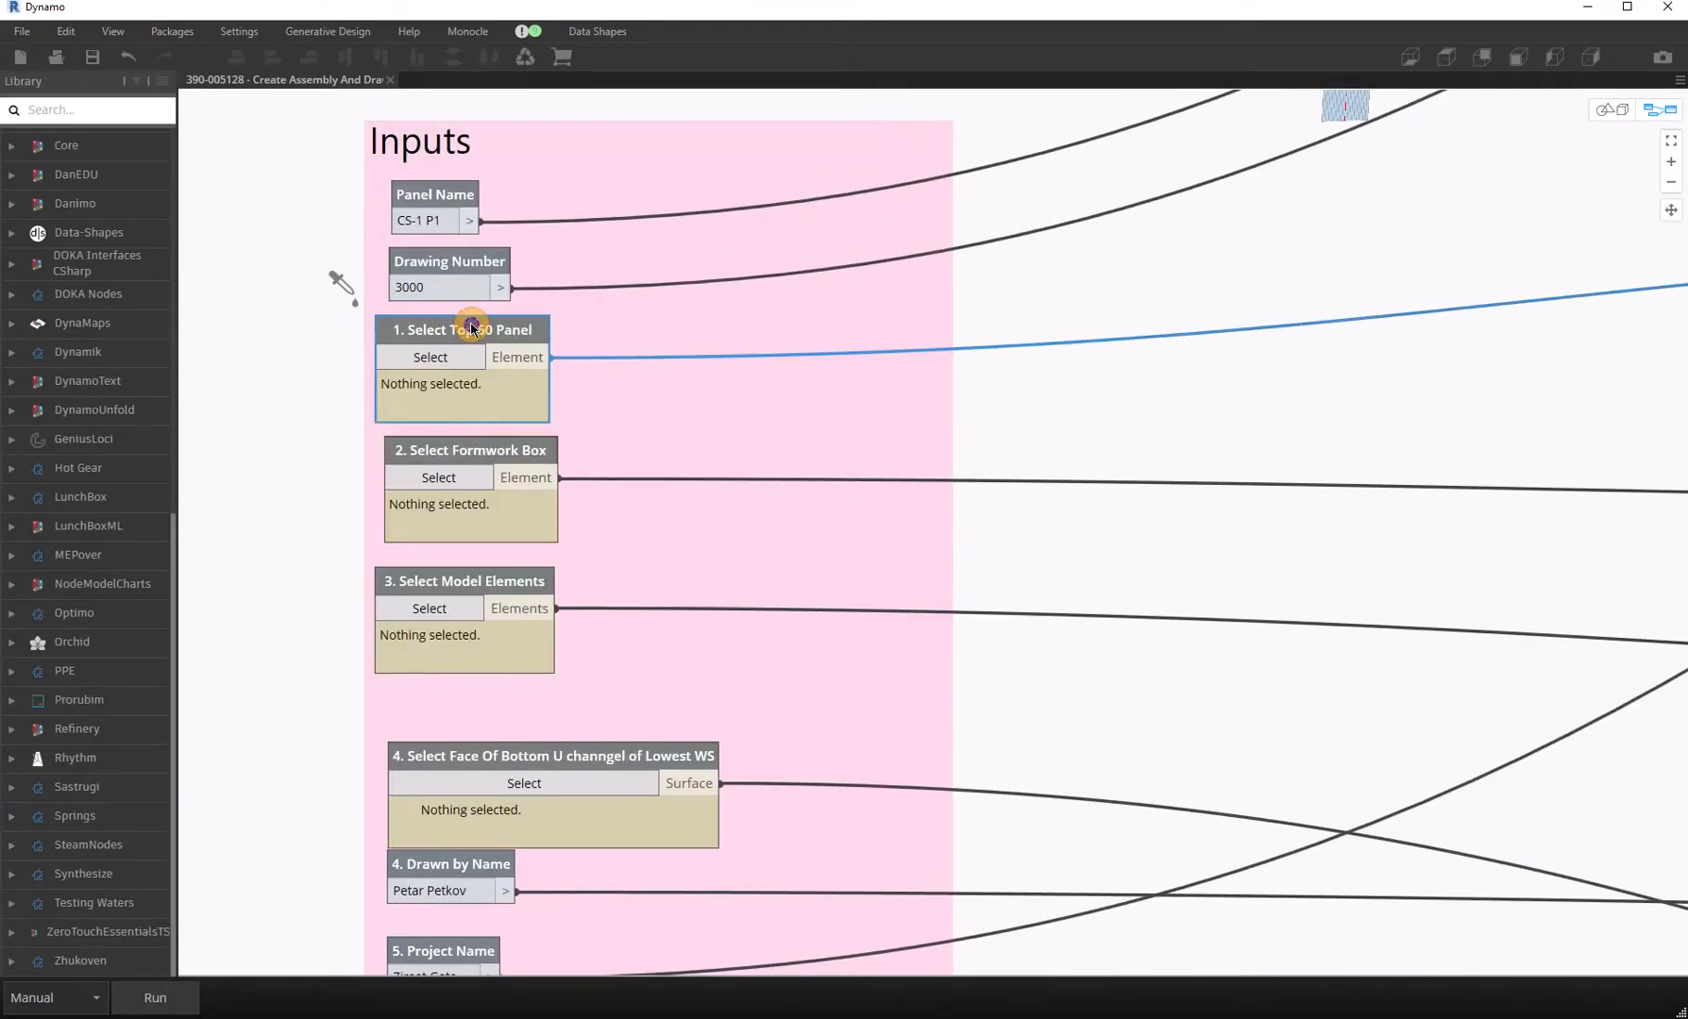
pyautogui.click(281, 357)
pyautogui.rightClick(423, 449)
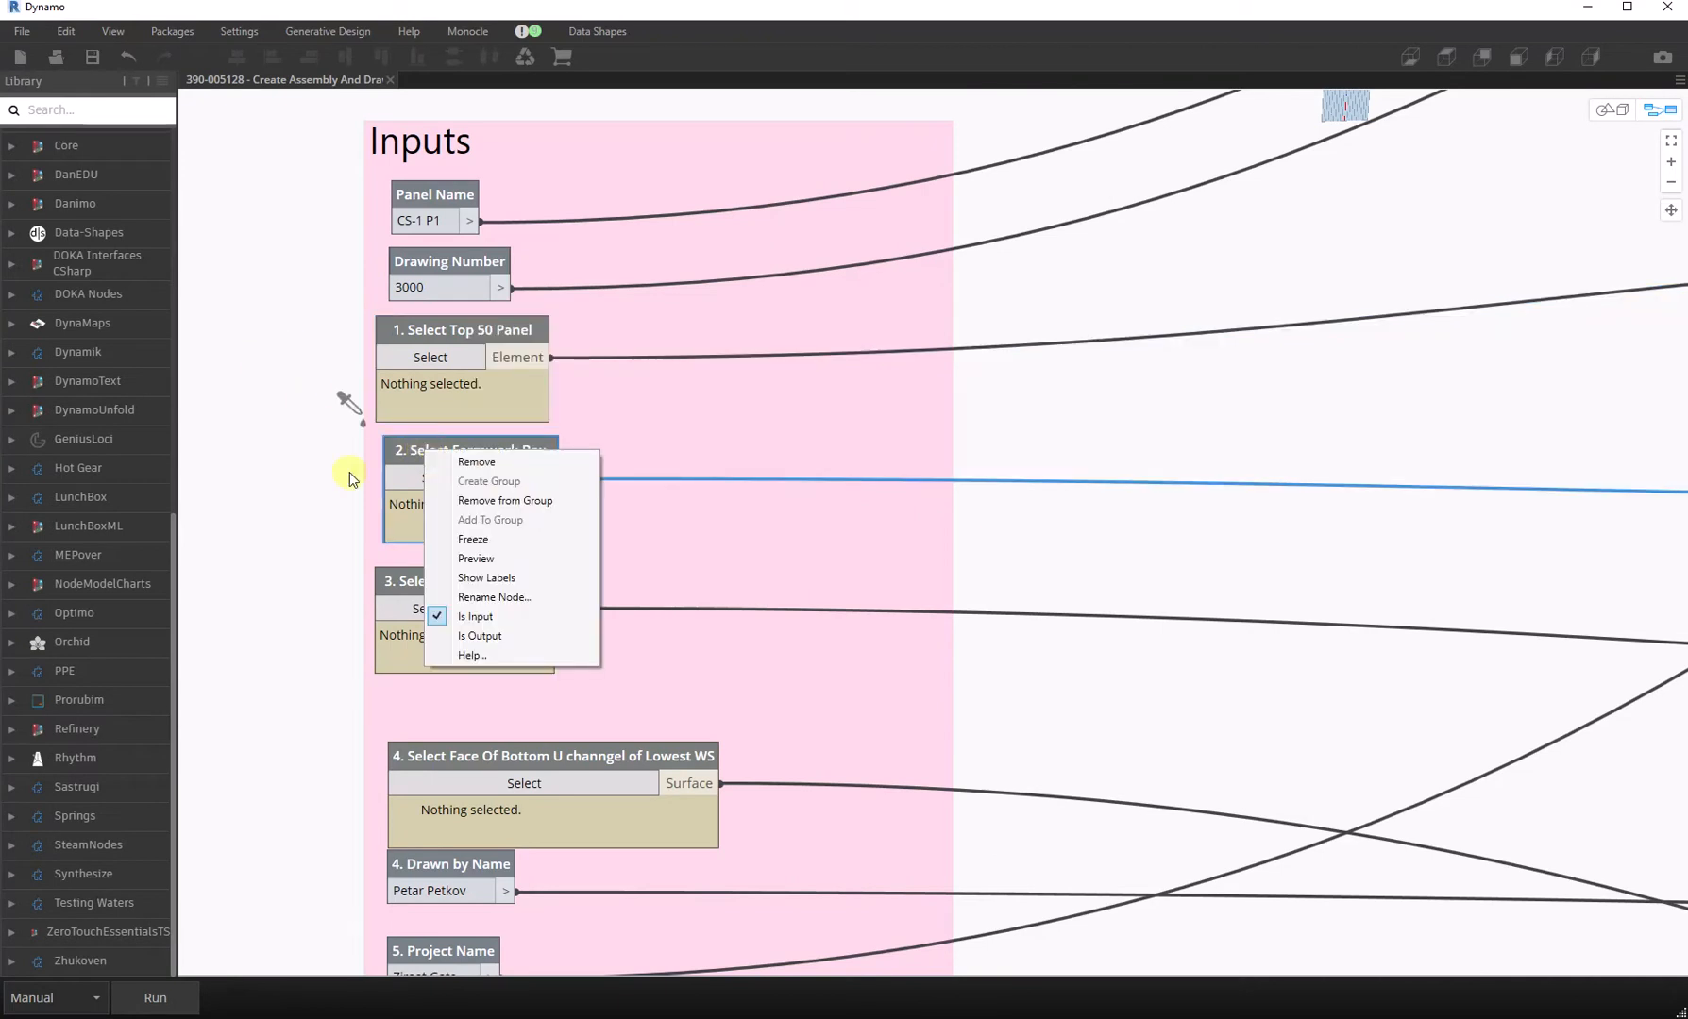
pyautogui.click(281, 481)
pyautogui.rightClick(446, 578)
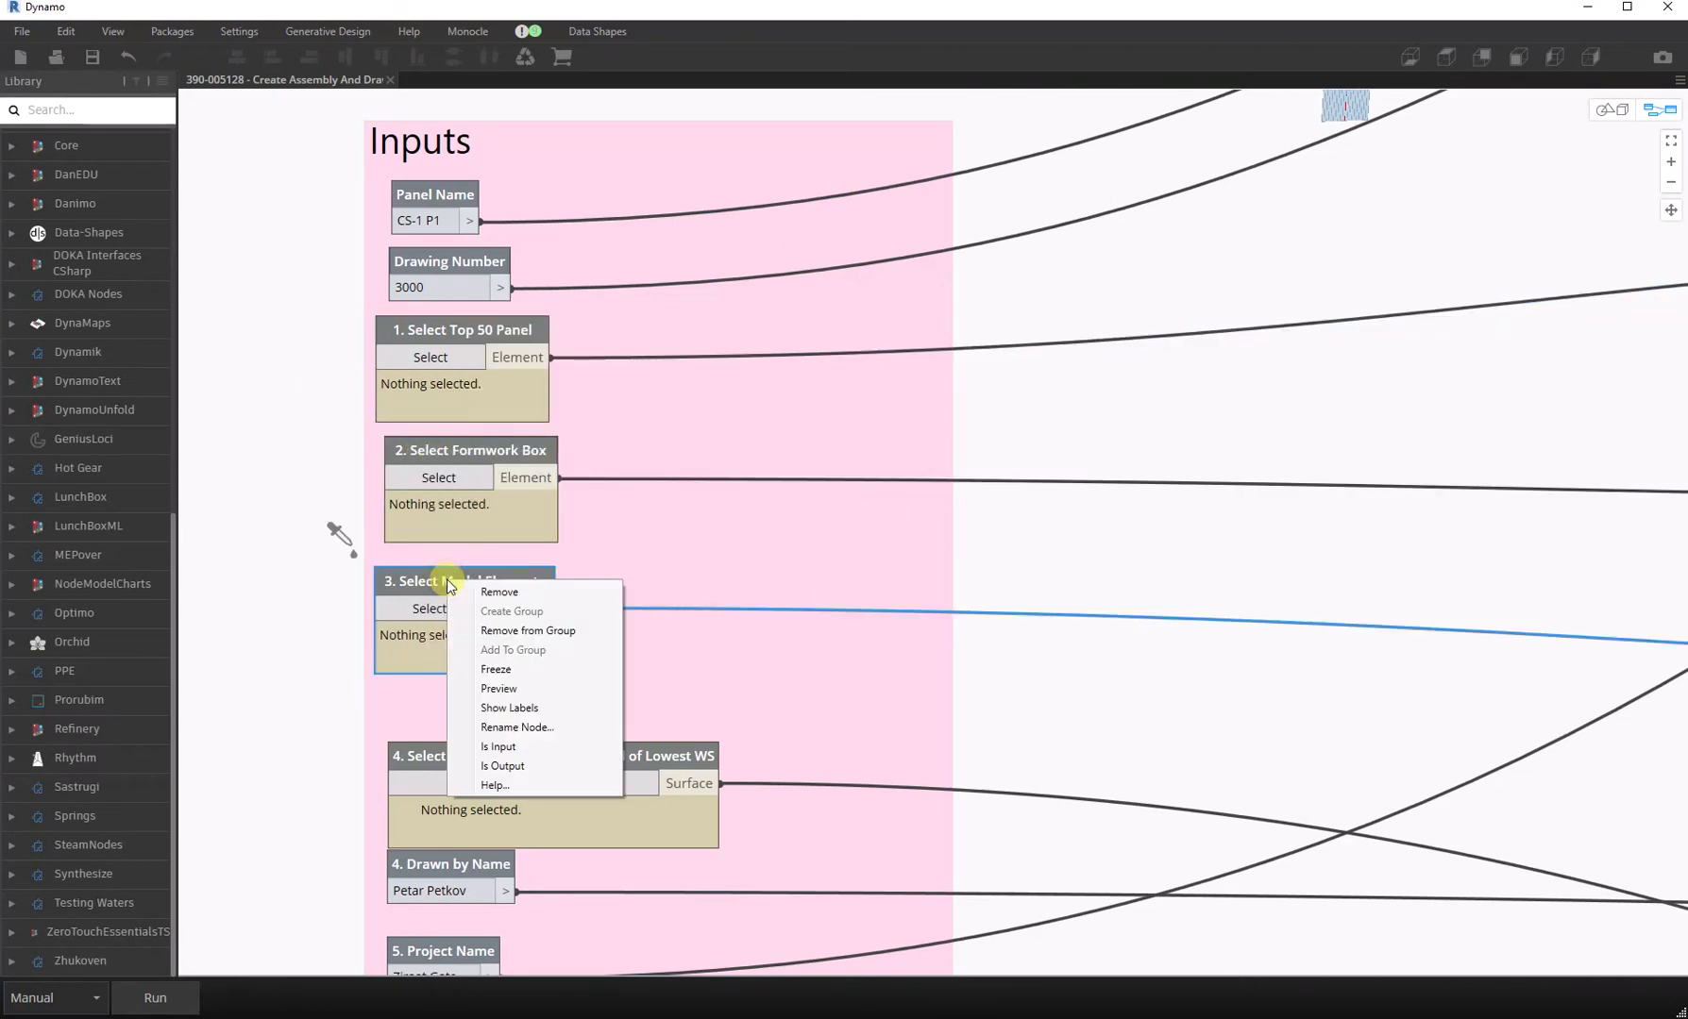
pyautogui.click(512, 759)
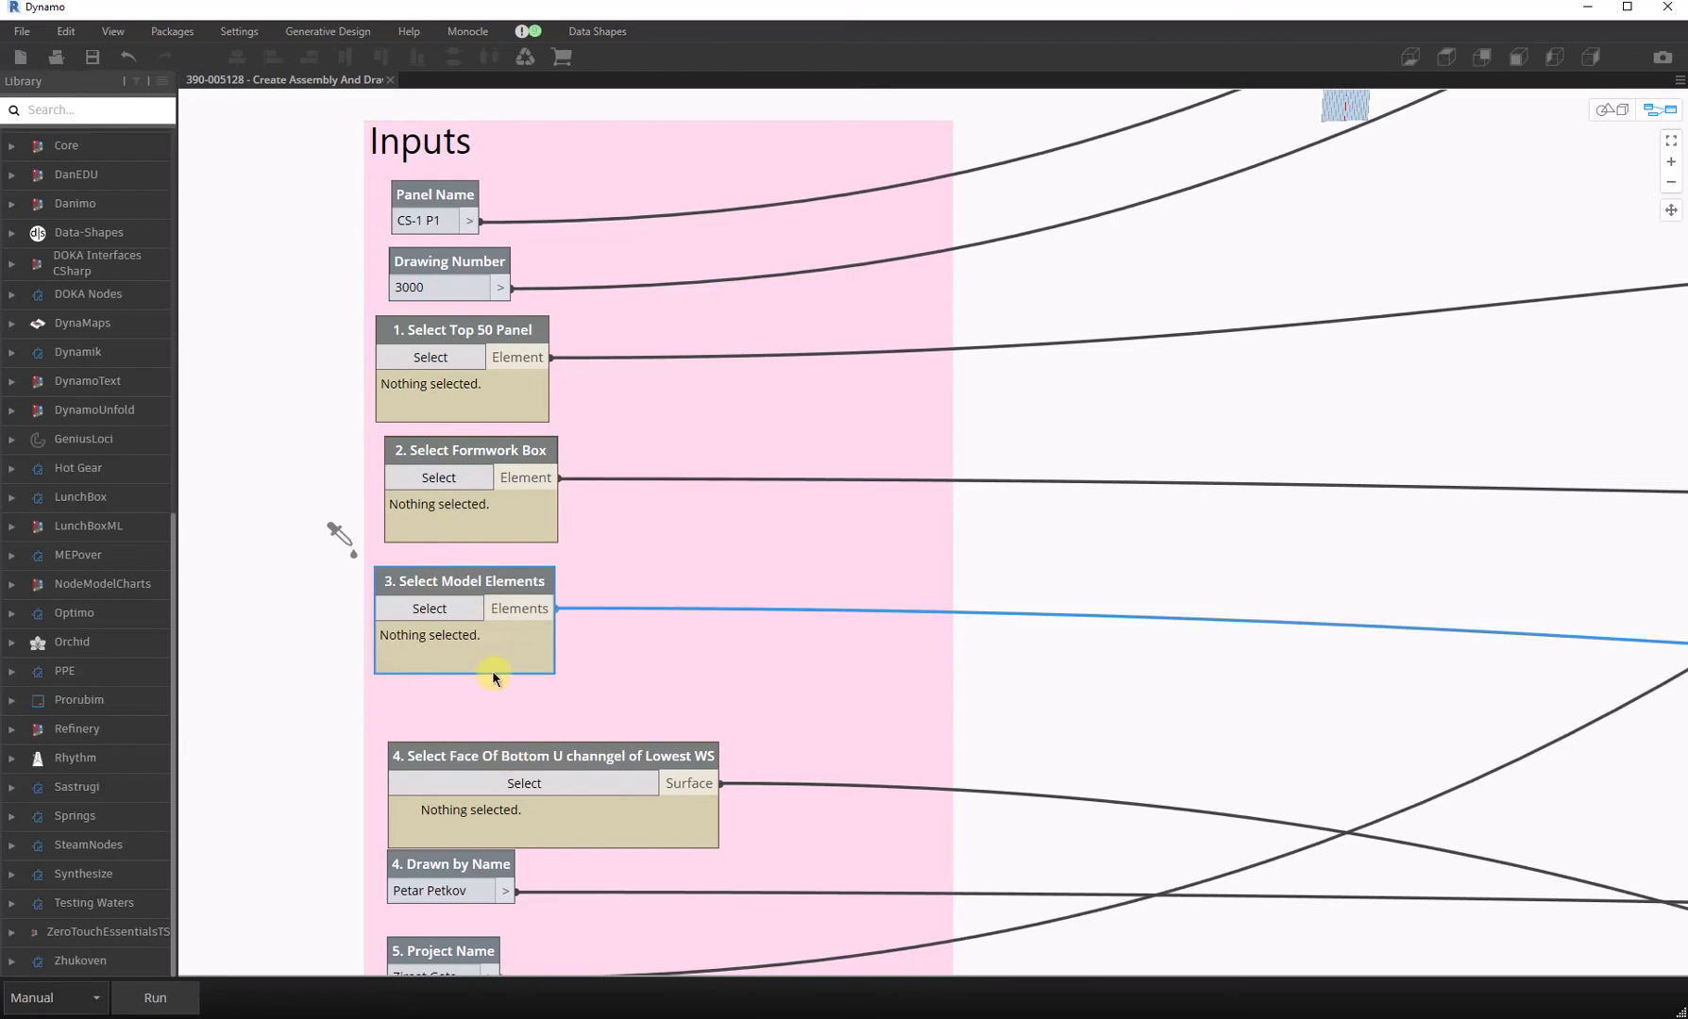
# - Set the 3. Select Model Elements node as an input only by clearing its output setting
pyautogui.rightClick(488, 583)
pyautogui.click(509, 743)
pyautogui.rightClick(500, 577)
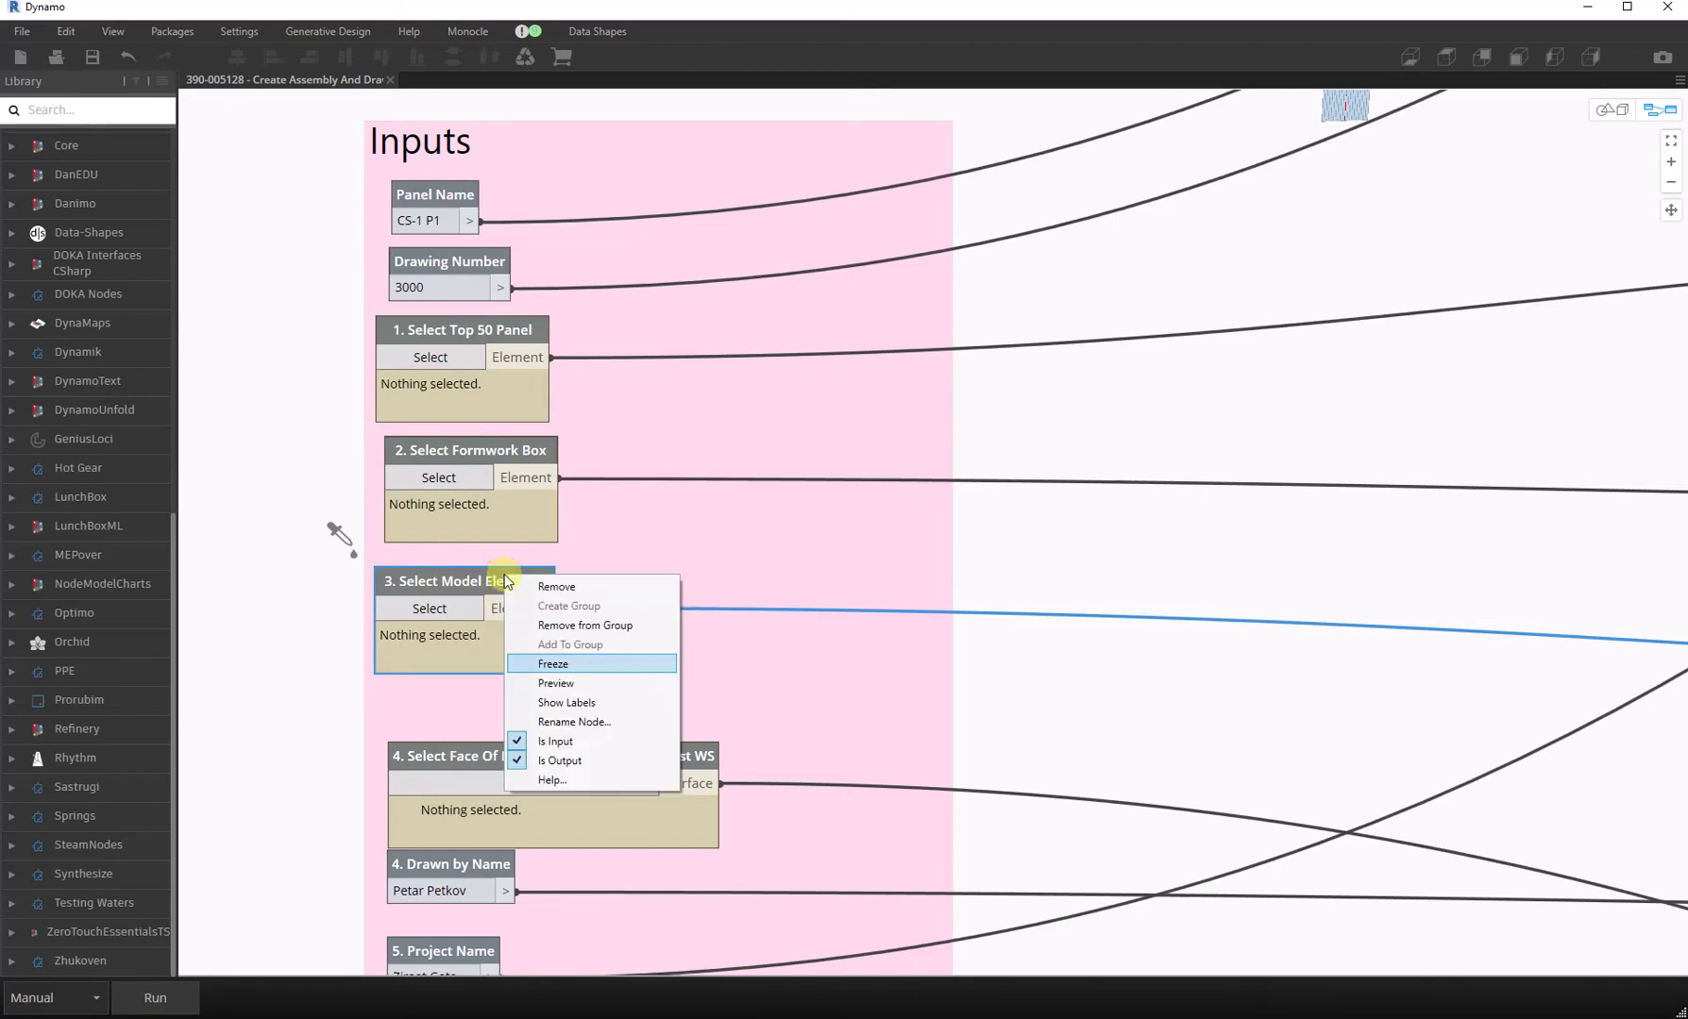
pyautogui.click(545, 763)
pyautogui.click(301, 640)
pyautogui.scroll(-2, 294, 644)
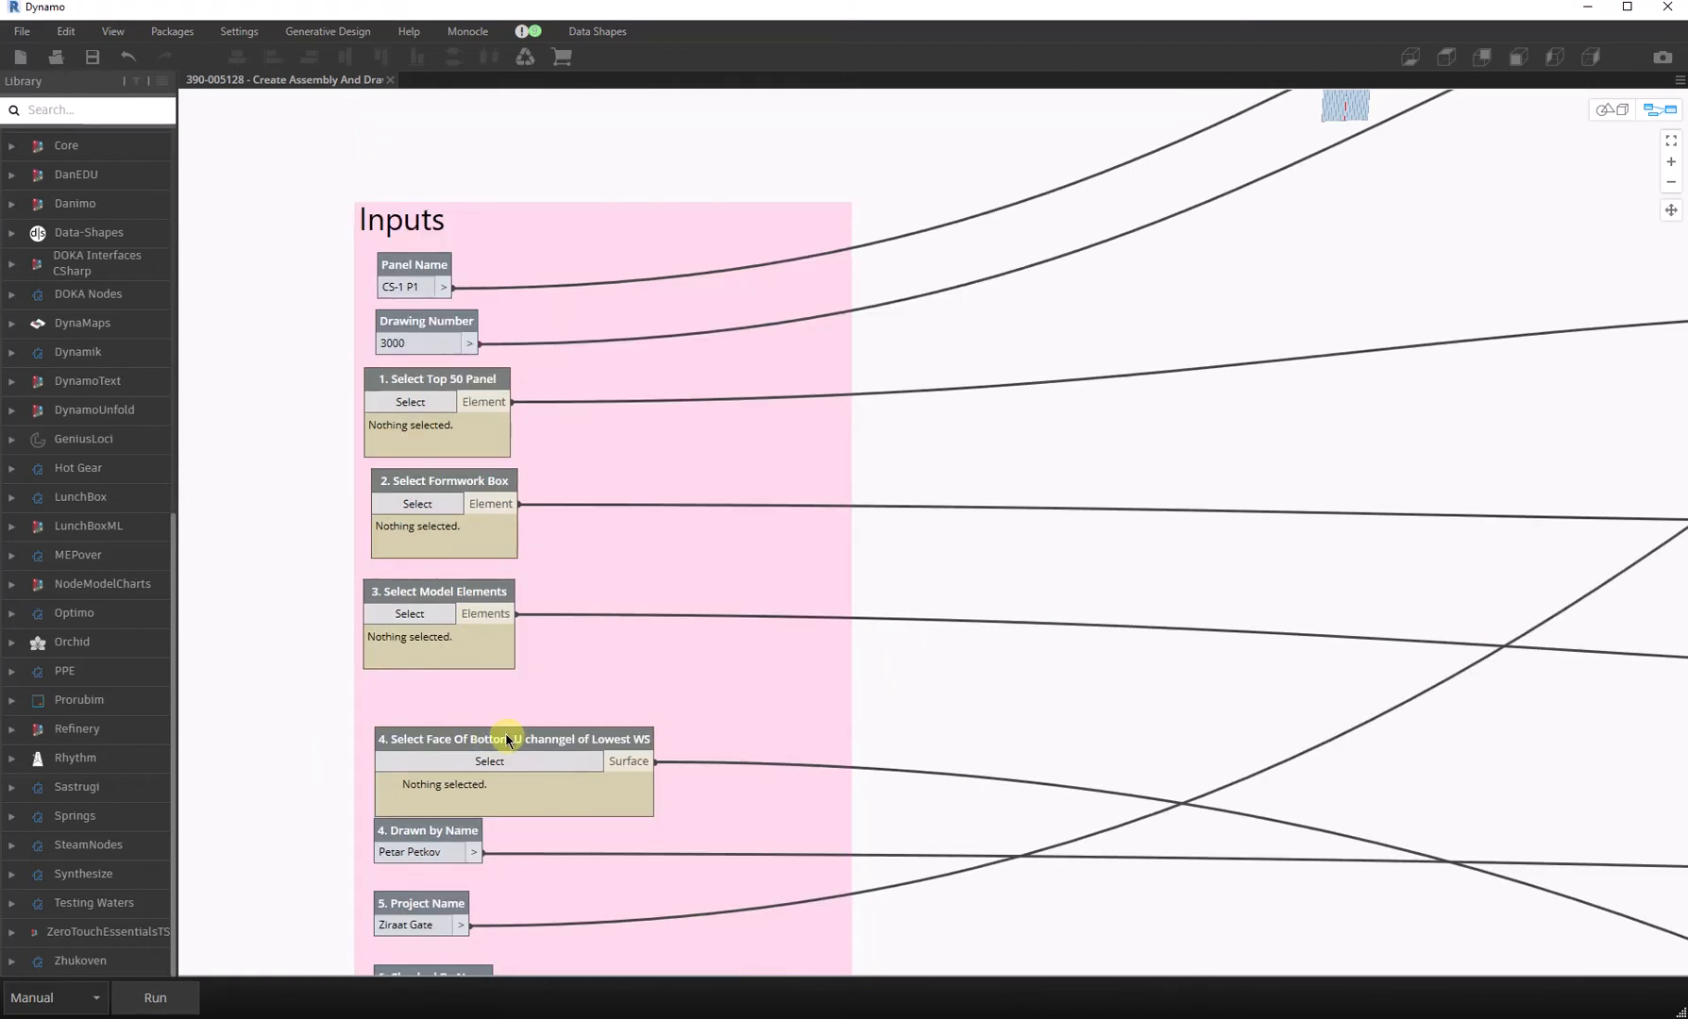
# - Check the input setting of the bottom U channel face node, and mark Panel Name and Drawing Number as inputs
pyautogui.rightClick(507, 738)
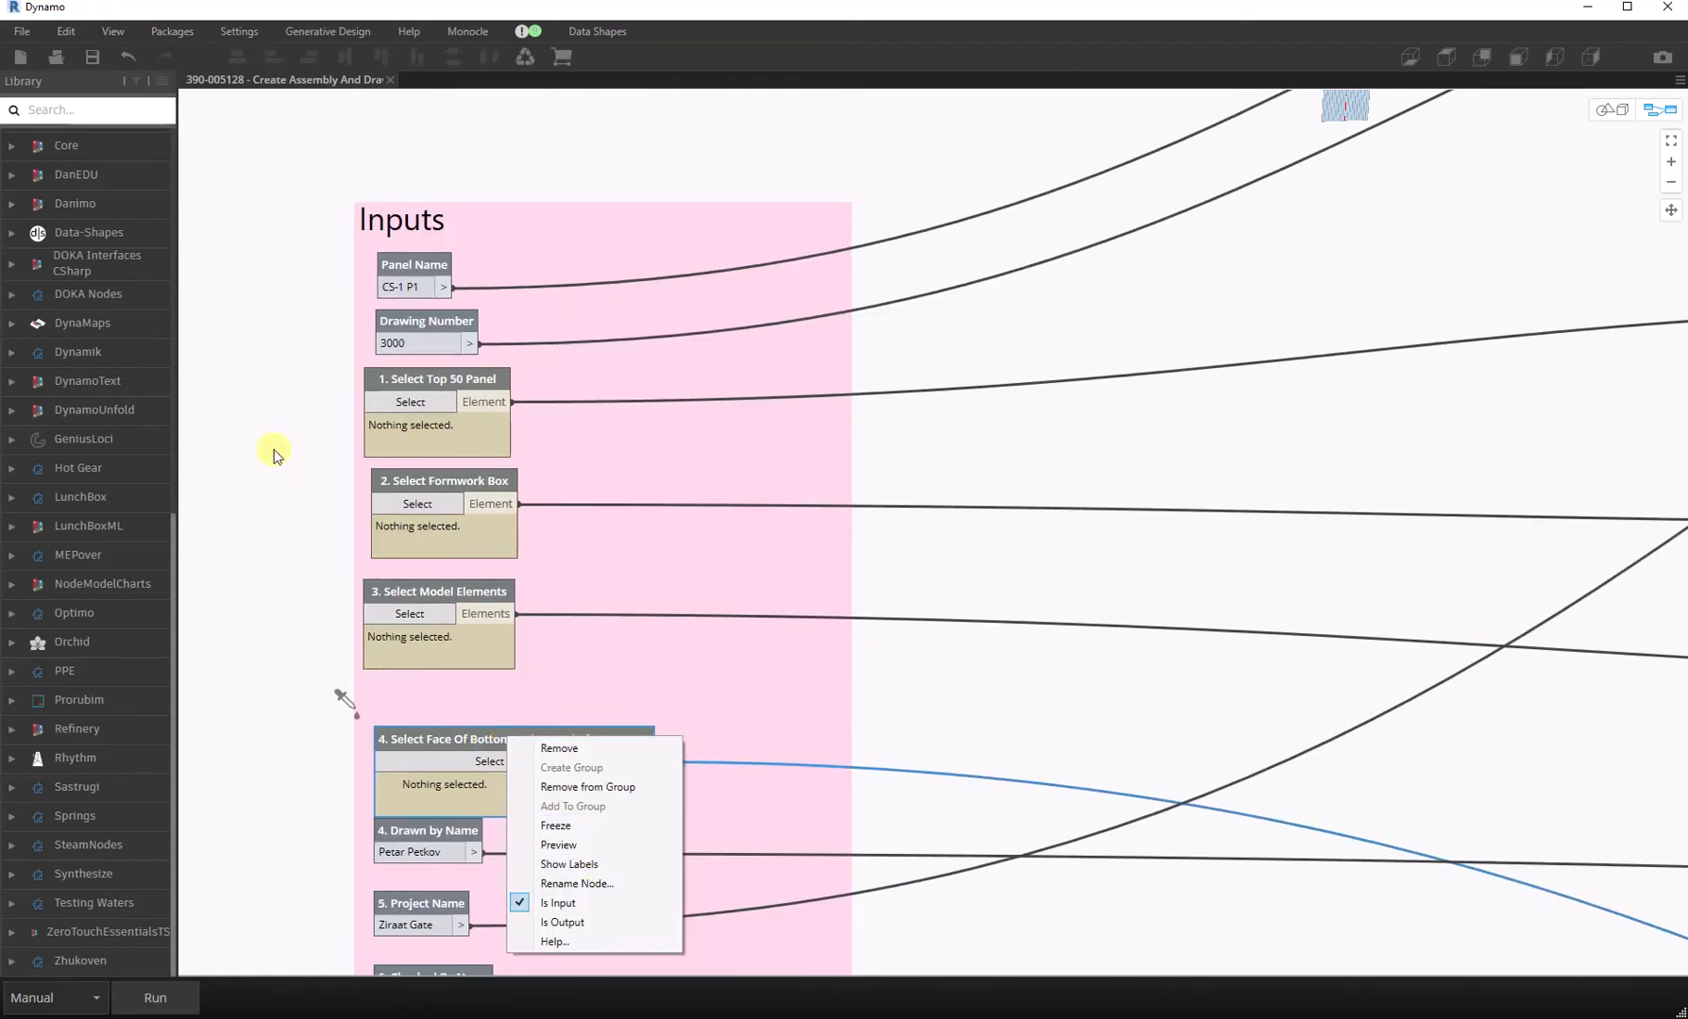
pyautogui.click(302, 304)
pyautogui.click(403, 269)
pyautogui.rightClick(406, 274)
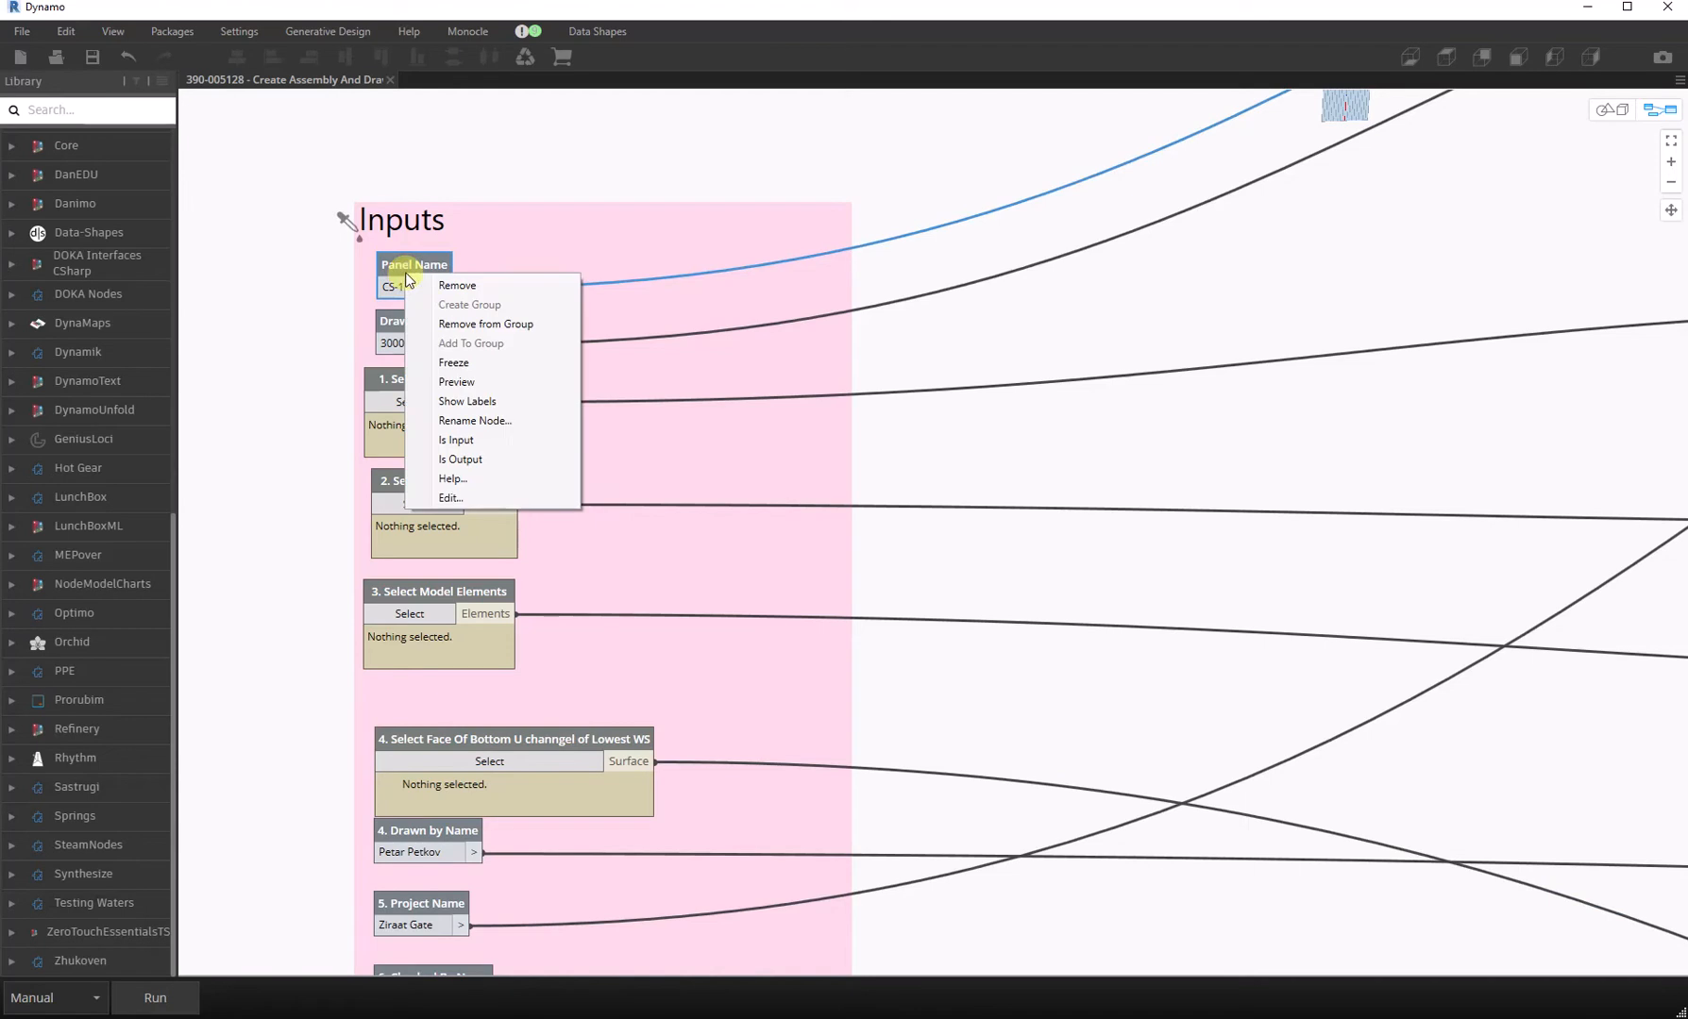
pyautogui.click(456, 439)
pyautogui.click(427, 323)
pyautogui.rightClick(428, 321)
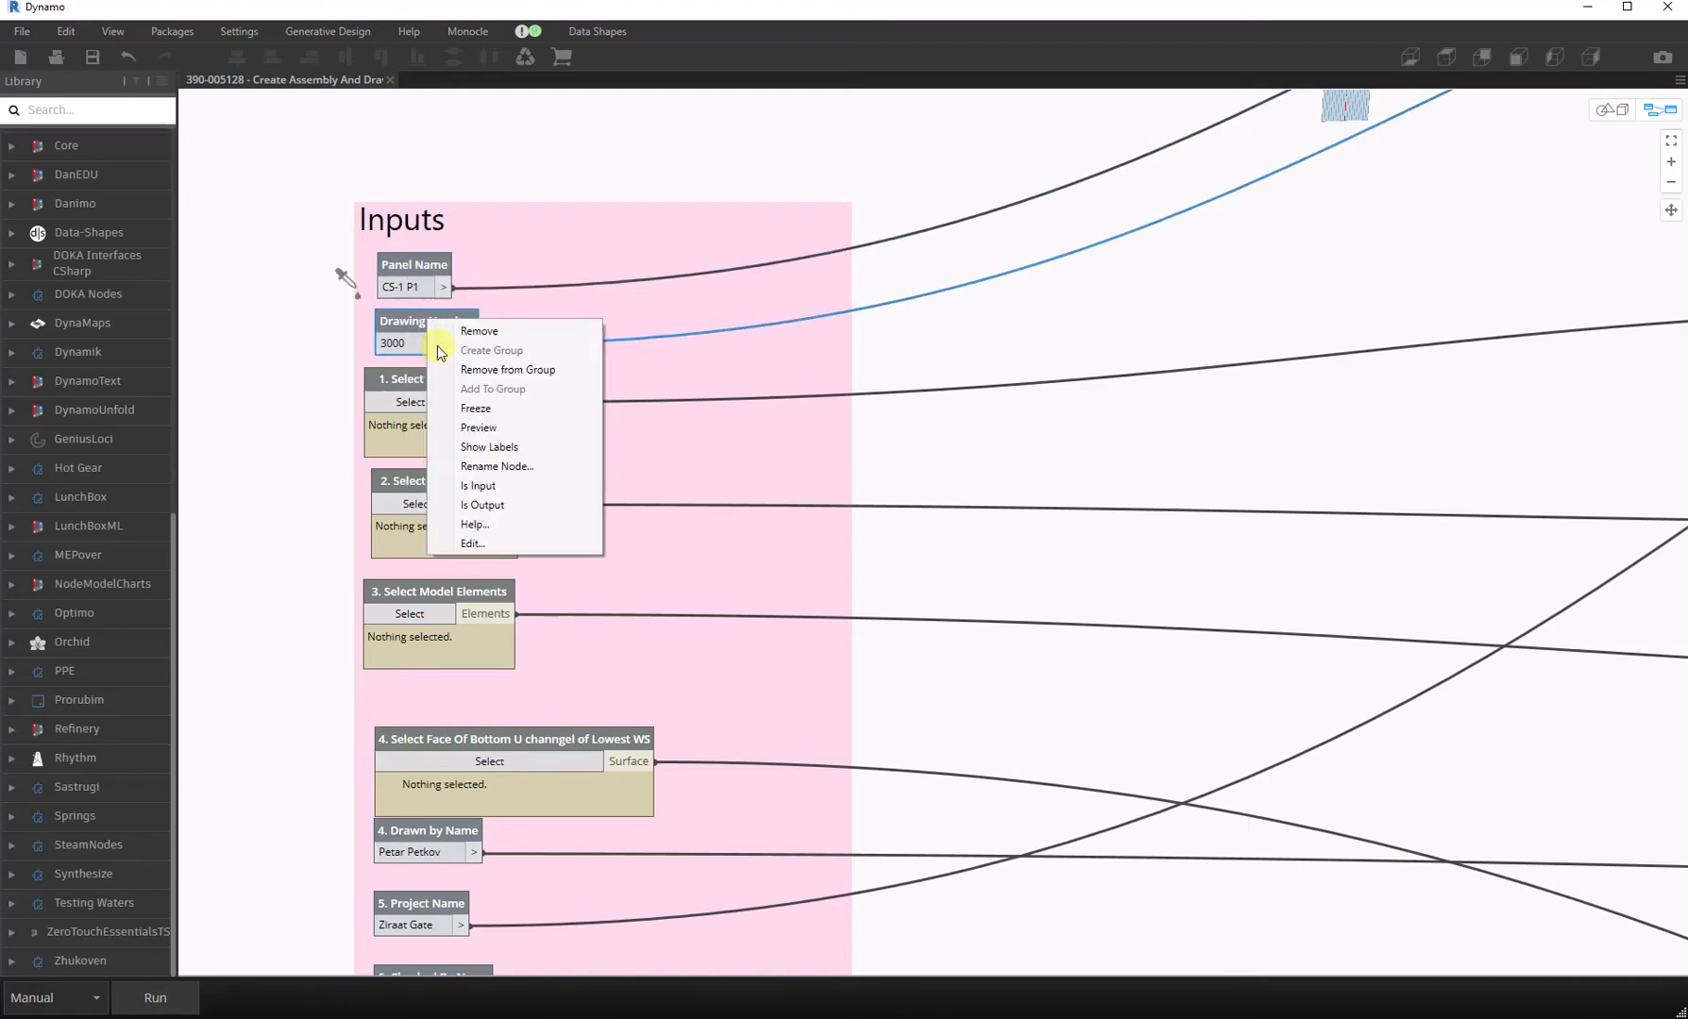
pyautogui.click(503, 485)
pyautogui.click(295, 401)
# - Save and close the script, exit Dynamo, and open Dynamo Player in Revit
pyautogui.click(91, 56)
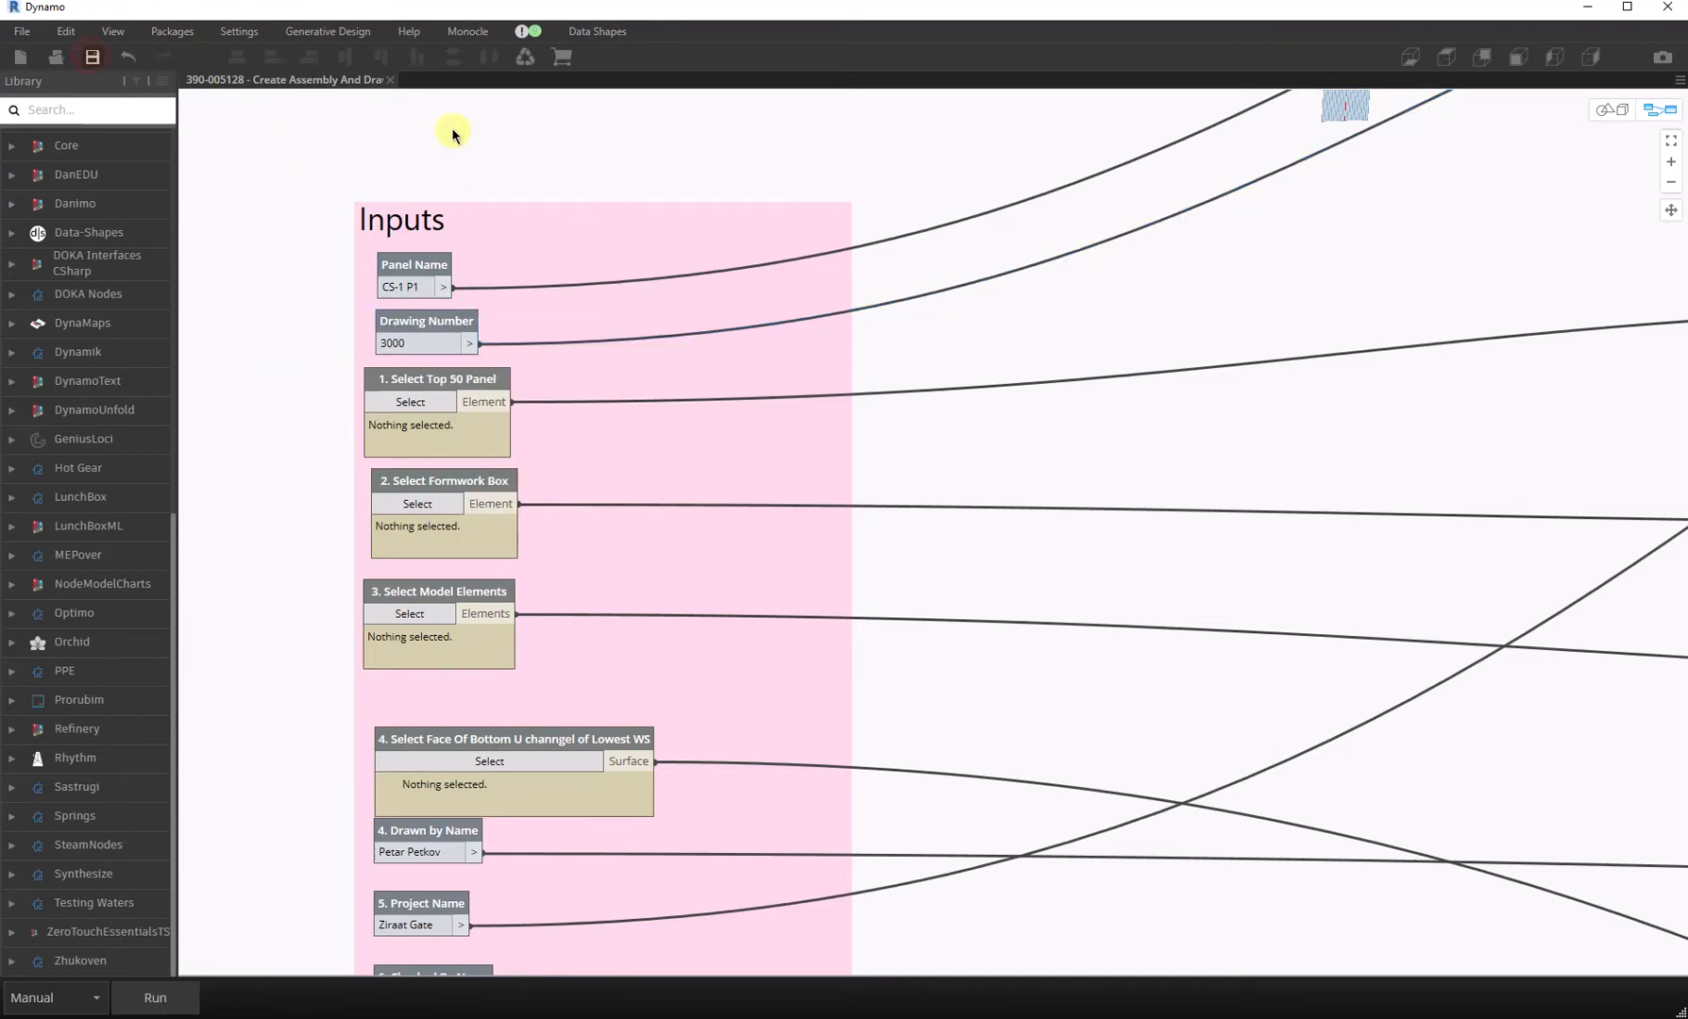
pyautogui.click(390, 79)
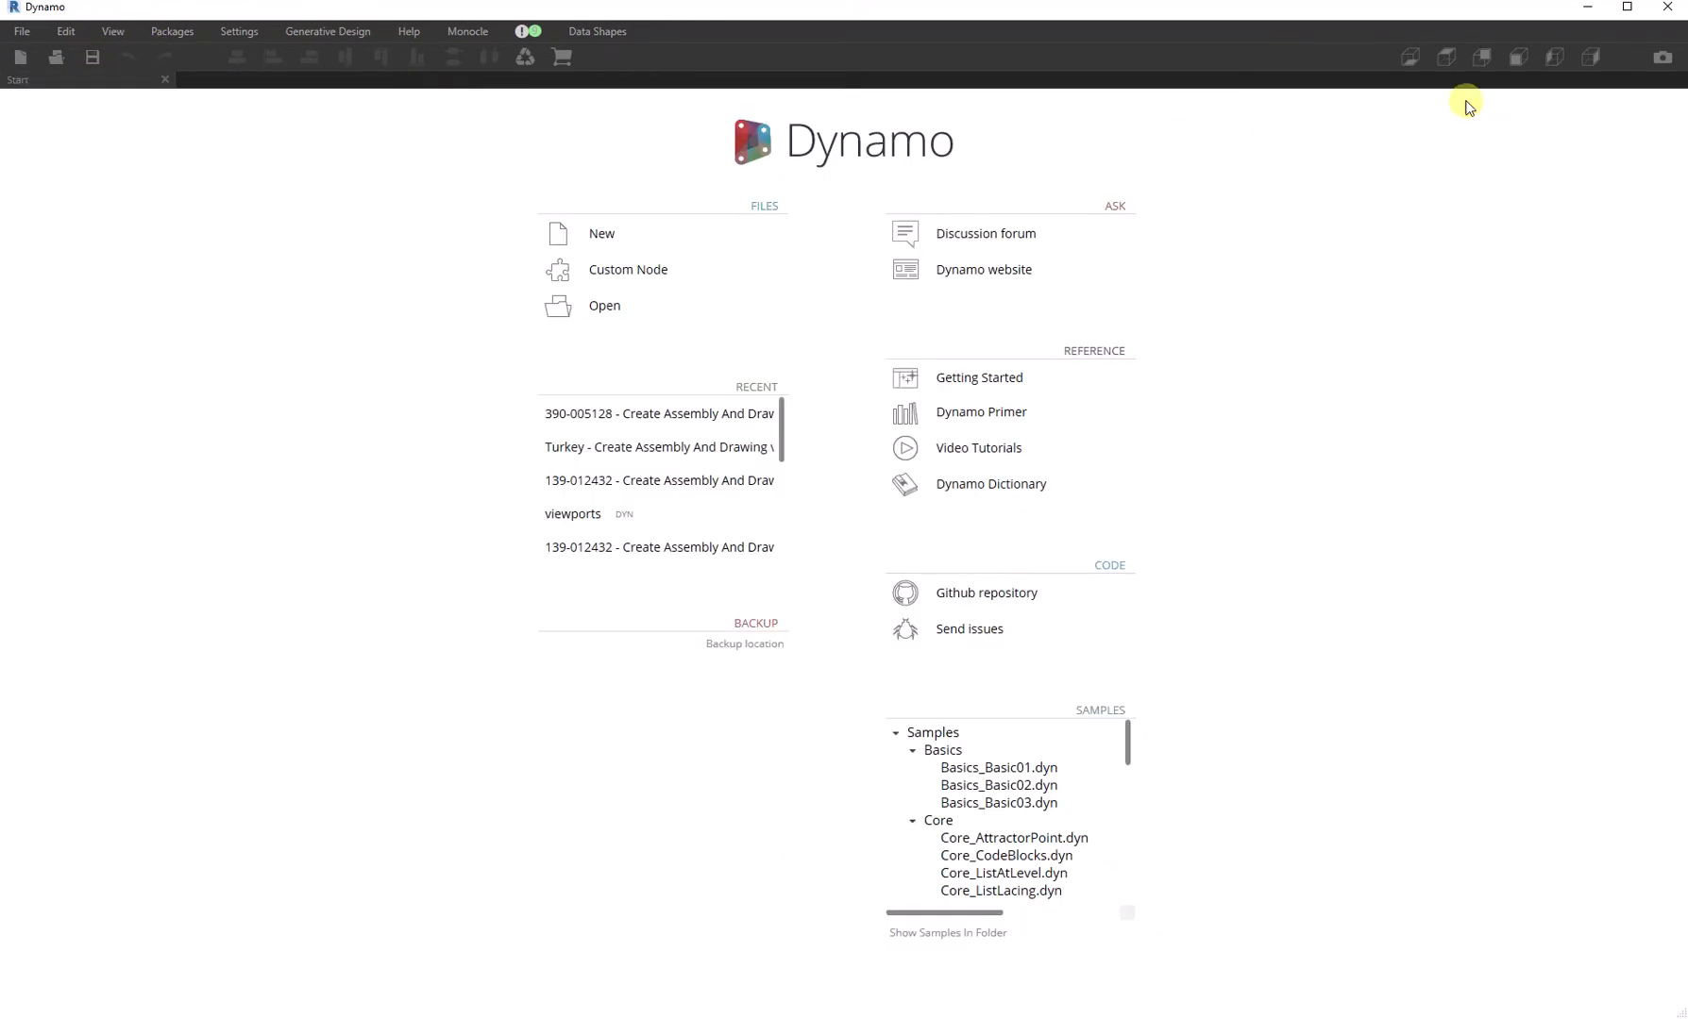
pyautogui.click(1666, 7)
pyautogui.click(1642, 83)
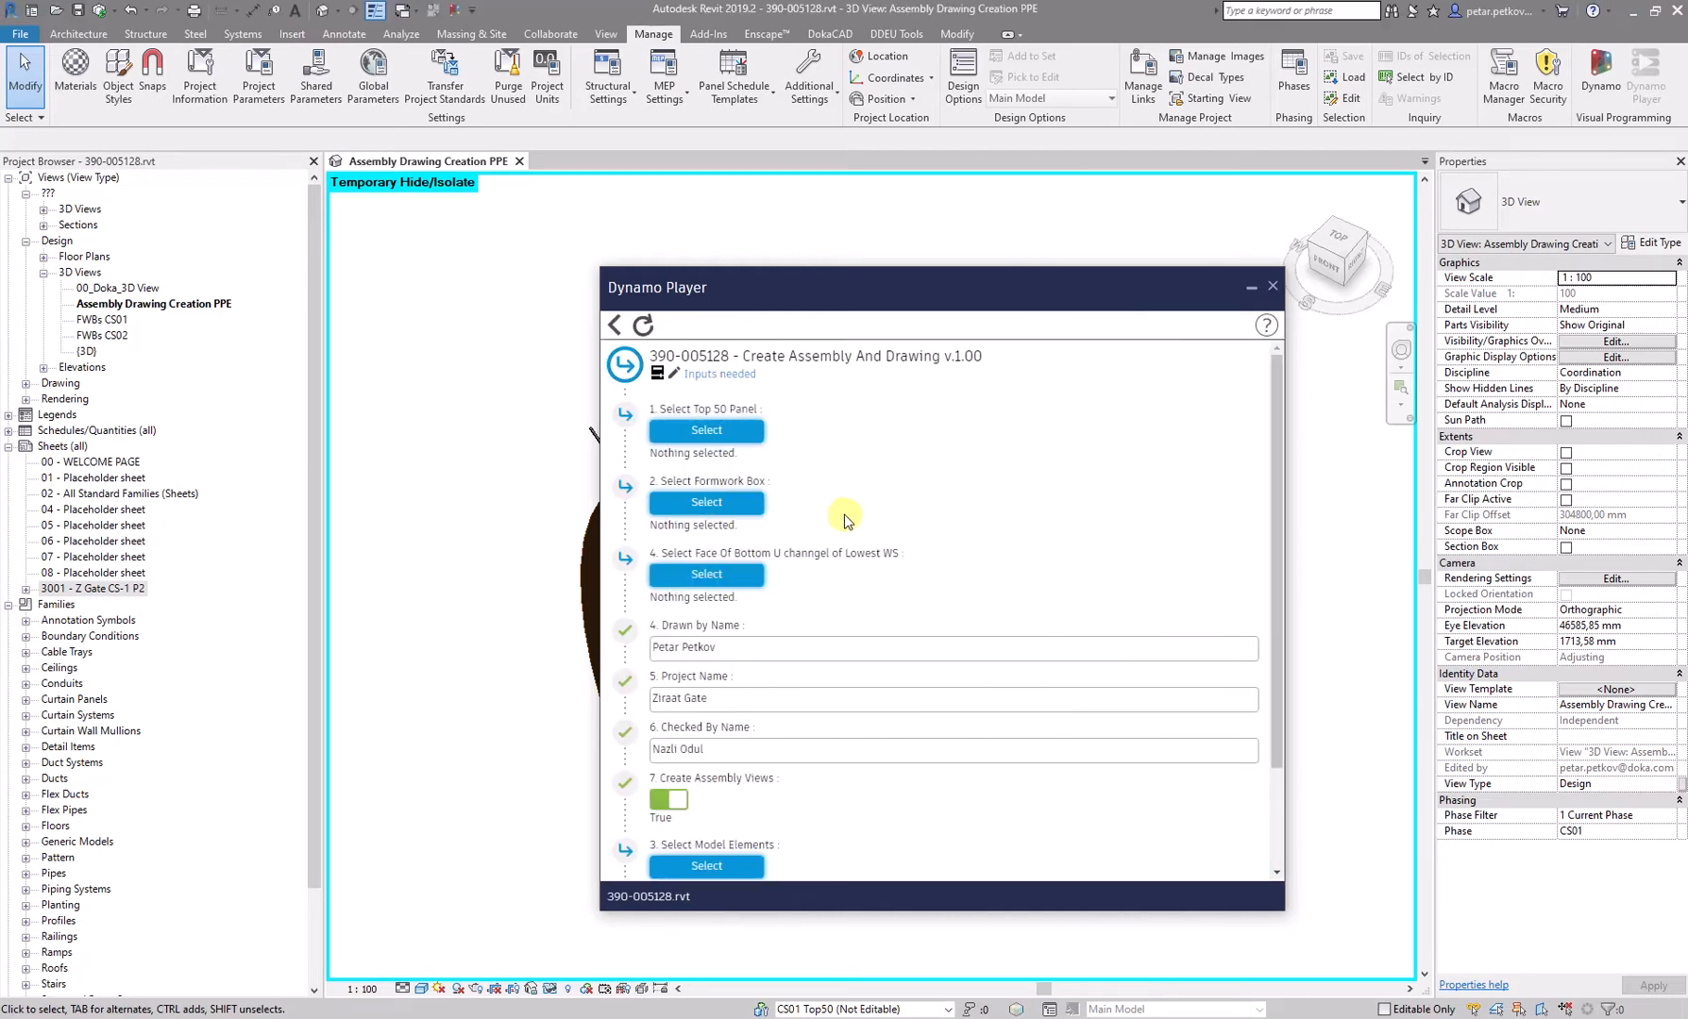
# - Pick the isolated panel's WS10 Top 50 element and the CS1 FWB5 formwork box for script inputs 1 and 2
pyautogui.moveTo(961, 301); pyautogui.dragTo(1363, 318)
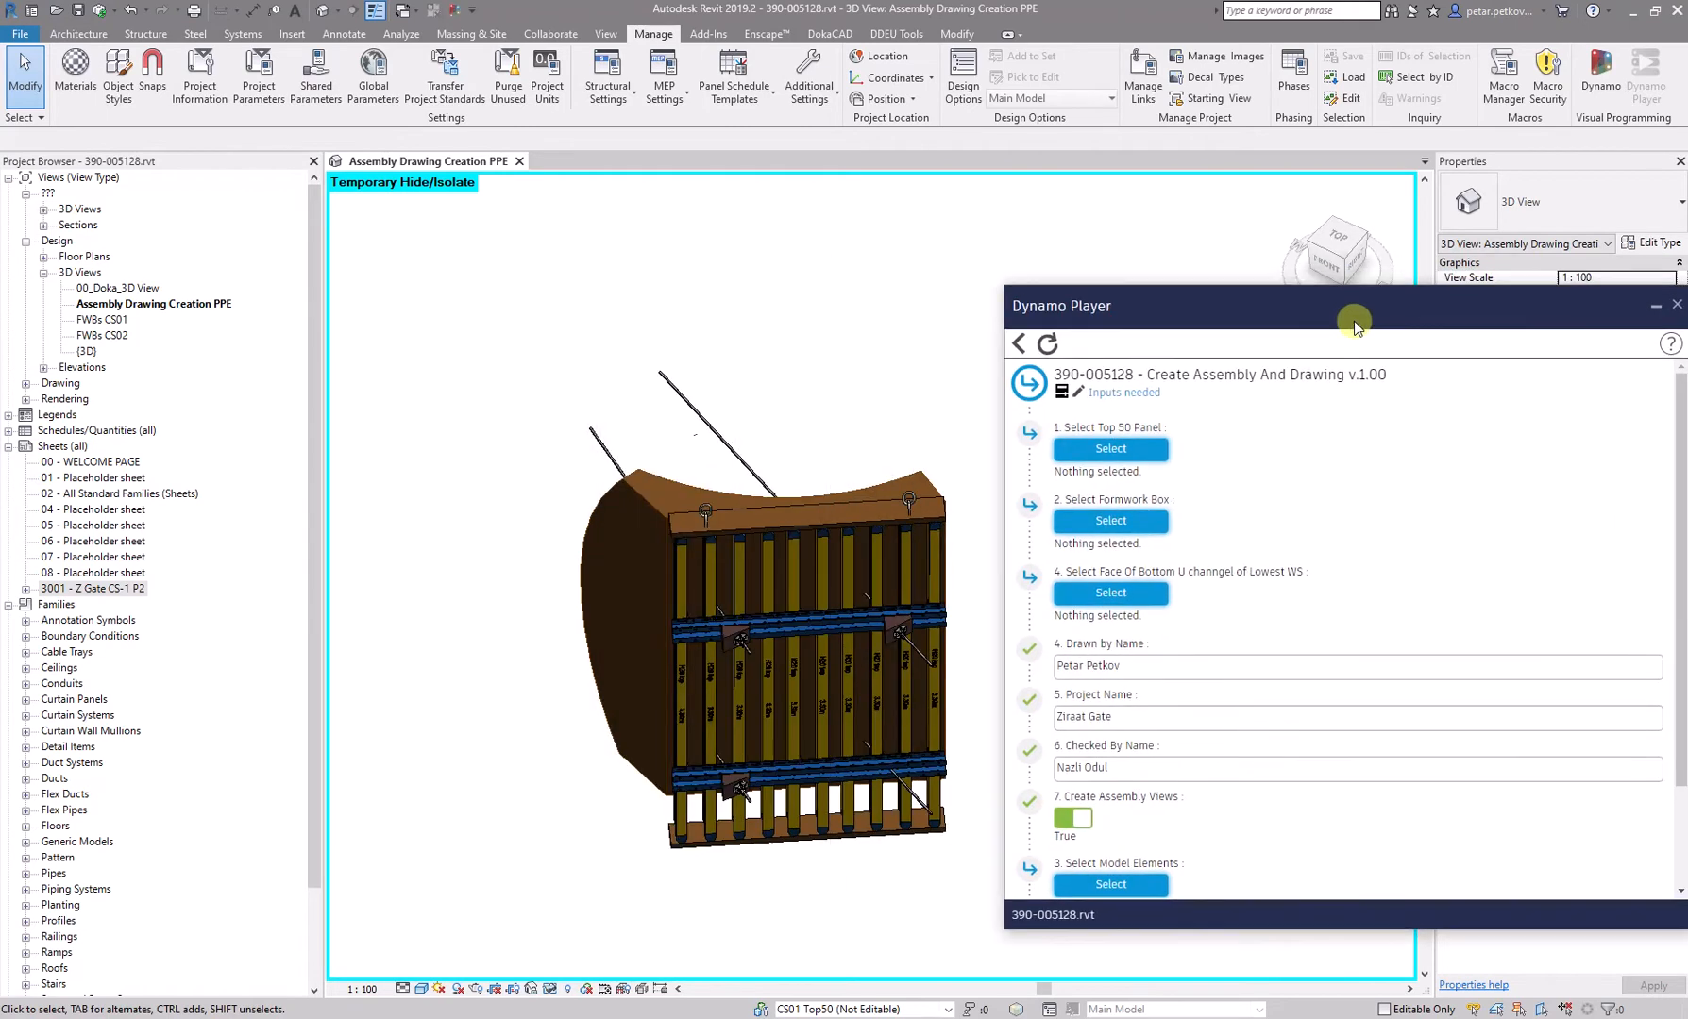
pyautogui.click(1111, 451)
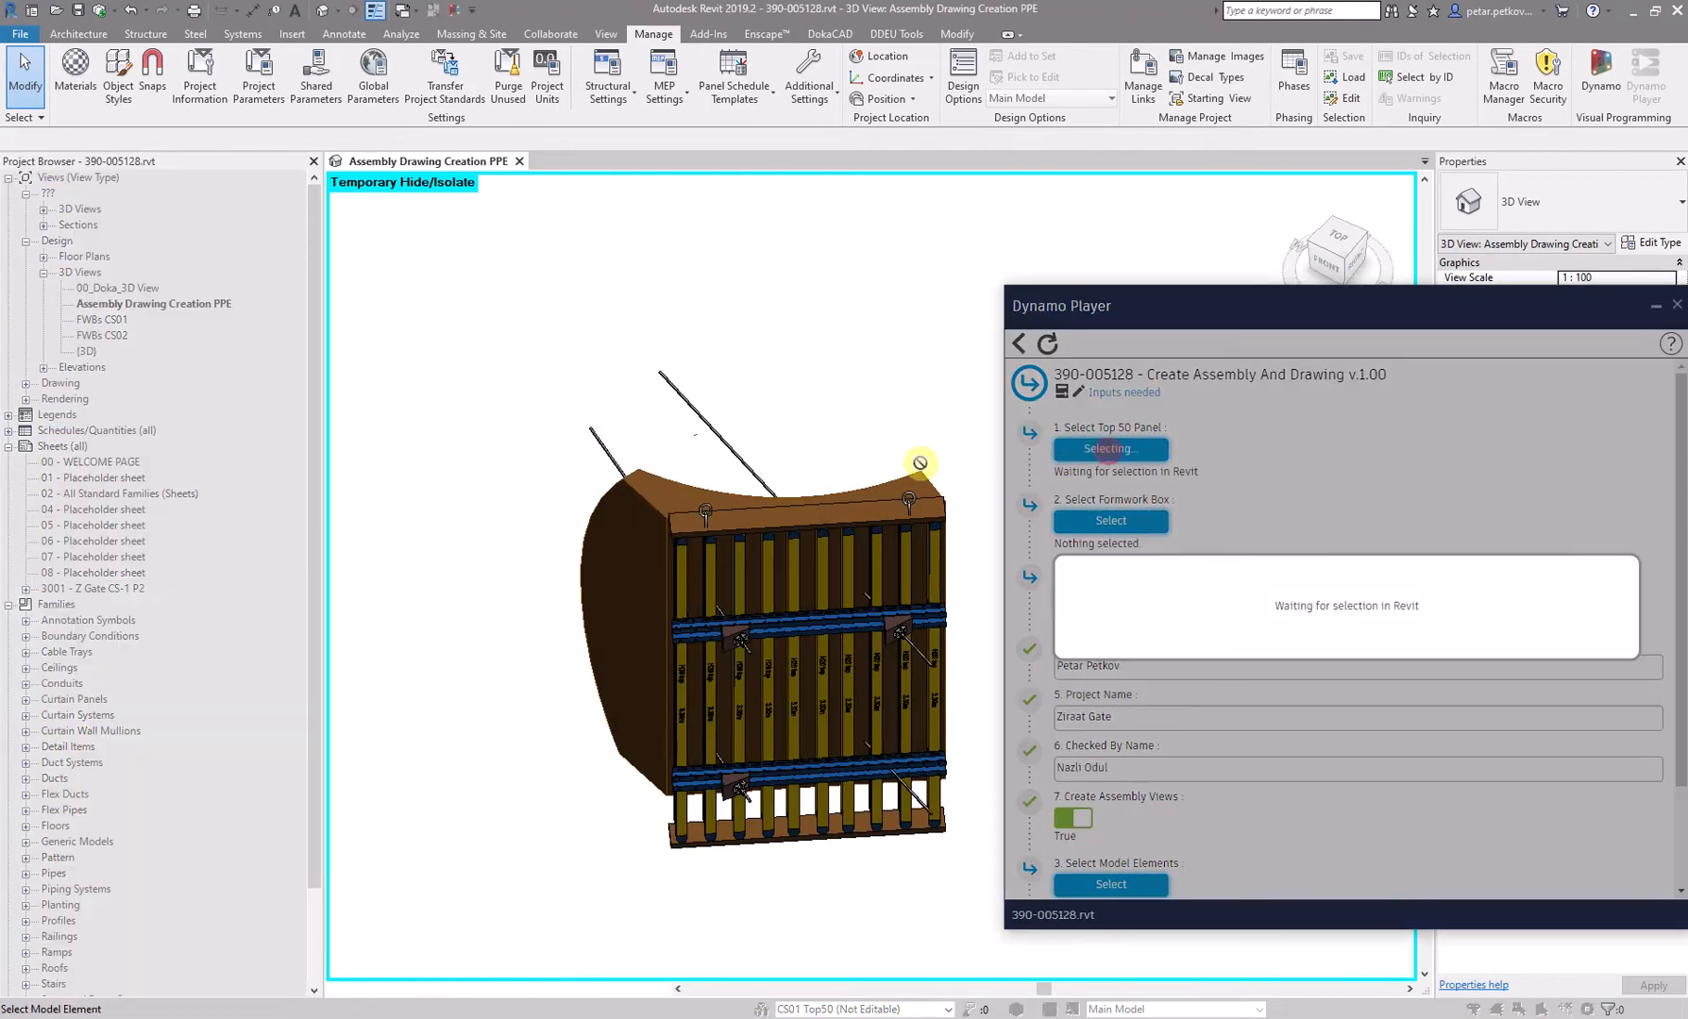
pyautogui.scroll(3, 753, 538)
pyautogui.moveTo(755, 537); pyautogui.dragTo(569, 348, button='middle')
pyautogui.keyDown('shift'); pyautogui.moveTo(636, 477); pyautogui.dragTo(791, 567, button='middle'); pyautogui.keyUp('shift')
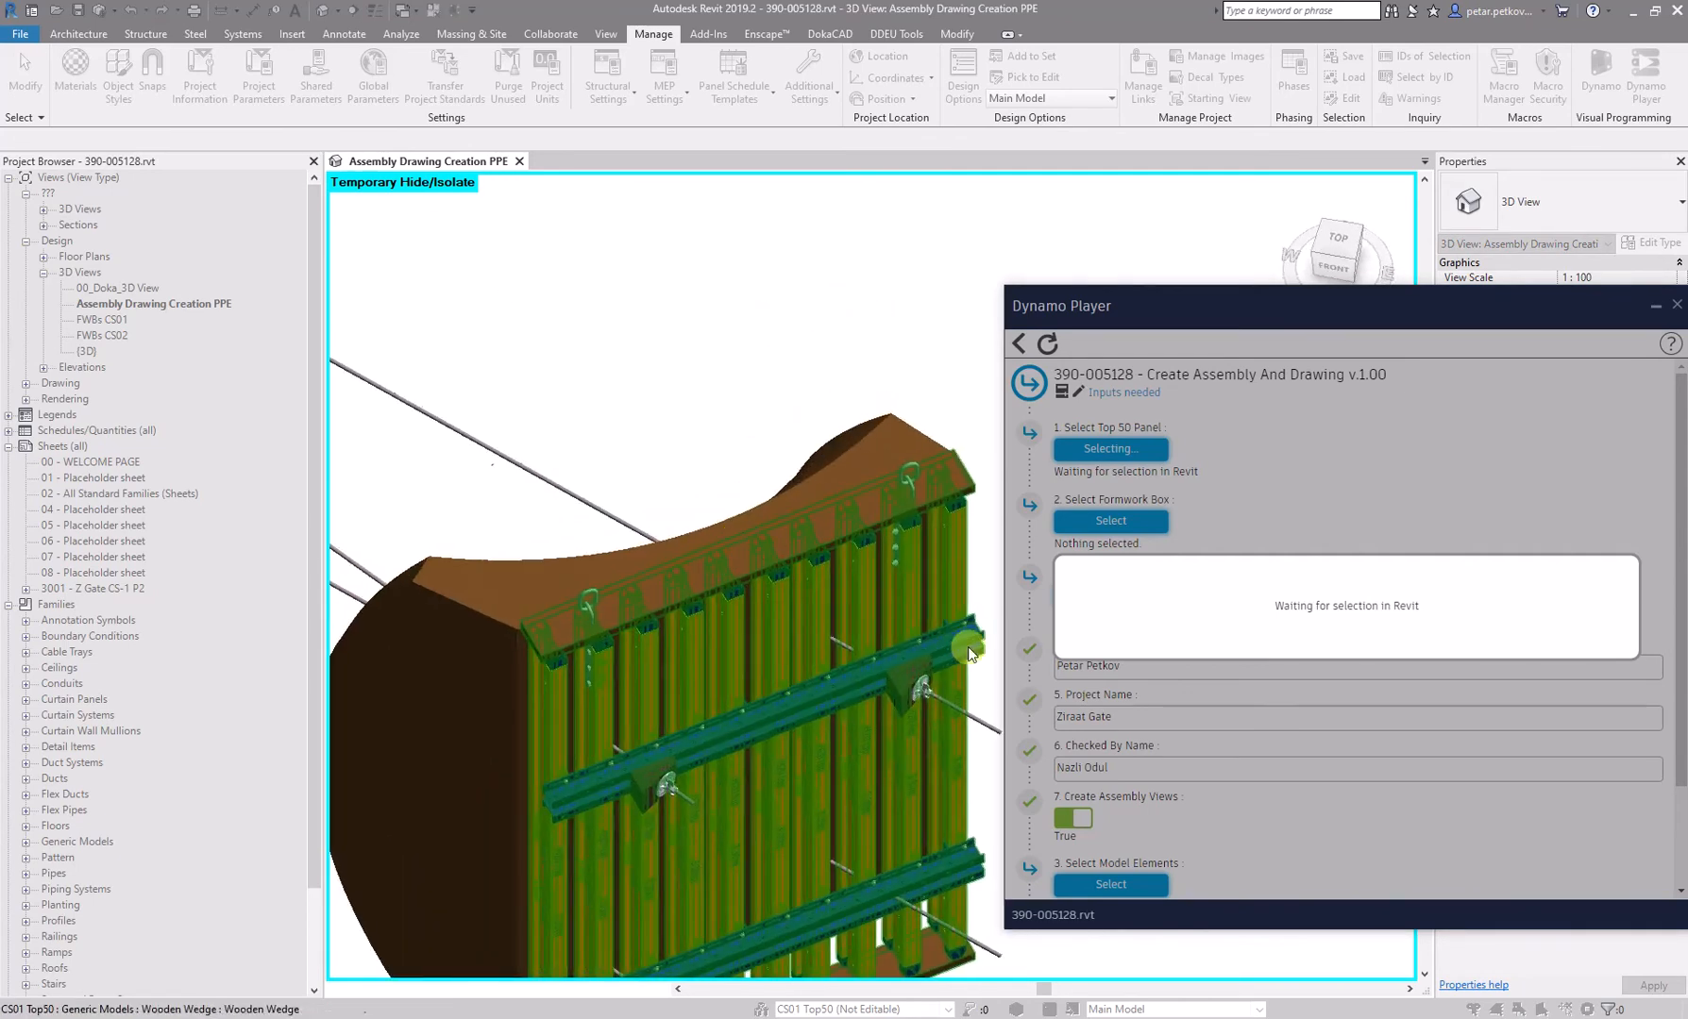
pyautogui.click(794, 624)
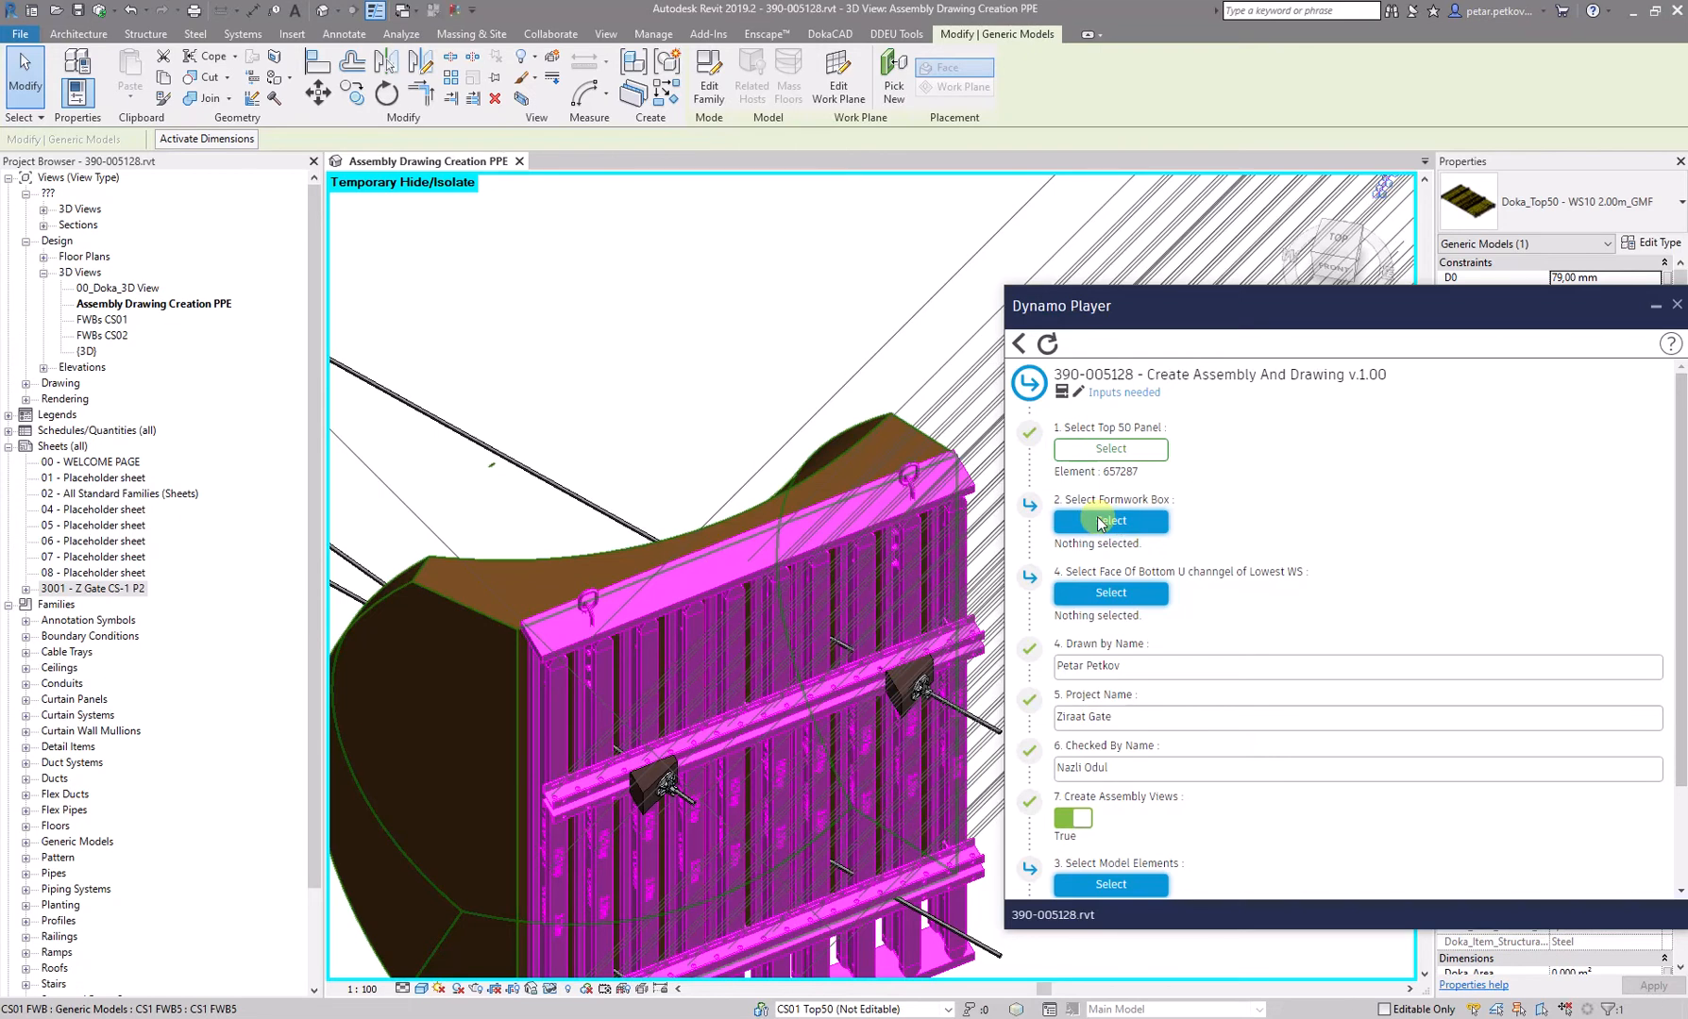
pyautogui.click(1100, 521)
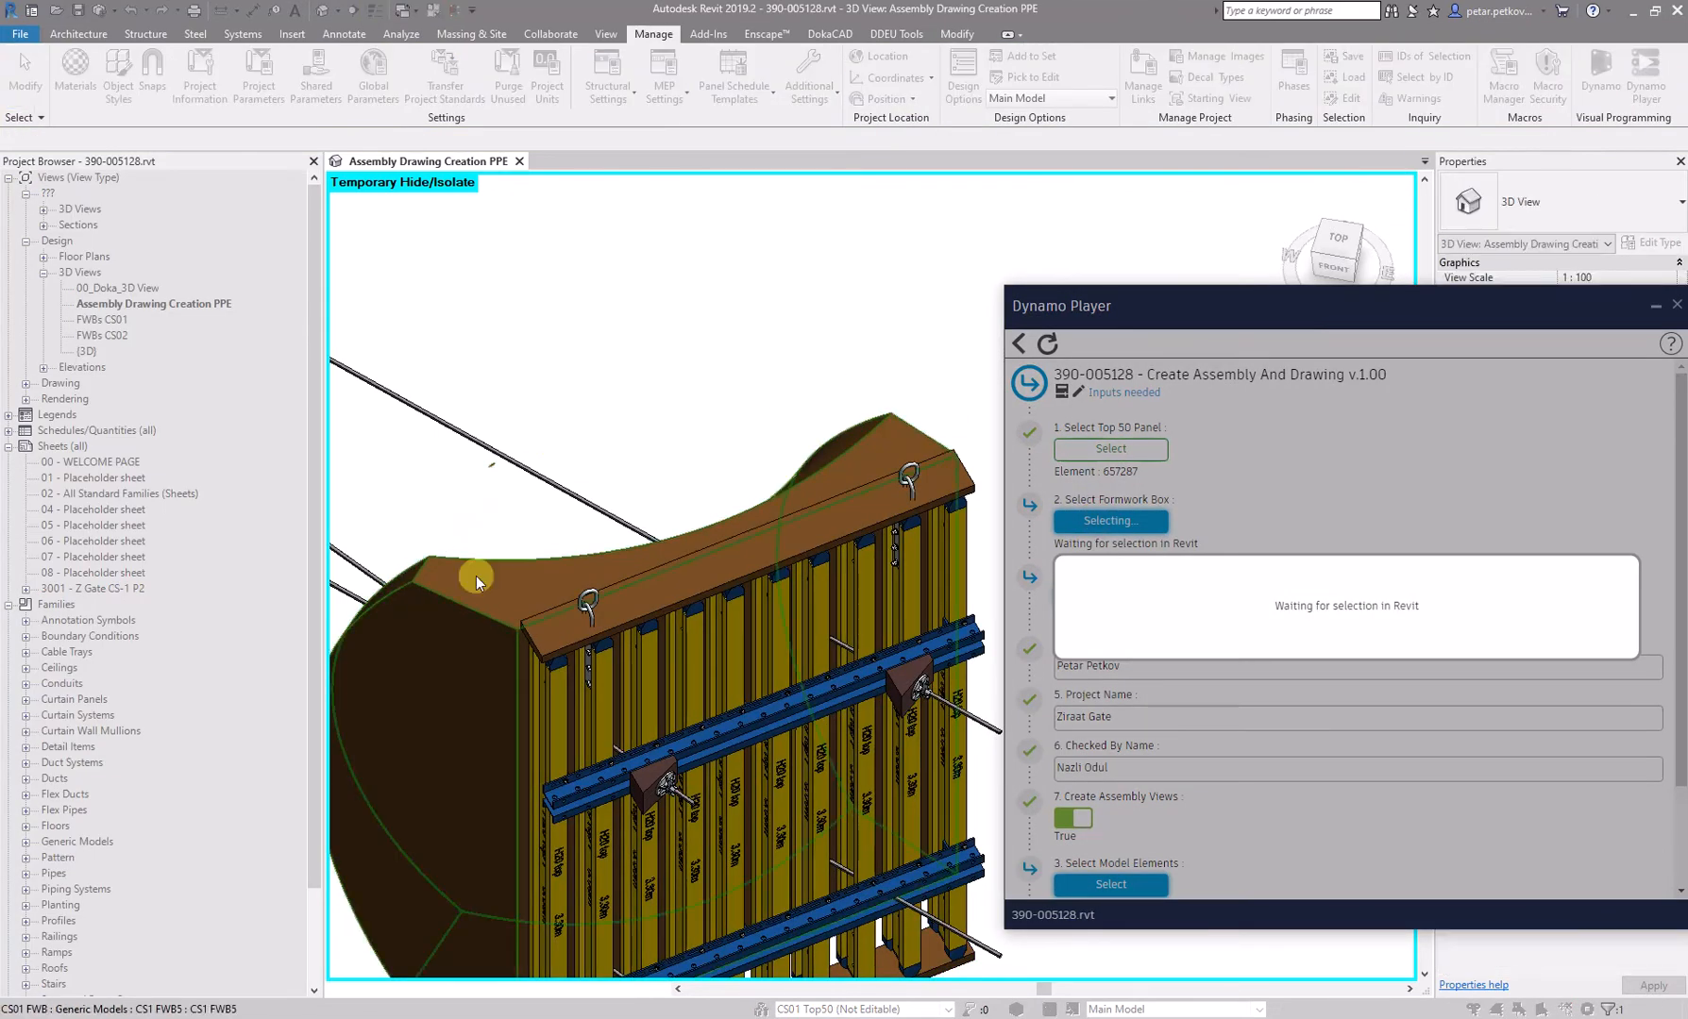
pyautogui.click(478, 576)
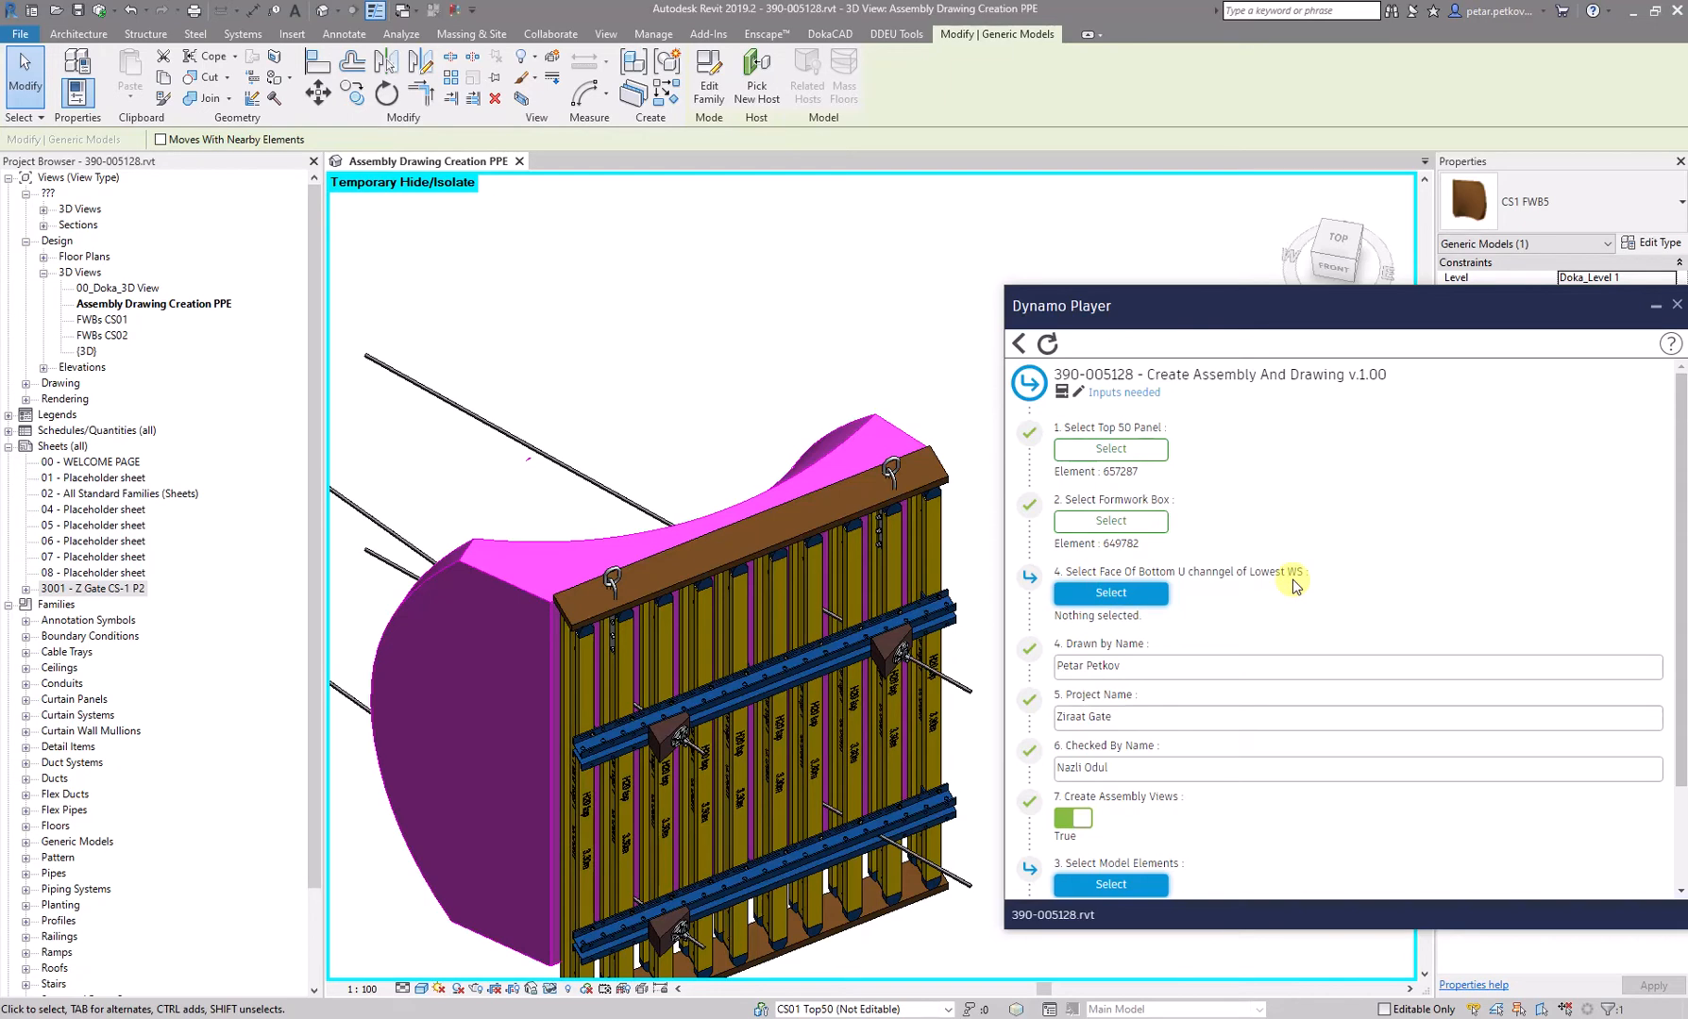
# - Pick the face of the bottom U channel on the panel's lowest WS10 waling for script input 4
pyautogui.click(1111, 593)
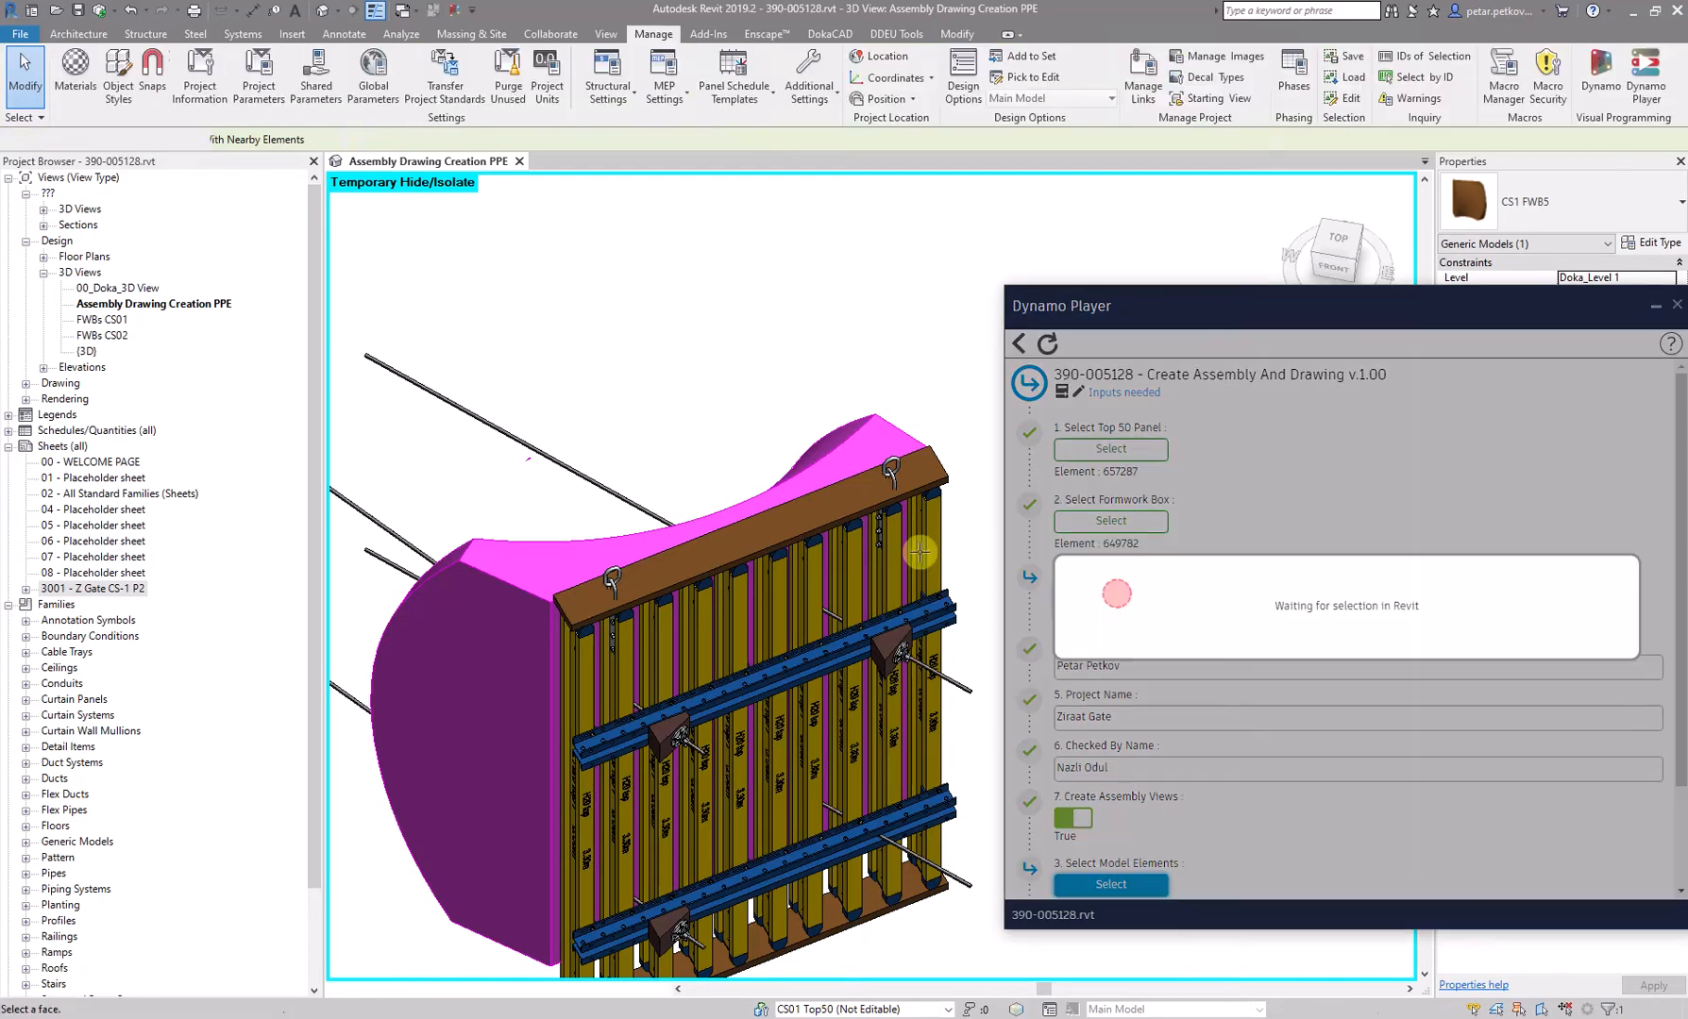
pyautogui.scroll(5, 717, 460)
pyautogui.scroll(5, 746, 661)
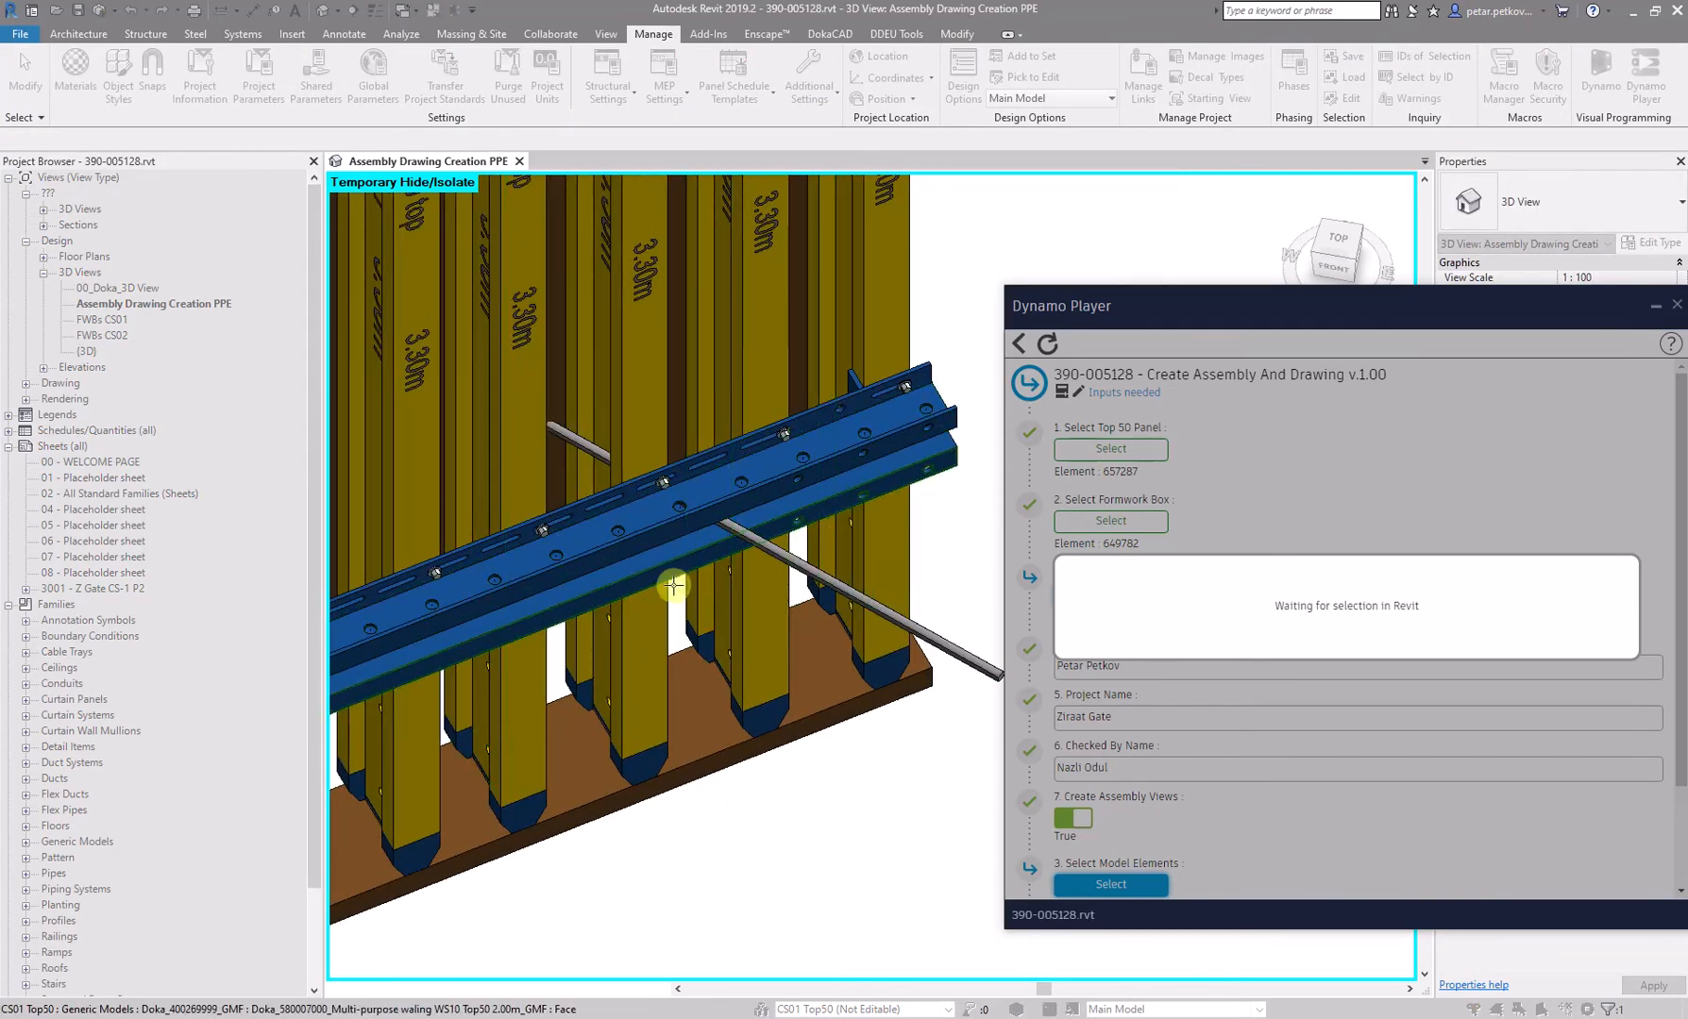
pyautogui.scroll(2, 592, 576)
pyautogui.scroll(2, 592, 575)
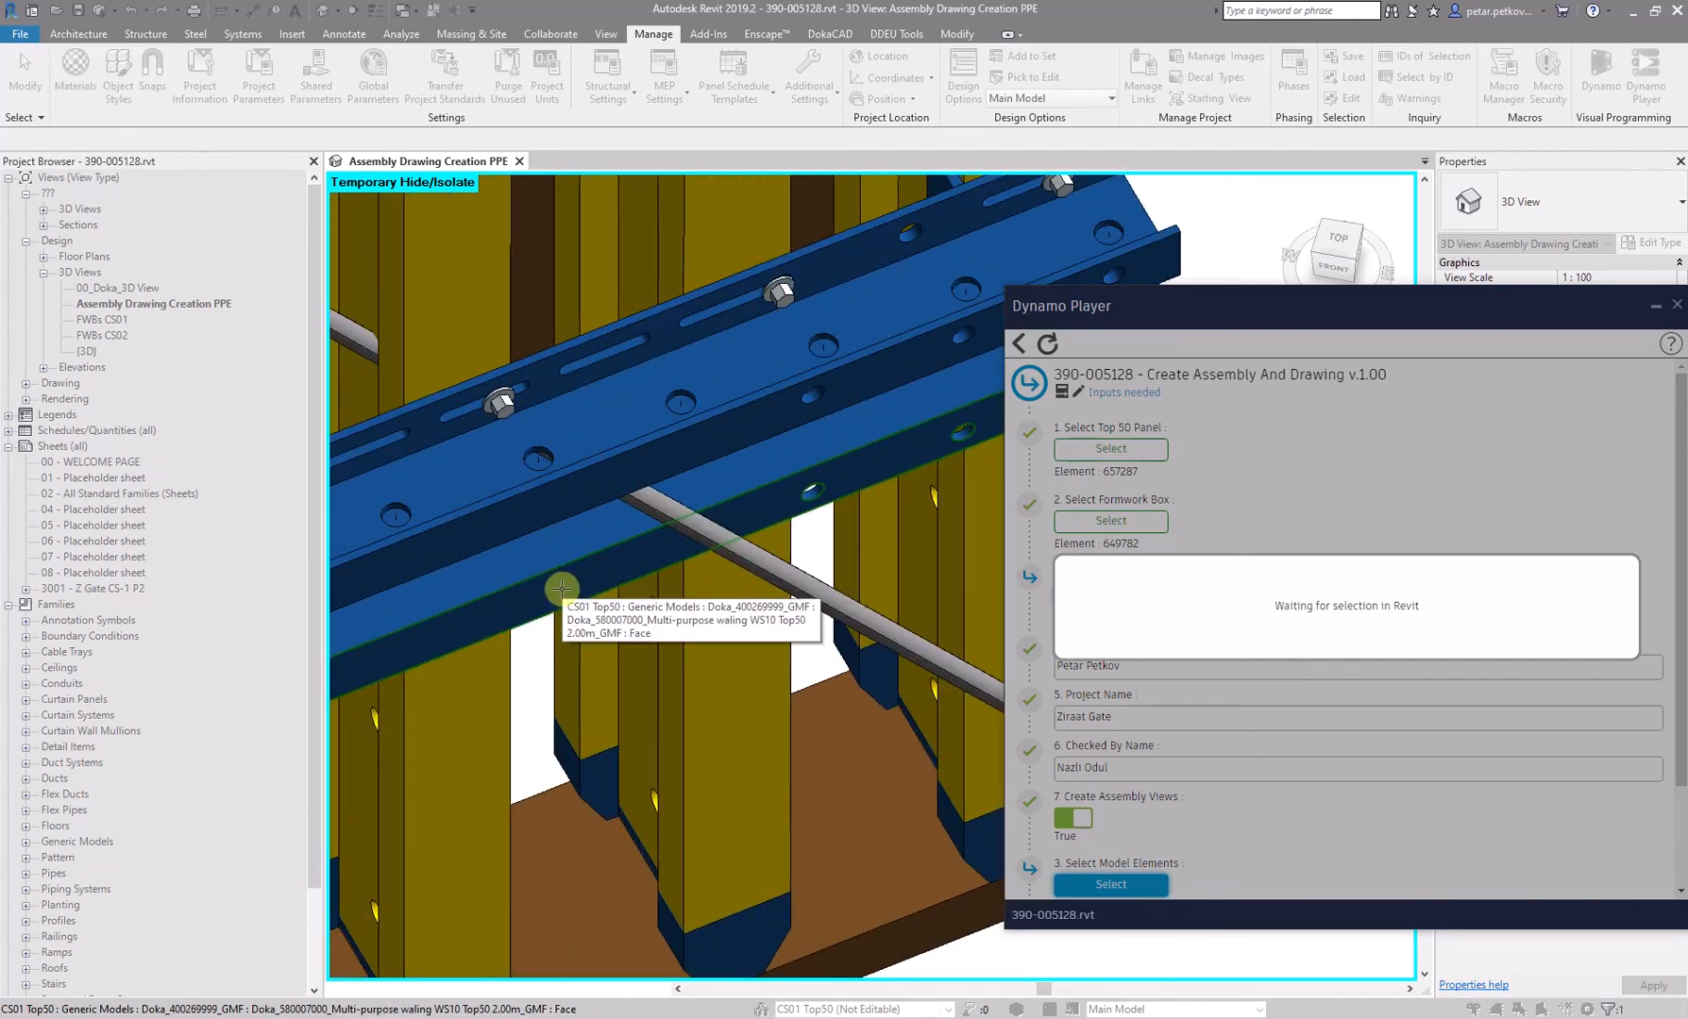
pyautogui.click(562, 588)
# - Window-select the isolated panel's tie rods and wedge parts for the 3. Select Model Elements input
pyautogui.scroll(-2, 1337, 613)
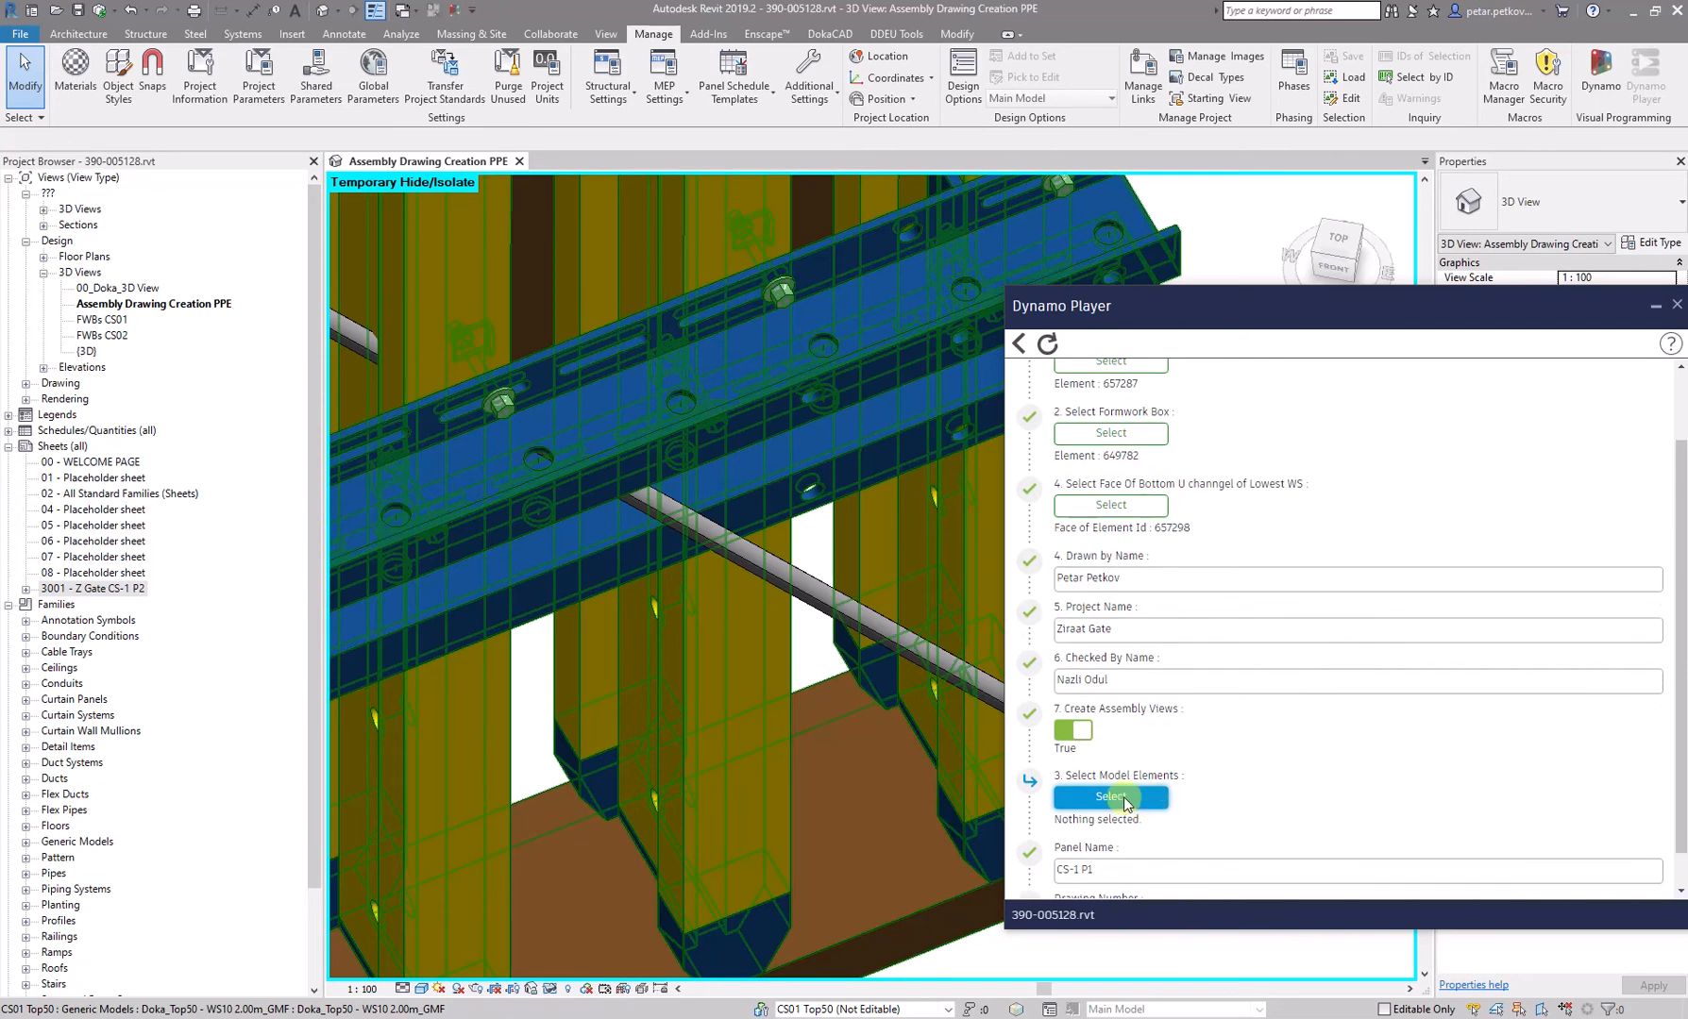
pyautogui.click(1125, 800)
pyautogui.scroll(-5, 651, 735)
pyautogui.keyDown('shift'); pyautogui.moveTo(658, 742); pyautogui.dragTo(445, 377, button='middle'); pyautogui.keyUp('shift')
pyautogui.moveTo(369, 259); pyautogui.dragTo(741, 887)
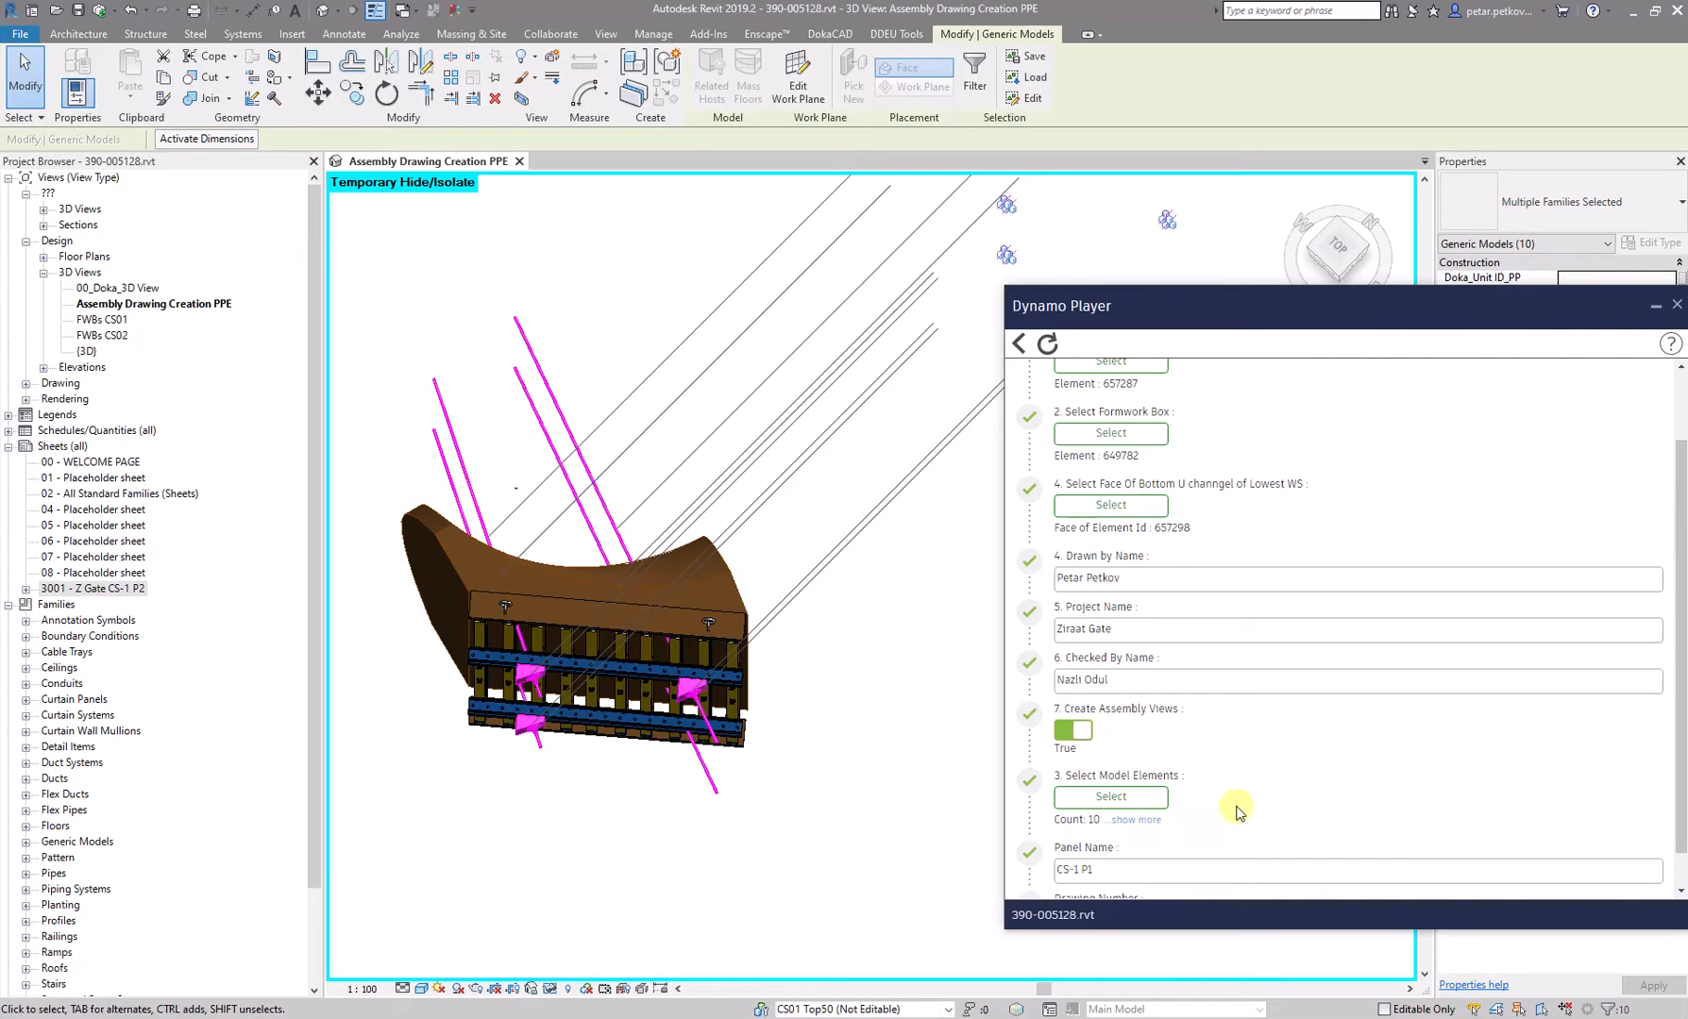
# - Run the script and accept assembly name CS-1 P1, sheet name Ziraat Gate CS-1 P1 and sheet number 3000
pyautogui.scroll(-1, 1239, 811)
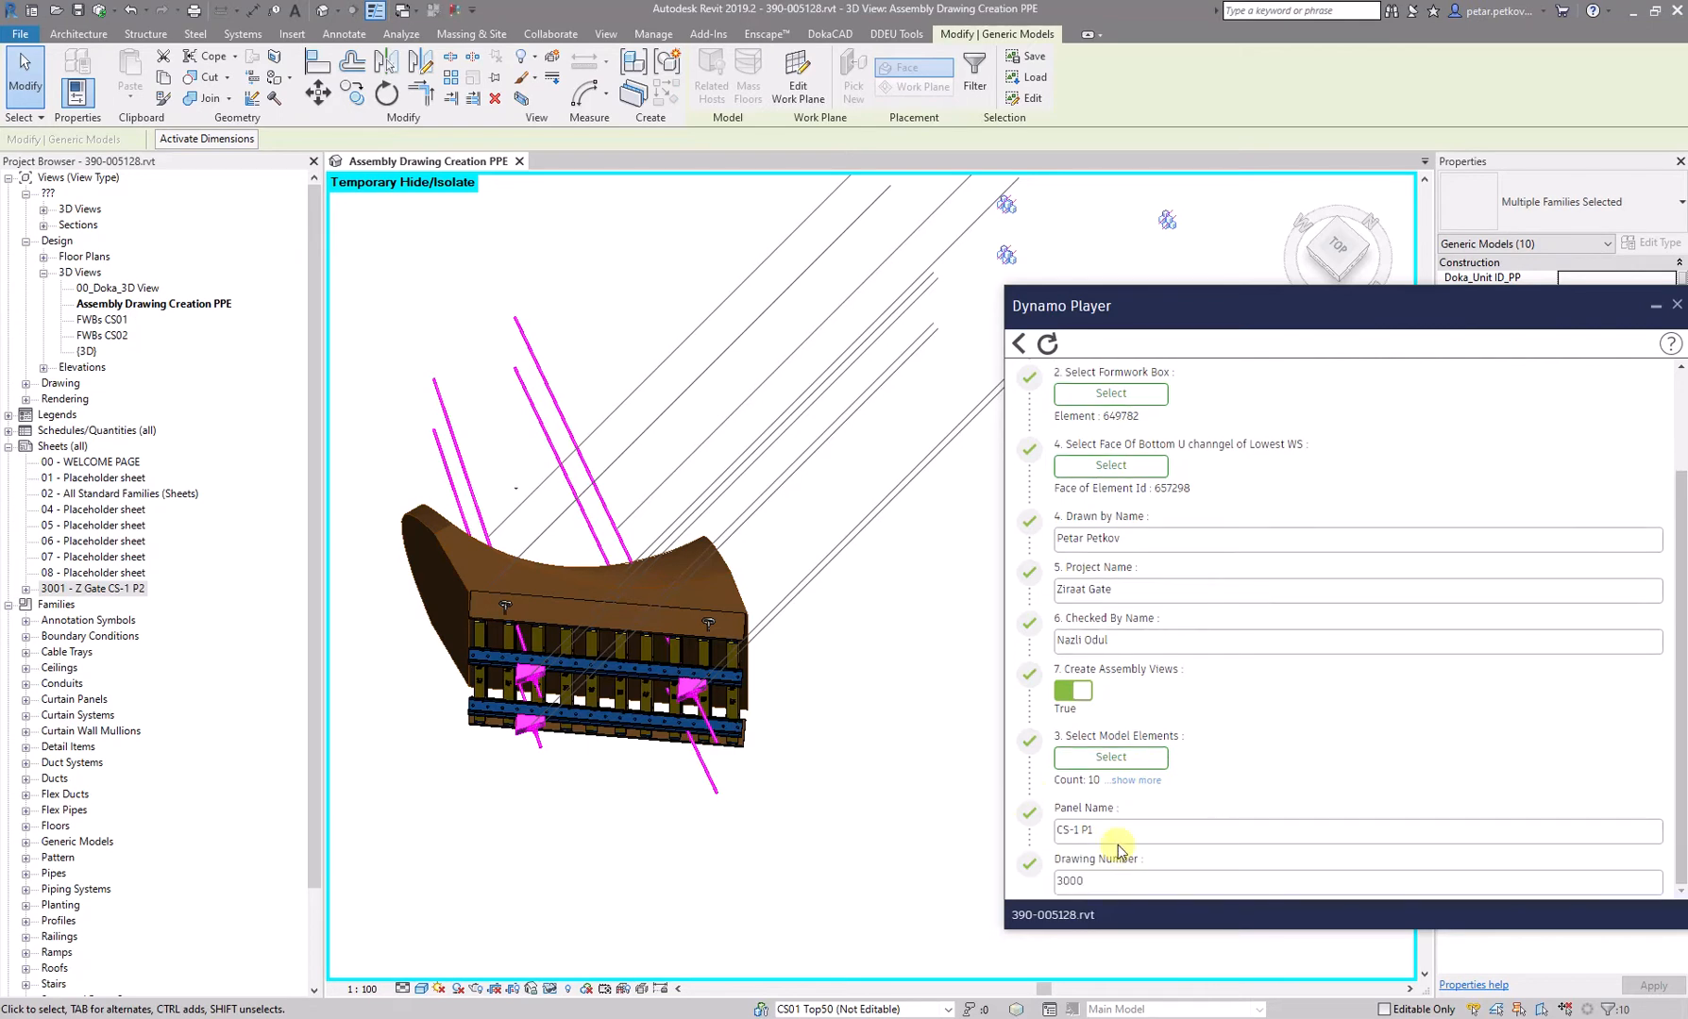
pyautogui.scroll(3, 1137, 713)
pyautogui.click(1163, 667)
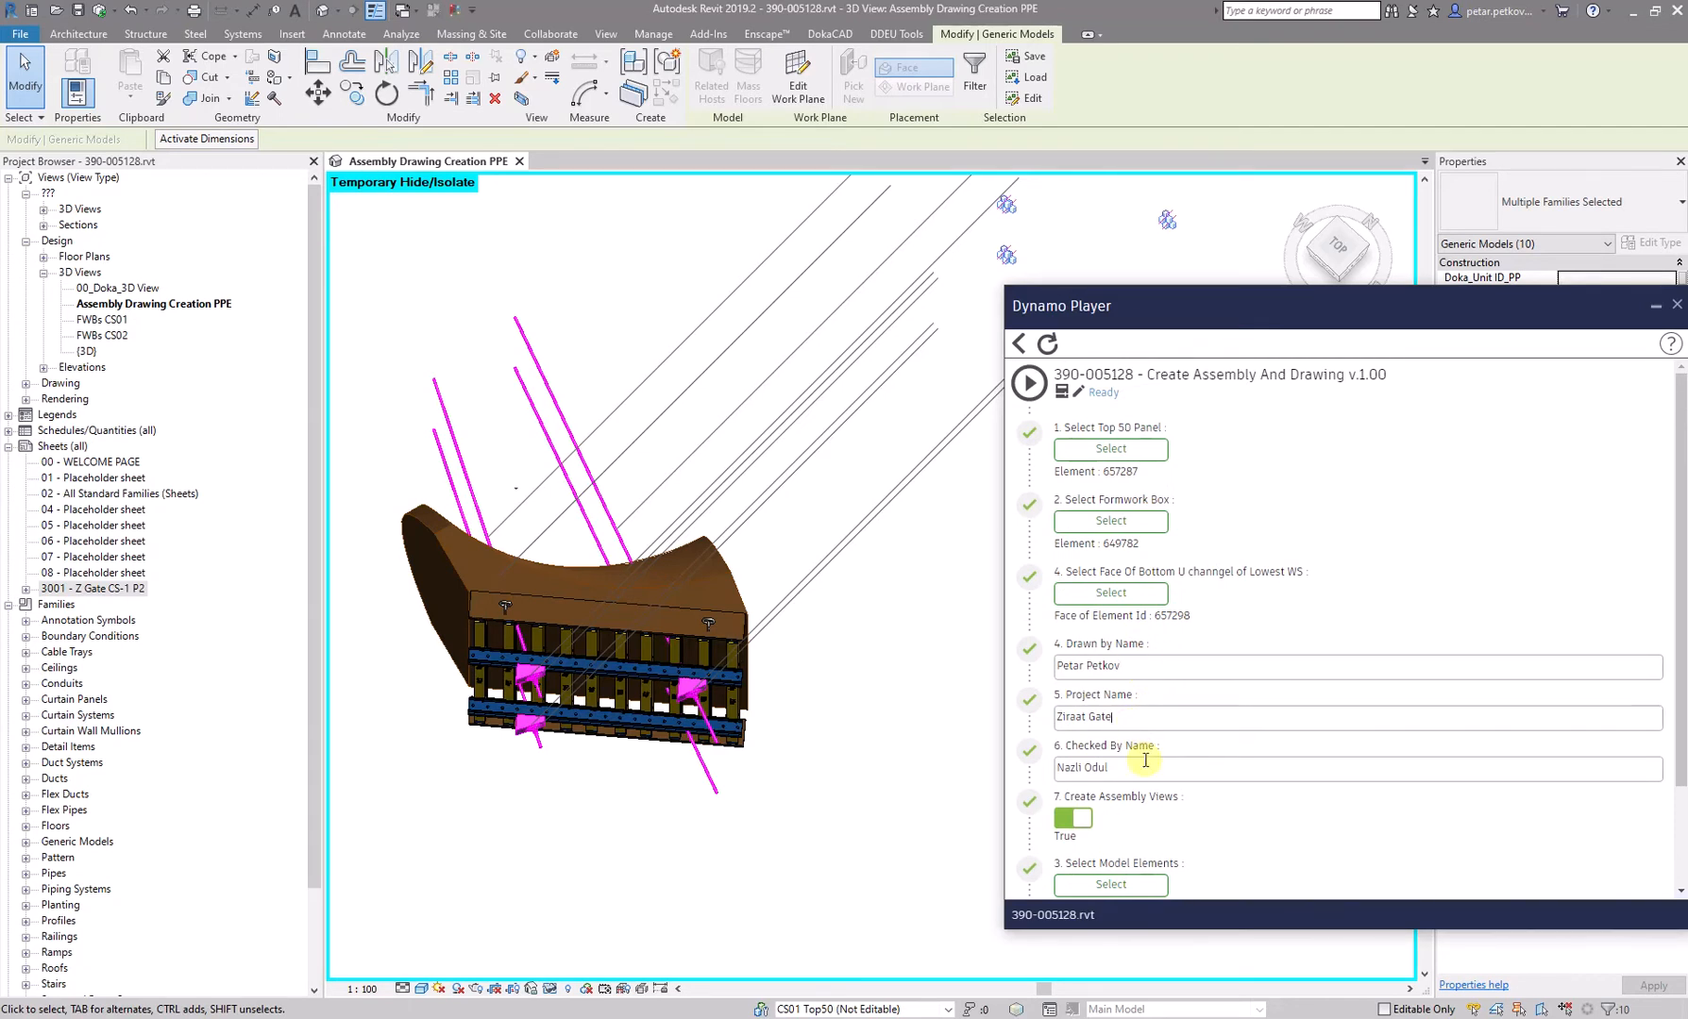
pyautogui.scroll(-3, 1167, 783)
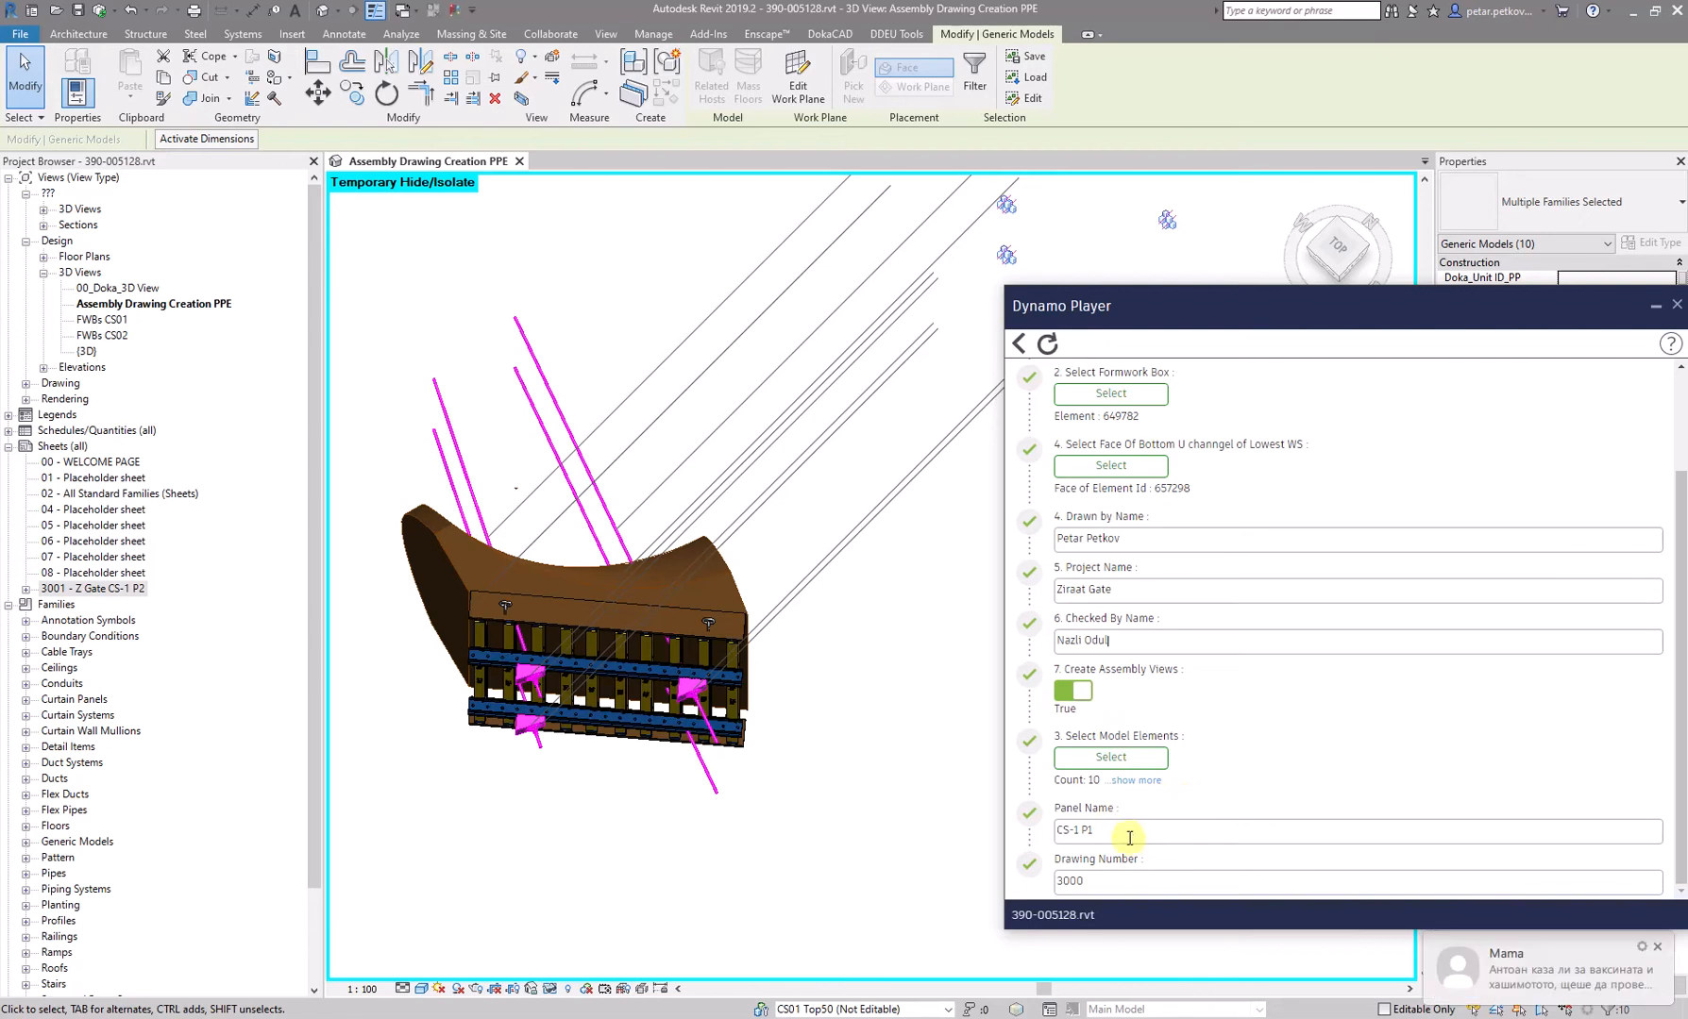
pyautogui.click(1657, 949)
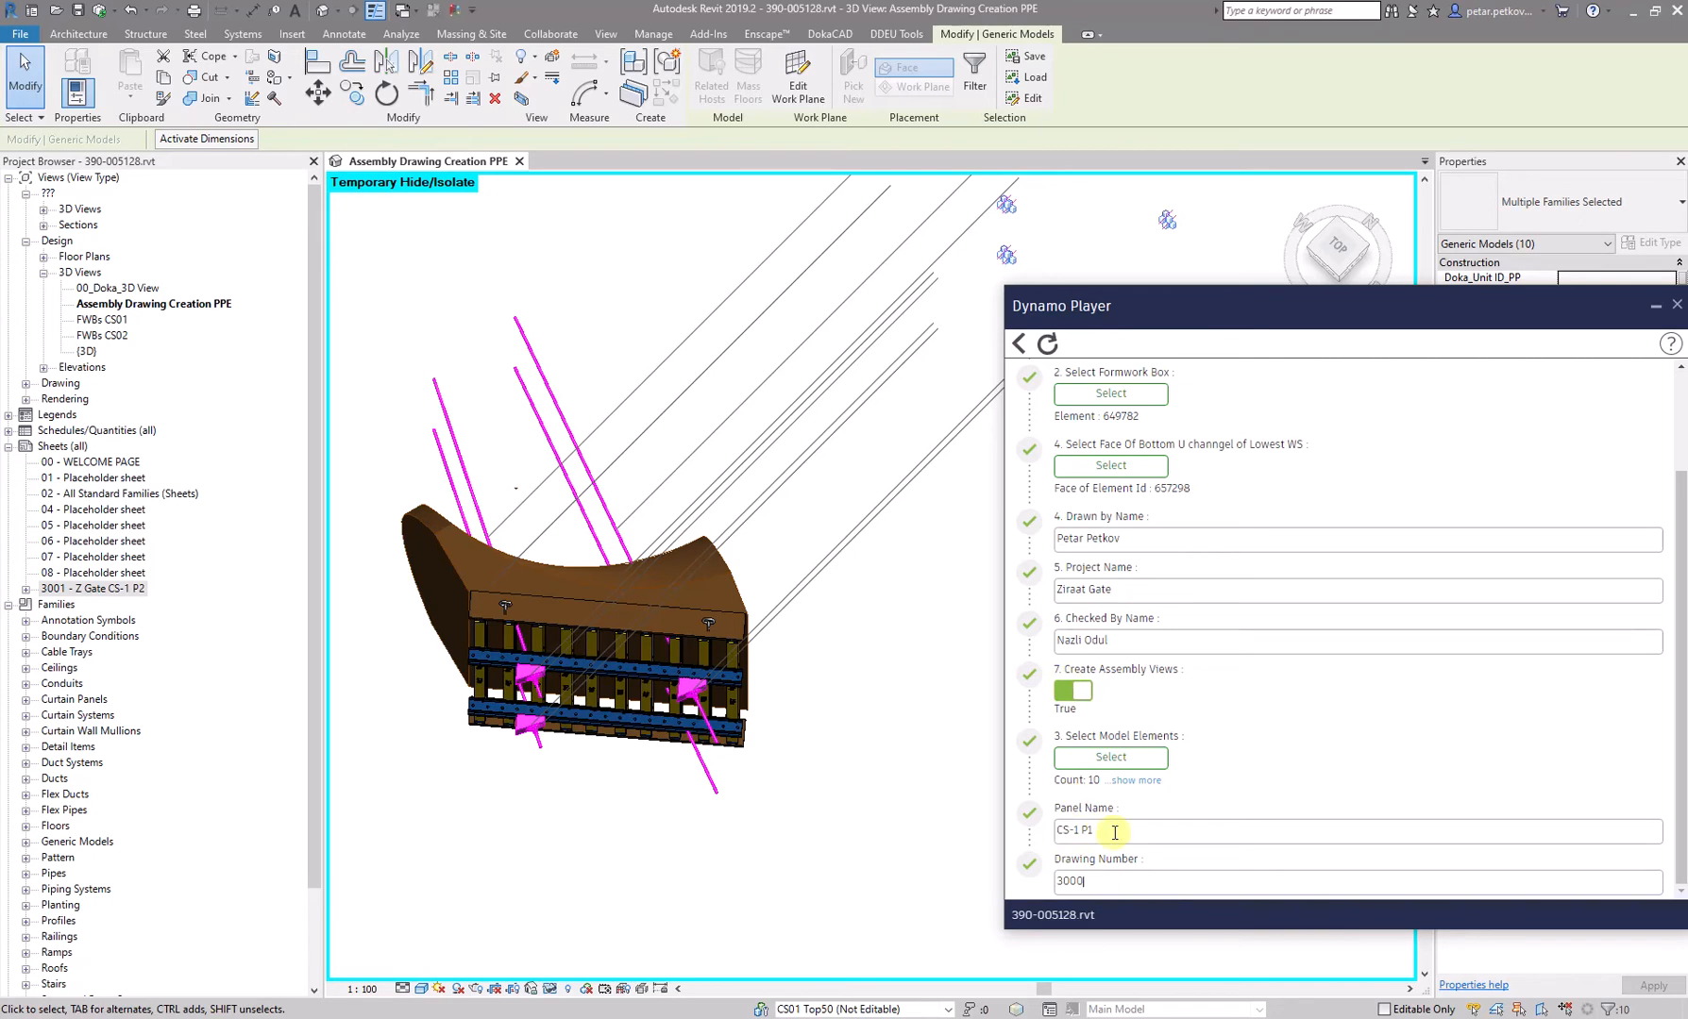
pyautogui.scroll(3, 1106, 453)
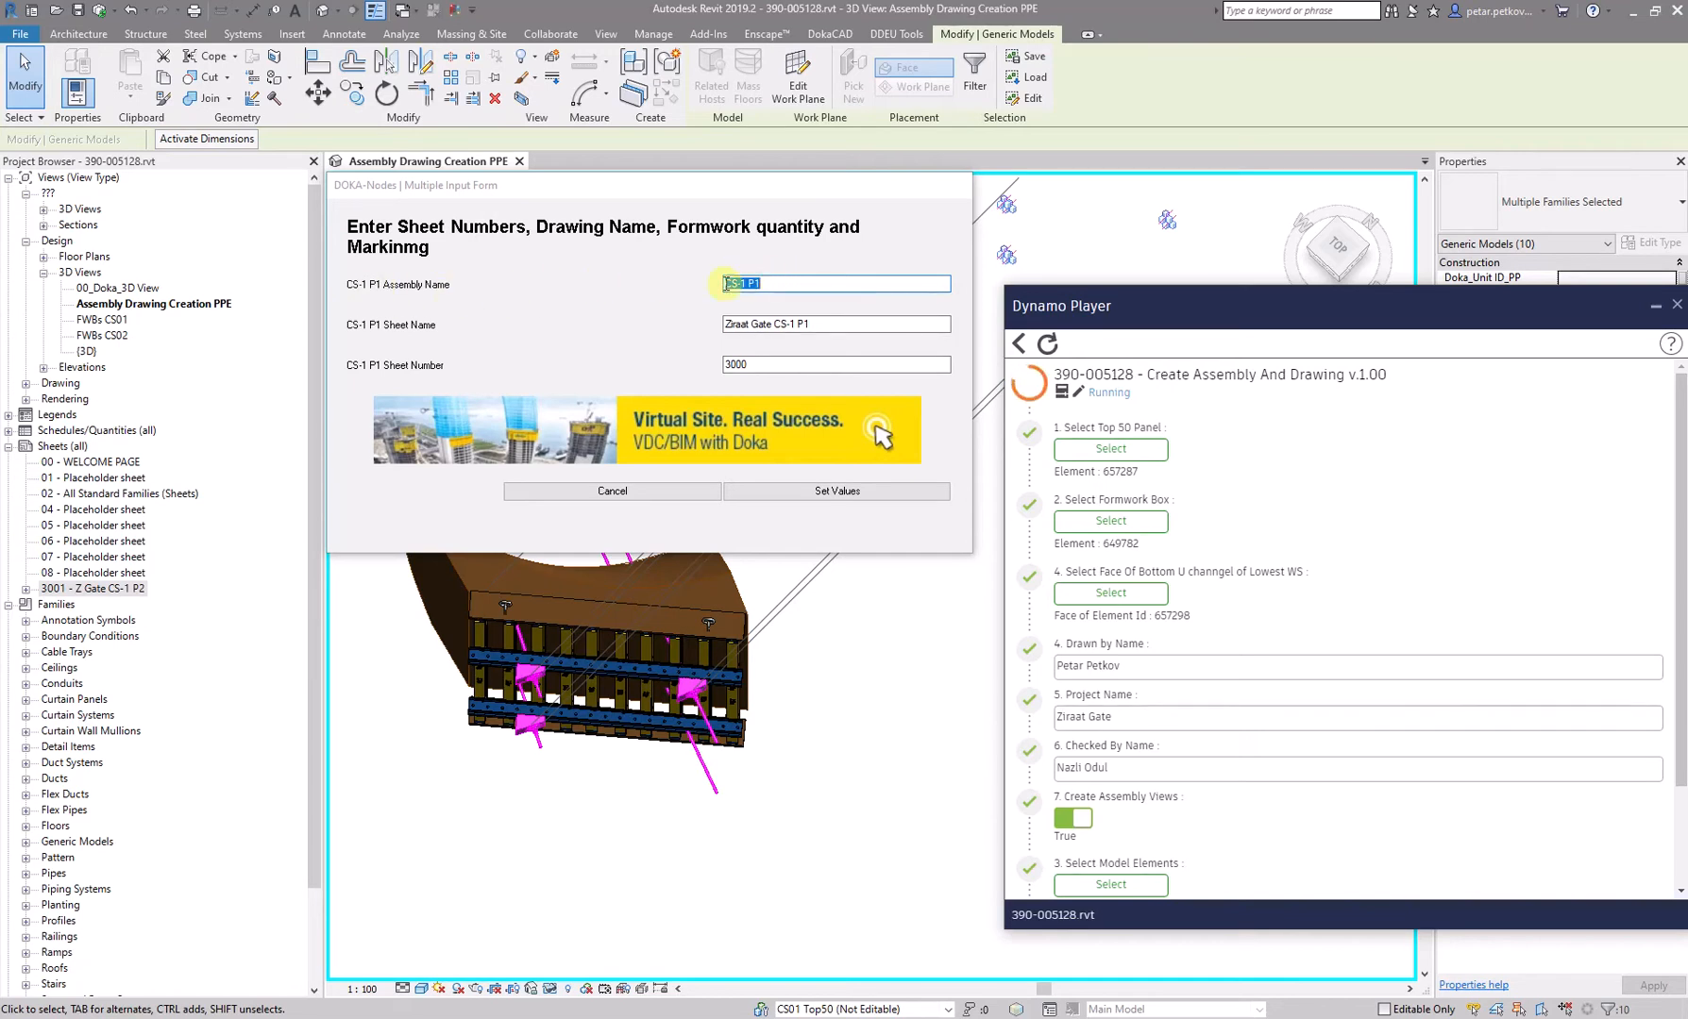
pyautogui.click(802, 283)
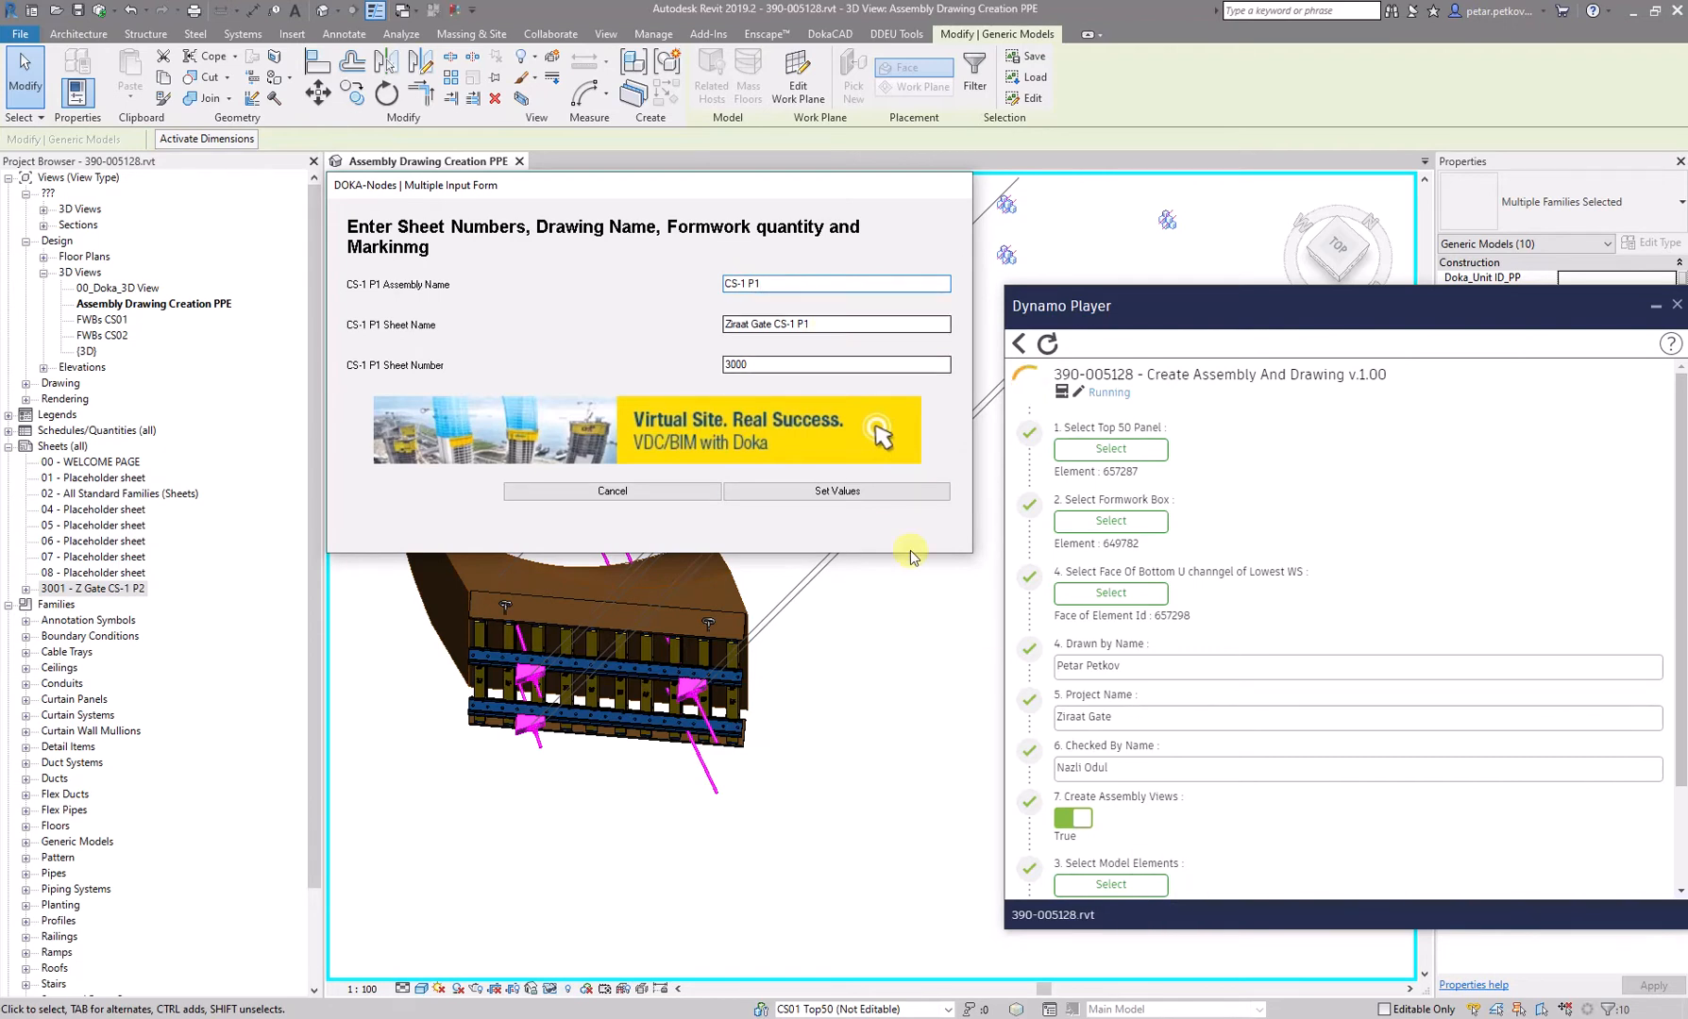
pyautogui.click(826, 325)
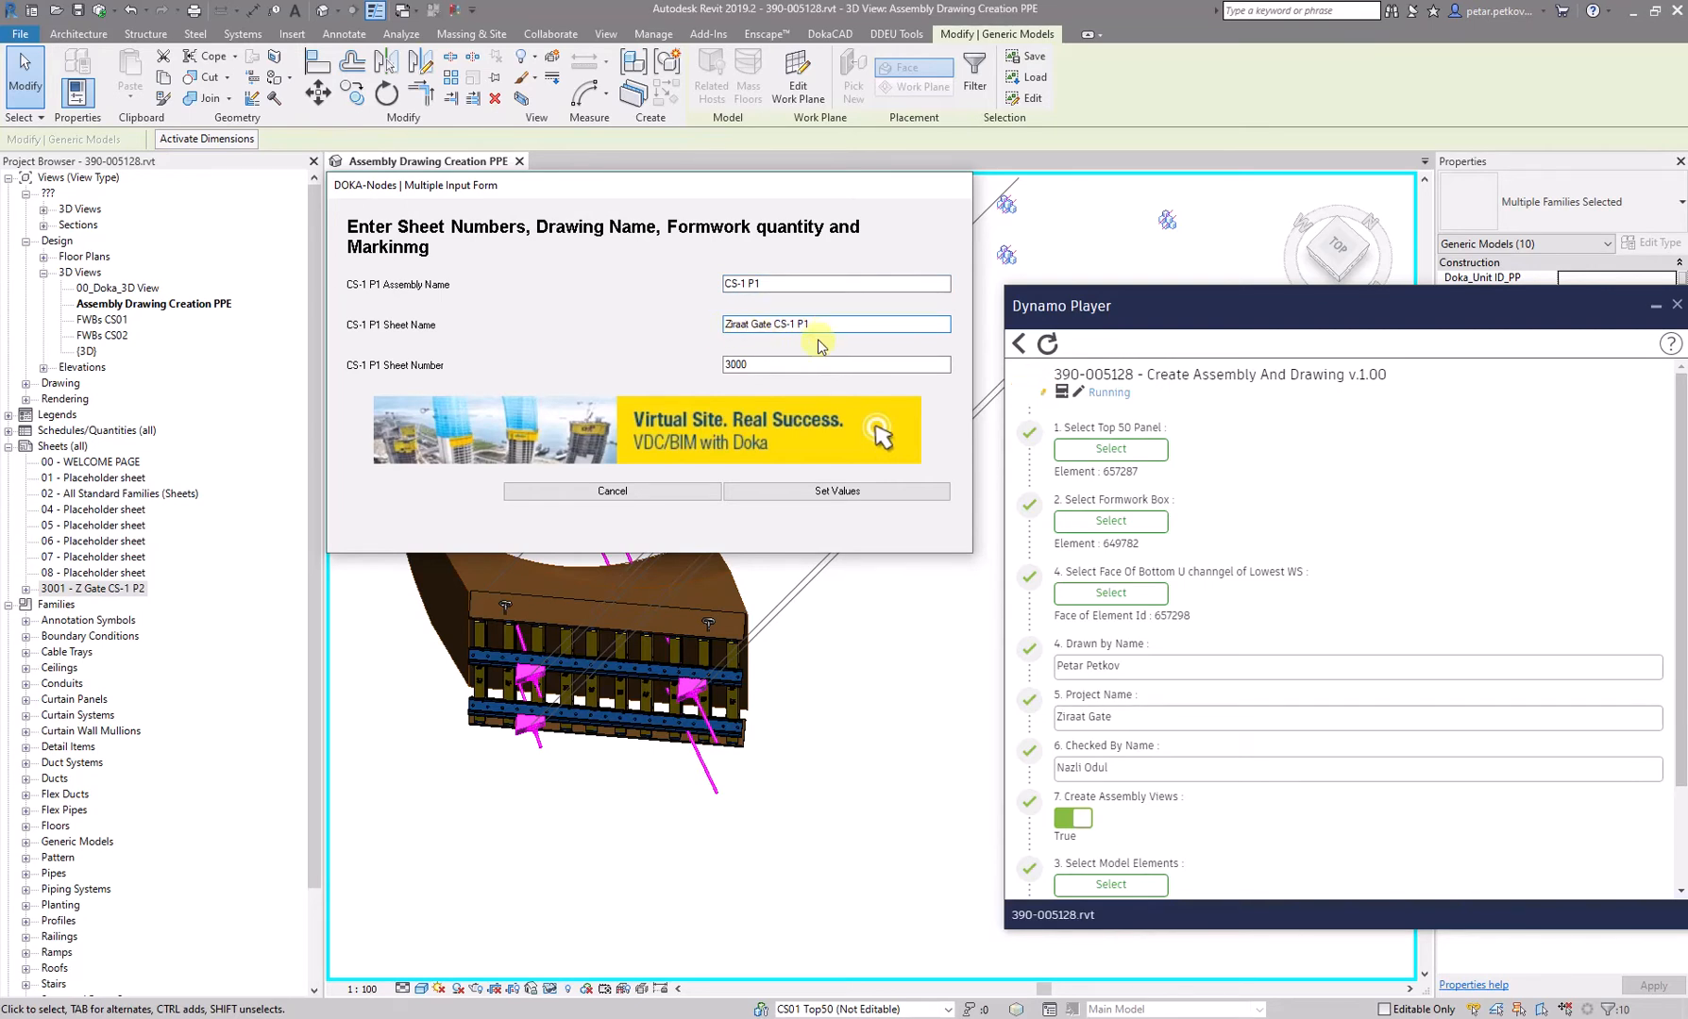
pyautogui.click(755, 364)
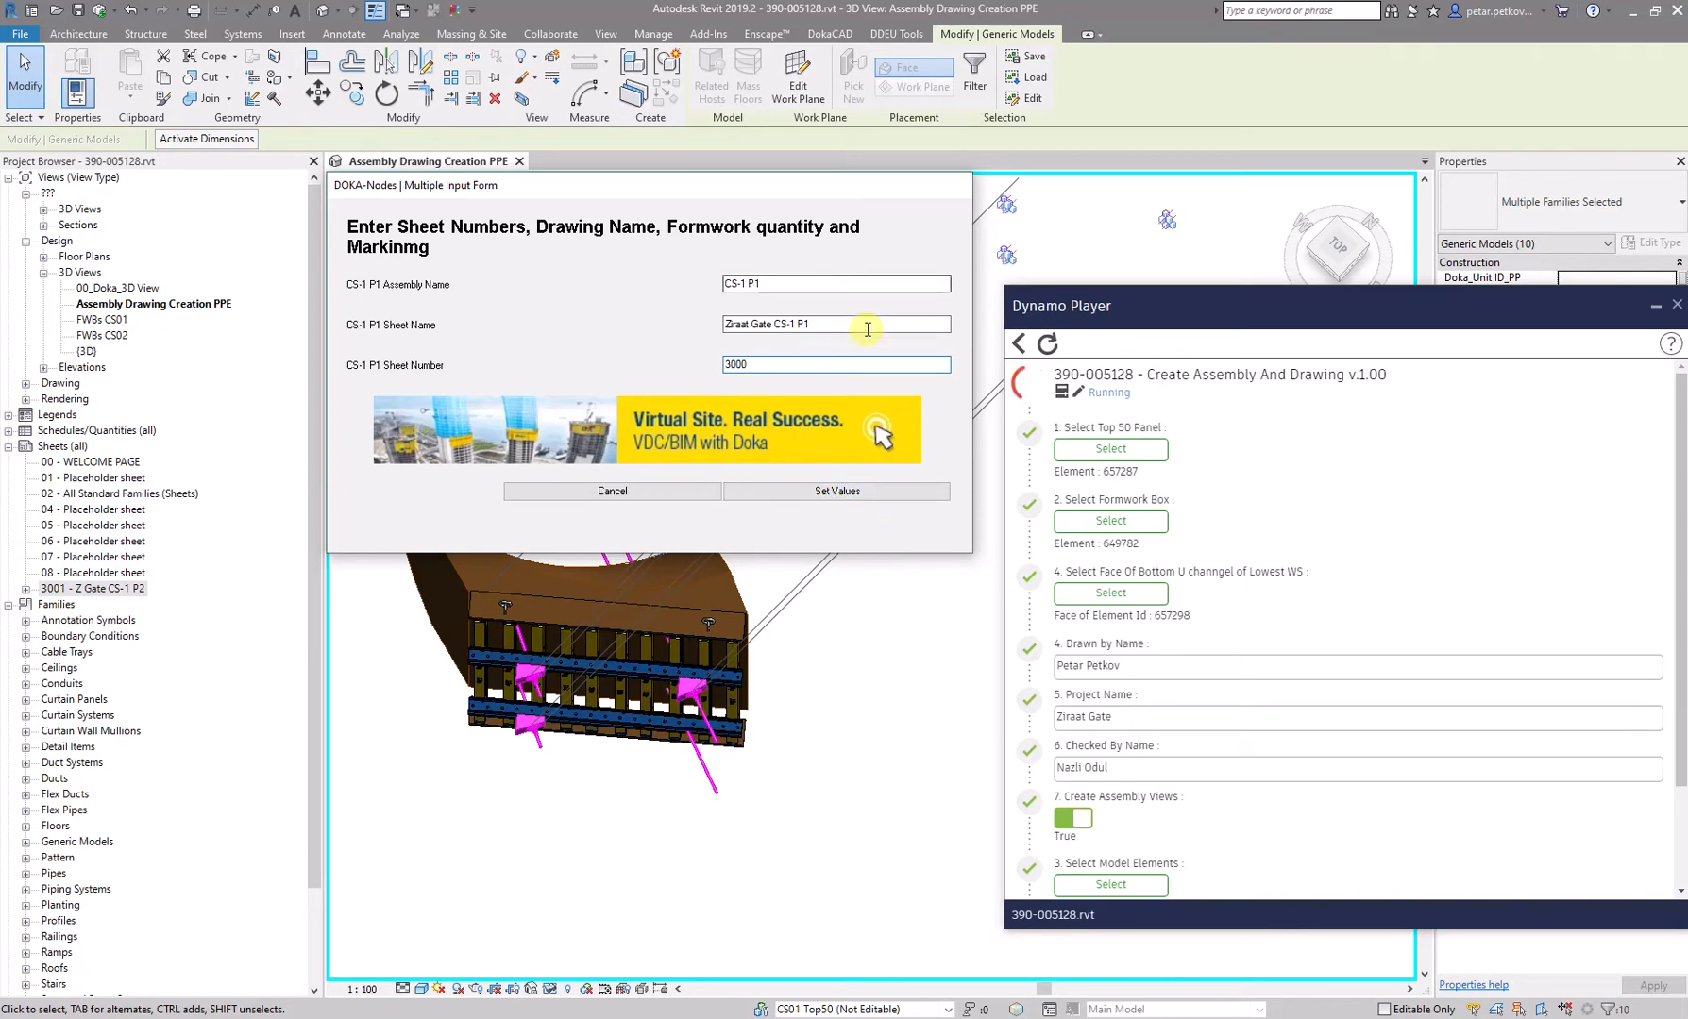
pyautogui.click(824, 492)
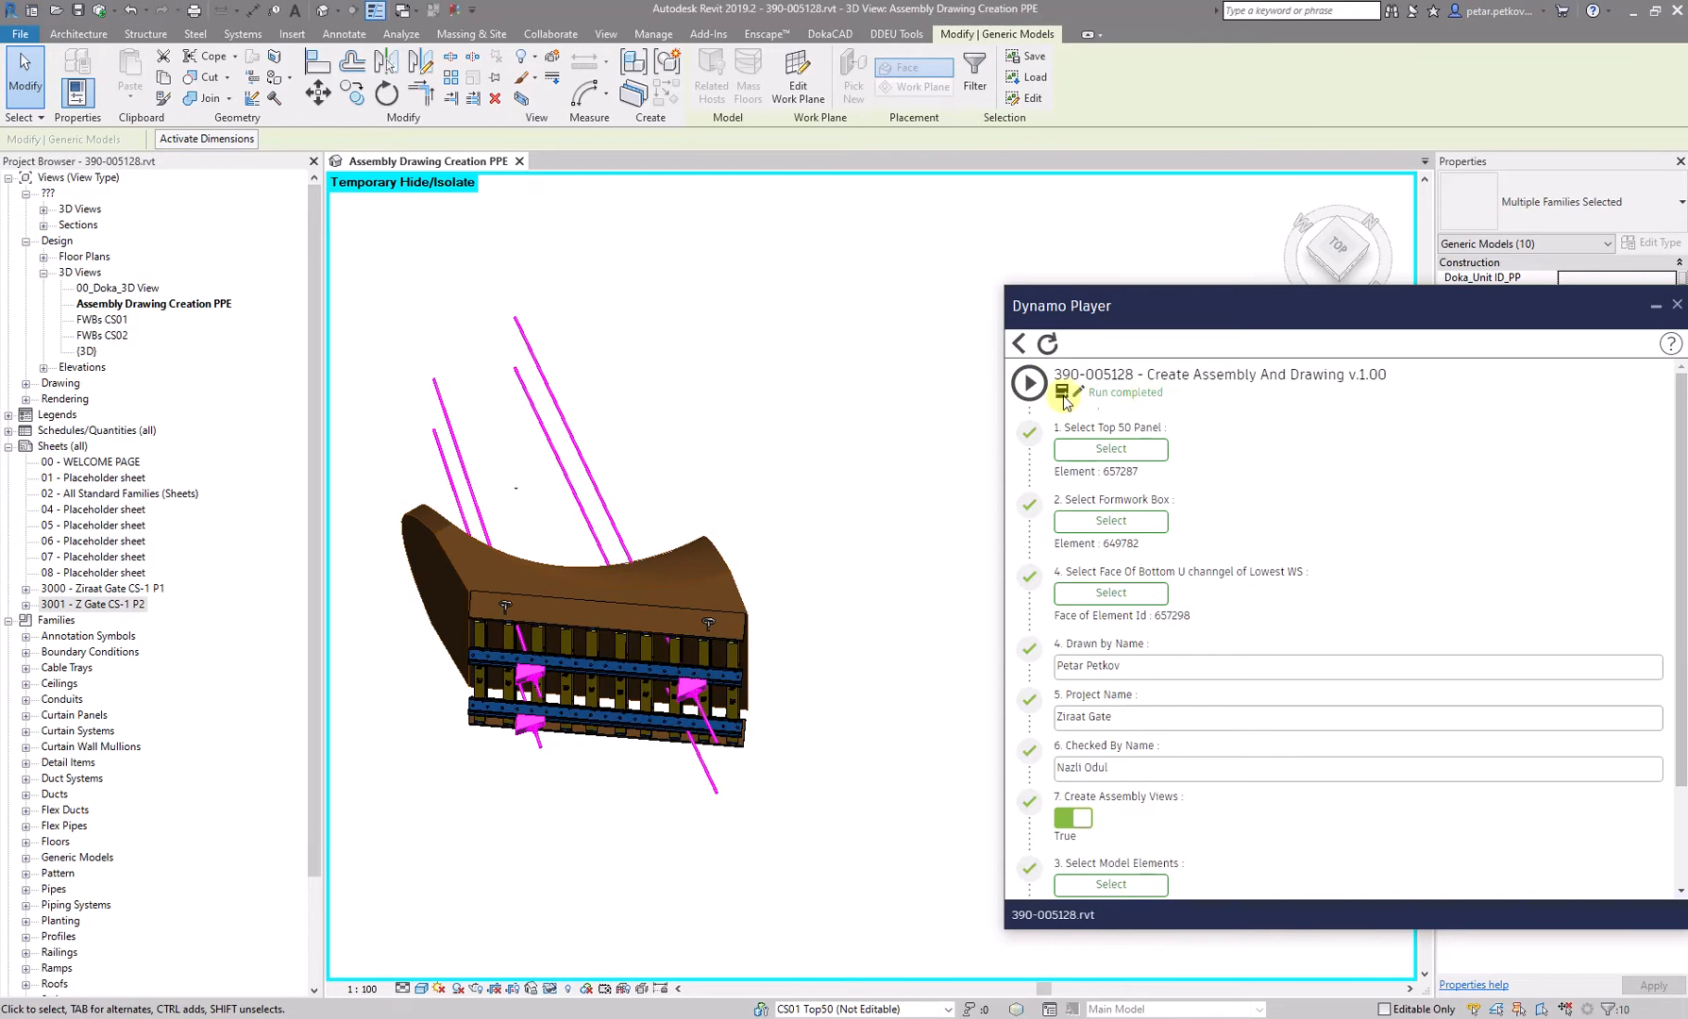
# - Move Dynamo Player off the model view, clear the selection and reset the temporary hide/isolate
pyautogui.moveTo(1501, 308); pyautogui.dragTo(1089, 288)
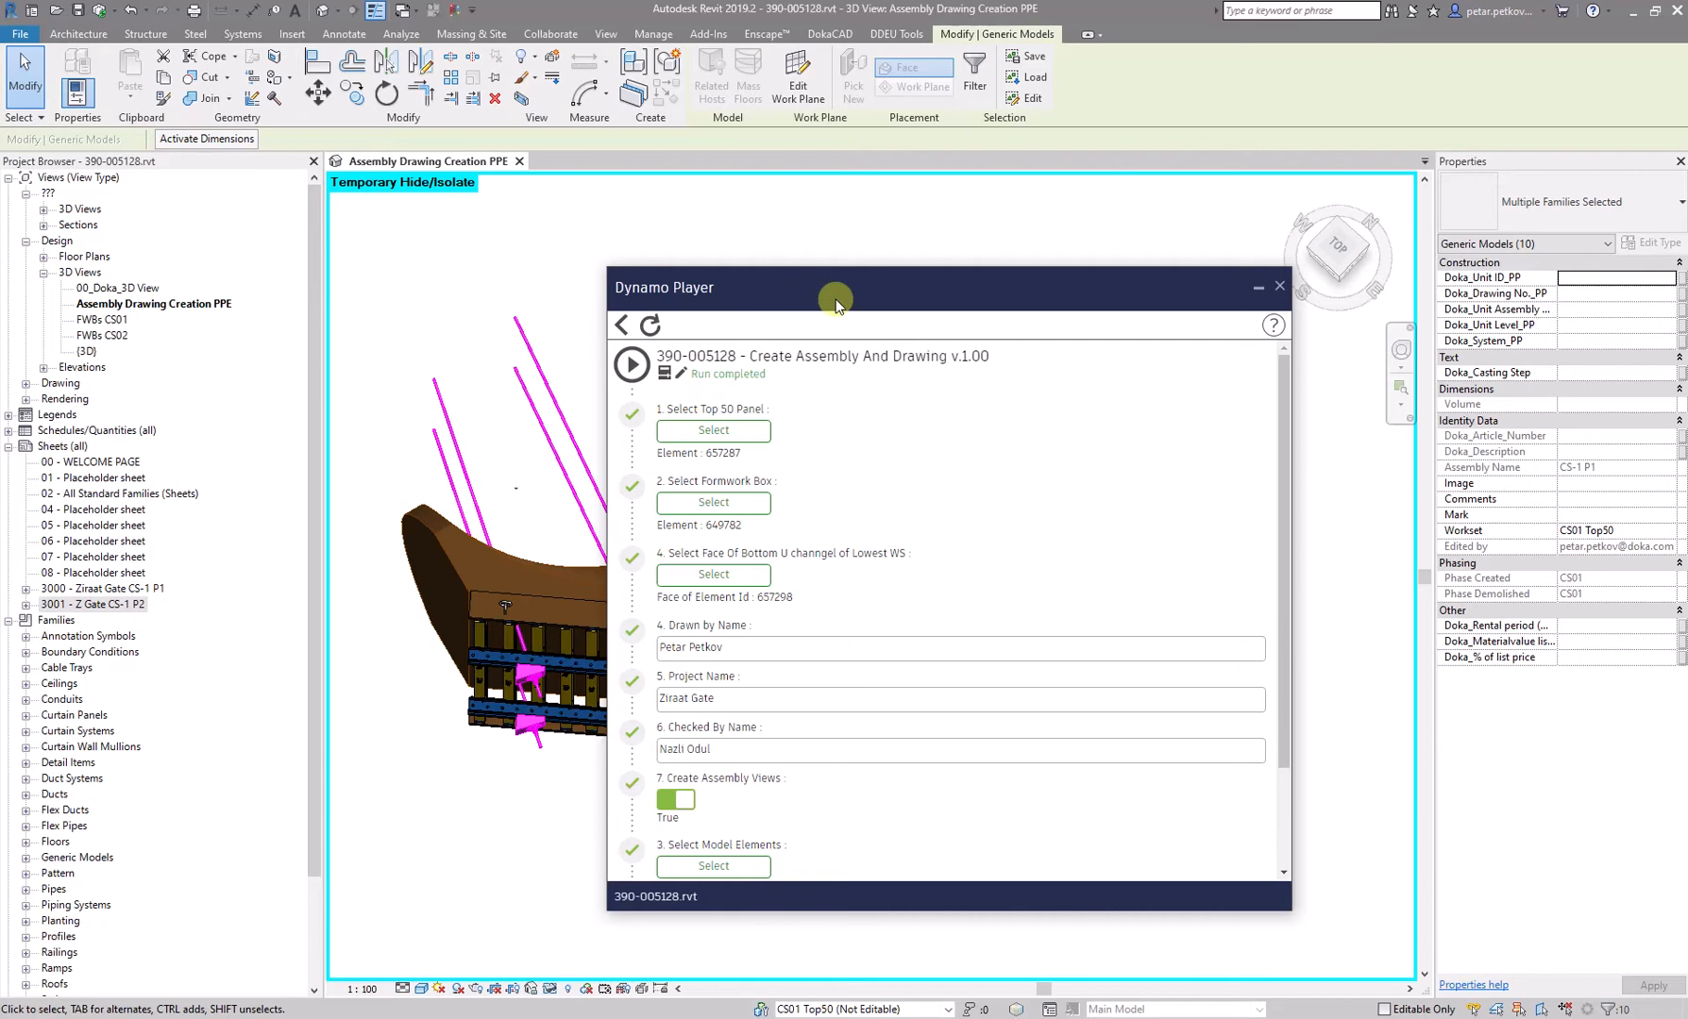
pyautogui.moveTo(814, 283); pyautogui.dragTo(0, 198)
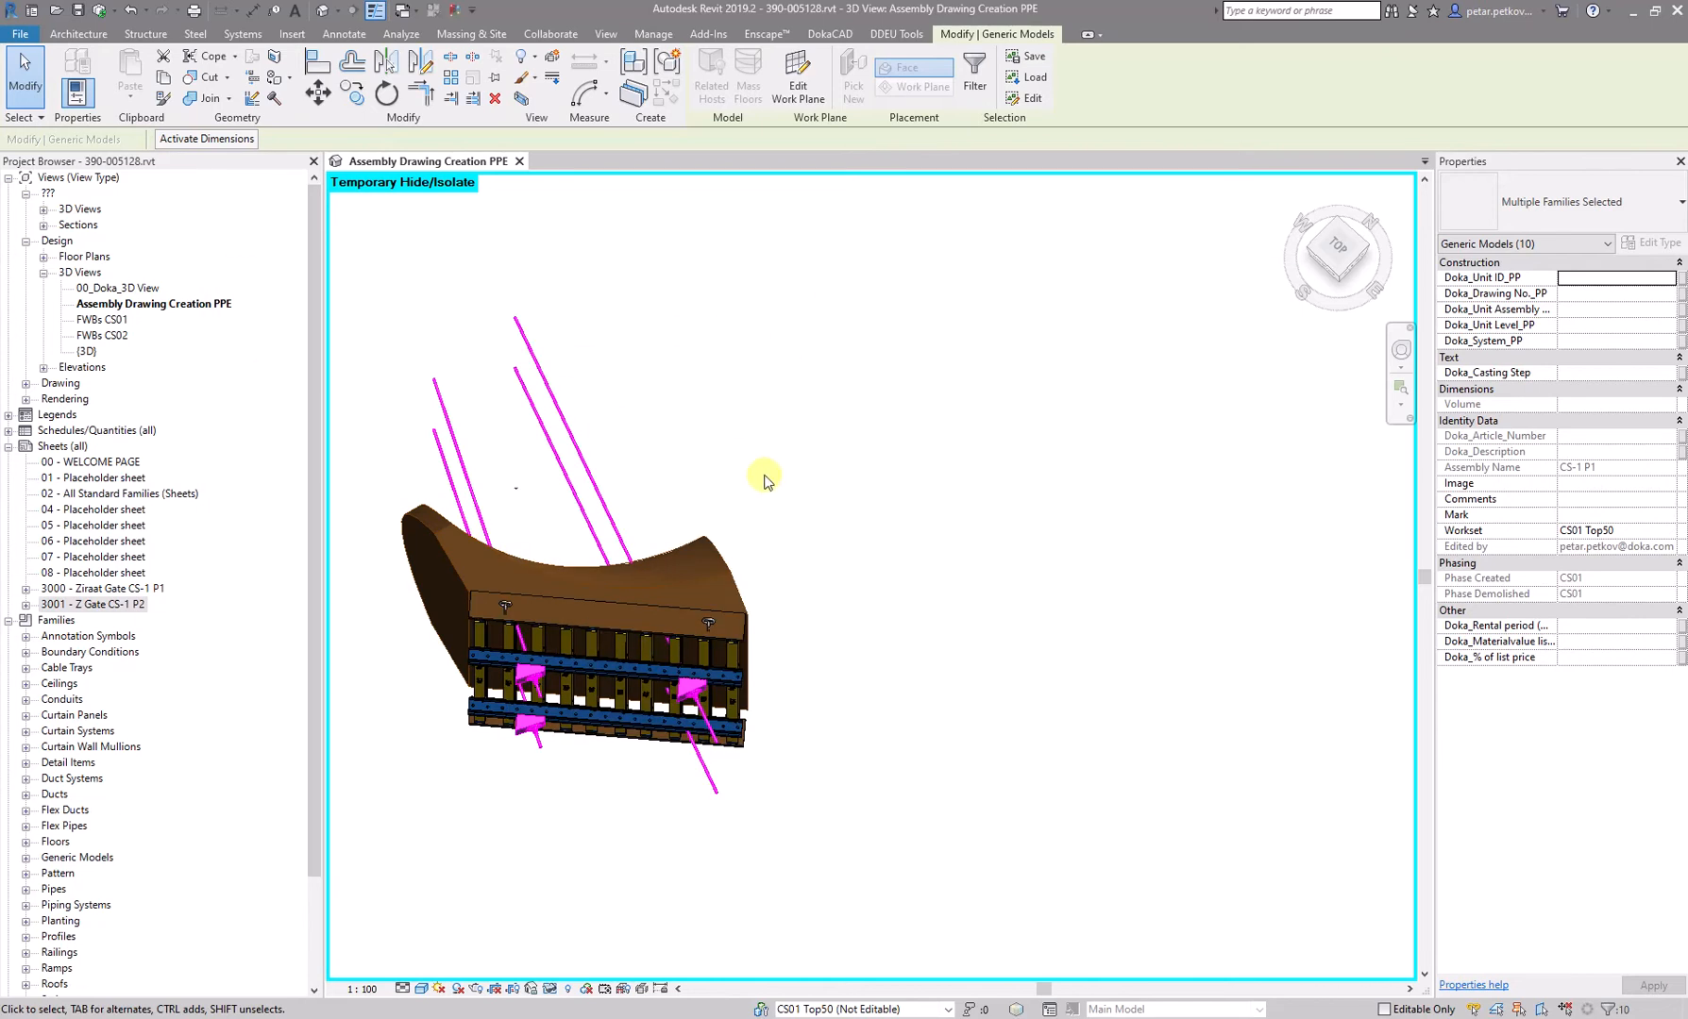
pyautogui.scroll(-1, 851, 531)
pyautogui.scroll(-2, 850, 531)
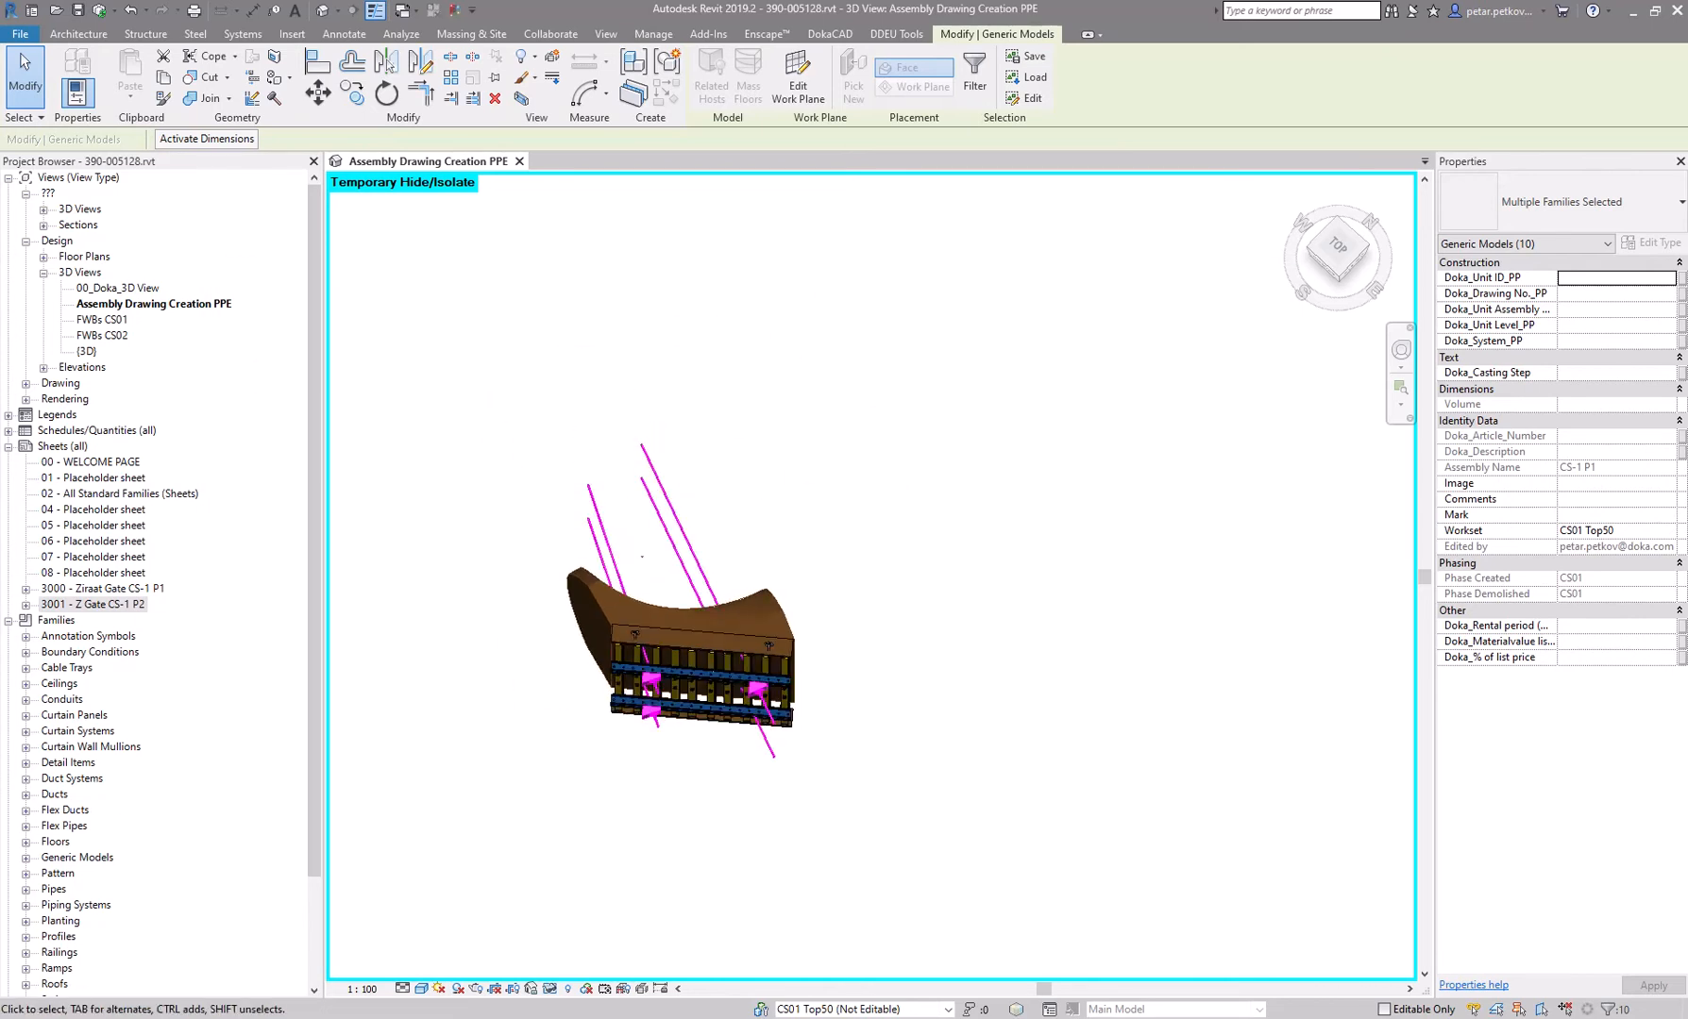
pyautogui.click(965, 585)
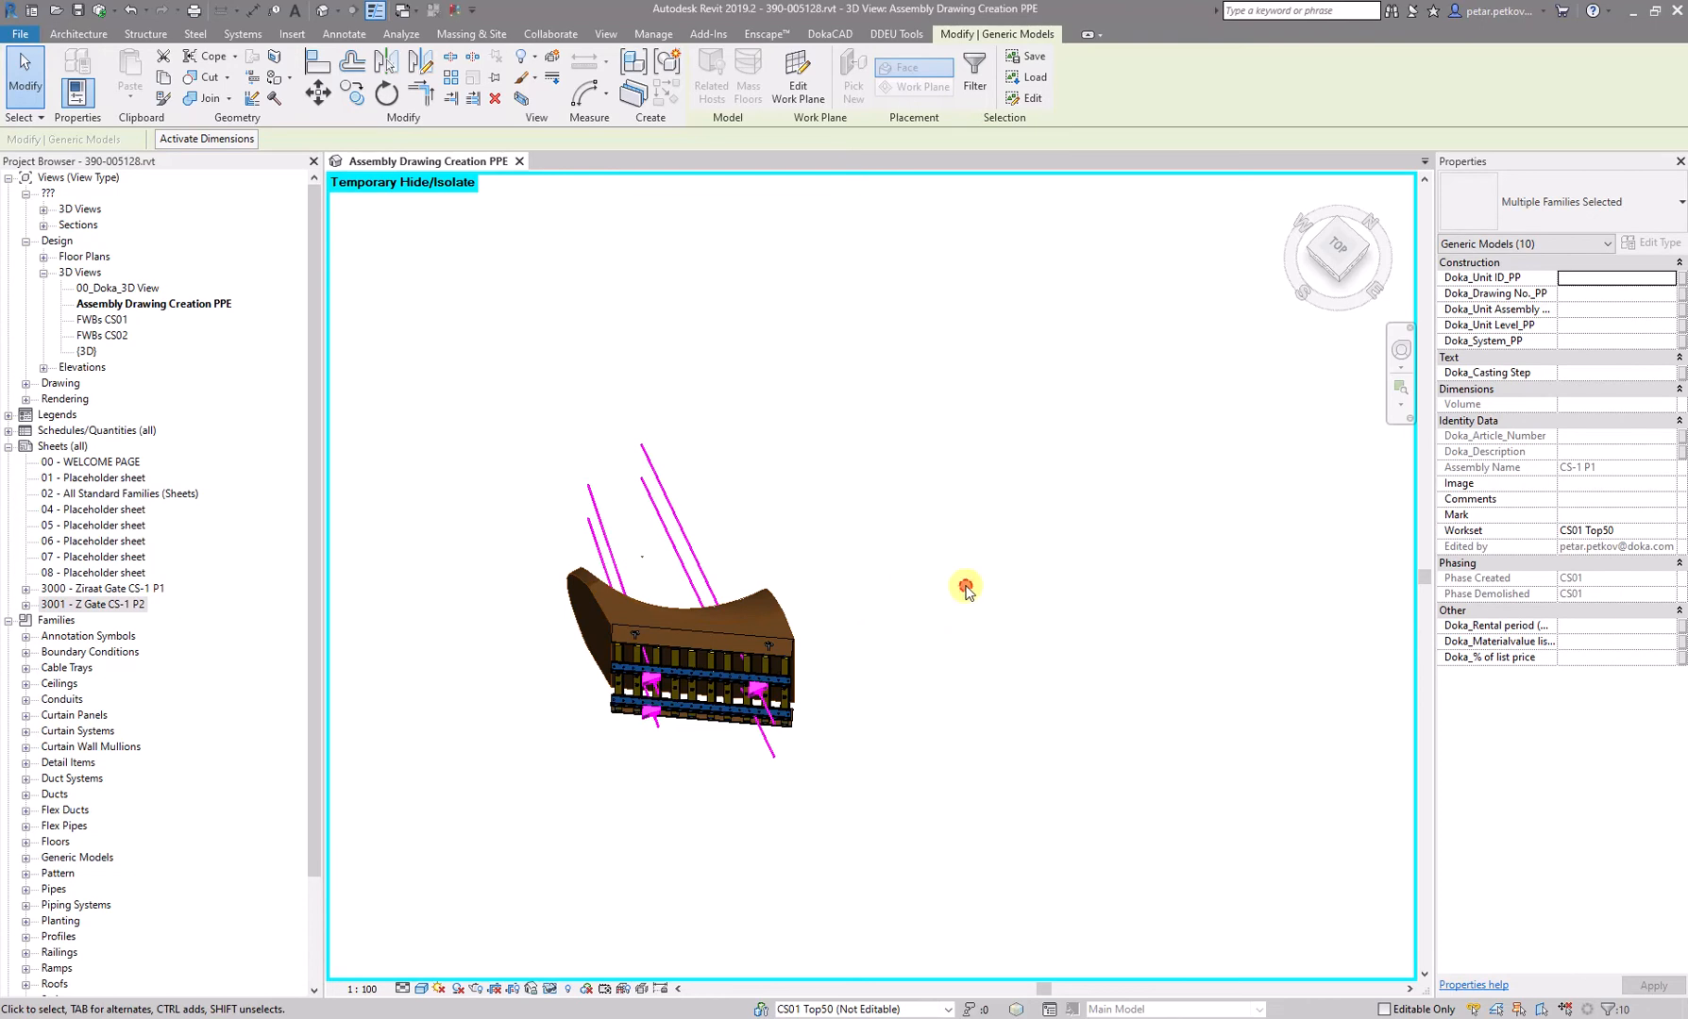
pyautogui.click(912, 551)
pyautogui.press('h')
pyautogui.press('r')
# - Window-select the panel beside the already assembled lower one, including its form box and tie rods, and temporarily isolate it
pyautogui.moveTo(953, 613); pyautogui.dragTo(804, 582, button='middle')
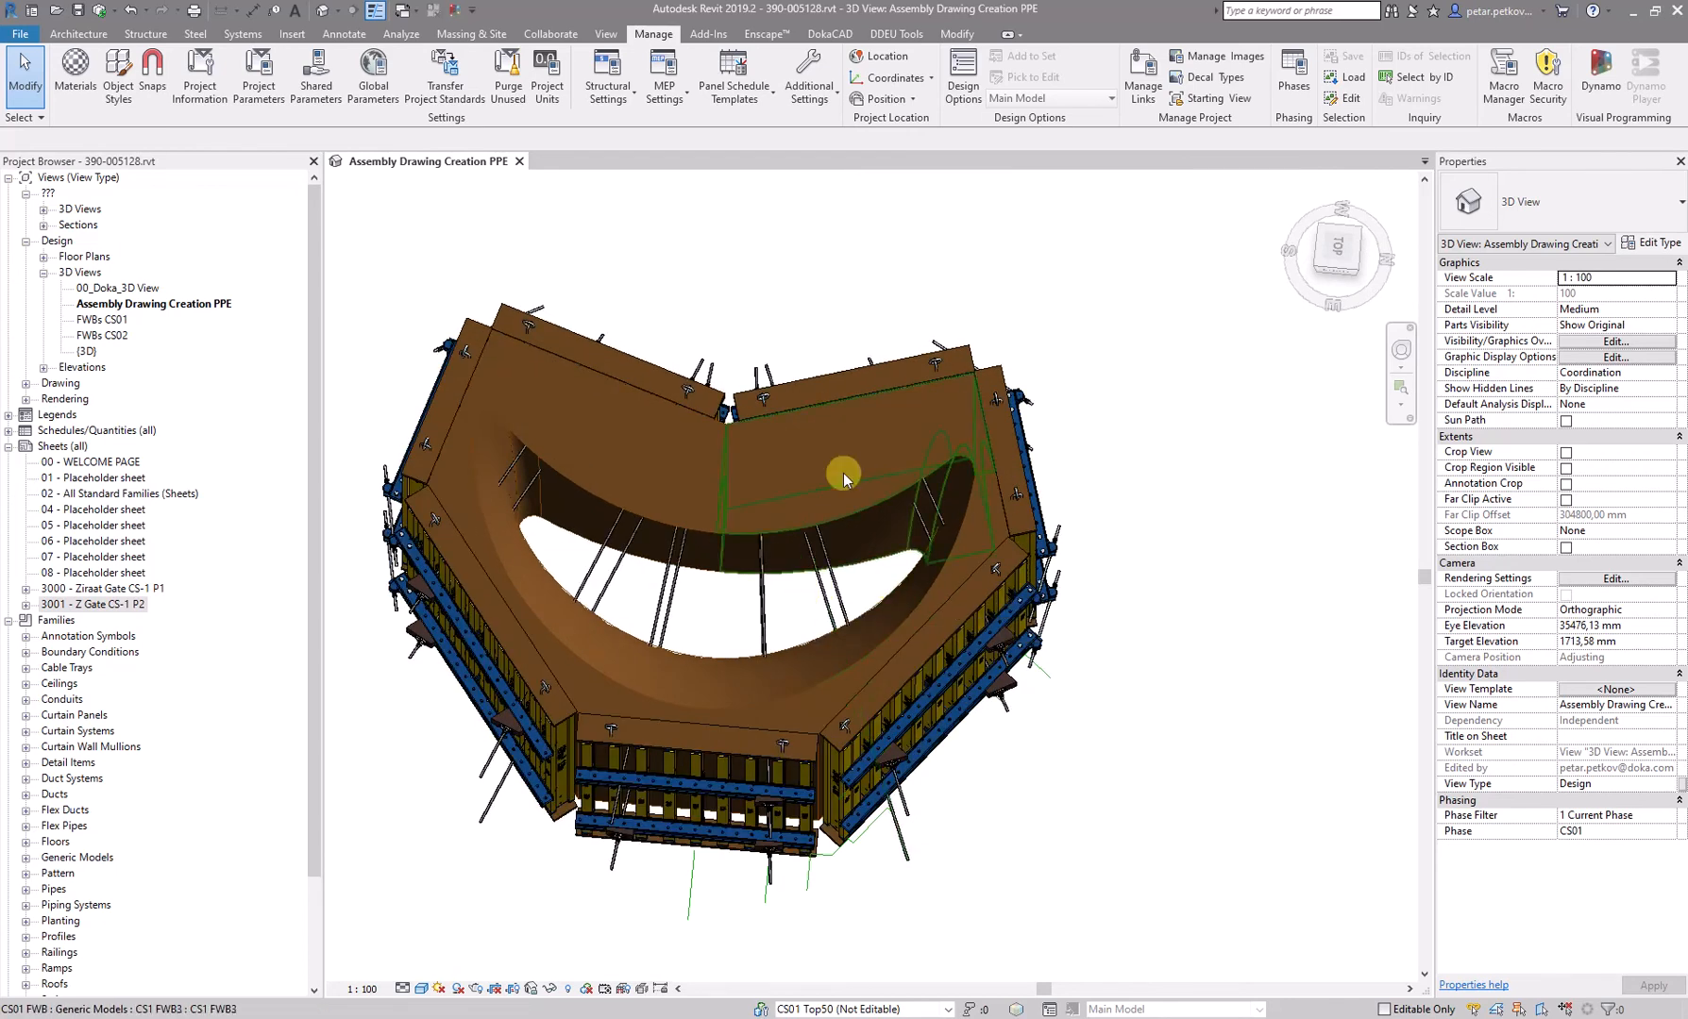
pyautogui.moveTo(992, 855); pyautogui.dragTo(878, 639)
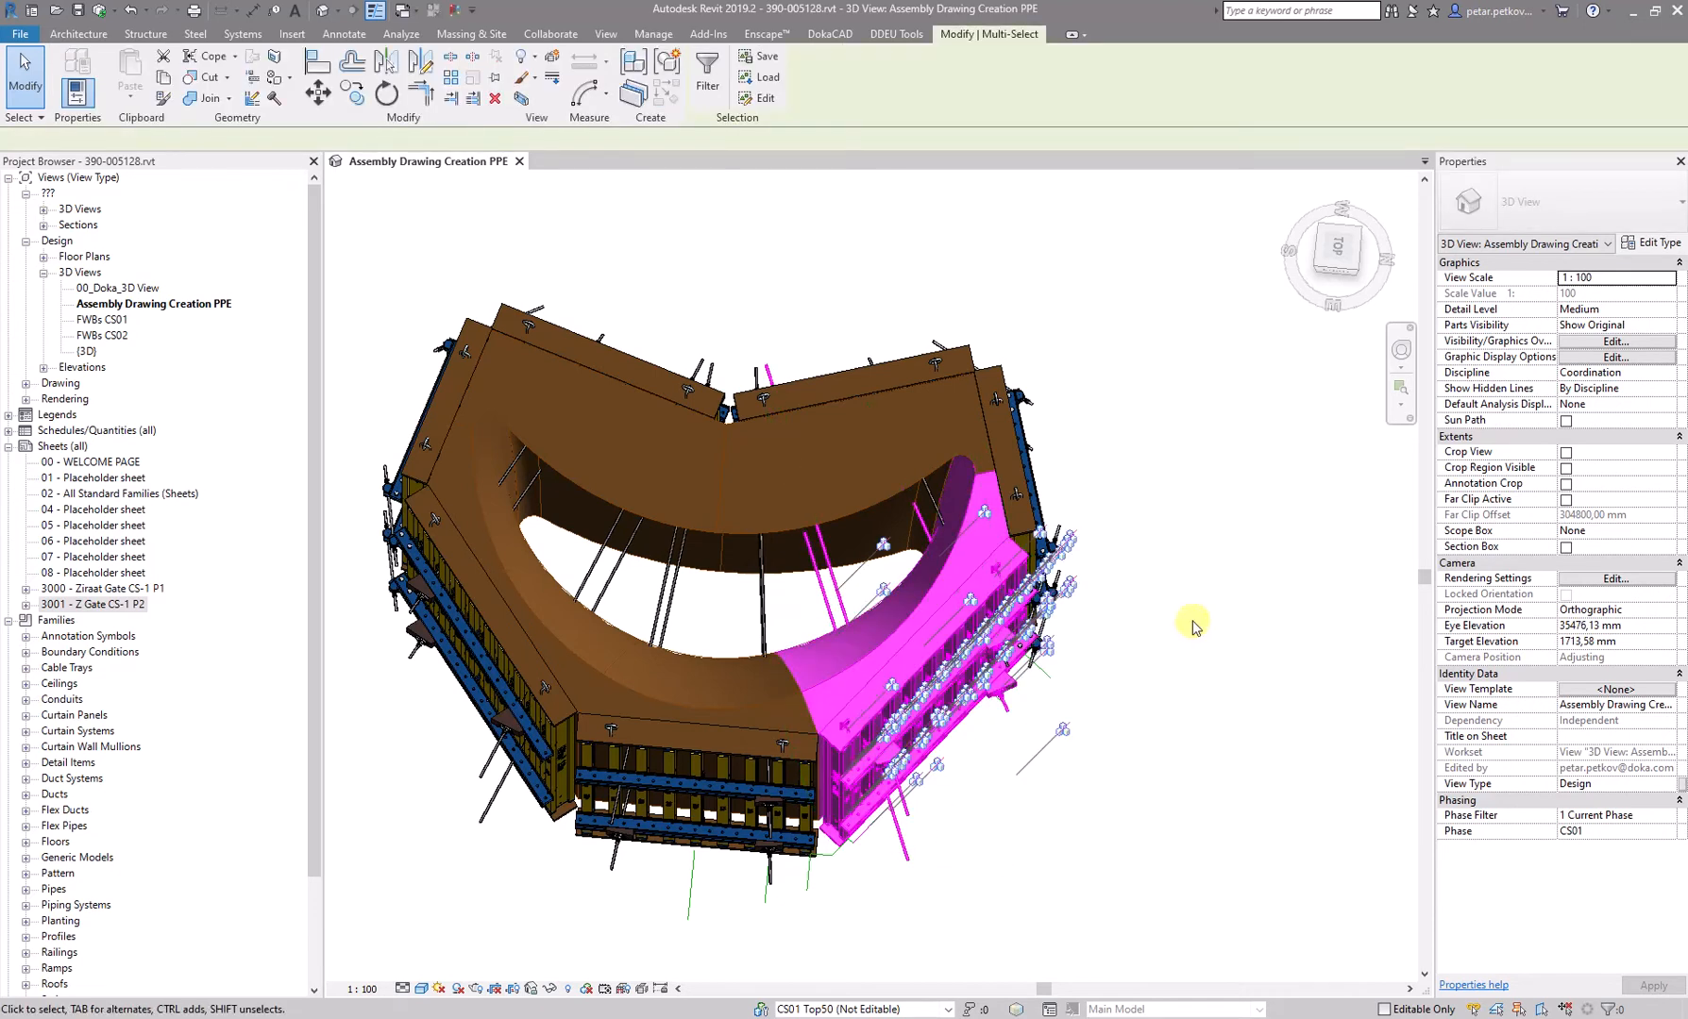
pyautogui.scroll(2, 1145, 535)
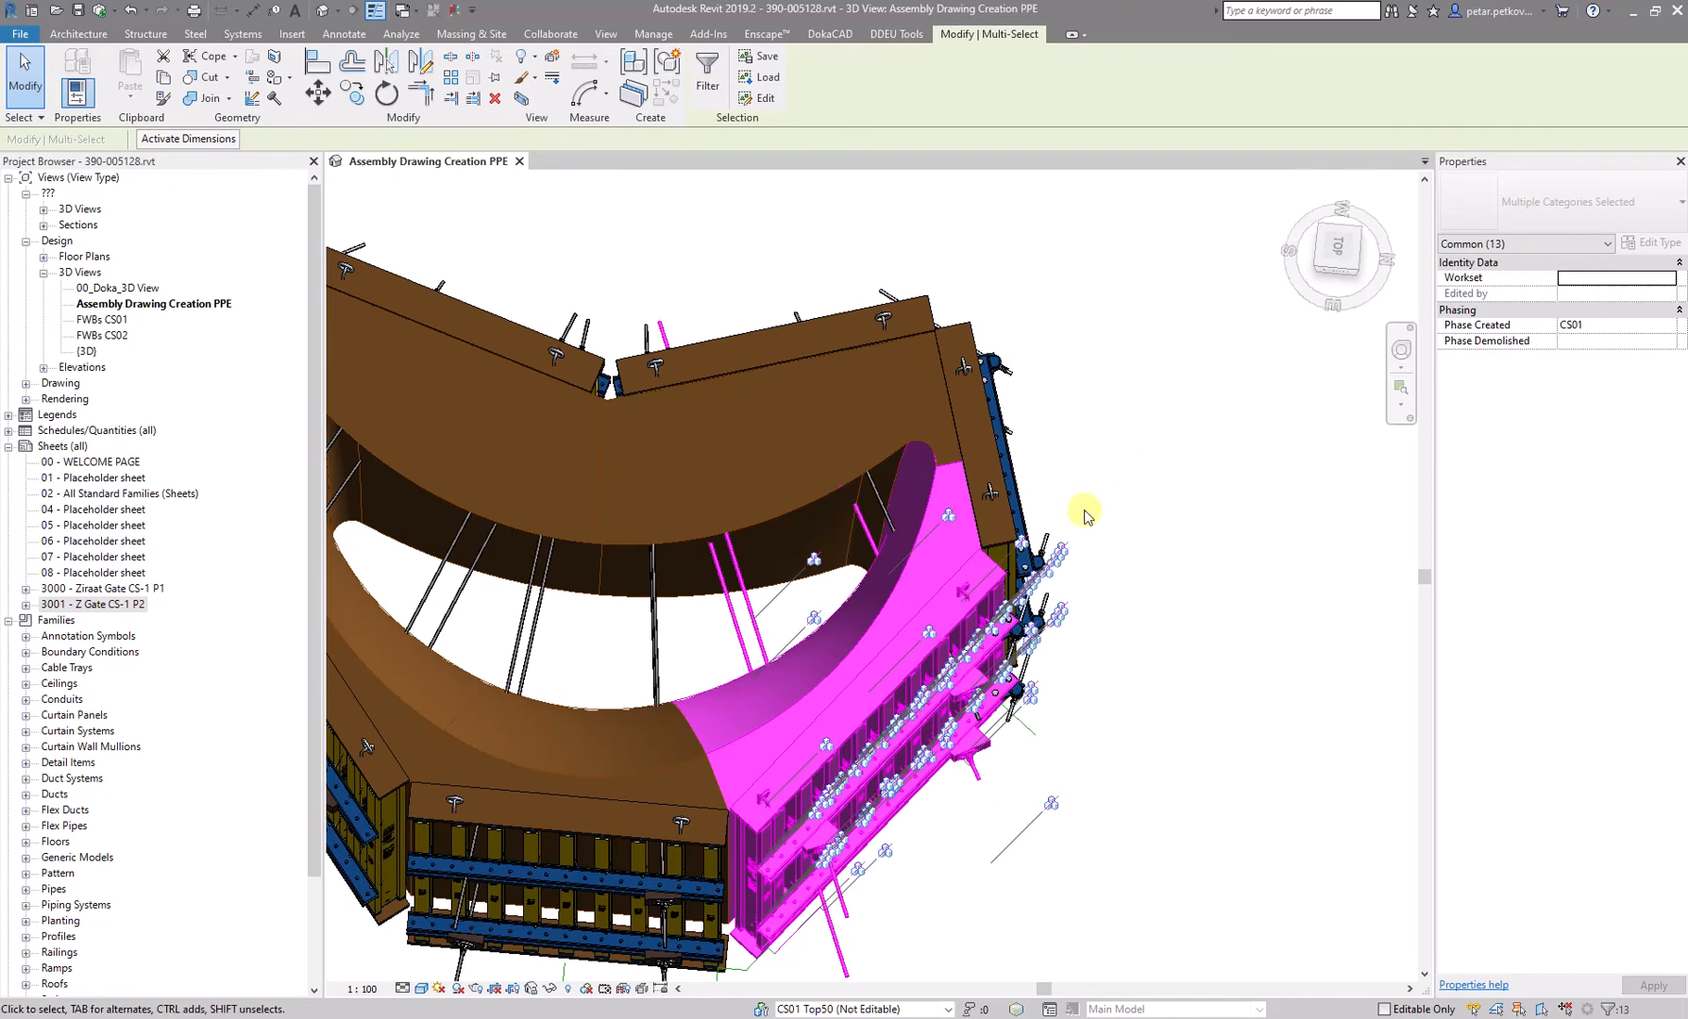
pyautogui.scroll(1, 1111, 529)
pyautogui.scroll(-2, 1159, 469)
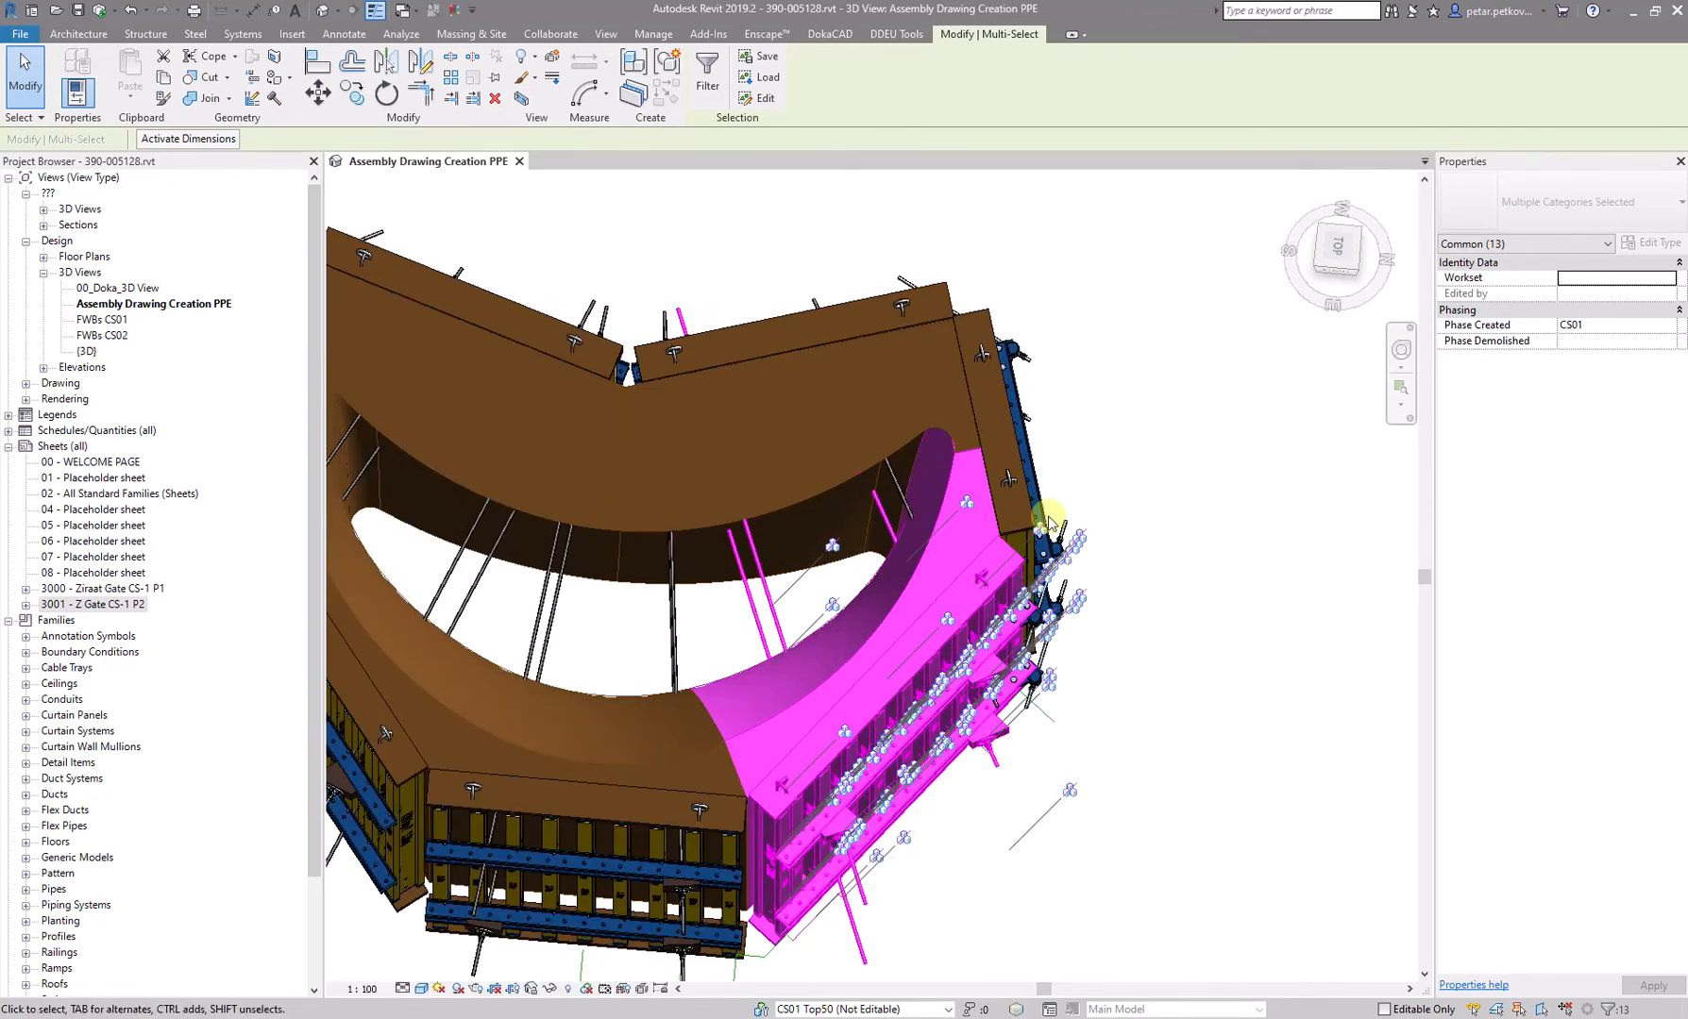
pyautogui.press('h')
pyautogui.press('i')
pyautogui.click(1106, 368)
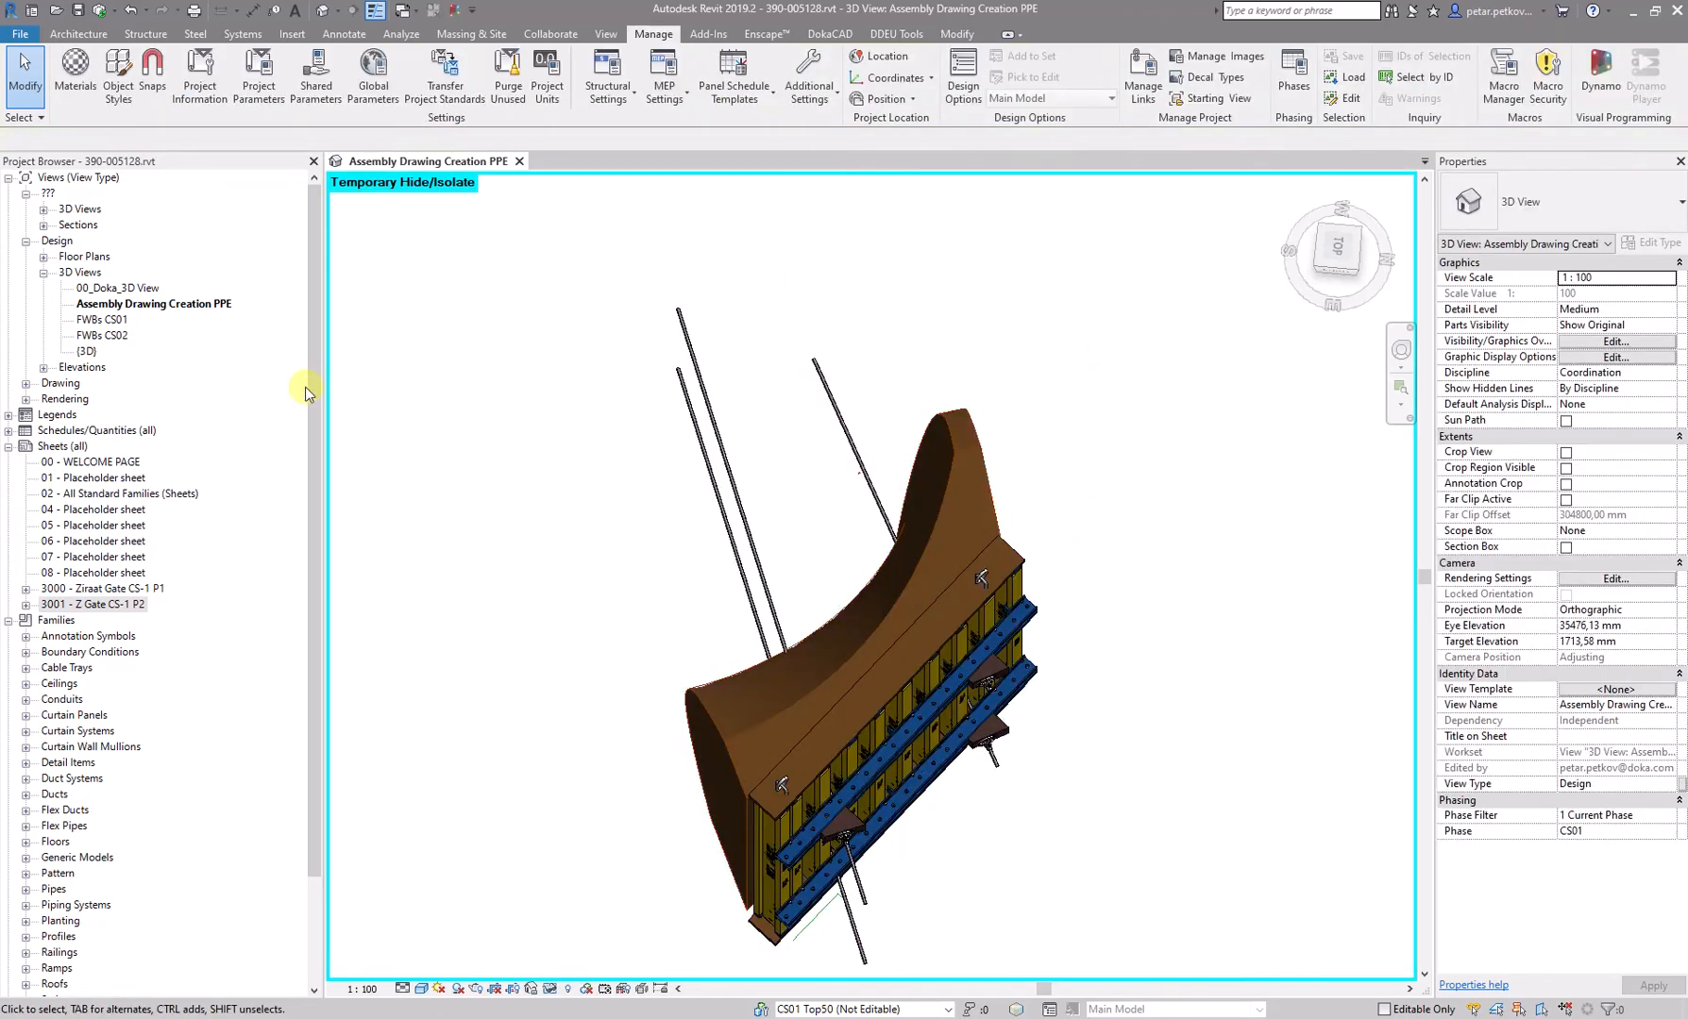
pyautogui.scroll(-1, 1104, 549)
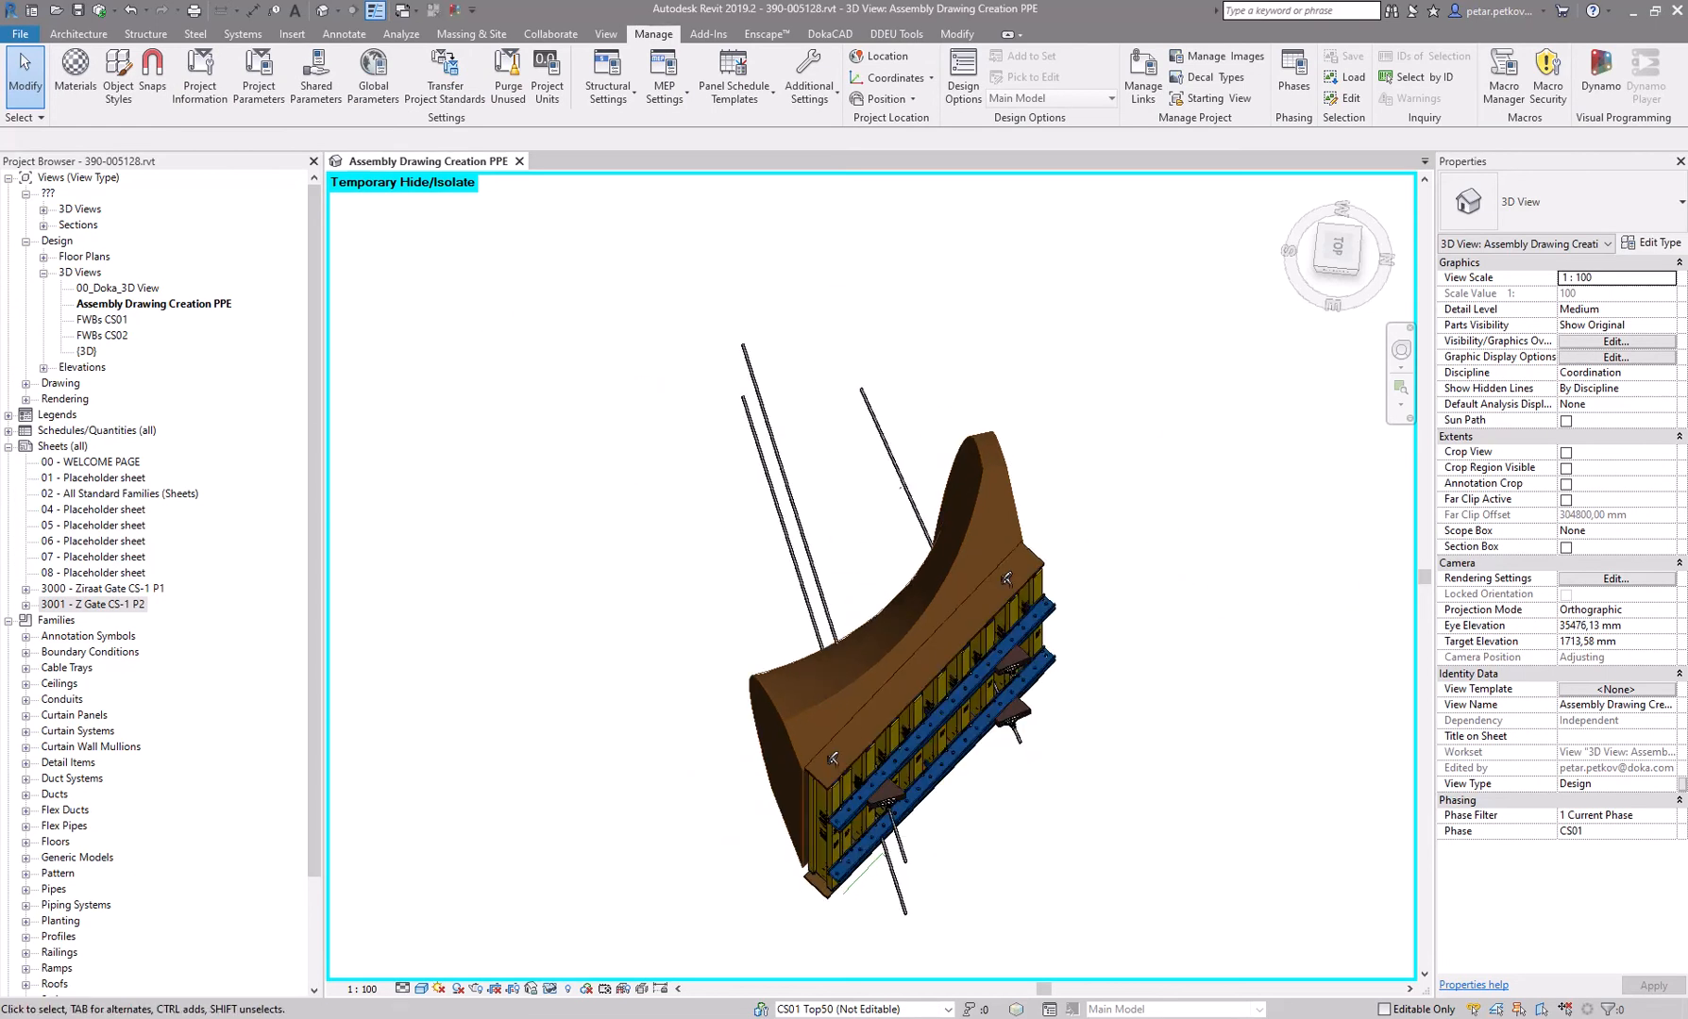
# - Bring Dynamo Player back over the model view and set the panel name to CS-1 P3 and the drawing number to 3002
pyautogui.moveTo(2, 205); pyautogui.dragTo(571, 224)
pyautogui.moveTo(569, 223); pyautogui.dragTo(541, 216)
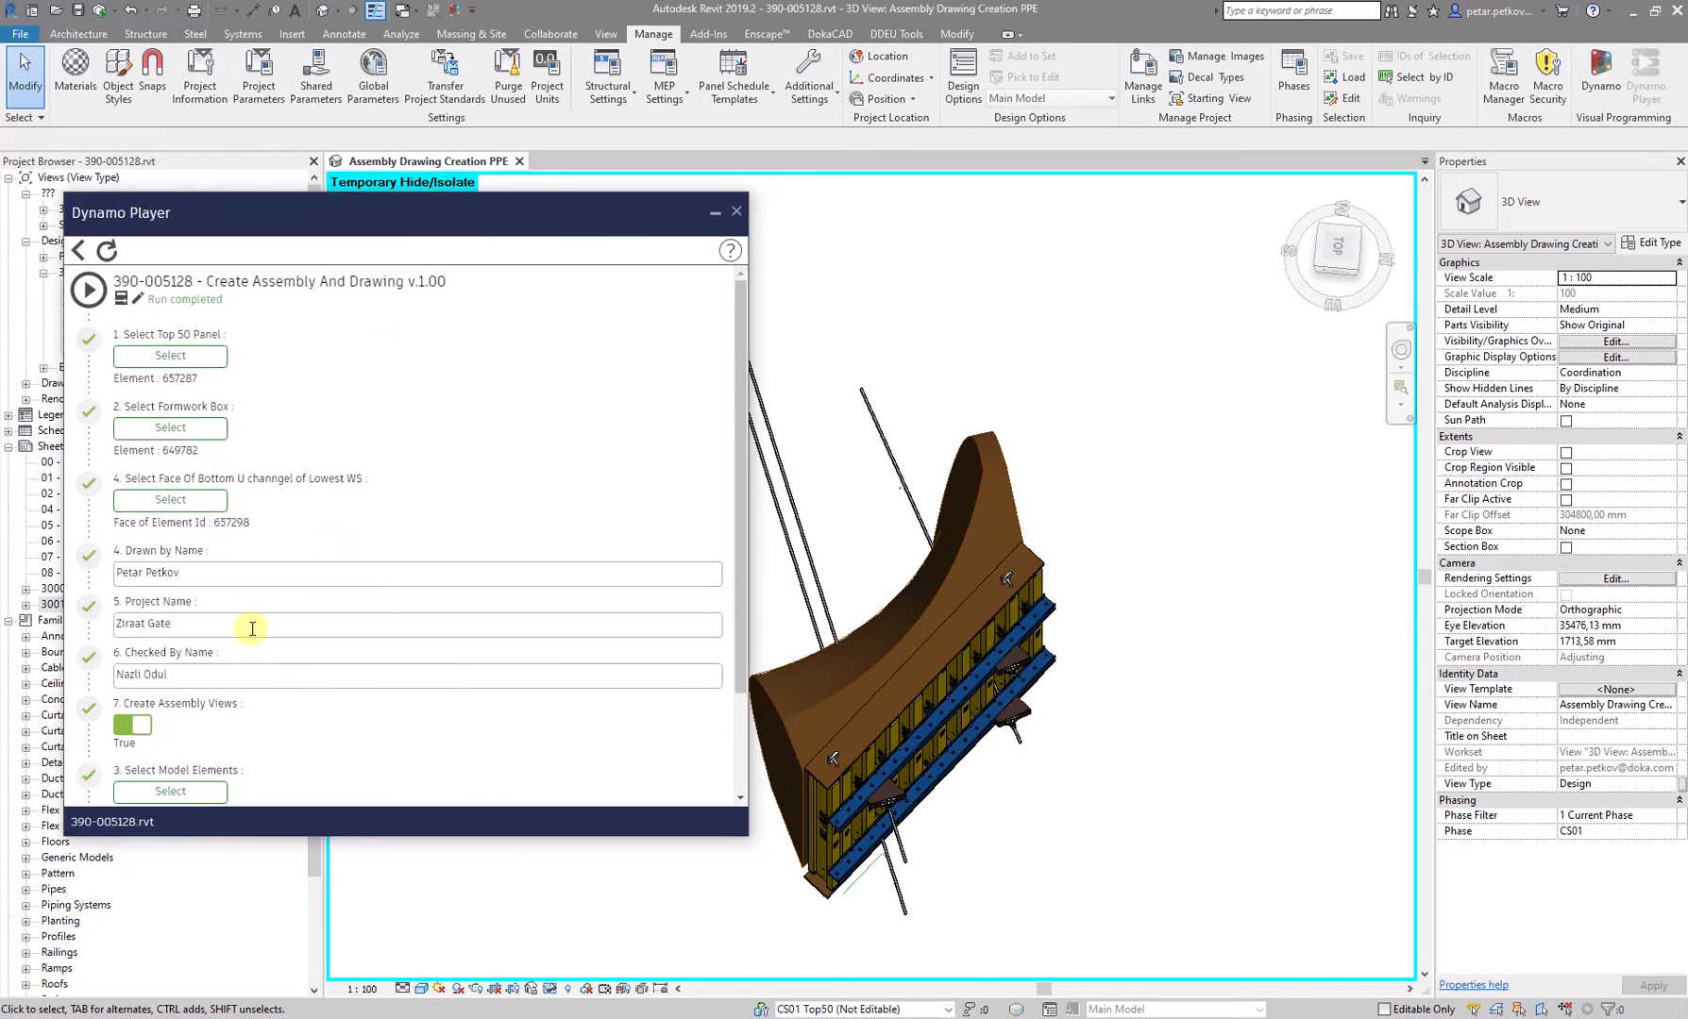
pyautogui.scroll(-3, 273, 656)
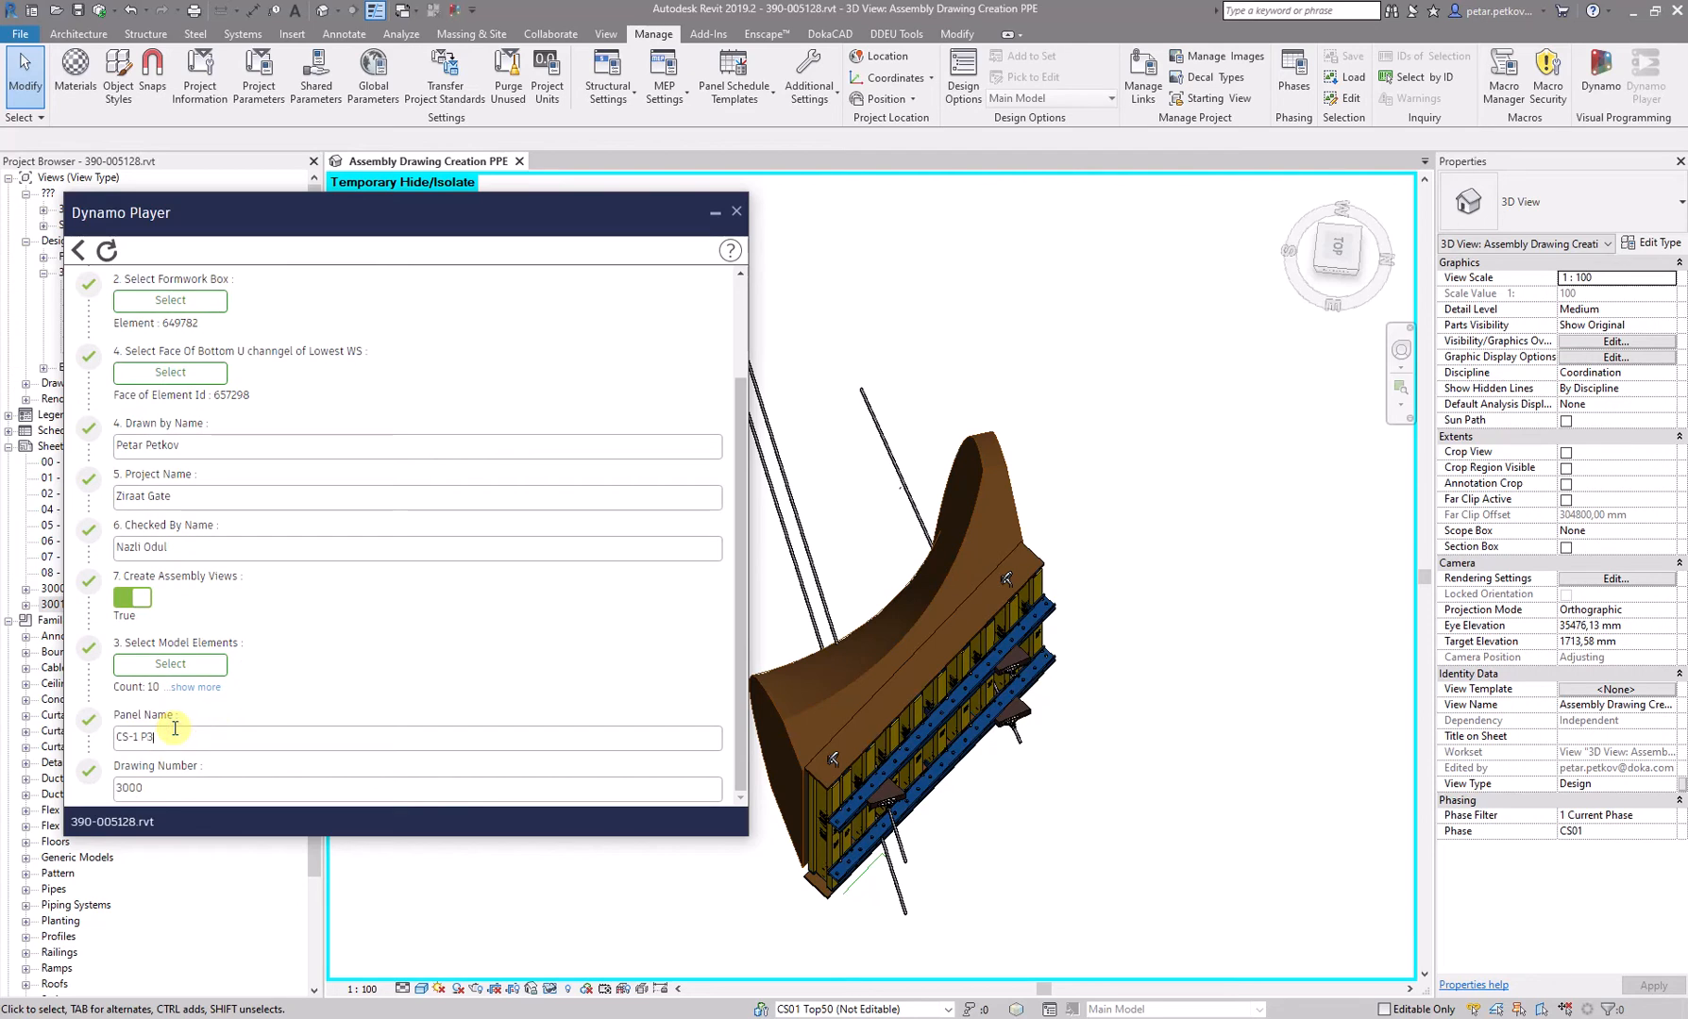
pyautogui.click(174, 791)
# - Pick the isolated WS10 panel for the 2. Select Formwork Box input
pyautogui.click(171, 300)
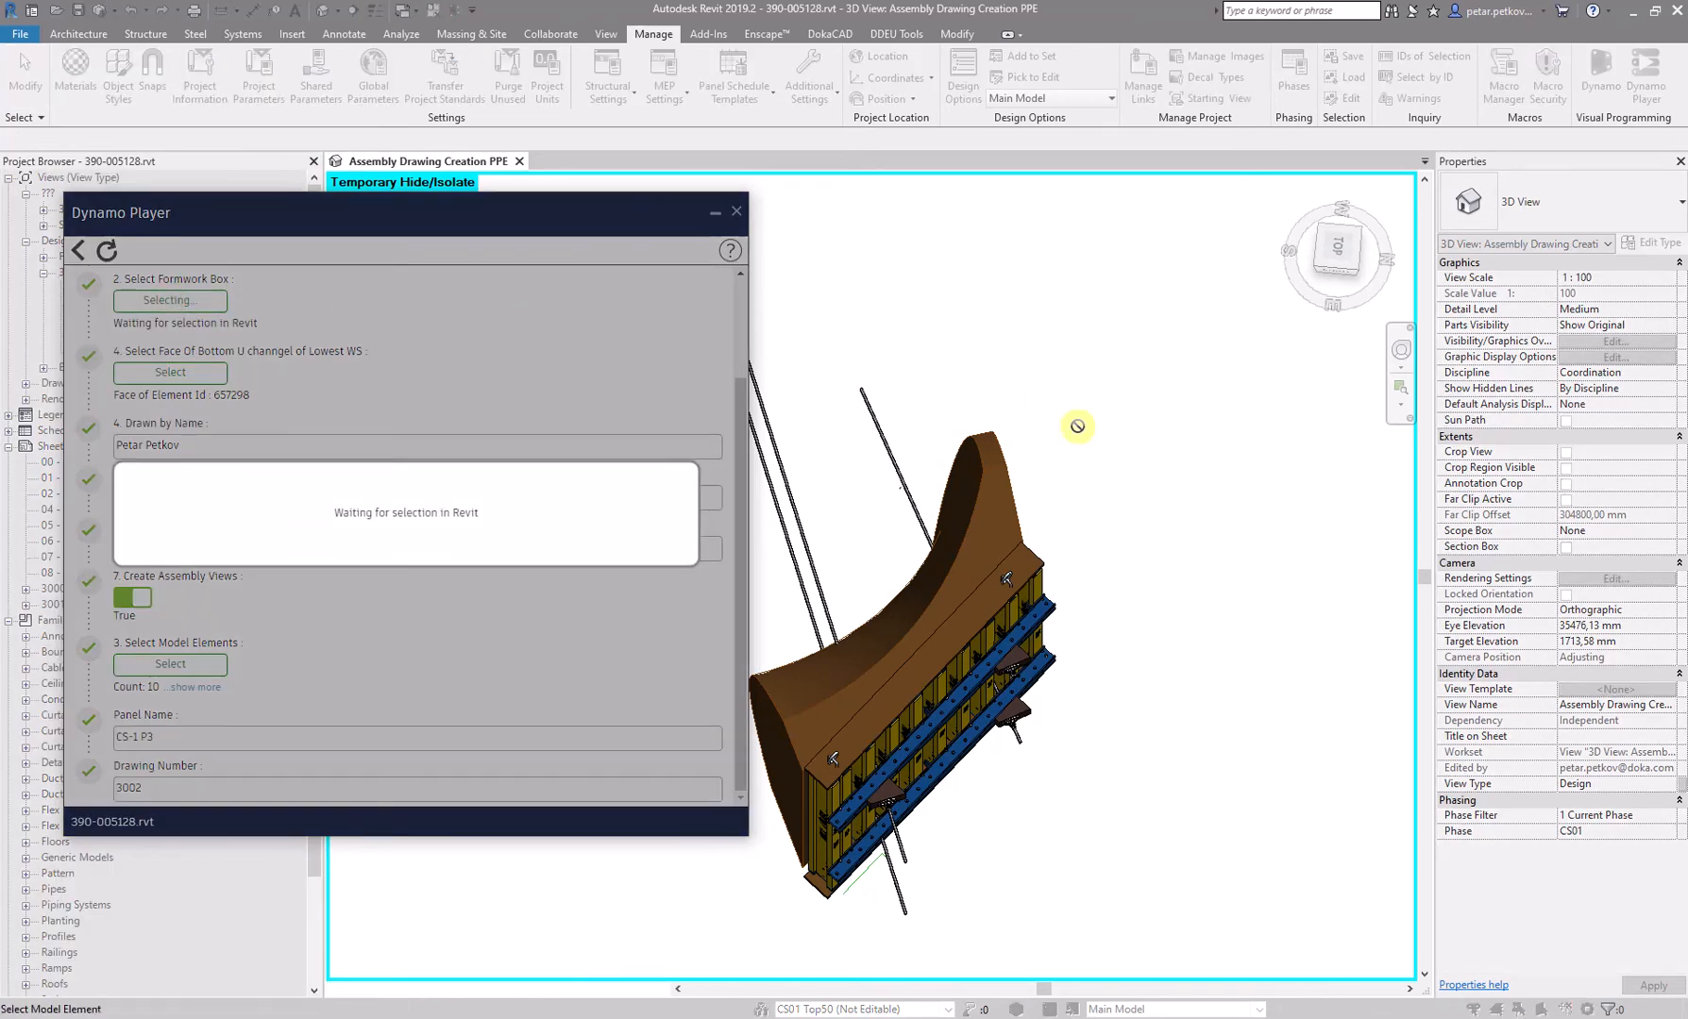
pyautogui.click(1017, 574)
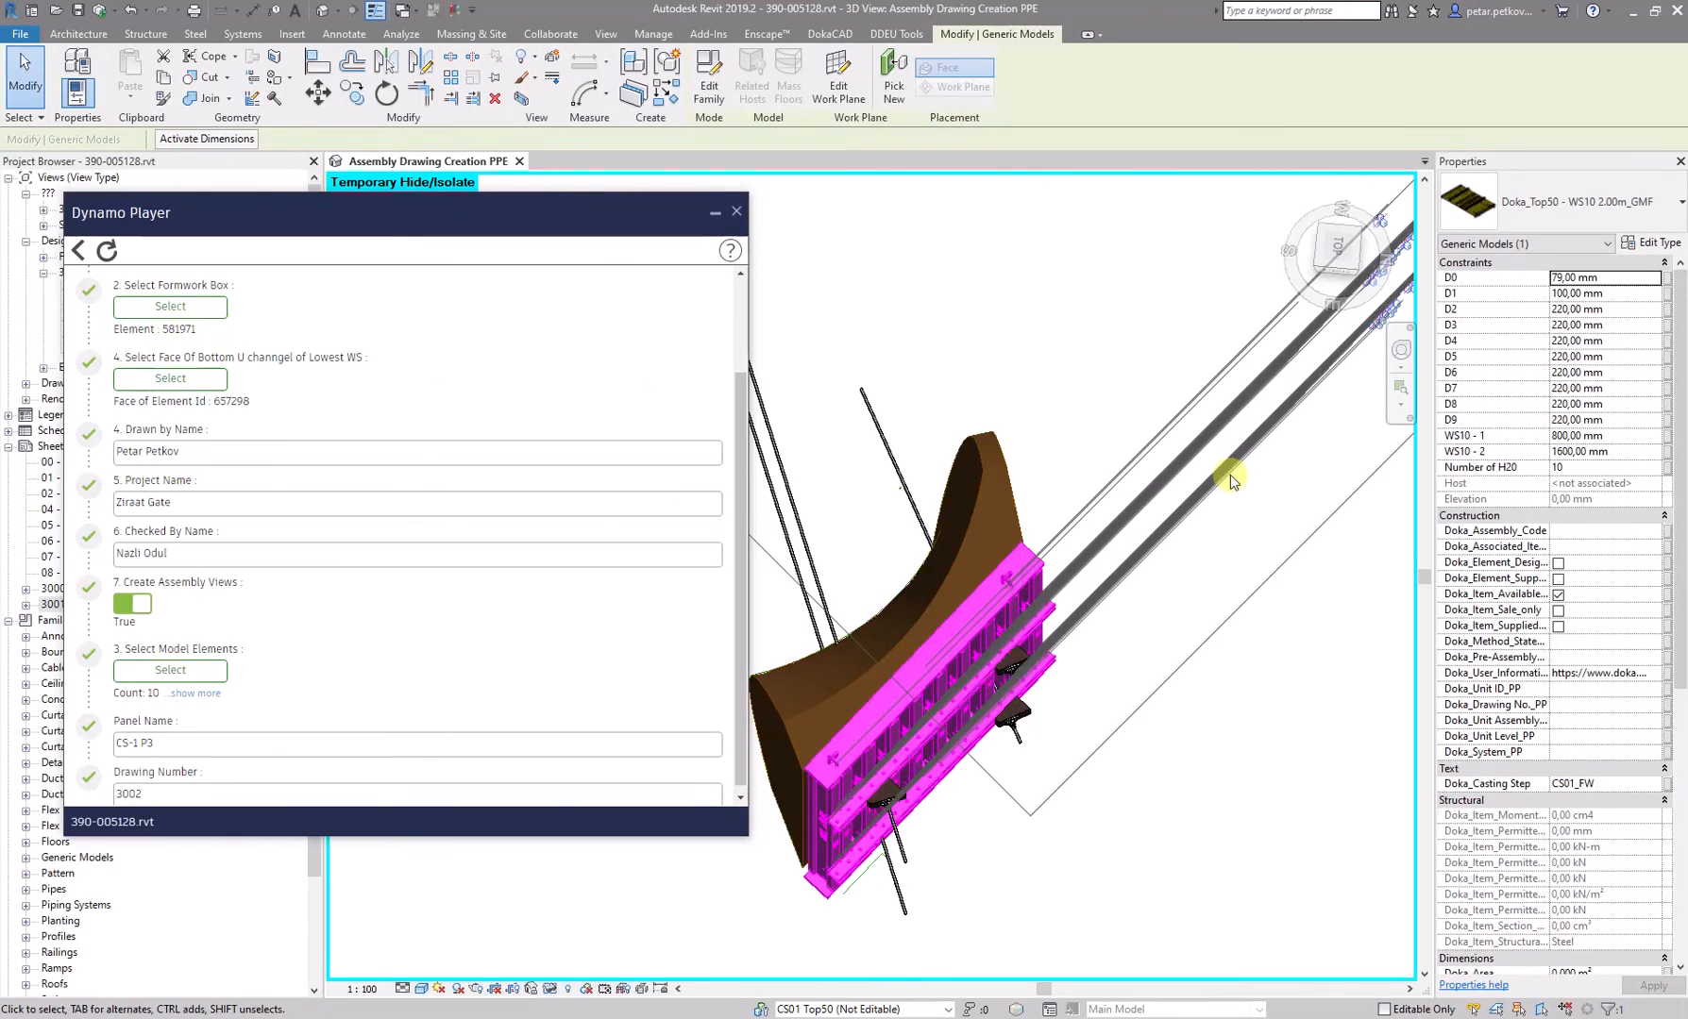
pyautogui.scroll(-2, 1123, 568)
pyautogui.scroll(-1, 1090, 559)
pyautogui.scroll(2, 1100, 549)
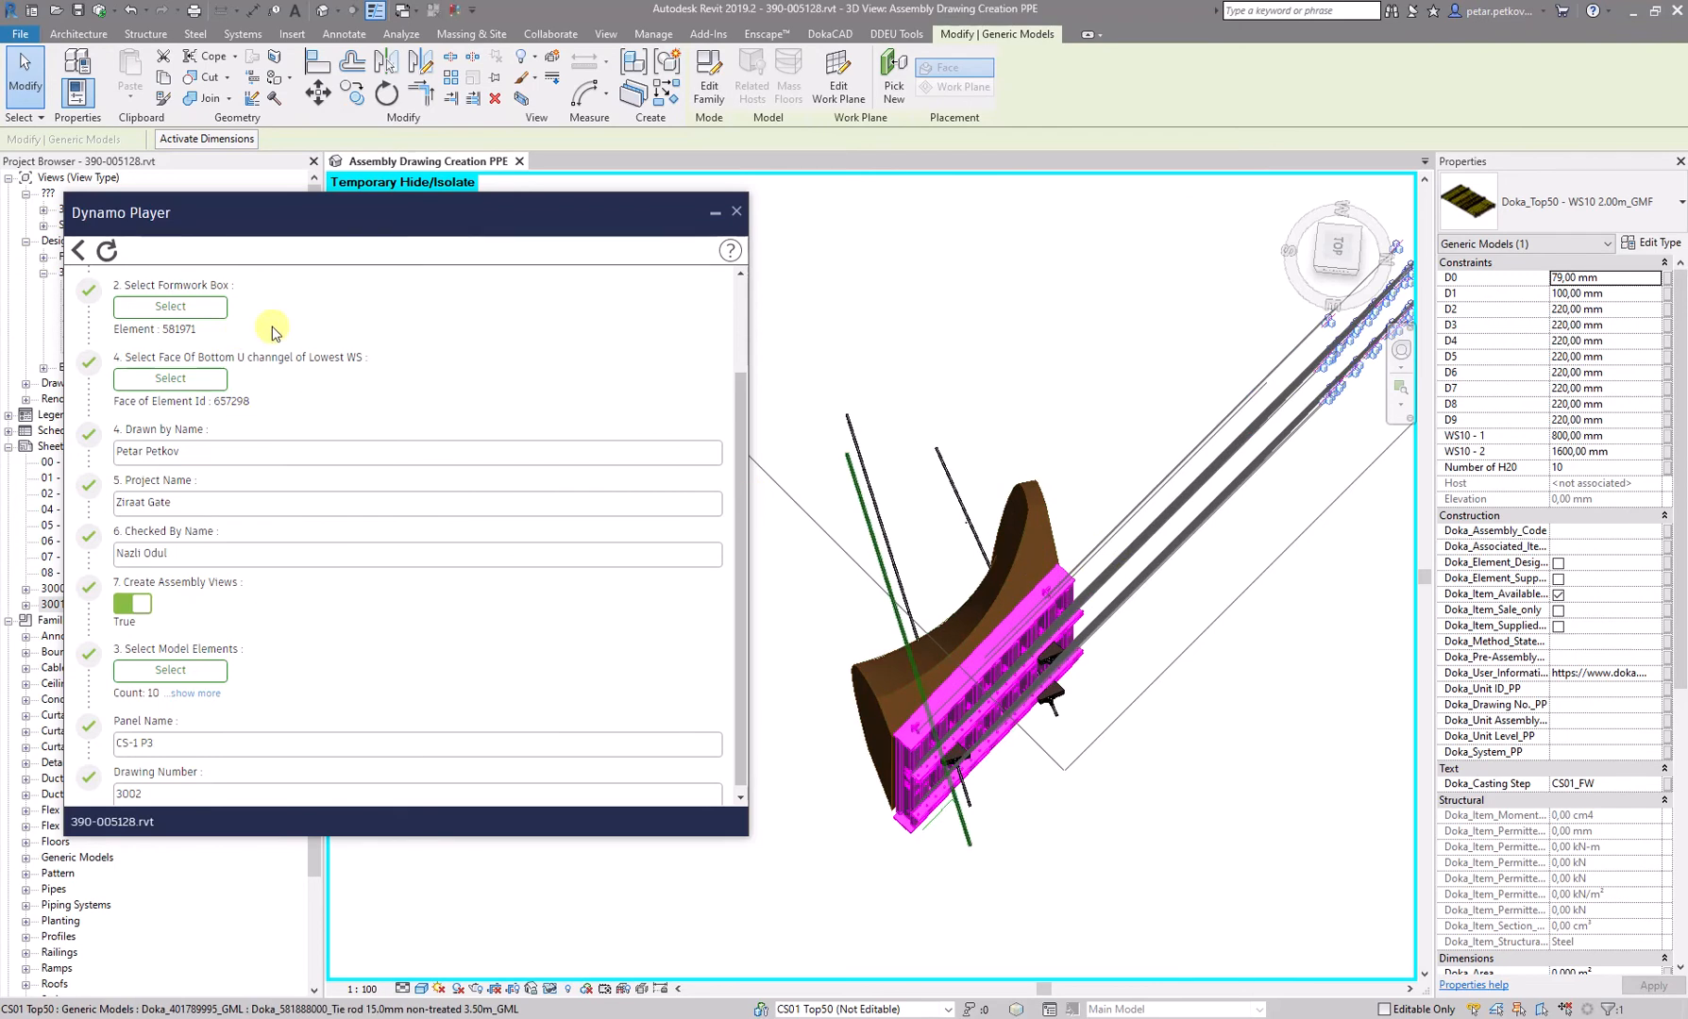
# - Pick the isolated WS10 panel as the Top 50 panel and the curved wooden box CS1 FWB2 as the formwork box
pyautogui.scroll(2, 273, 396)
pyautogui.scroll(2, 288, 382)
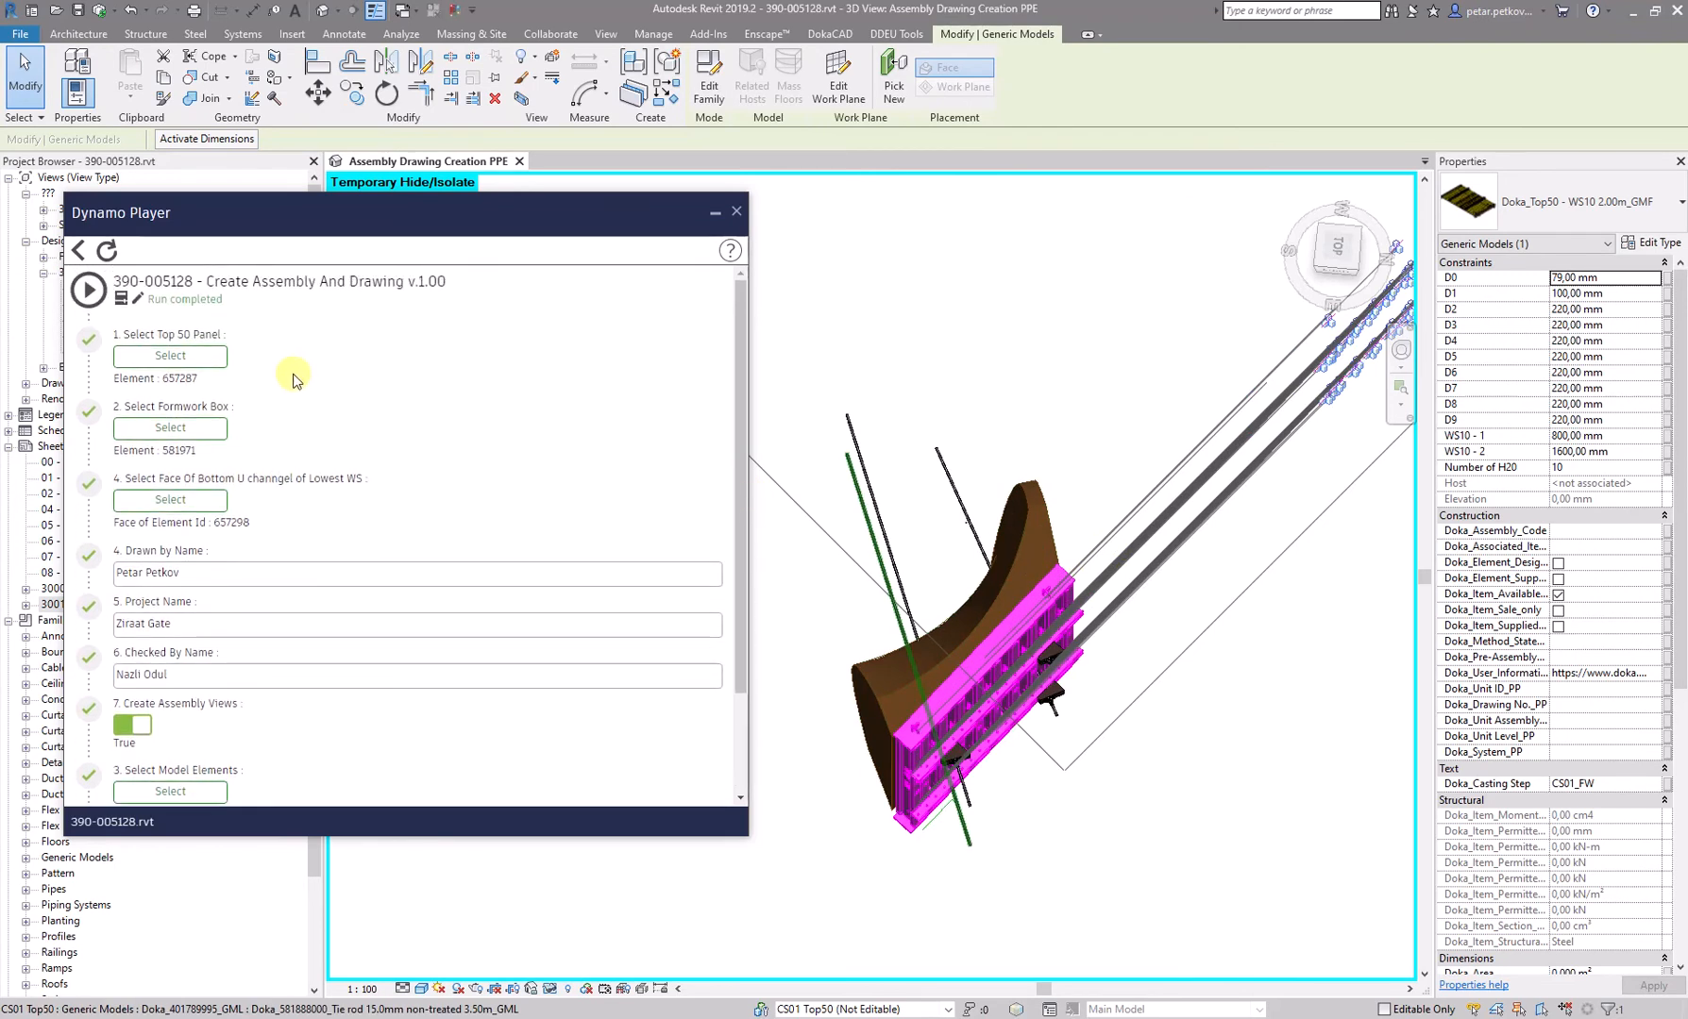
pyautogui.click(185, 364)
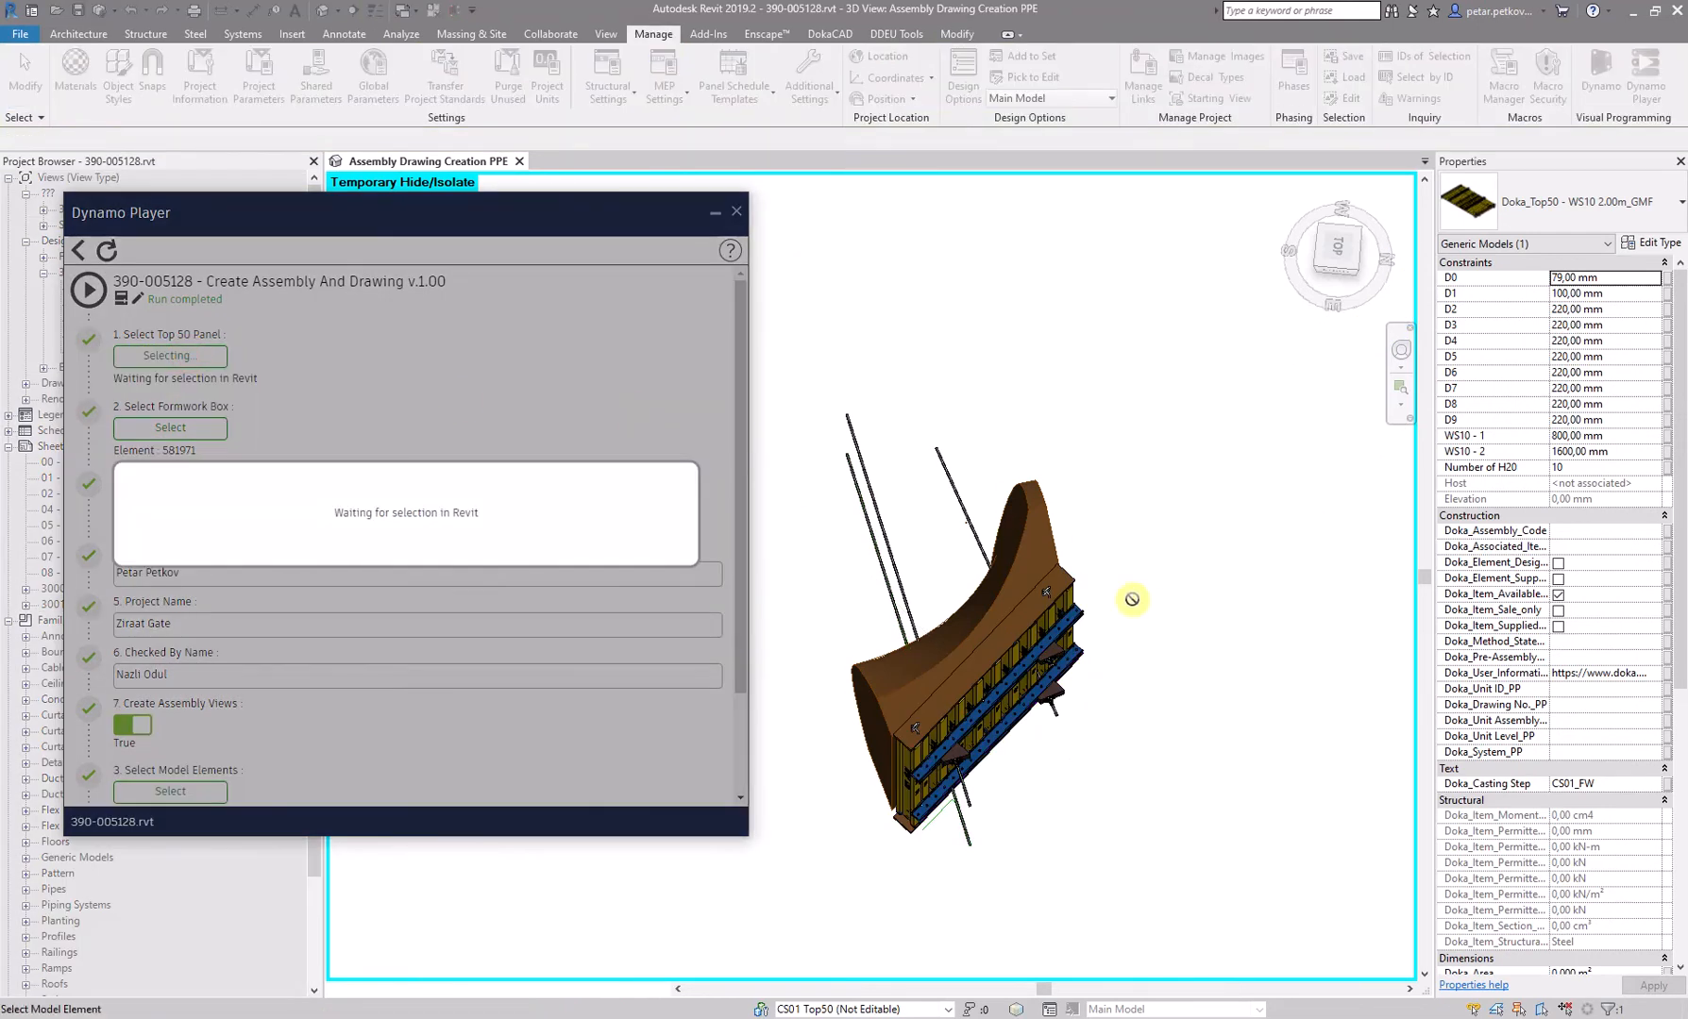
pyautogui.click(1059, 611)
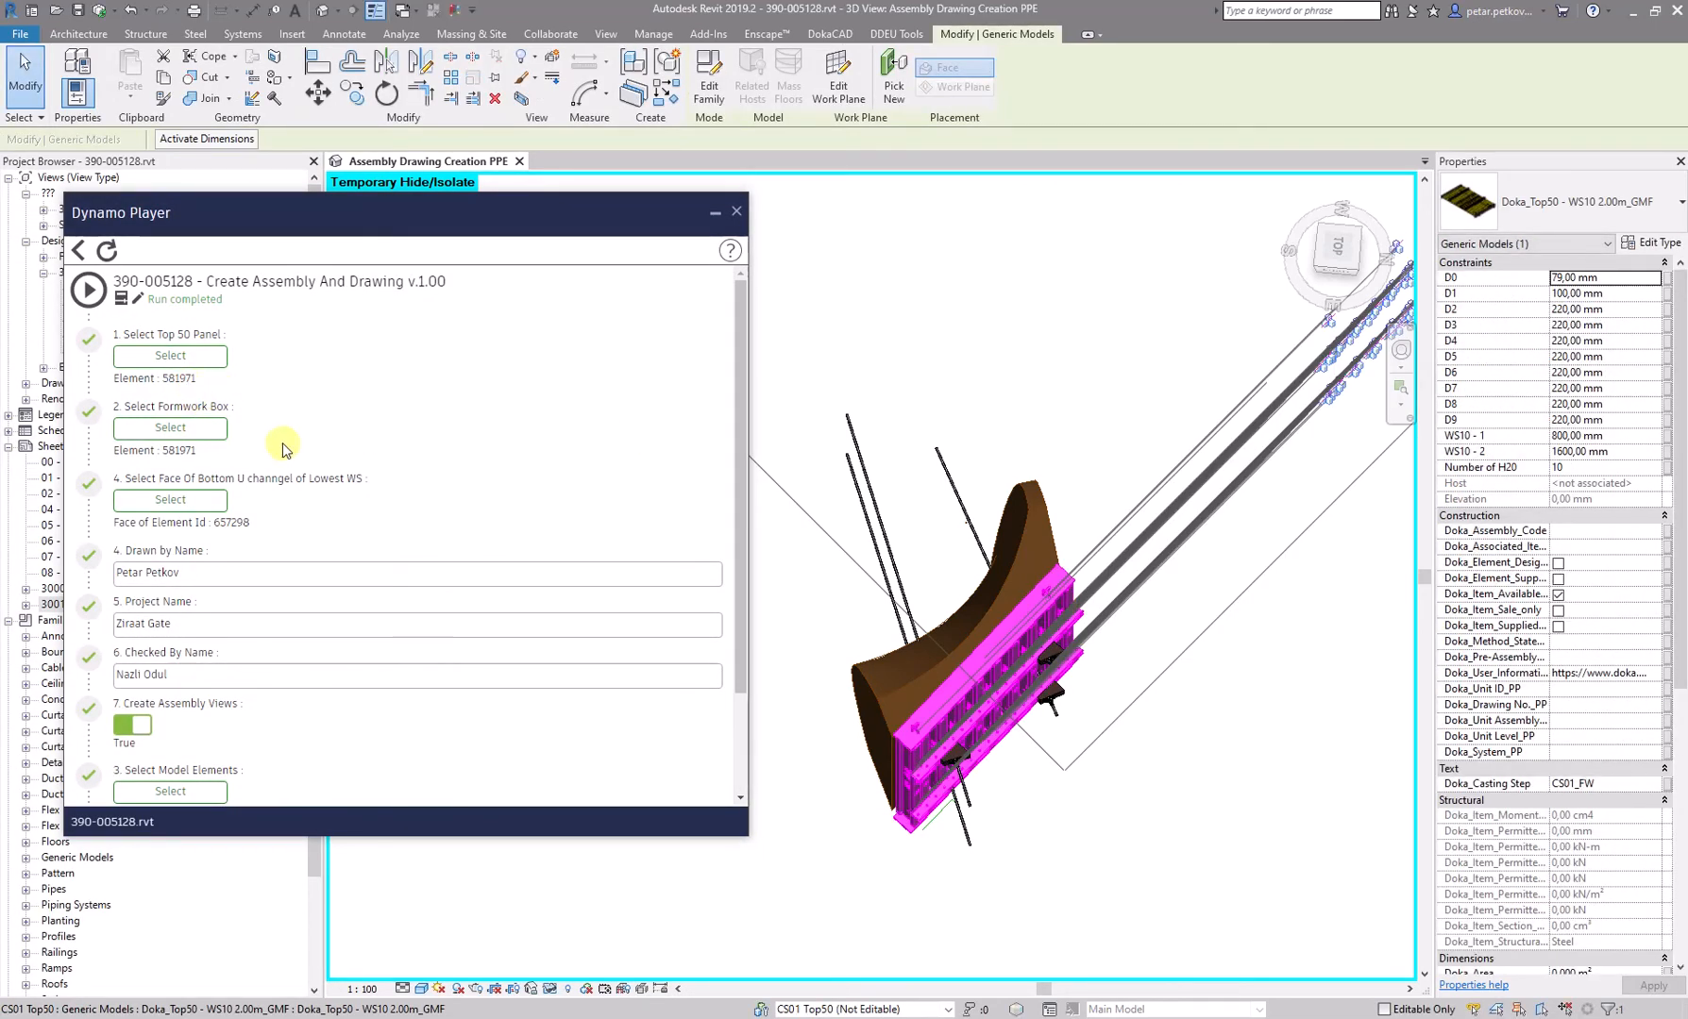
pyautogui.click(179, 427)
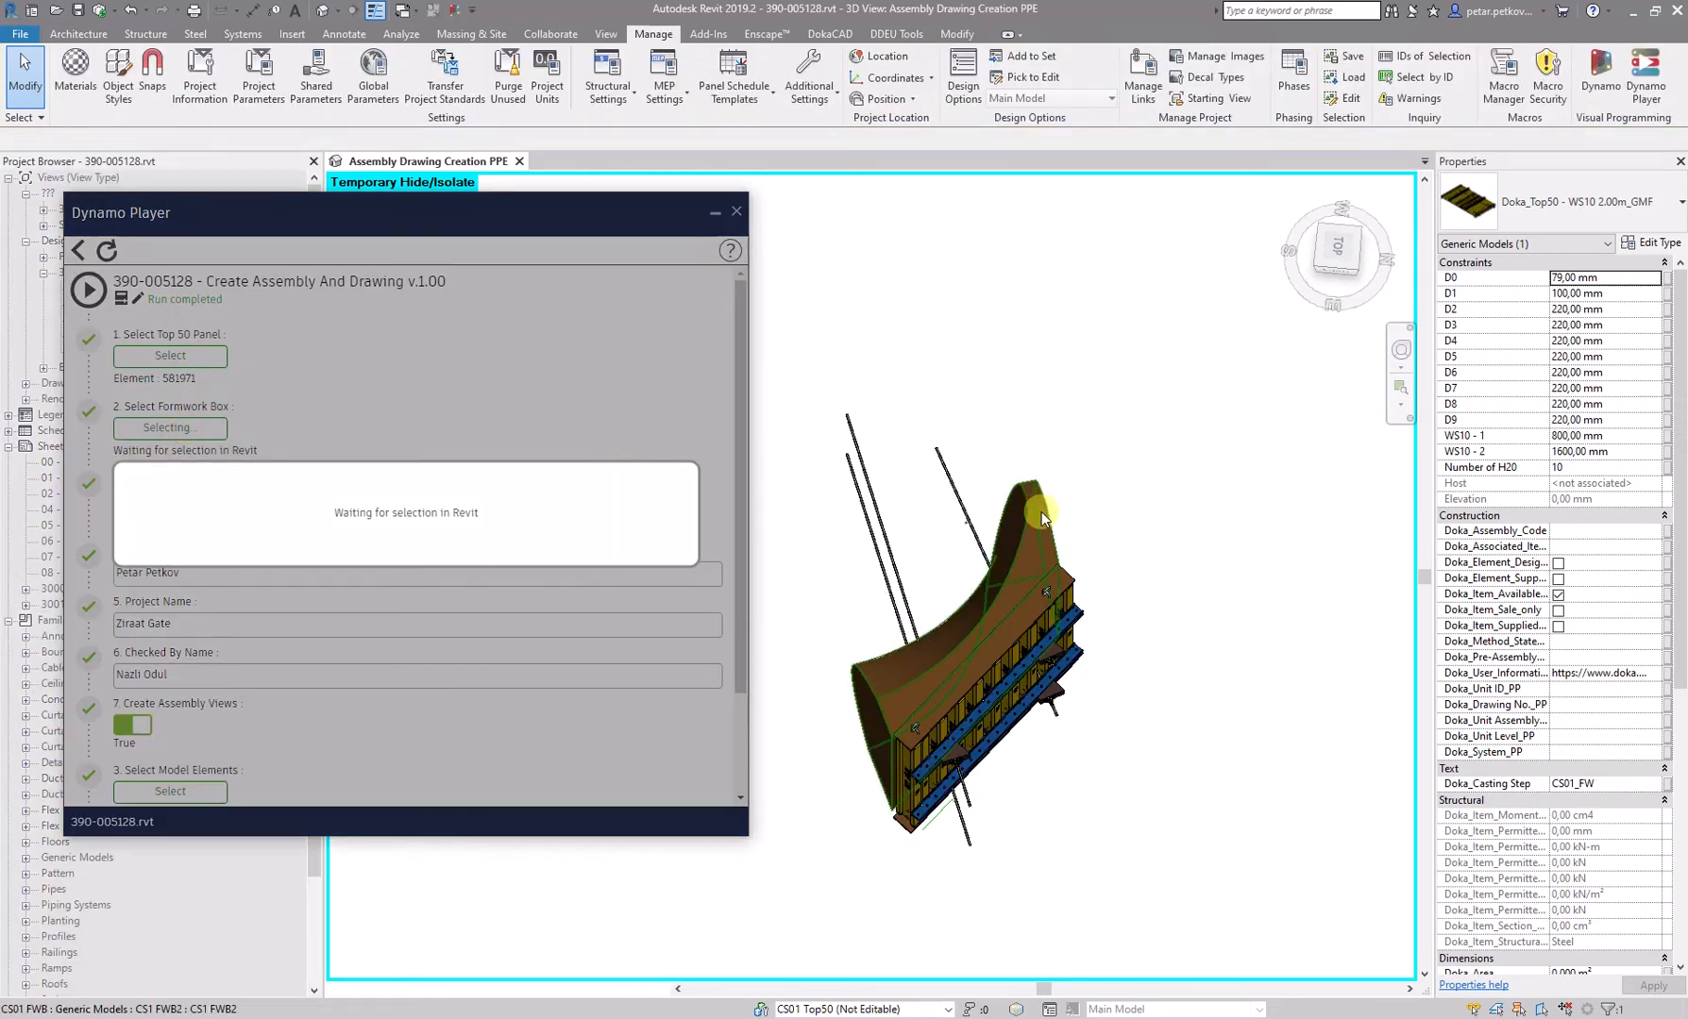
pyautogui.click(1040, 511)
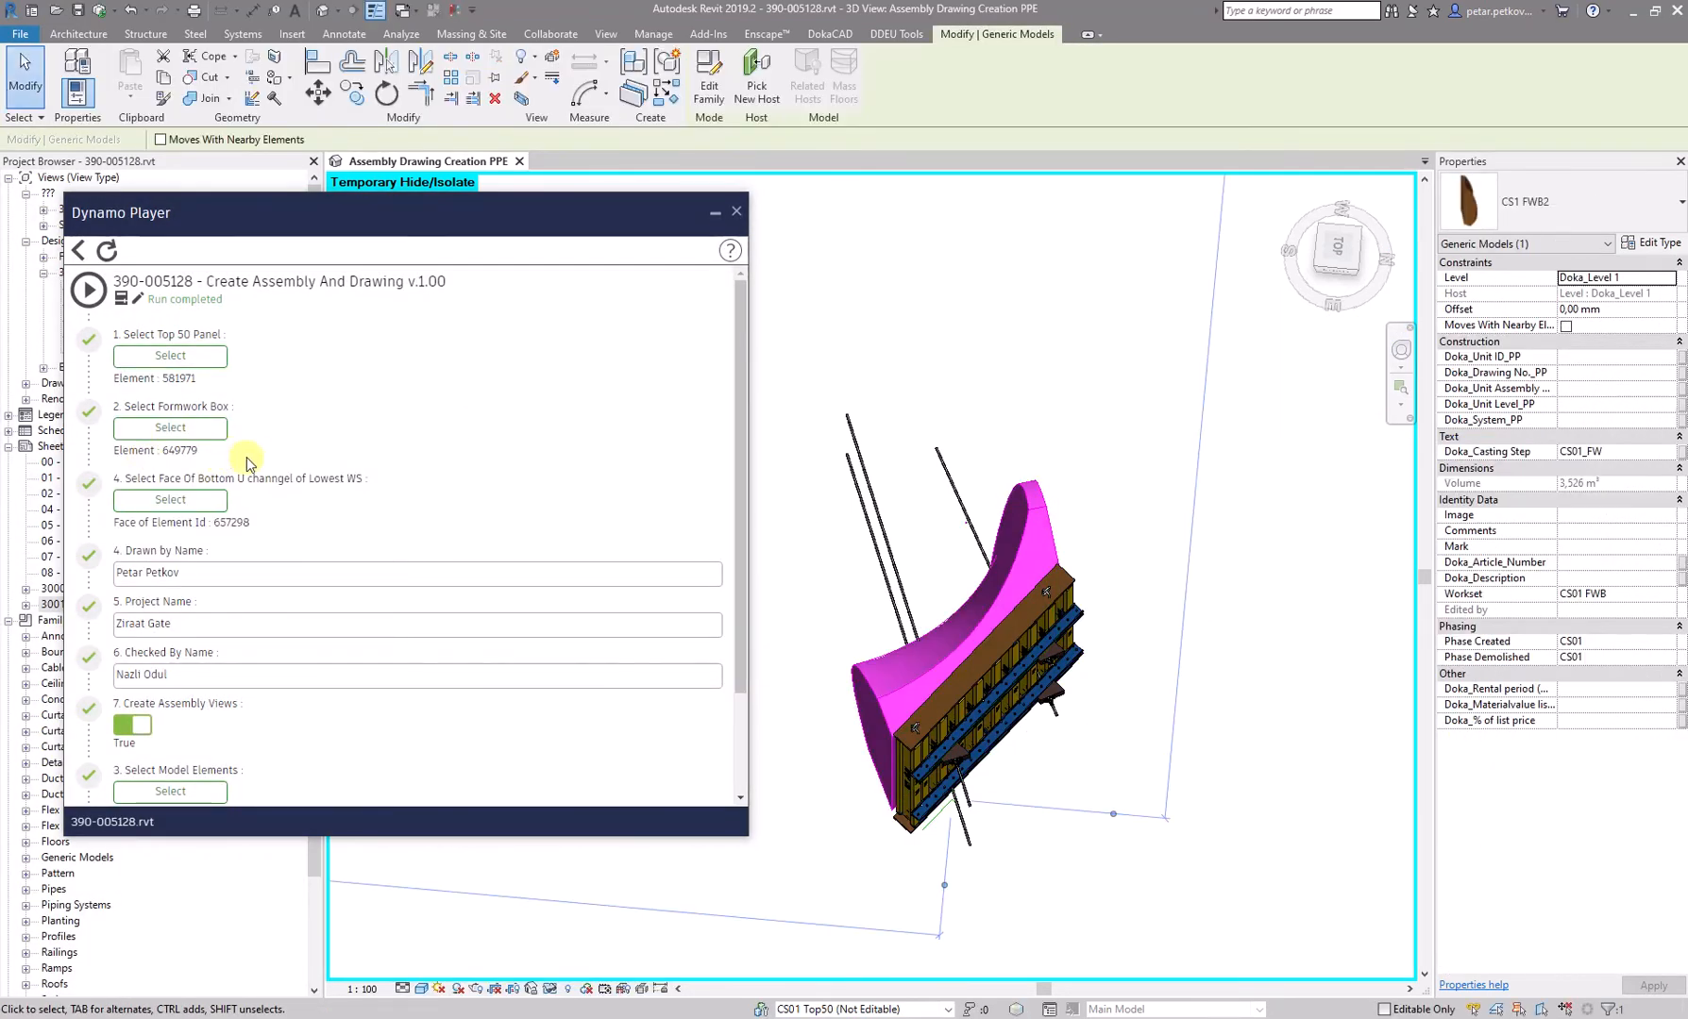
# - Pick the face of the bottom U channel on the isolated panel's lowest WS10 waling for script input 4
pyautogui.click(179, 508)
pyautogui.scroll(3, 1070, 757)
pyautogui.moveTo(1070, 757); pyautogui.dragTo(1237, 736, button='middle')
pyautogui.keyDown('shift'); pyautogui.moveTo(1156, 832); pyautogui.dragTo(1213, 679, button='middle'); pyautogui.keyUp('shift')
pyautogui.moveTo(1213, 680); pyautogui.dragTo(1137, 359, button='middle')
pyautogui.scroll(2, 1113, 582)
pyautogui.scroll(5, 1112, 582)
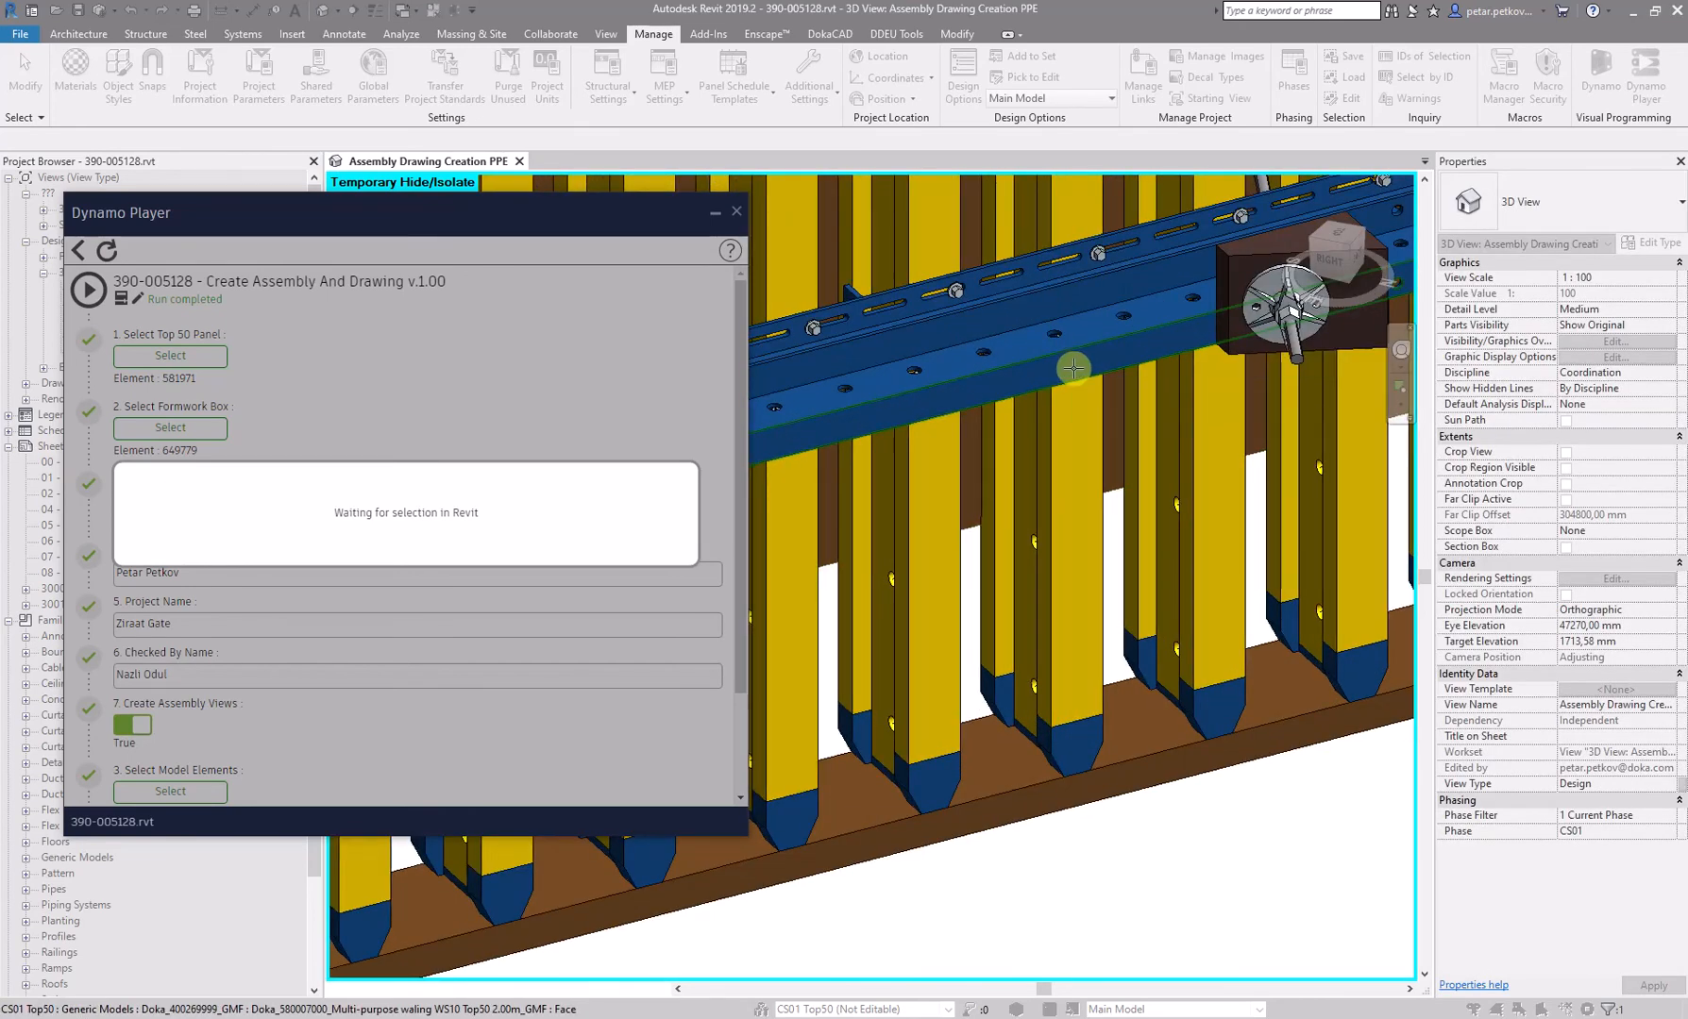
pyautogui.click(1073, 368)
# - Window-select the isolated panel's tie rods and wedge parts for the 3. Select Model Elements input and expand the element list
pyautogui.scroll(-2, 326, 477)
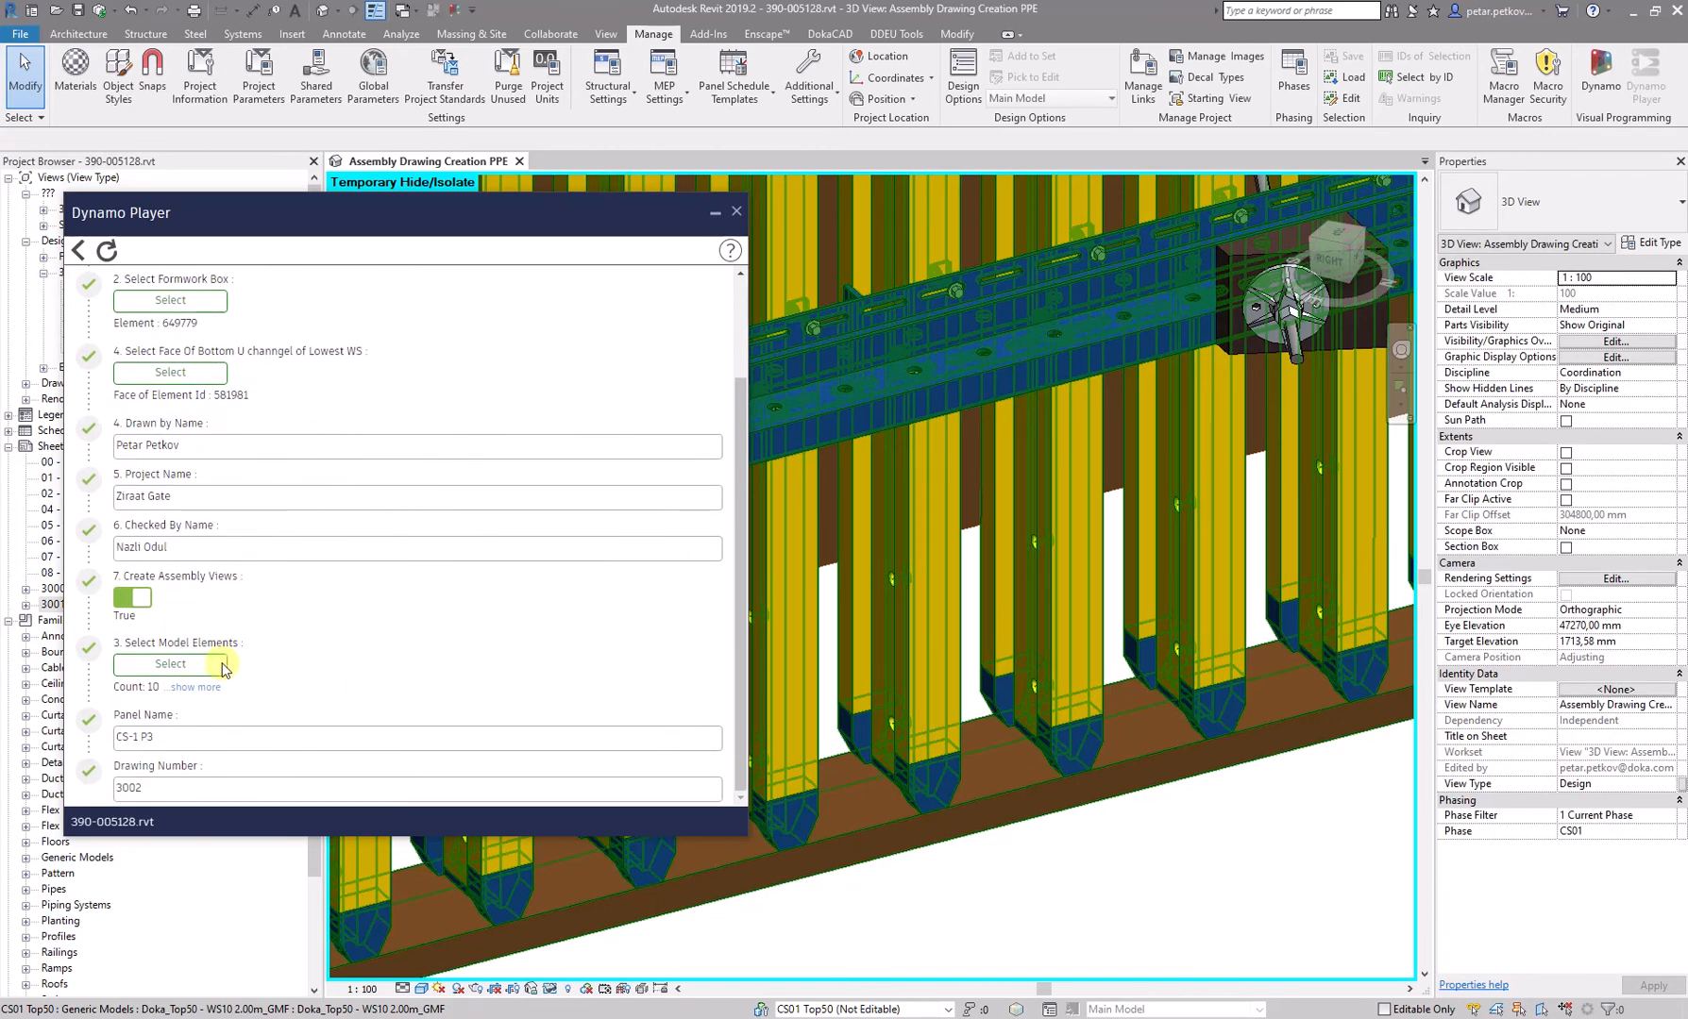
pyautogui.click(195, 688)
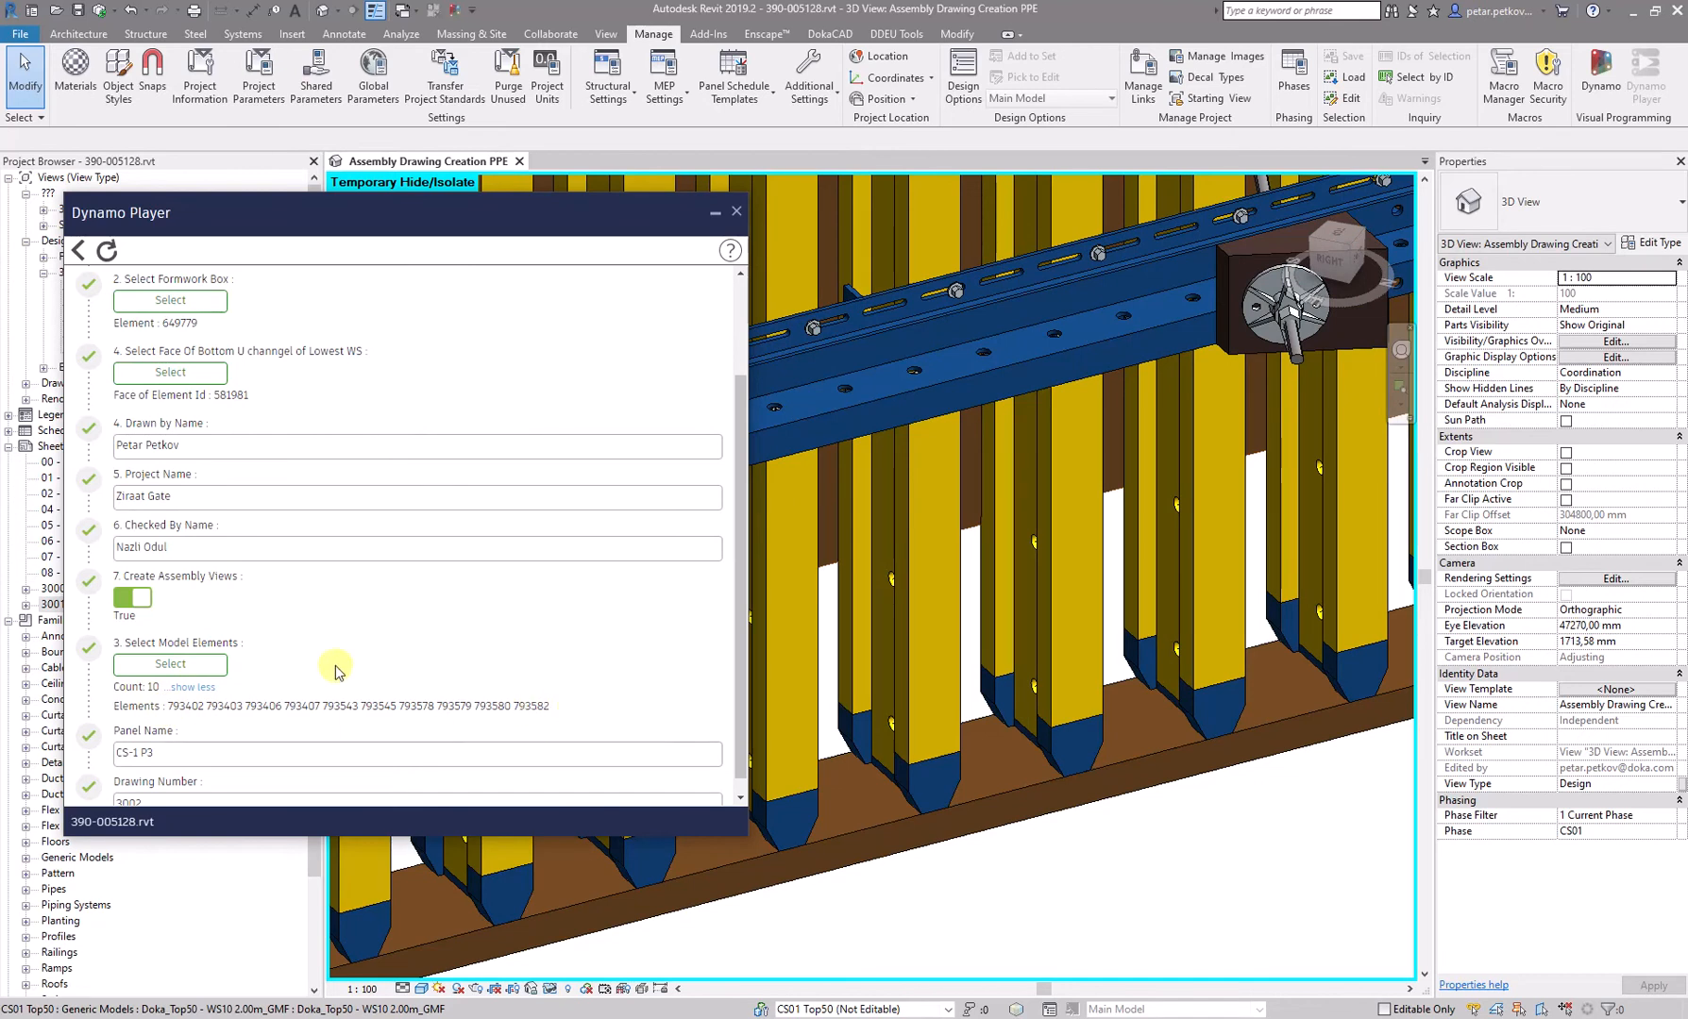
pyautogui.click(201, 667)
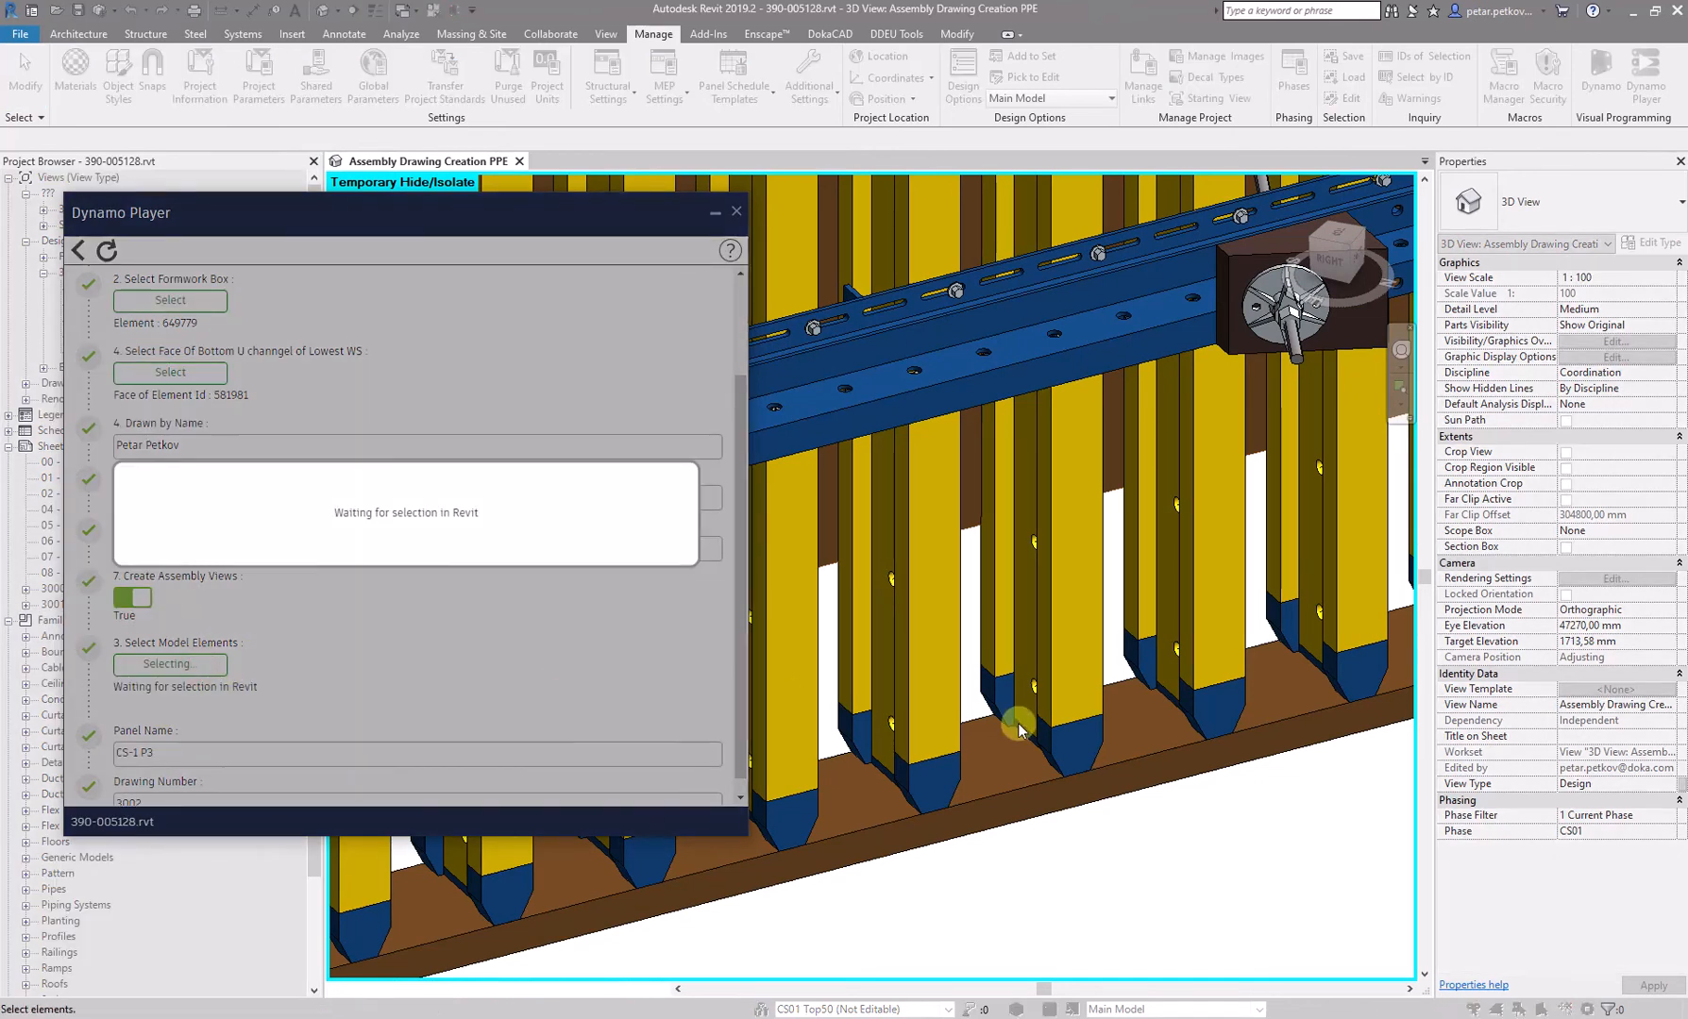
pyautogui.scroll(-5, 1139, 805)
pyautogui.keyDown('shift'); pyautogui.moveTo(1264, 755); pyautogui.dragTo(955, 378, button='middle'); pyautogui.keyUp('shift')
pyautogui.moveTo(909, 289); pyautogui.dragTo(1224, 873)
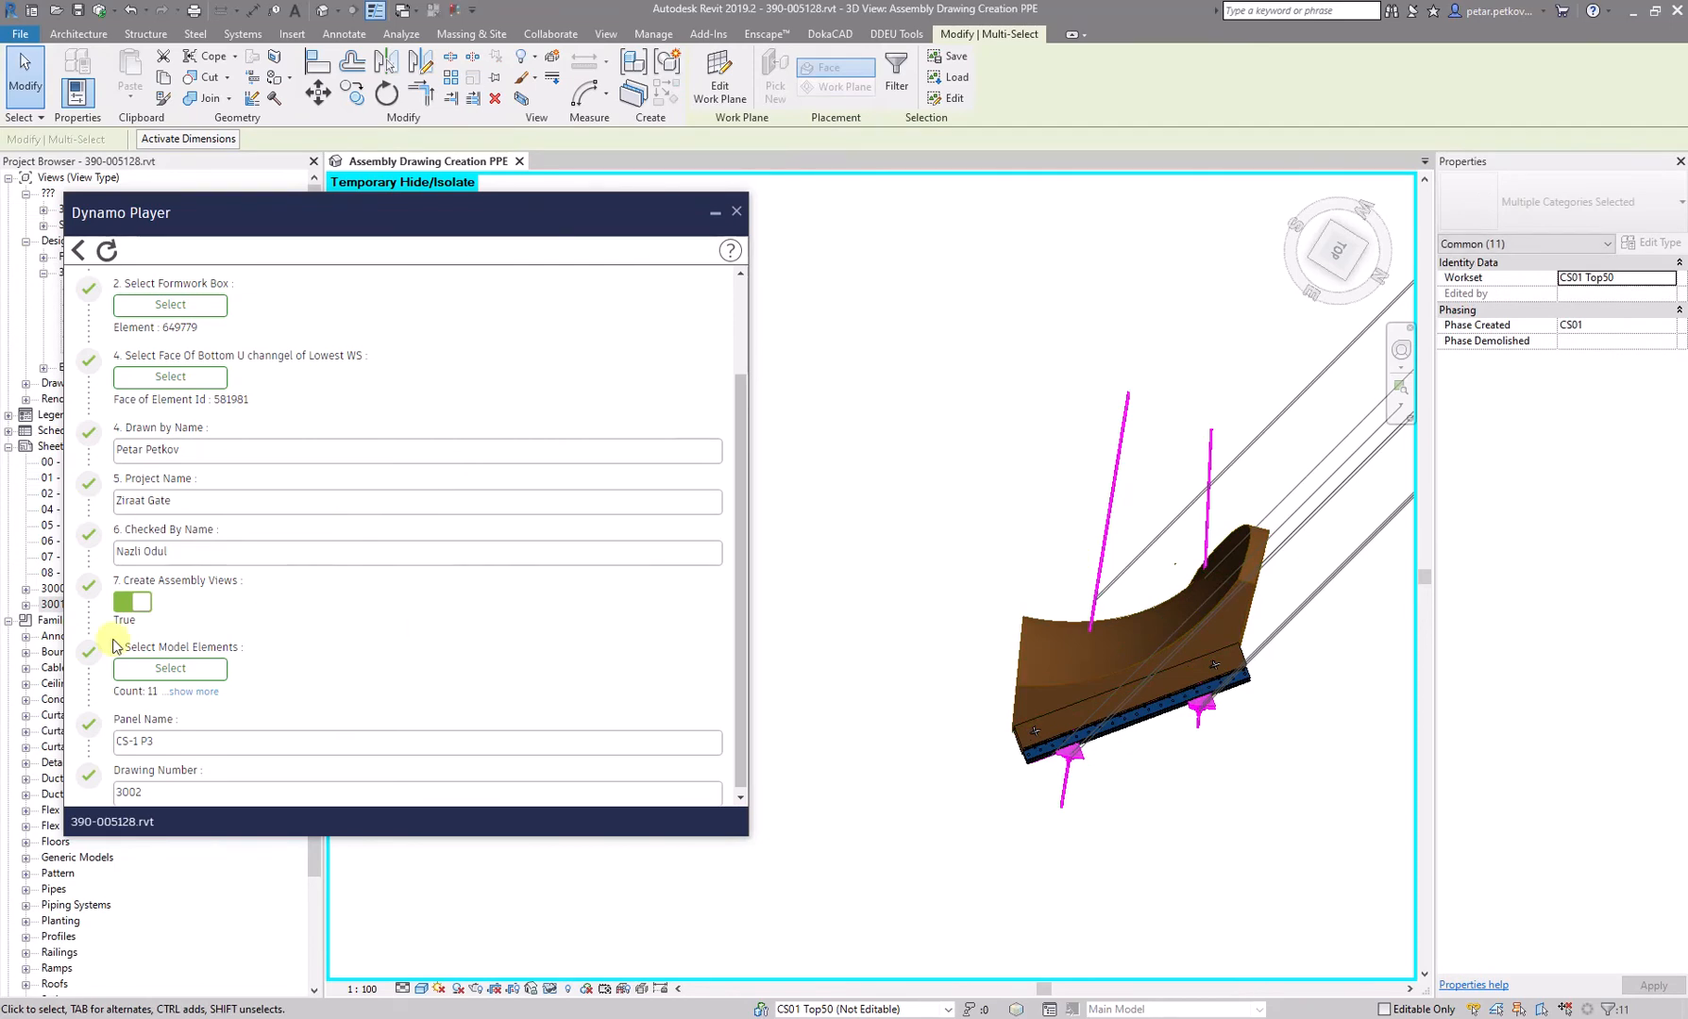
pyautogui.click(192, 694)
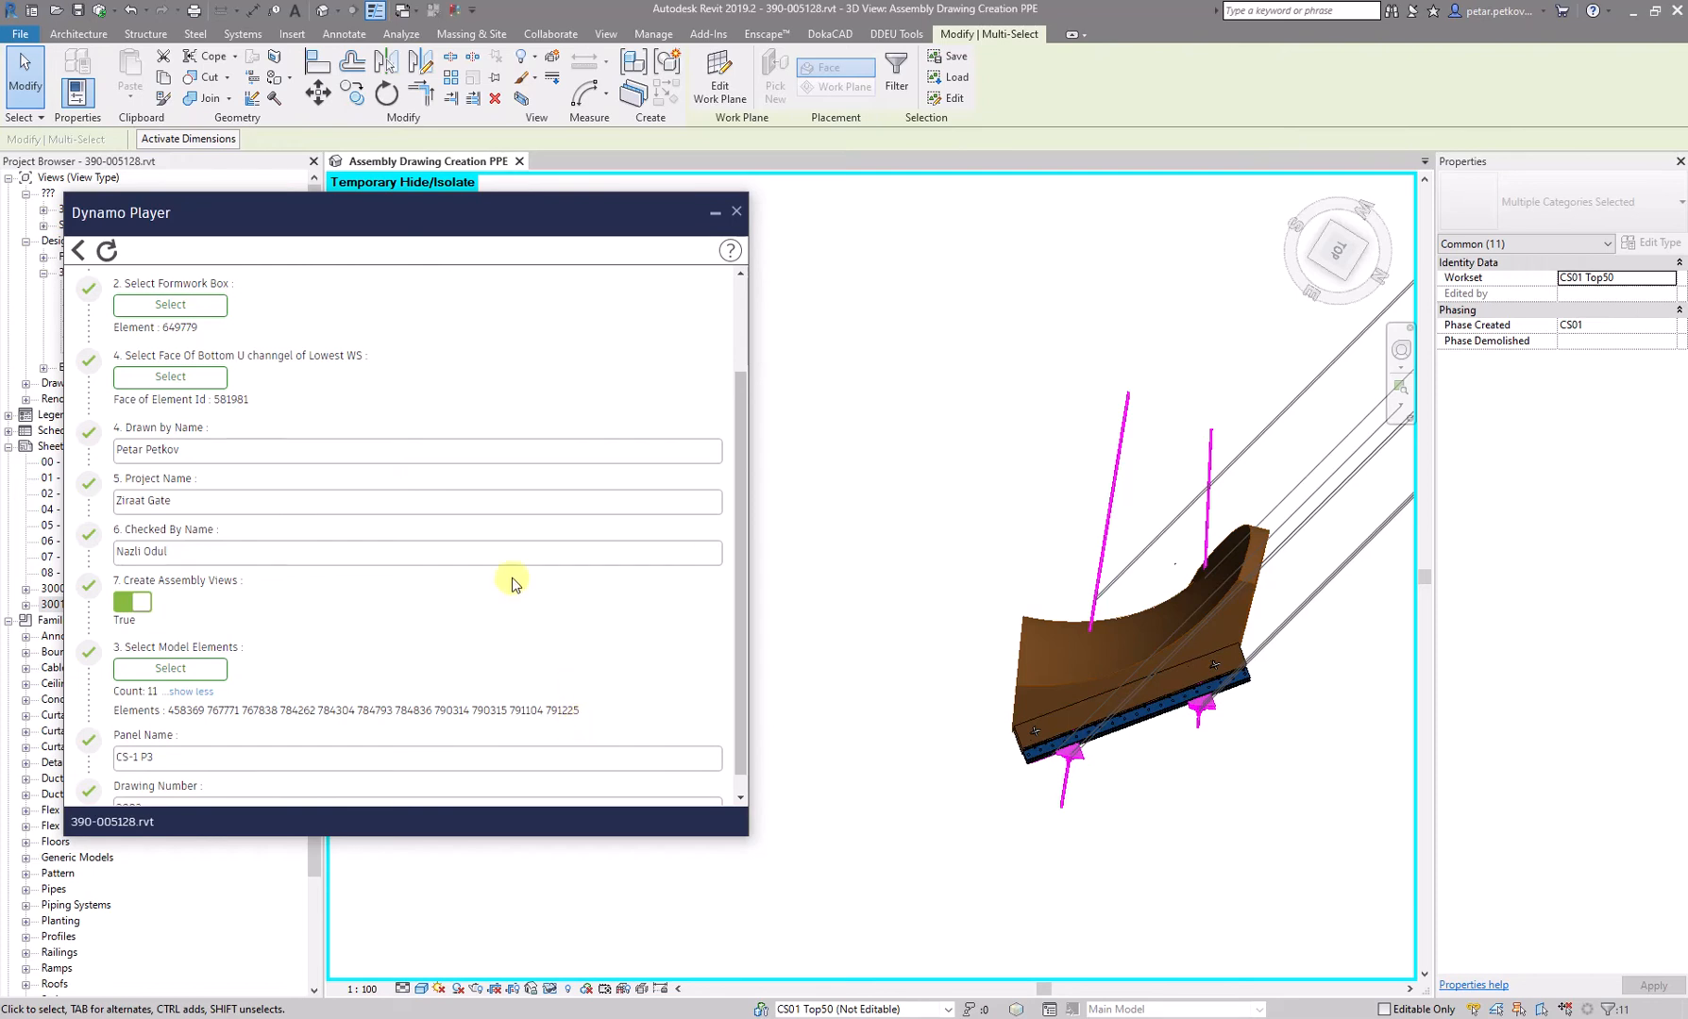
# - Run the script with assembly name CS-1 P3, sheet name Ziraat Gate CS-1 P3 and sheet number 3002, and close Dynamo Player
pyautogui.moveTo(460, 214); pyautogui.dragTo(1013, 246)
pyautogui.scroll(-1, 880, 642)
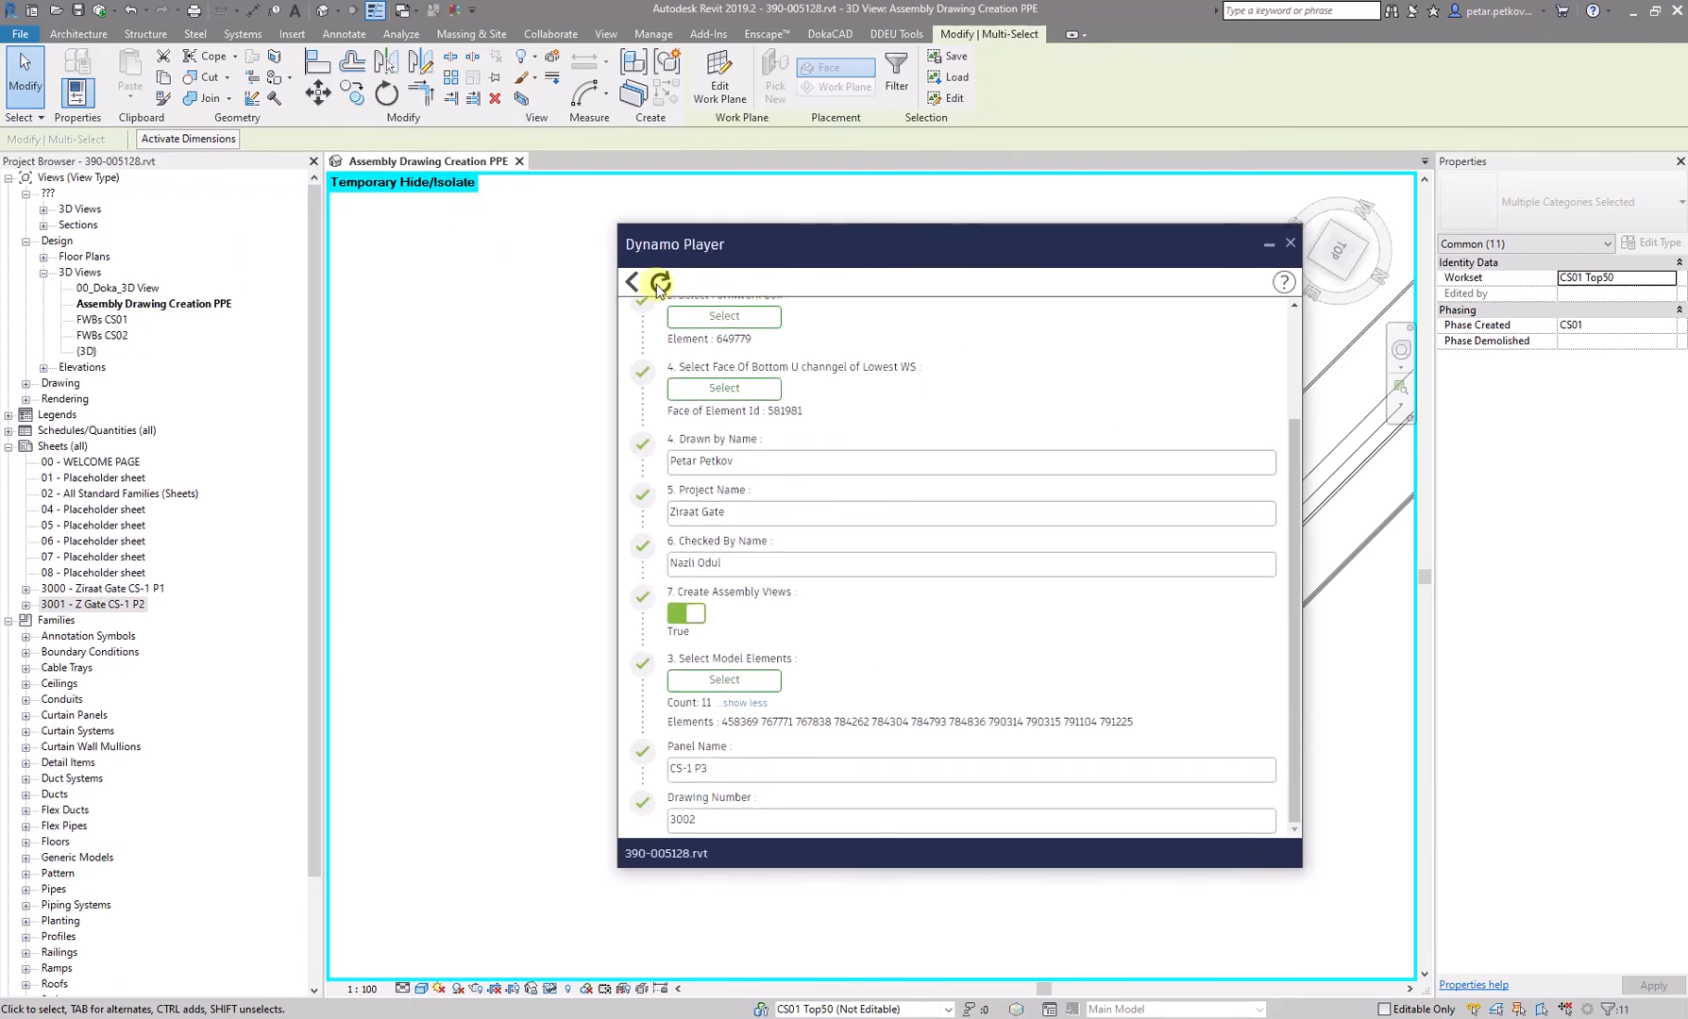
pyautogui.scroll(2, 797, 334)
pyautogui.click(653, 328)
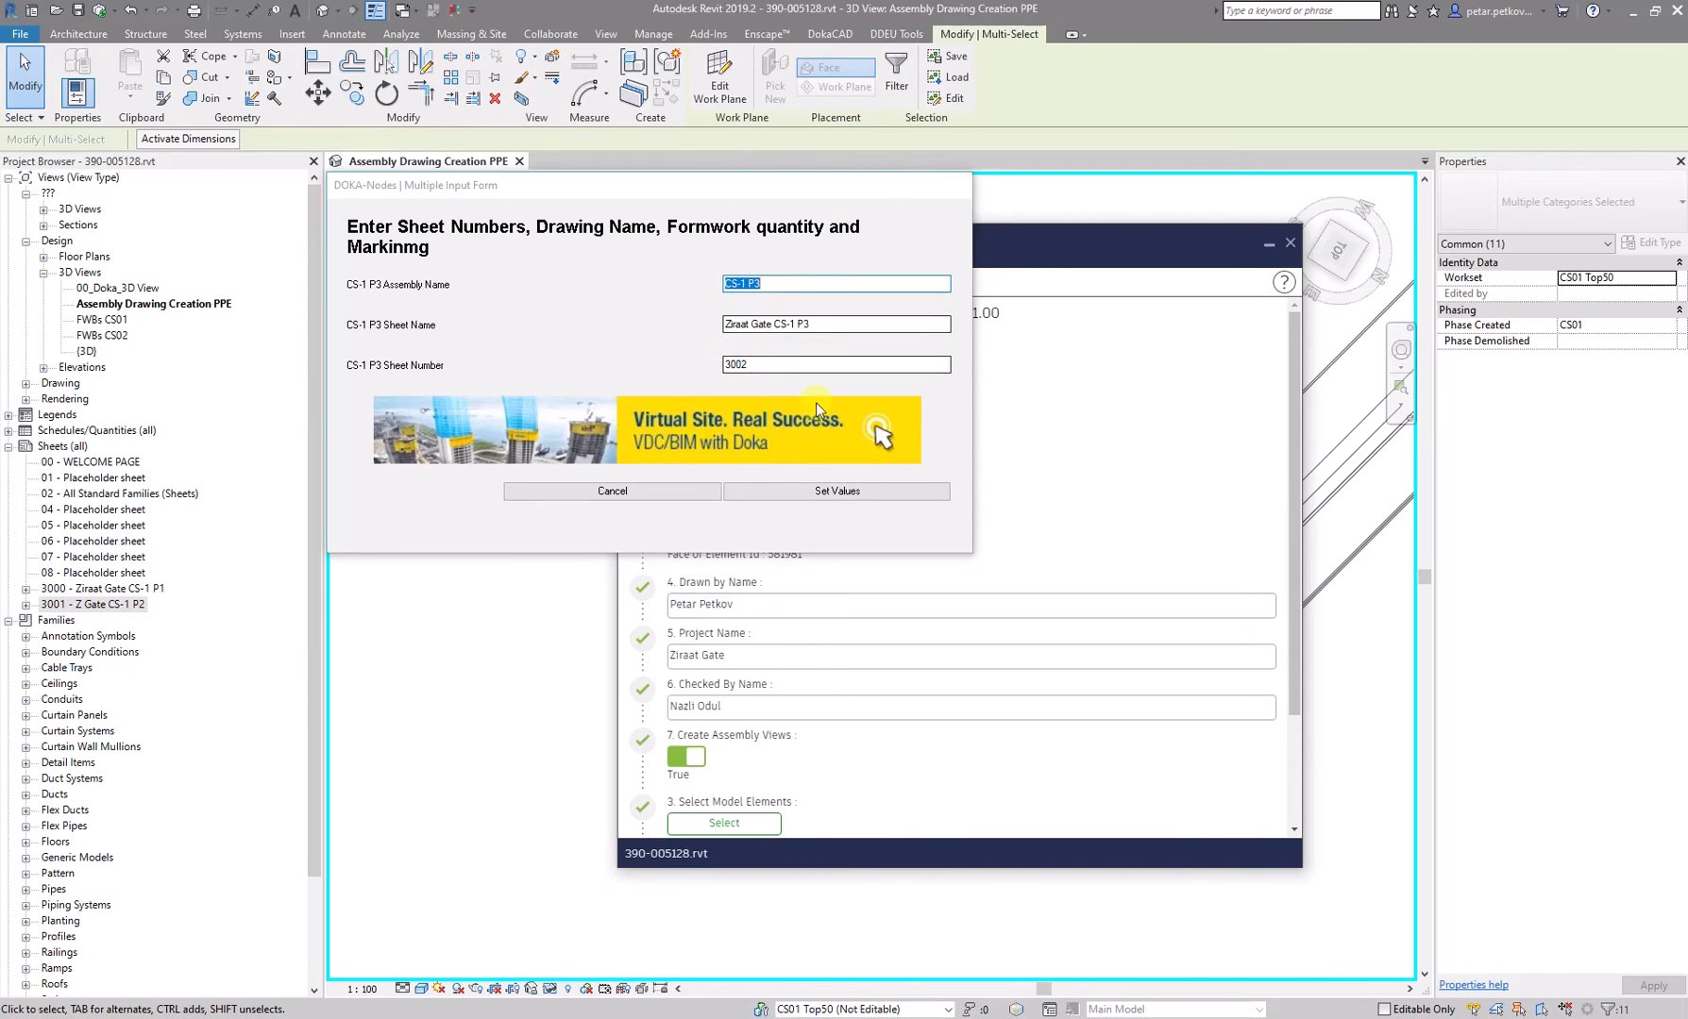
pyautogui.click(828, 491)
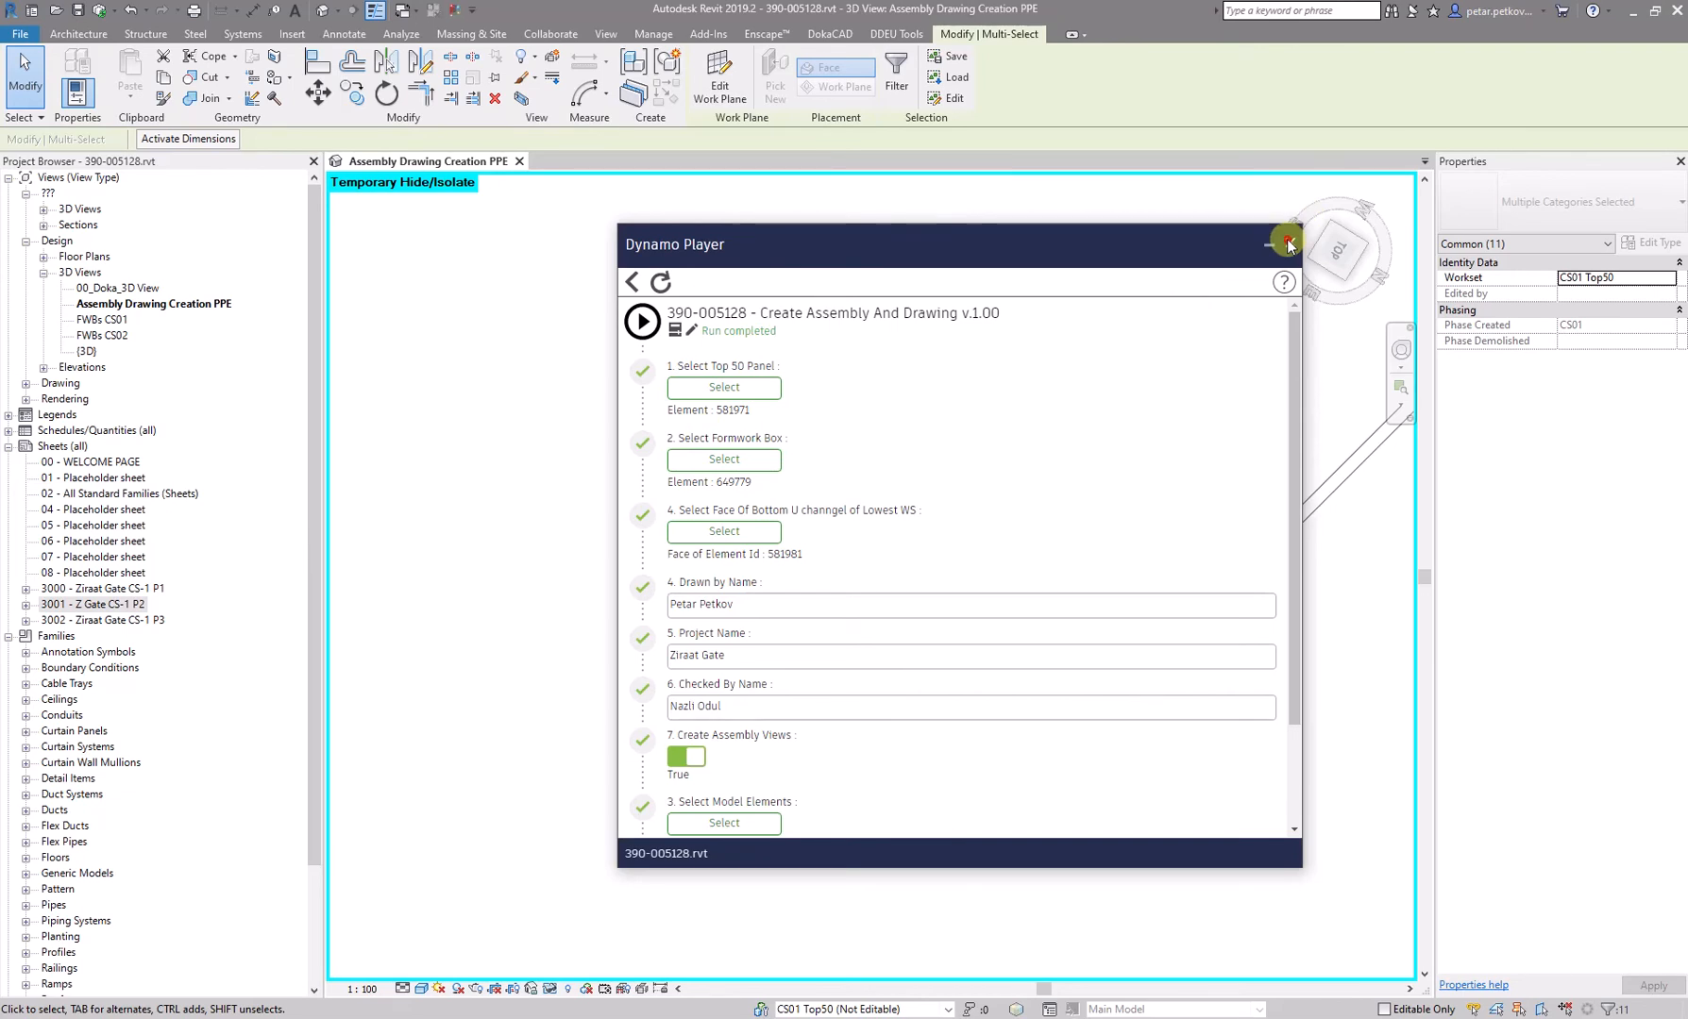
pyautogui.click(1289, 245)
pyautogui.click(575, 439)
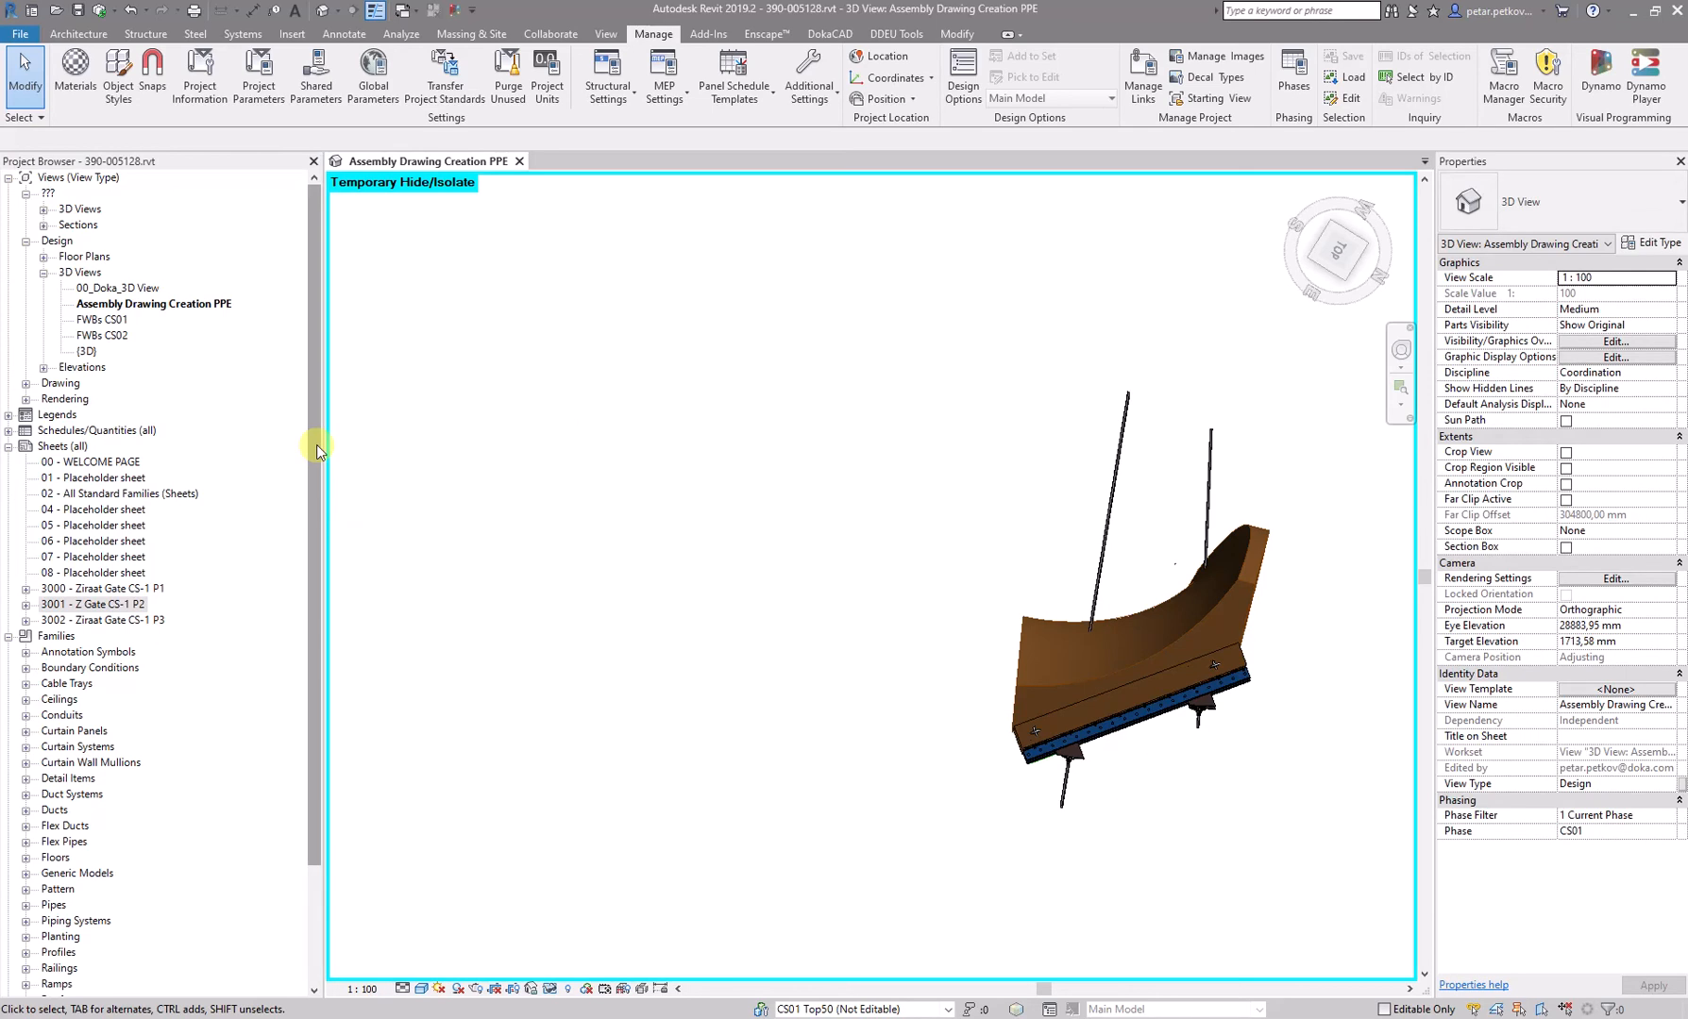
# - Expand Assemblies in the project browser and select the new panel assembly in the 3D view to check its assembly type
pyautogui.moveTo(316, 444); pyautogui.dragTo(326, 633)
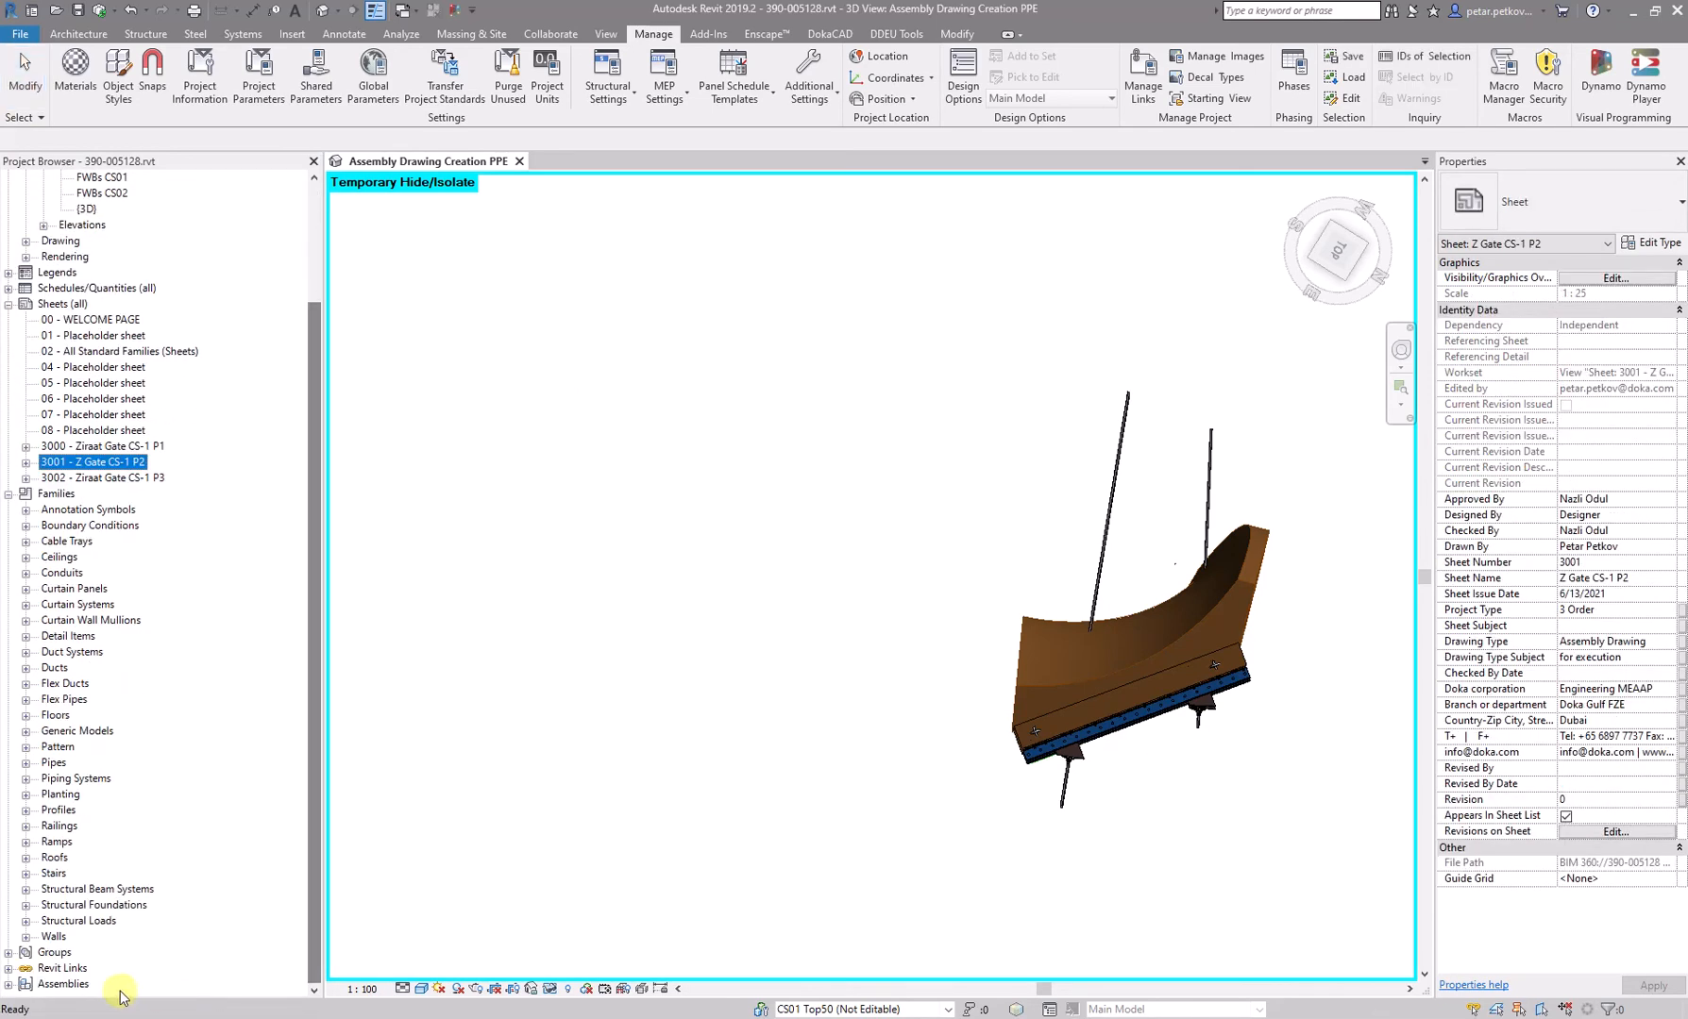
pyautogui.click(8, 984)
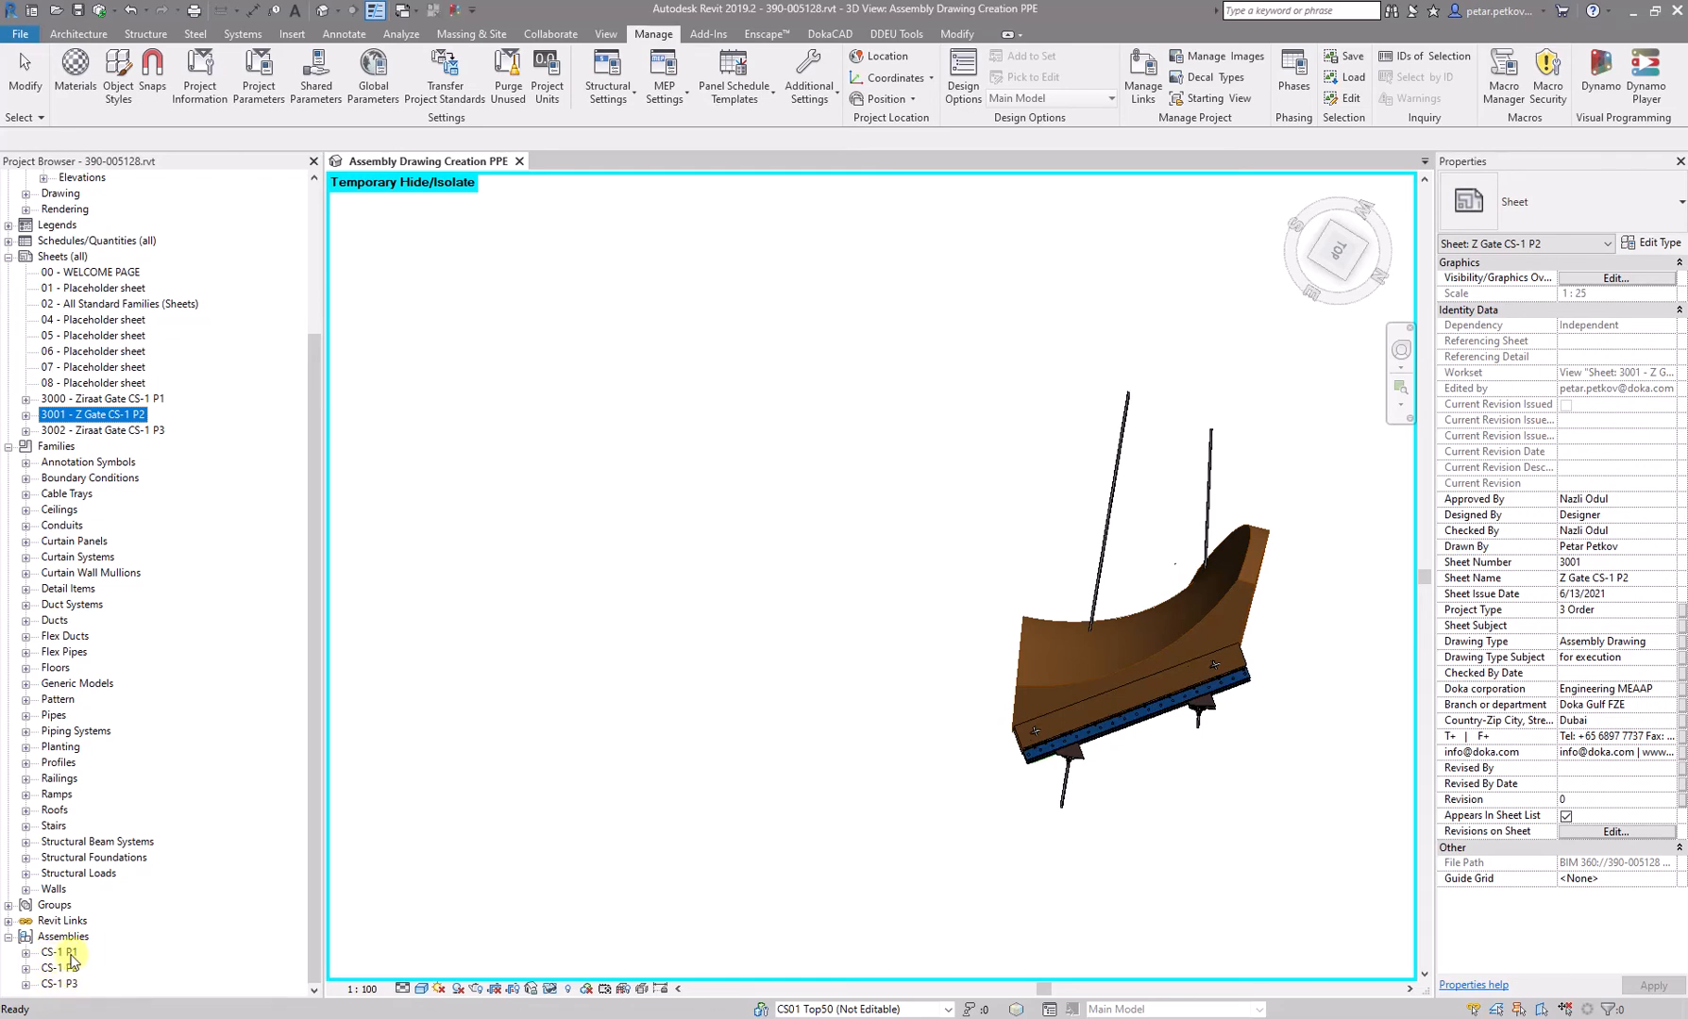
pyautogui.click(858, 637)
pyautogui.moveTo(873, 686); pyautogui.dragTo(711, 647, button='middle')
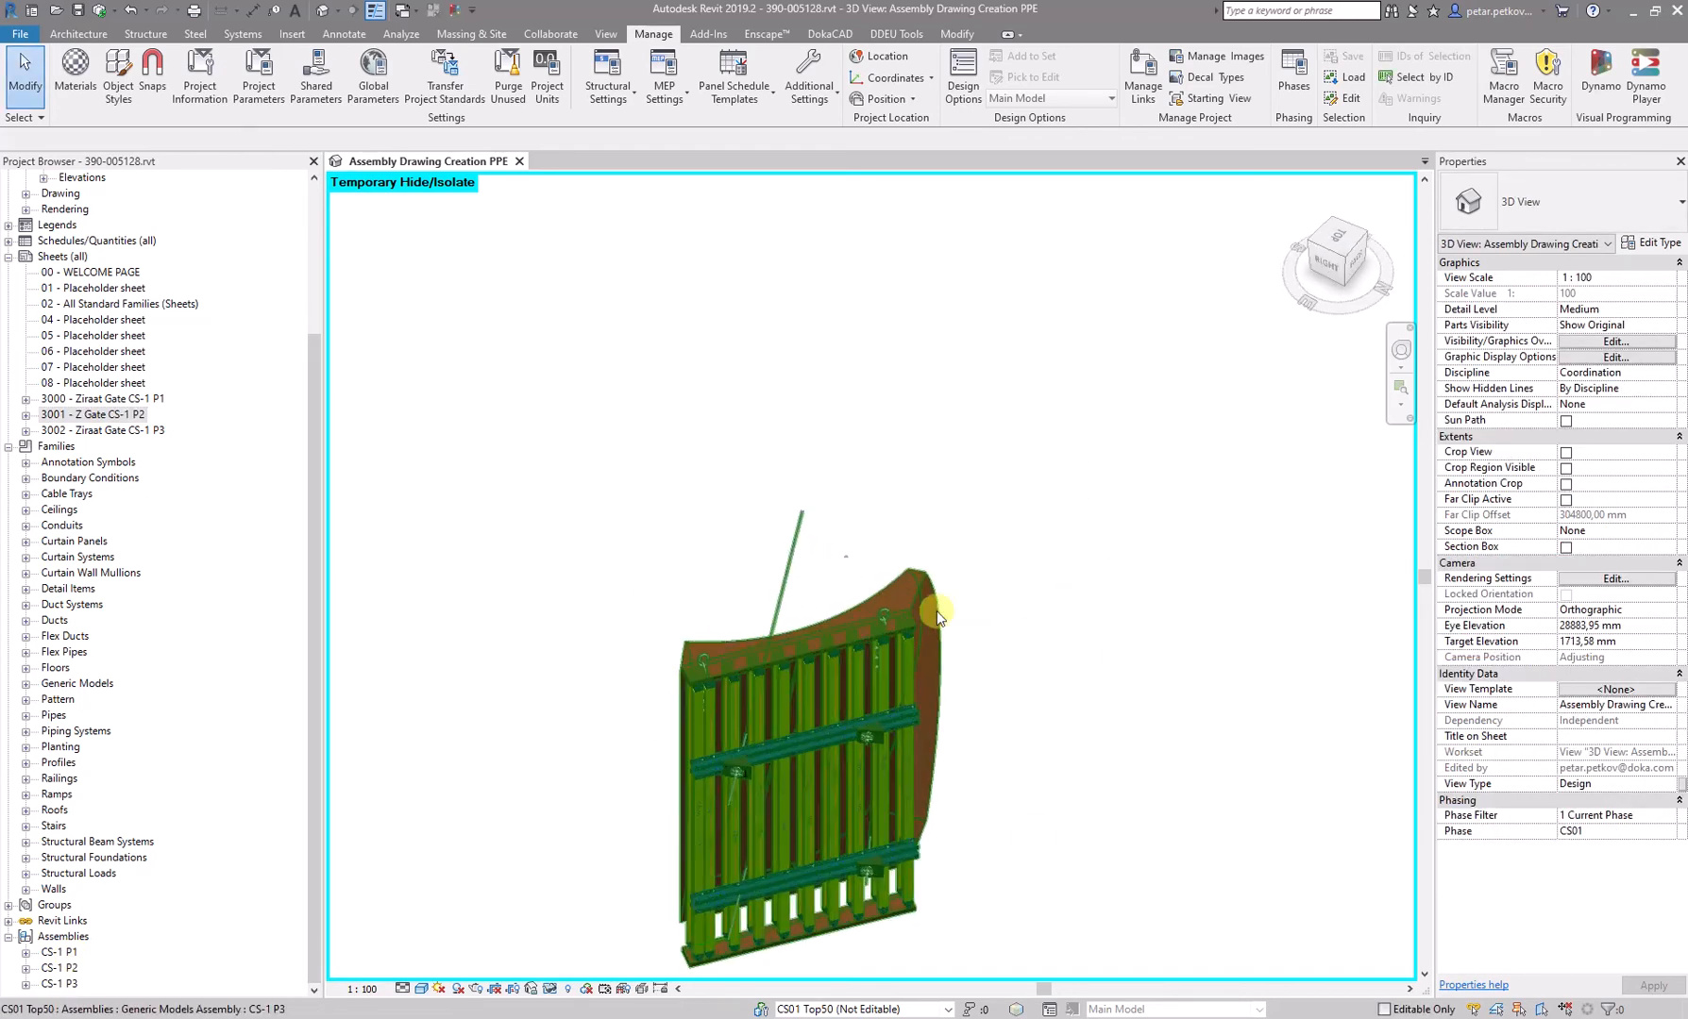
pyautogui.scroll(2, 926, 627)
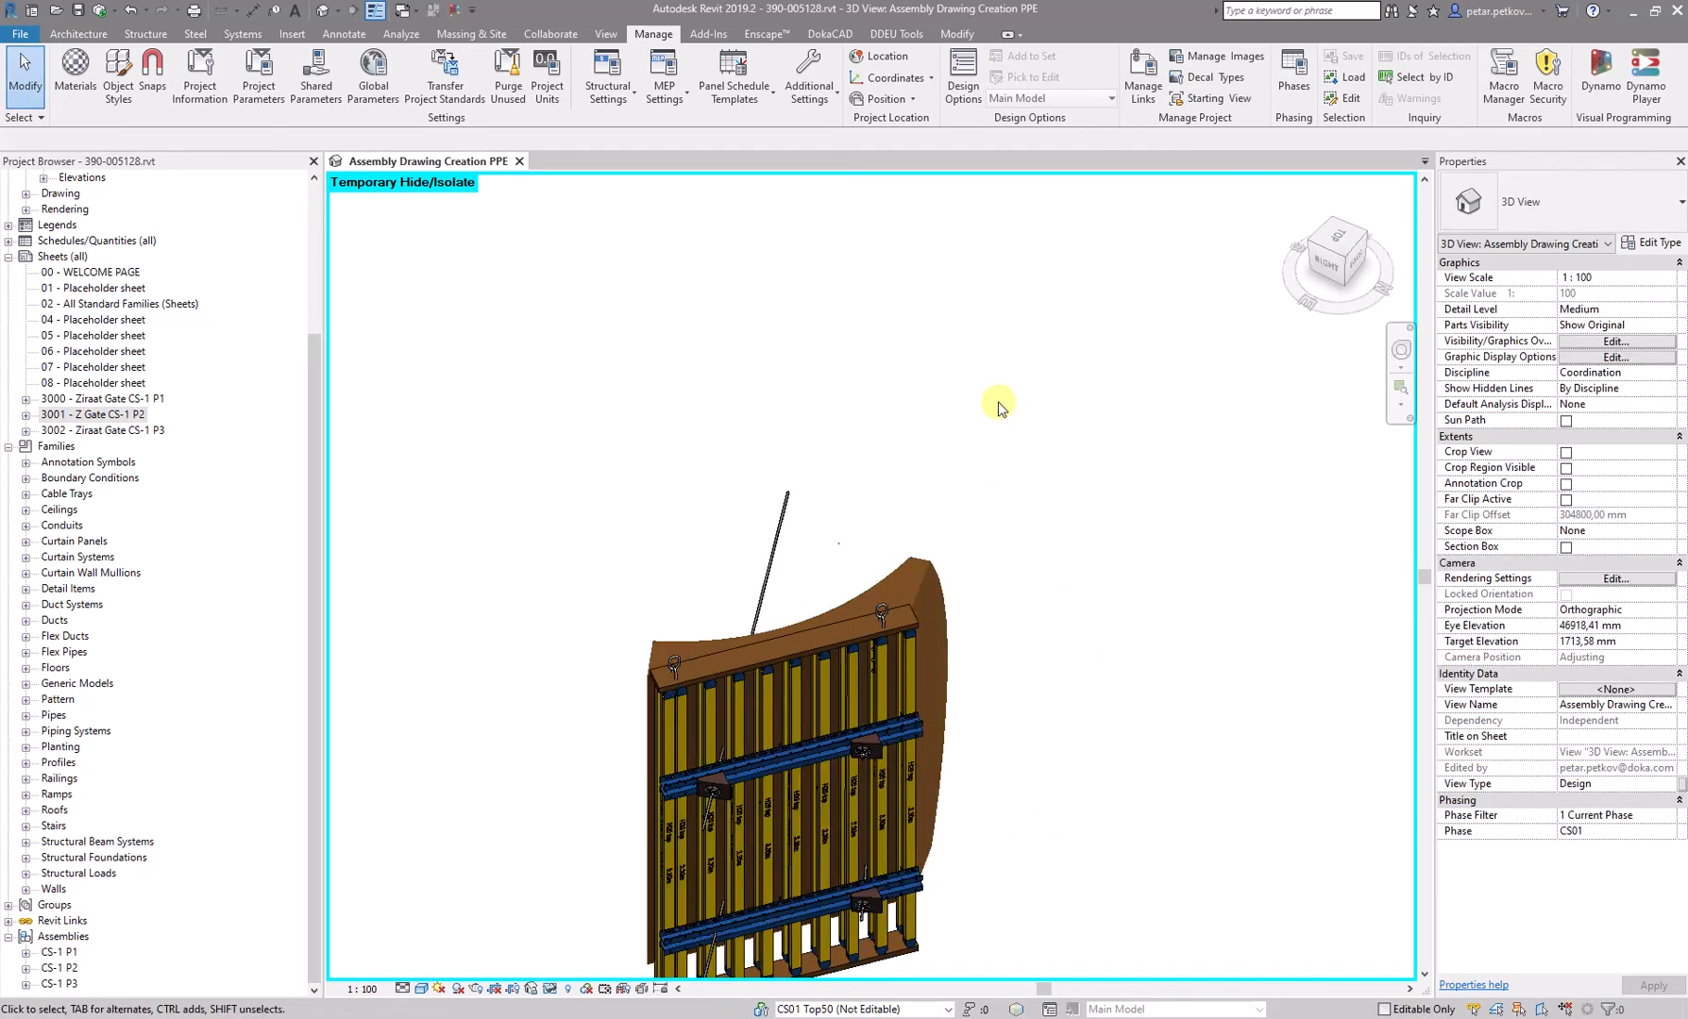
pyautogui.click(742, 688)
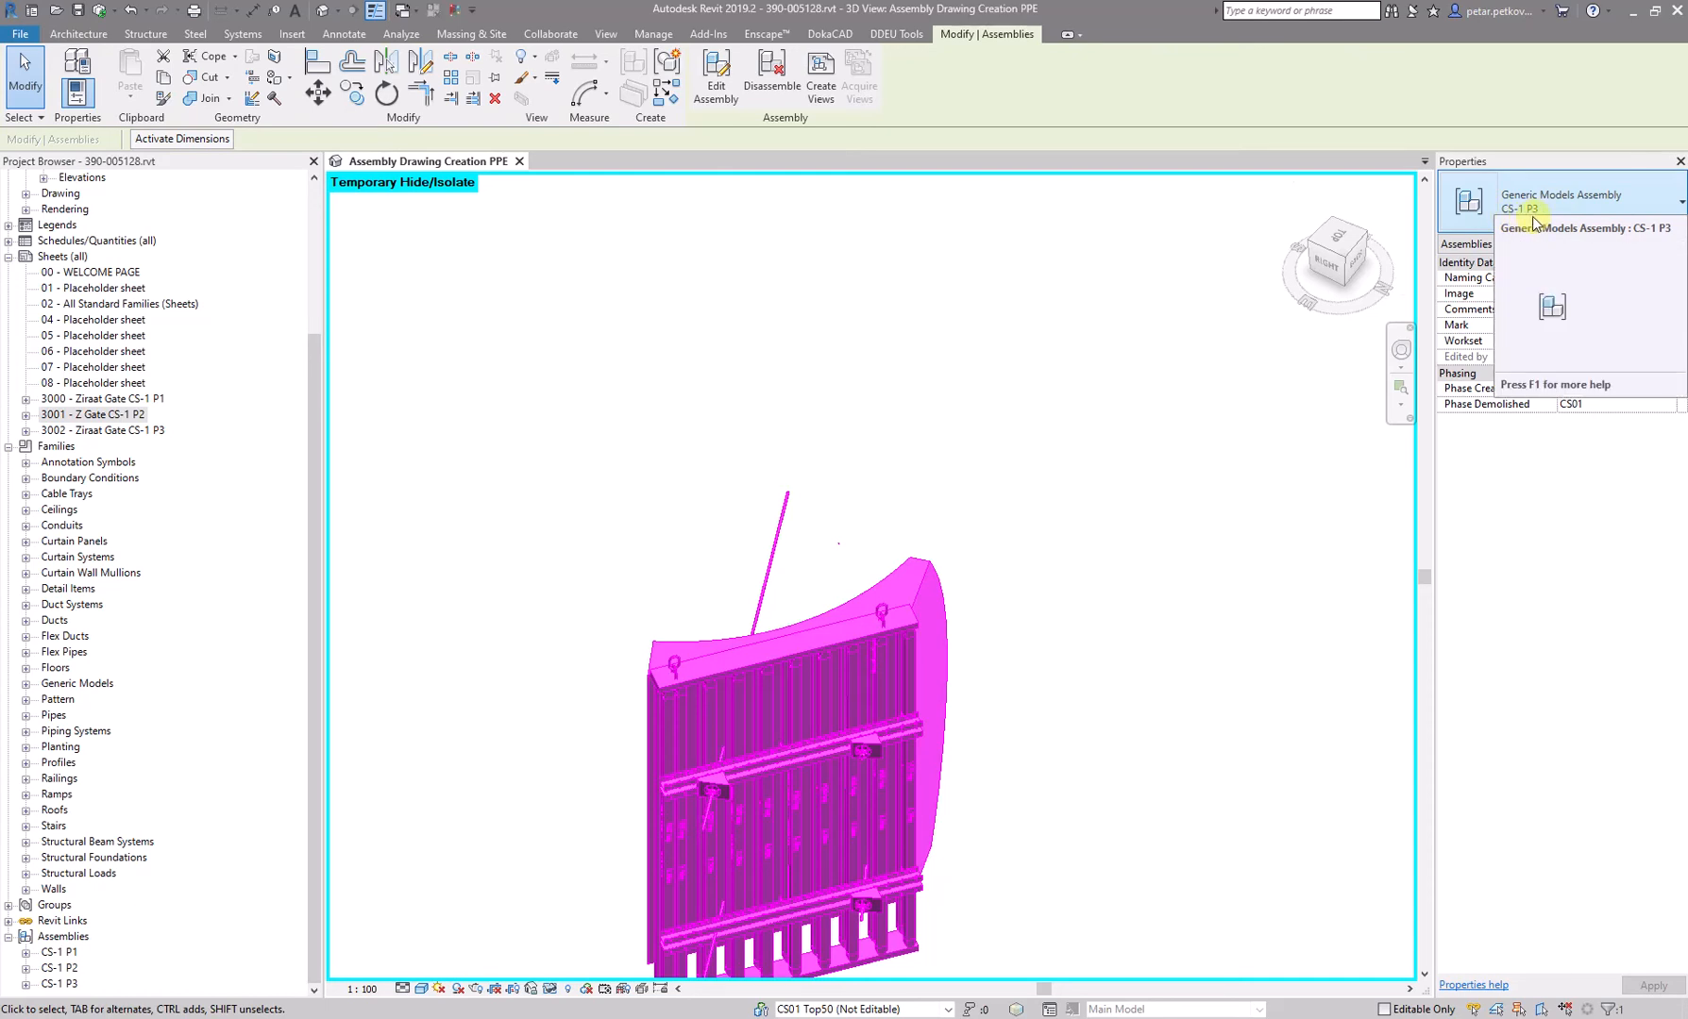
pyautogui.moveTo(638, 569); pyautogui.dragTo(727, 414, button='middle')
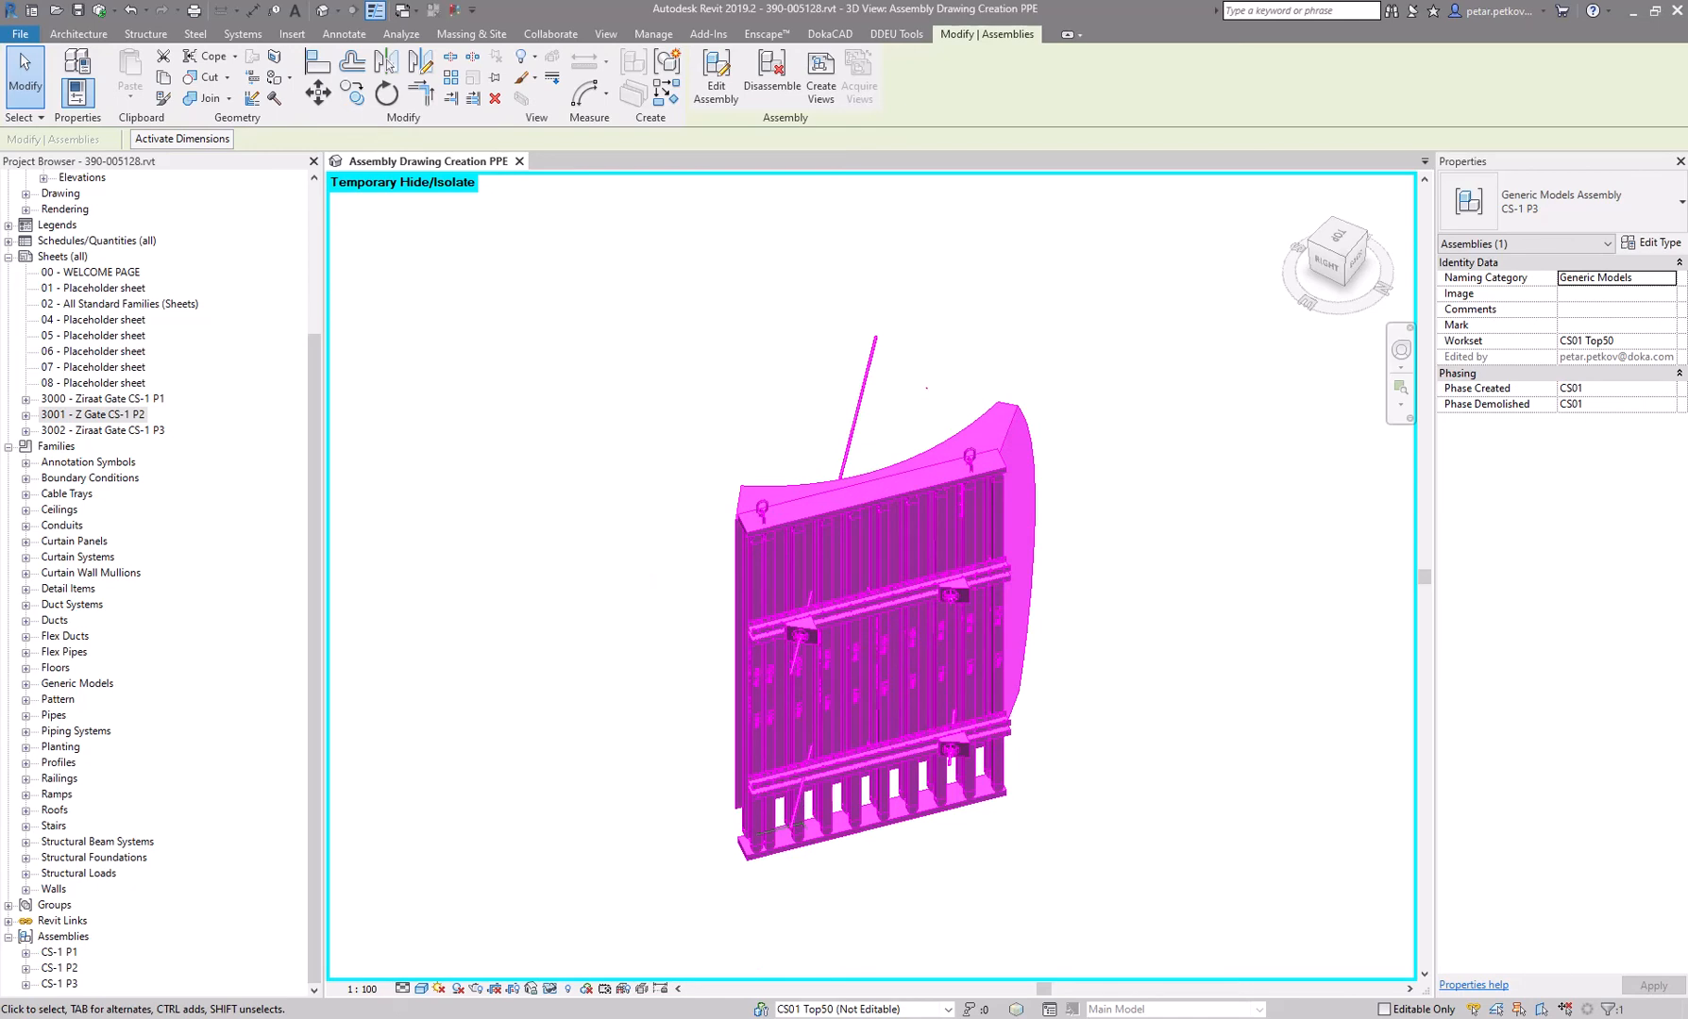
# - Examine the list of views generated under assembly CS-1 P3 in the project browser and collapse it again
pyautogui.click(26, 984)
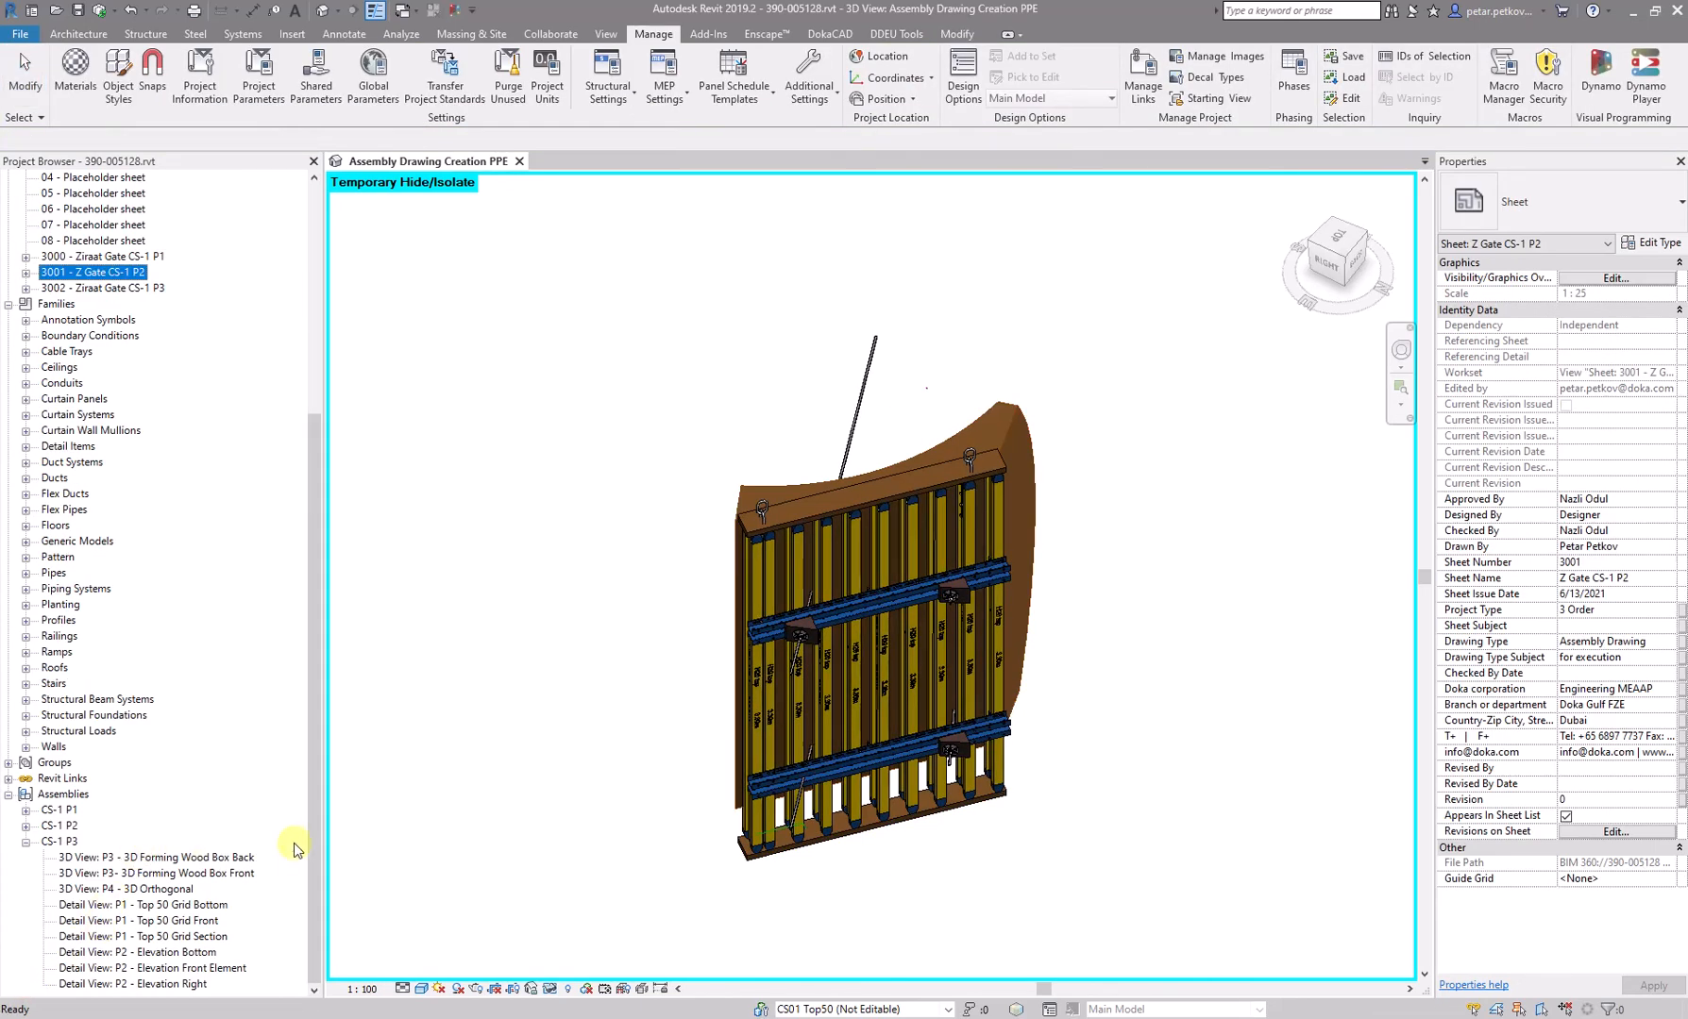
pyautogui.click(160, 857)
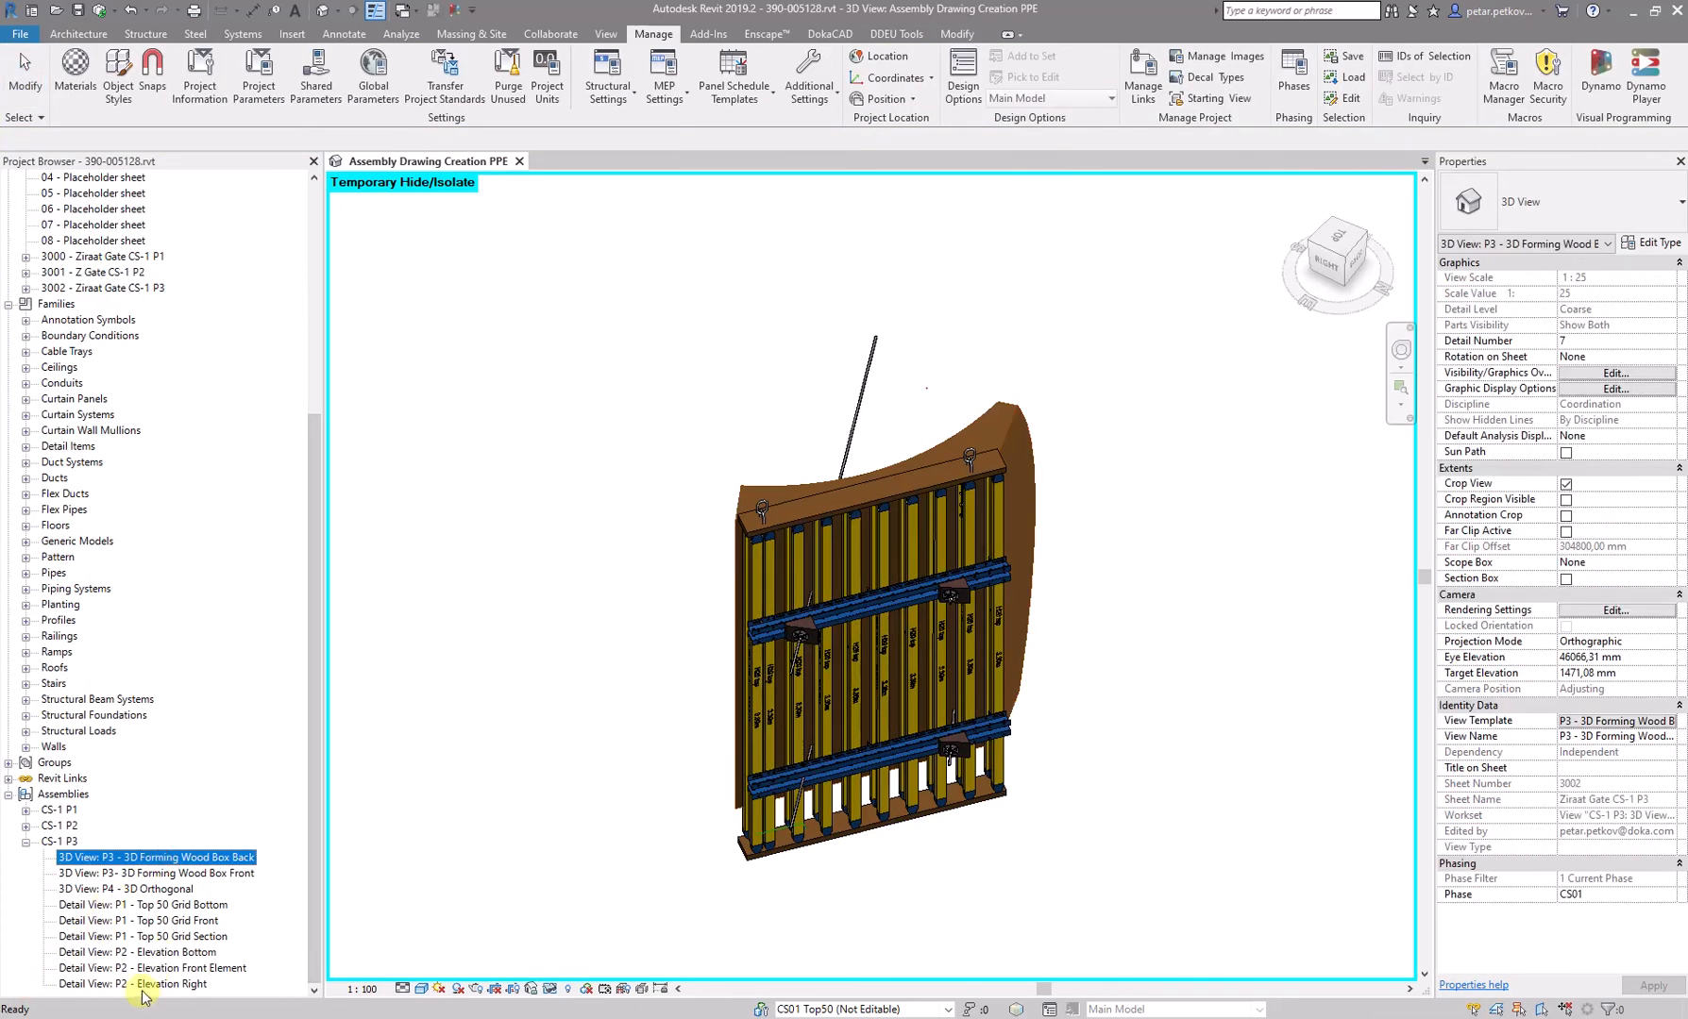
pyautogui.click(27, 842)
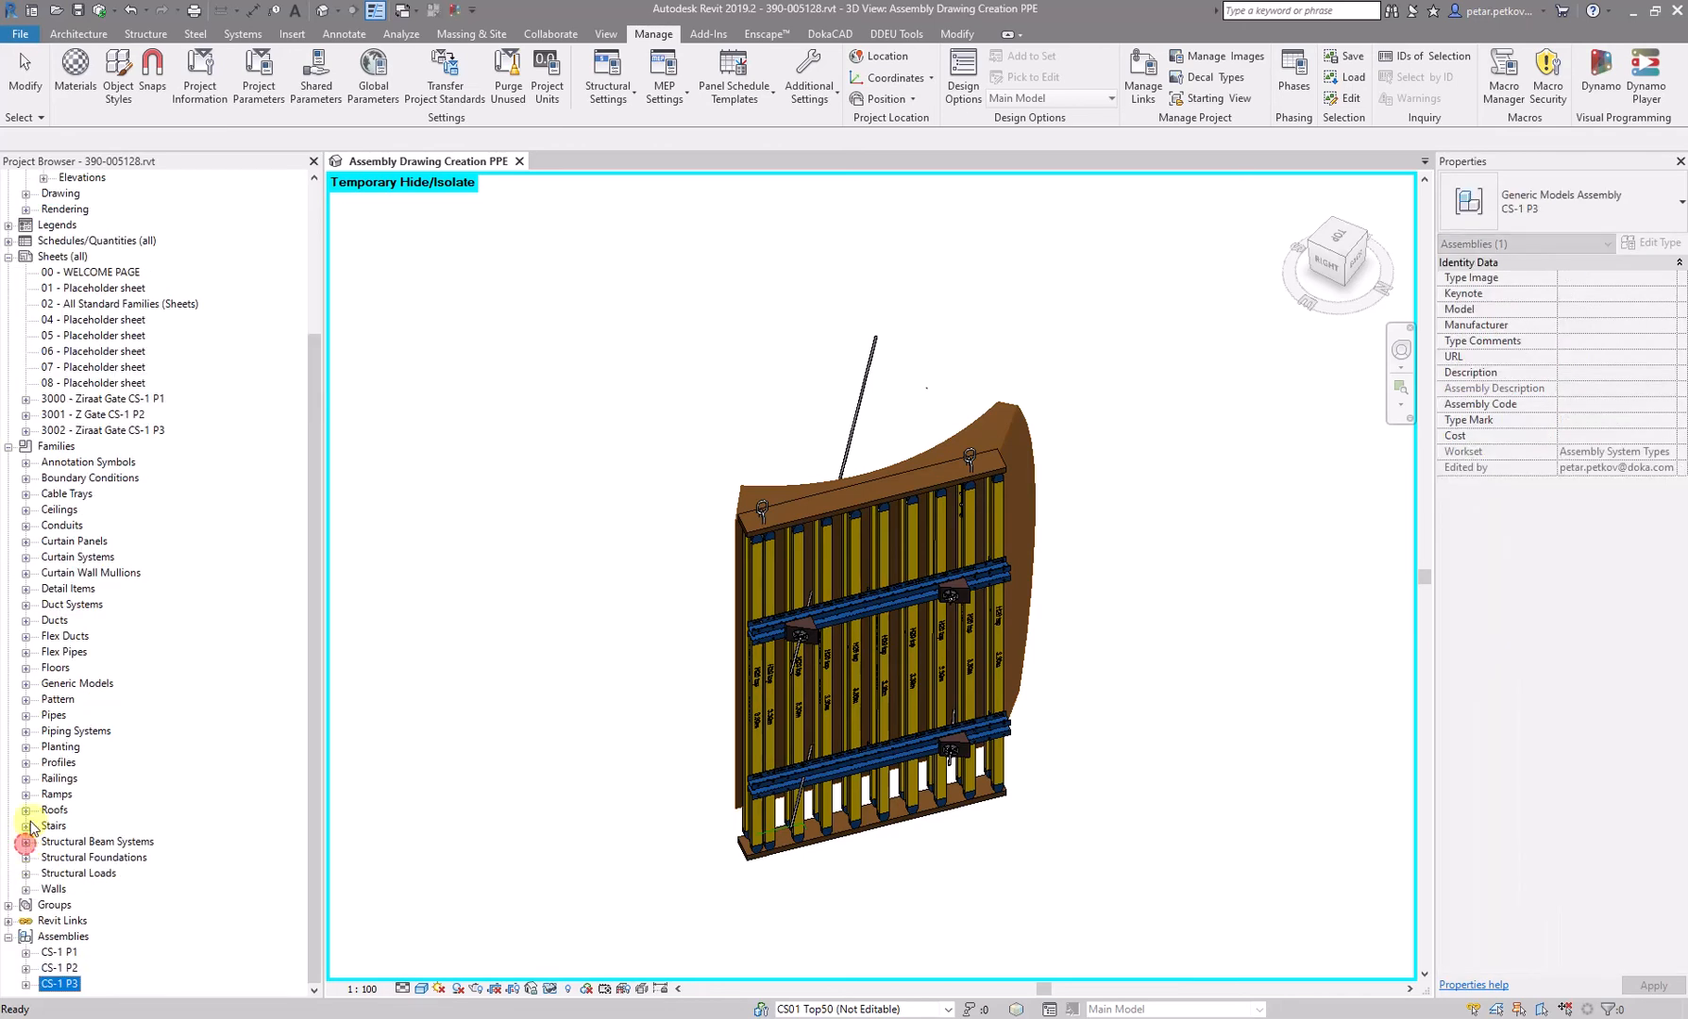
# - Check the views generated under assembly CS-1 P1 in the project browser and collapse the list again
pyautogui.click(26, 952)
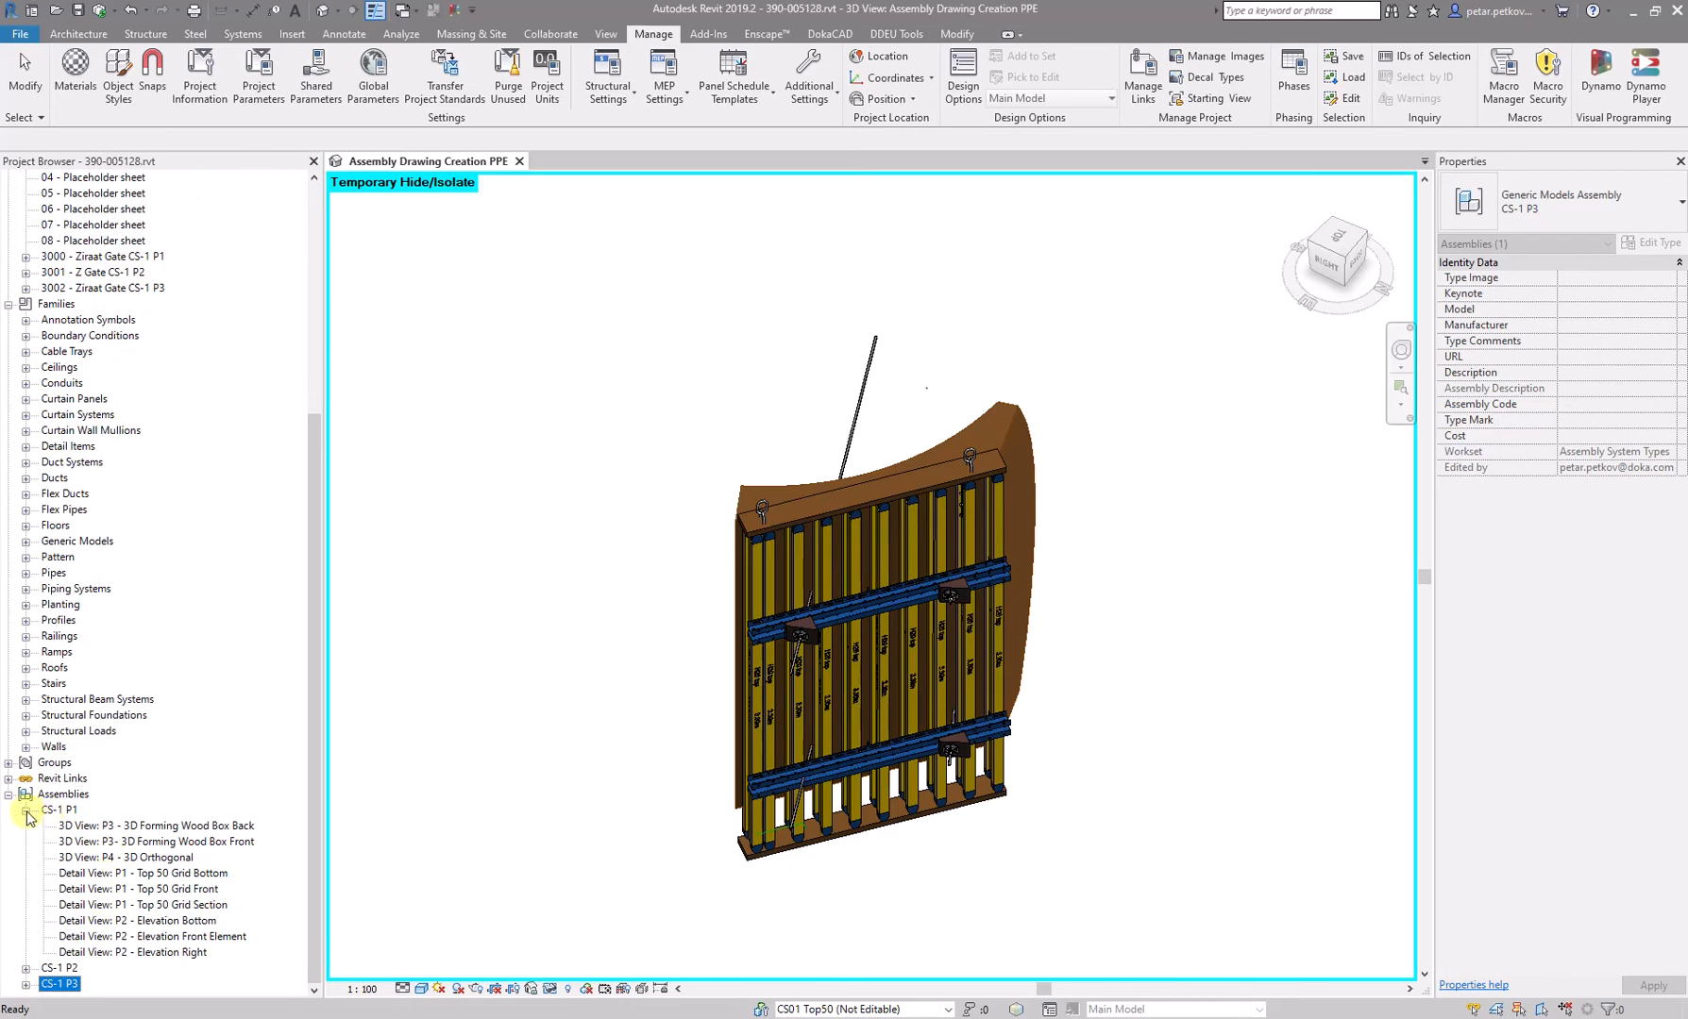
pyautogui.click(26, 811)
# - Select the CS-1 P3 assembly instance, reset the temporary isolation to show all formwork panels, and clear the selection
pyautogui.press('s')
pyautogui.press('a')
pyautogui.scroll(-1, 544, 574)
pyautogui.press('h')
pyautogui.press('i')
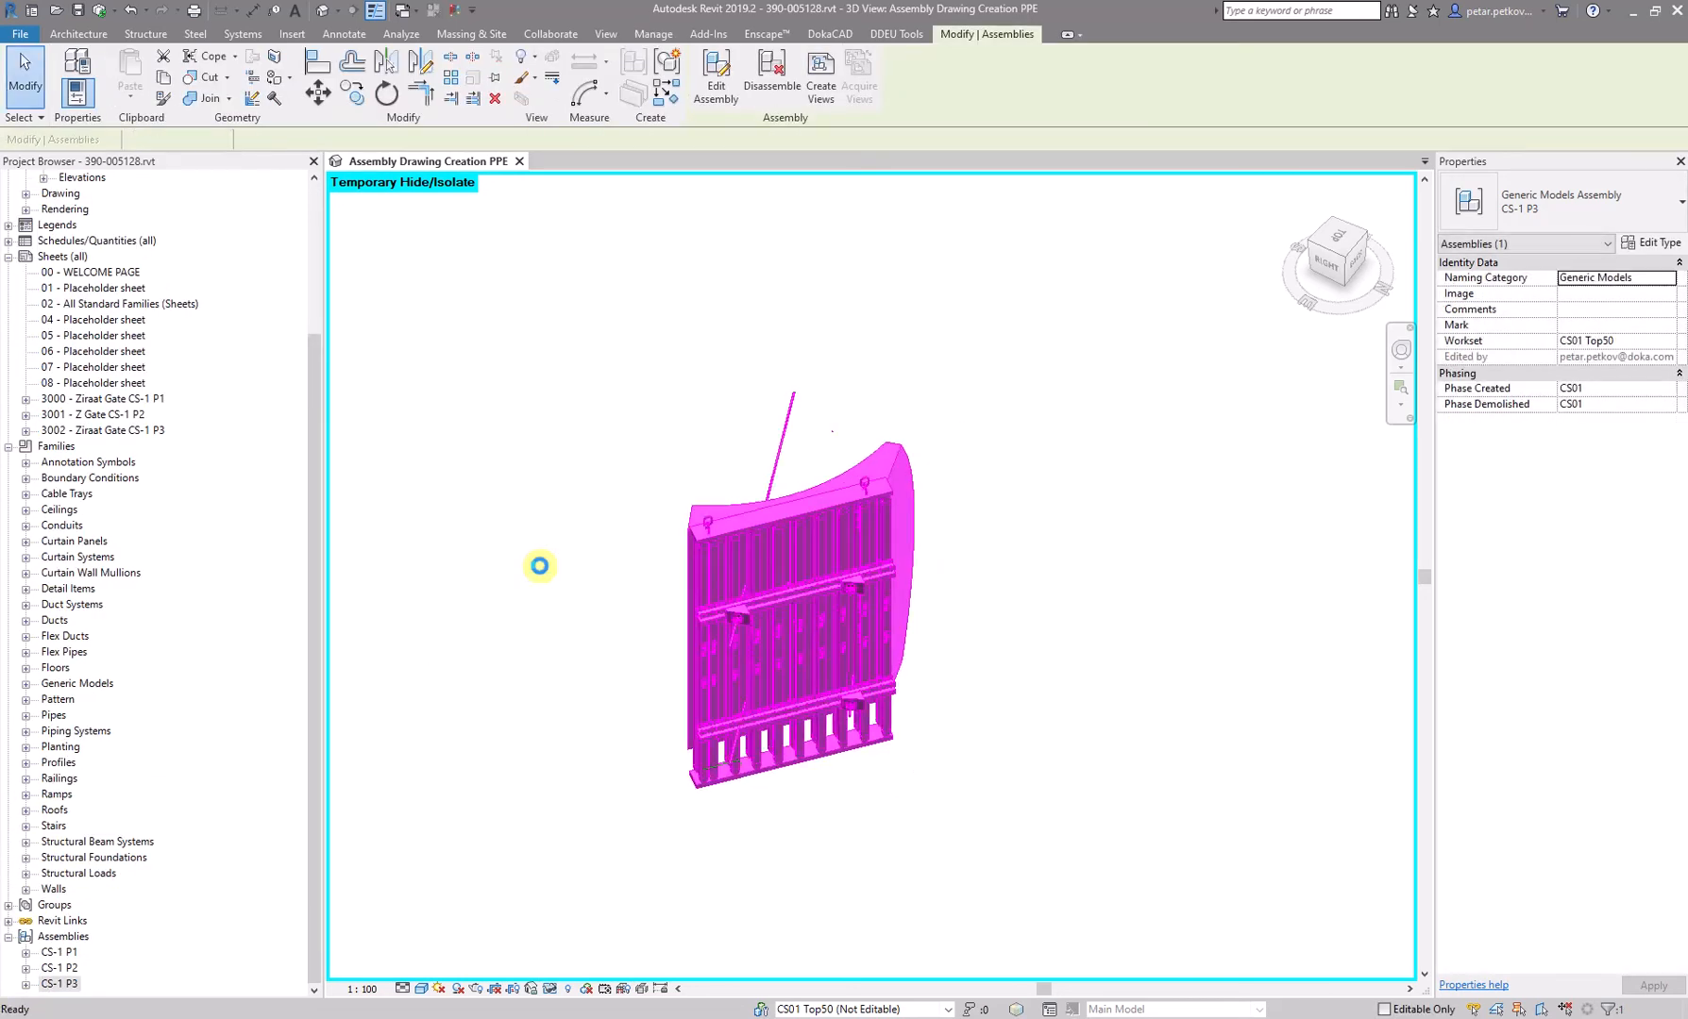
pyautogui.click(979, 617)
pyautogui.press('Escape')
# - Select the three front panel assemblies one after another in the 3D view to check their assembly types
pyautogui.keyDown('shift'); pyautogui.moveTo(942, 866); pyautogui.dragTo(814, 814, button='middle'); pyautogui.keyUp('shift')
pyautogui.click(443, 584)
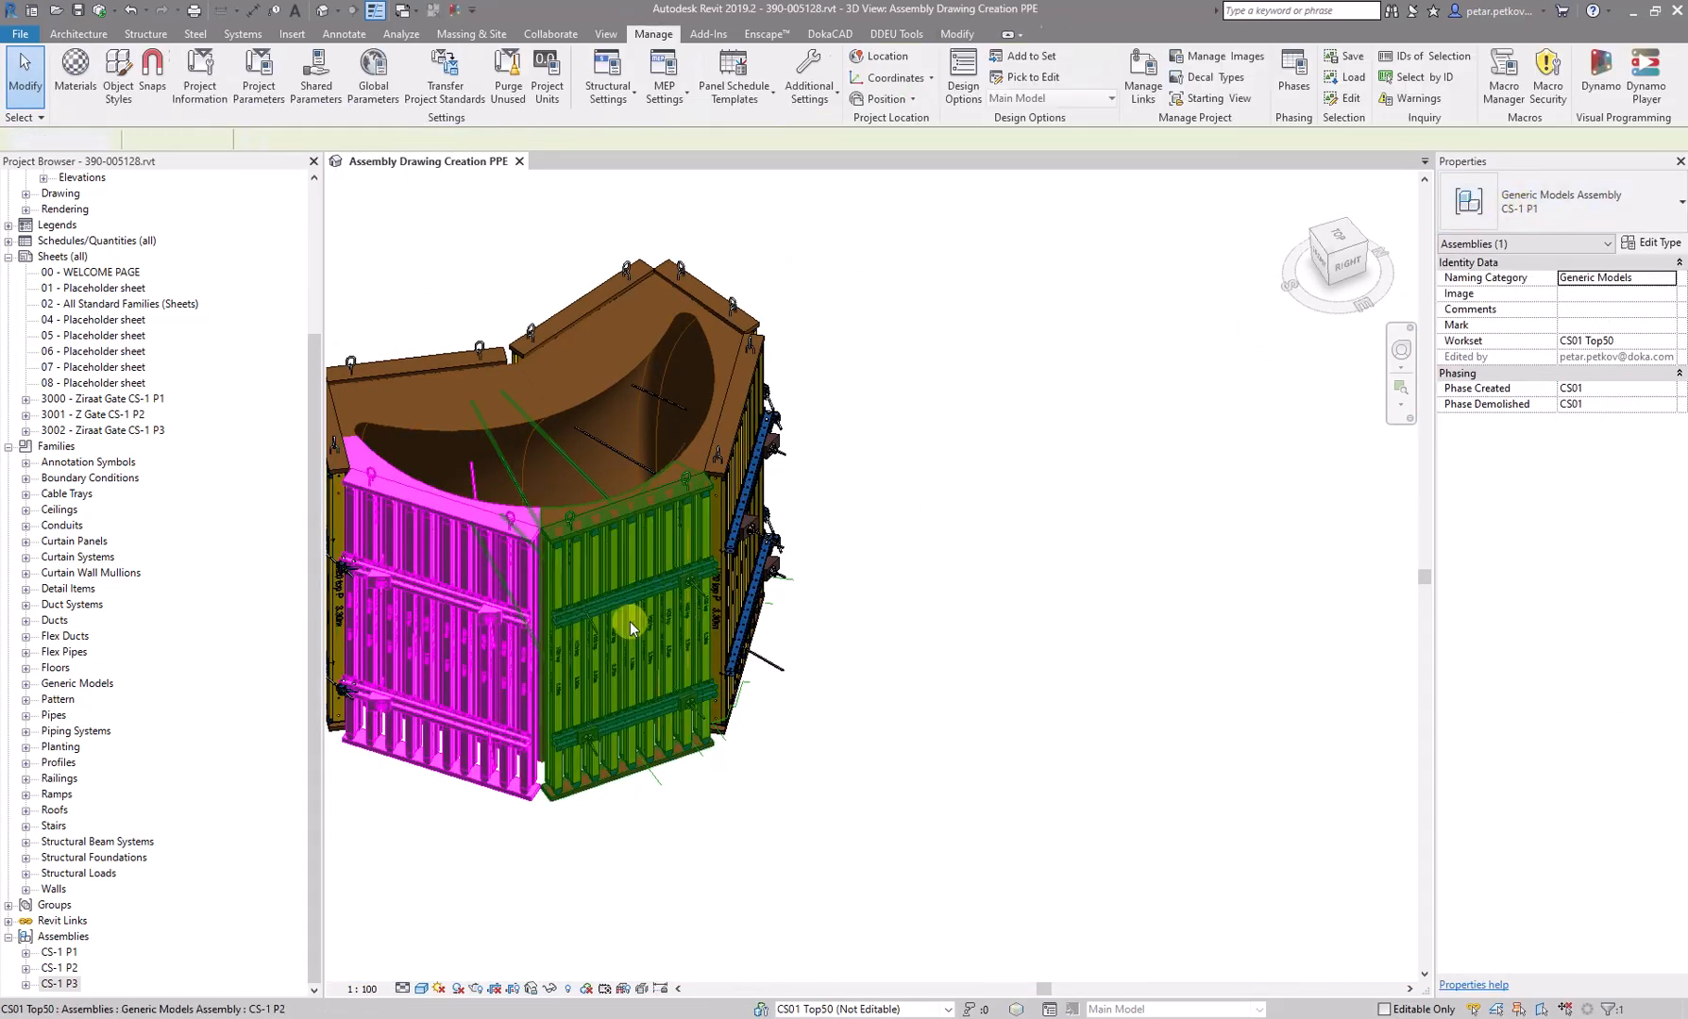
pyautogui.click(650, 581)
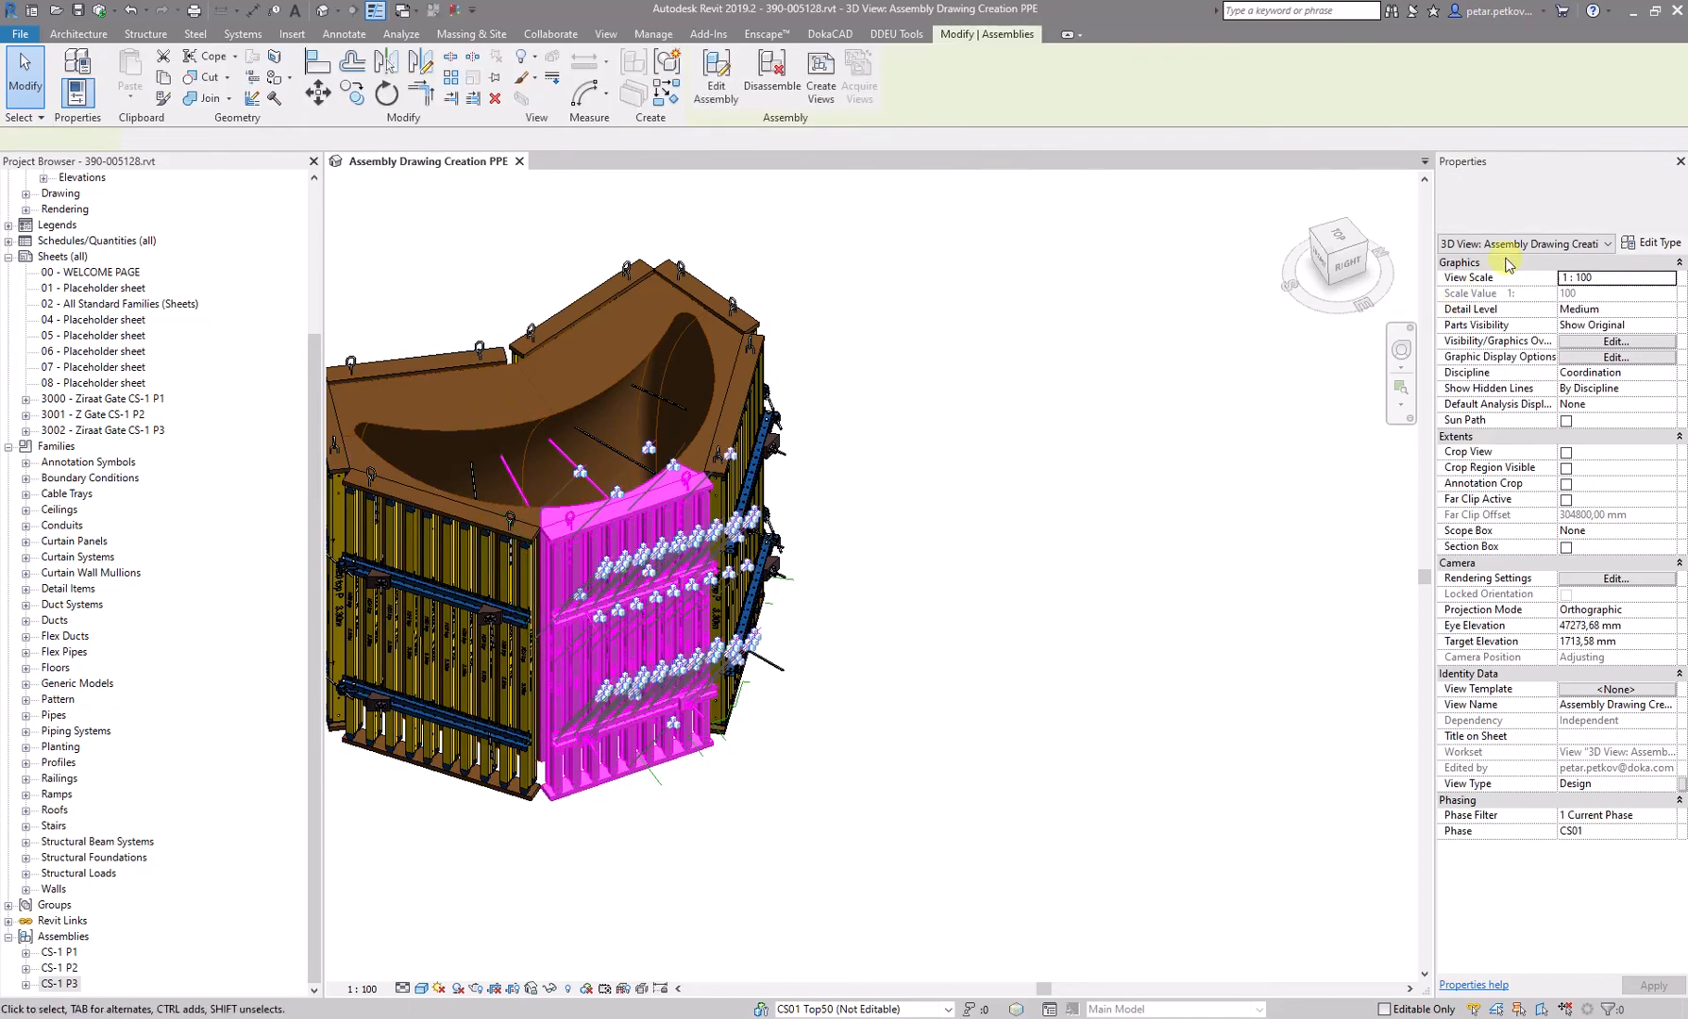
pyautogui.click(1003, 701)
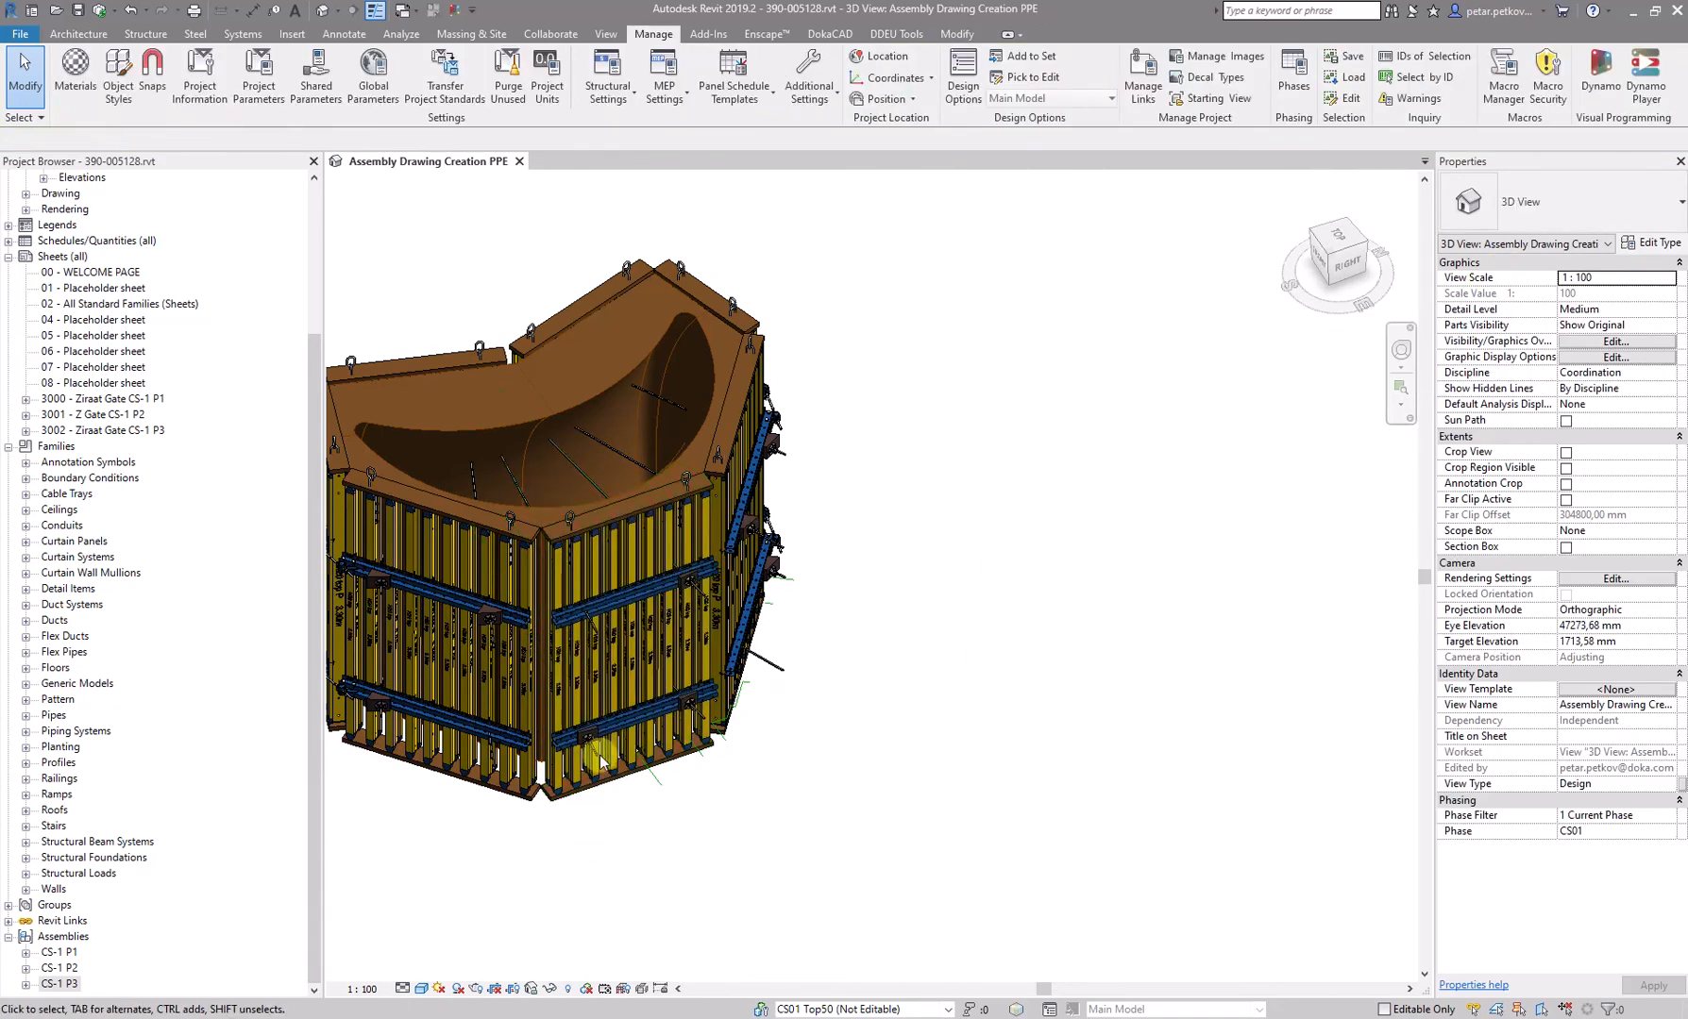
pyautogui.click(604, 744)
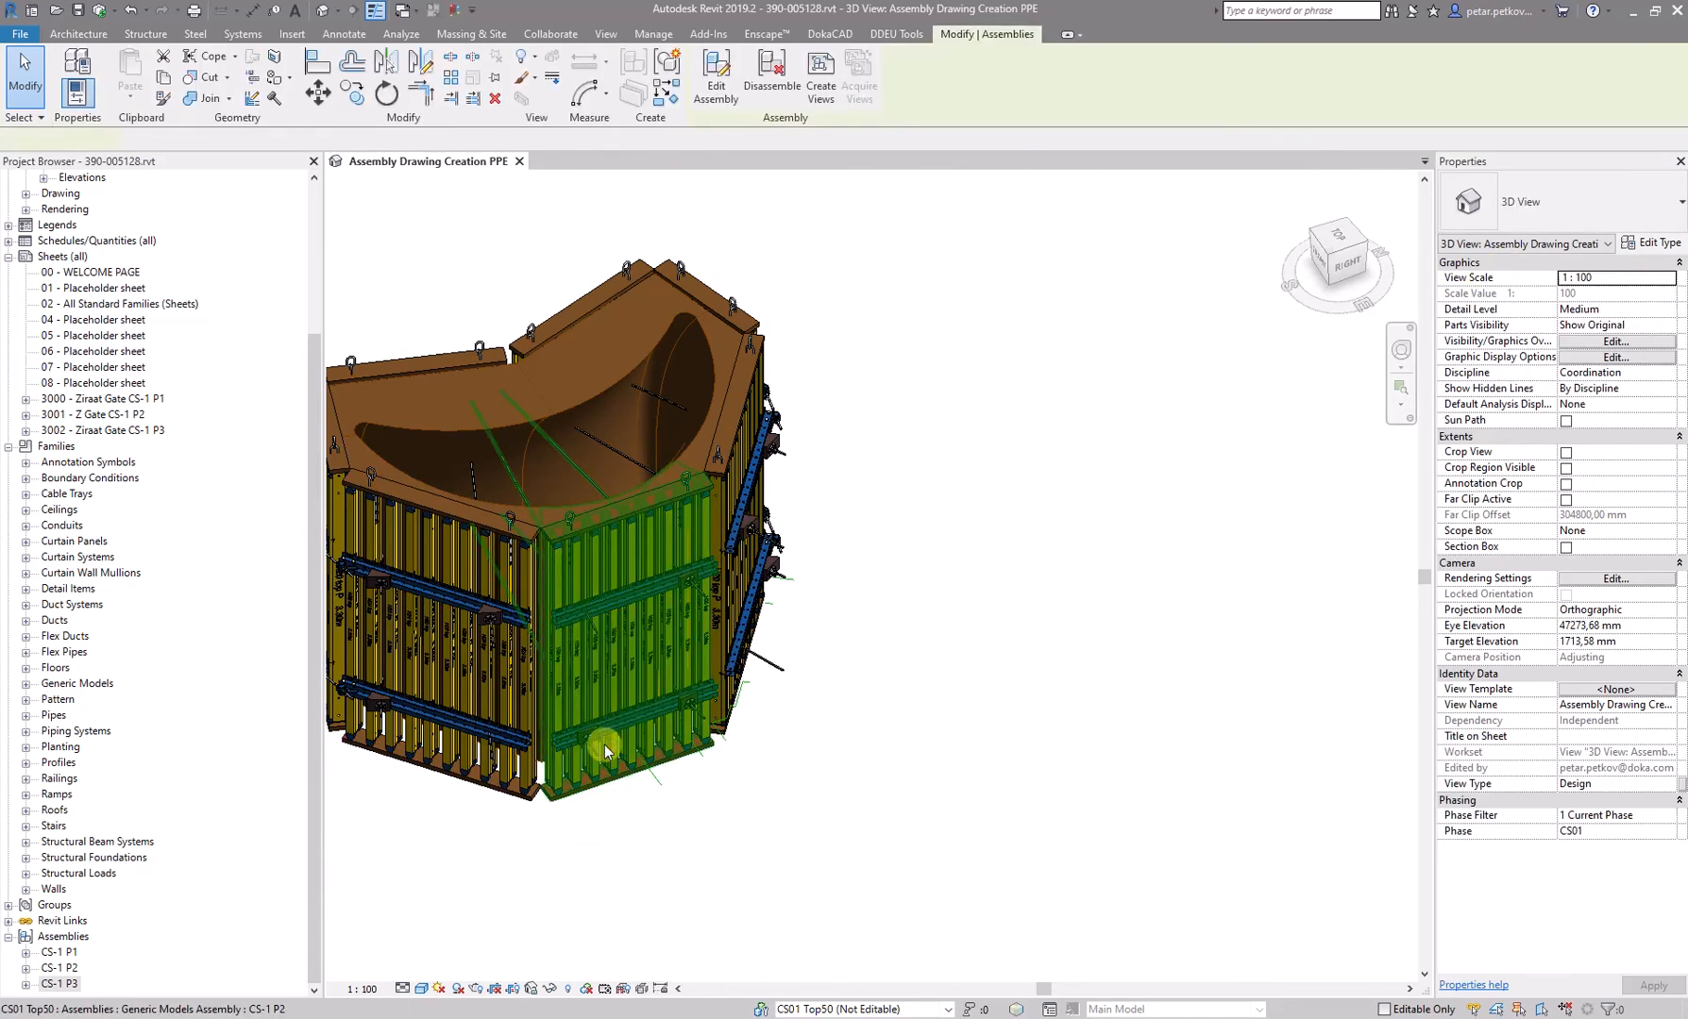
pyautogui.click(828, 672)
pyautogui.click(741, 453)
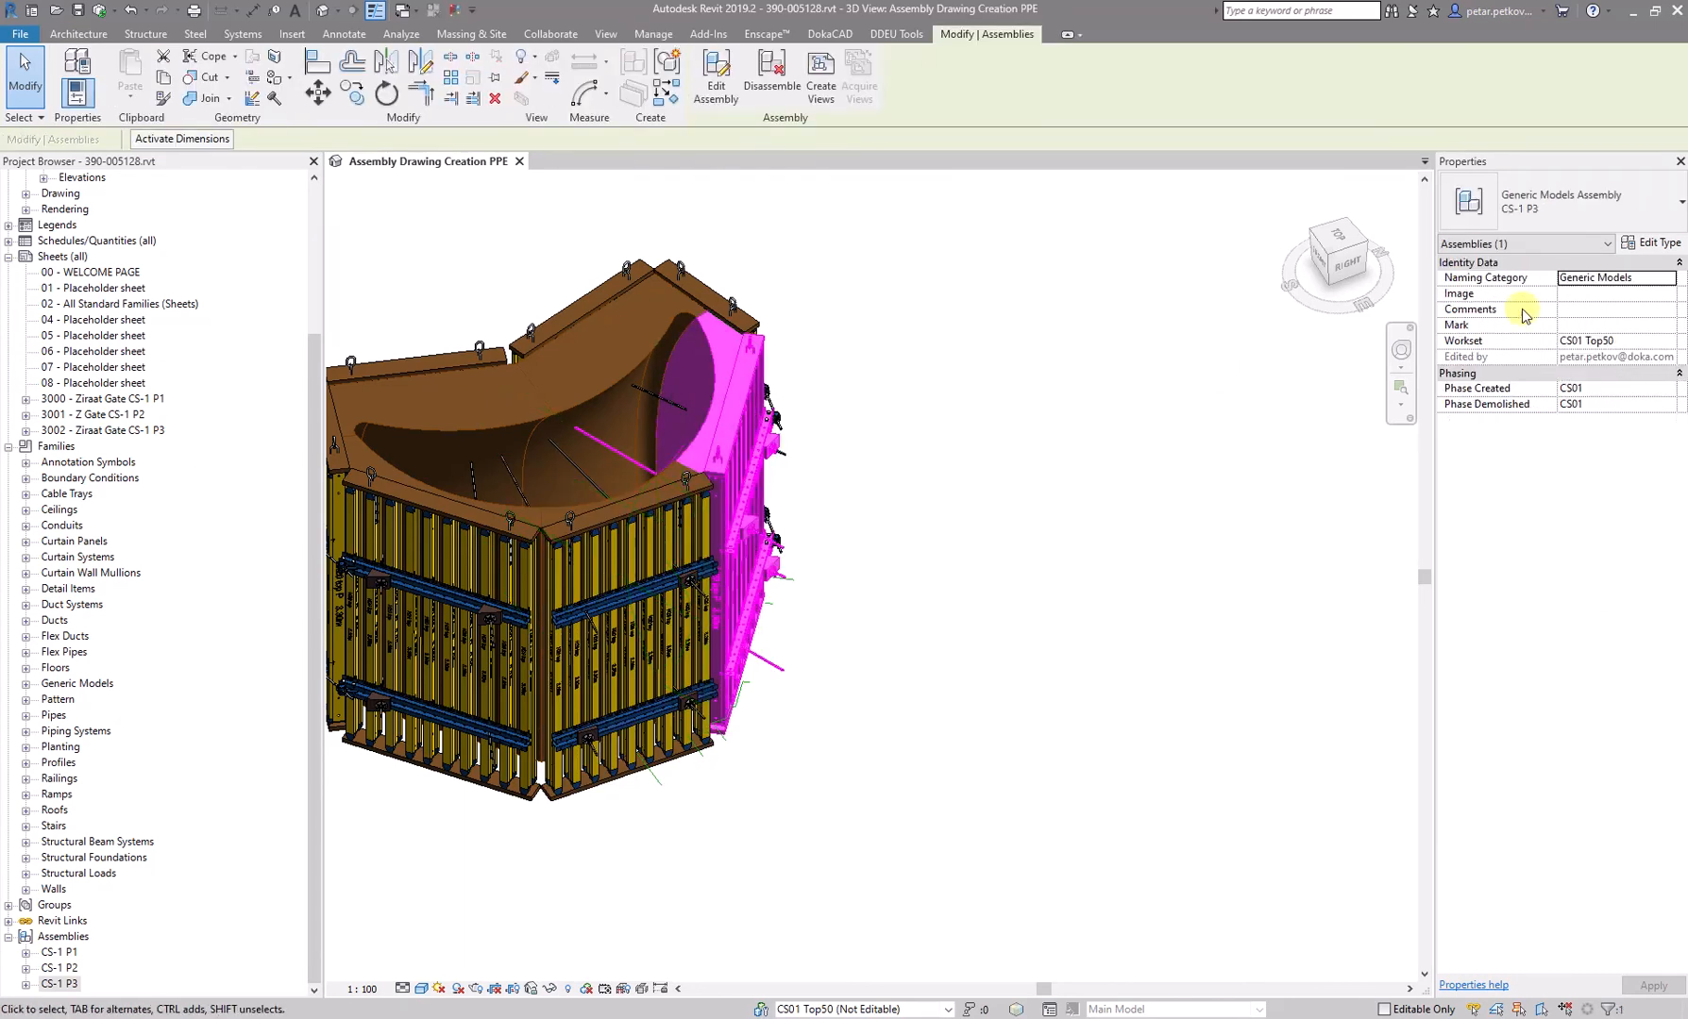
pyautogui.click(916, 726)
pyautogui.scroll(-2, 915, 725)
pyautogui.moveTo(796, 735); pyautogui.dragTo(970, 707, button='middle')
pyautogui.scroll(1, 970, 707)
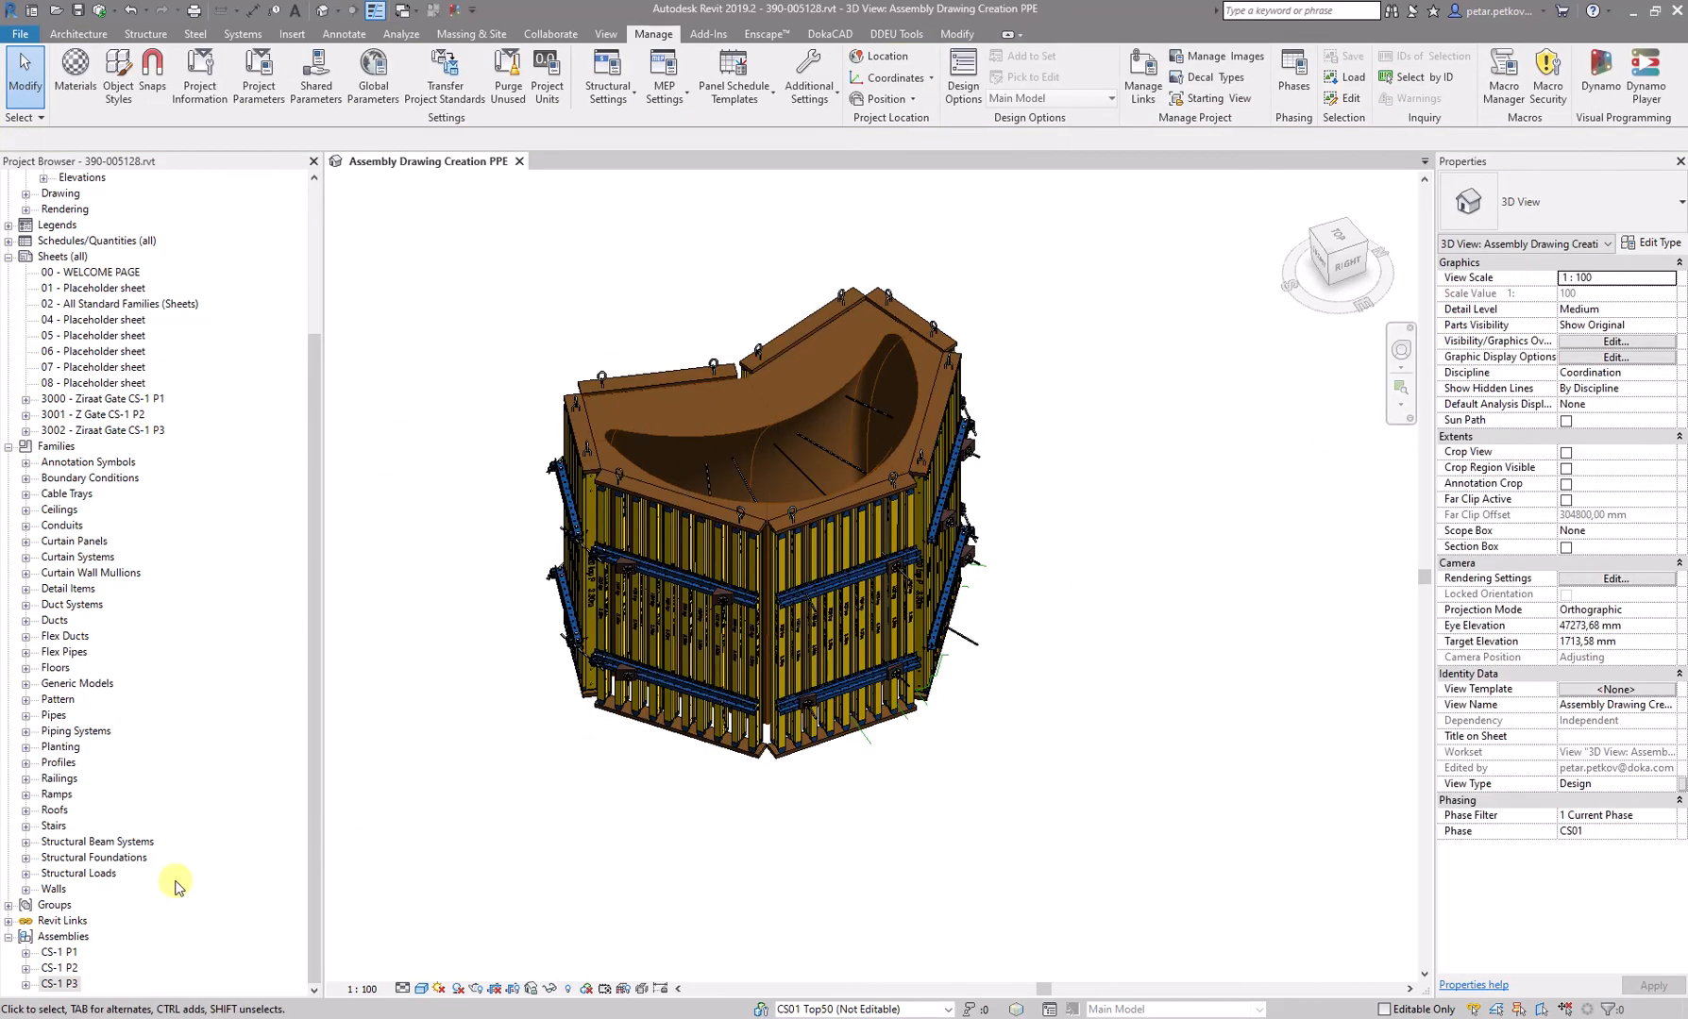
# - Collapse the Assemblies list and organize the sheets in the project browser by Project Type
pyautogui.click(7, 938)
pyautogui.moveTo(320, 734); pyautogui.dragTo(336, 578)
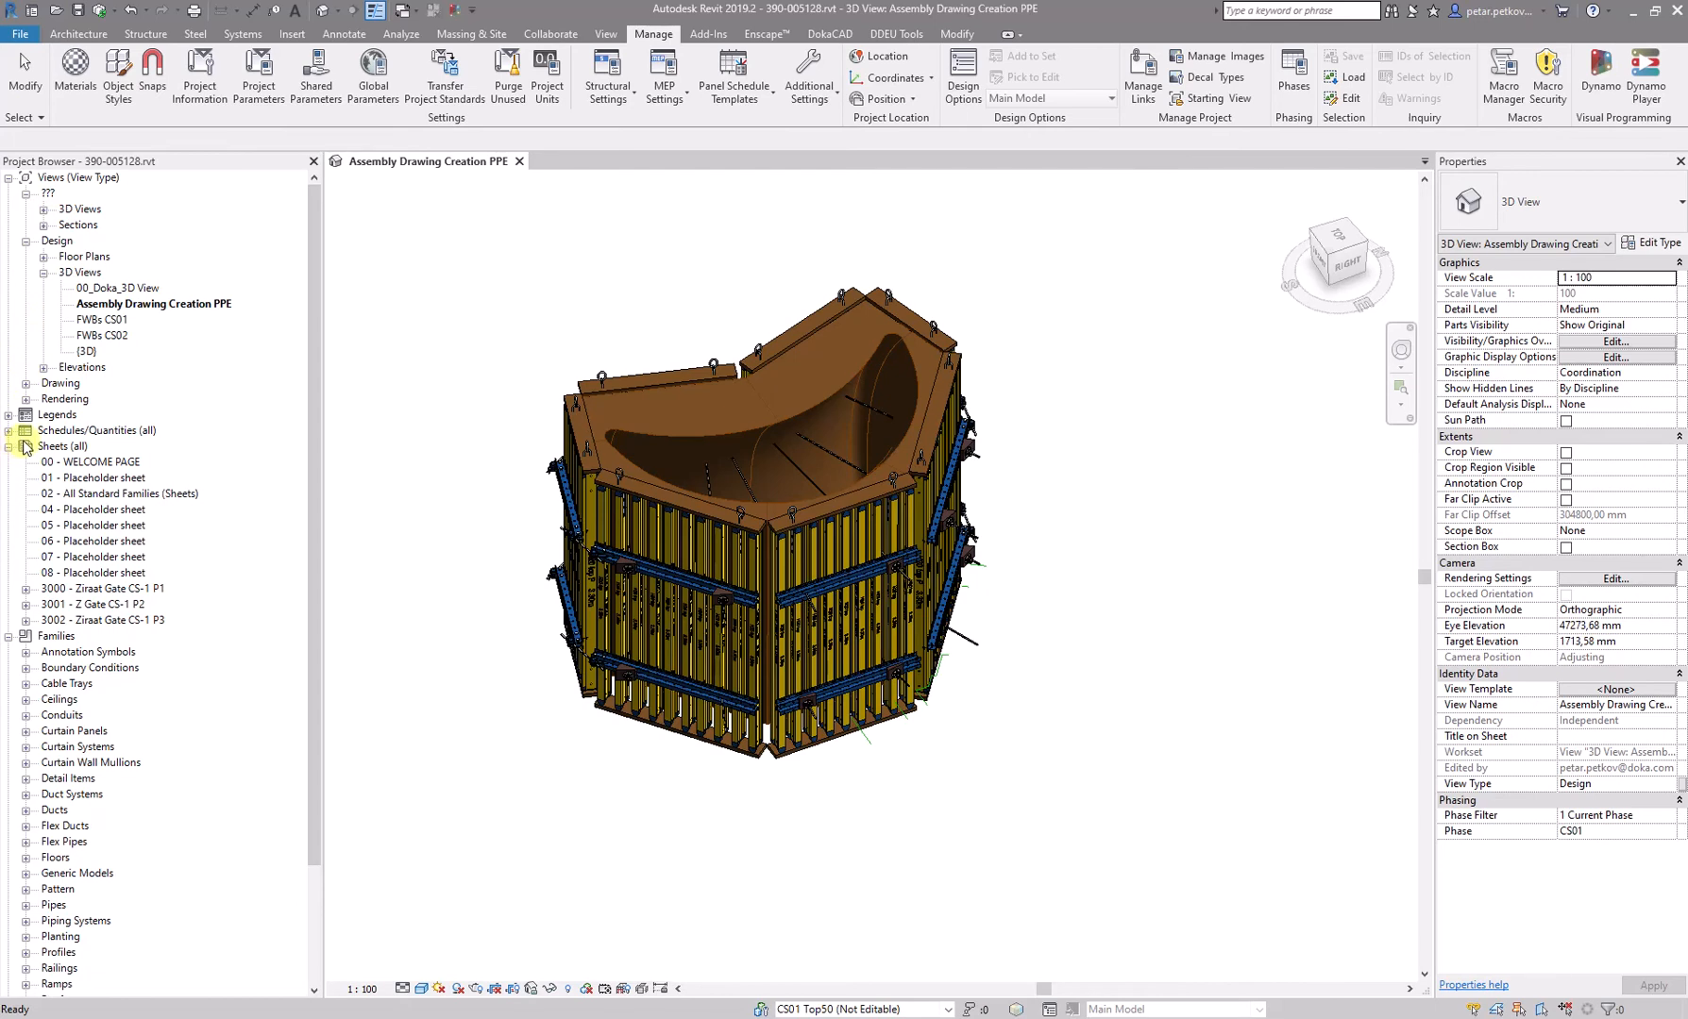
pyautogui.click(51, 448)
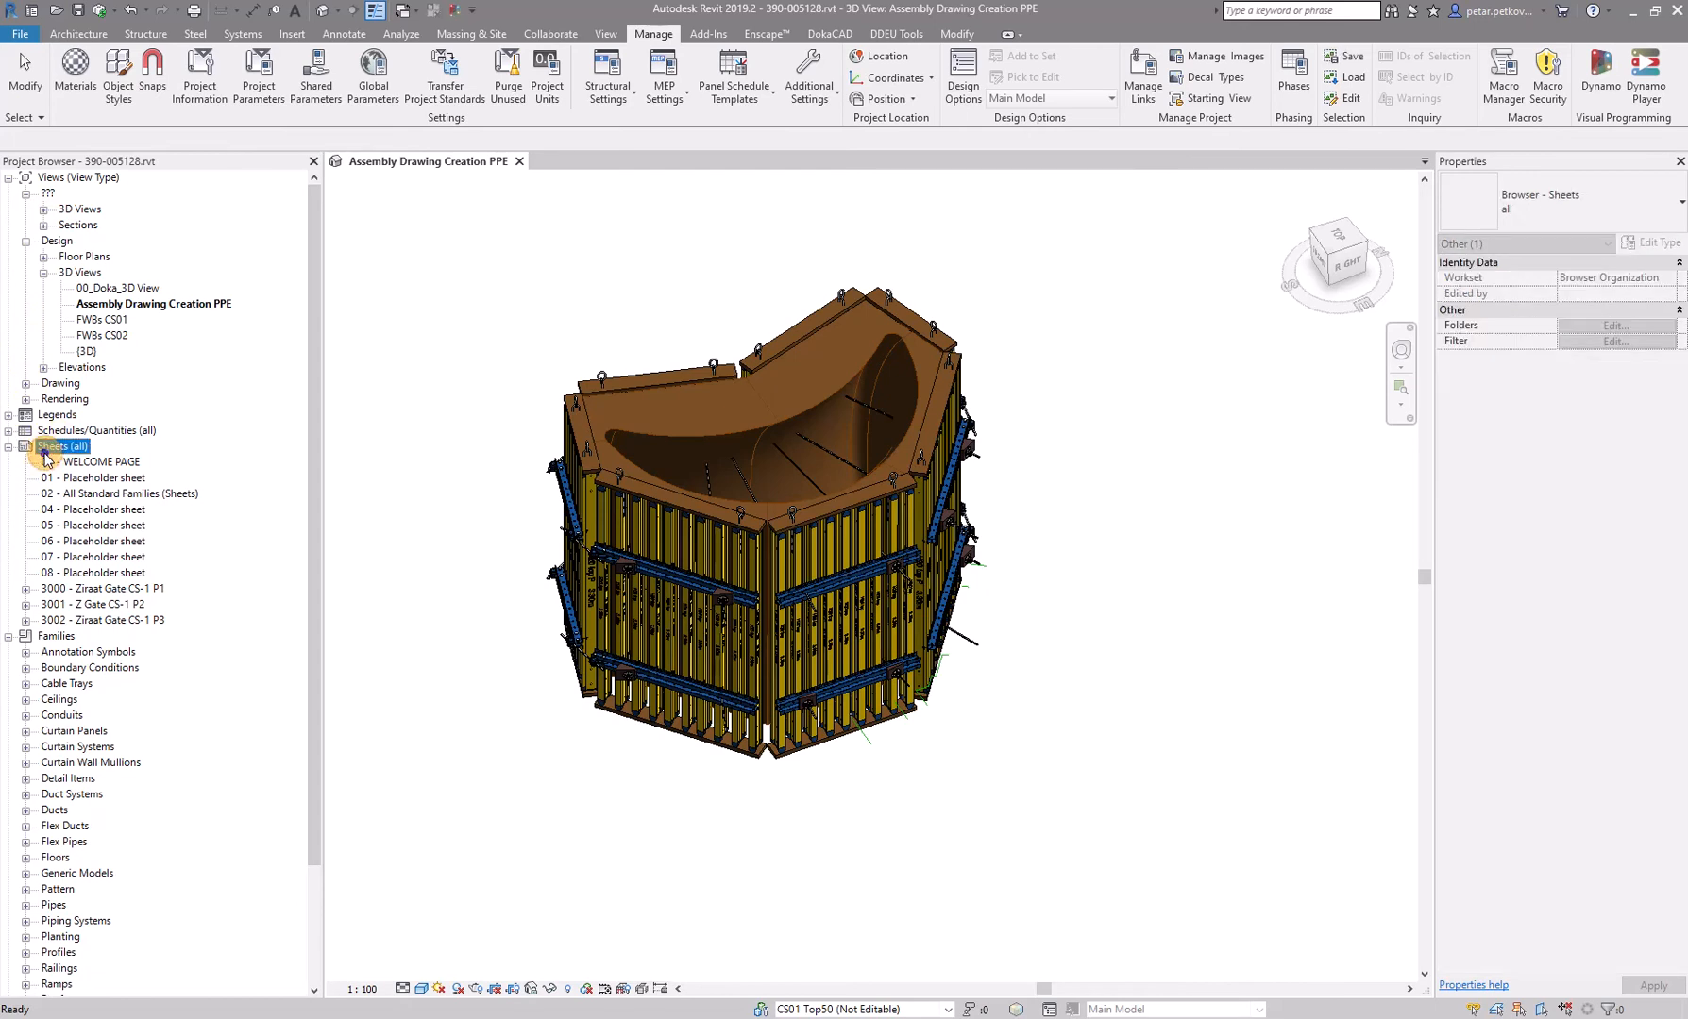
pyautogui.rightClick(51, 450)
pyautogui.click(136, 487)
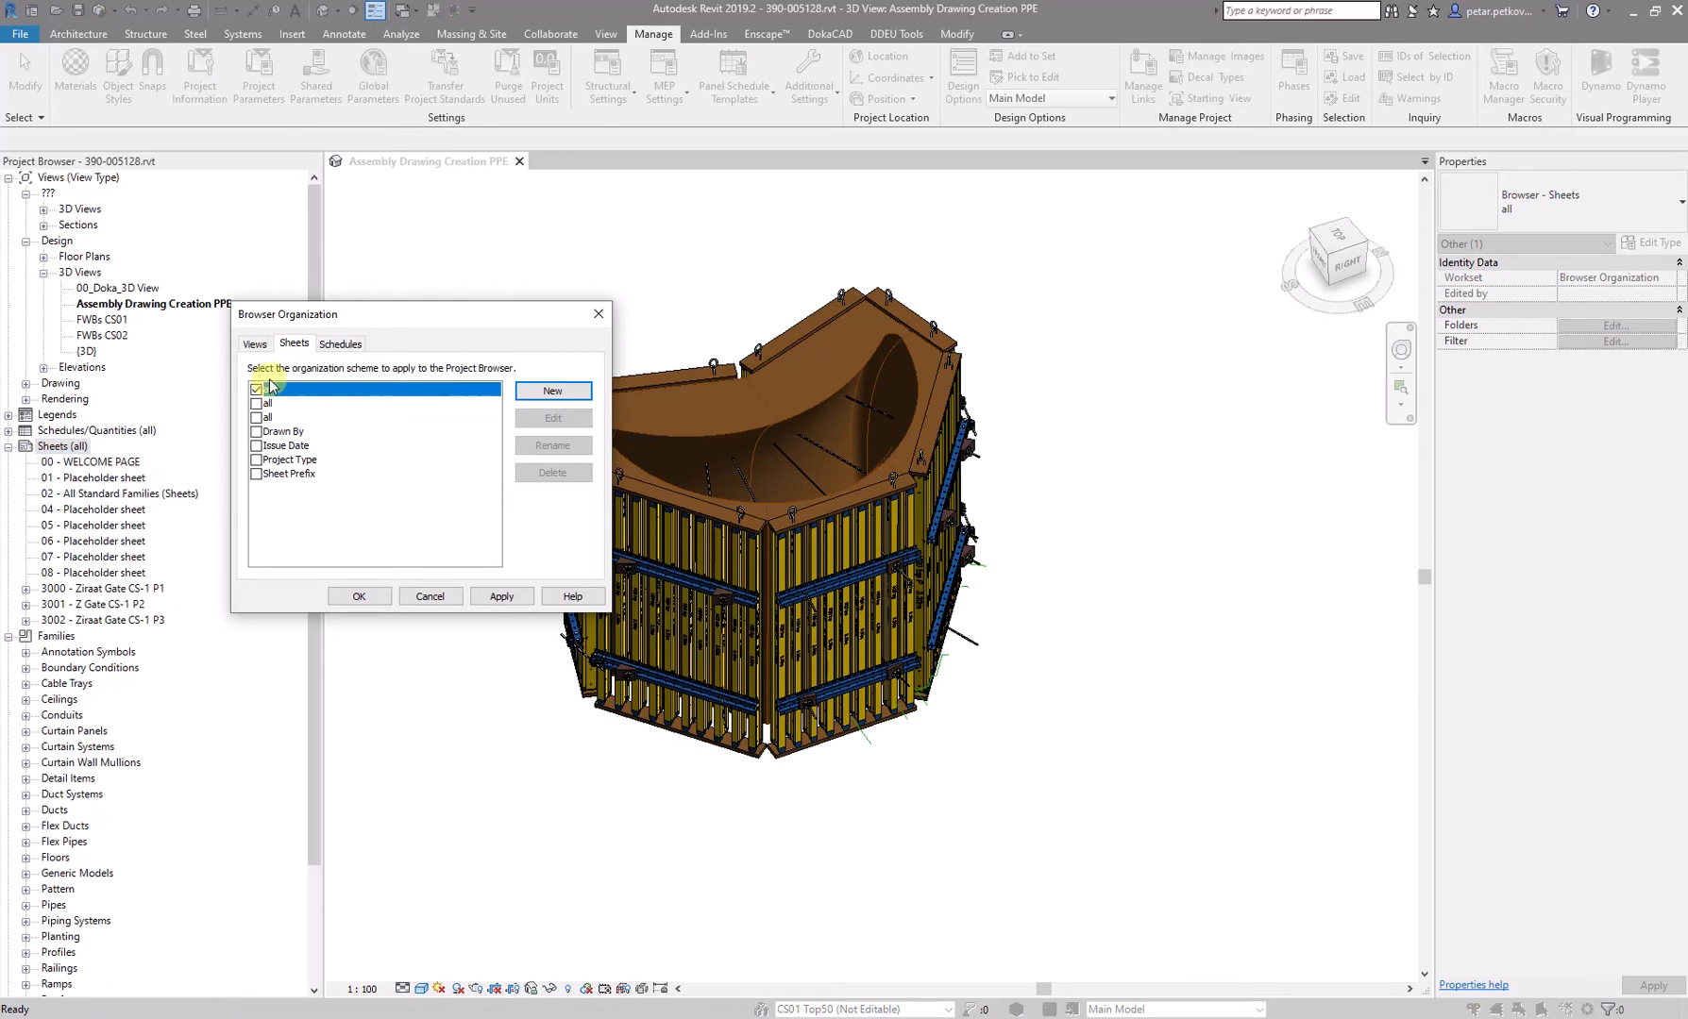
pyautogui.click(256, 461)
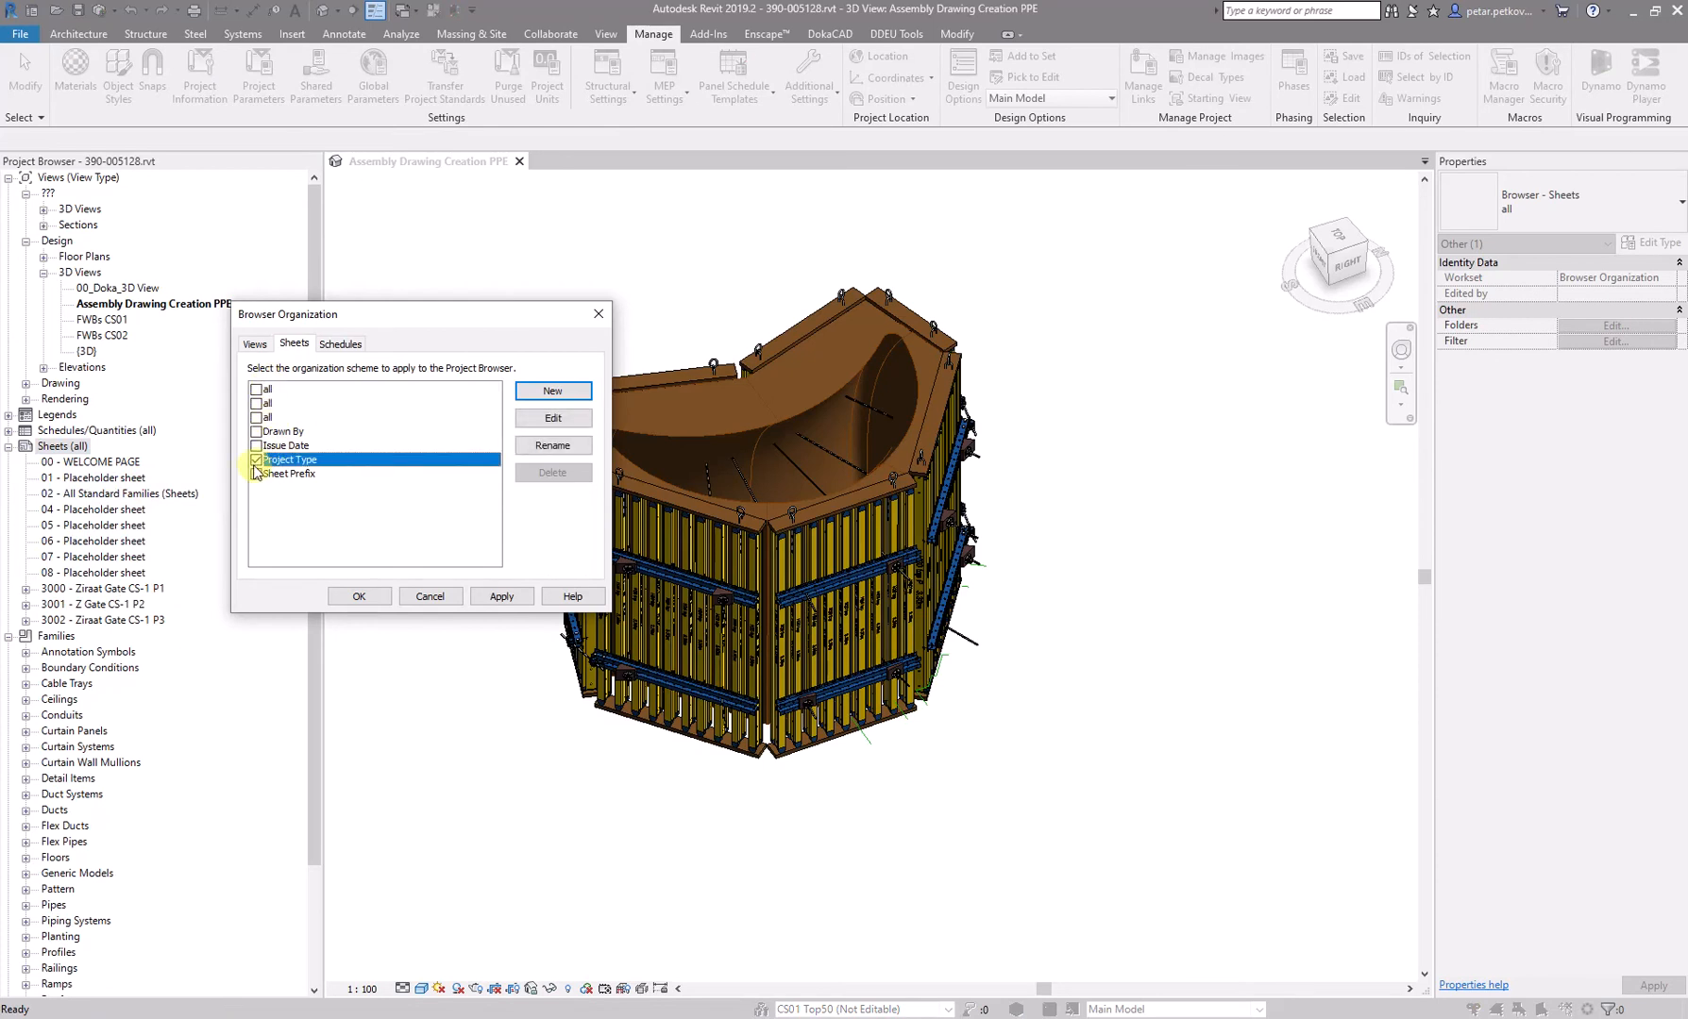
pyautogui.click(501, 597)
pyautogui.click(360, 598)
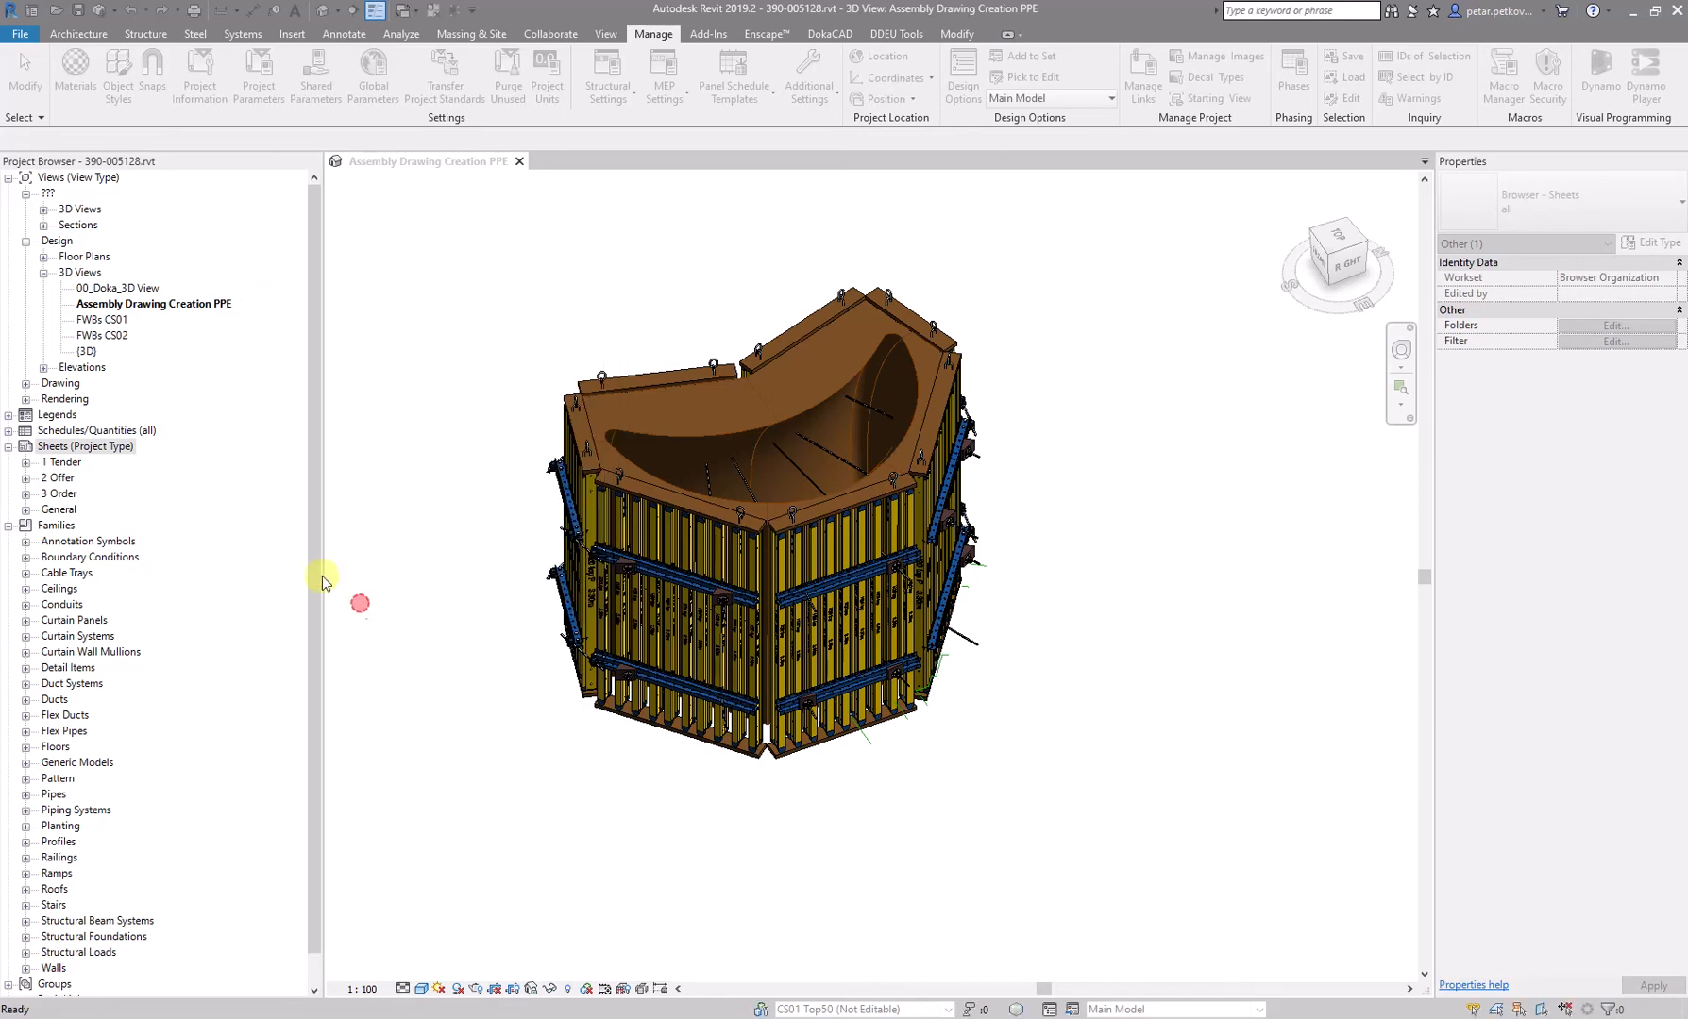
pyautogui.rightClick(45, 448)
pyautogui.click(120, 481)
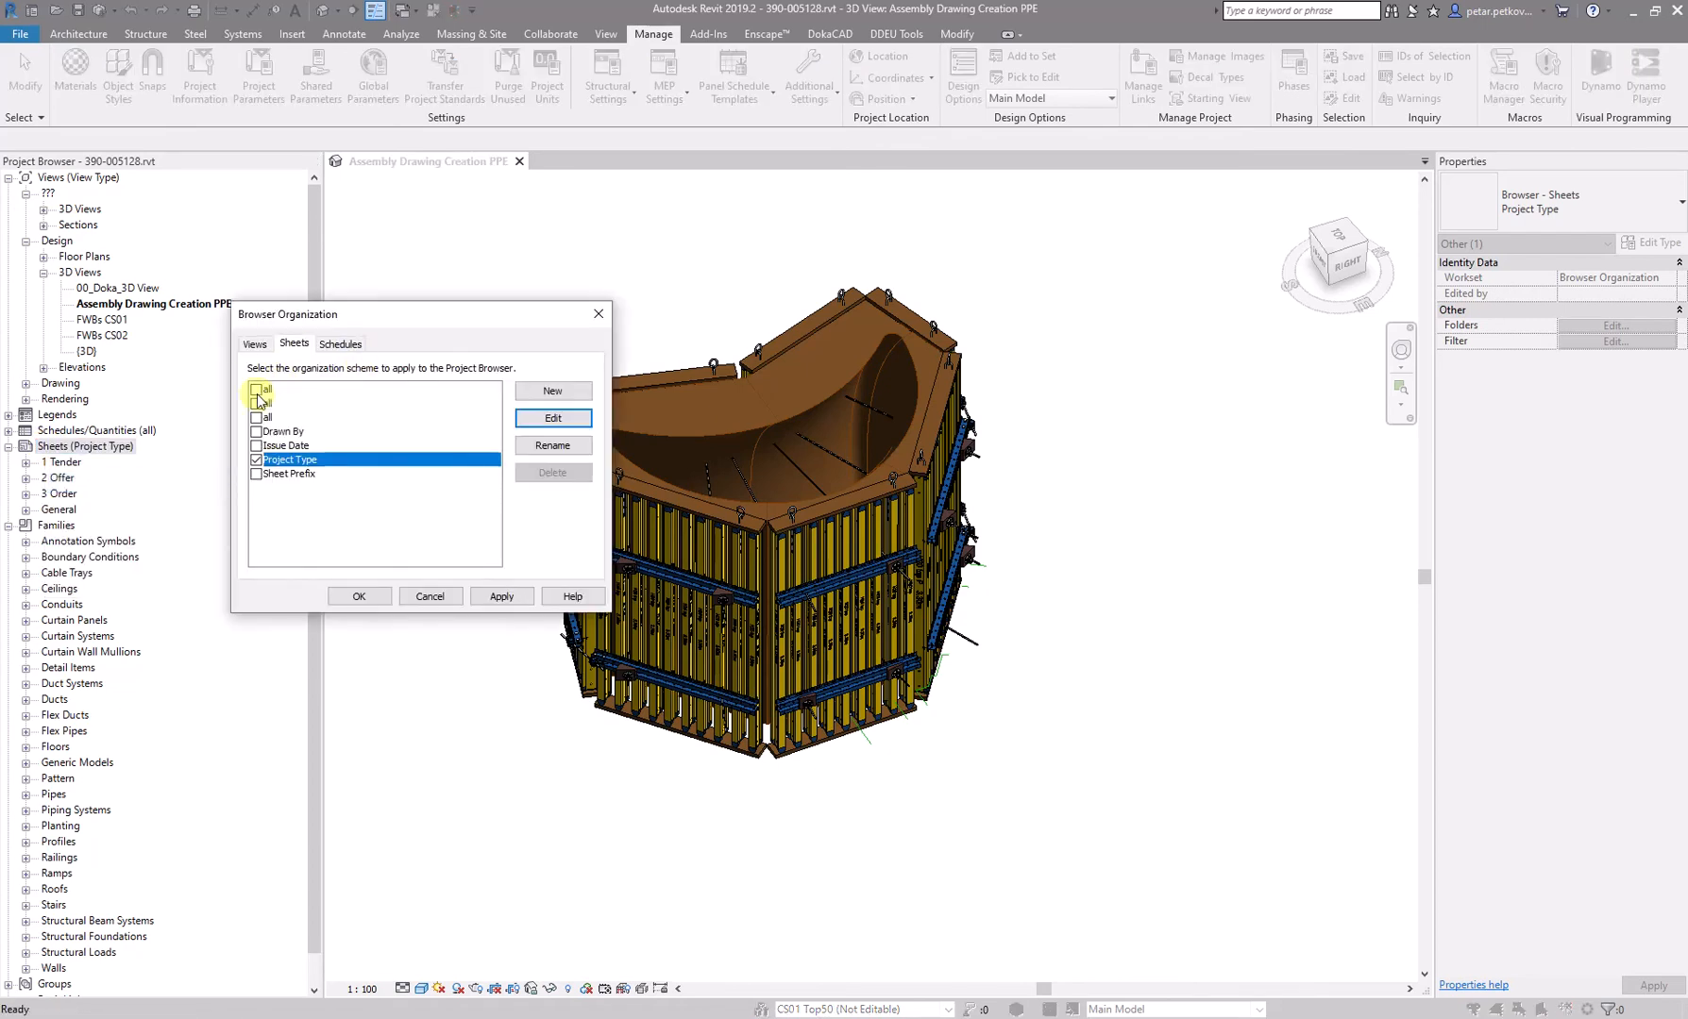
pyautogui.click(430, 597)
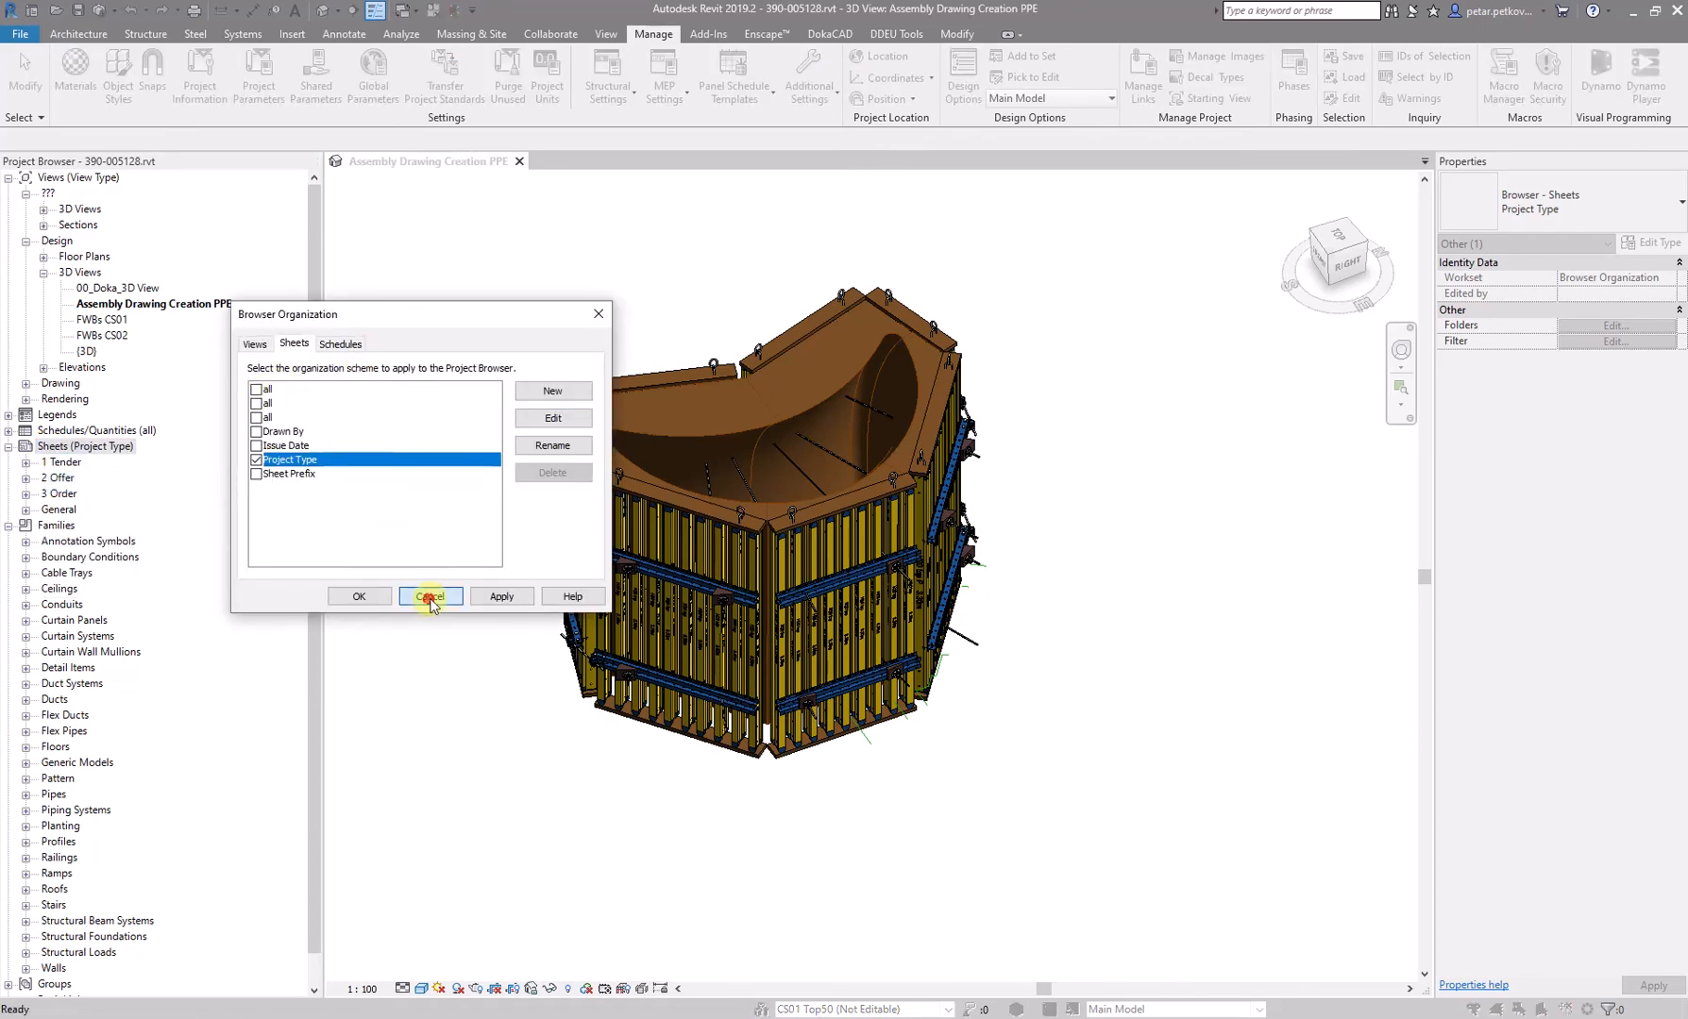
# - Expand the 3 Order sheet group and its Assembly drawing subgroup to list the generated sheets
pyautogui.click(25, 494)
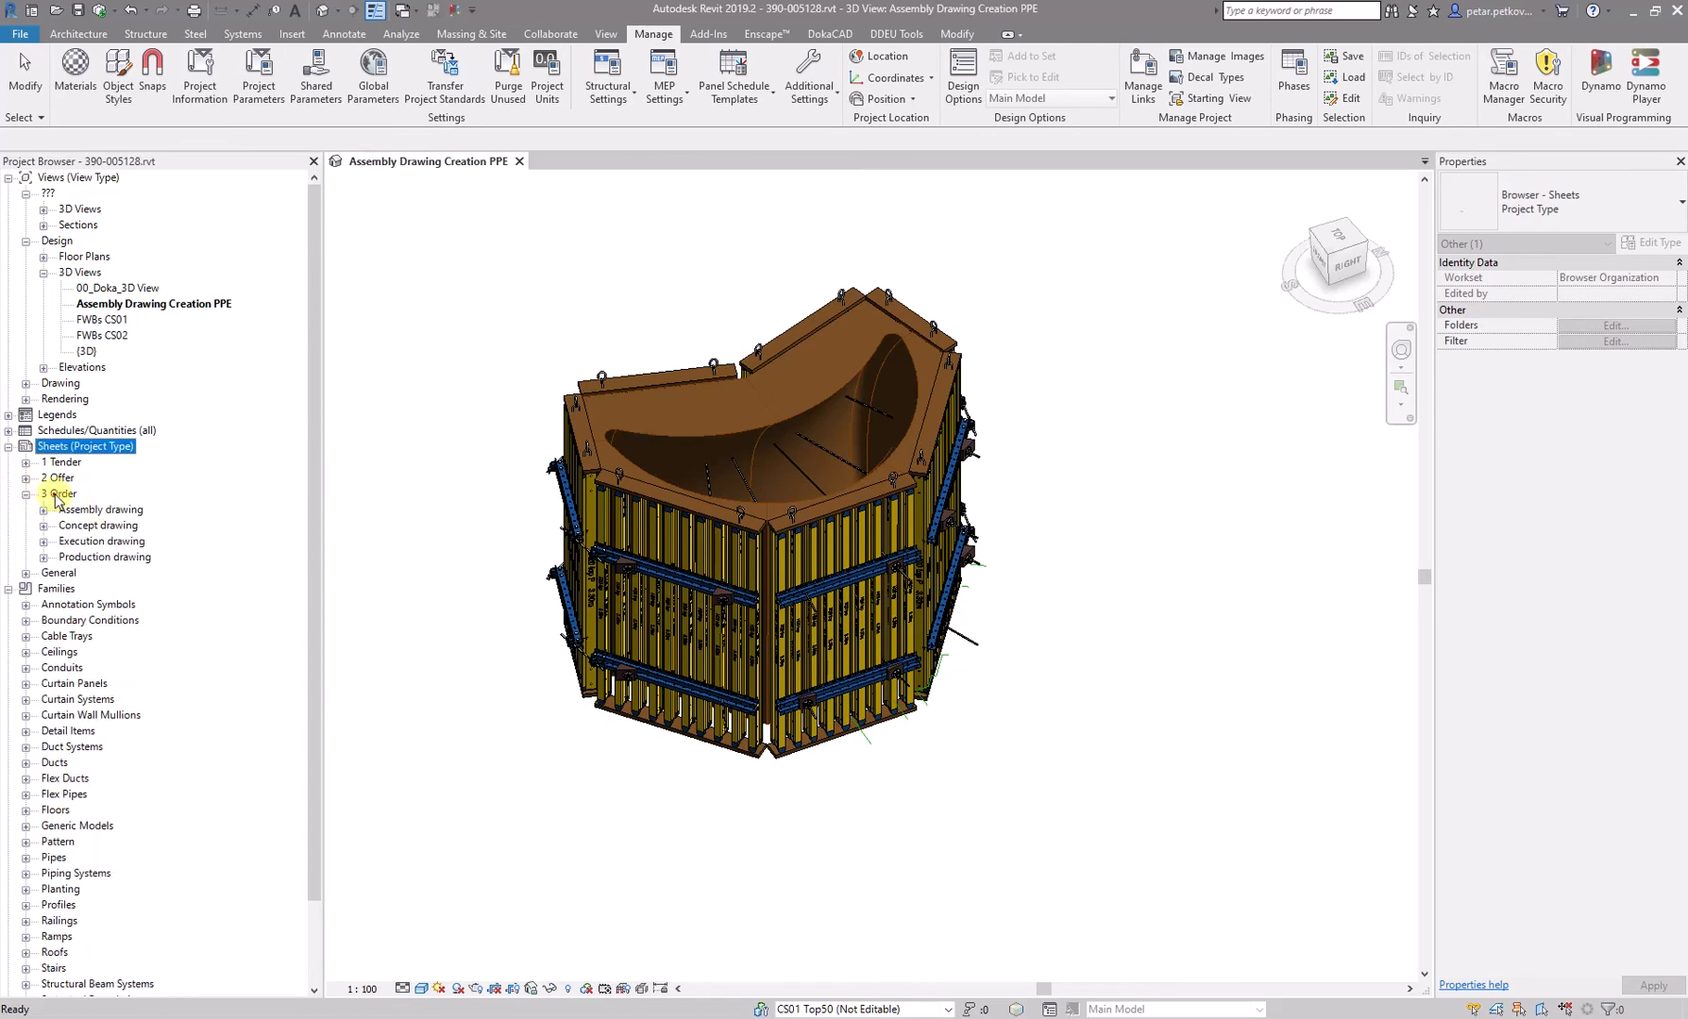
pyautogui.click(57, 495)
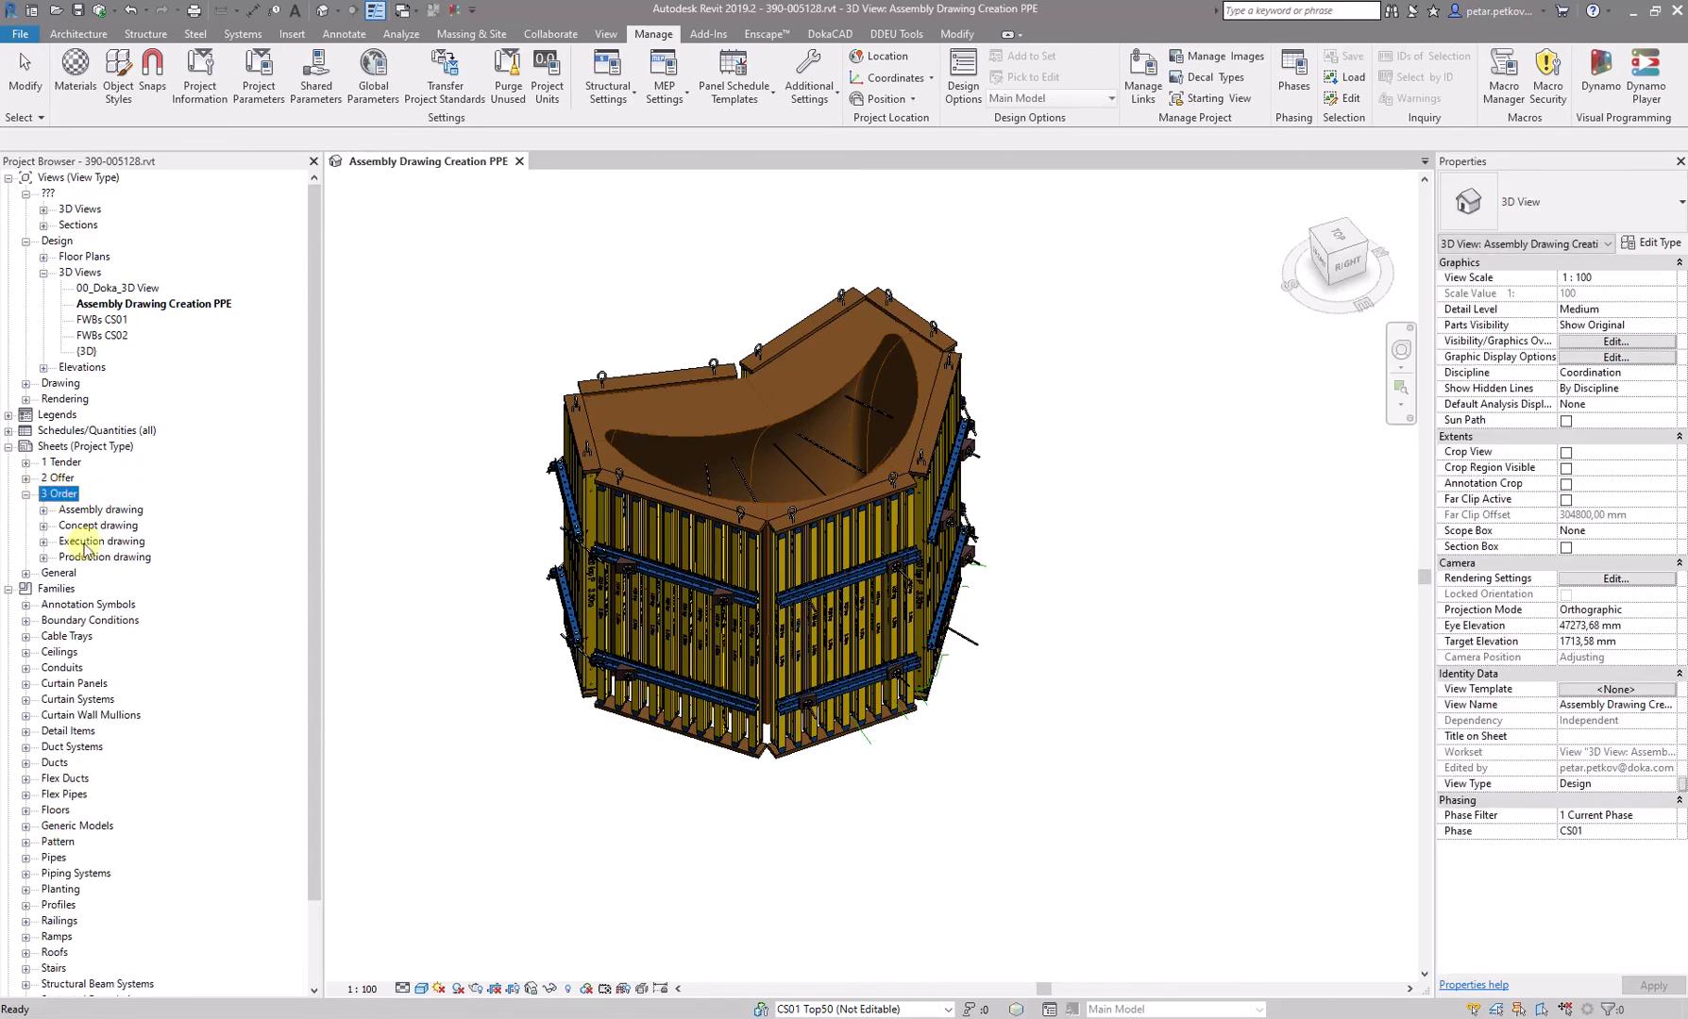
pyautogui.click(43, 509)
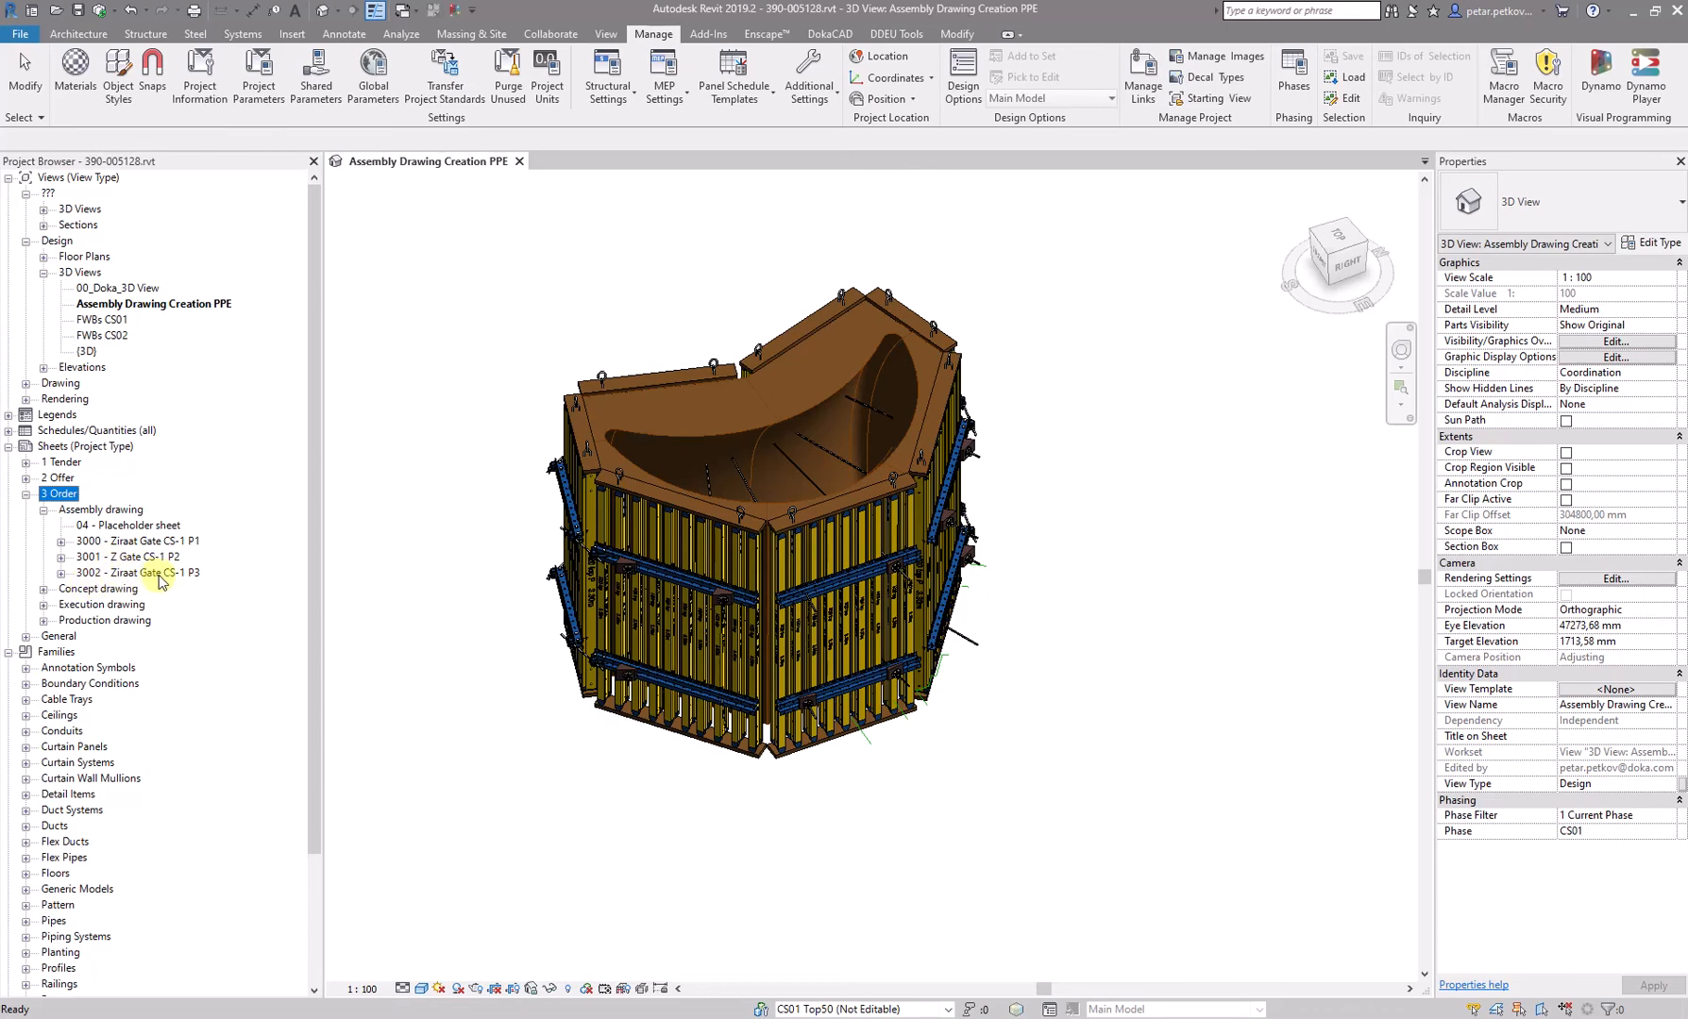
# - Rename sheet 3001 as Ziraat Gate CS-1 P2
pyautogui.click(122, 557)
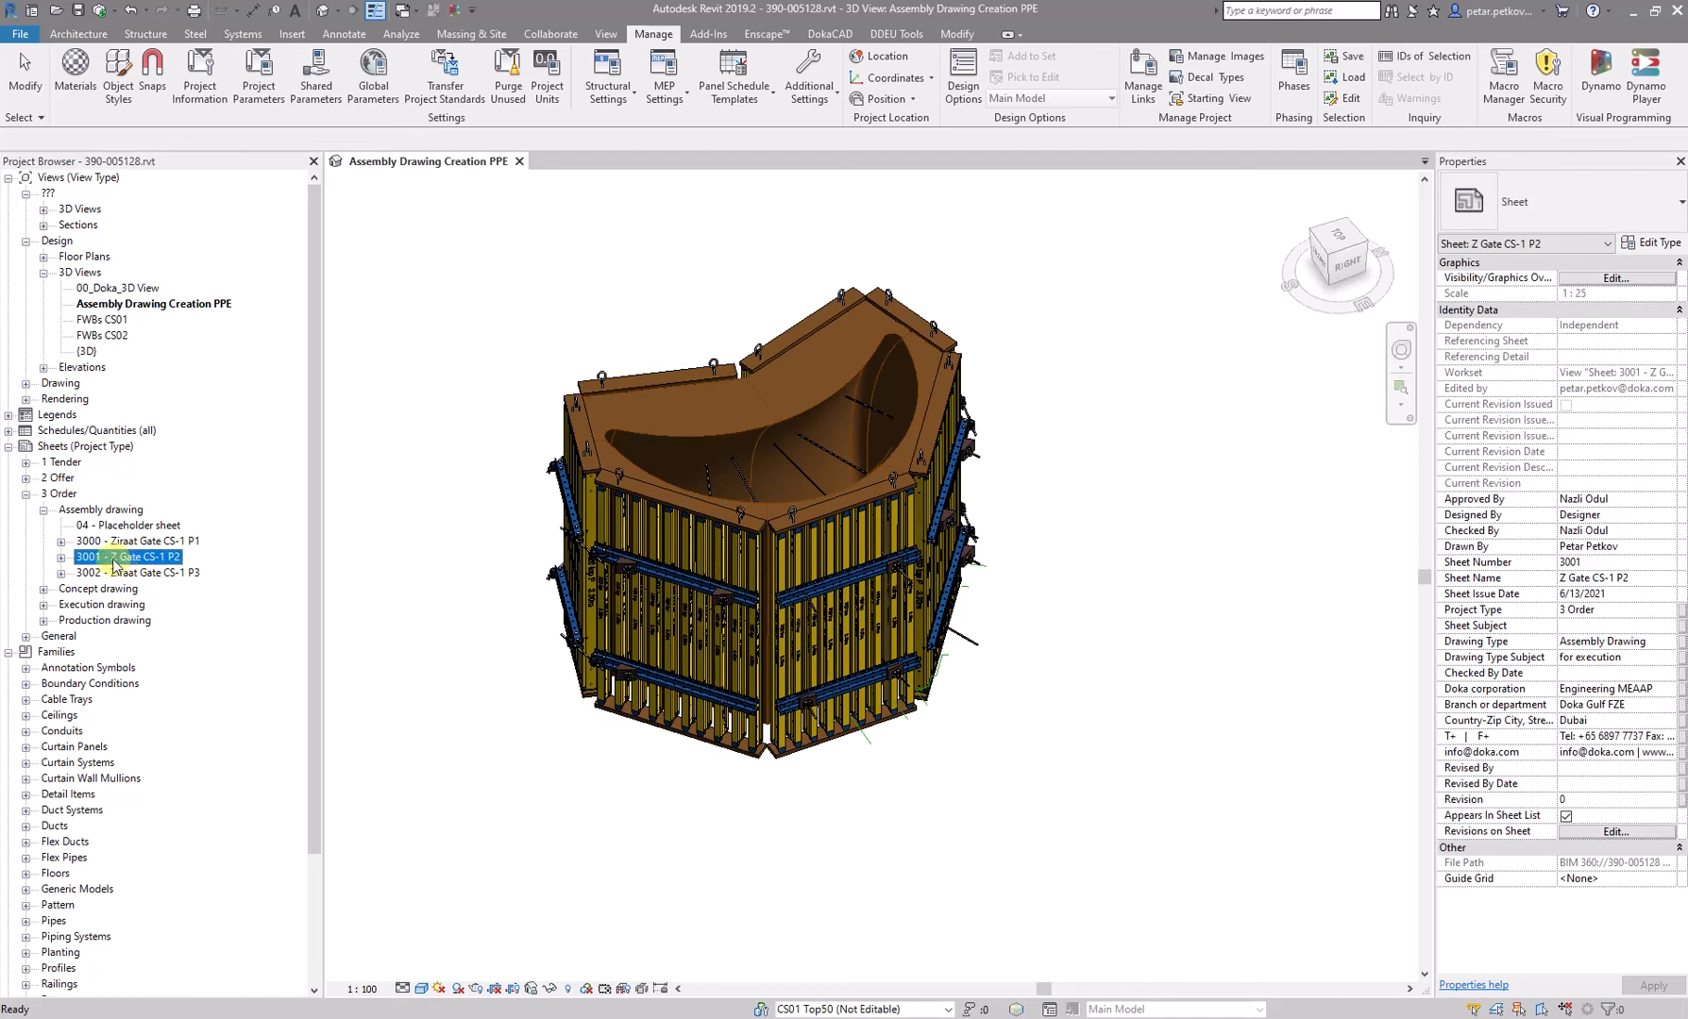
pyautogui.click(115, 562)
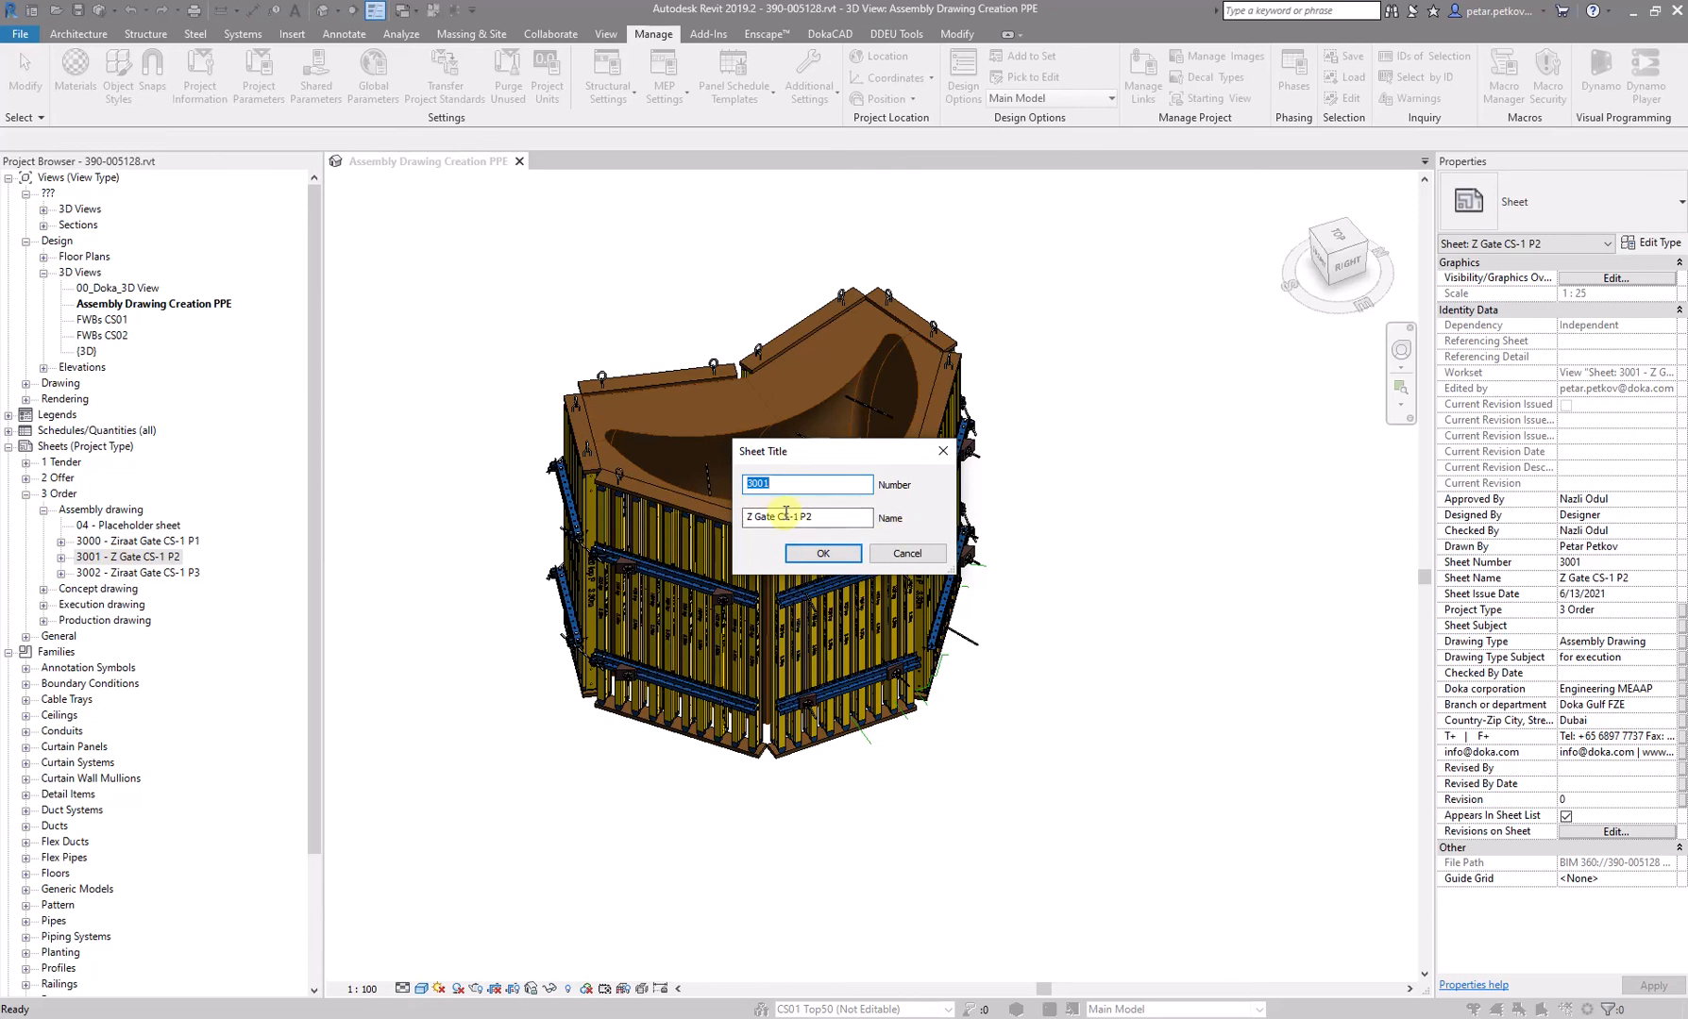
pyautogui.click(750, 516)
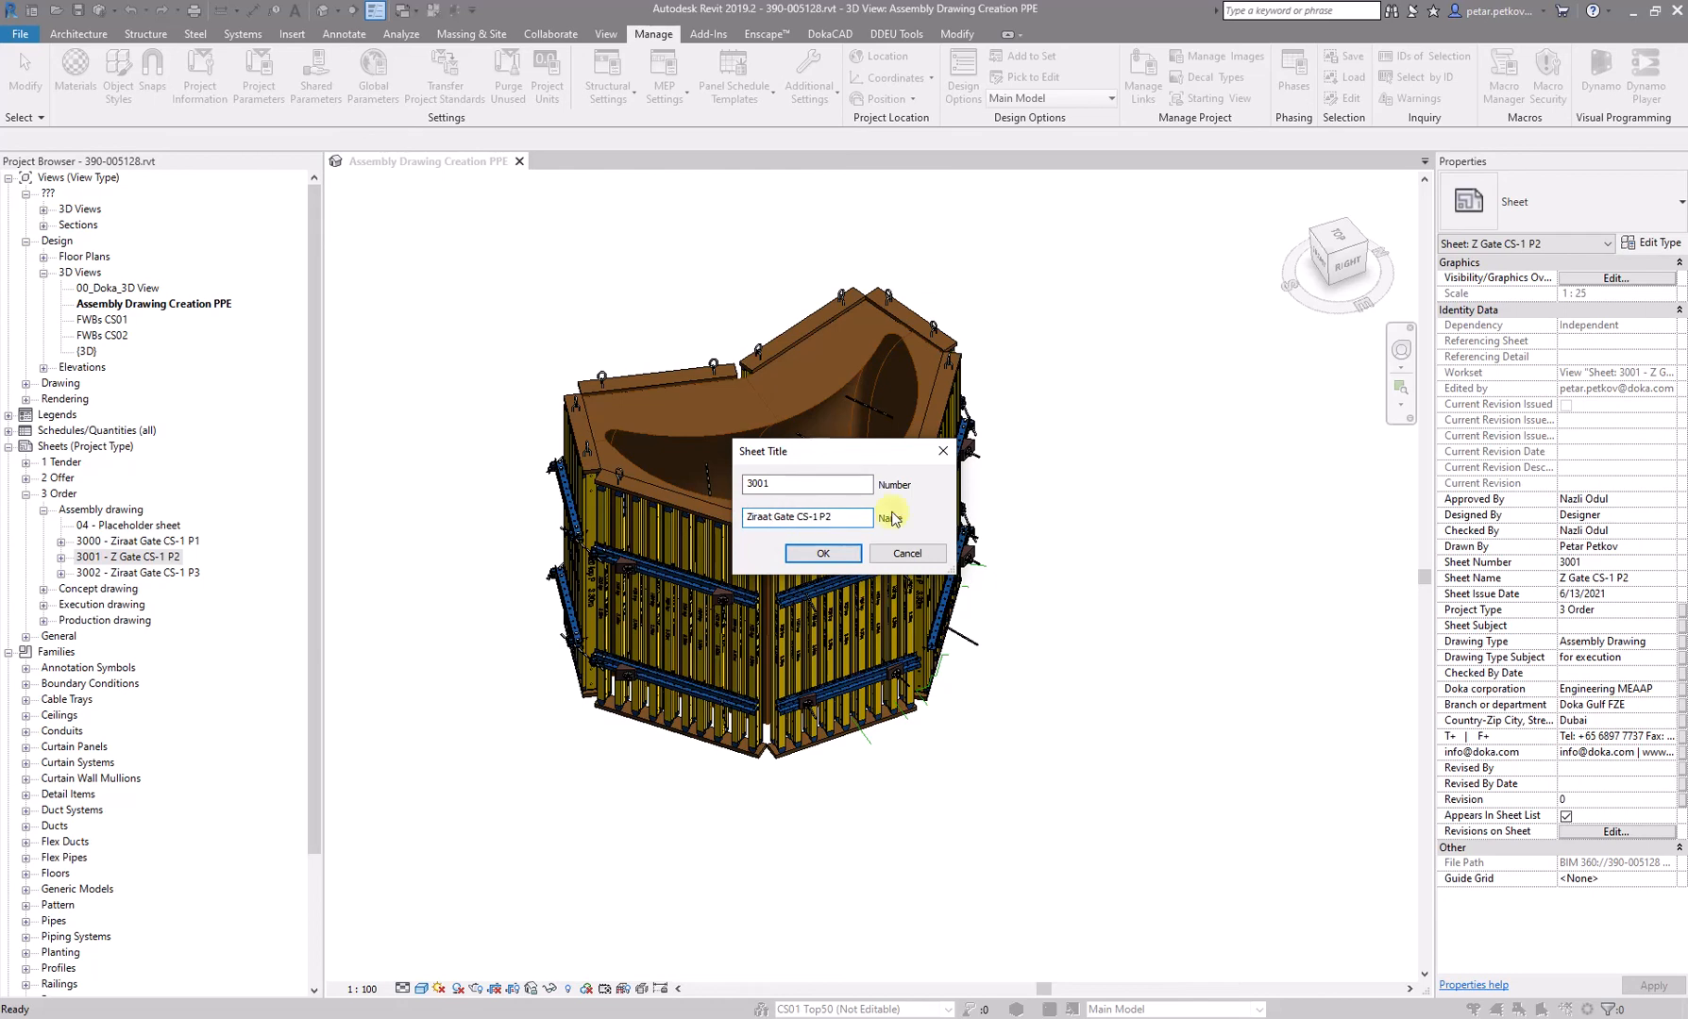
pyautogui.click(853, 554)
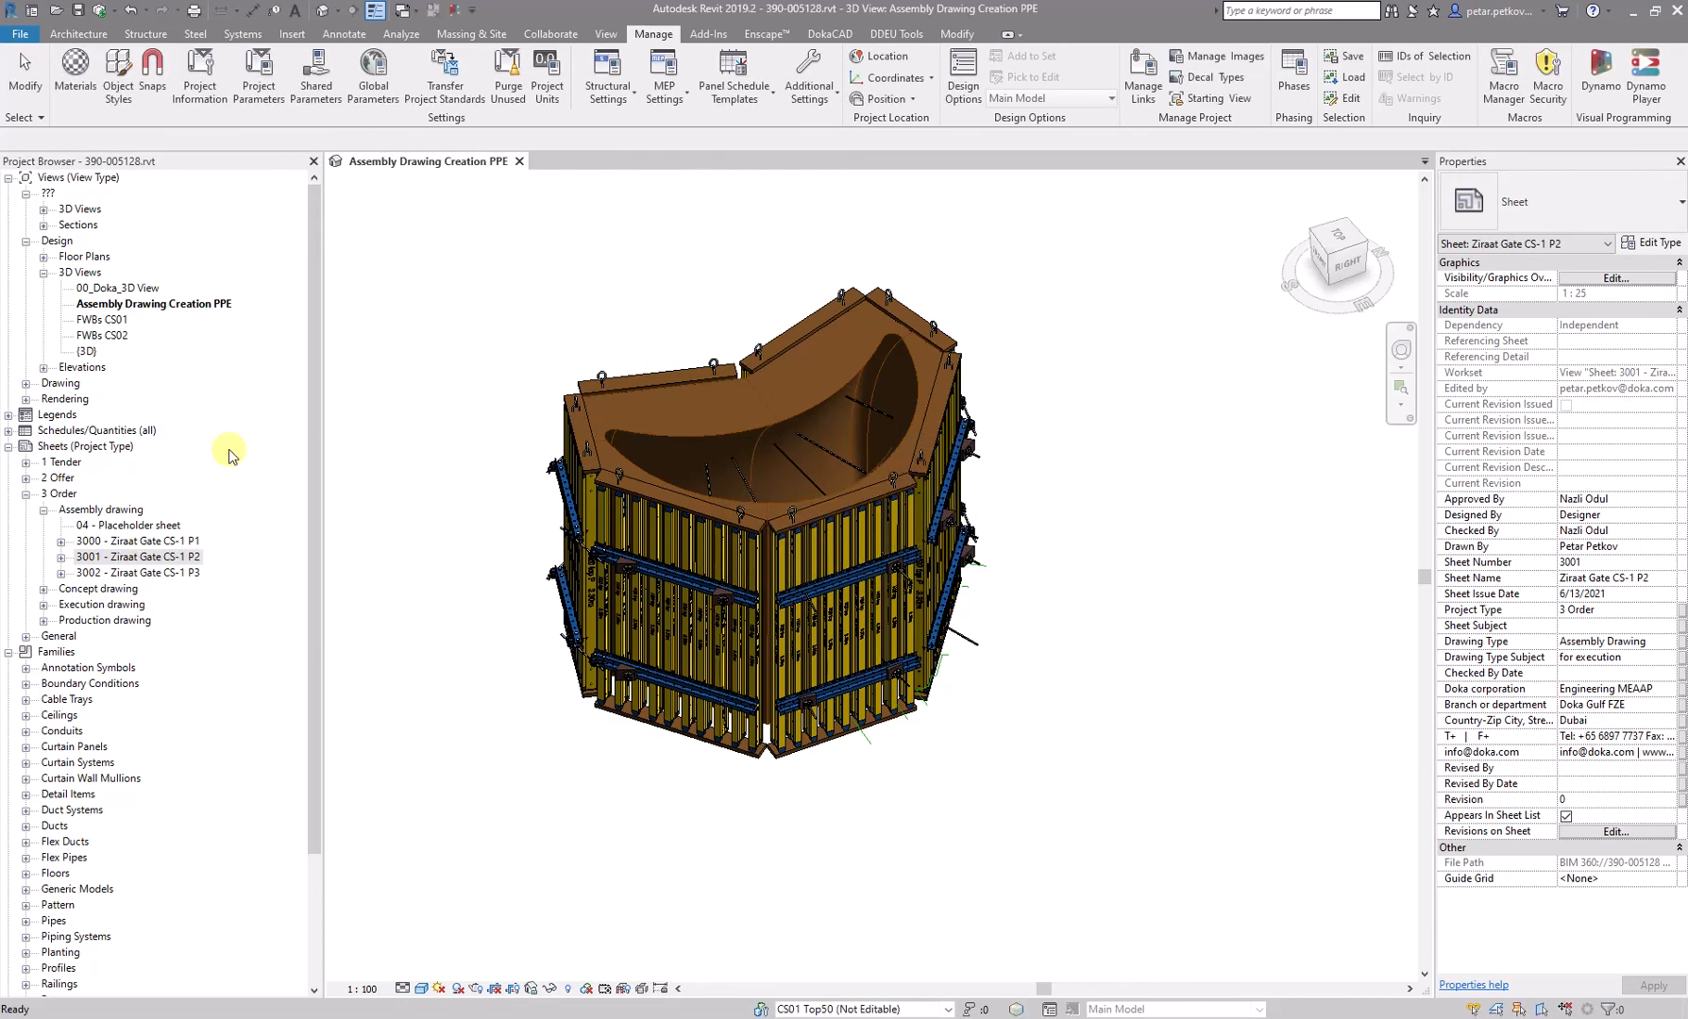
# - Open sheet 3001 - Ziraat Gate CS-1 P2 and review the arrangement of its views
pyautogui.click(157, 574)
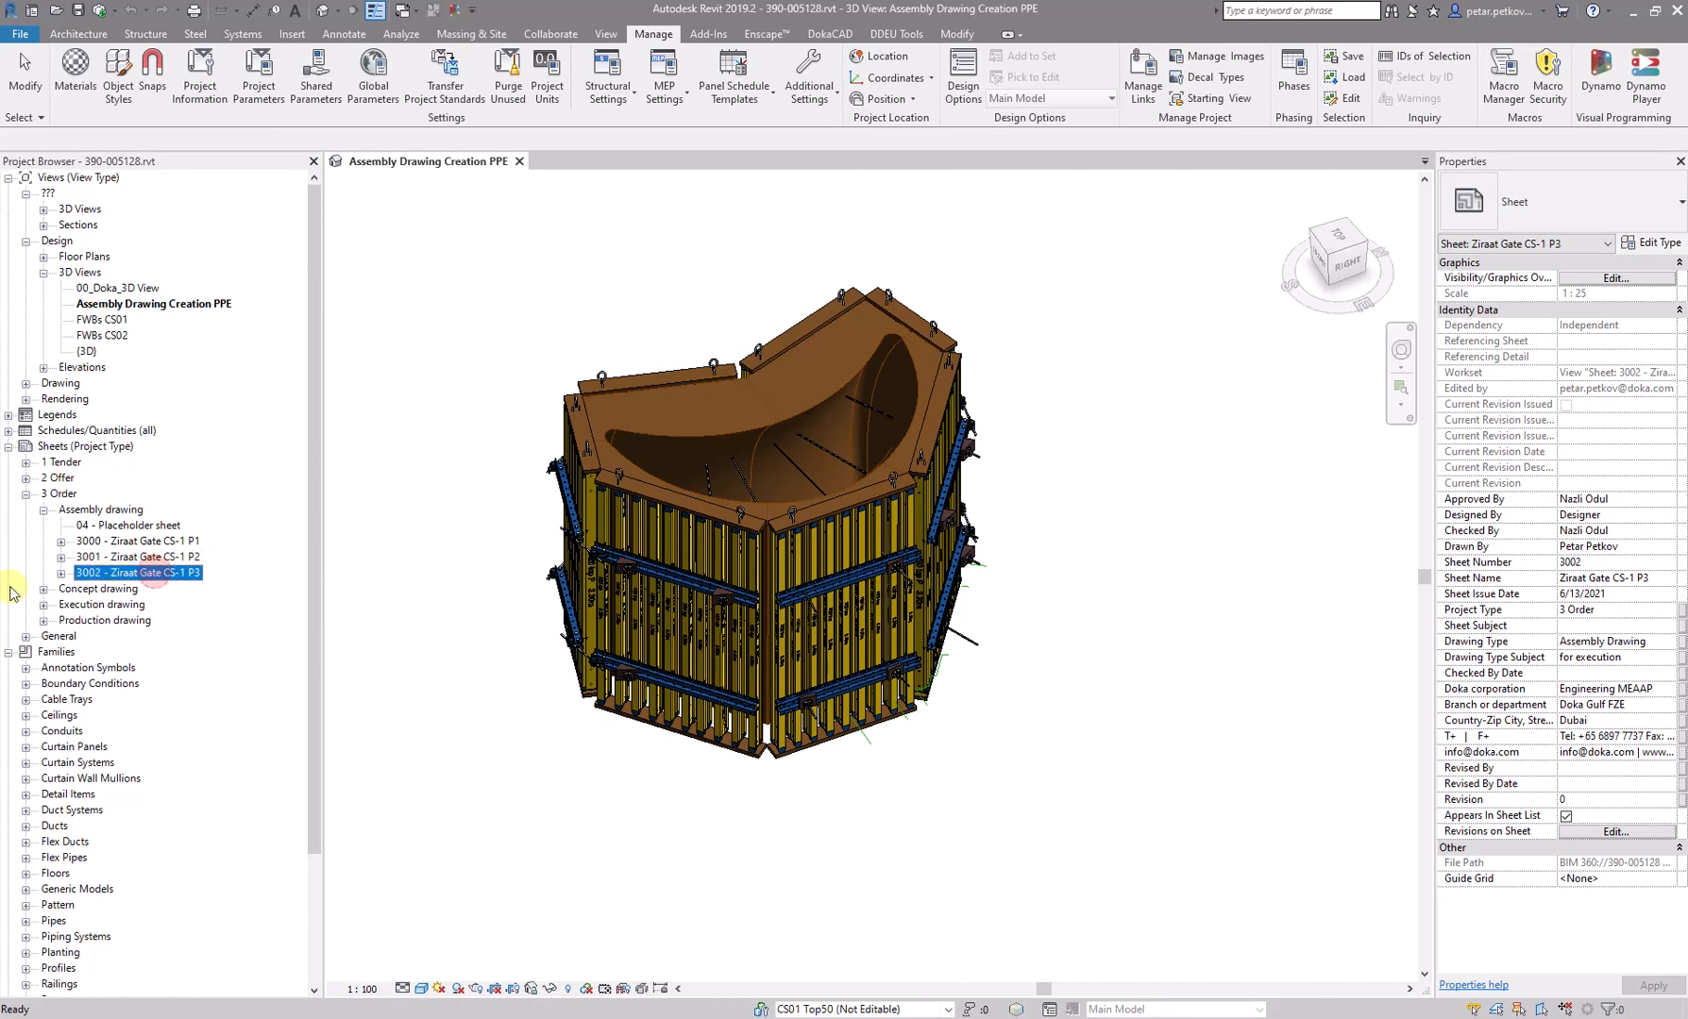
pyautogui.doubleClick(137, 557)
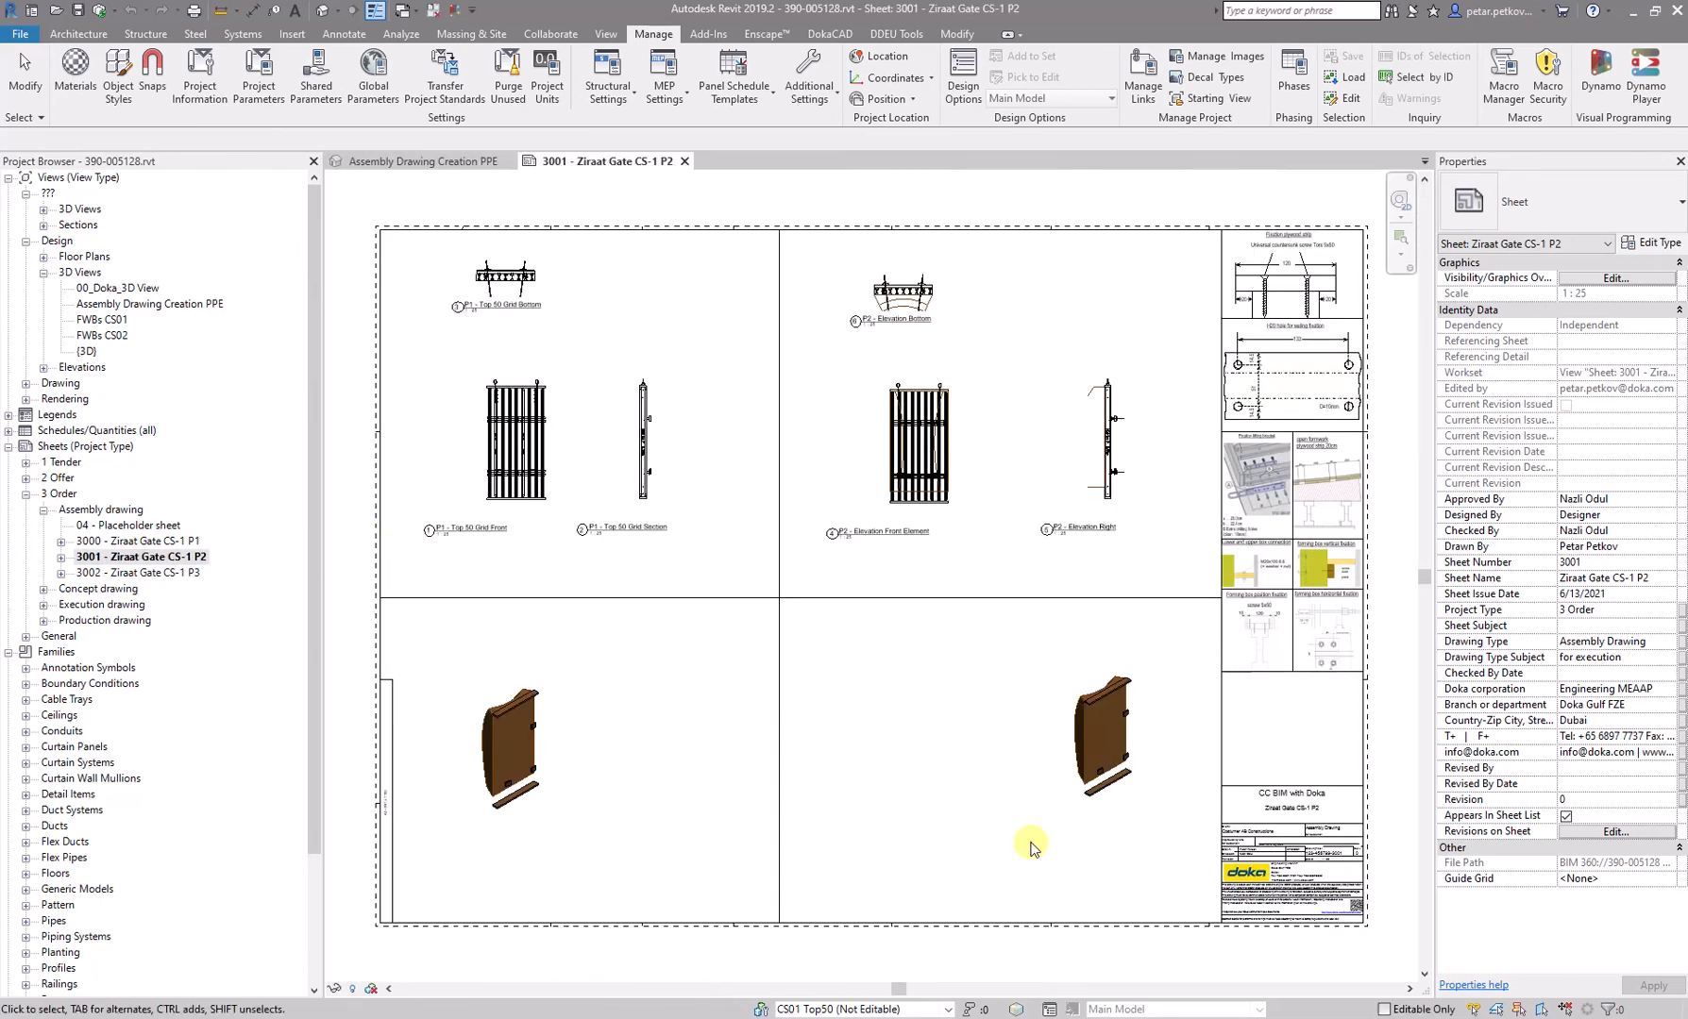
pyautogui.scroll(-1, 965, 736)
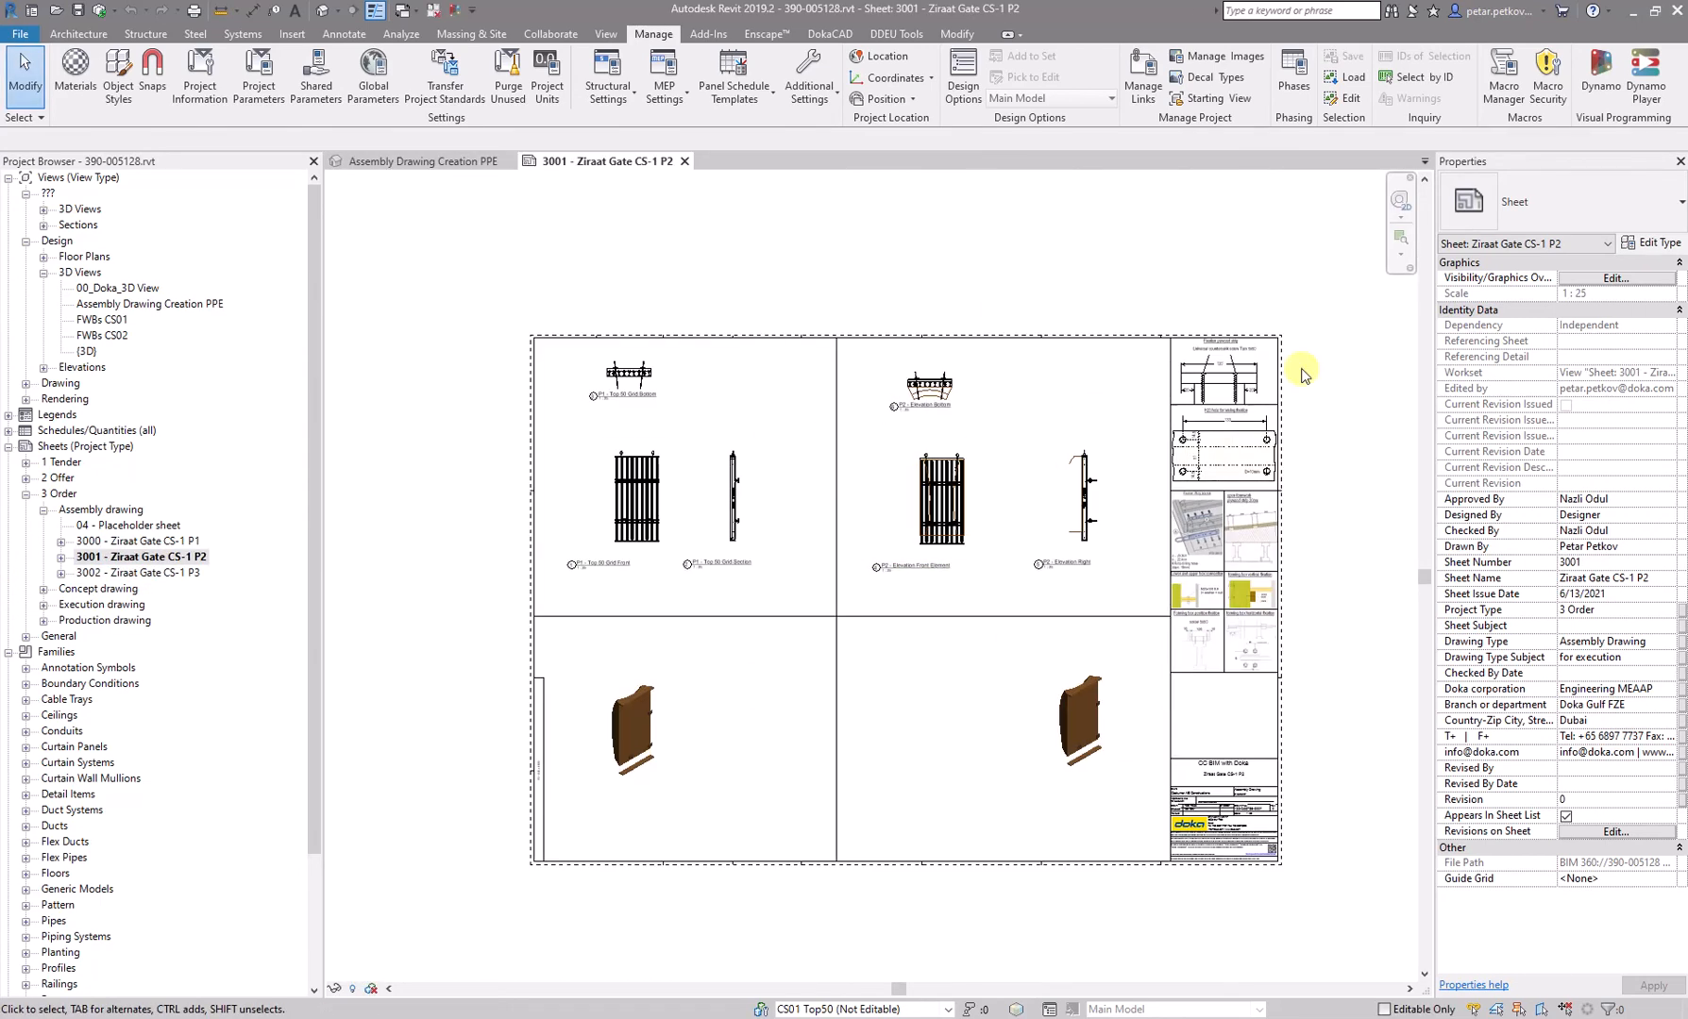
# - Open sheet 3002 - Ziraat Gate CS-1 P3 and examine where its views are placed within and beyond the title block
pyautogui.doubleClick(132, 573)
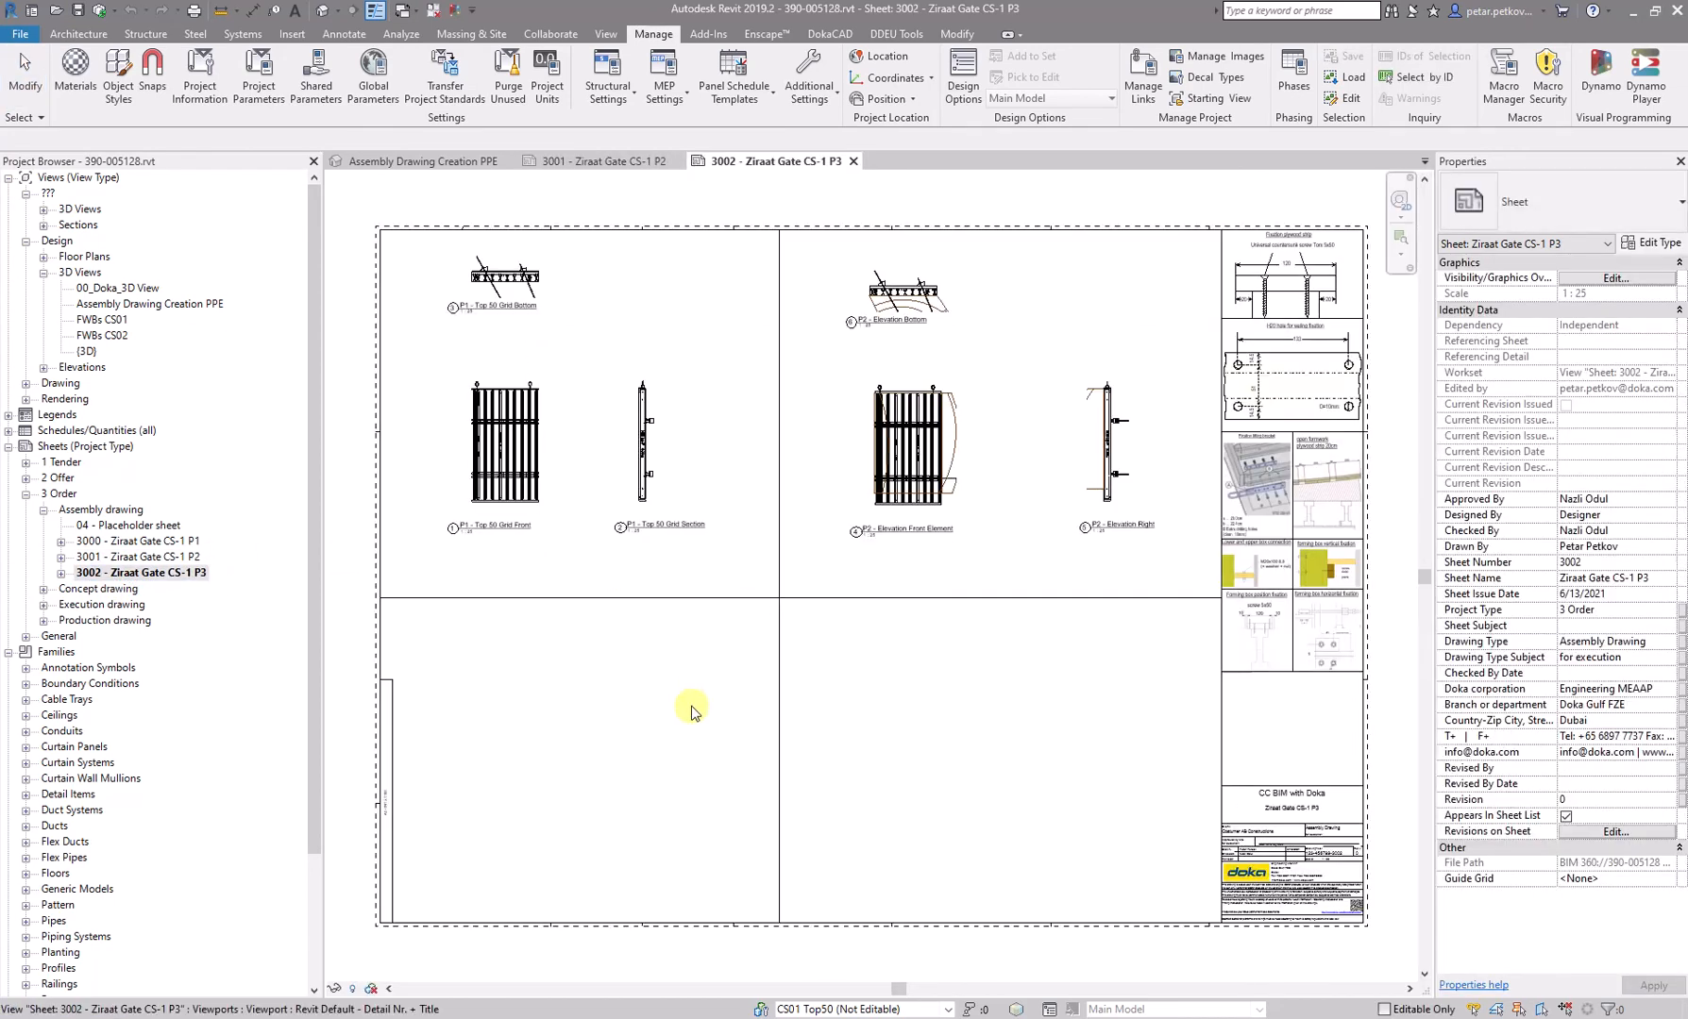
pyautogui.scroll(-4, 998, 629)
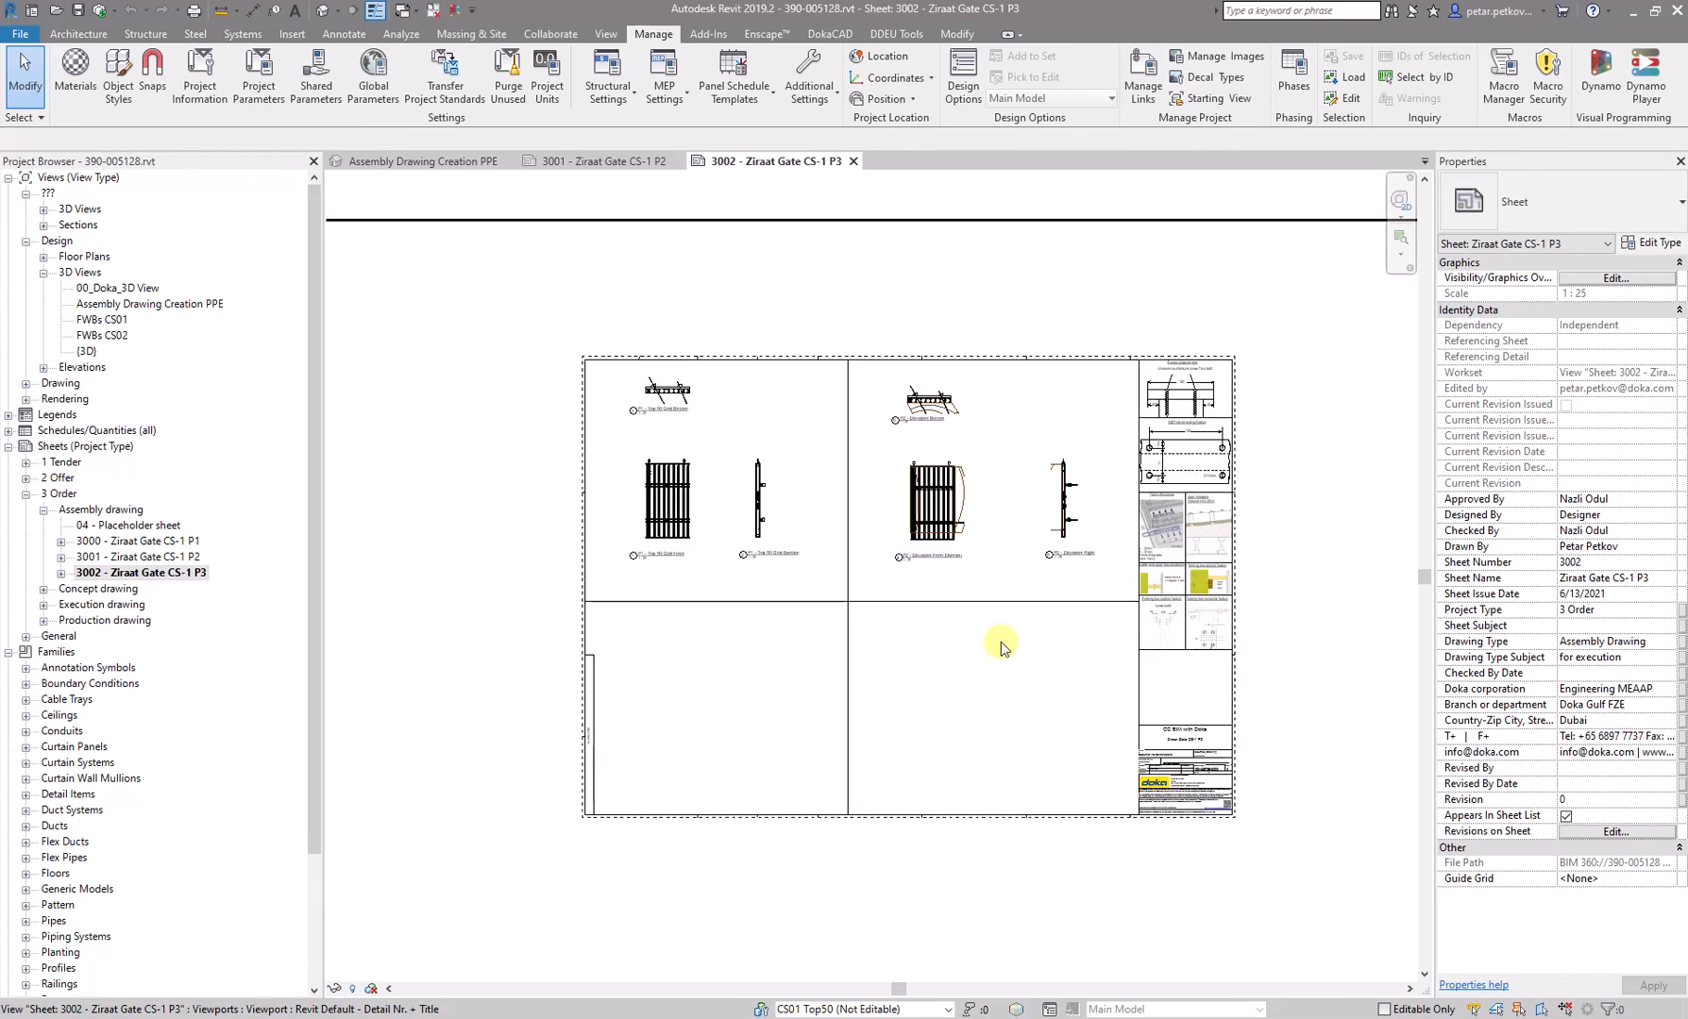
pyautogui.scroll(-4, 970, 800)
pyautogui.moveTo(939, 823); pyautogui.dragTo(712, 703, button='middle')
pyautogui.scroll(5, 723, 642)
pyautogui.scroll(2, 659, 654)
pyautogui.scroll(-2, 1005, 734)
pyautogui.scroll(-3, 1123, 802)
pyautogui.moveTo(1122, 802); pyautogui.dragTo(924, 547, button='middle')
pyautogui.scroll(3, 939, 630)
pyautogui.scroll(3, 1045, 617)
pyautogui.scroll(-5, 1046, 670)
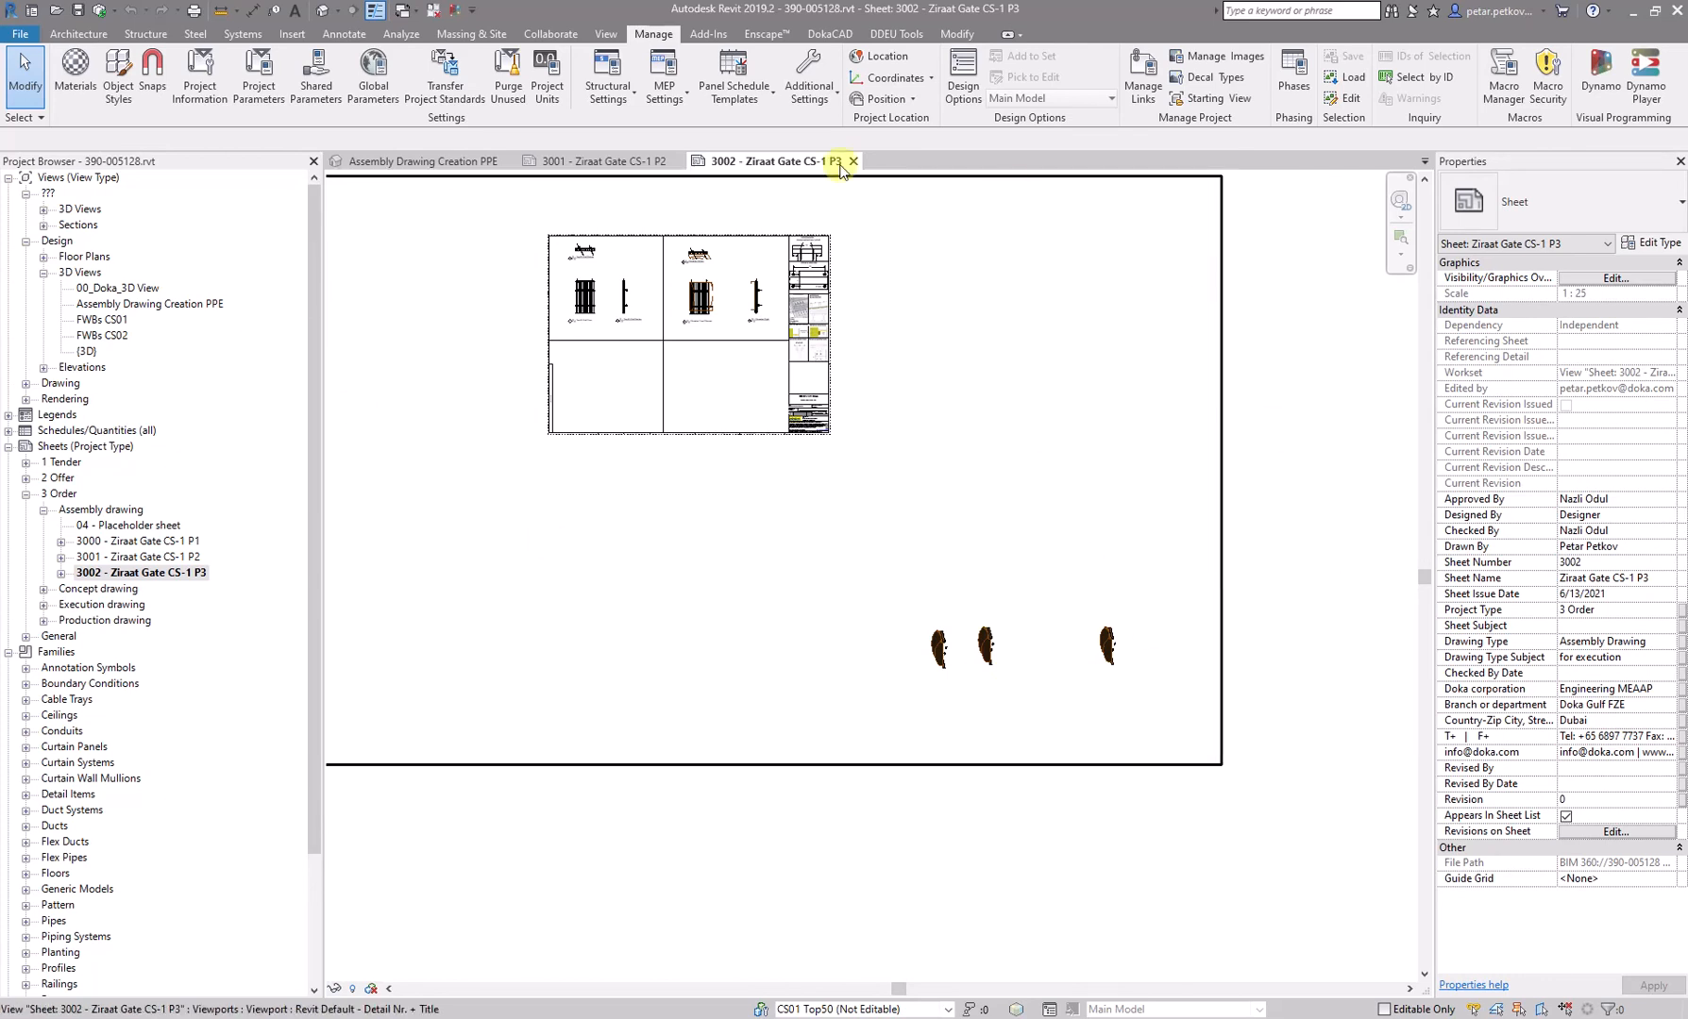
pyautogui.scroll(-2, 897, 751)
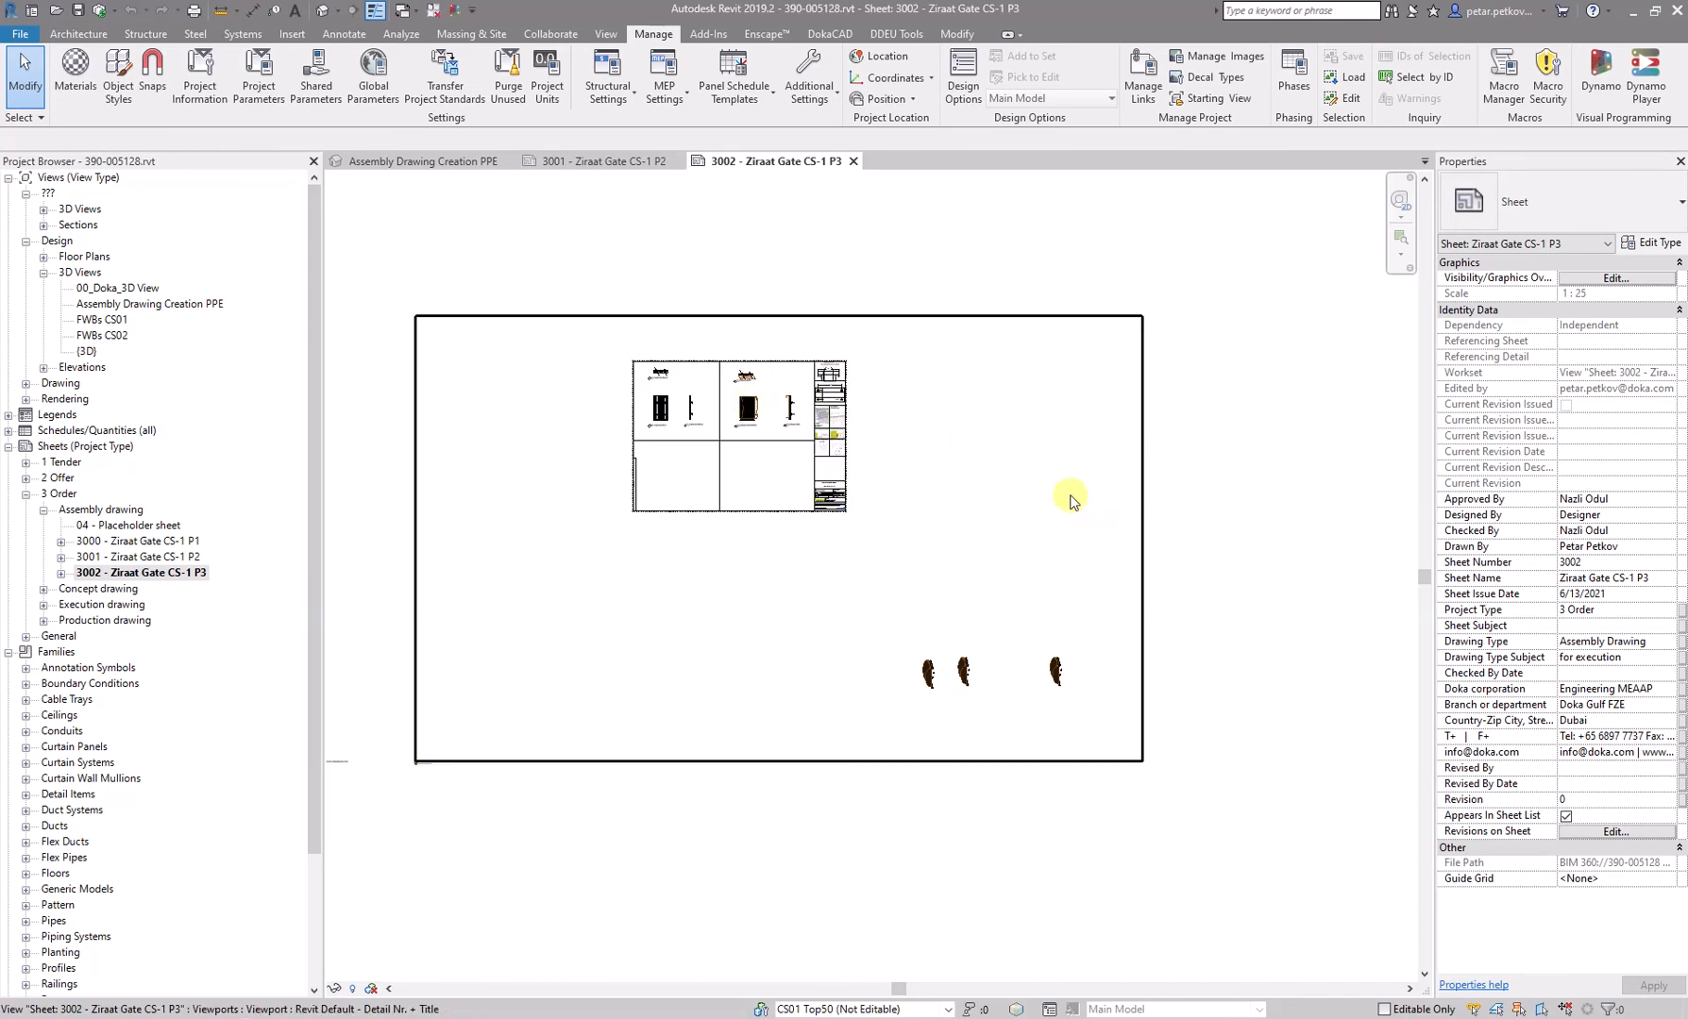
# - Move the large 3D viewports that overlap the title block, including P4 - 3D Orthogonal, to the empty area below the sheet frame
pyautogui.moveTo(1288, 592); pyautogui.dragTo(1060, 487)
pyautogui.scroll(-2, 1060, 487)
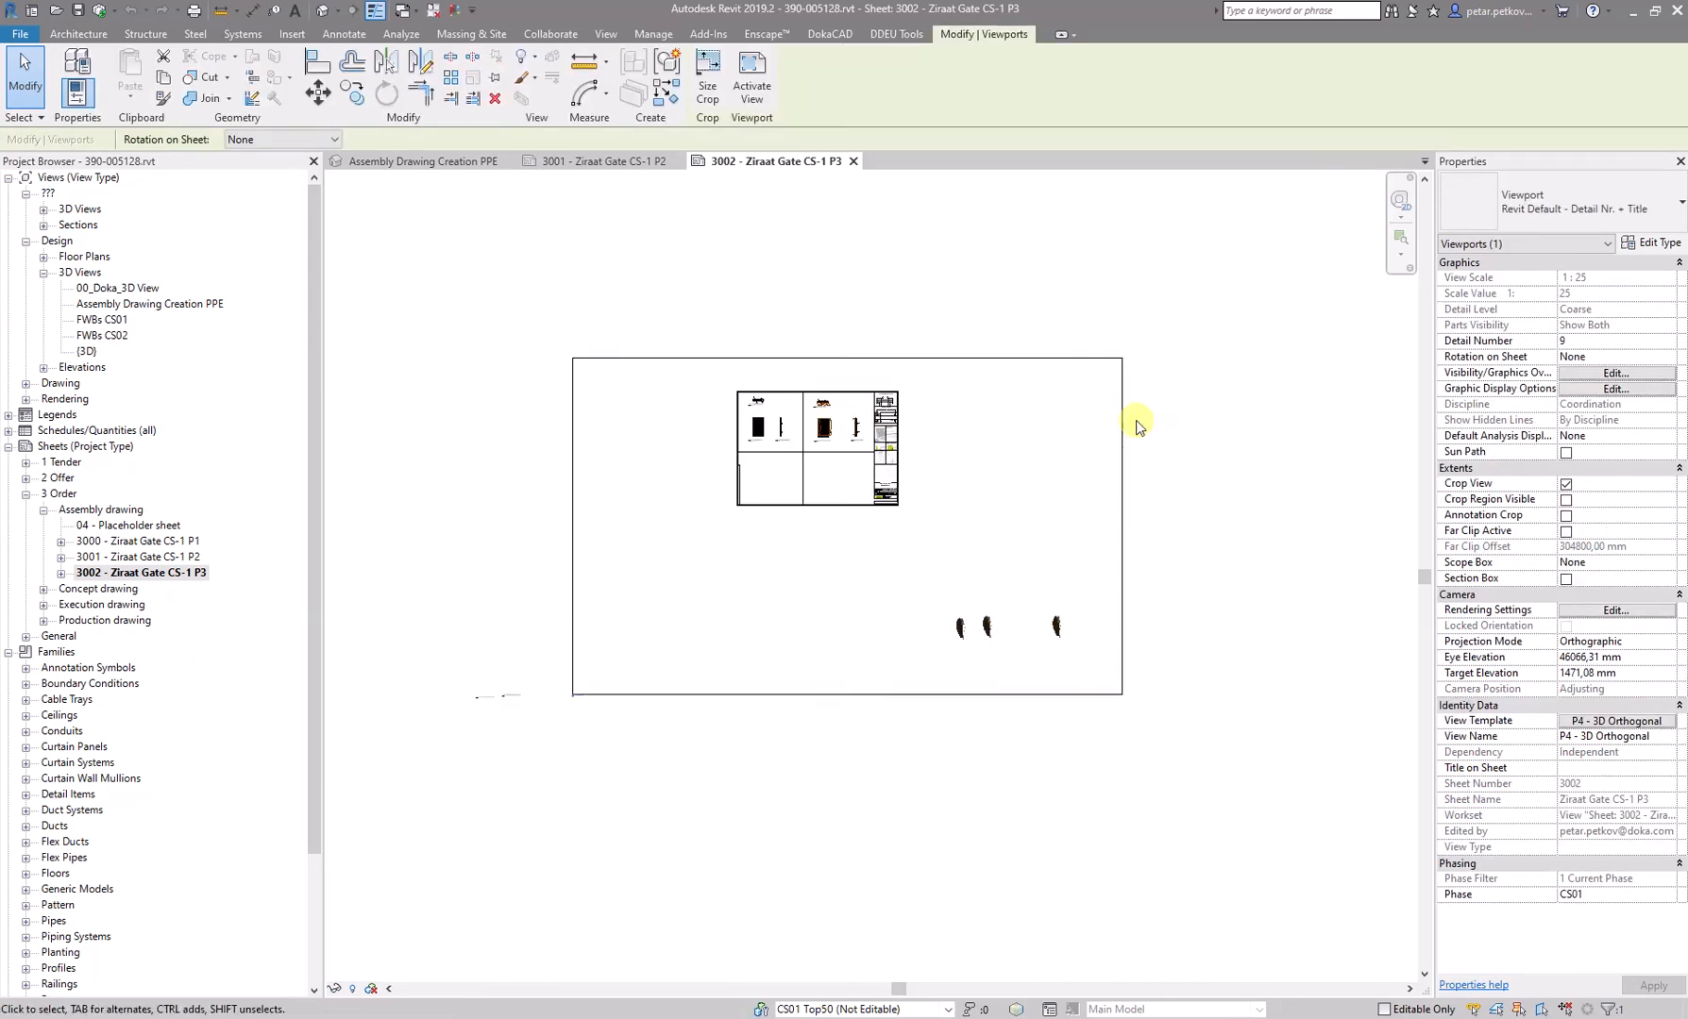
pyautogui.moveTo(1125, 419); pyautogui.dragTo(1077, 673)
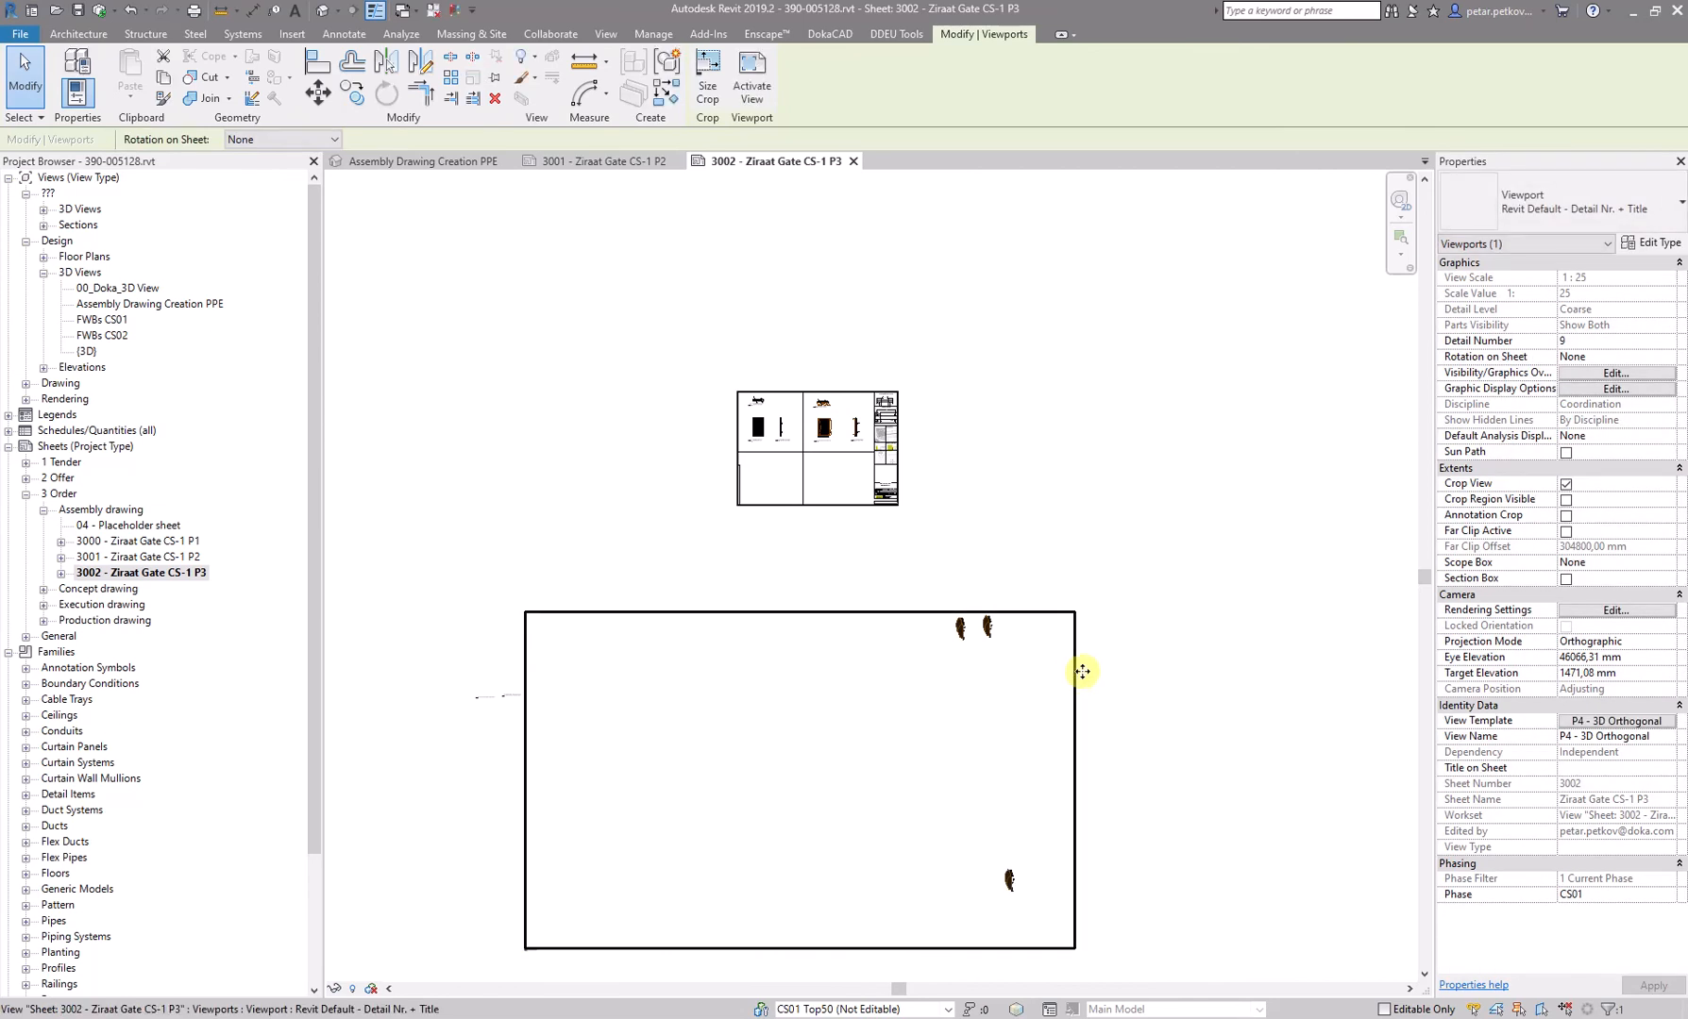
pyautogui.click(1175, 679)
pyautogui.moveTo(1231, 785); pyautogui.dragTo(798, 567)
pyautogui.moveTo(1067, 385); pyautogui.dragTo(1000, 679)
pyautogui.click(748, 356)
# - Select the P1 - Top 50 Grid Front viewport to check its view template and inspect the neighbouring grid section up close
pyautogui.scroll(4, 746, 355)
pyautogui.scroll(5, 801, 559)
pyautogui.moveTo(763, 521); pyautogui.dragTo(598, 565, button='middle')
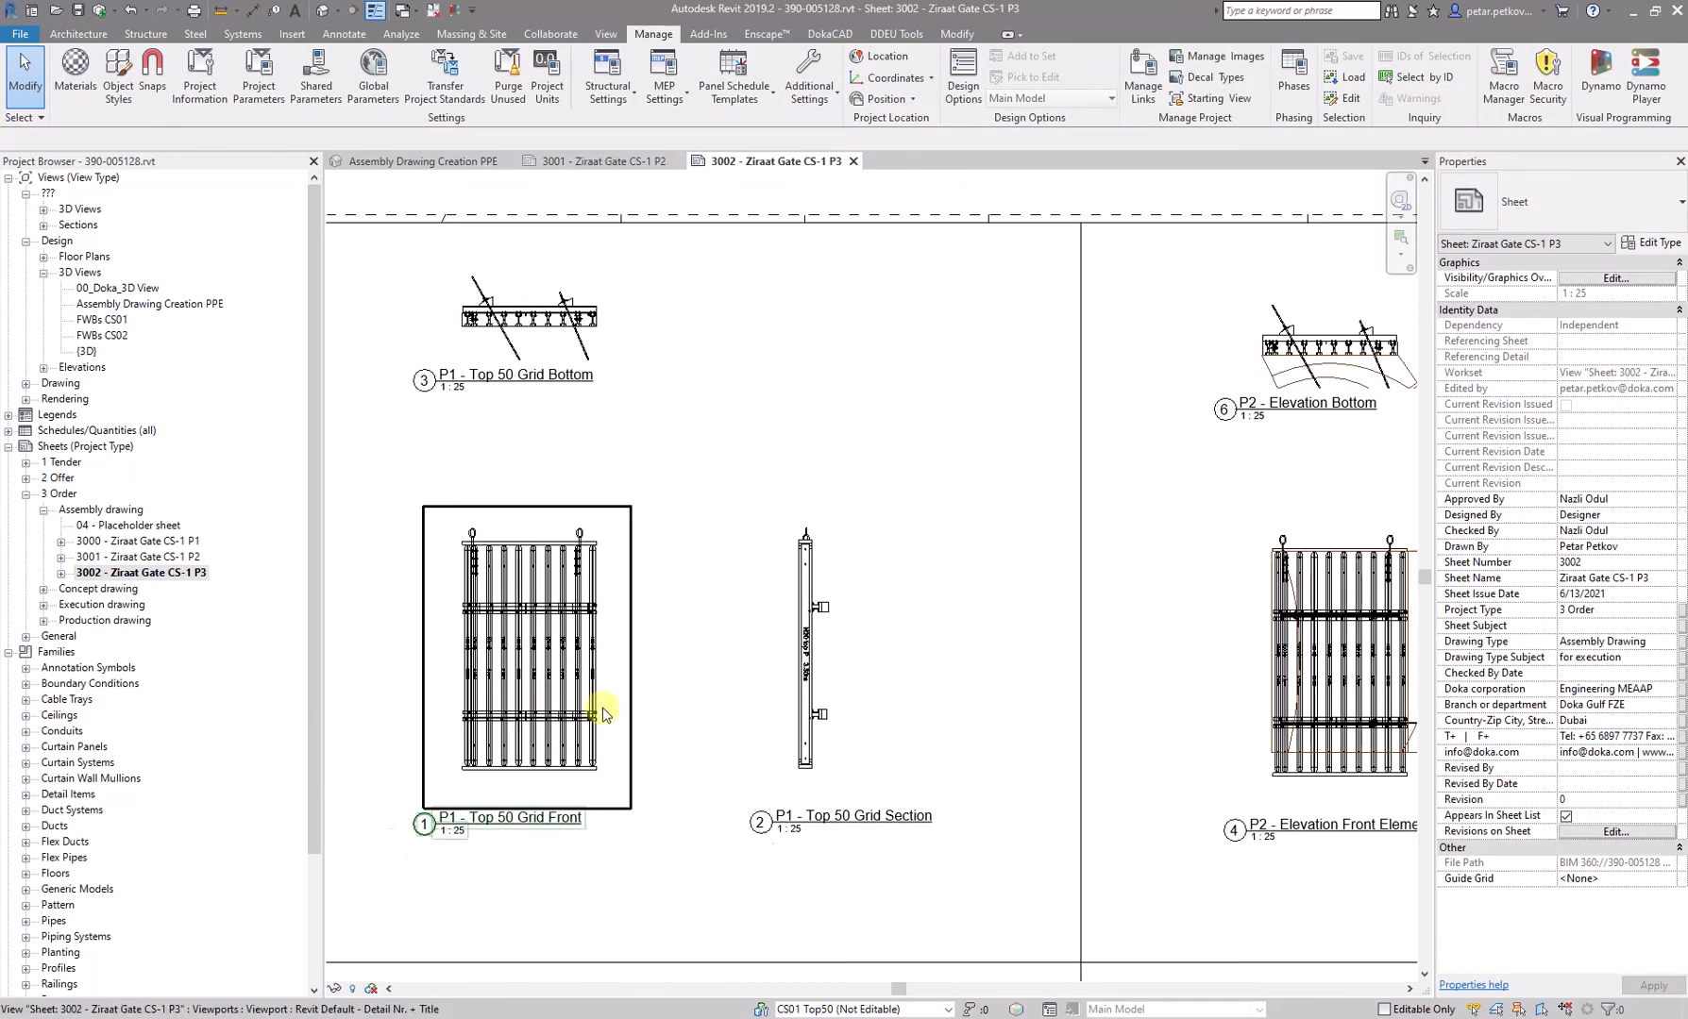
pyautogui.scroll(3, 604, 711)
pyautogui.click(637, 531)
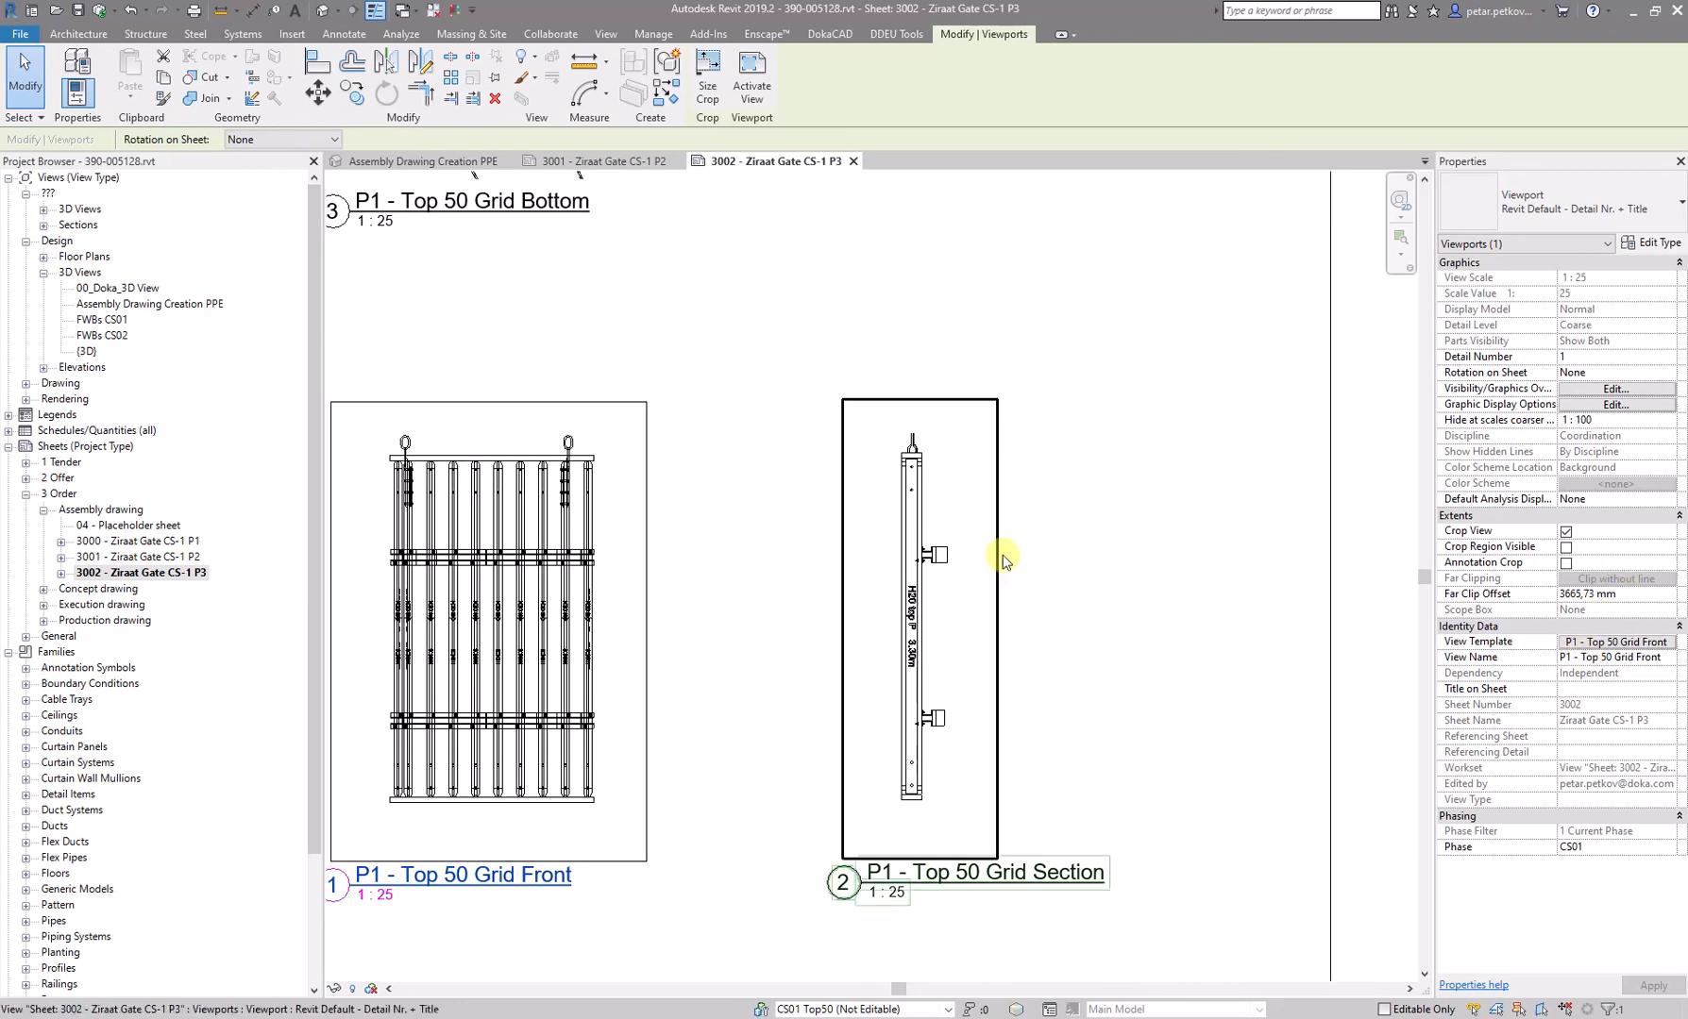
pyautogui.scroll(6, 892, 558)
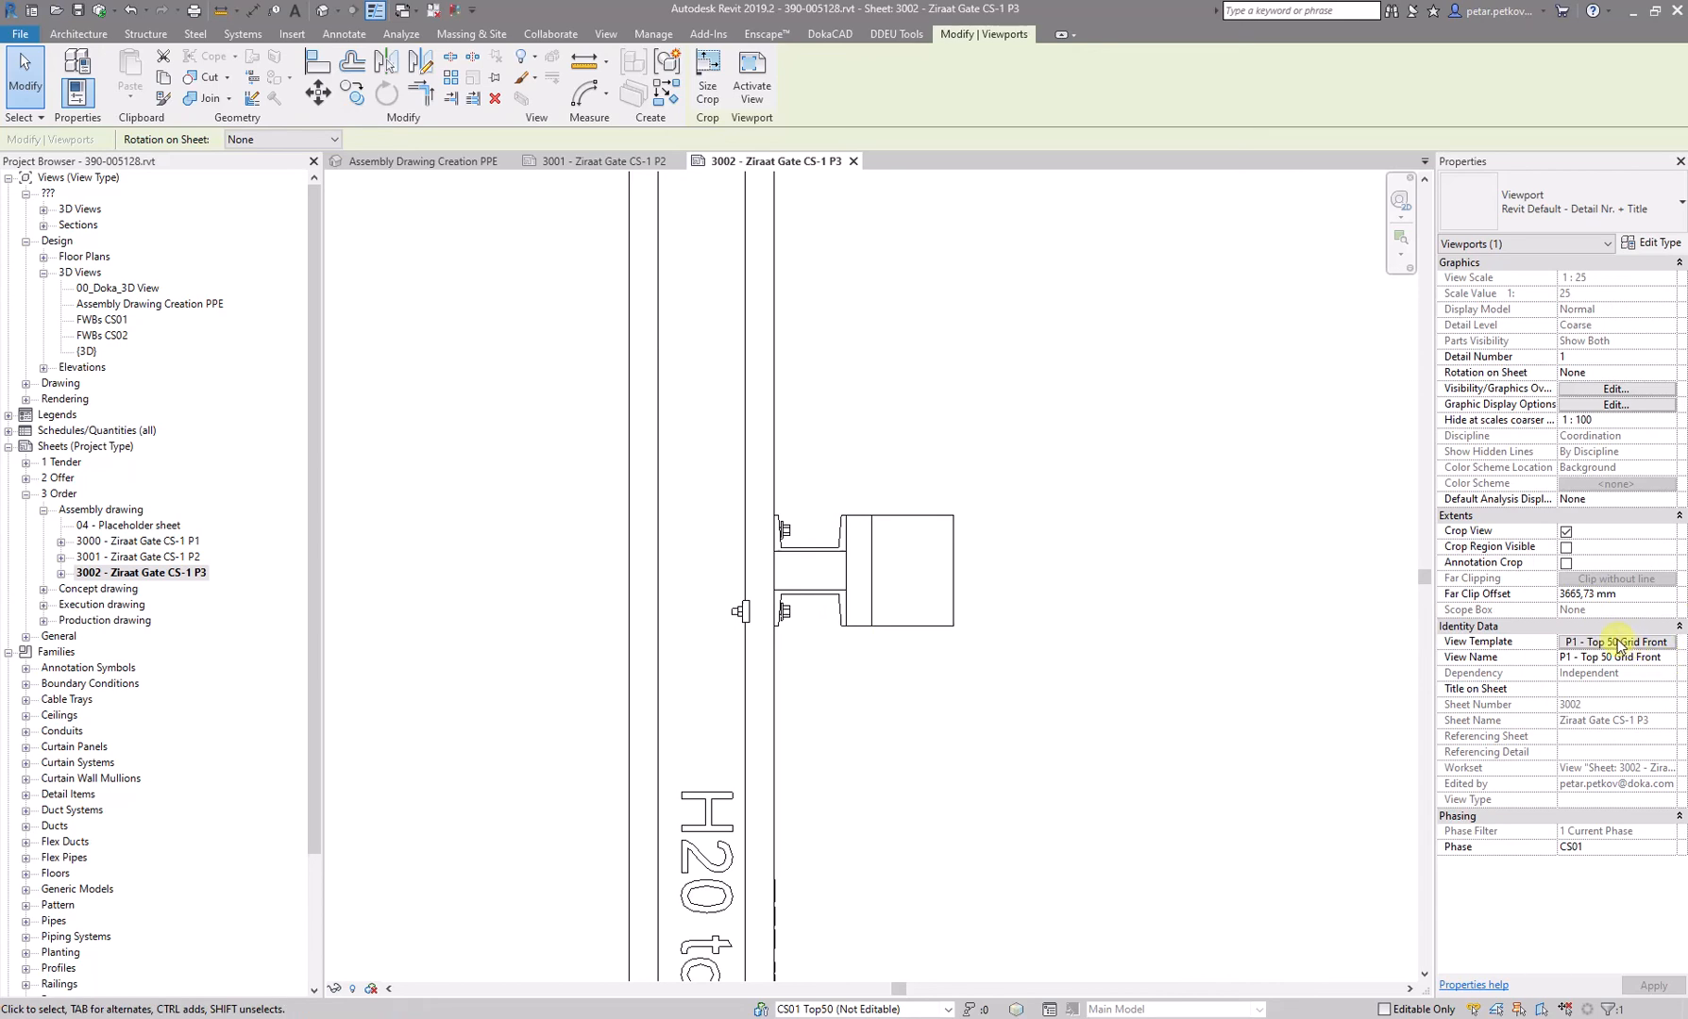
pyautogui.scroll(-2, 650, 692)
pyautogui.scroll(-5, 904, 640)
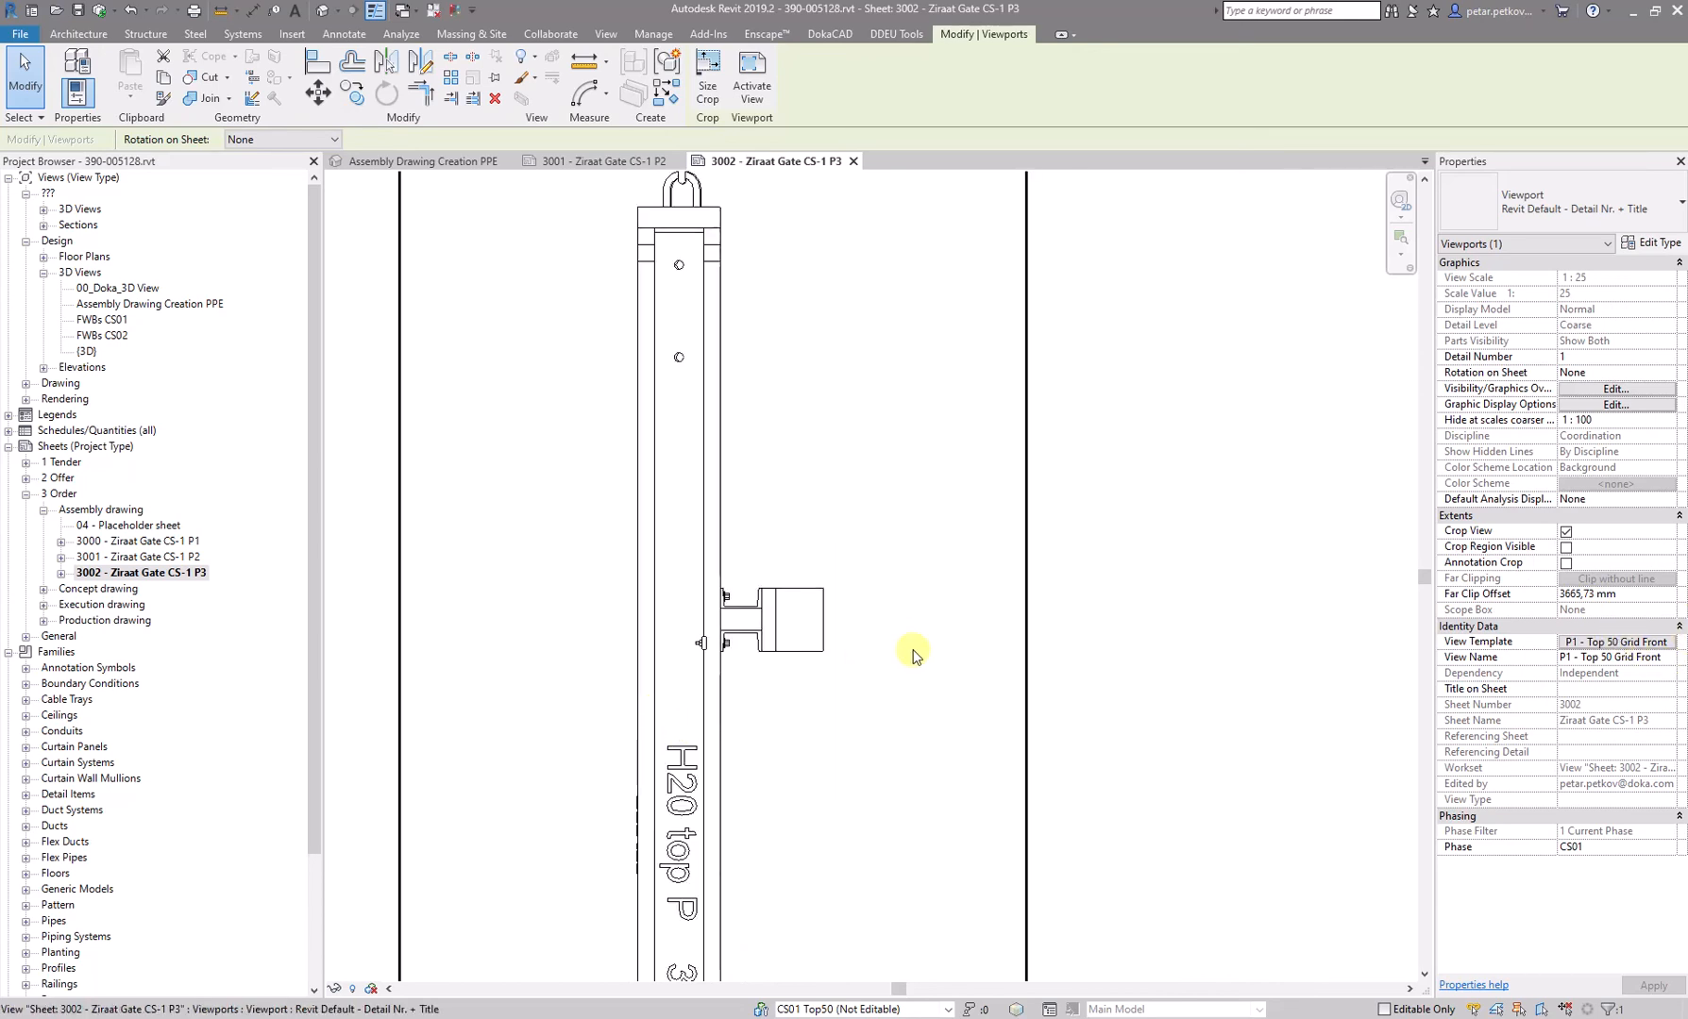
# - Examine the P1 - Top 50 Grid views and the neighbouring P2 elevation views on the sheet
pyautogui.scroll(-2, 969, 470)
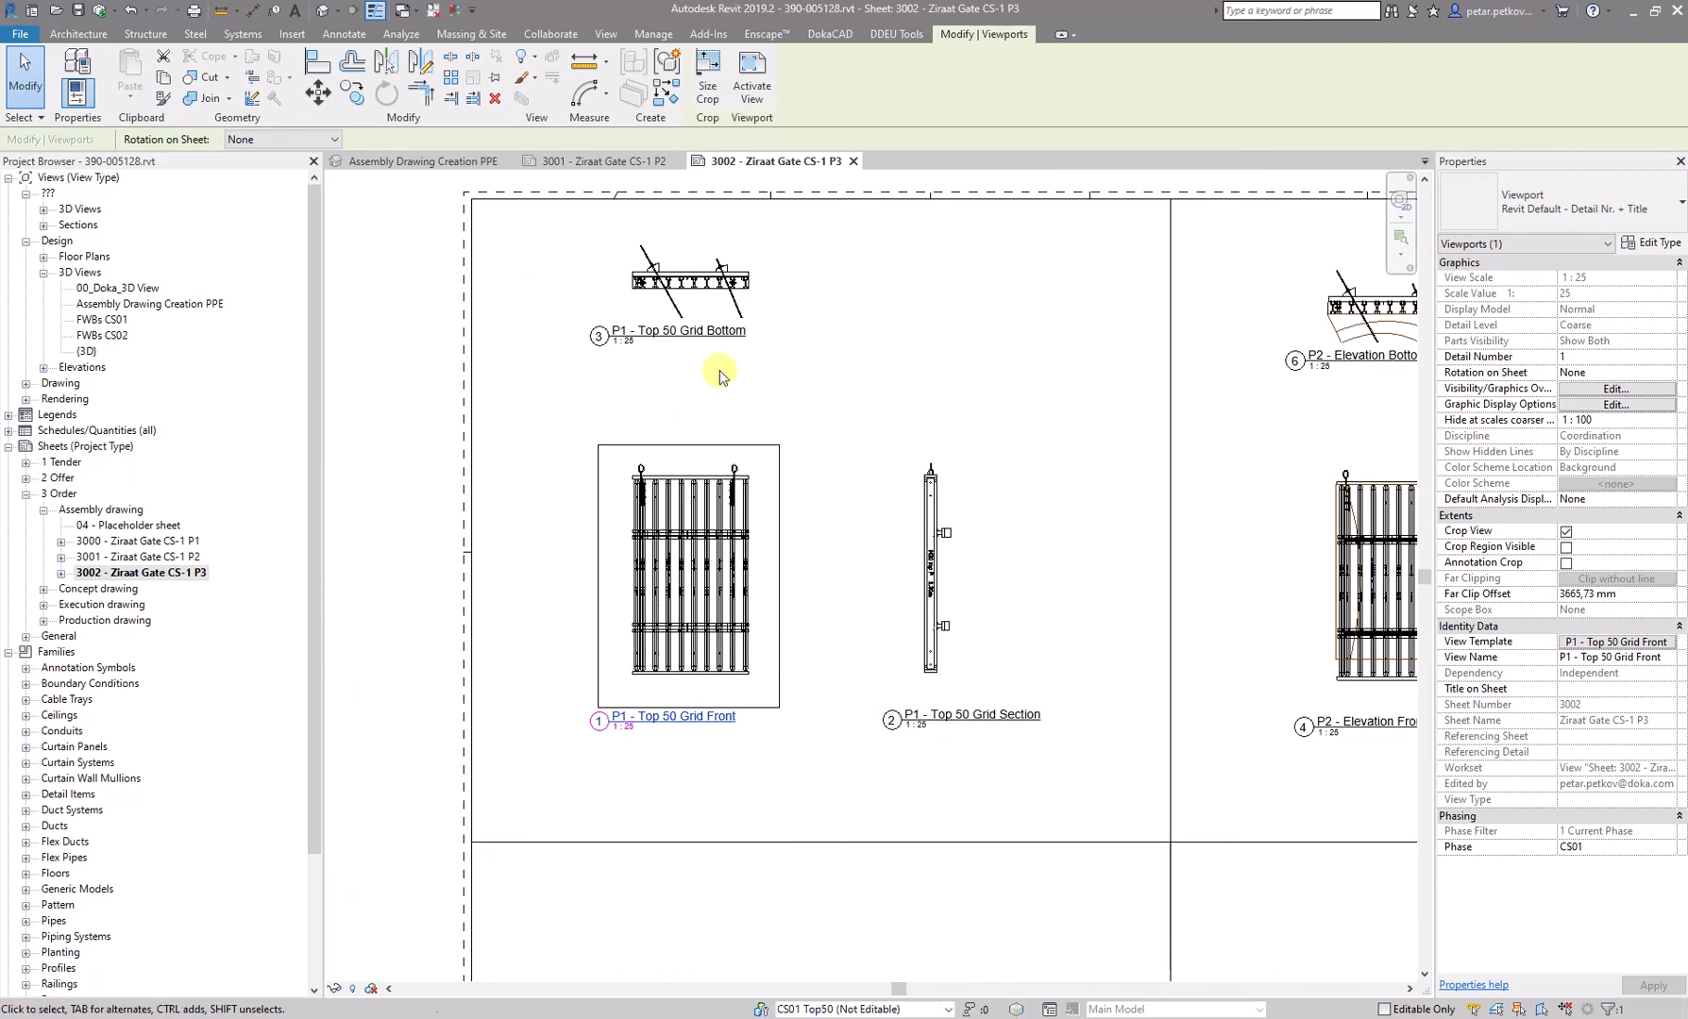
pyautogui.scroll(1, 817, 331)
pyautogui.scroll(-3, 1067, 692)
pyautogui.moveTo(961, 681); pyautogui.dragTo(468, 640, button='middle')
pyautogui.scroll(-1, 472, 637)
pyautogui.scroll(3, 874, 640)
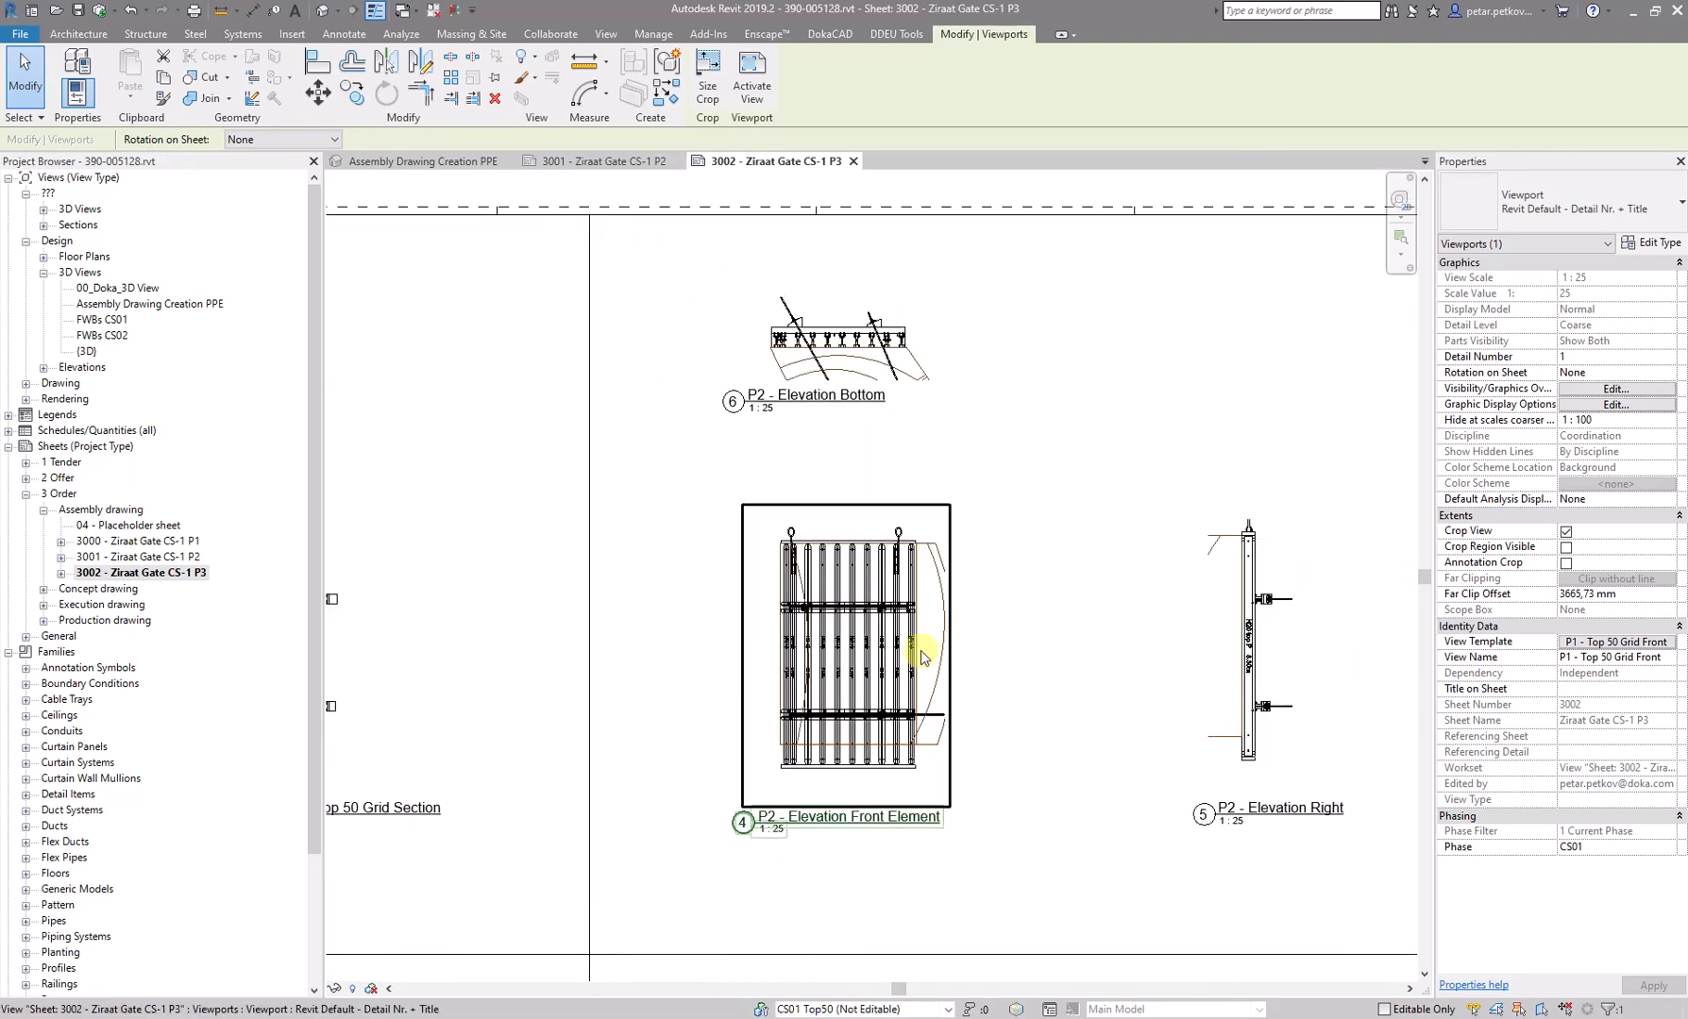
pyautogui.scroll(1, 1004, 682)
# - Make the crop region visible for the P4 - 3D Orthogonal viewport below the sheet frame
pyautogui.scroll(-7, 923, 836)
pyautogui.moveTo(1021, 666); pyautogui.dragTo(1051, 334, button='middle')
pyautogui.scroll(-4, 997, 515)
pyautogui.moveTo(951, 499); pyautogui.dragTo(870, 277, button='middle')
pyautogui.scroll(-3, 999, 634)
pyautogui.moveTo(1015, 661); pyautogui.dragTo(939, 492, button='middle')
pyautogui.scroll(3, 1029, 679)
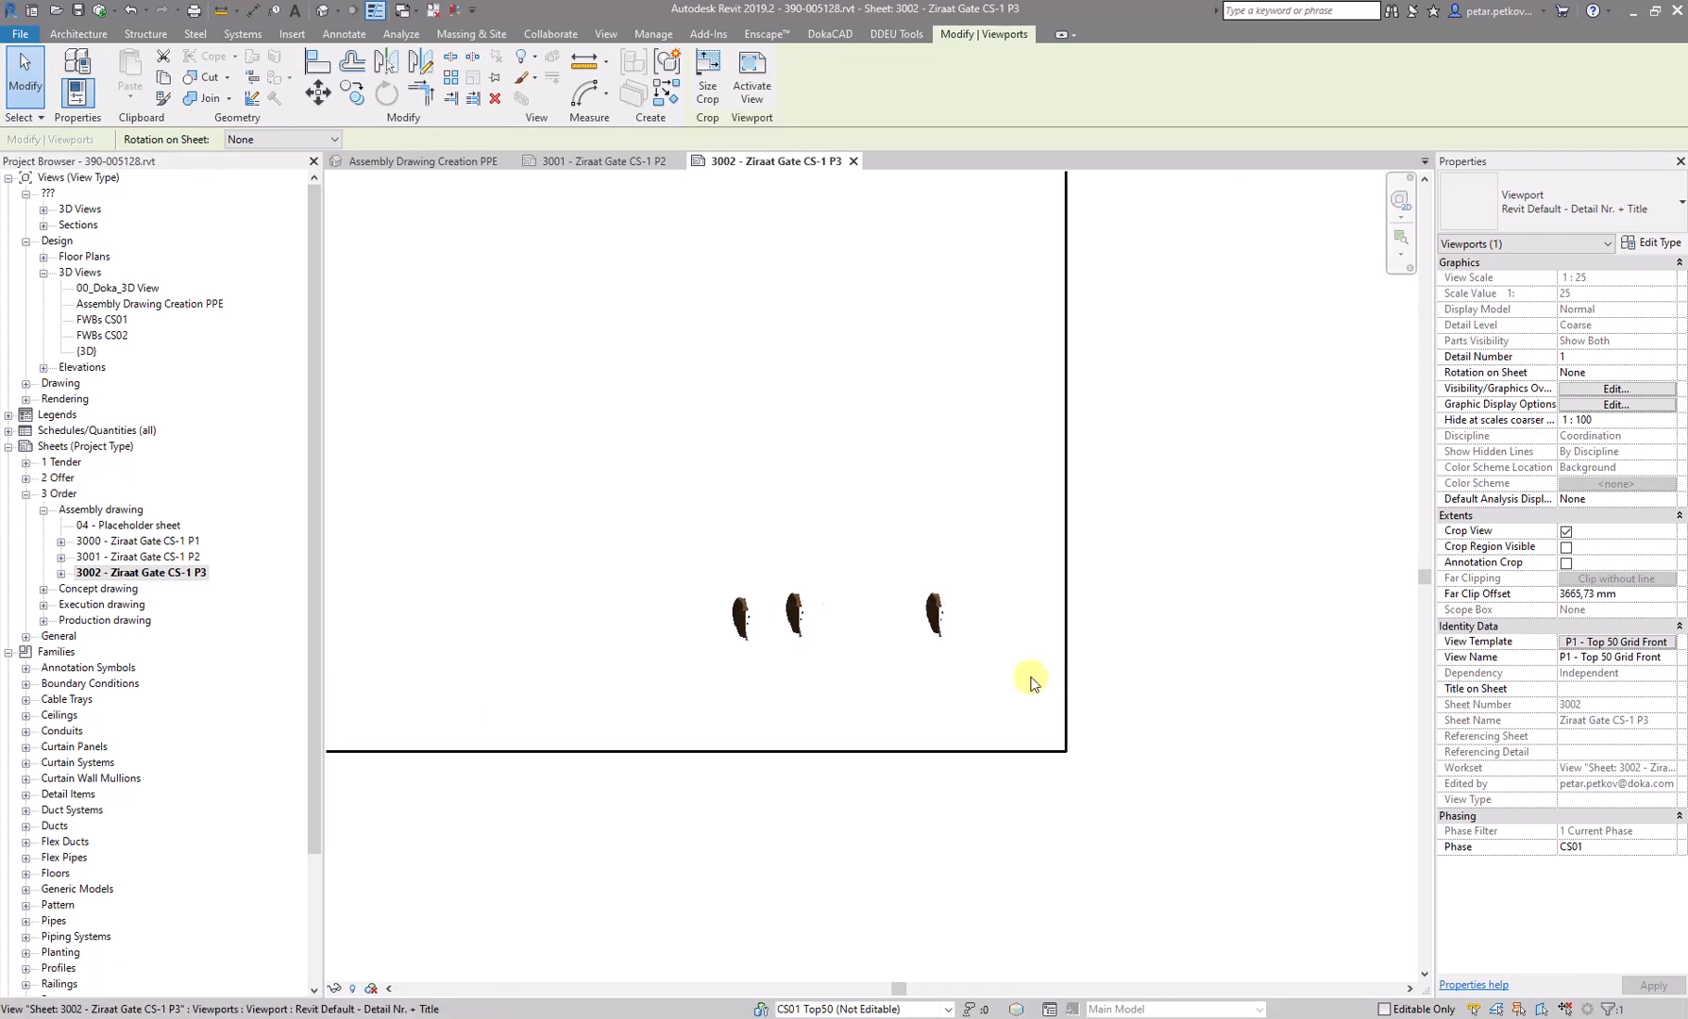
pyautogui.scroll(3, 1054, 727)
pyautogui.click(1044, 577)
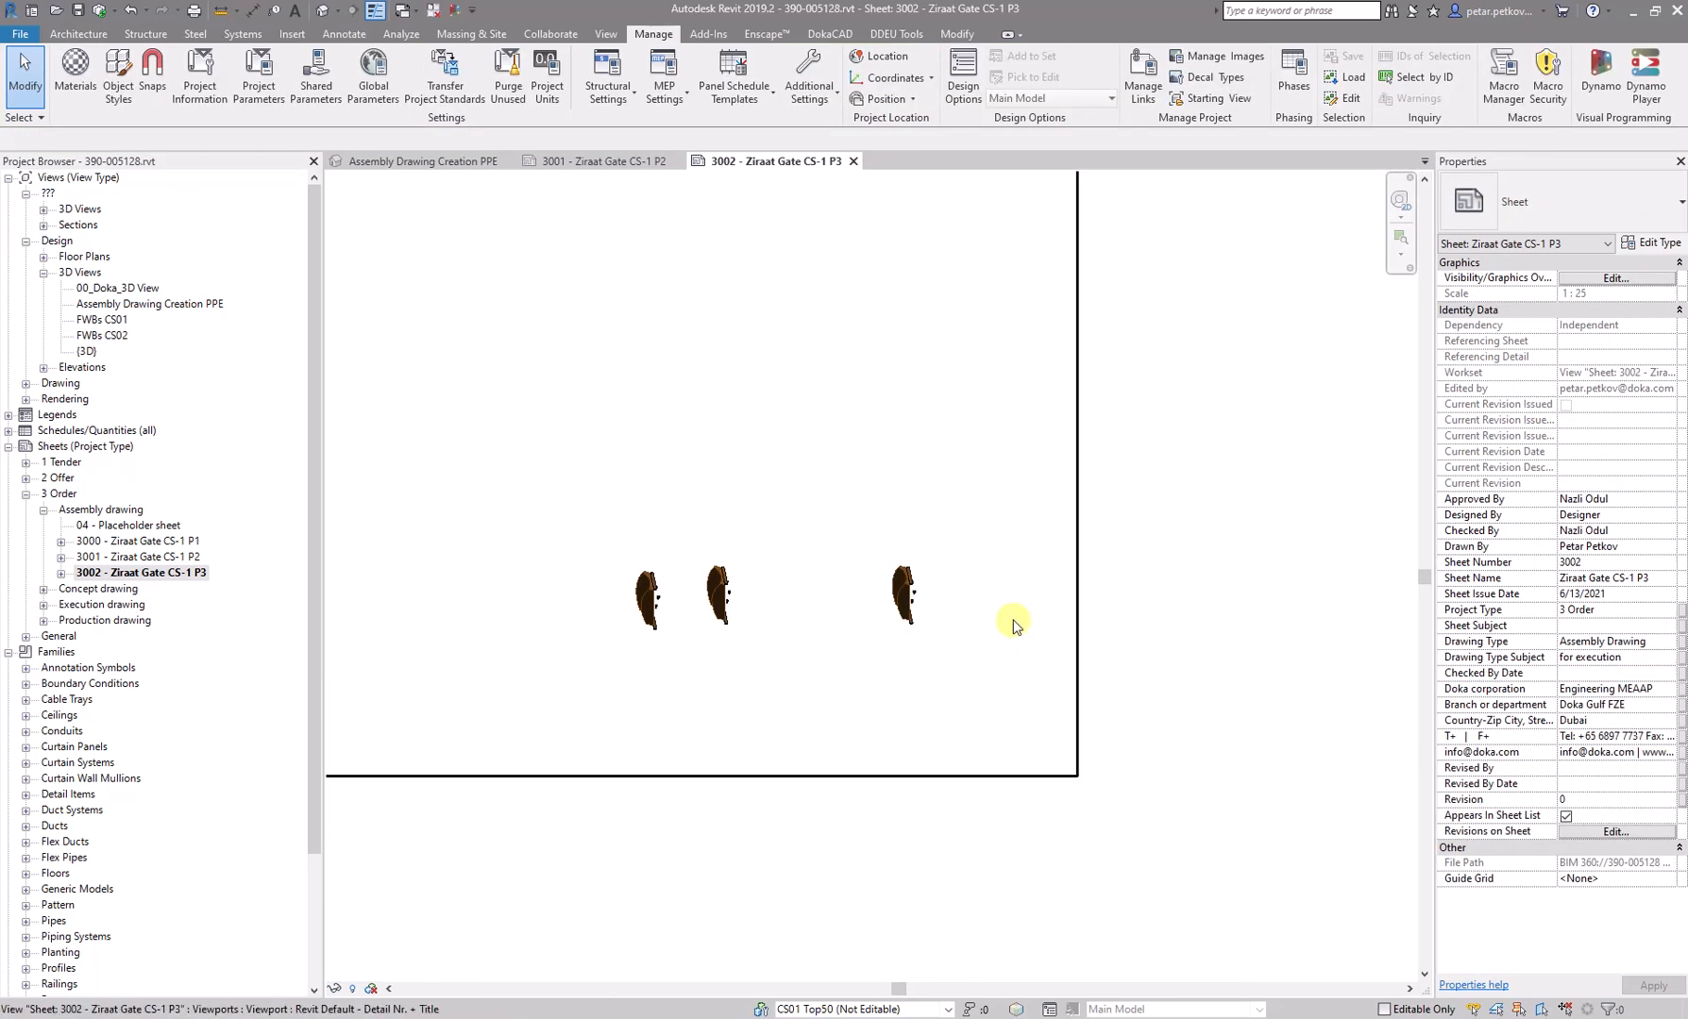
pyautogui.scroll(1, 998, 618)
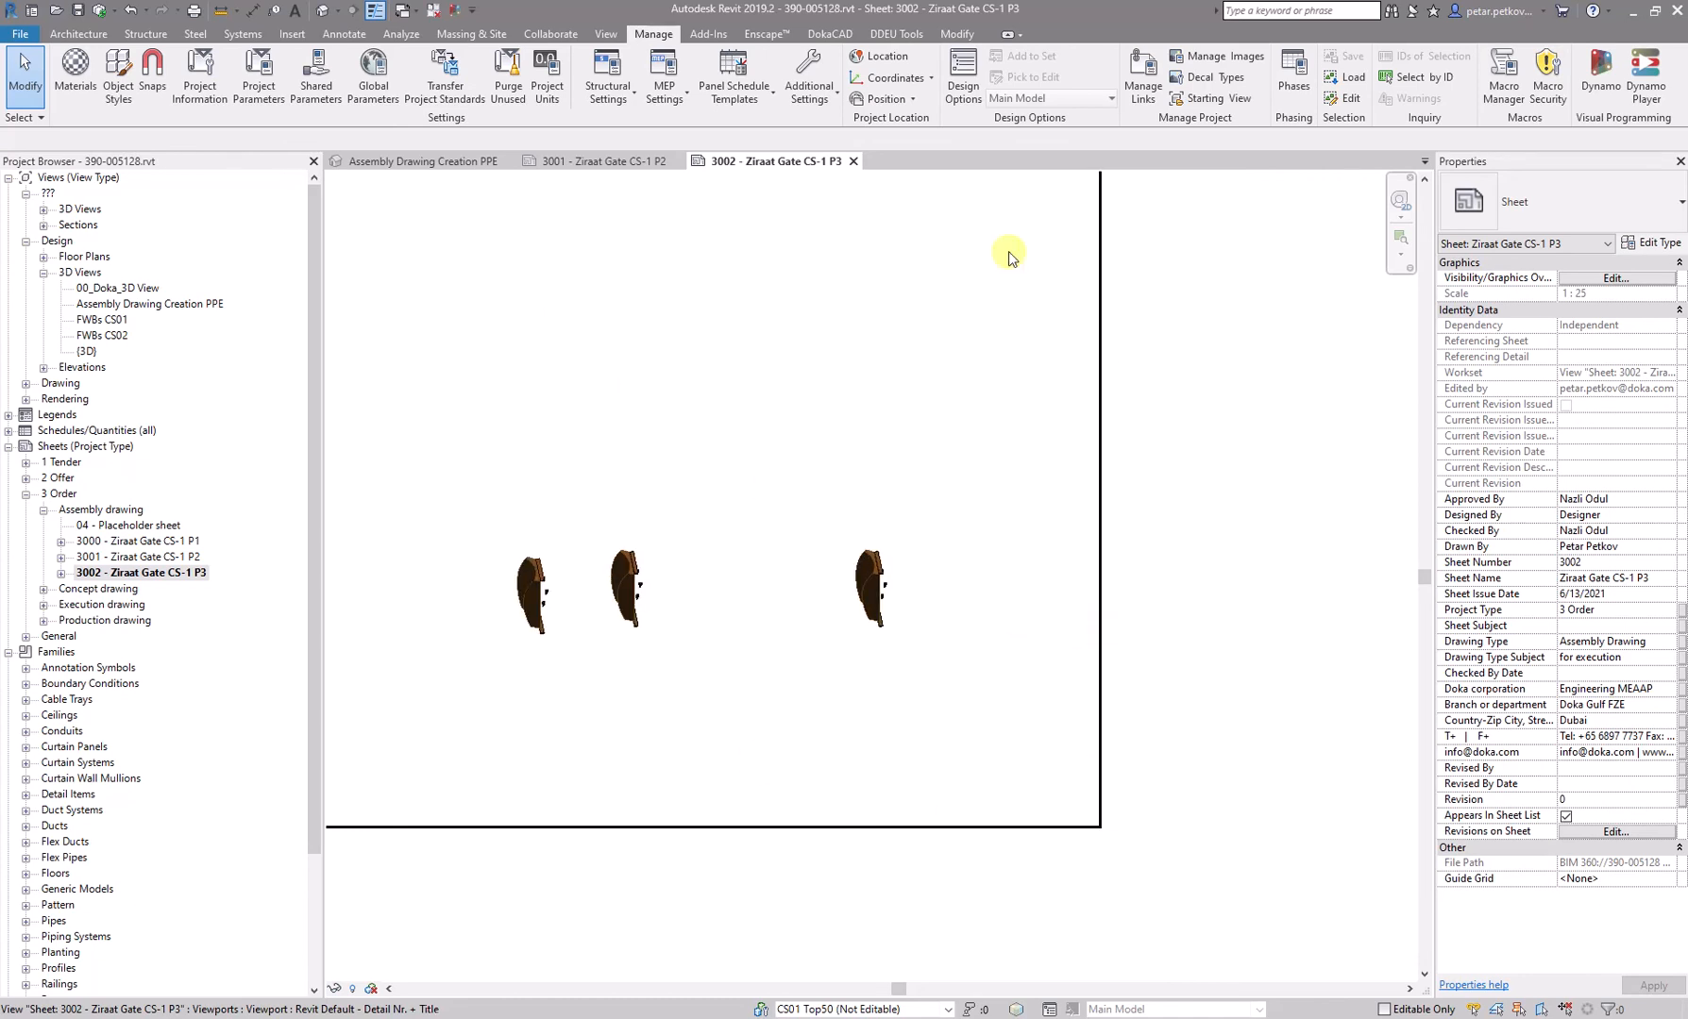
pyautogui.click(1038, 597)
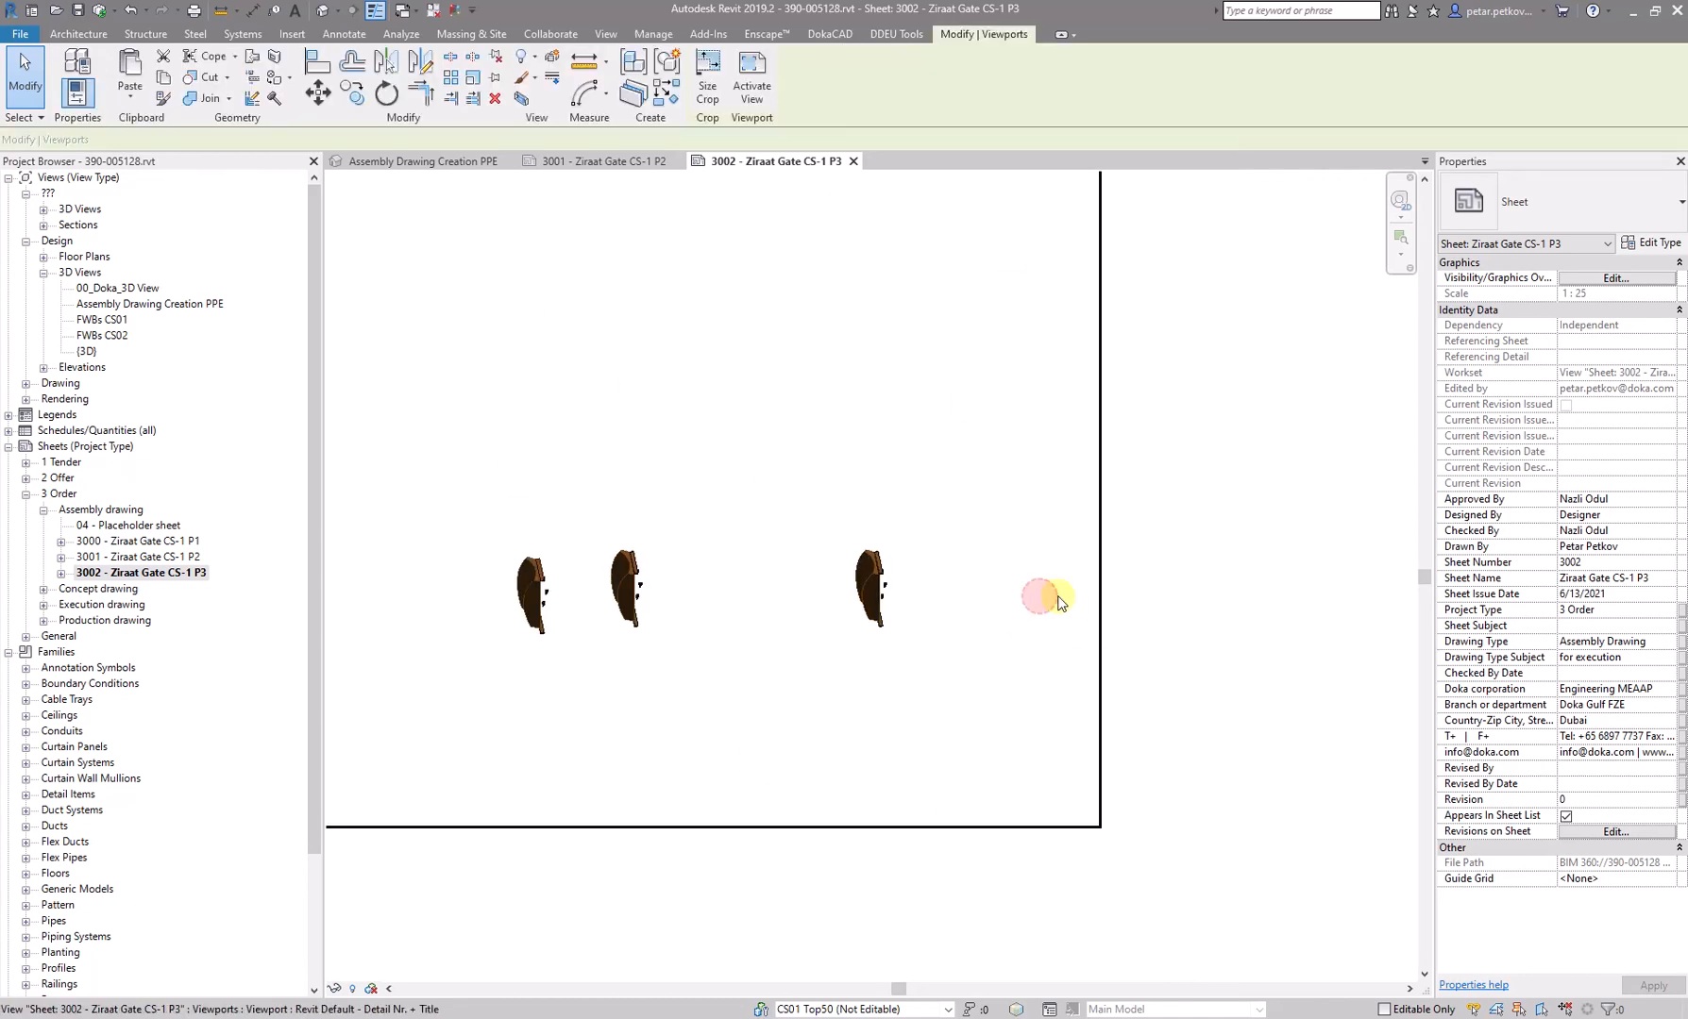
pyautogui.scroll(-2, 1191, 613)
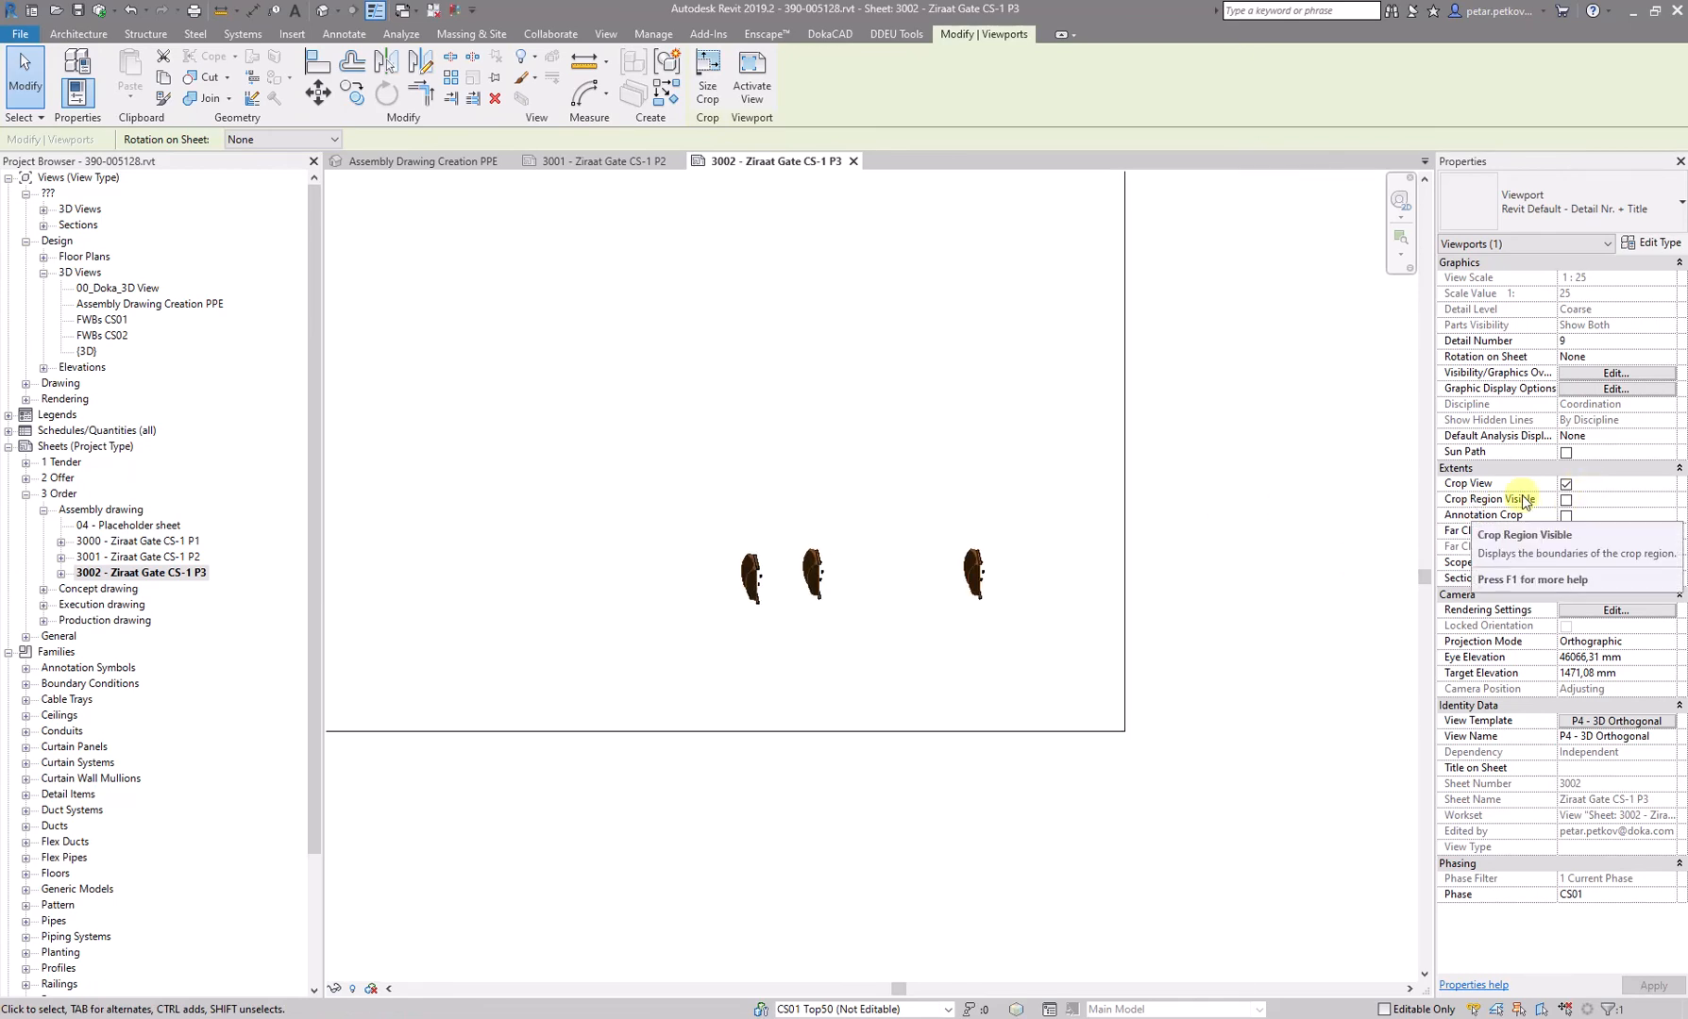
pyautogui.click(1566, 499)
pyautogui.click(1652, 985)
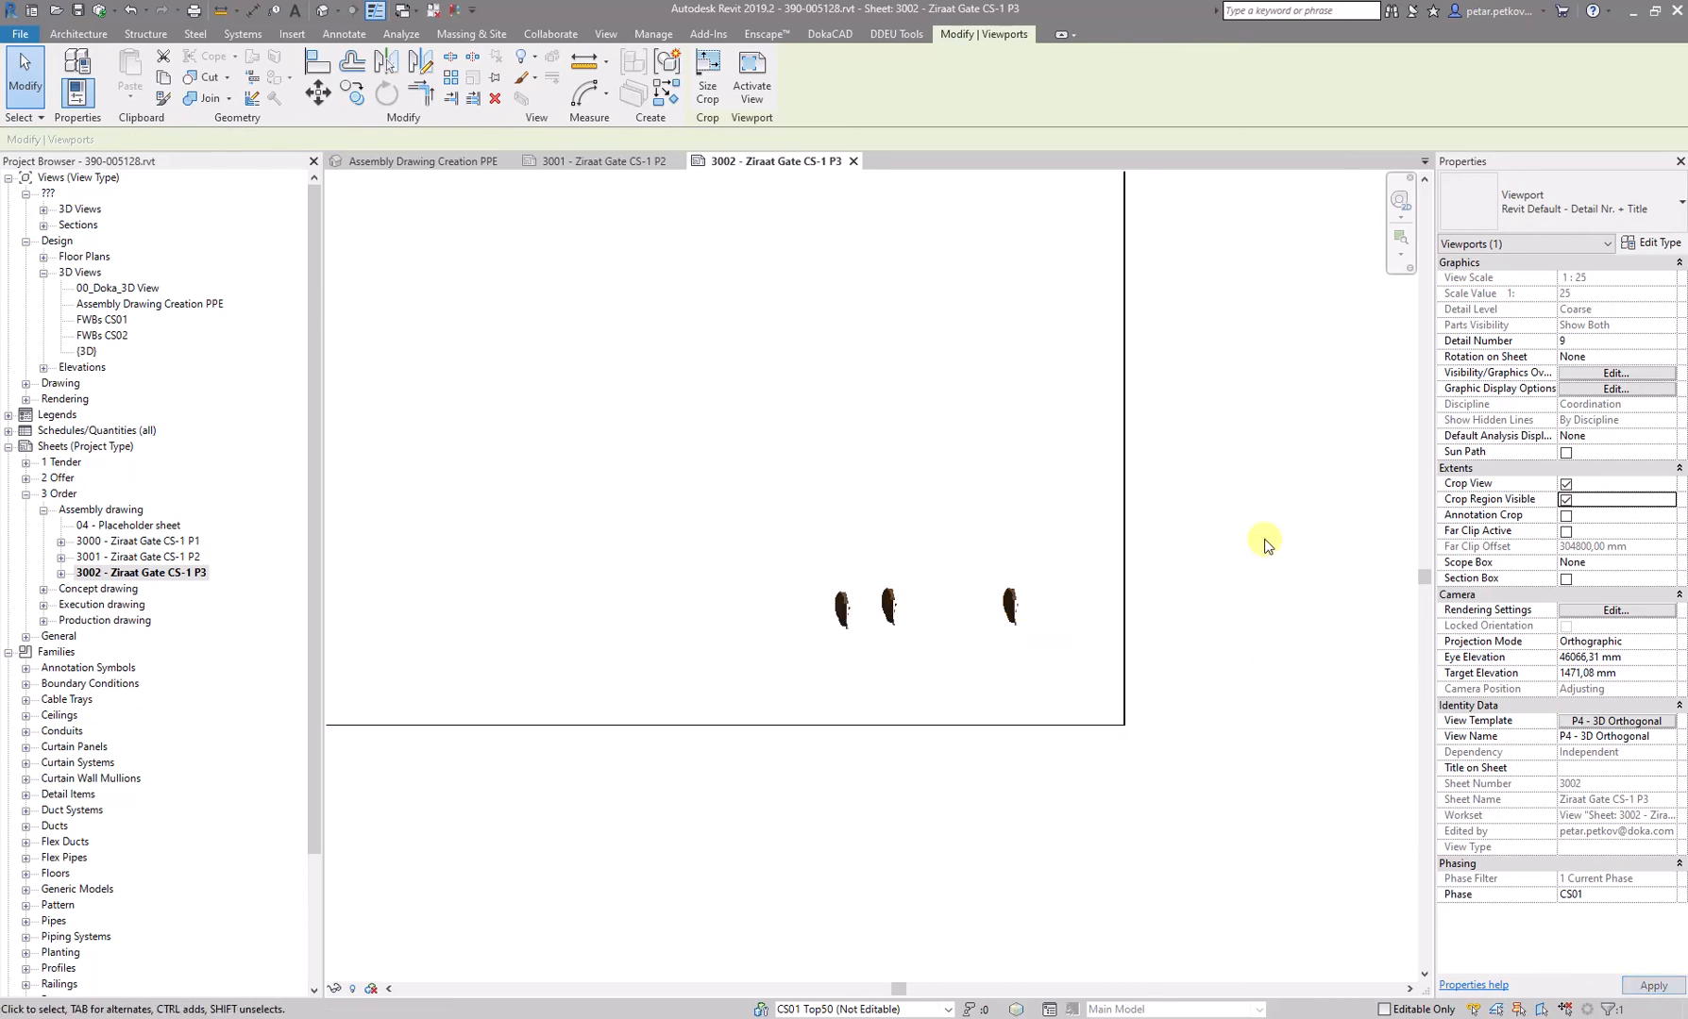
pyautogui.click(1206, 475)
# - Activate the P4 - 3D Orthogonal view and shrink its crop region tightly around the rightmost panel model
pyautogui.scroll(-2, 1239, 416)
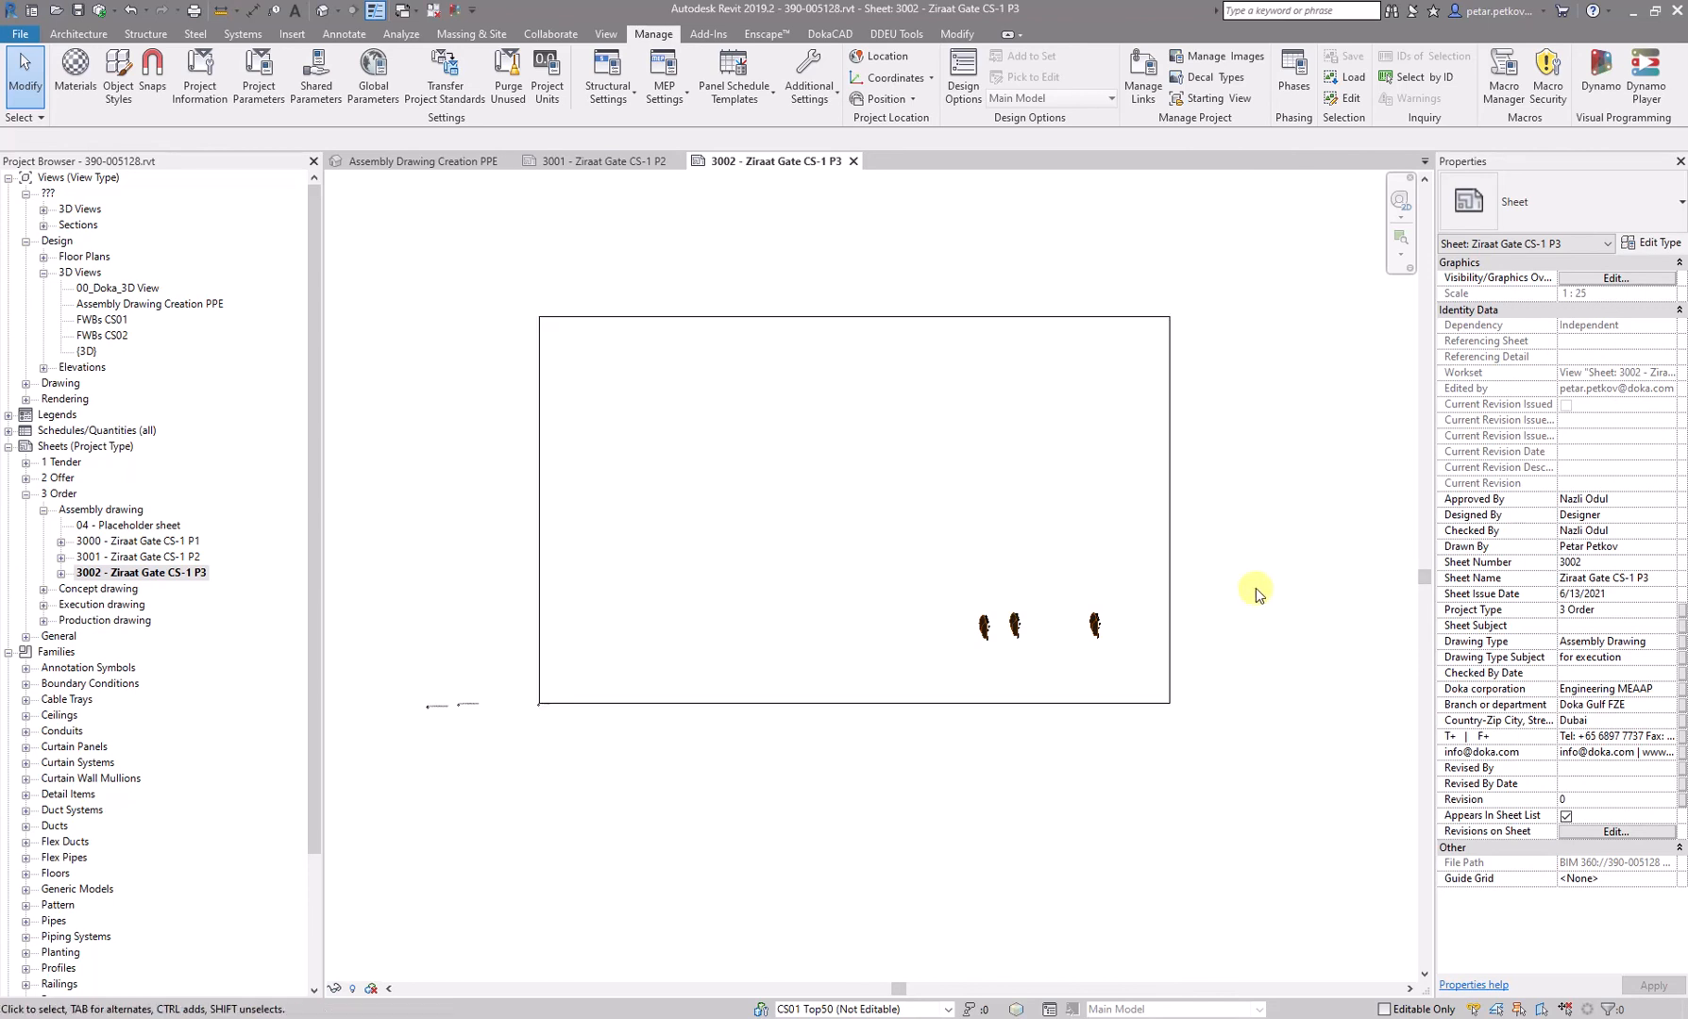
pyautogui.doubleClick(1160, 564)
pyautogui.click(1168, 520)
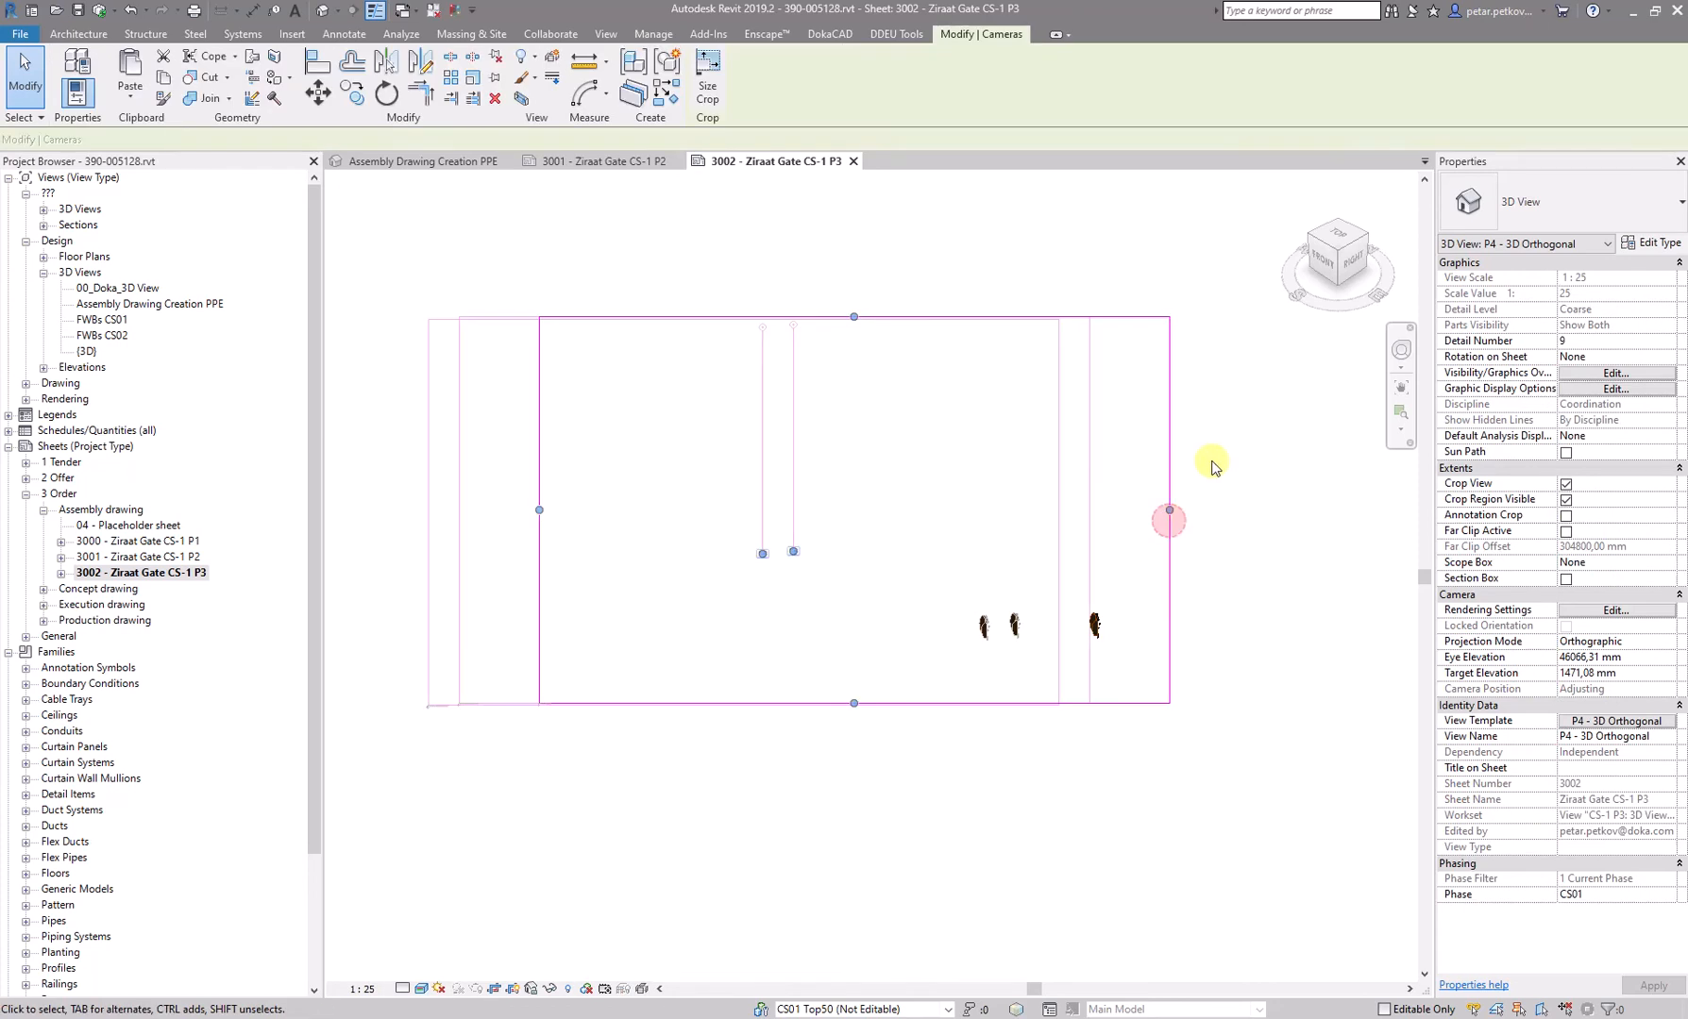
pyautogui.scroll(2, 1169, 515)
pyautogui.moveTo(1172, 507); pyautogui.dragTo(1085, 507)
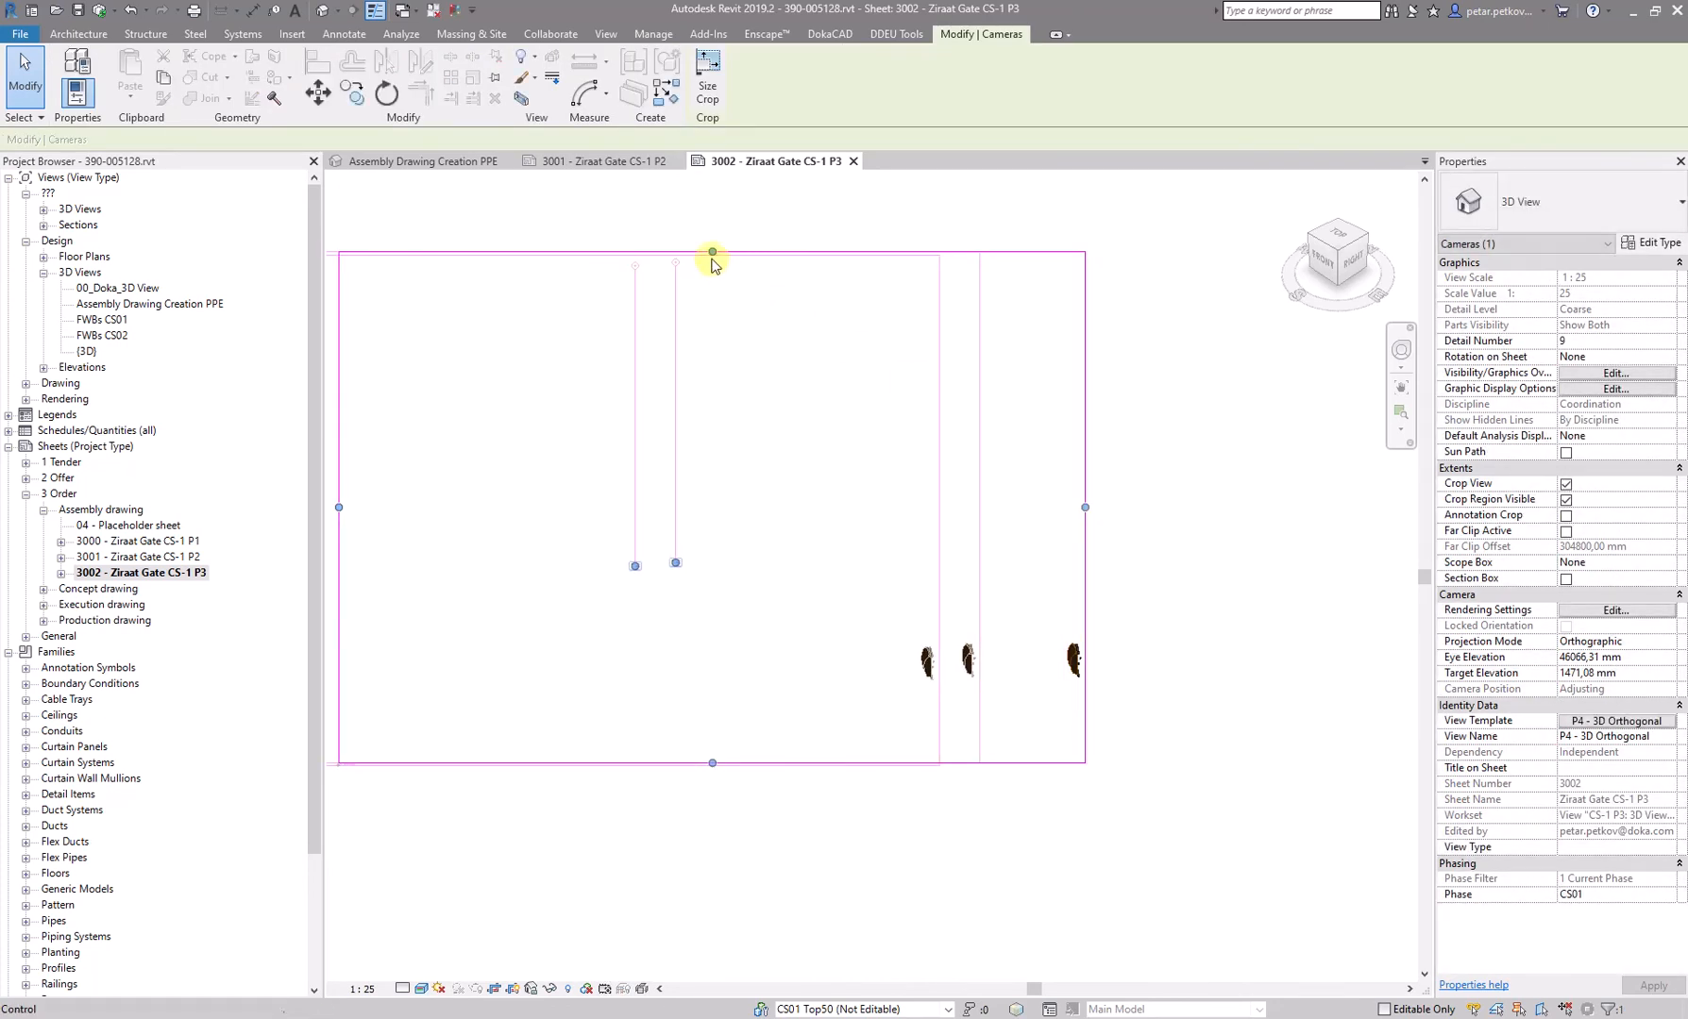
pyautogui.moveTo(712, 252); pyautogui.dragTo(756, 643)
pyautogui.moveTo(338, 698); pyautogui.dragTo(668, 706, button='middle')
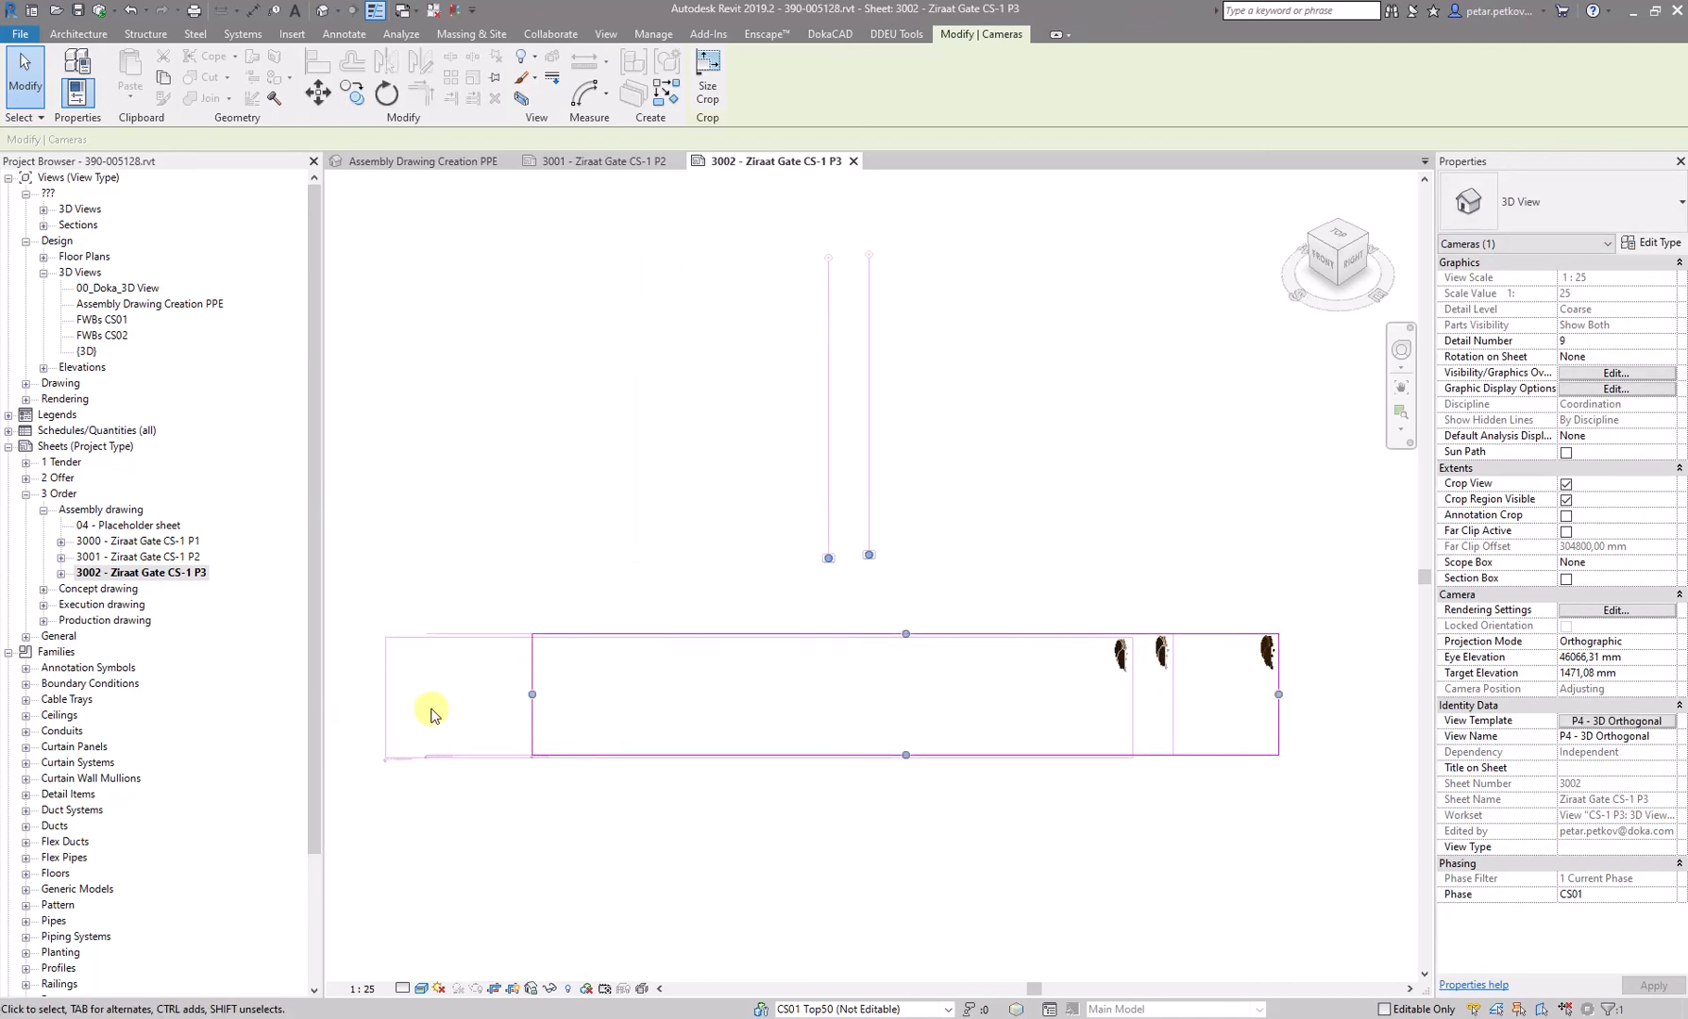
pyautogui.moveTo(532, 698); pyautogui.dragTo(1256, 701)
pyautogui.scroll(3, 1265, 732)
pyautogui.moveTo(1256, 767); pyautogui.dragTo(1166, 567)
pyautogui.click(1165, 564)
pyautogui.scroll(3, 987, 512)
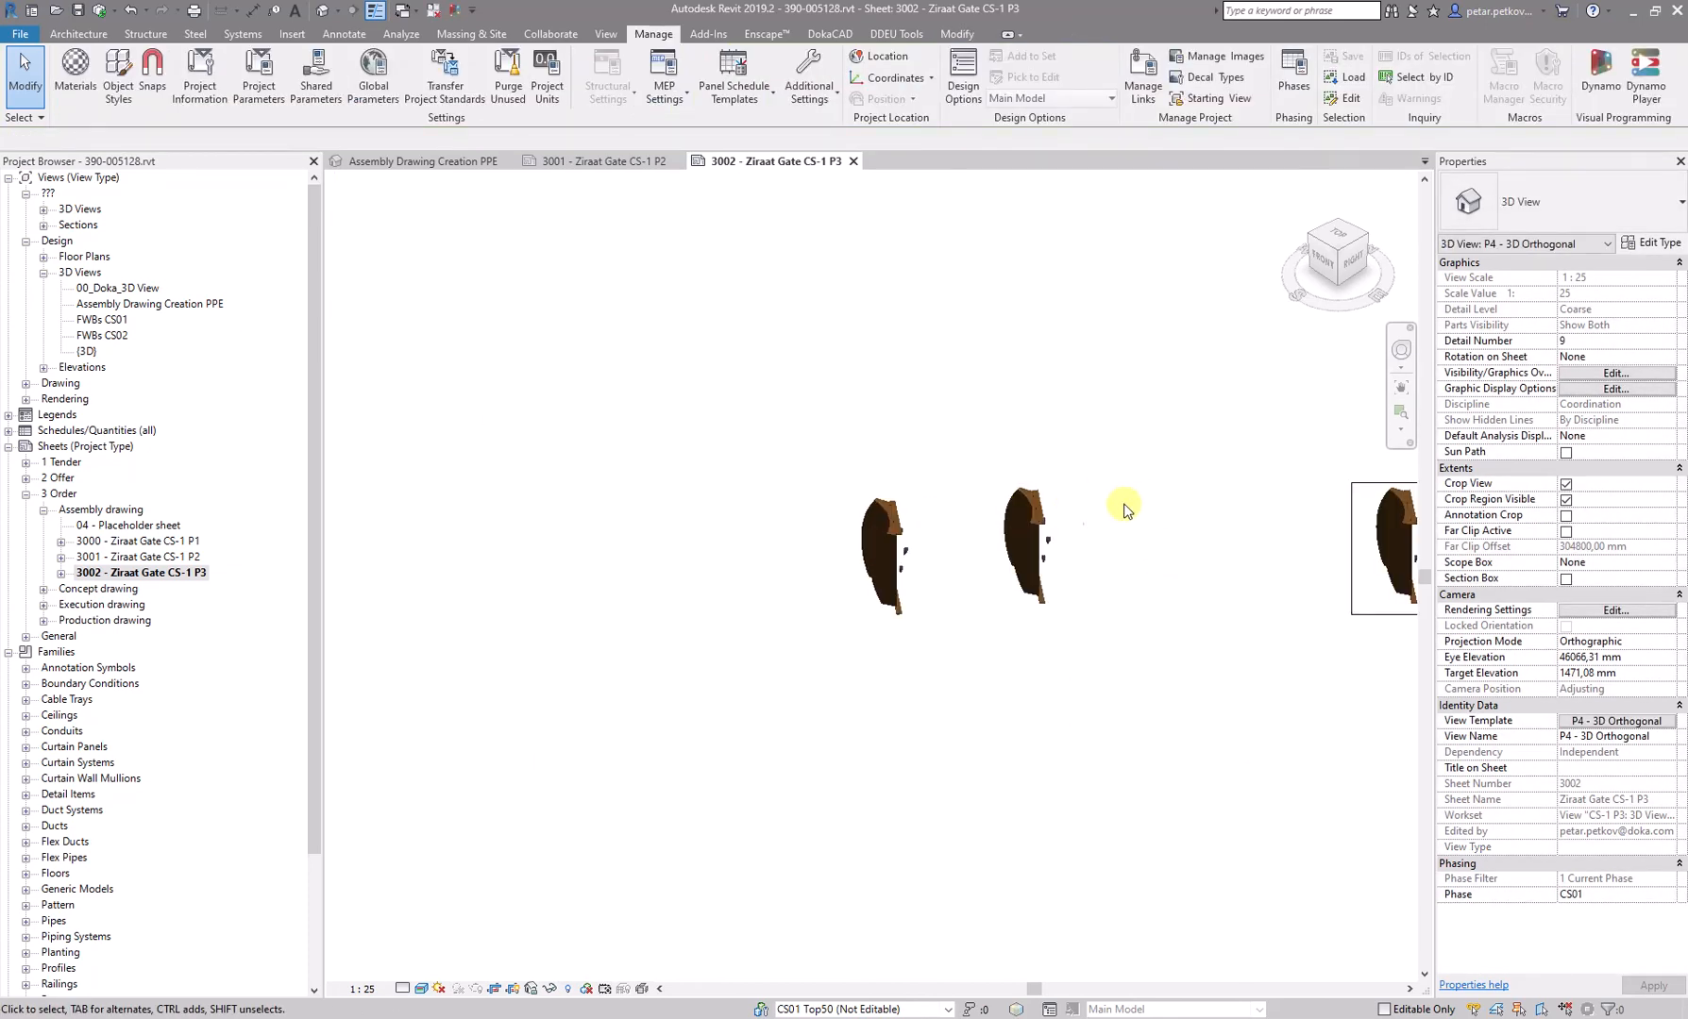
# - Deactivate the cropped P4 - 3D Orthogonal view and return to the sheet
pyautogui.scroll(-4, 1135, 510)
pyautogui.click(1271, 516)
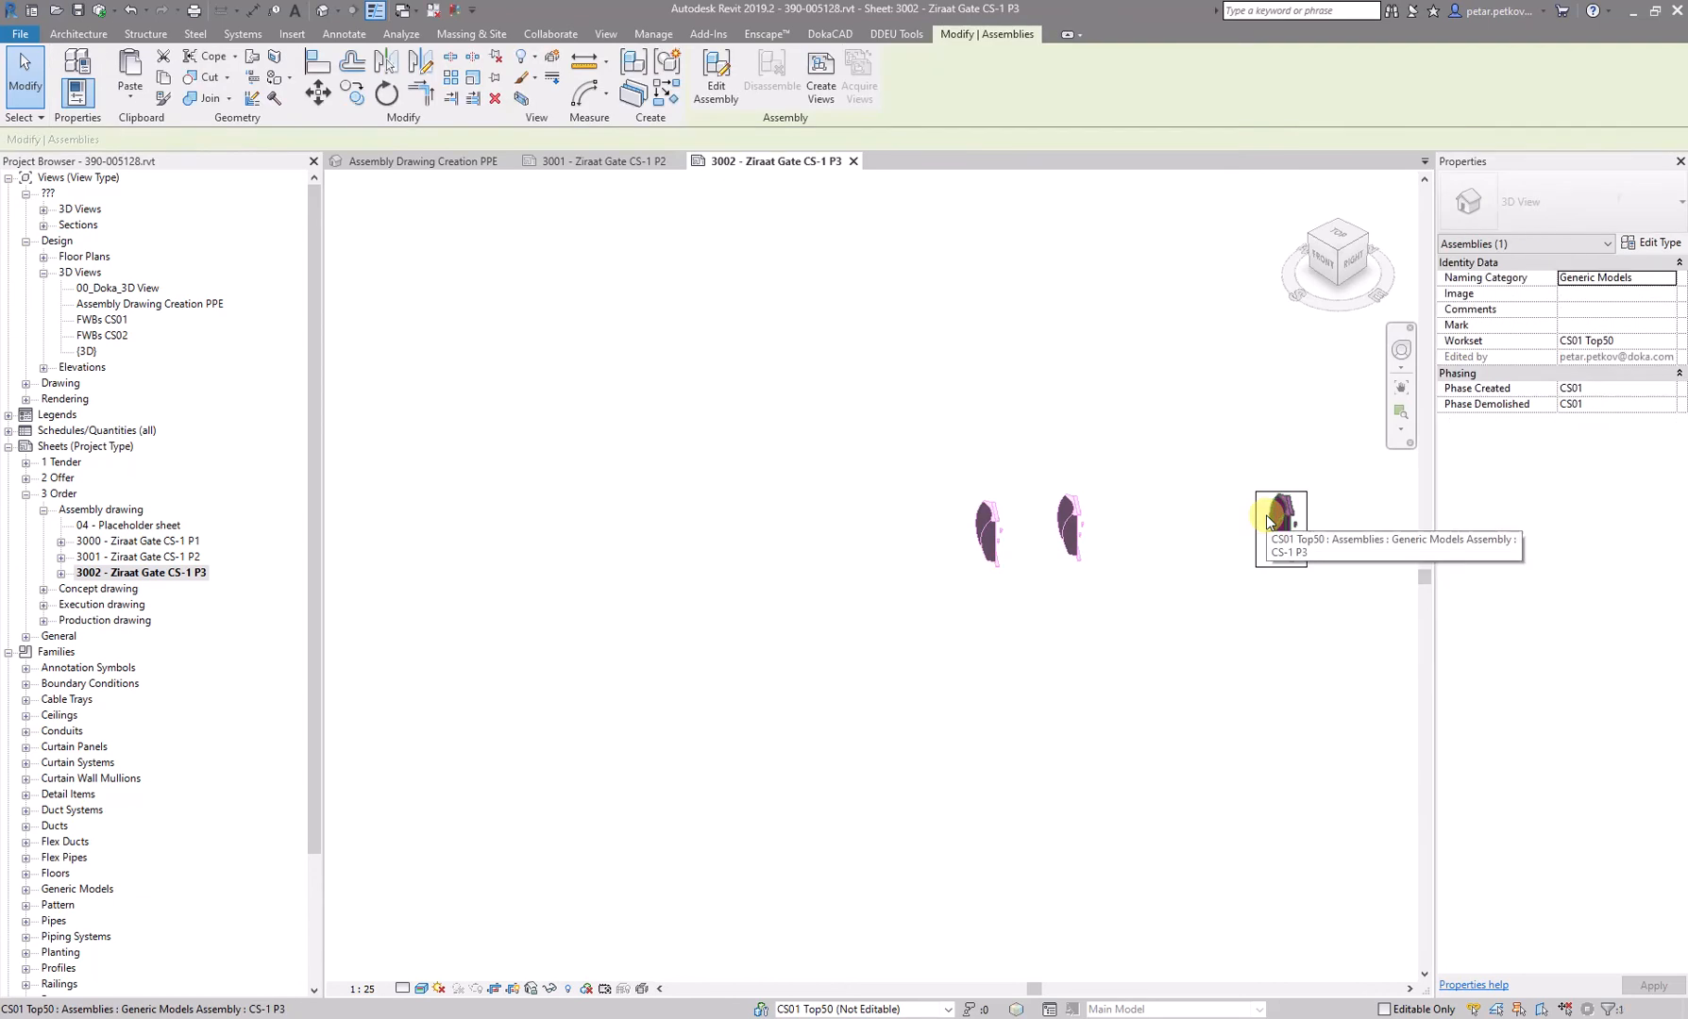
pyautogui.click(1099, 524)
pyautogui.scroll(-2, 1099, 526)
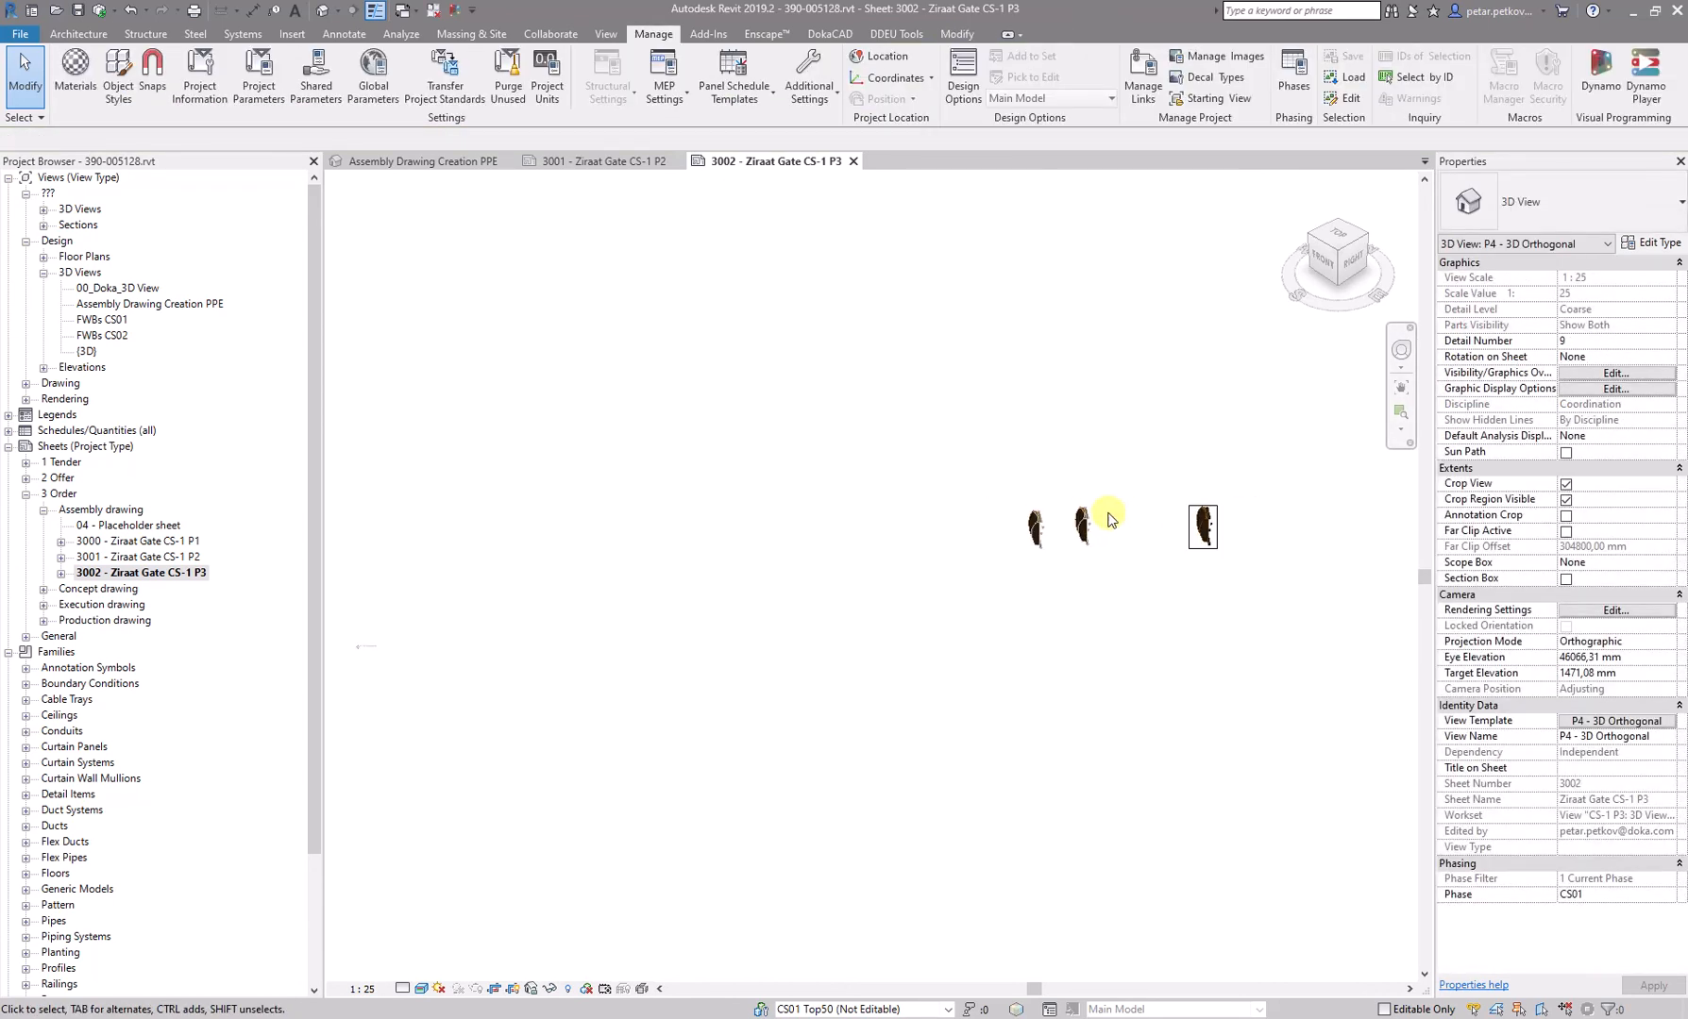
pyautogui.click(1111, 546)
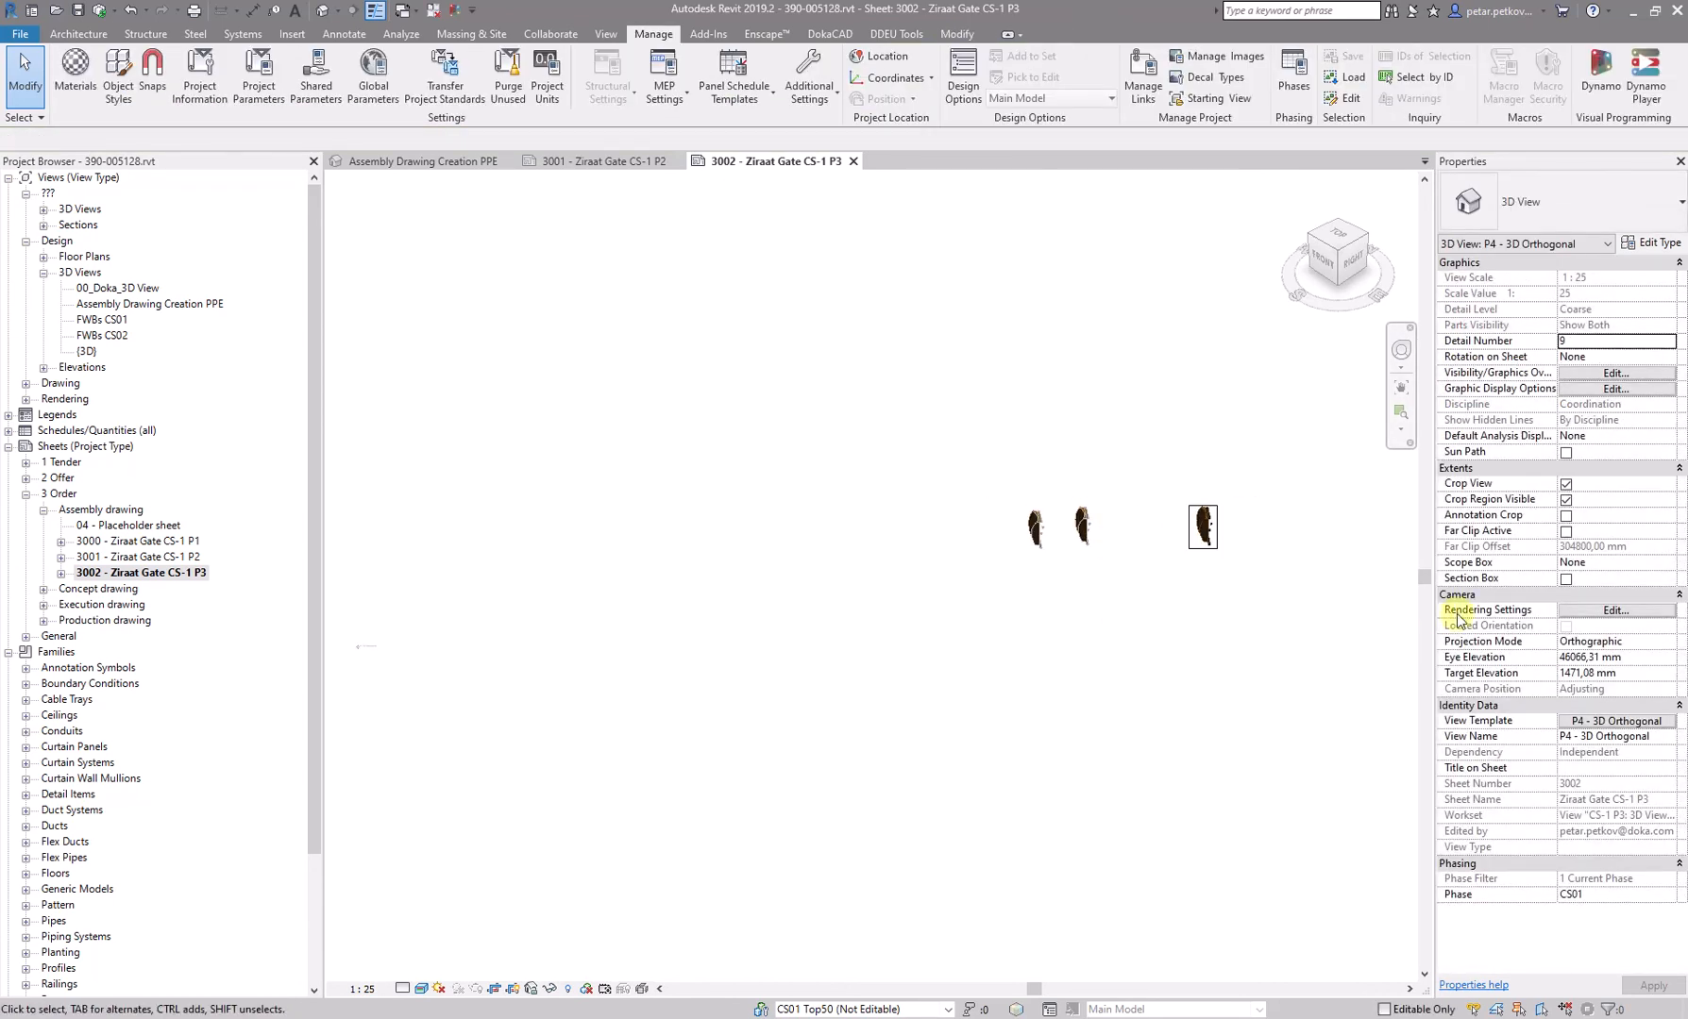
pyautogui.scroll(-2, 1090, 570)
pyautogui.doubleClick(1324, 664)
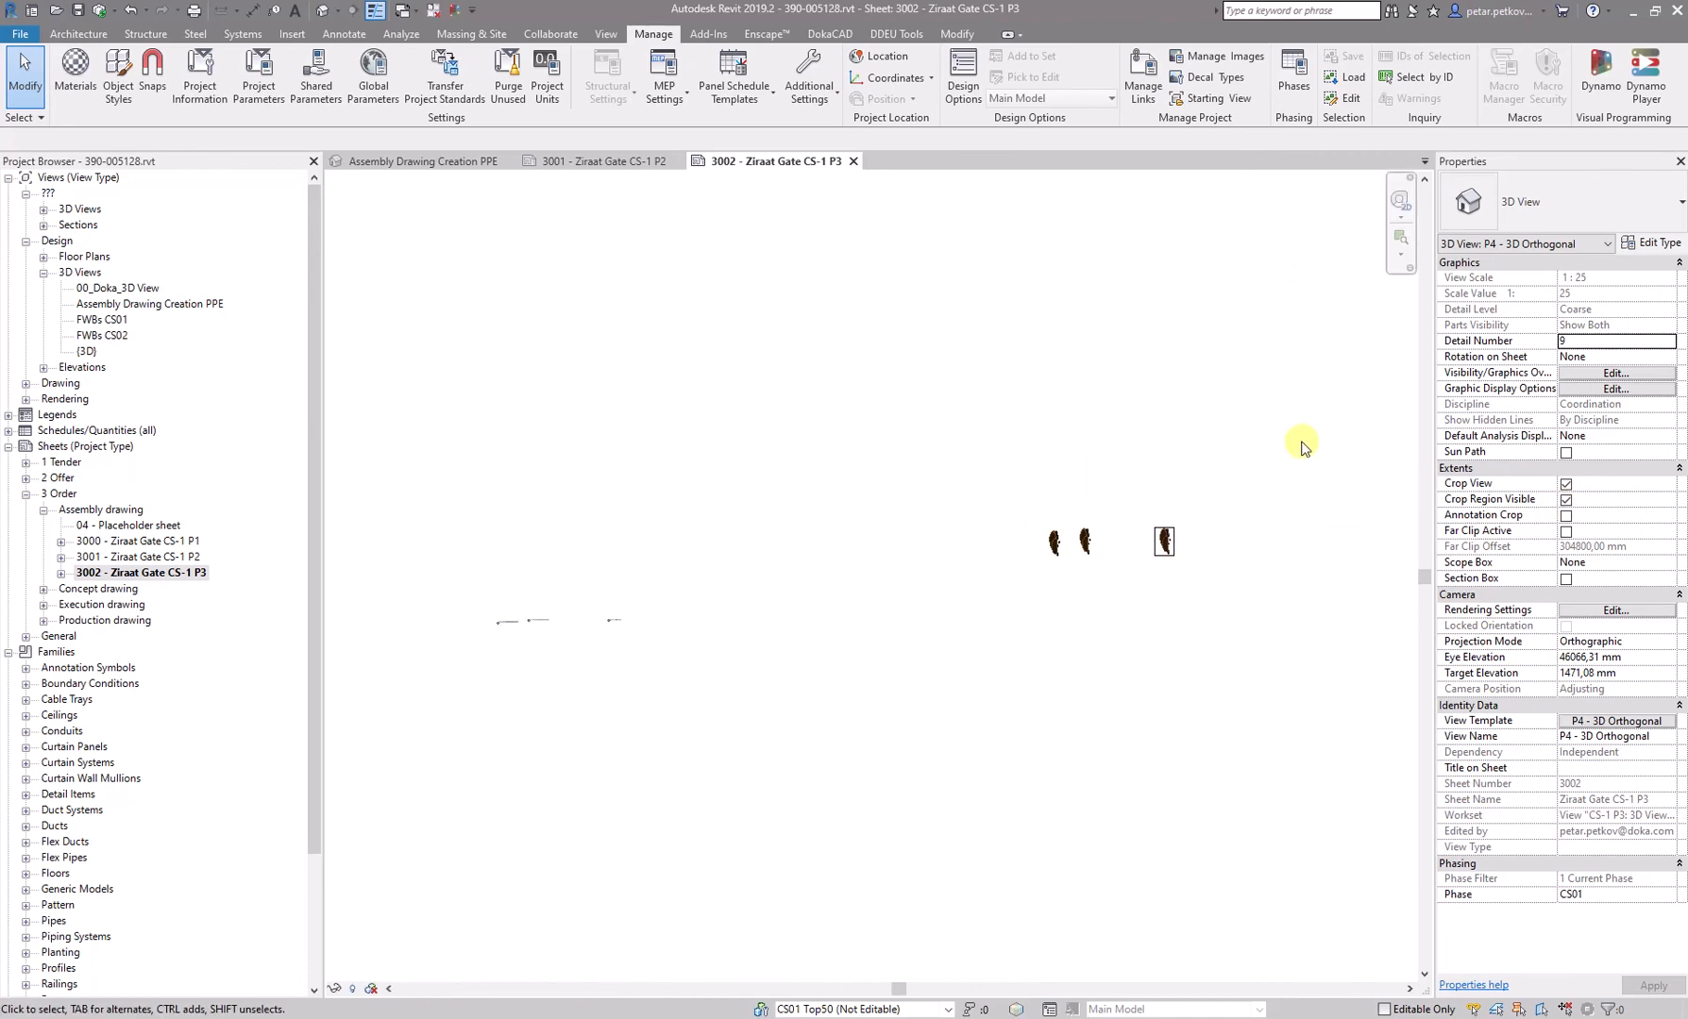
# - Show the crop region of the P3 3D Forming Wood viewport with detail number 8 and activate its view
pyautogui.click(1106, 514)
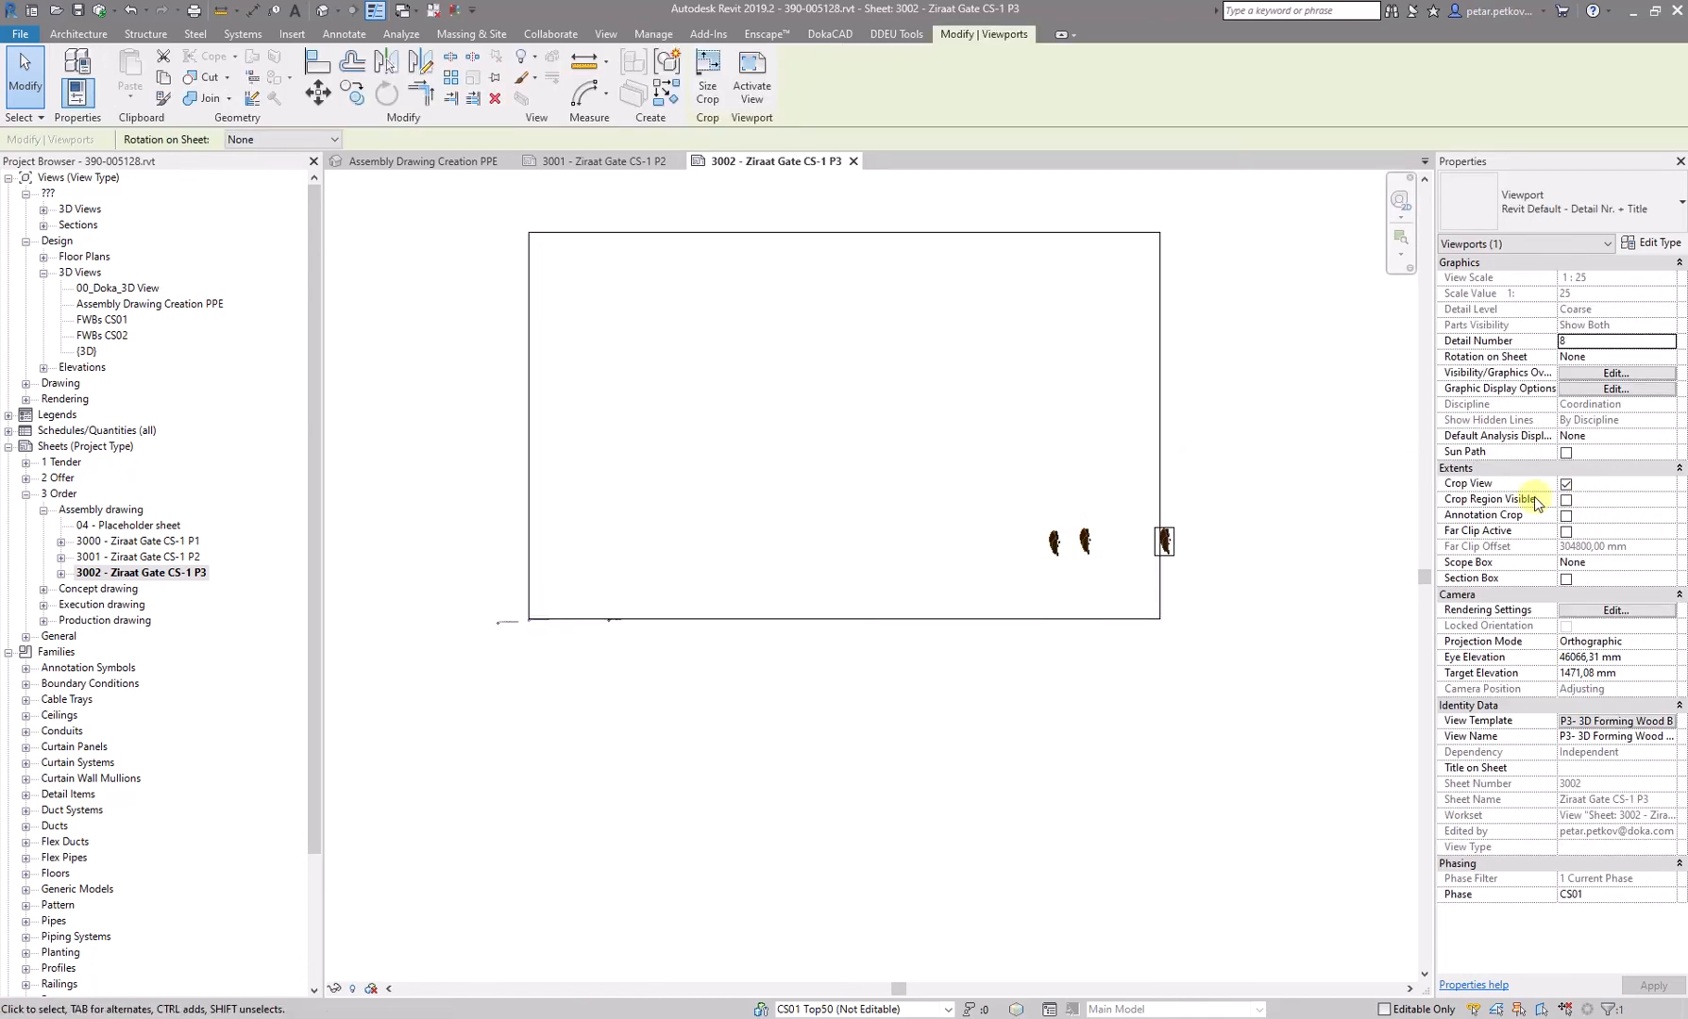
pyautogui.click(1566, 500)
pyautogui.click(1132, 421)
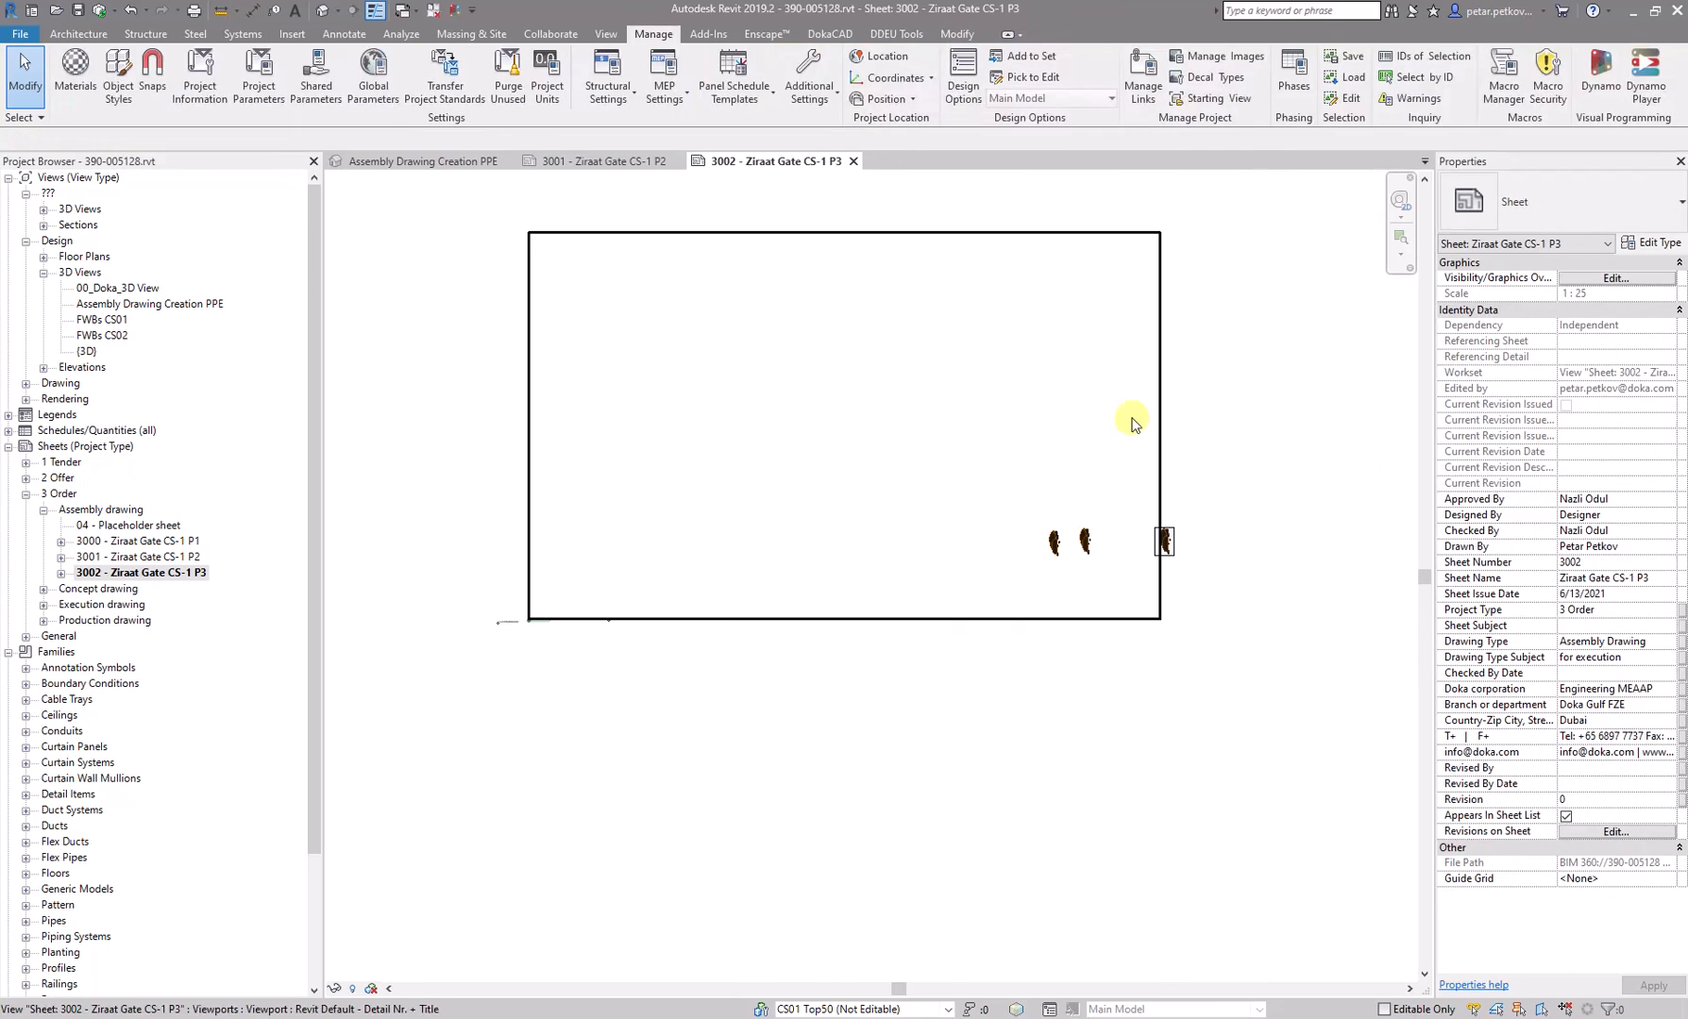
pyautogui.doubleClick(1132, 421)
pyautogui.click(1161, 425)
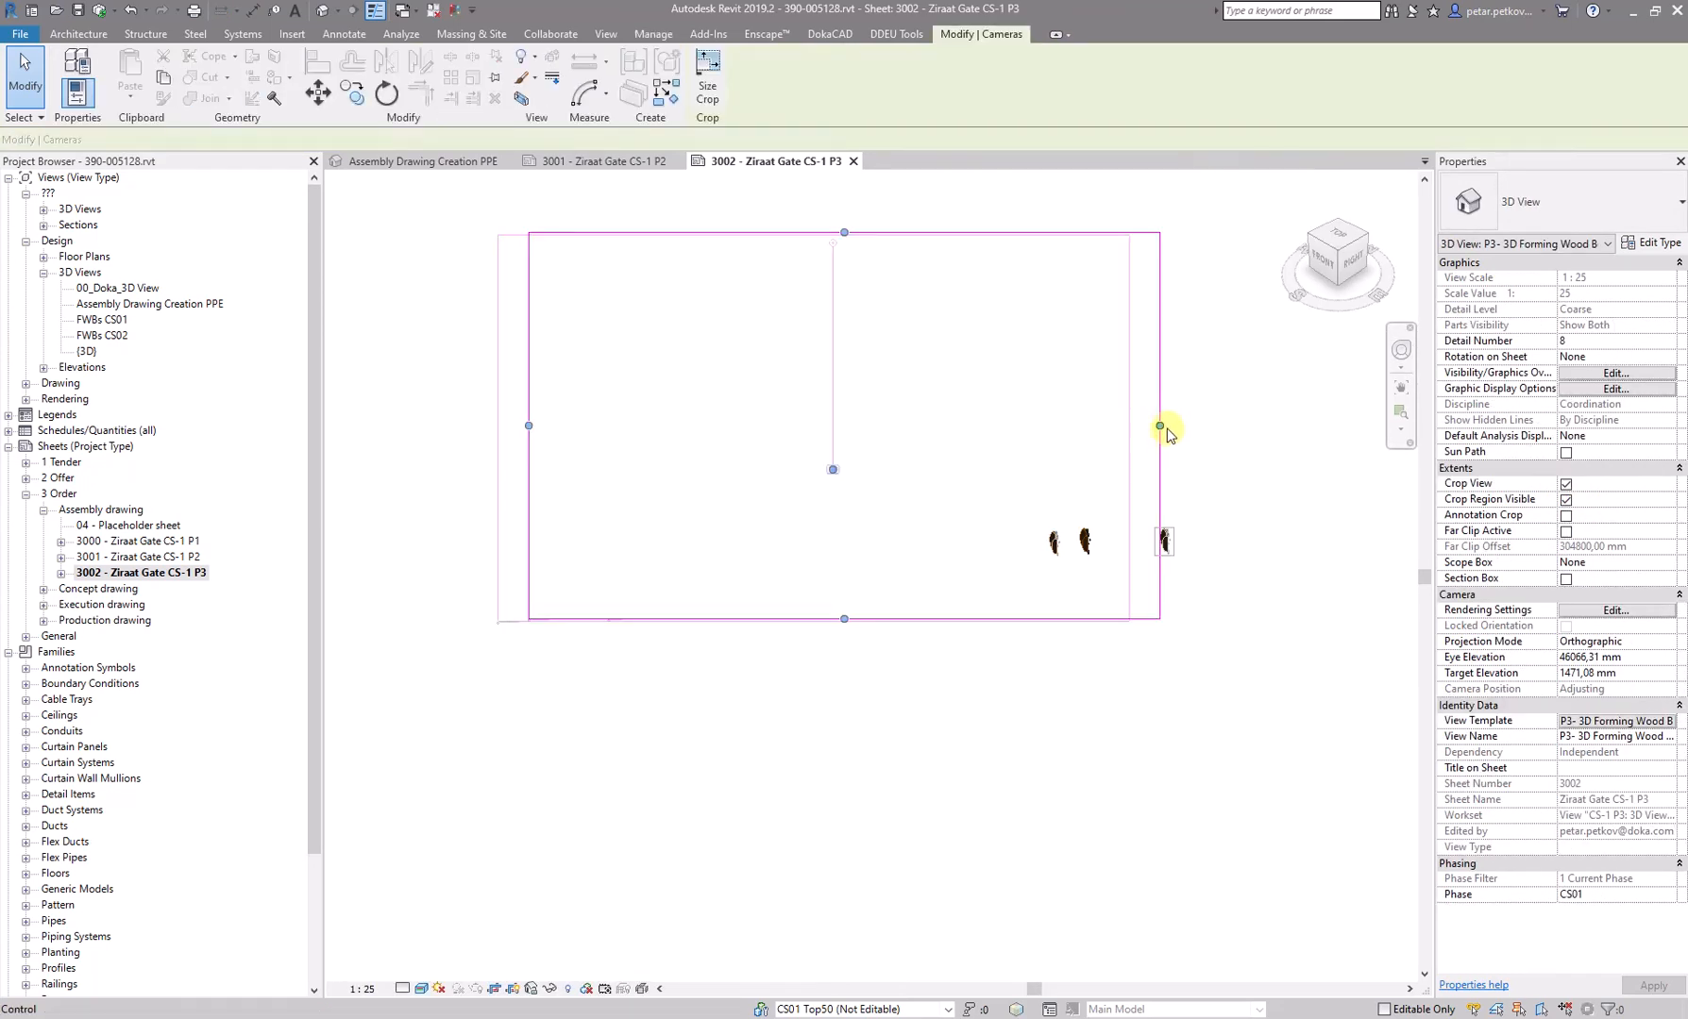
# - Shrink the crop region of the detail 8 view tightly around its panel model and deactivate the view
pyautogui.moveTo(1150, 429); pyautogui.dragTo(1086, 392)
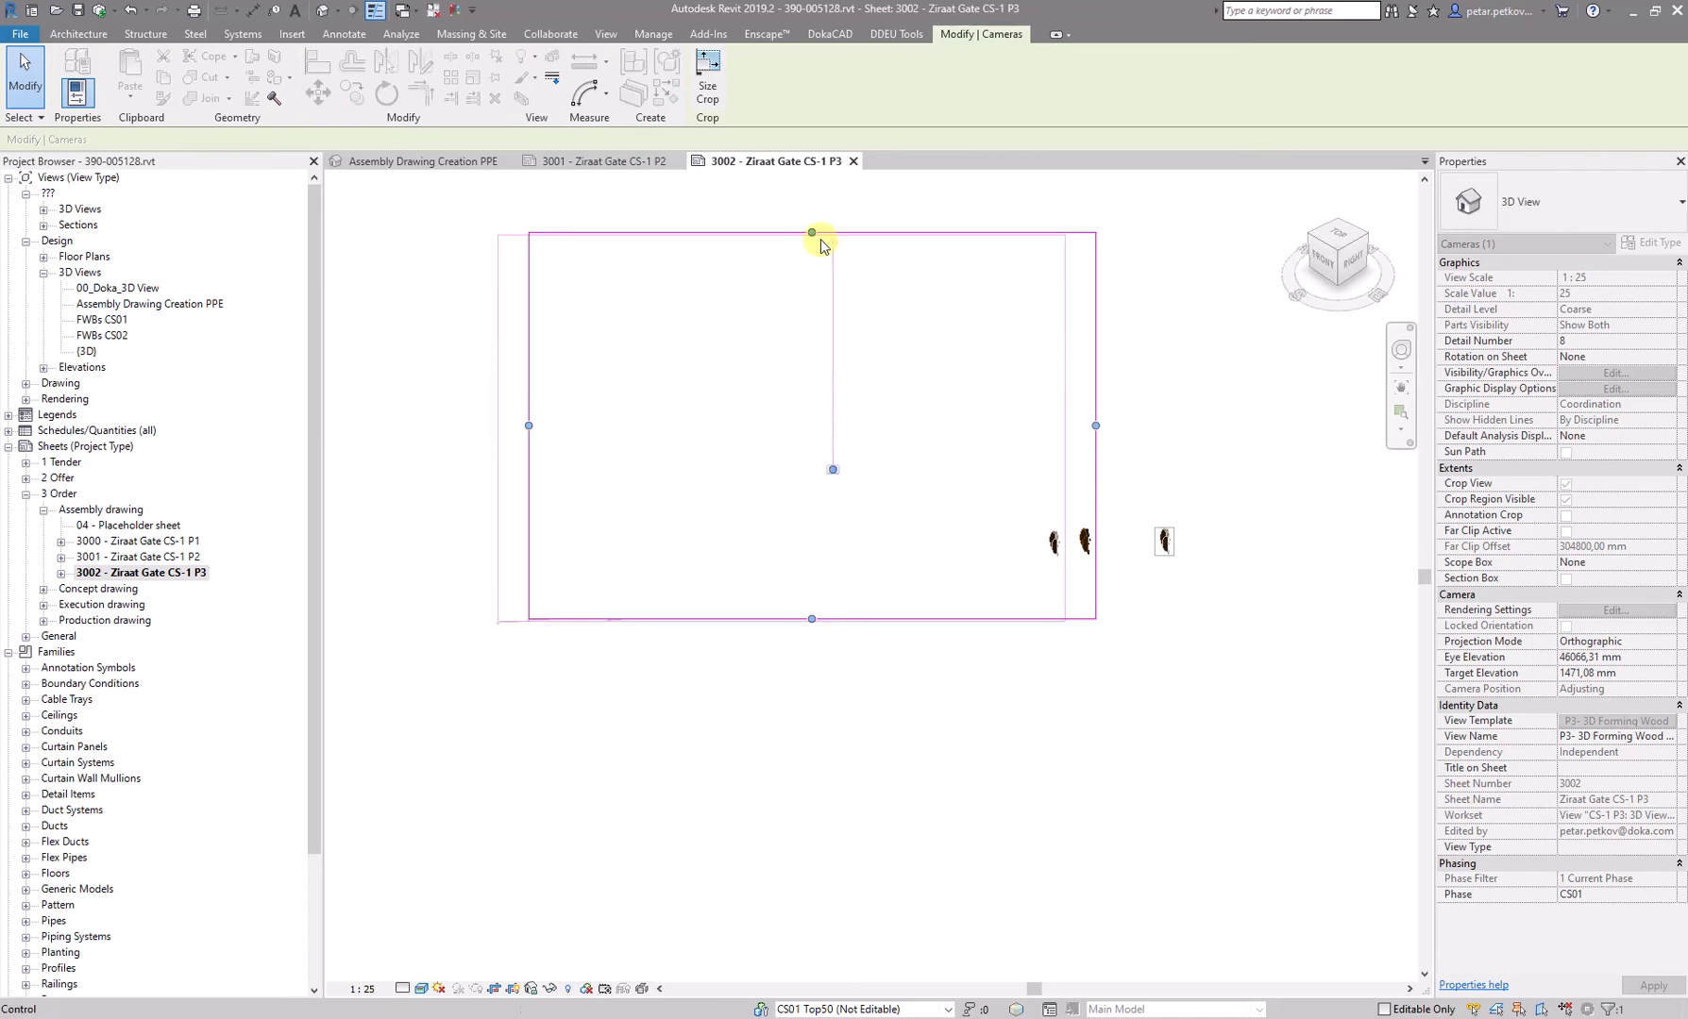
pyautogui.moveTo(811, 235); pyautogui.dragTo(866, 523)
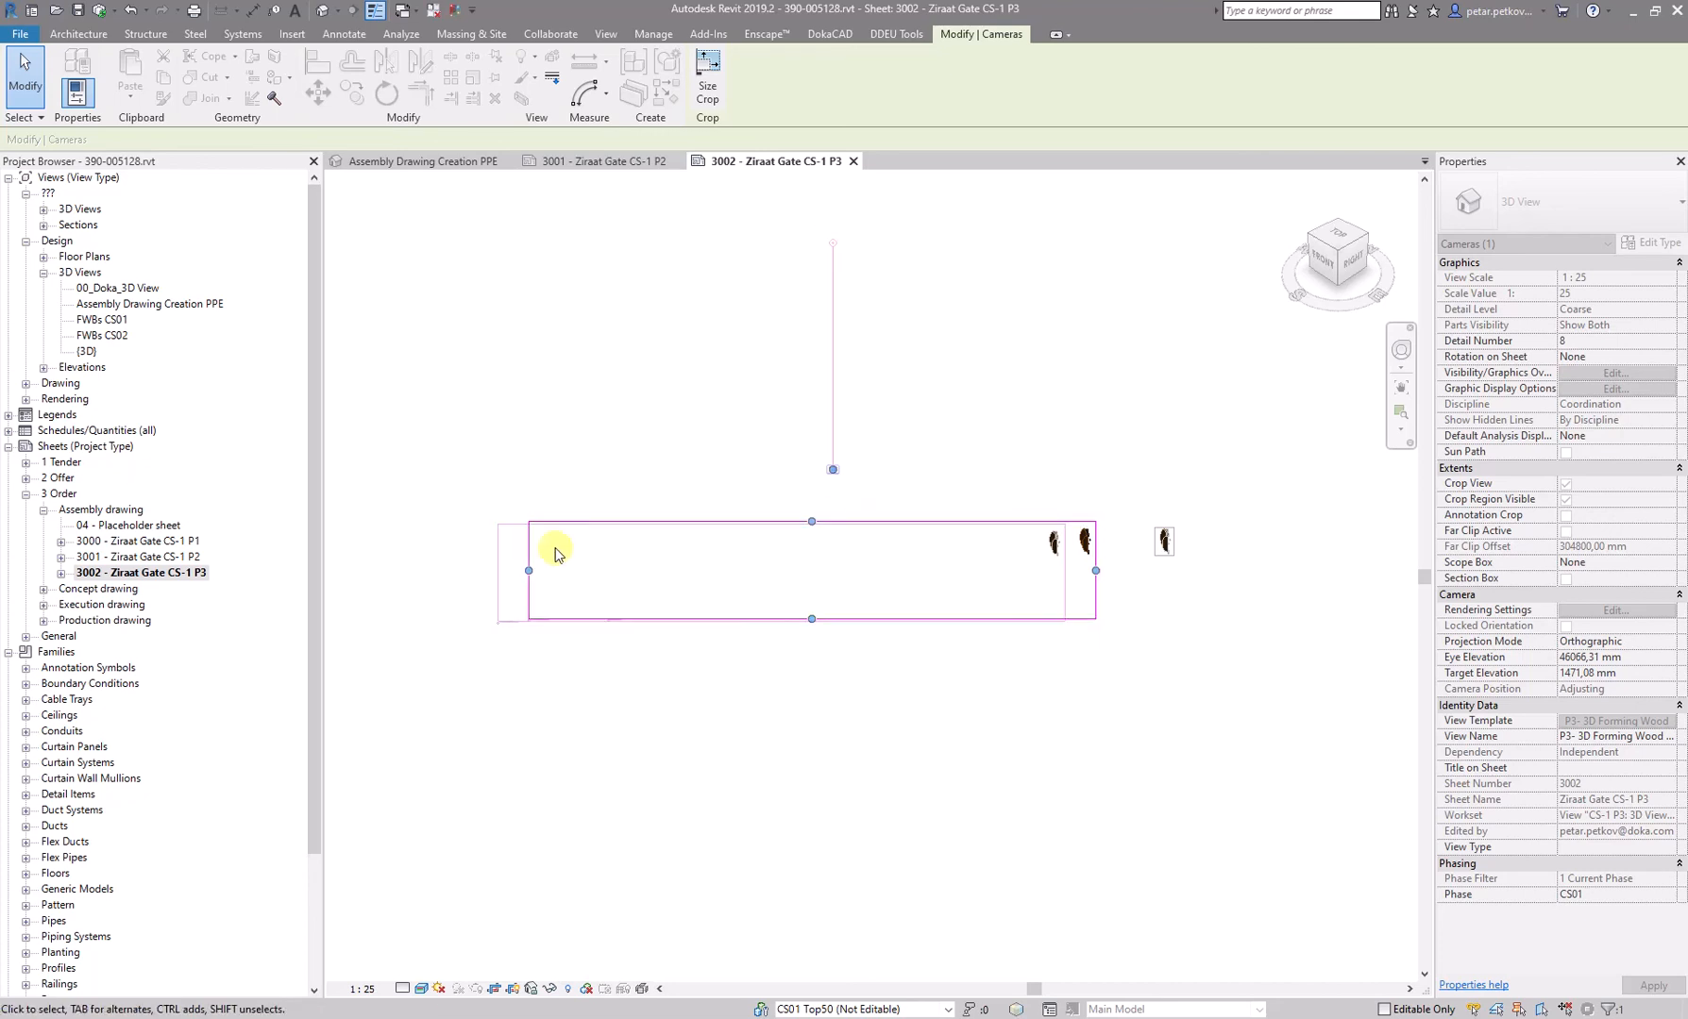
pyautogui.moveTo(529, 569); pyautogui.dragTo(1070, 581)
pyautogui.scroll(2, 1067, 580)
pyautogui.moveTo(1095, 648); pyautogui.dragTo(1097, 548)
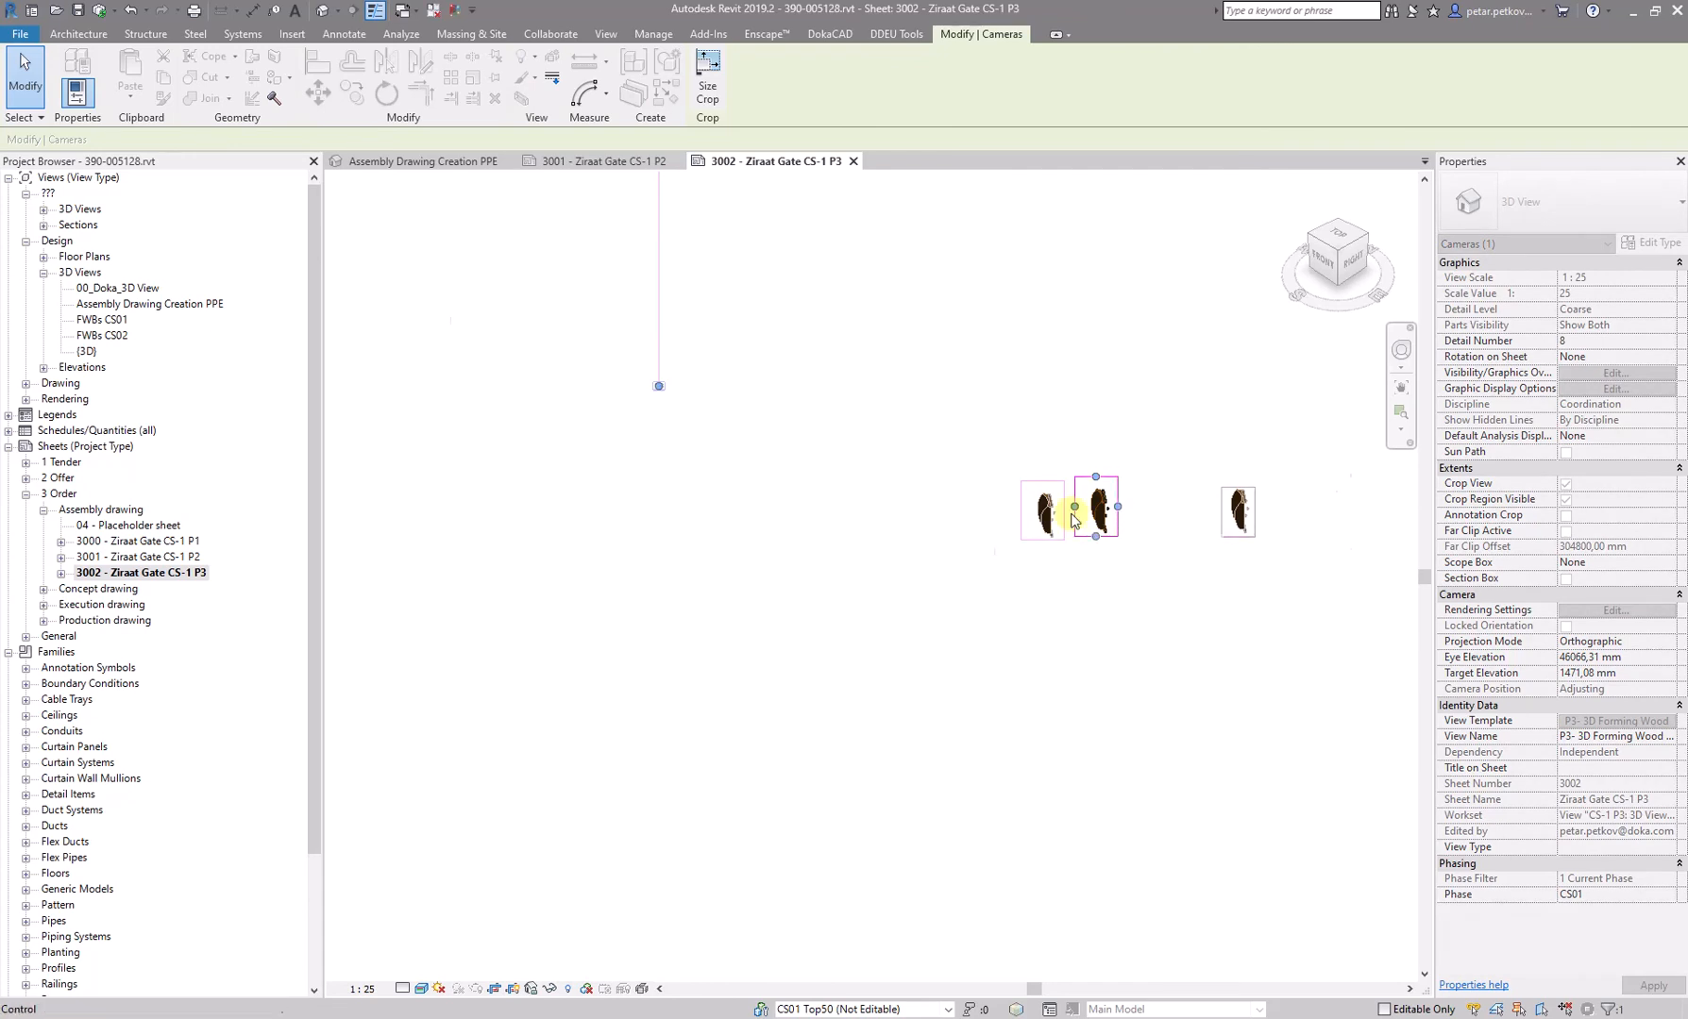
pyautogui.scroll(1, 1076, 519)
pyautogui.doubleClick(1208, 359)
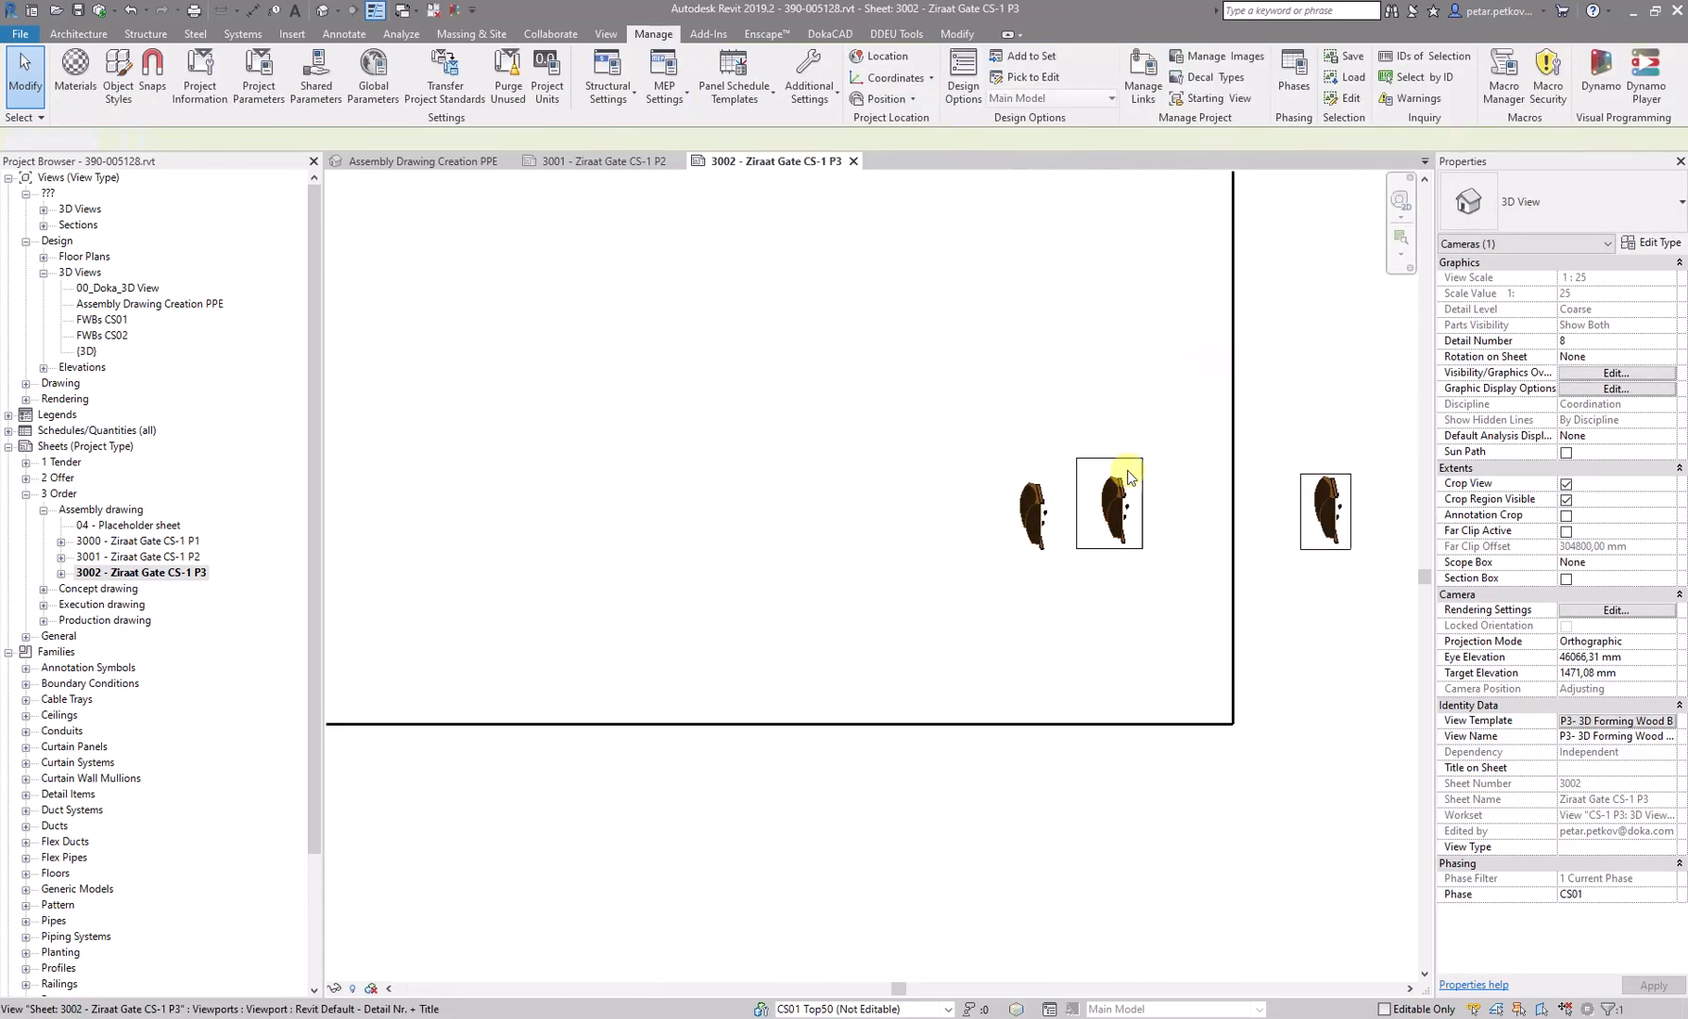
# - Show the crop region of the P3 3D Forming Wood viewport with detail number 7 and activate its view
pyautogui.scroll(-2, 1127, 457)
pyautogui.click(1111, 352)
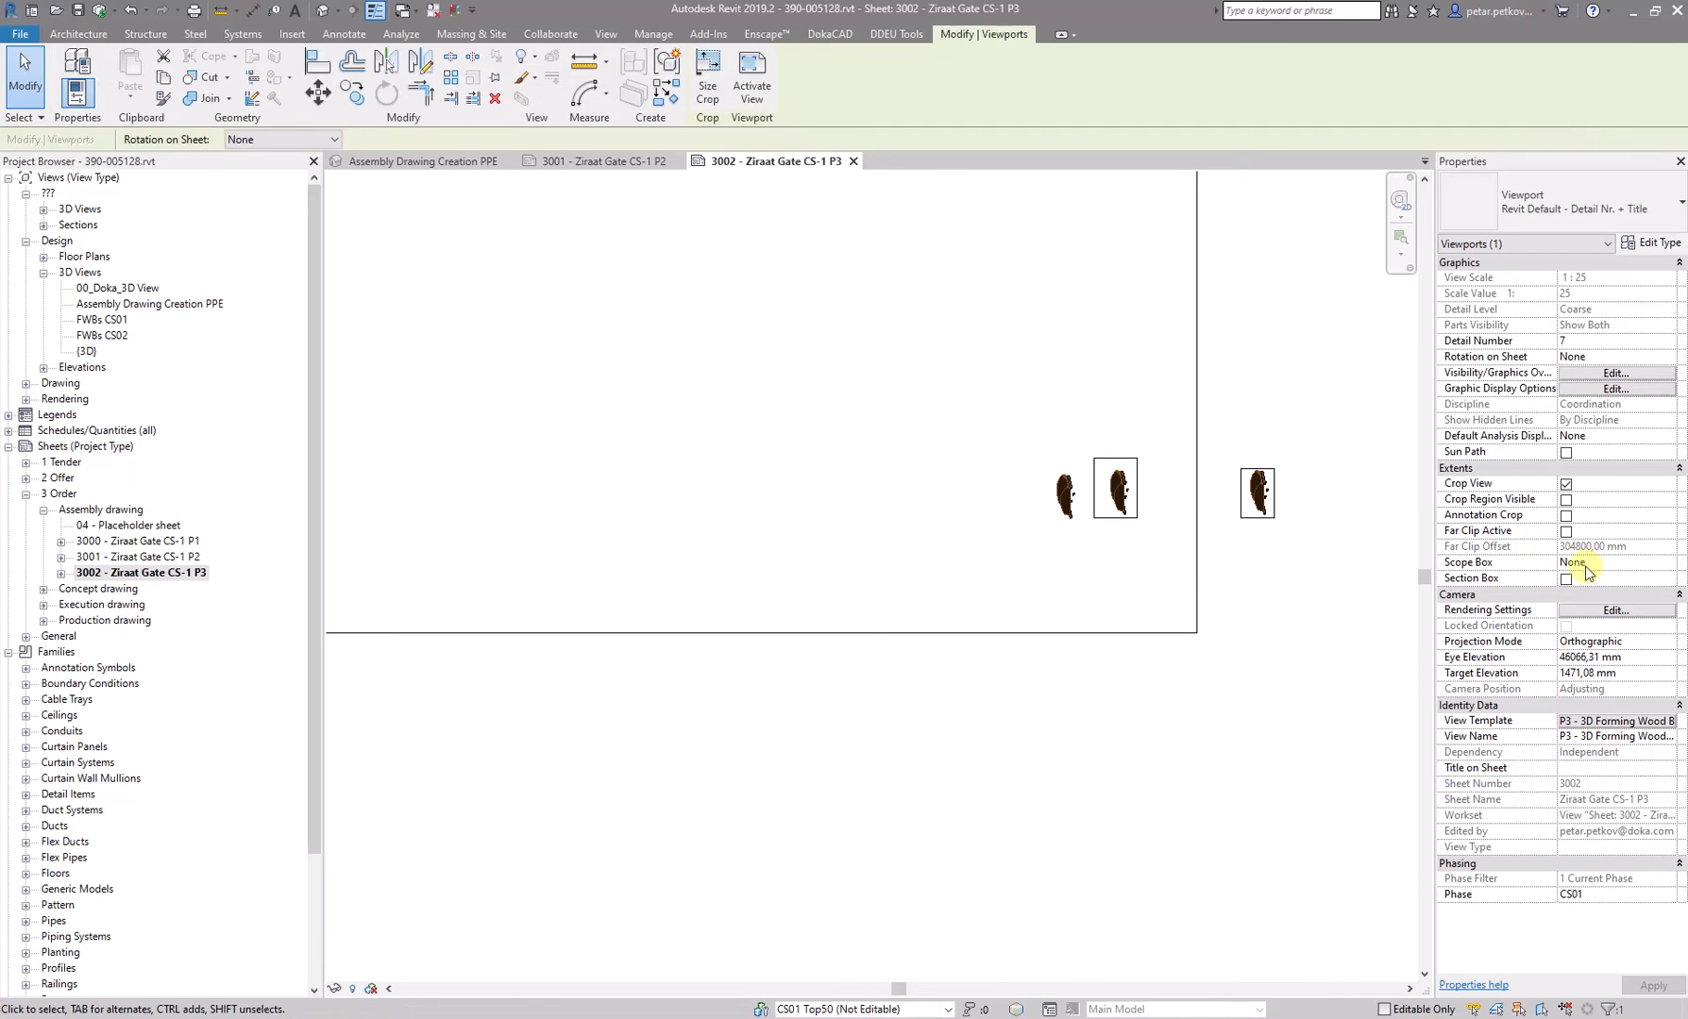
pyautogui.click(1566, 499)
pyautogui.click(1642, 987)
pyautogui.doubleClick(1175, 366)
pyautogui.moveTo(1161, 359); pyautogui.dragTo(1227, 664, button='middle')
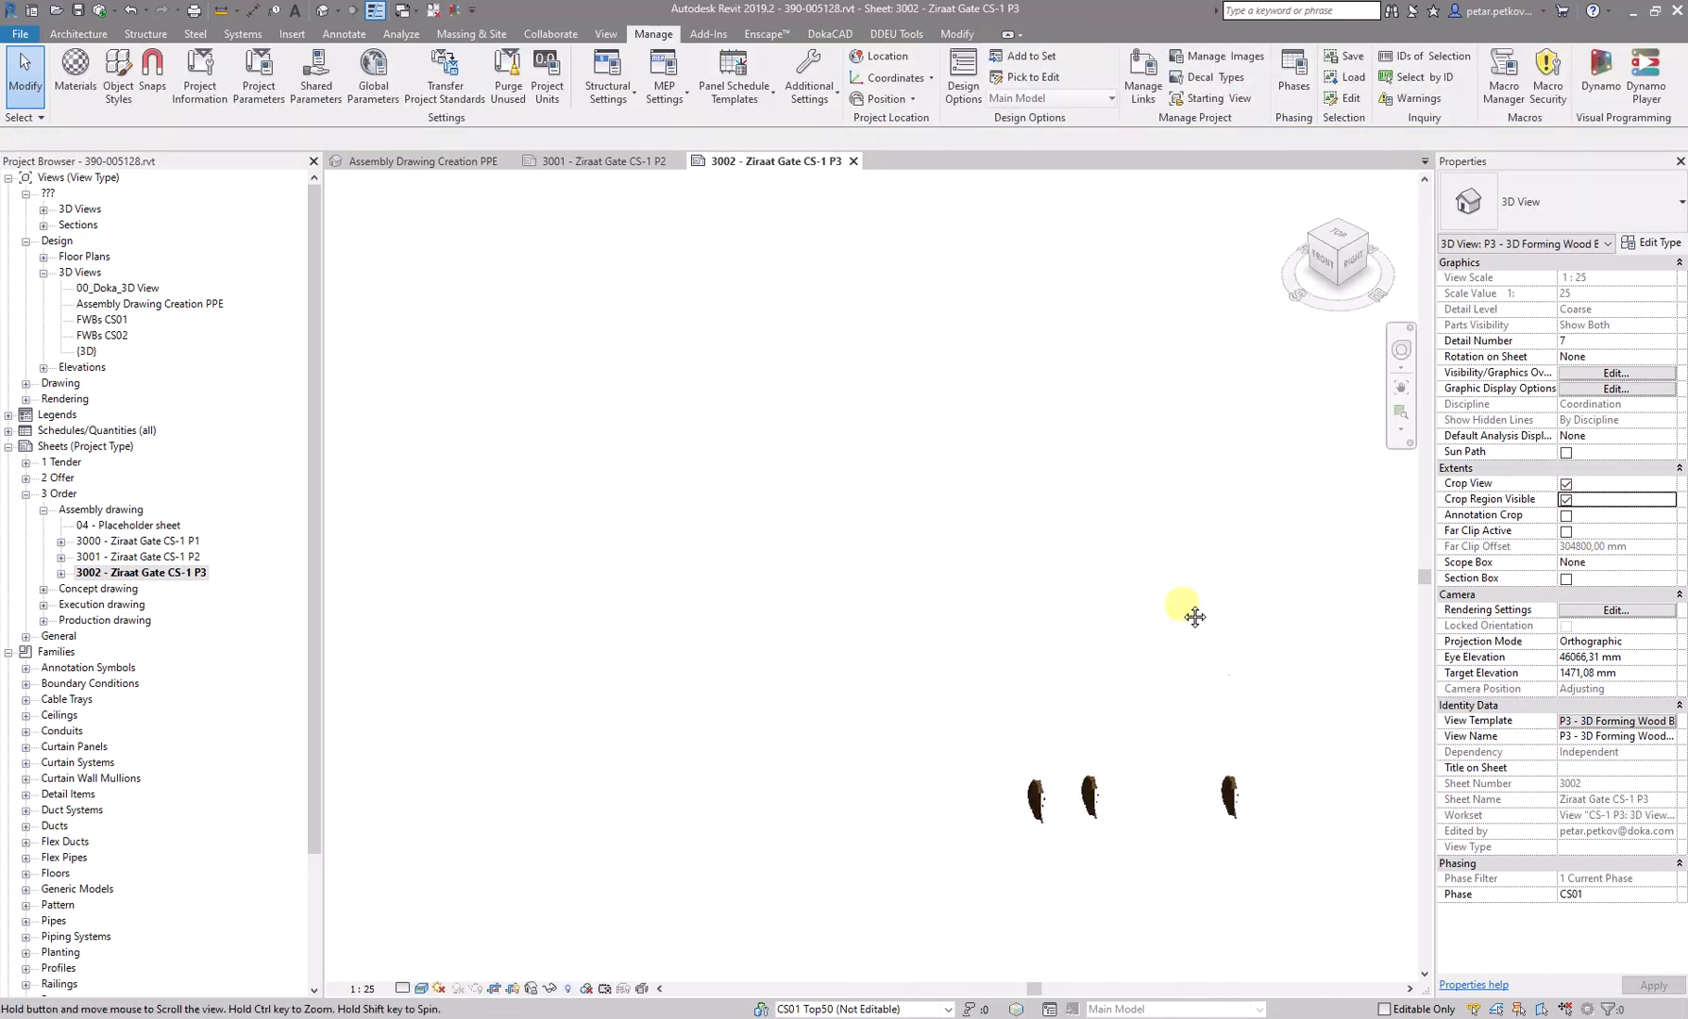
# - Shrink the crop region of the detail 7 view on all sides to fit closely around its panel model
pyautogui.click(1164, 493)
pyautogui.moveTo(1168, 597); pyautogui.dragTo(1049, 621)
pyautogui.moveTo(557, 262); pyautogui.dragTo(565, 781)
pyautogui.moveTo(564, 821); pyautogui.dragTo(1058, 707, button='middle')
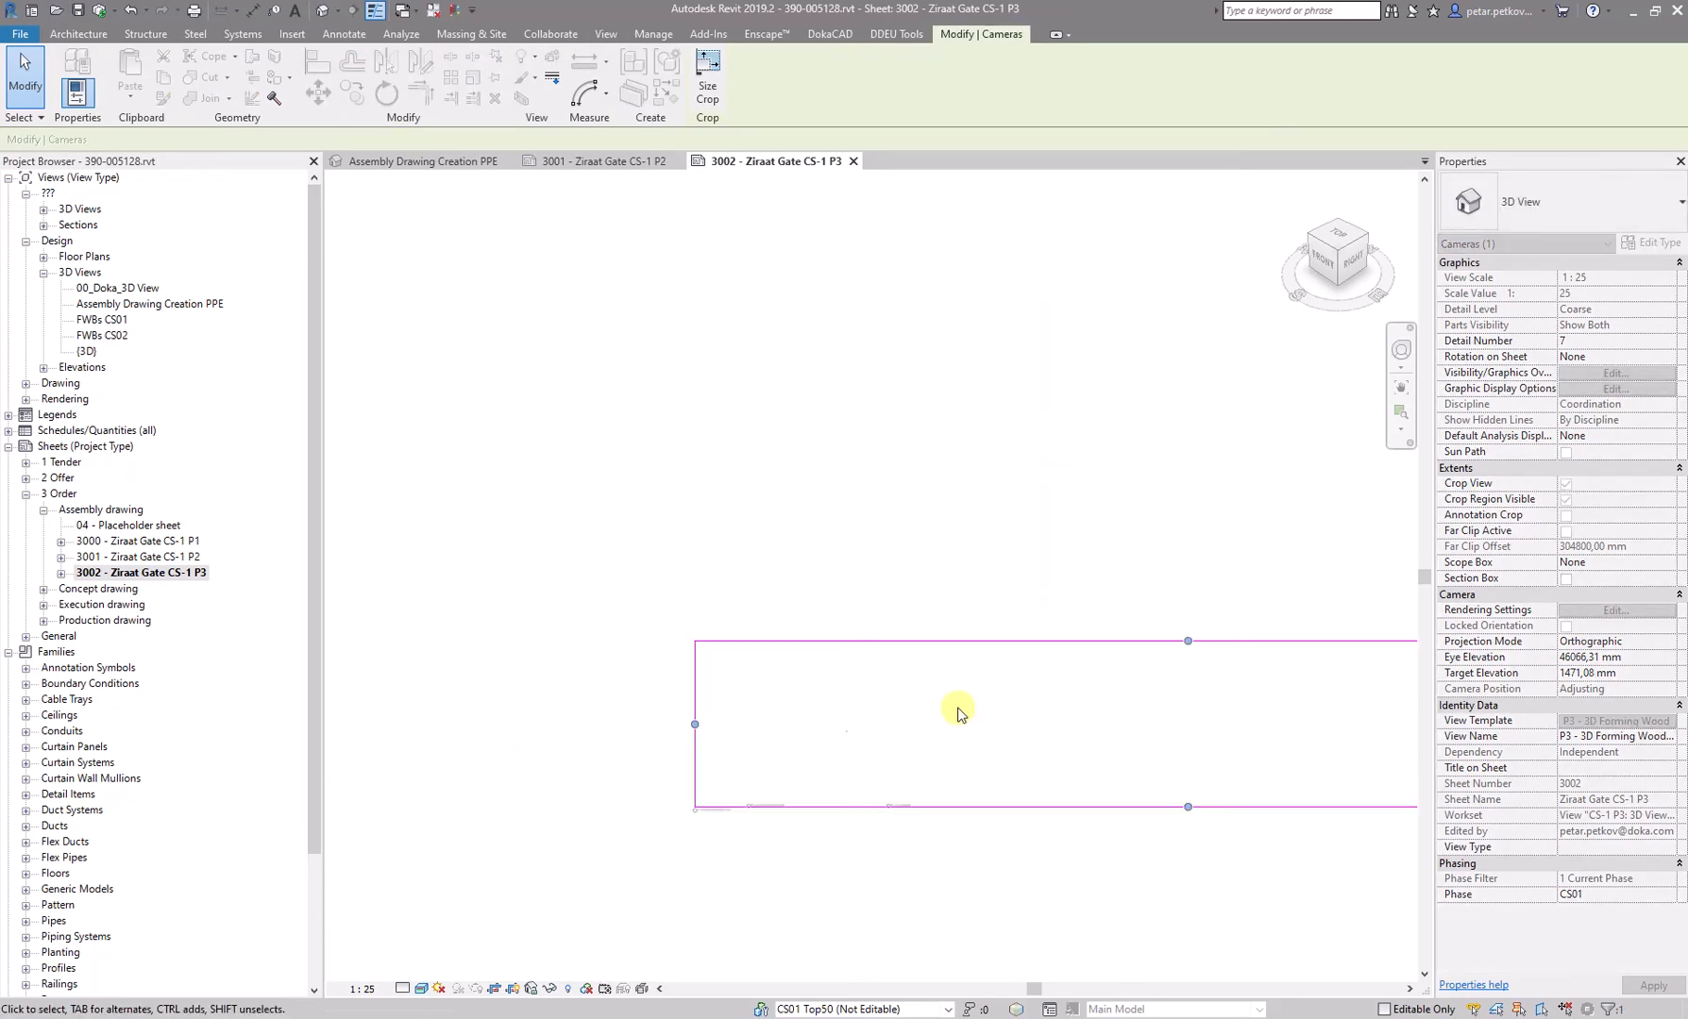
pyautogui.moveTo(695, 724); pyautogui.dragTo(1274, 744)
pyautogui.scroll(-1, 1325, 757)
pyautogui.moveTo(1044, 746); pyautogui.dragTo(662, 679, button='middle')
pyautogui.moveTo(663, 680); pyautogui.dragTo(1038, 699)
pyautogui.scroll(2, 1038, 698)
pyautogui.moveTo(1063, 795); pyautogui.dragTo(1079, 606)
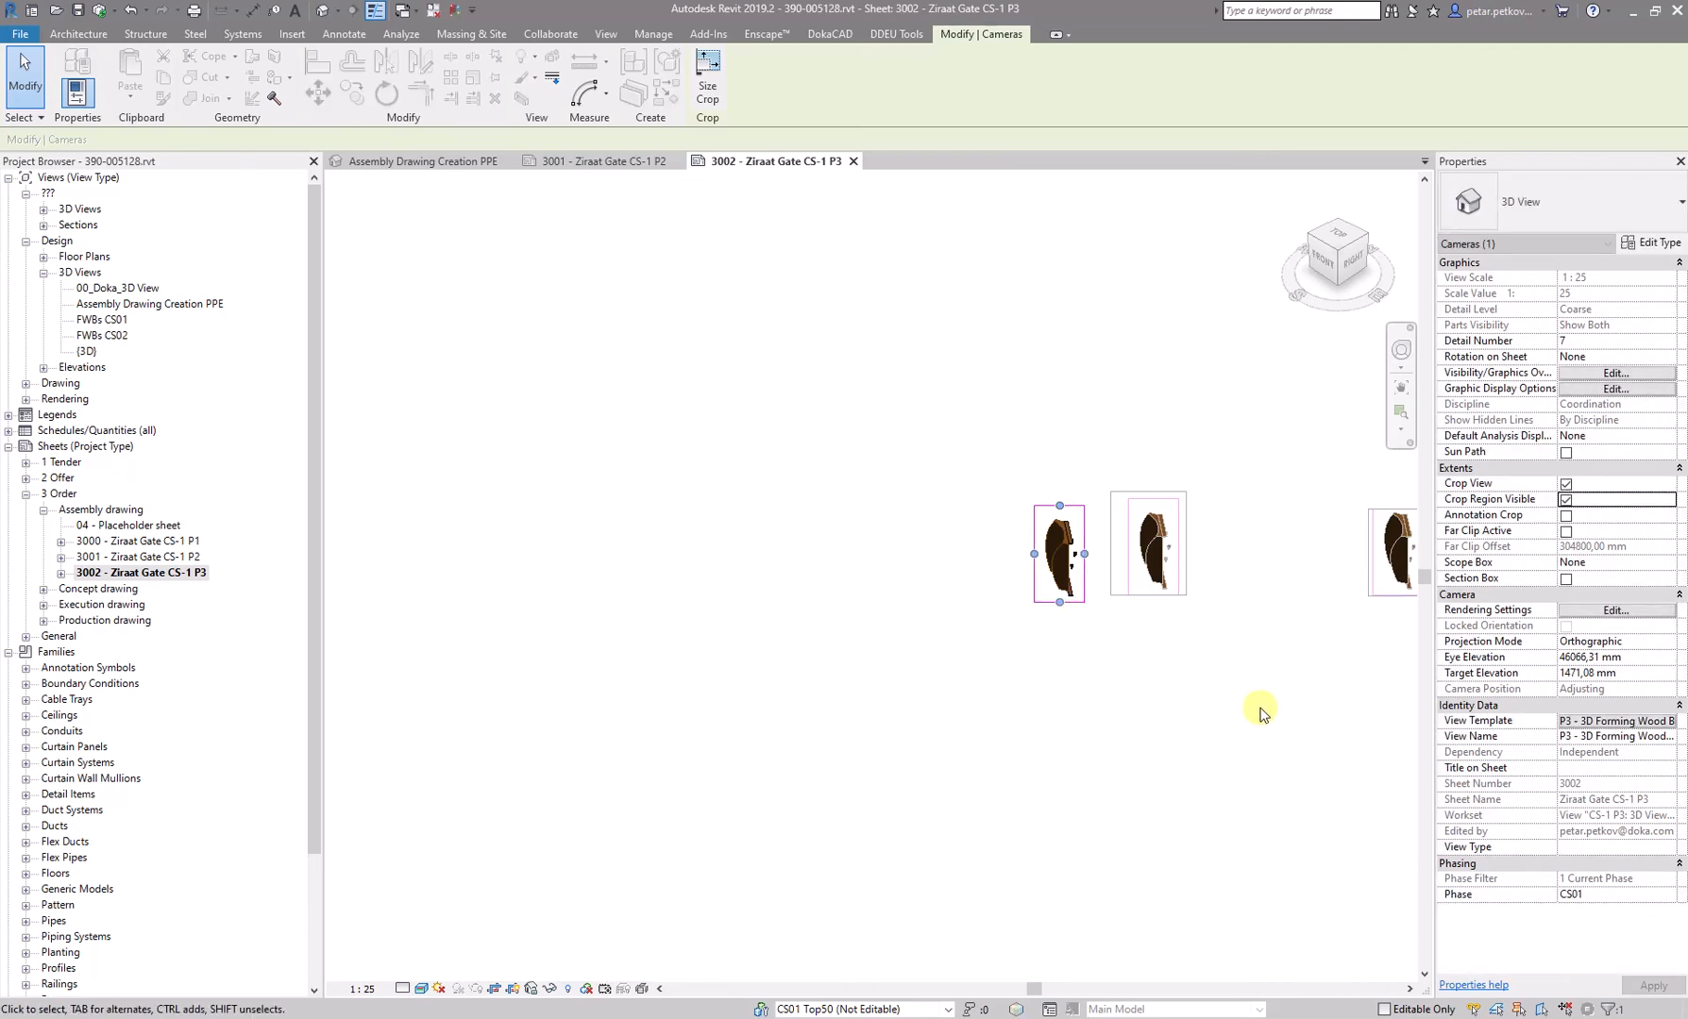
# - Deactivate the cropped detail 7 view and return to the sheet
pyautogui.click(1259, 706)
pyautogui.scroll(-4, 1038, 701)
pyautogui.moveTo(961, 745); pyautogui.dragTo(878, 783, button='middle')
pyautogui.scroll(-2, 920, 778)
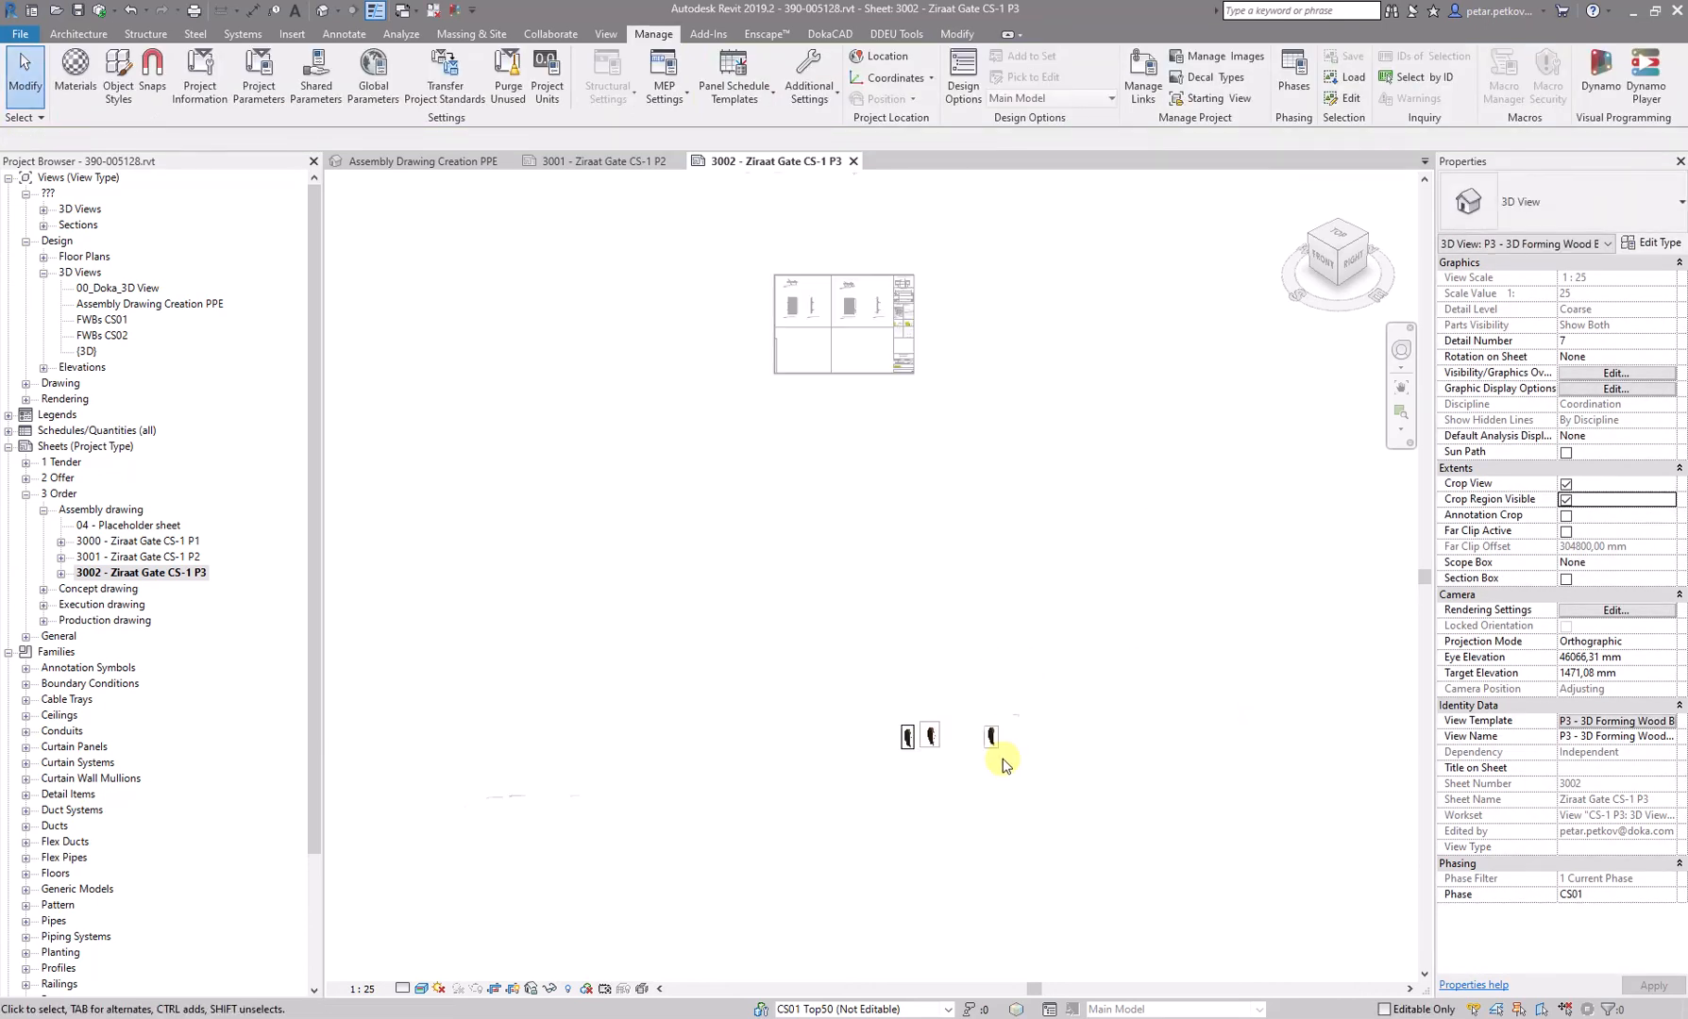
pyautogui.scroll(1, 1022, 727)
pyautogui.doubleClick(1014, 613)
# - Move the three cropped 3D viewports together into the empty lower cells of the sheet's title block
pyautogui.moveTo(1160, 936); pyautogui.dragTo(736, 618)
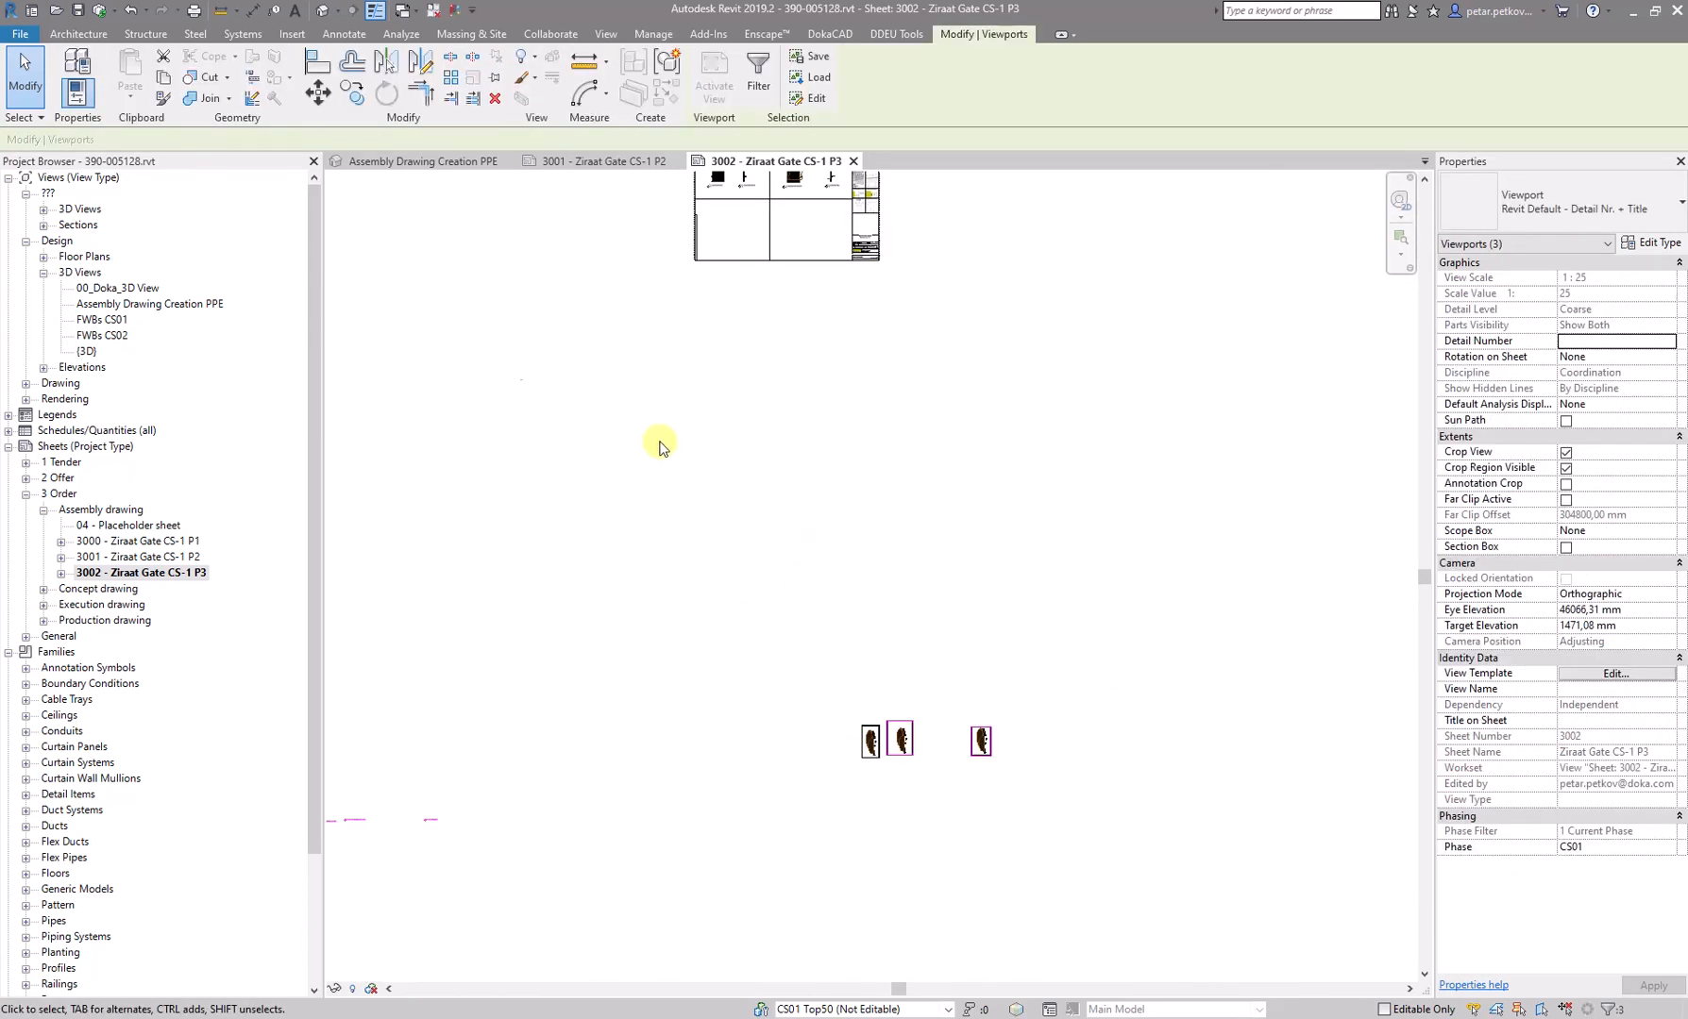
pyautogui.moveTo(769, 640); pyautogui.dragTo(1140, 830)
pyautogui.moveTo(901, 720); pyautogui.dragTo(727, 520)
pyautogui.moveTo(707, 227); pyautogui.dragTo(717, 515, button='middle')
pyautogui.moveTo(726, 520); pyautogui.dragTo(738, 433)
pyautogui.scroll(1, 726, 470)
pyautogui.click(795, 539)
pyautogui.scroll(-4, 557, 614)
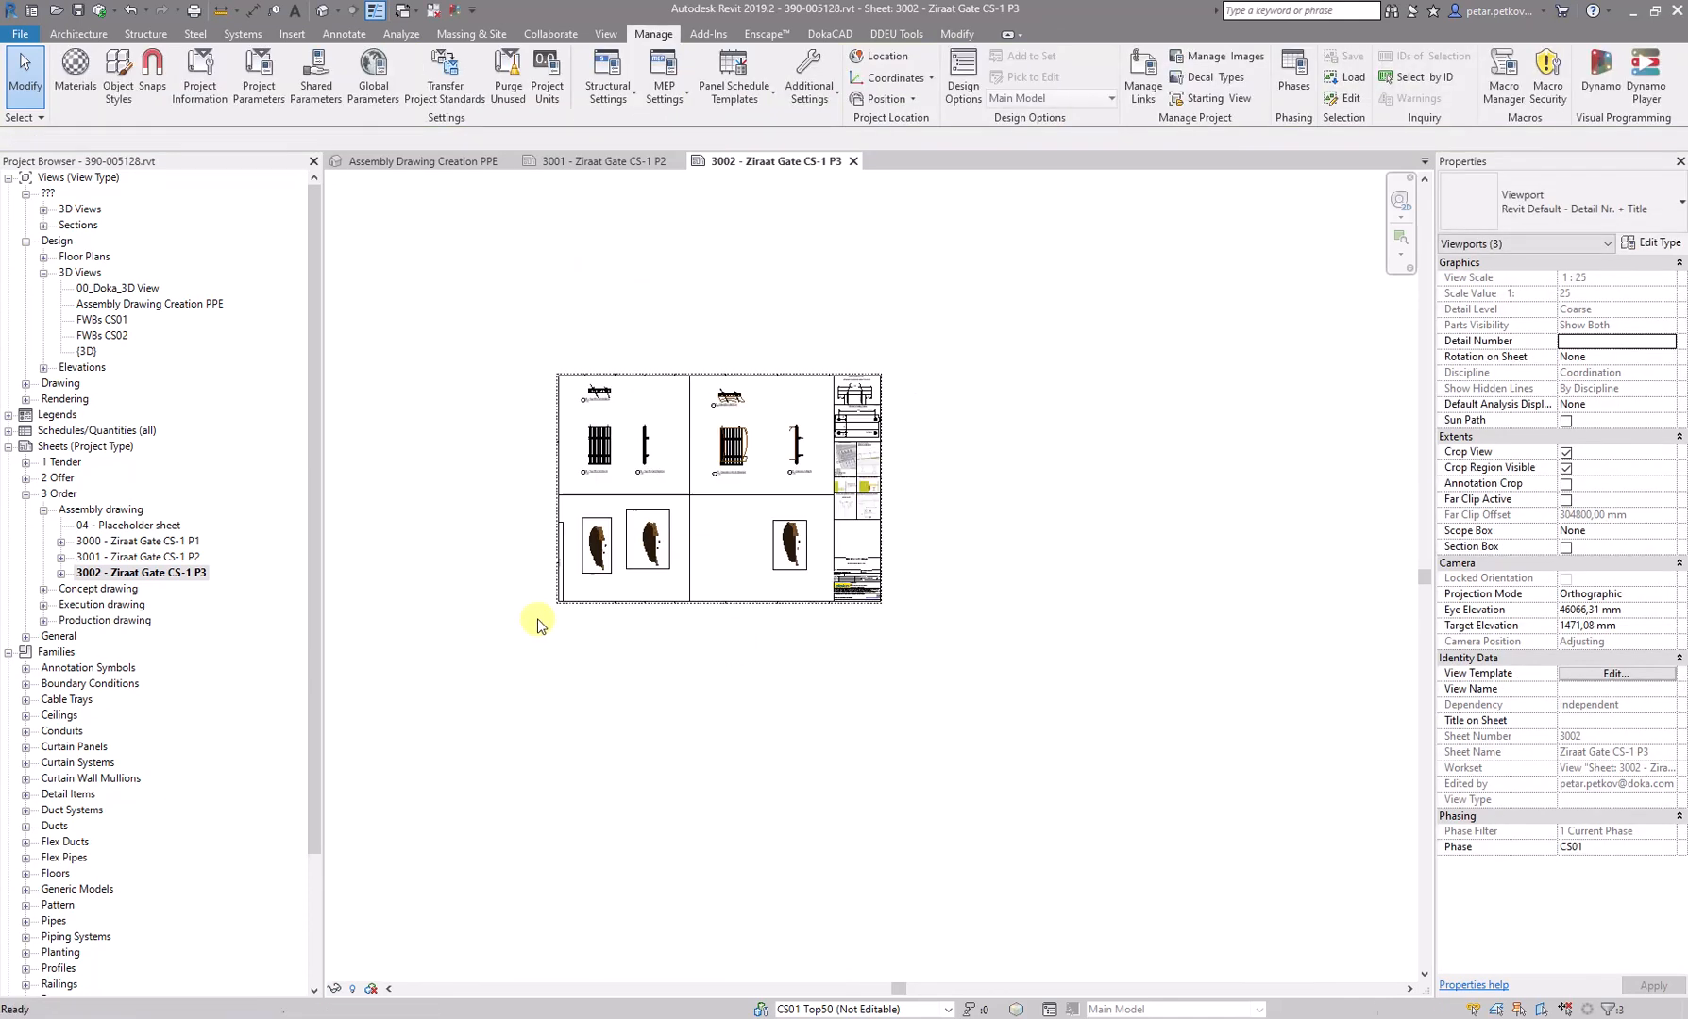
# - Dismiss the Check Point Endpoint Connect reauthentication dialog without reconnecting
pyautogui.scroll(8, 631, 625)
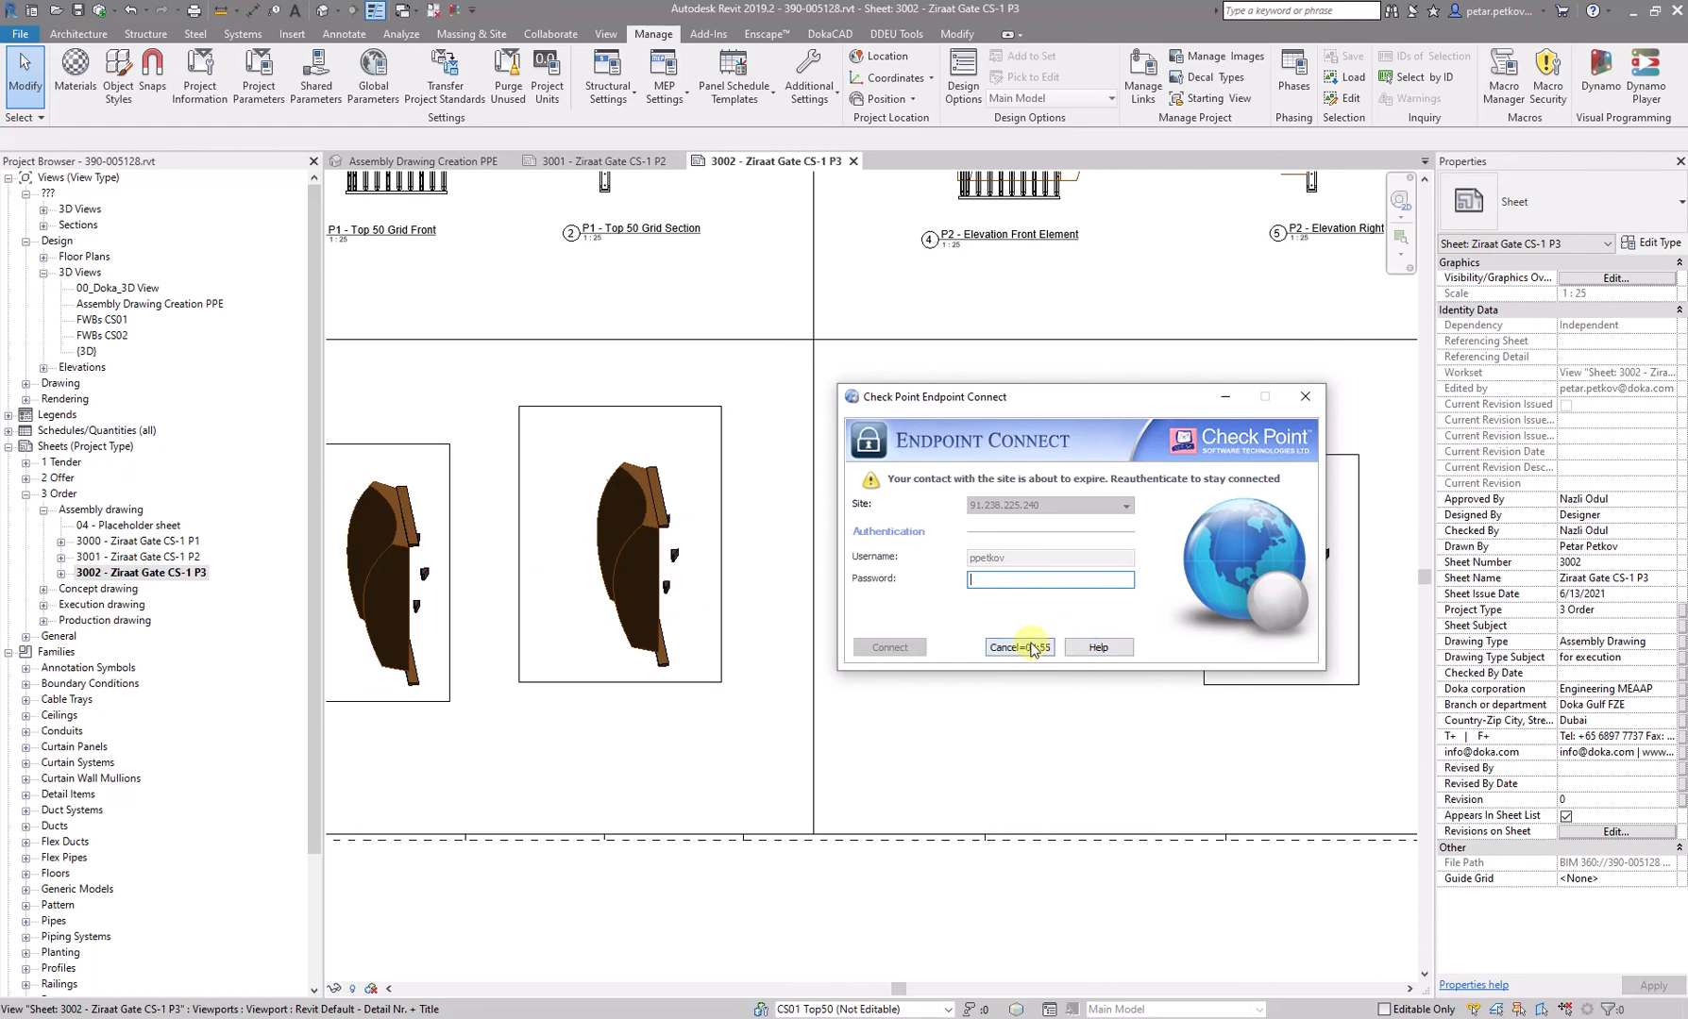
pyautogui.click(1305, 396)
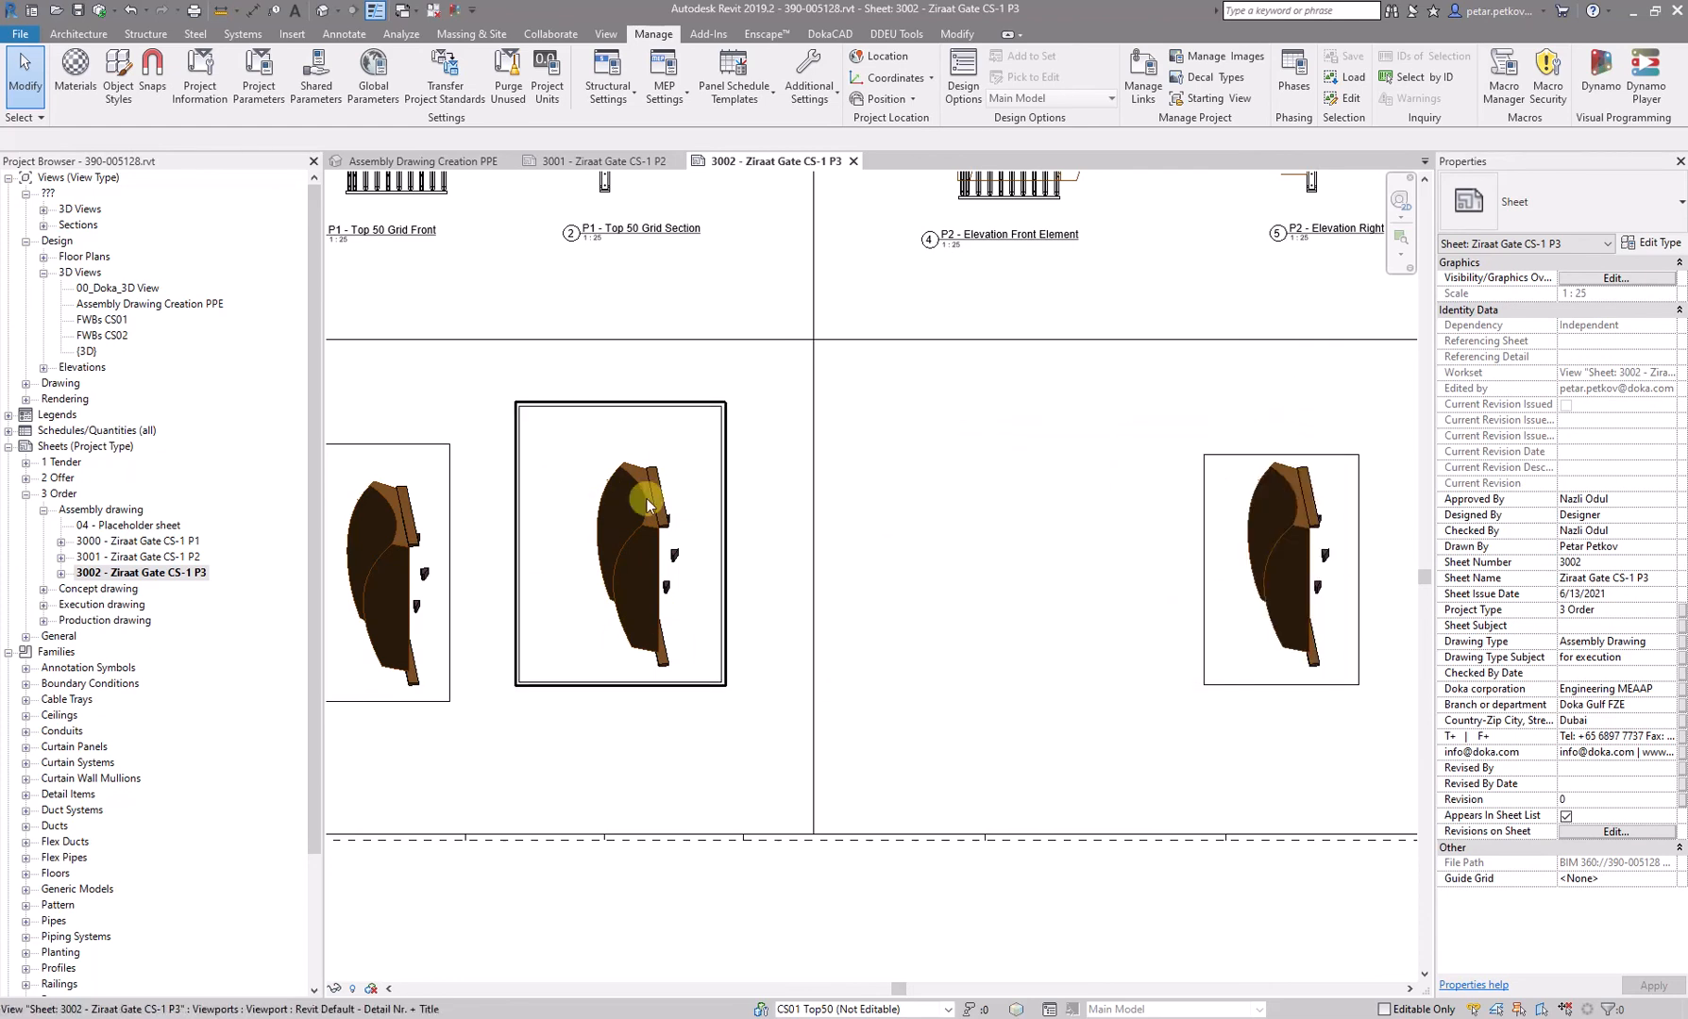
pyautogui.scroll(-2, 854, 617)
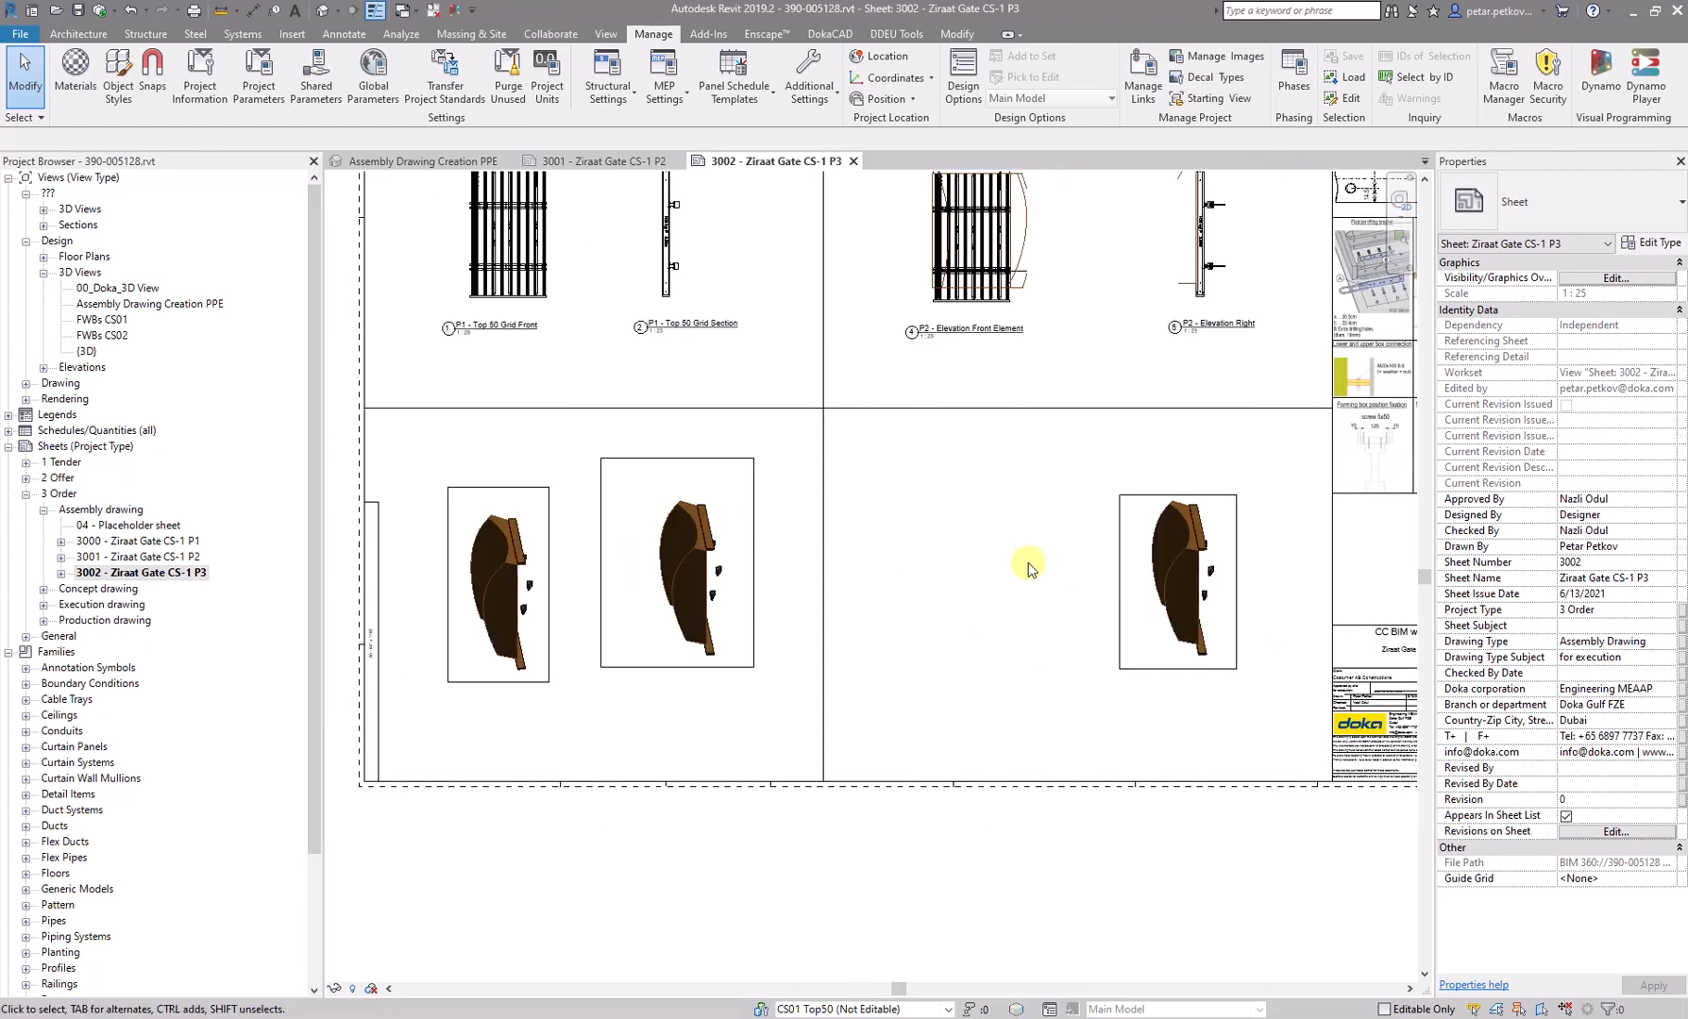
# - Hide the crop regions of the three 3D viewports in the lower cells of sheet 3002
pyautogui.click(1147, 529)
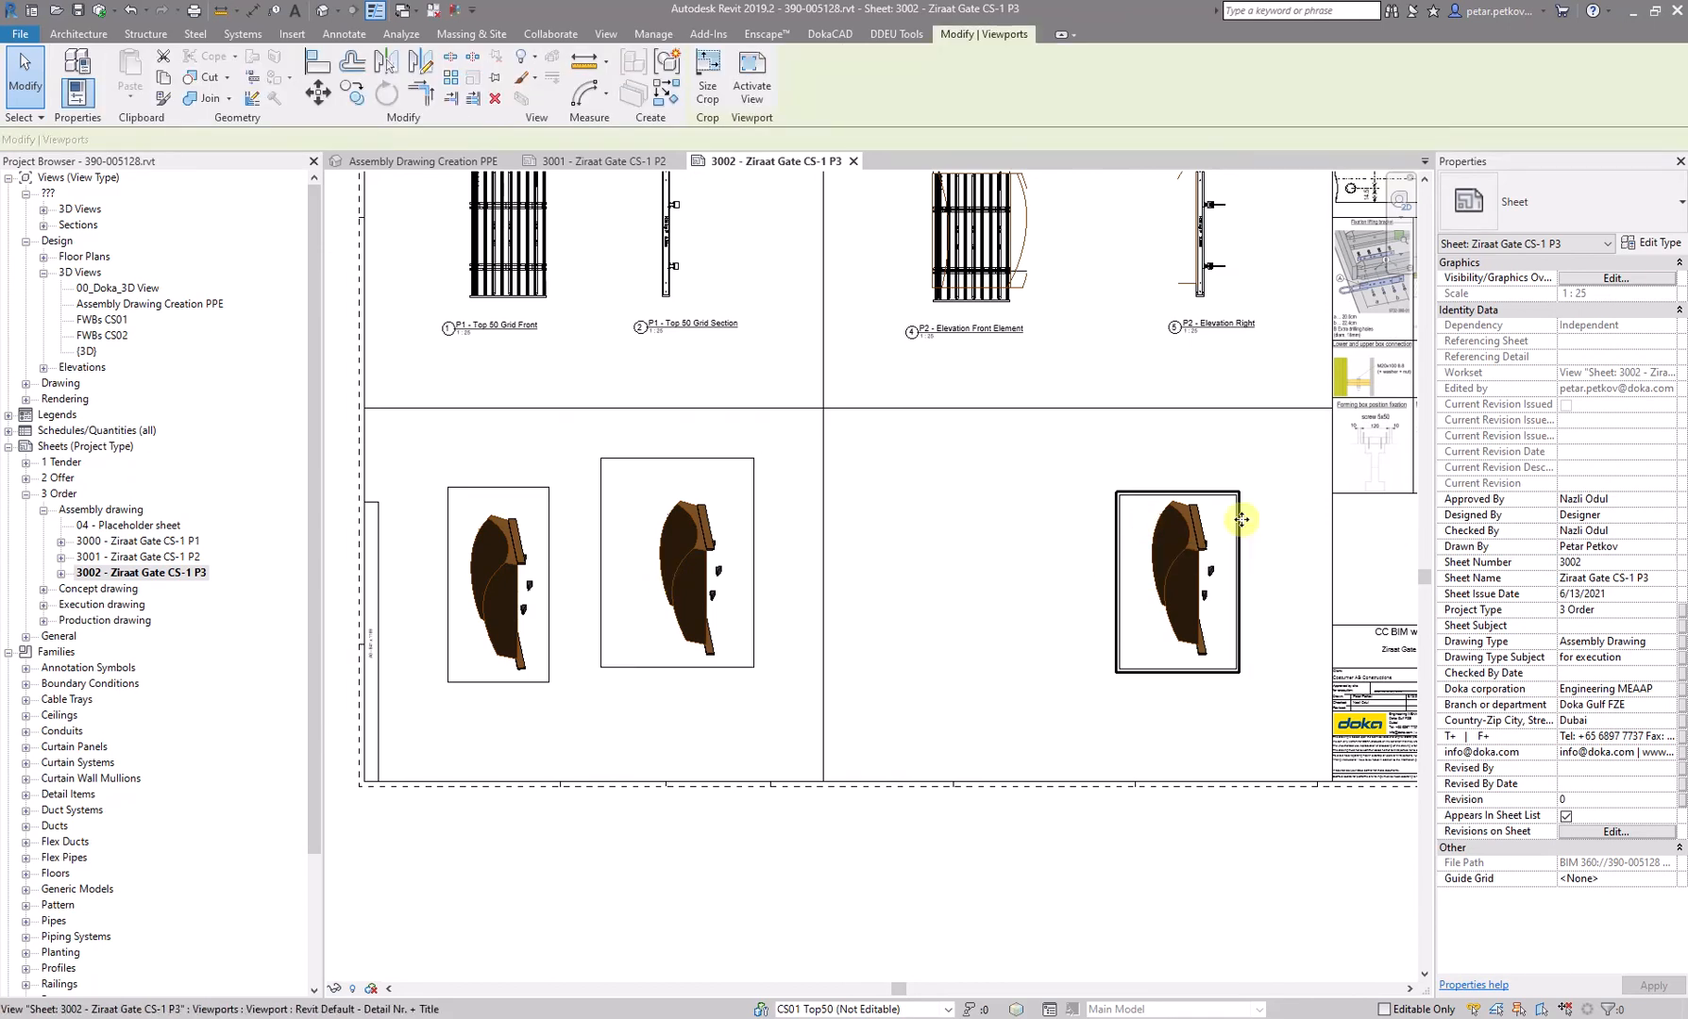
pyautogui.click(1206, 814)
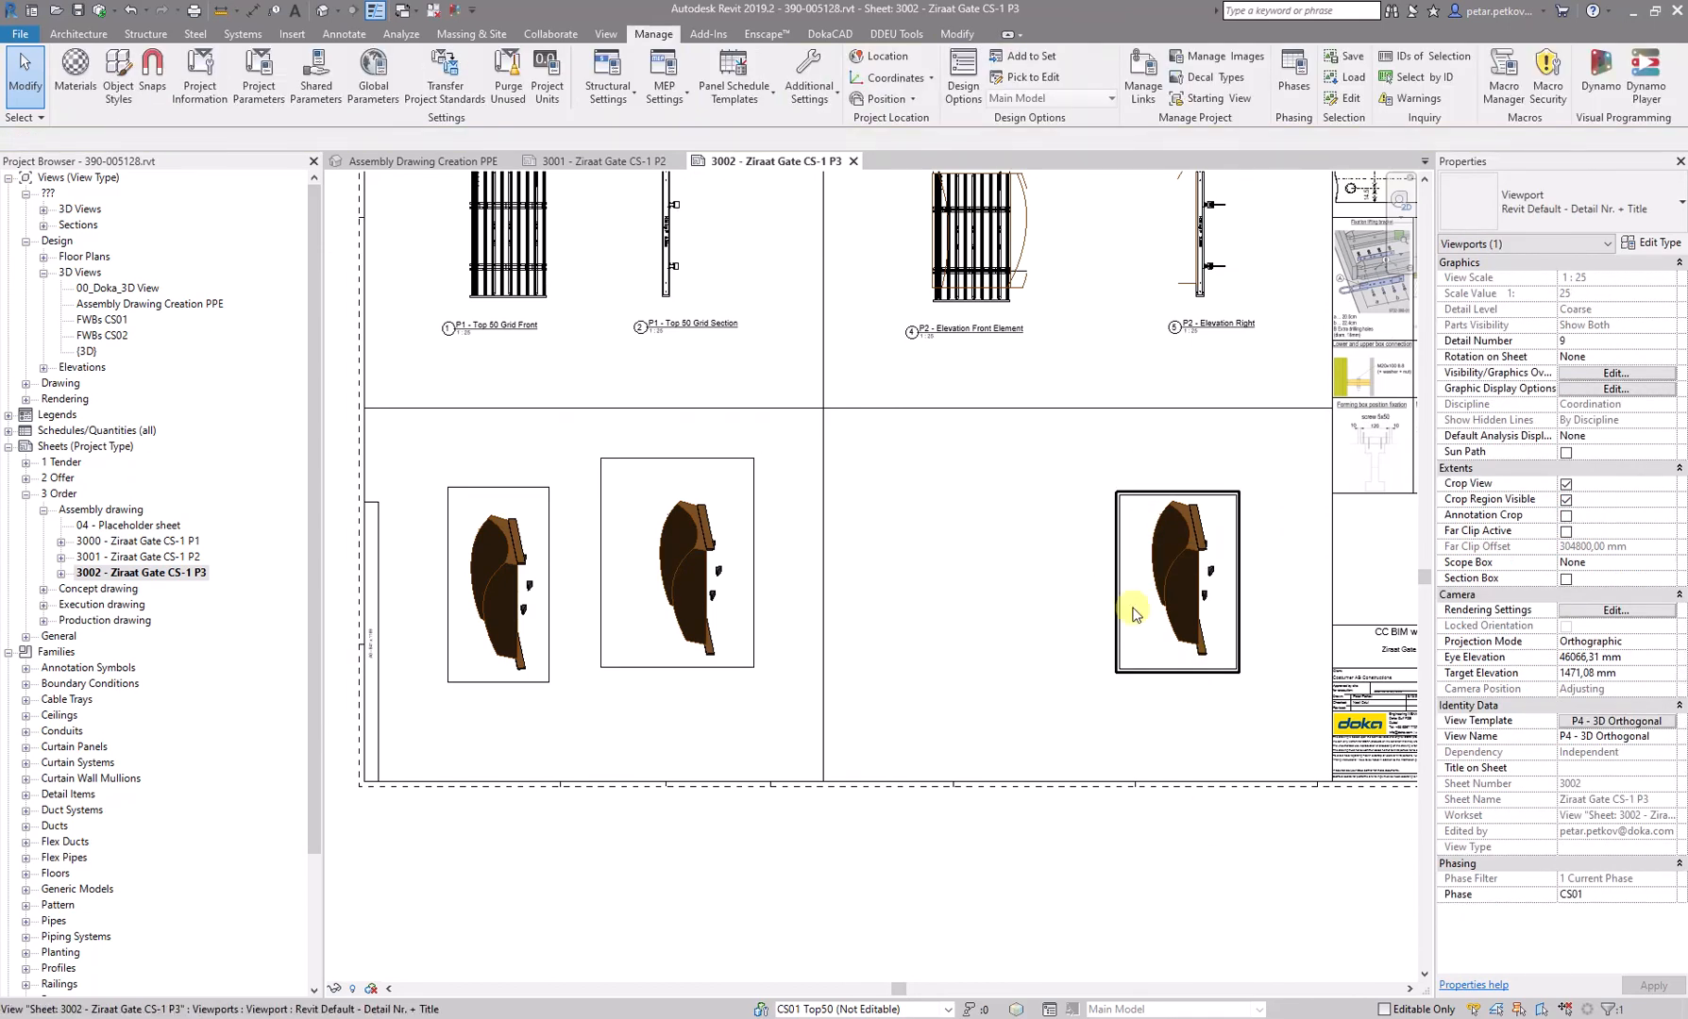
pyautogui.click(1119, 602)
pyautogui.click(1144, 791)
pyautogui.click(1165, 616)
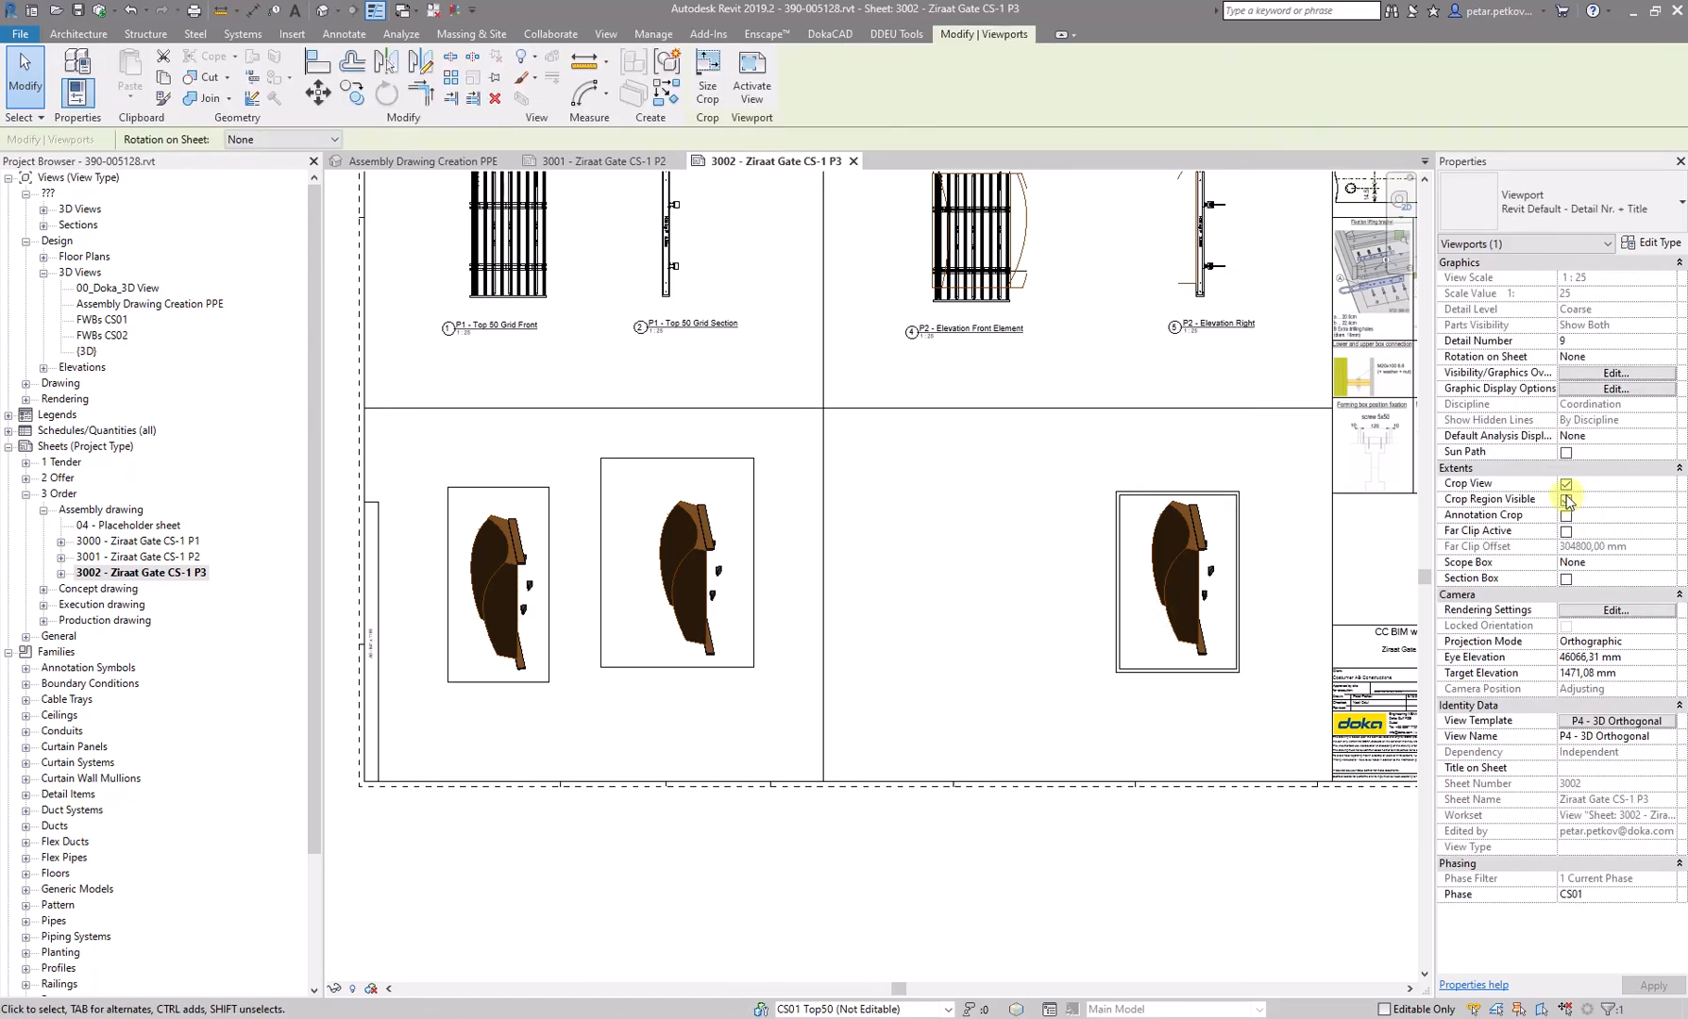
pyautogui.click(1566, 500)
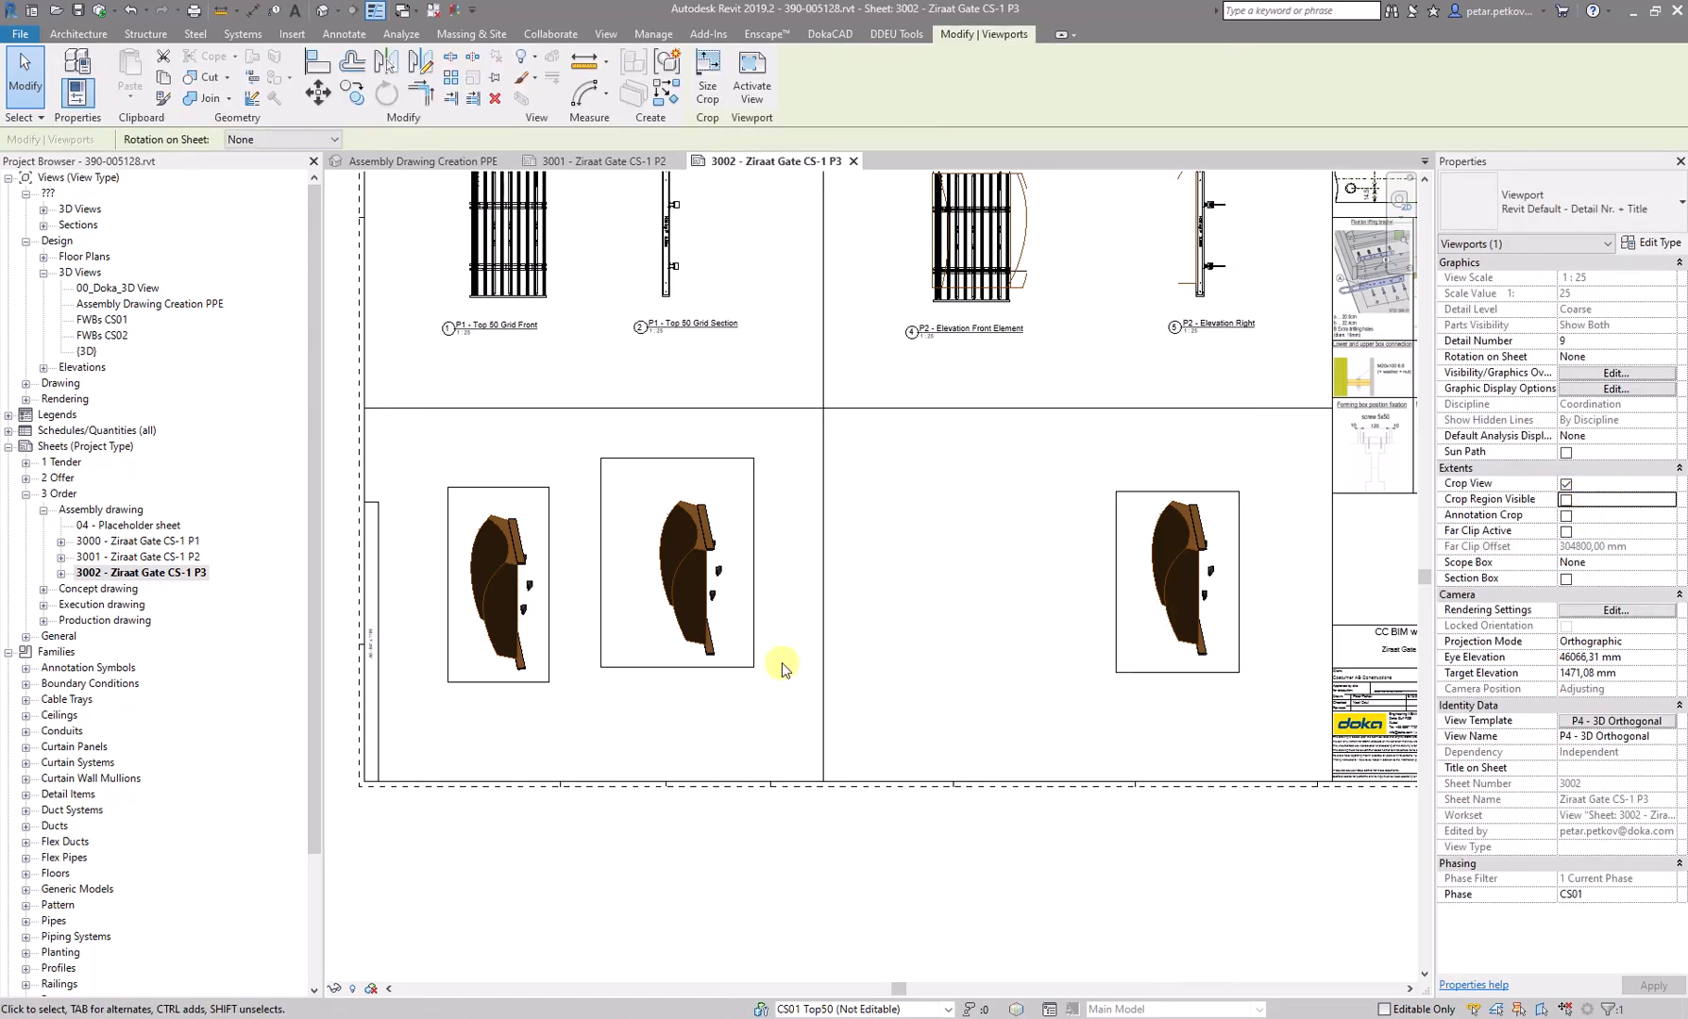
pyautogui.click(704, 529)
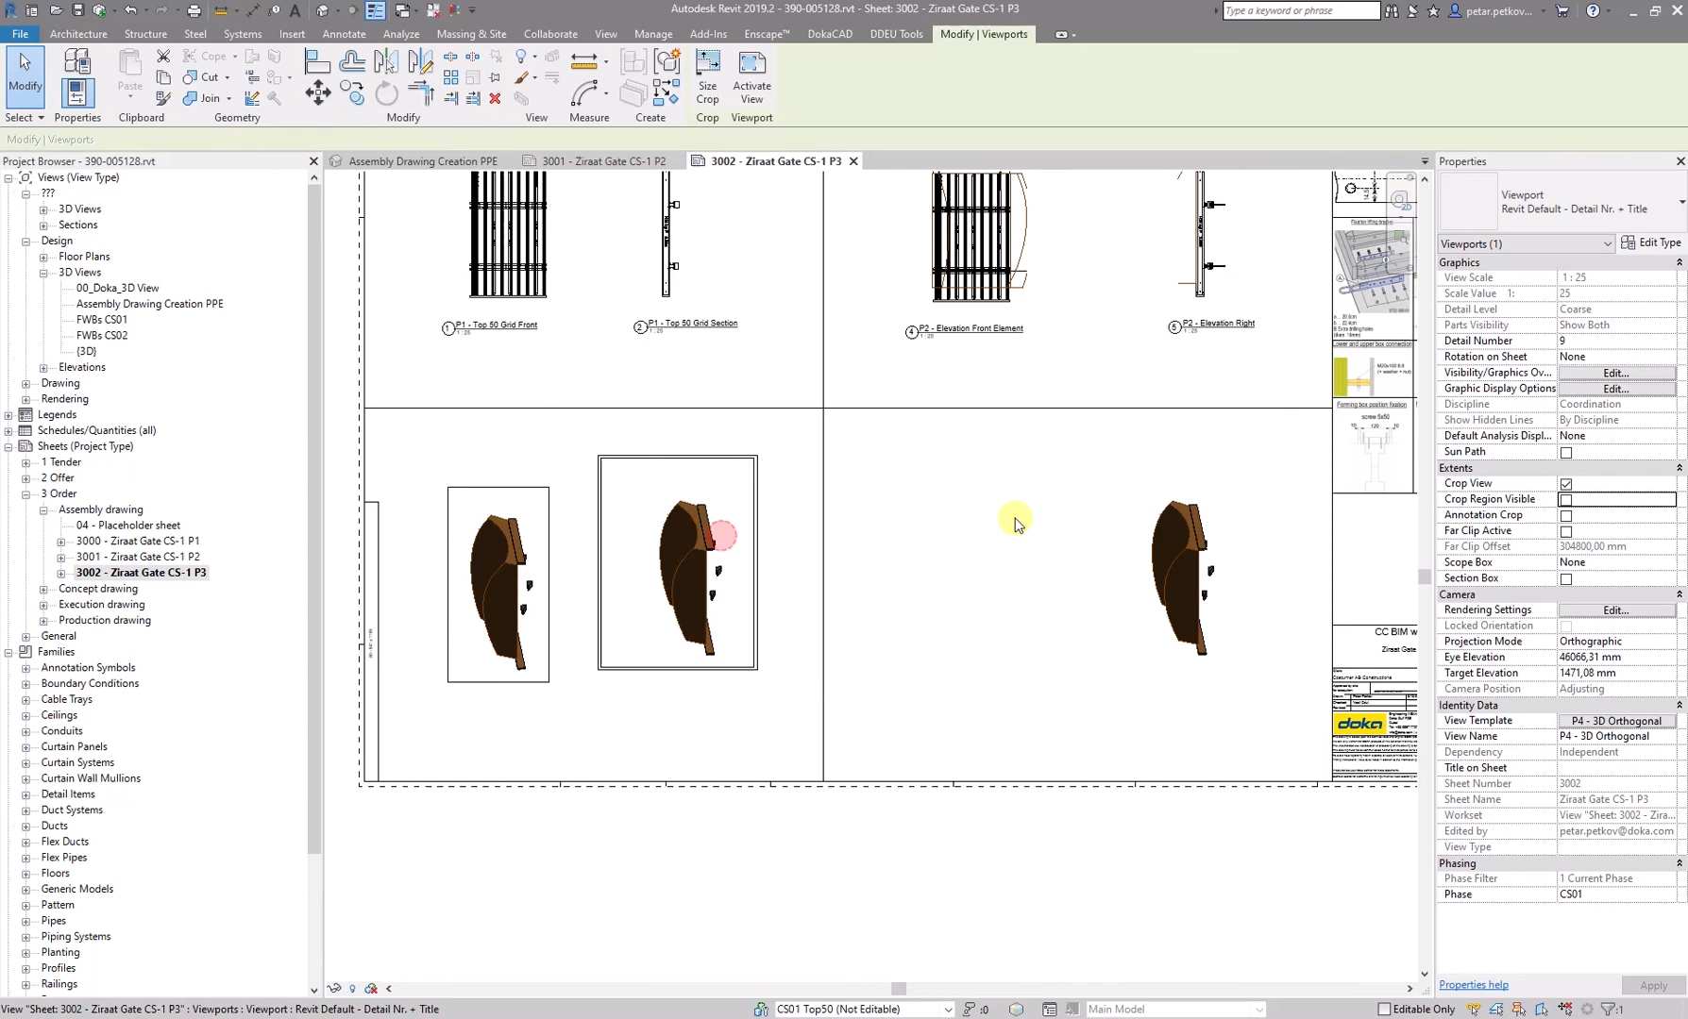
pyautogui.click(1566, 499)
pyautogui.click(522, 548)
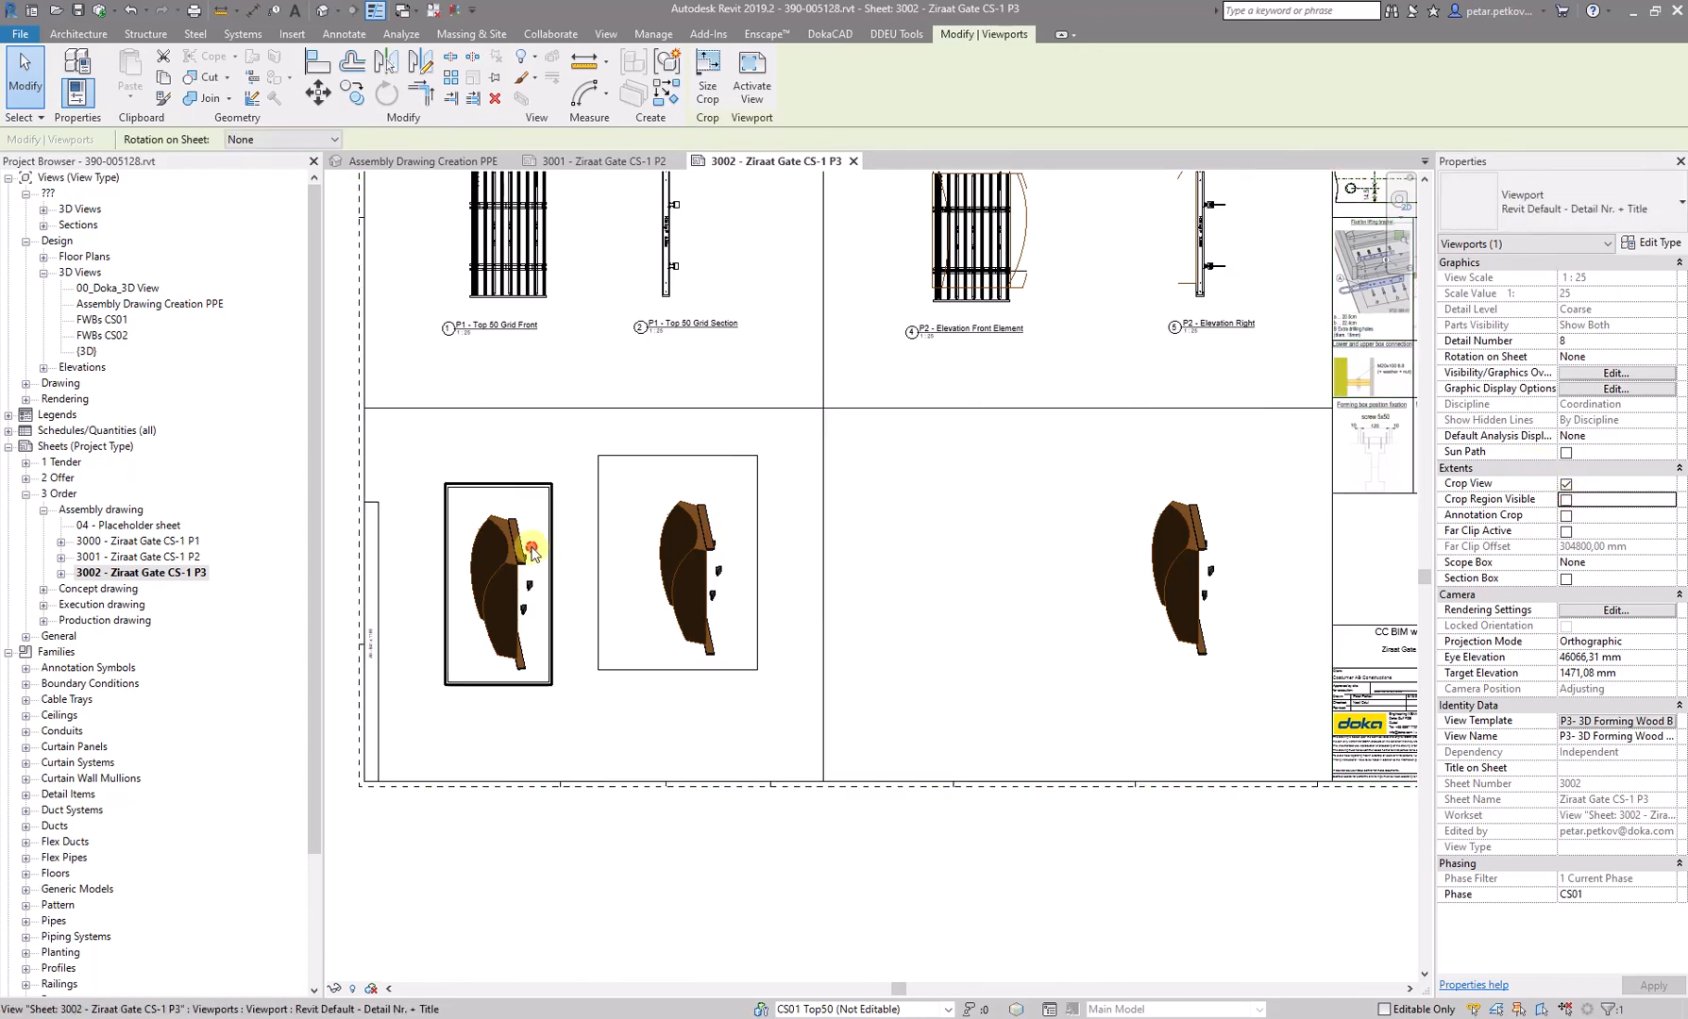
pyautogui.click(1567, 500)
pyautogui.click(853, 850)
# - Try to select the stray view titles lying outside the sheet border with a selection window
pyautogui.scroll(-3, 825, 843)
pyautogui.moveTo(888, 807); pyautogui.dragTo(1133, 456, button='middle')
pyautogui.scroll(-4, 838, 606)
pyautogui.moveTo(754, 686); pyautogui.dragTo(873, 576, button='middle')
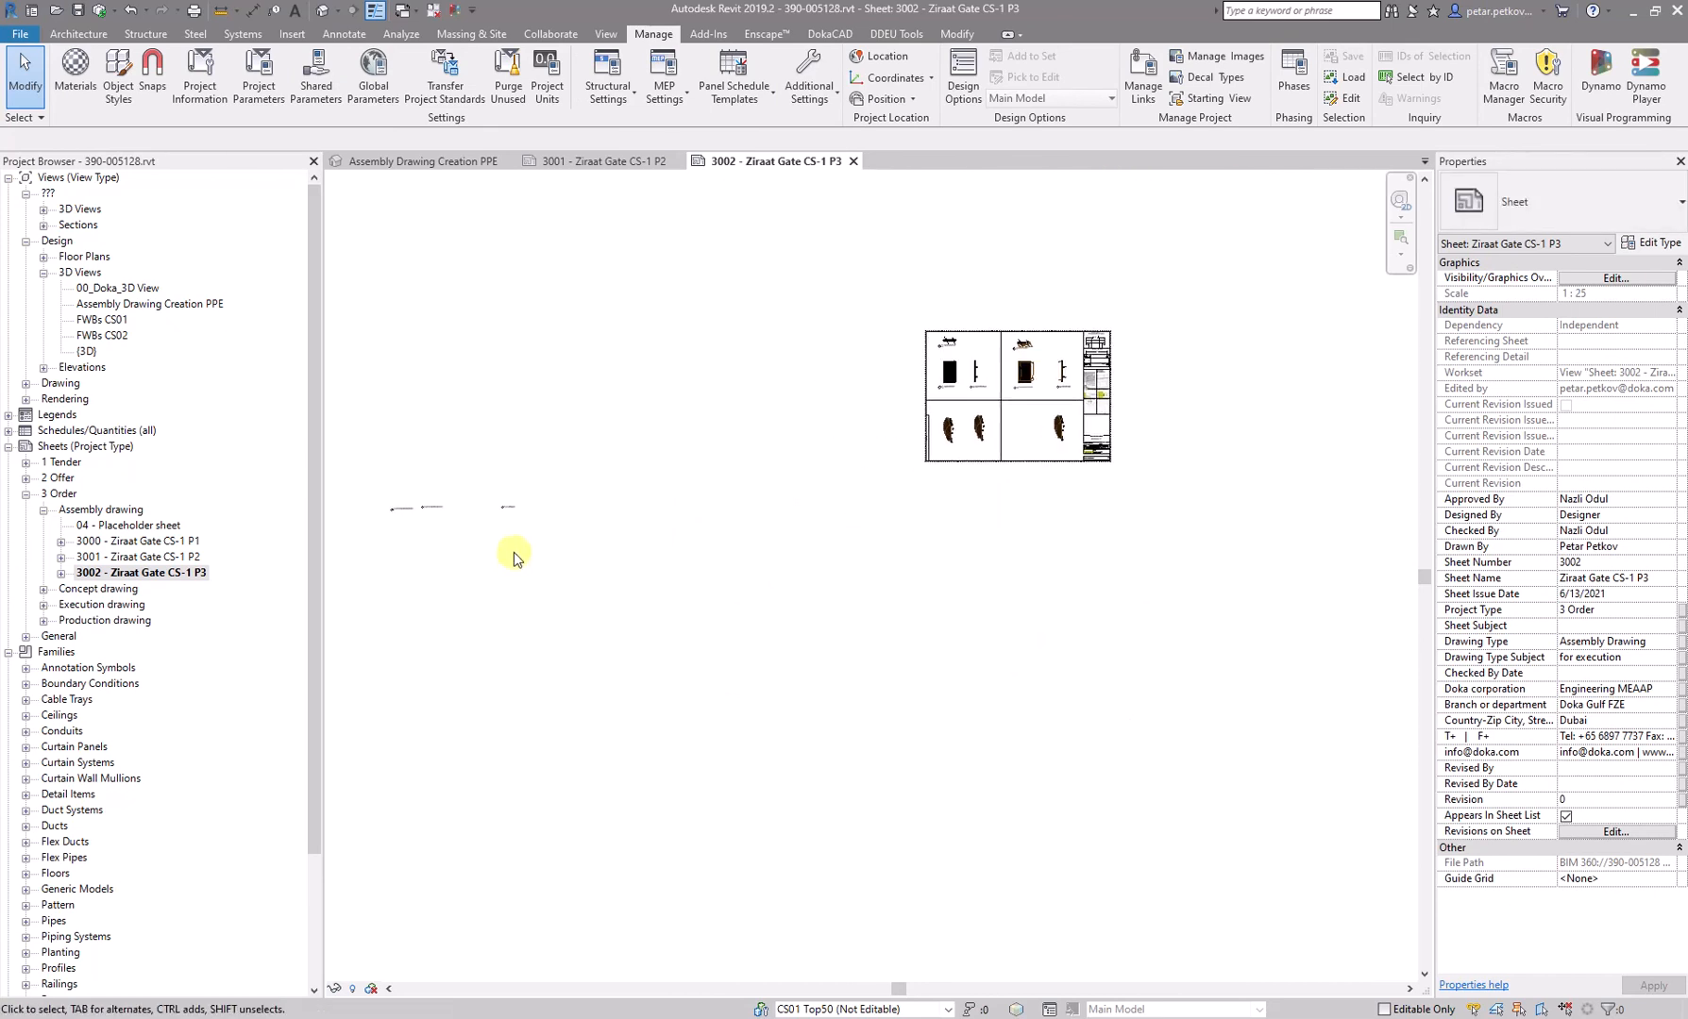
pyautogui.scroll(3, 513, 552)
pyautogui.moveTo(582, 559); pyautogui.dragTo(469, 423)
pyautogui.scroll(1, 635, 436)
pyautogui.moveTo(754, 567); pyautogui.dragTo(610, 658, button='middle')
pyautogui.scroll(-1, 439, 663)
# - Try to delete the stray P4 - 3D Orthogonal view title lying outside the sheet border
pyautogui.click(370, 577)
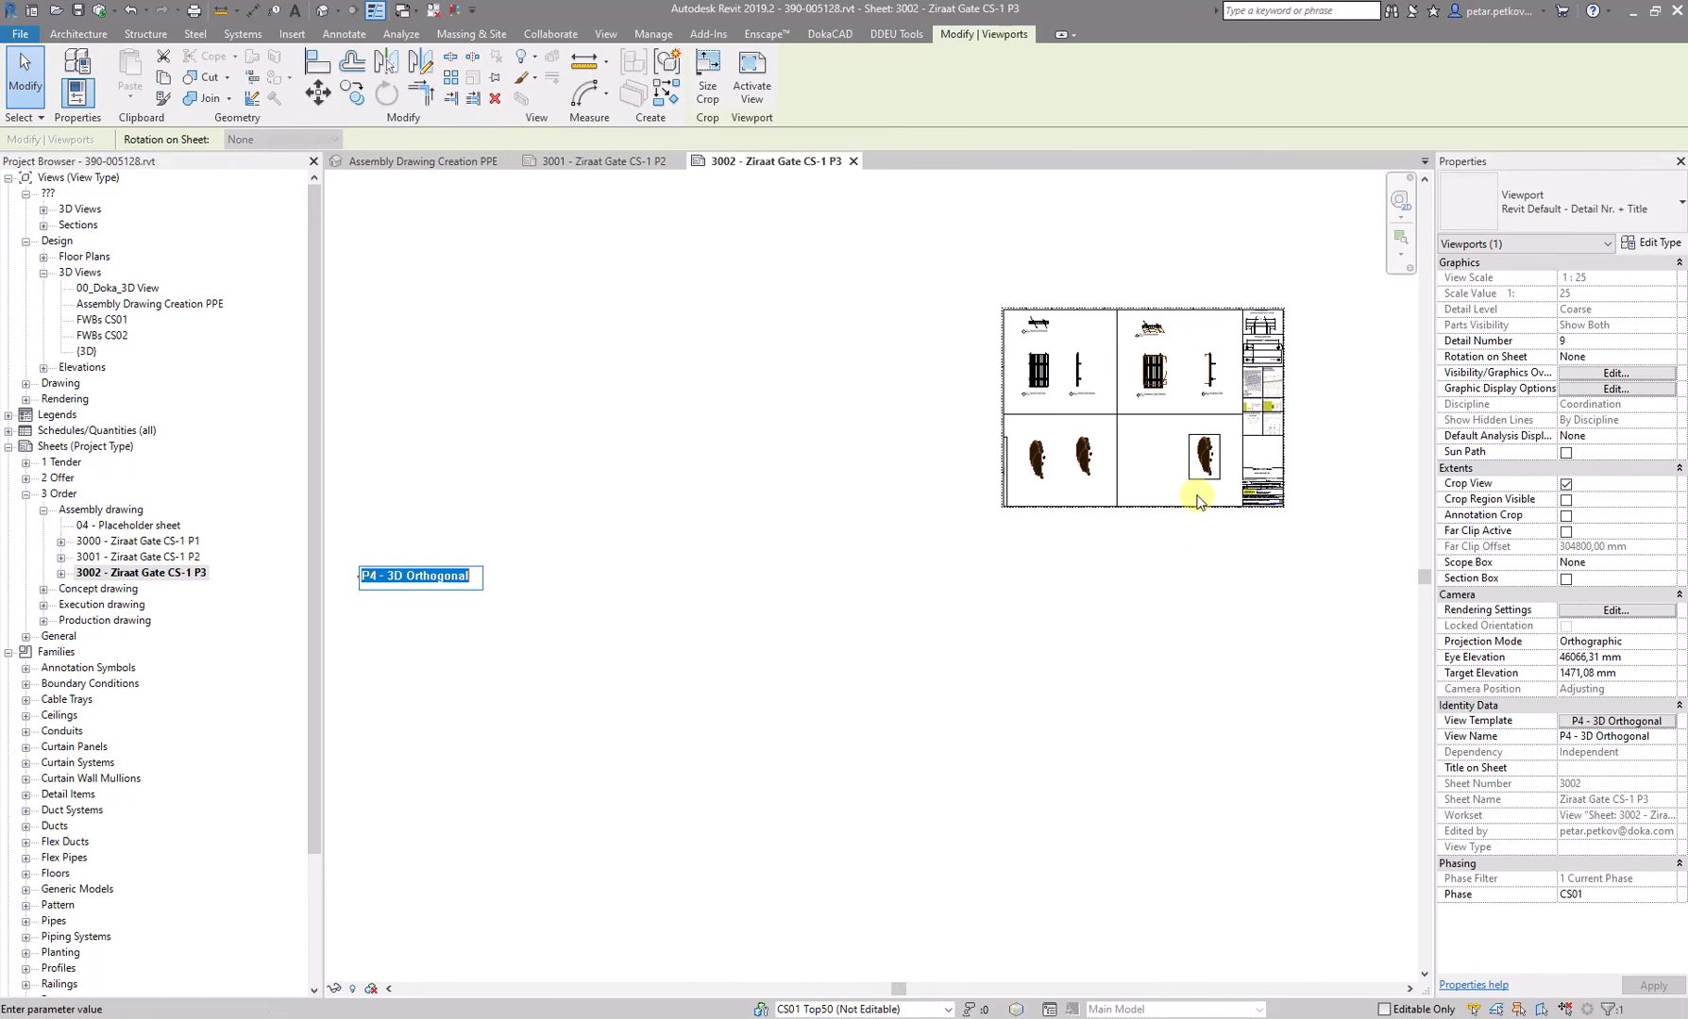
pyautogui.press('Escape')
pyautogui.press('Delete')
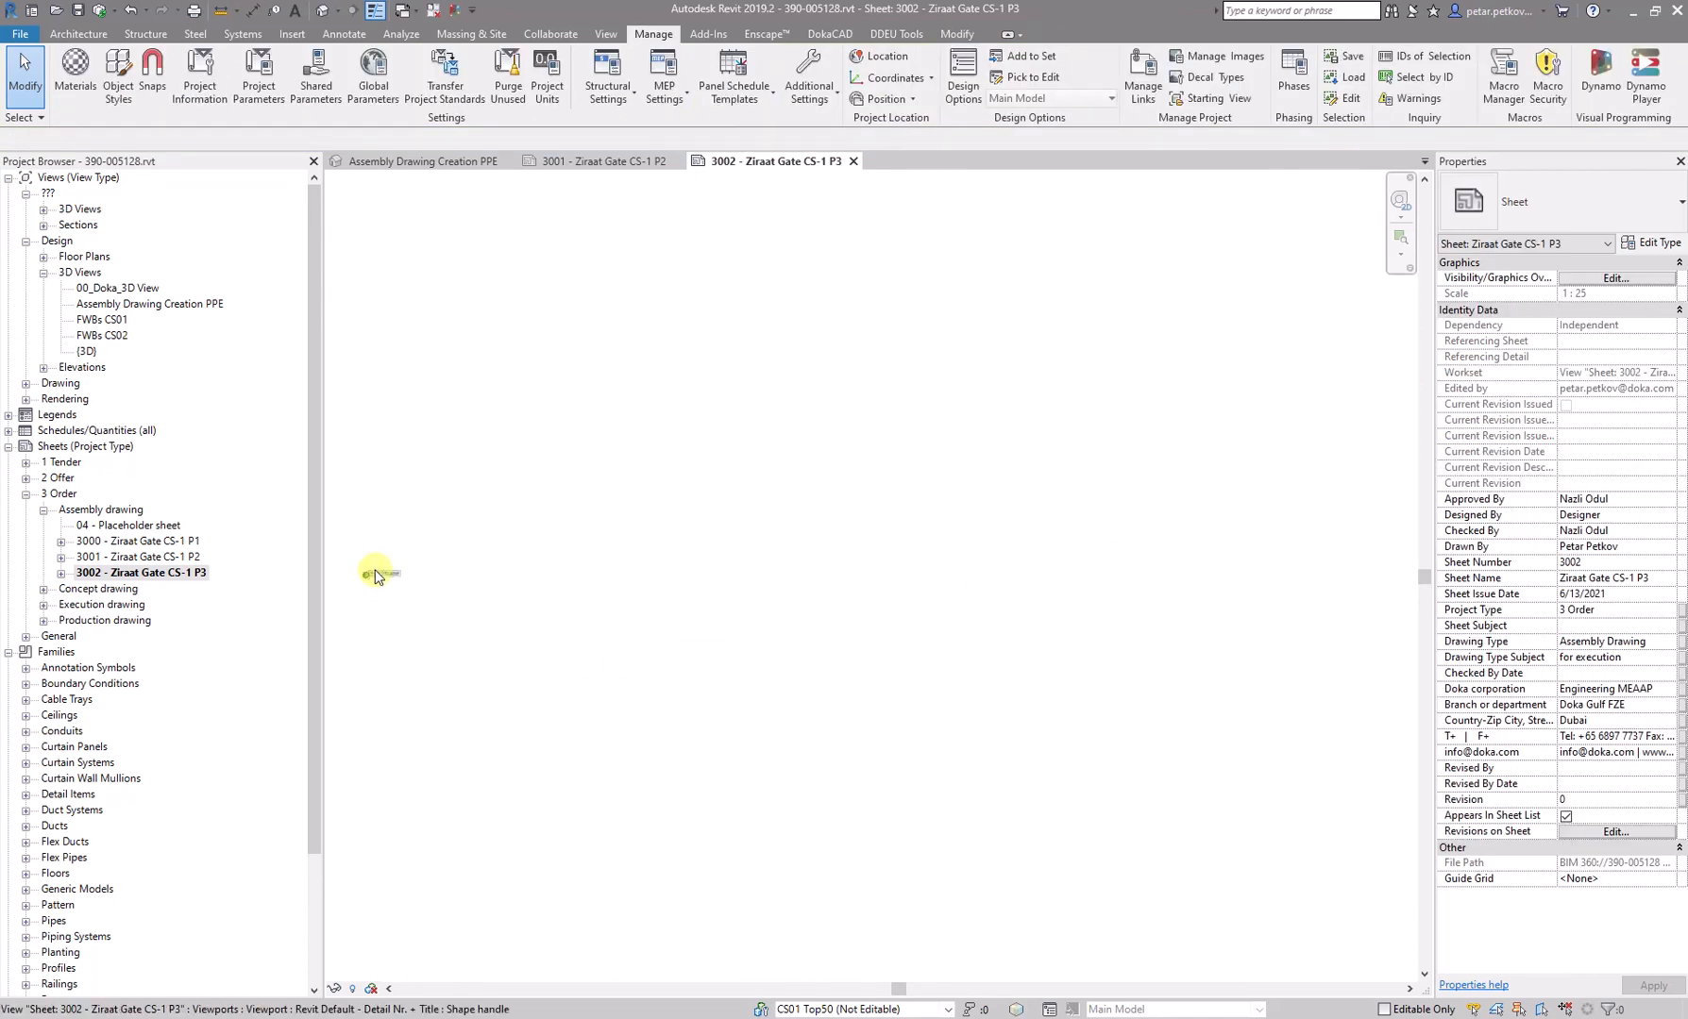
pyautogui.moveTo(539, 683); pyautogui.dragTo(462, 611)
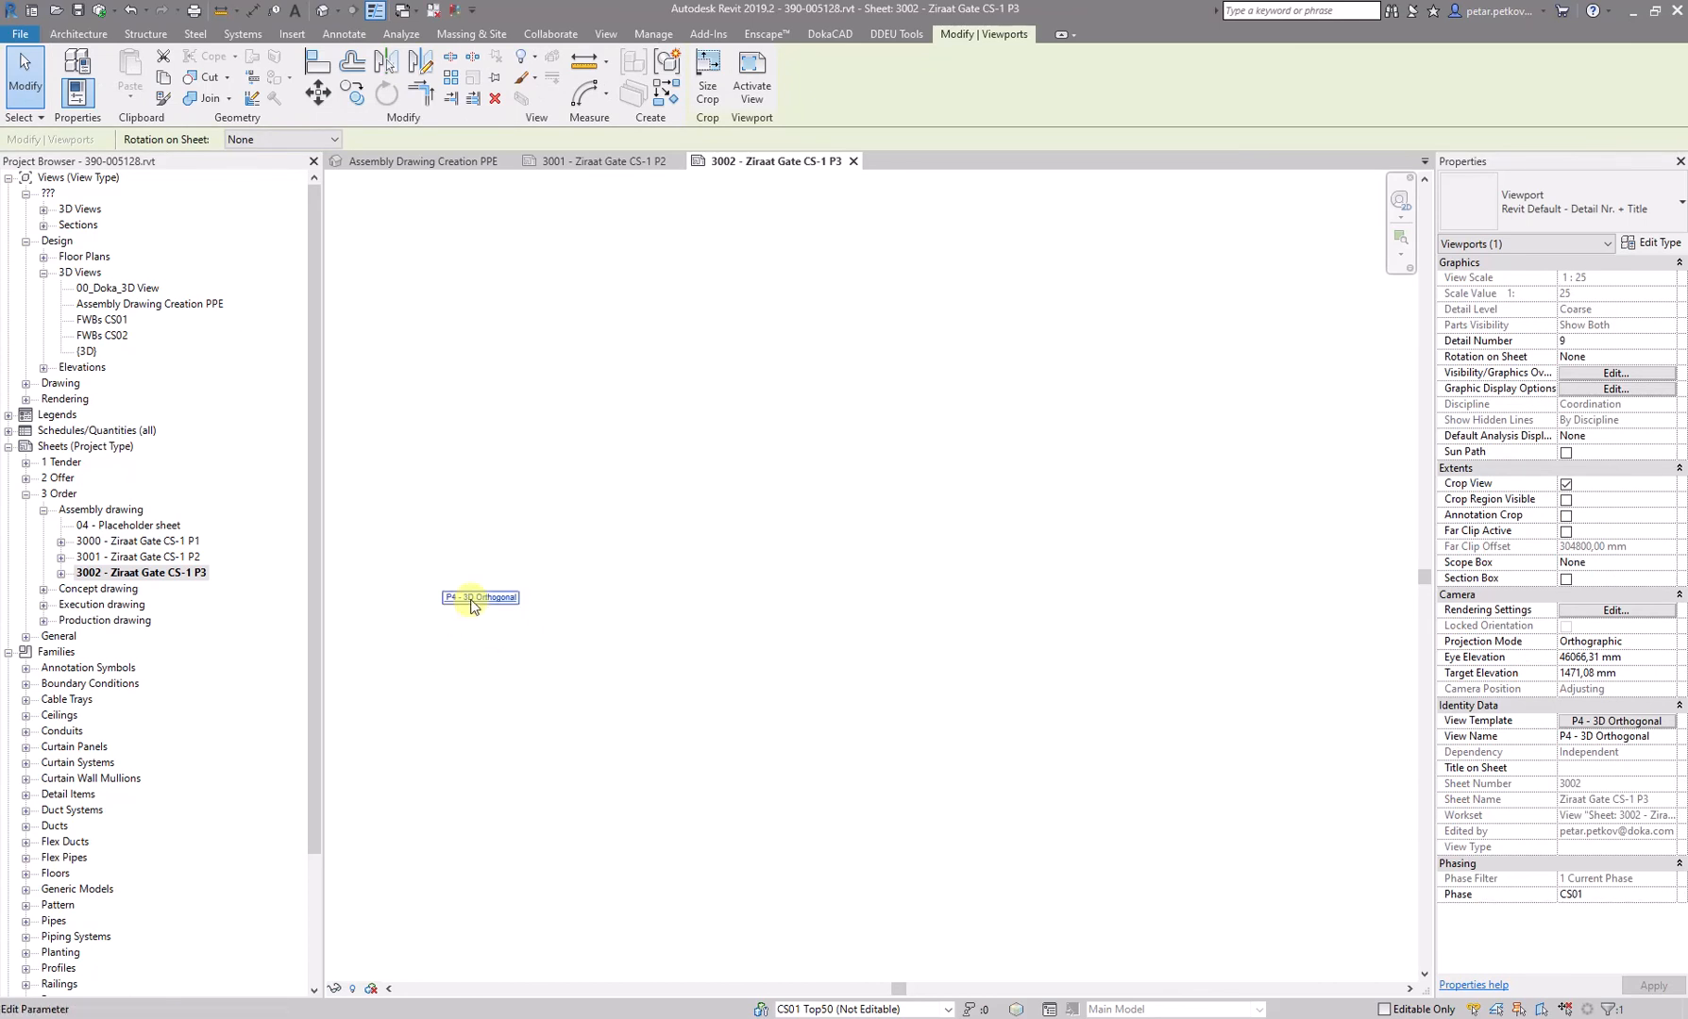
pyautogui.click(457, 612)
pyautogui.click(578, 633)
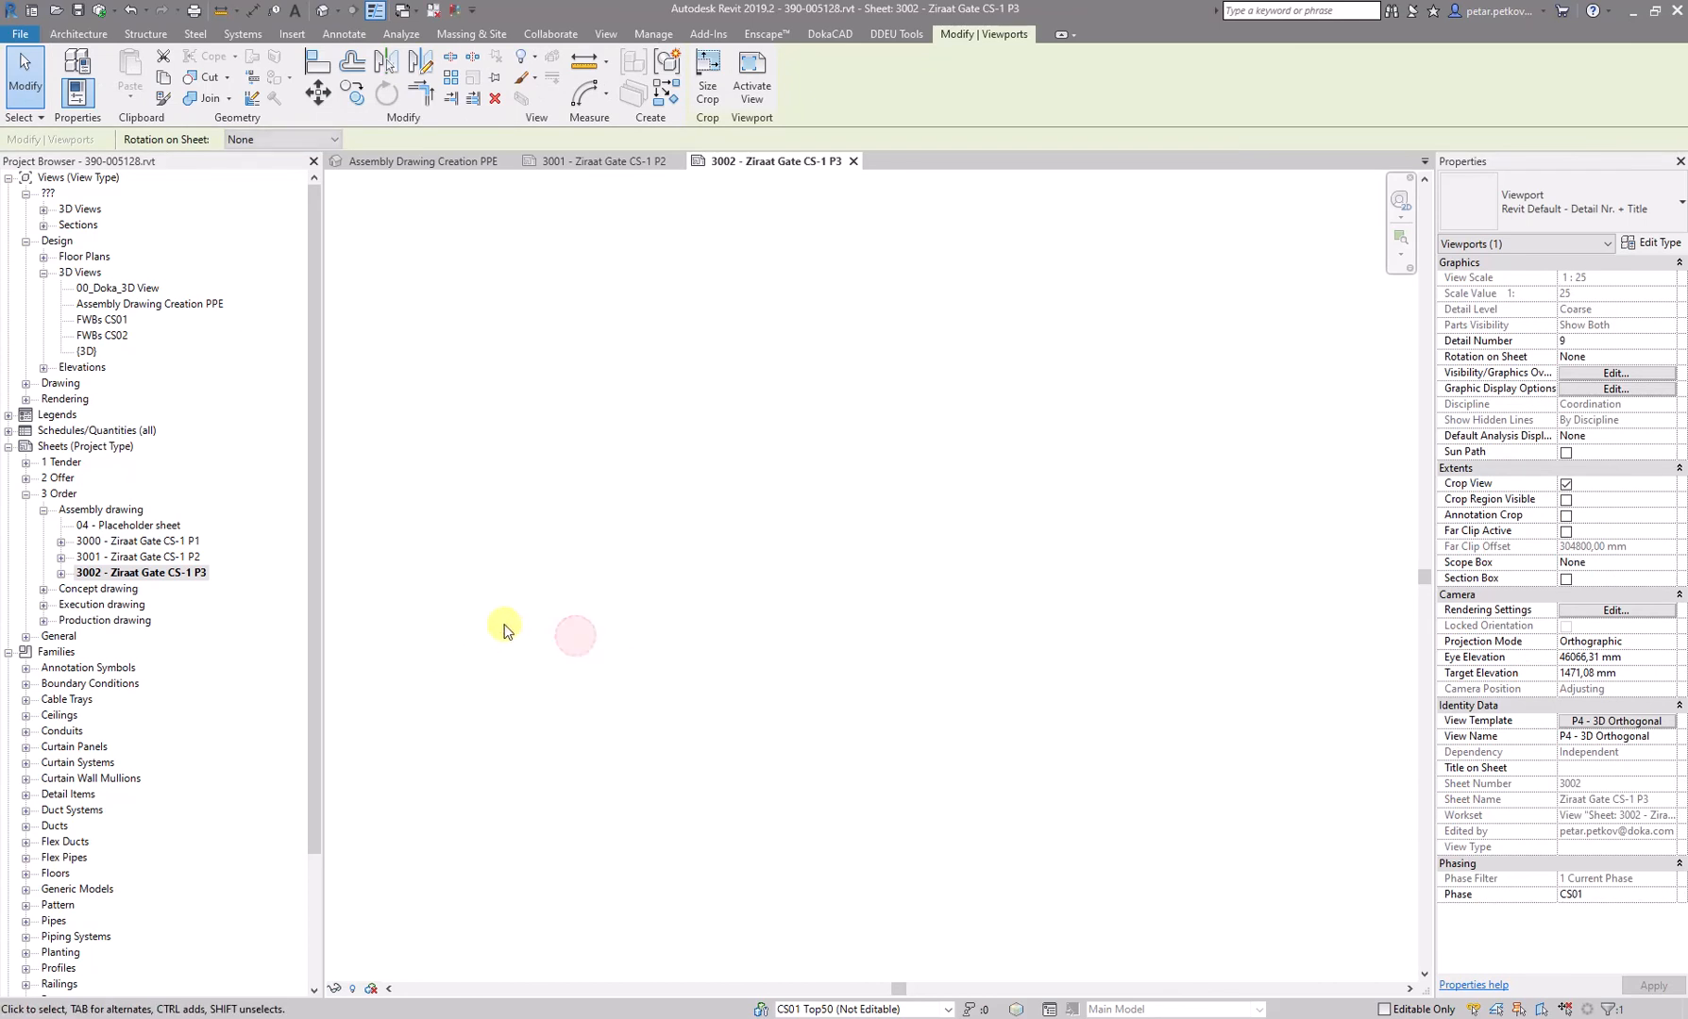
pyautogui.click(797, 646)
pyautogui.click(709, 615)
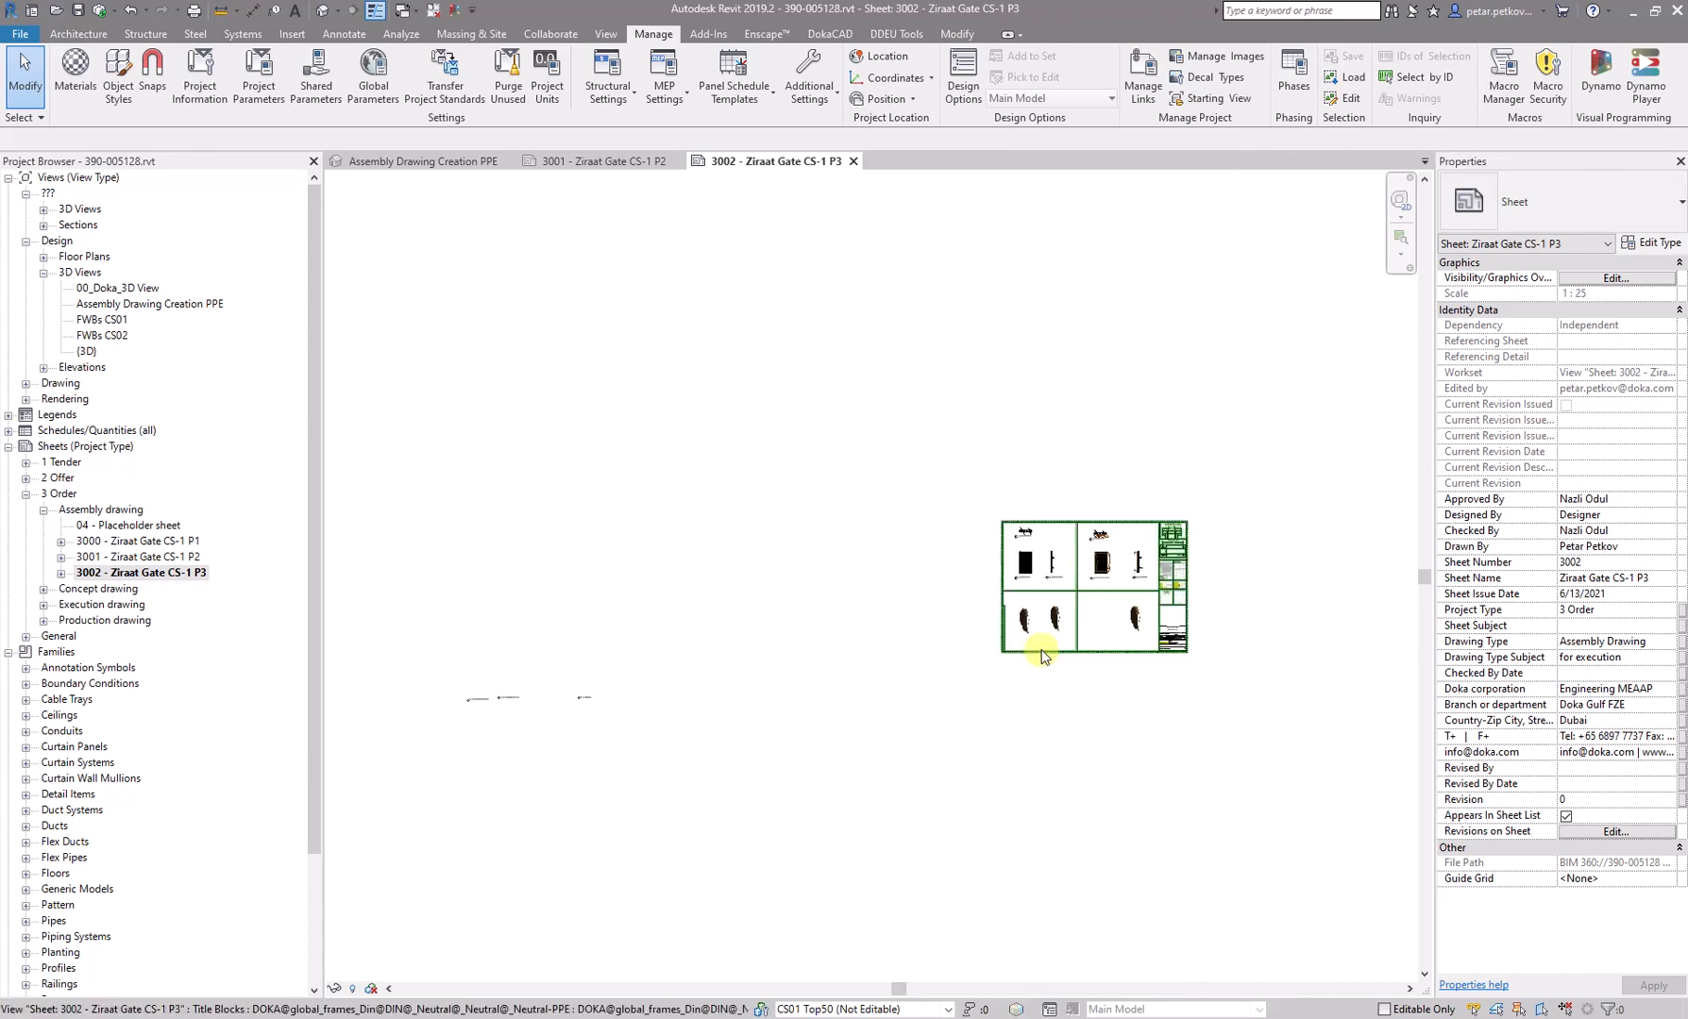
pyautogui.scroll(2, 1293, 619)
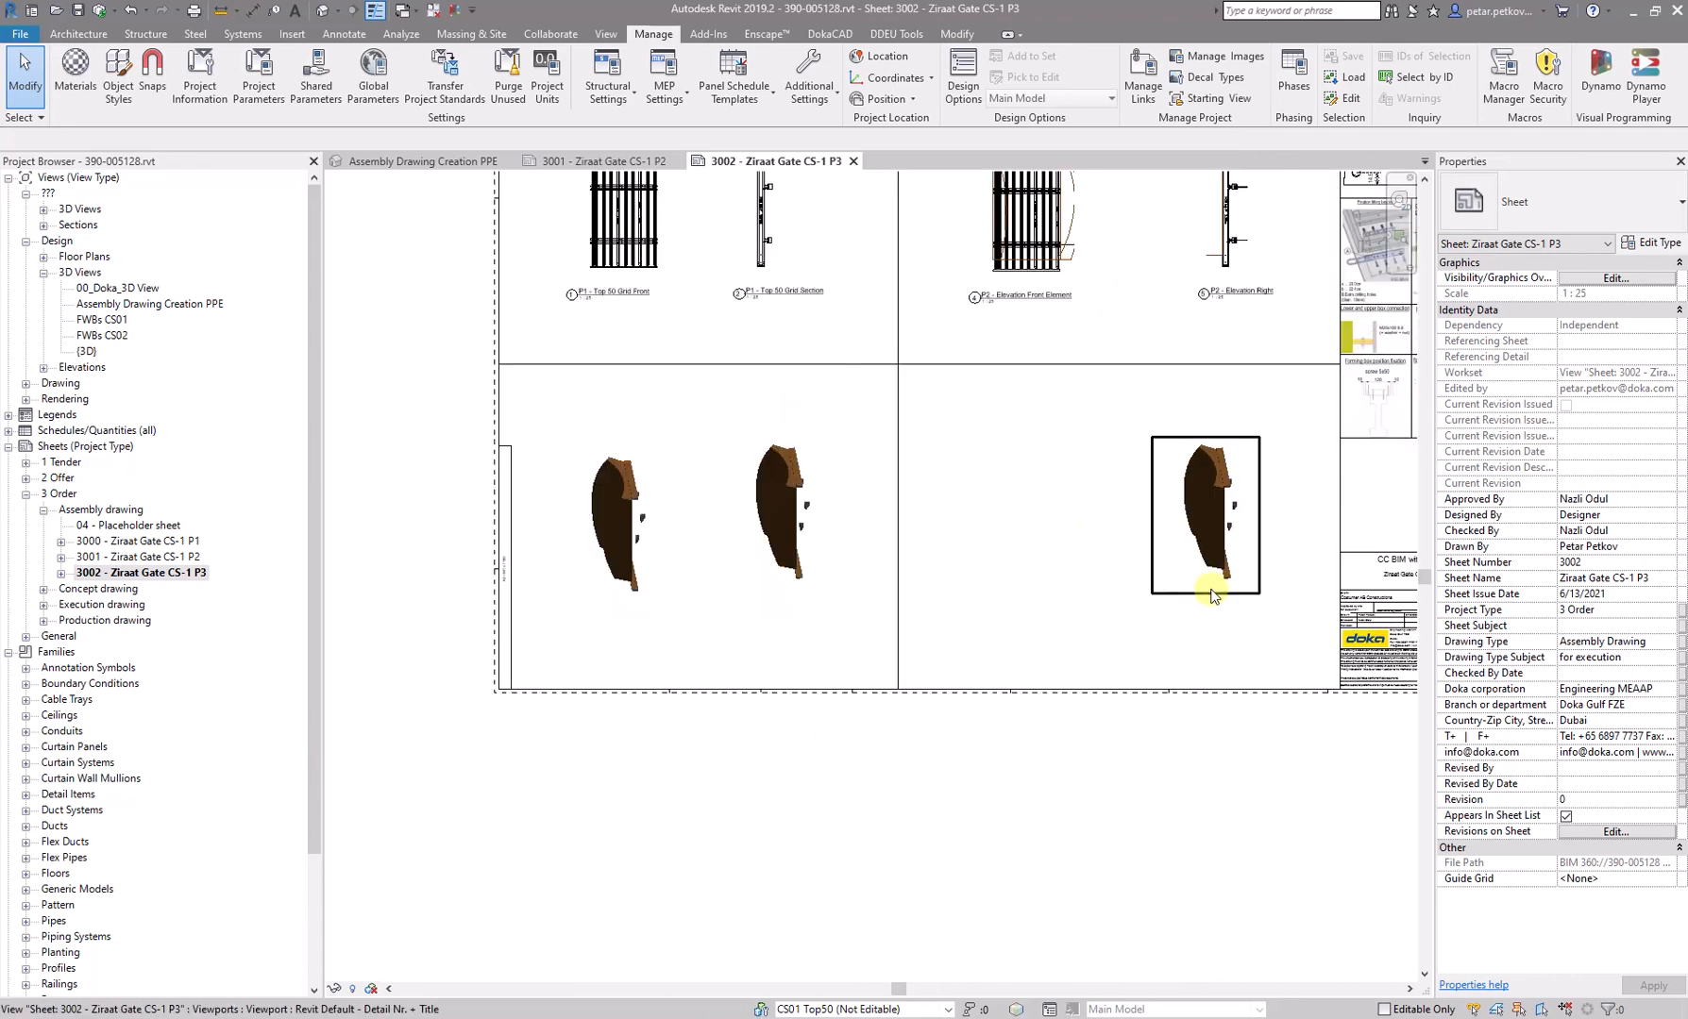
pyautogui.scroll(-3, 944, 755)
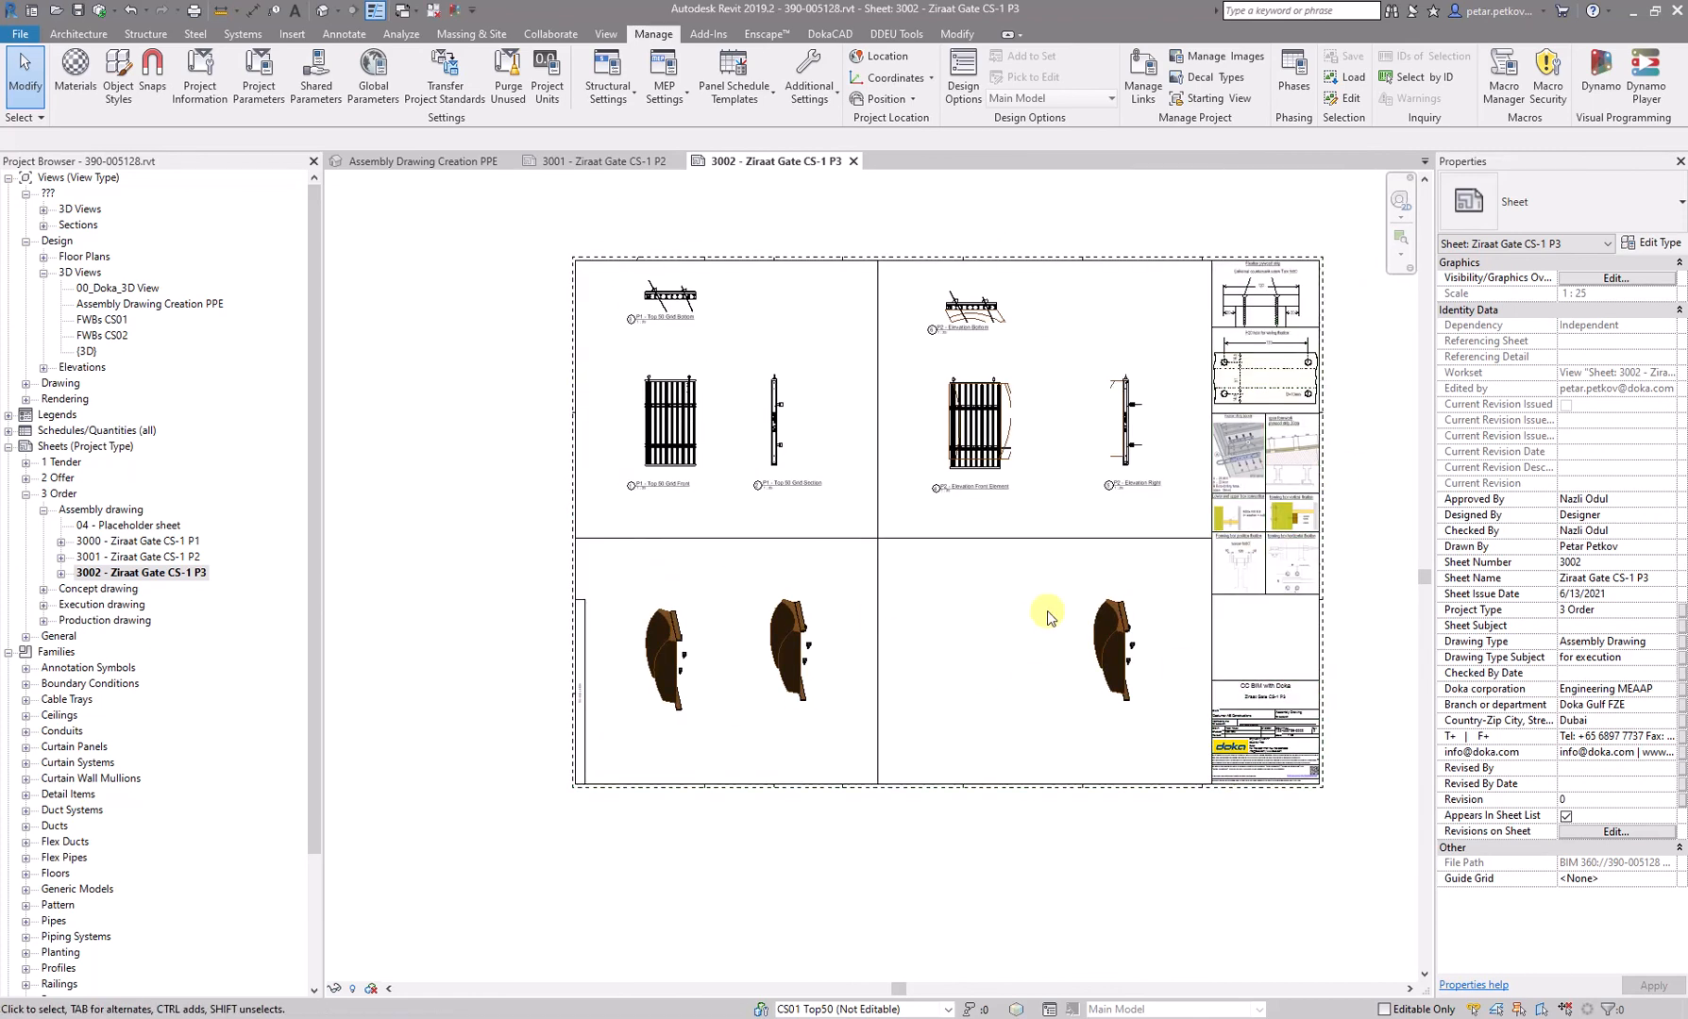
pyautogui.scroll(1, 1062, 608)
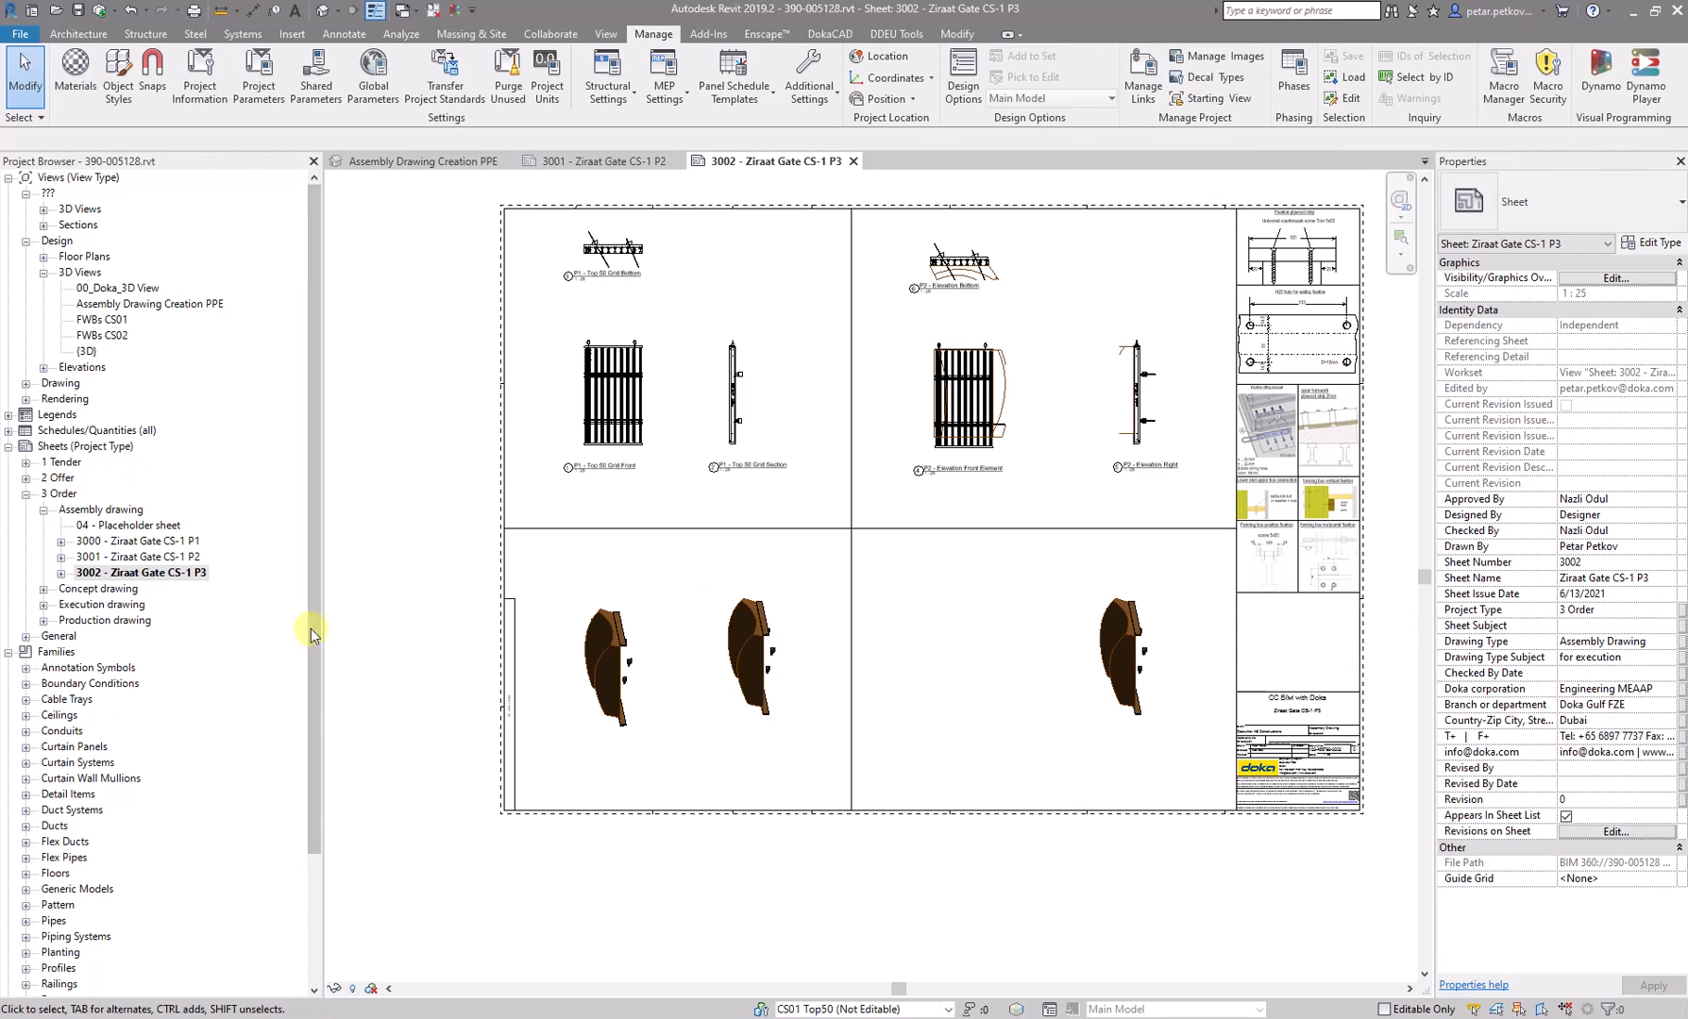
# - Expand the project's assemblies, review the Create Assembly Views options for CS-1 P3, and cancel without creating views
pyautogui.moveTo(320, 633); pyautogui.dragTo(332, 829)
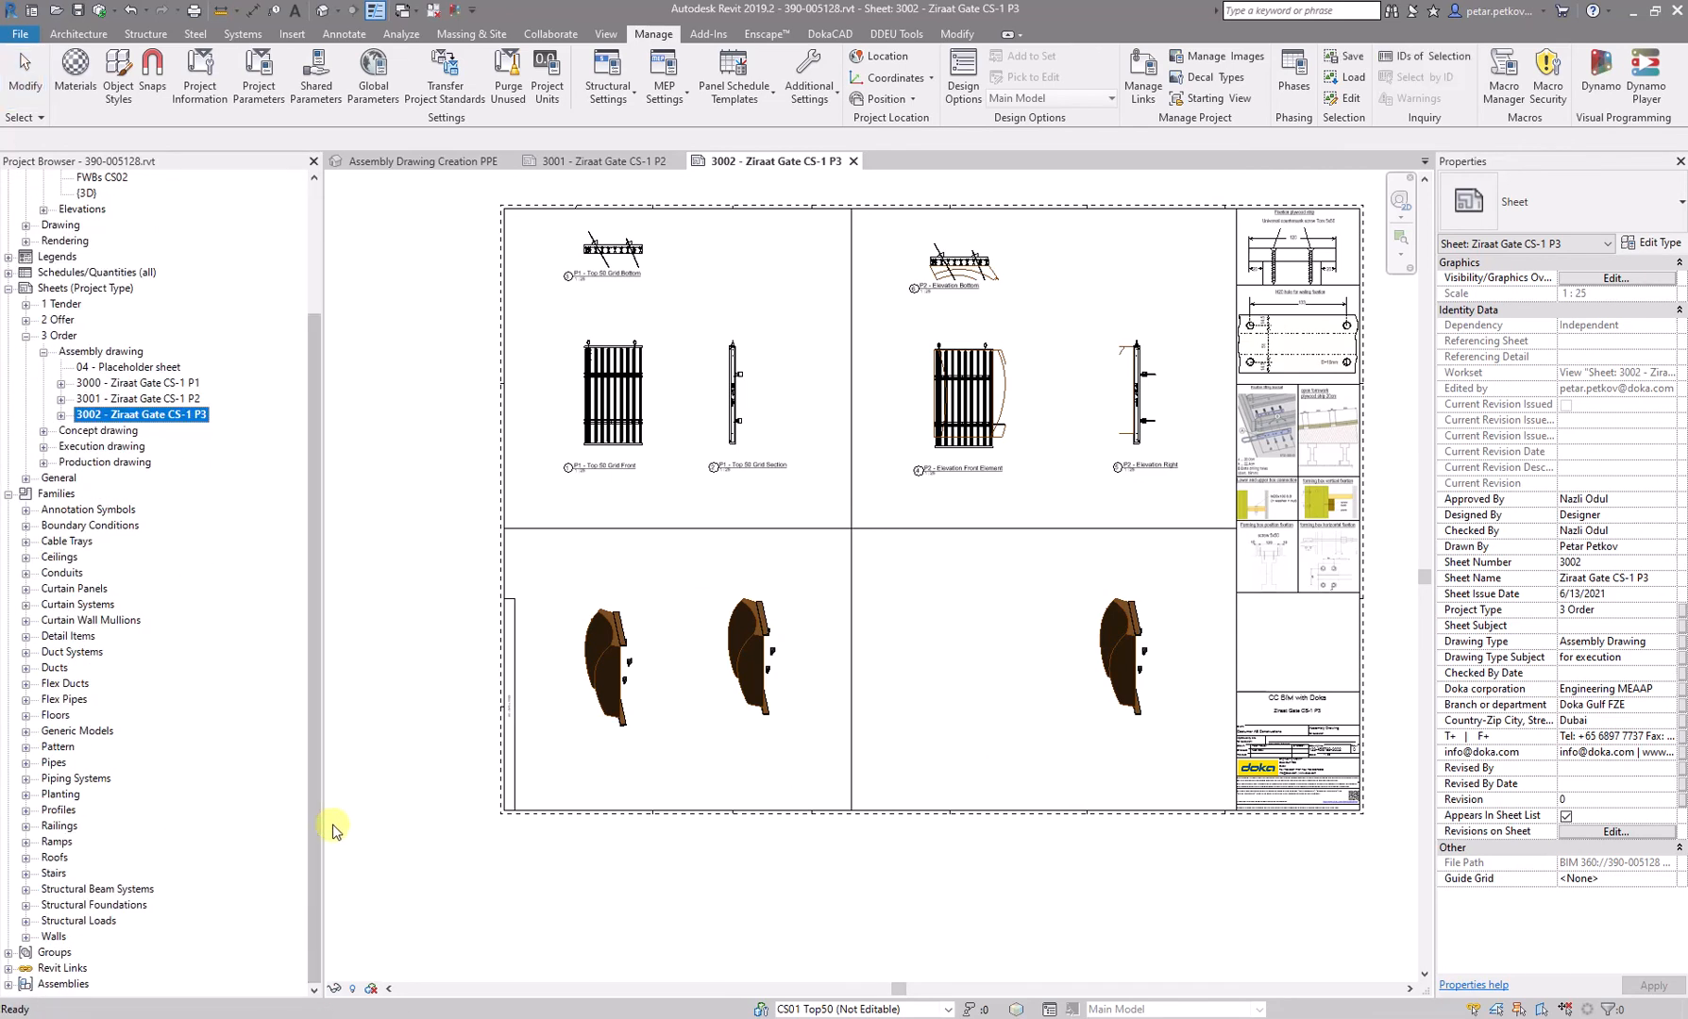
pyautogui.scroll(-3, 400, 908)
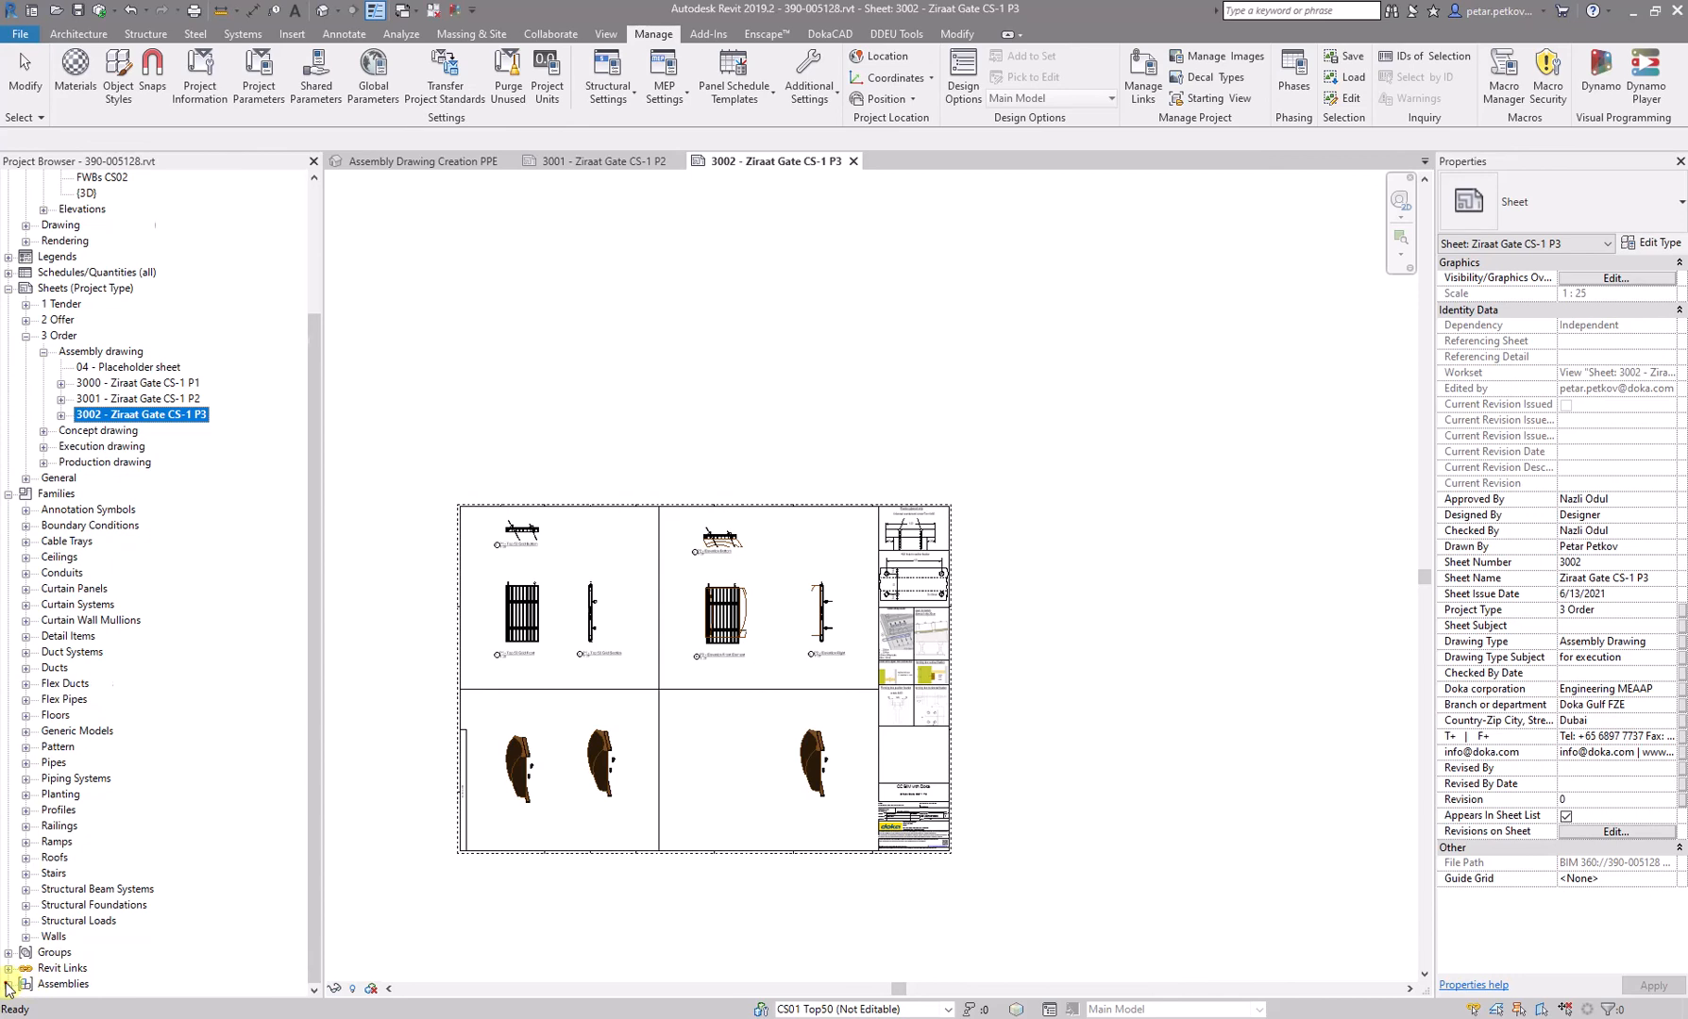
pyautogui.click(8, 985)
pyautogui.click(36, 955)
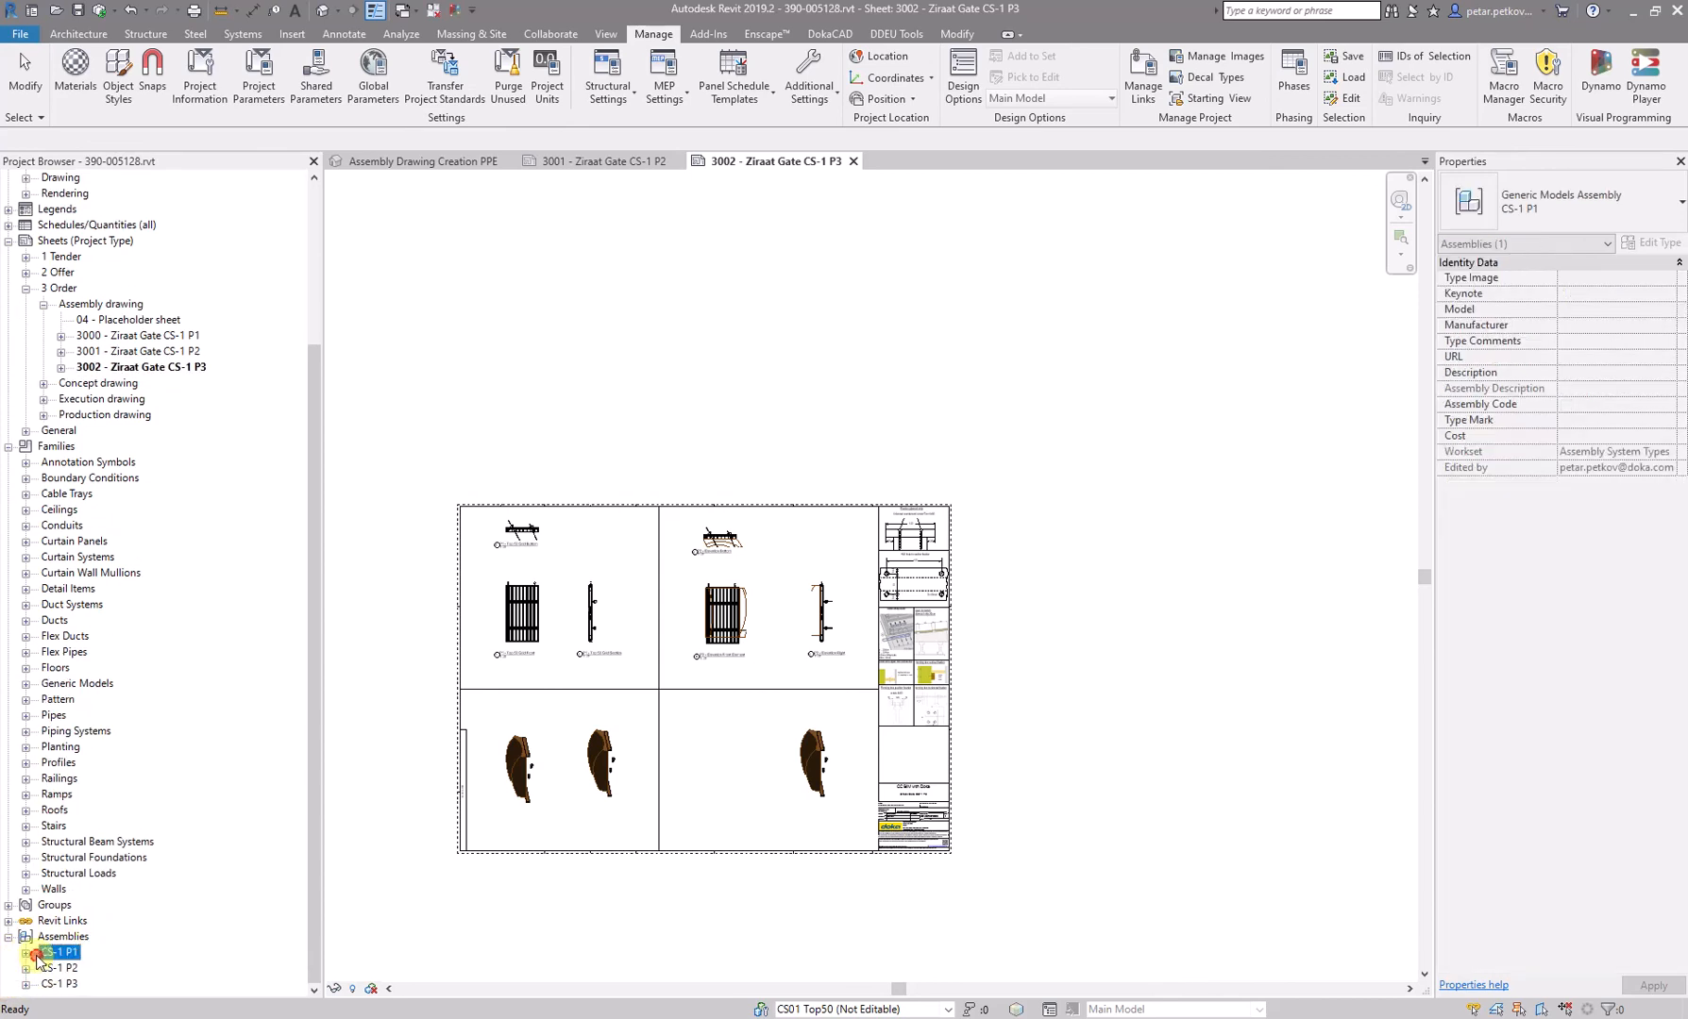
pyautogui.click(42, 986)
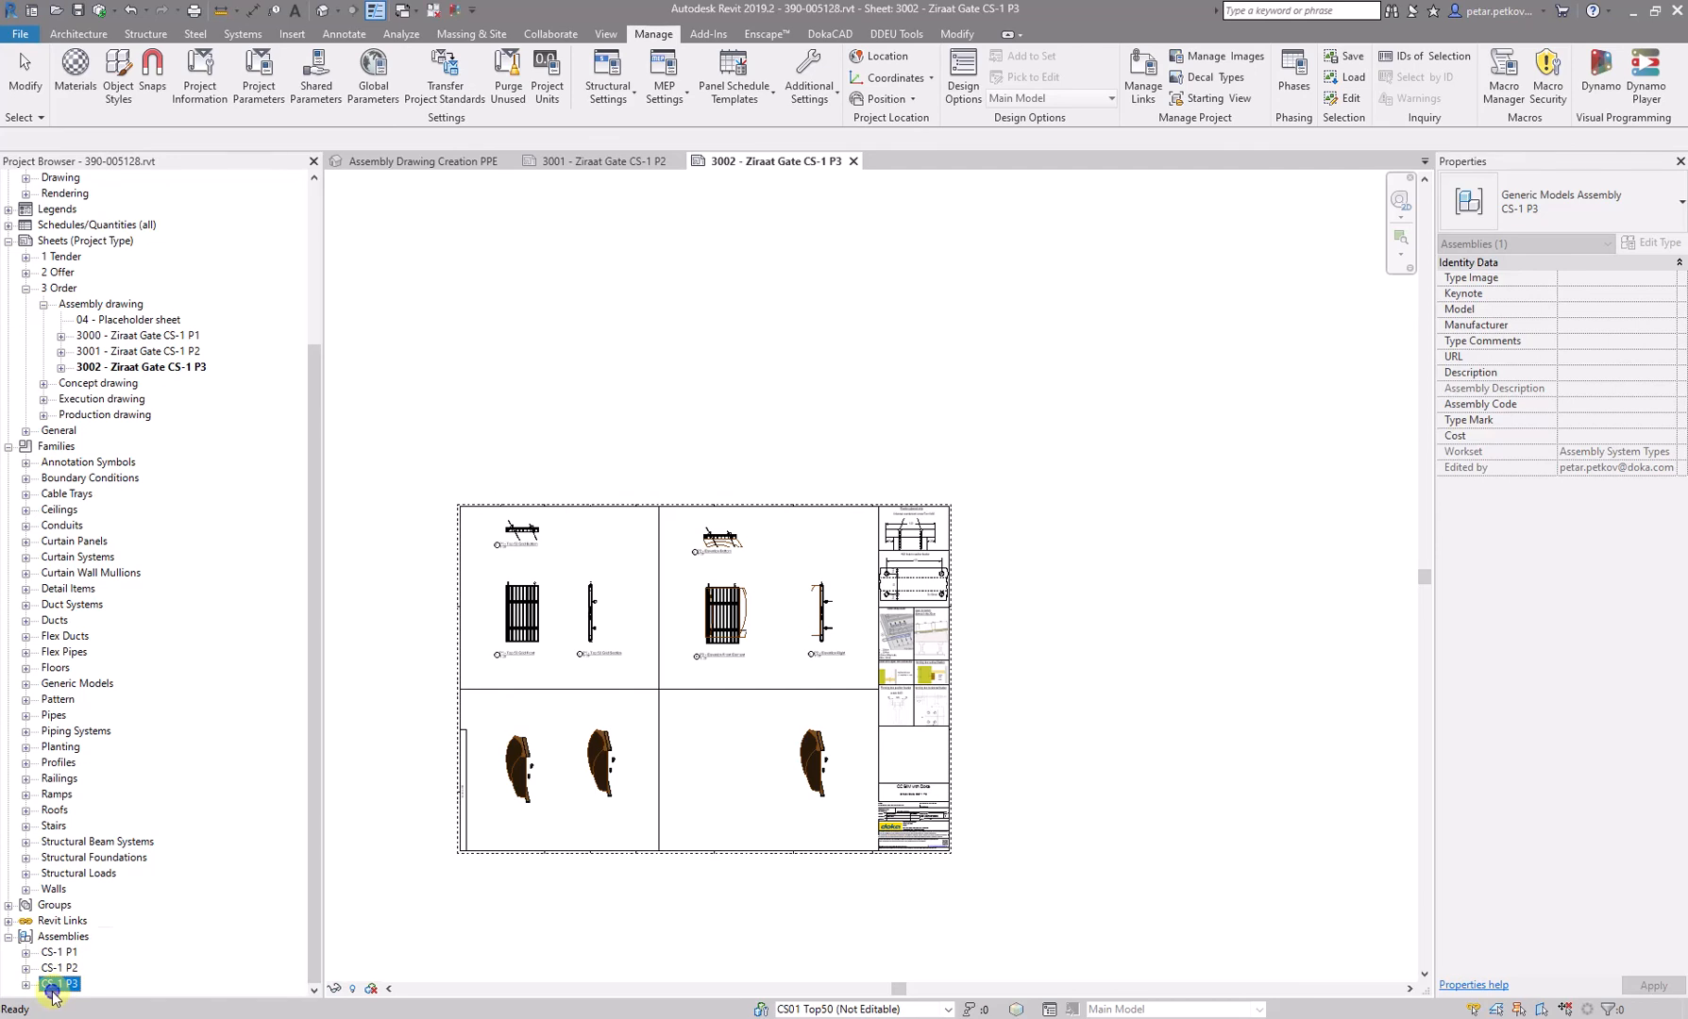
pyautogui.rightClick(51, 988)
pyautogui.click(180, 749)
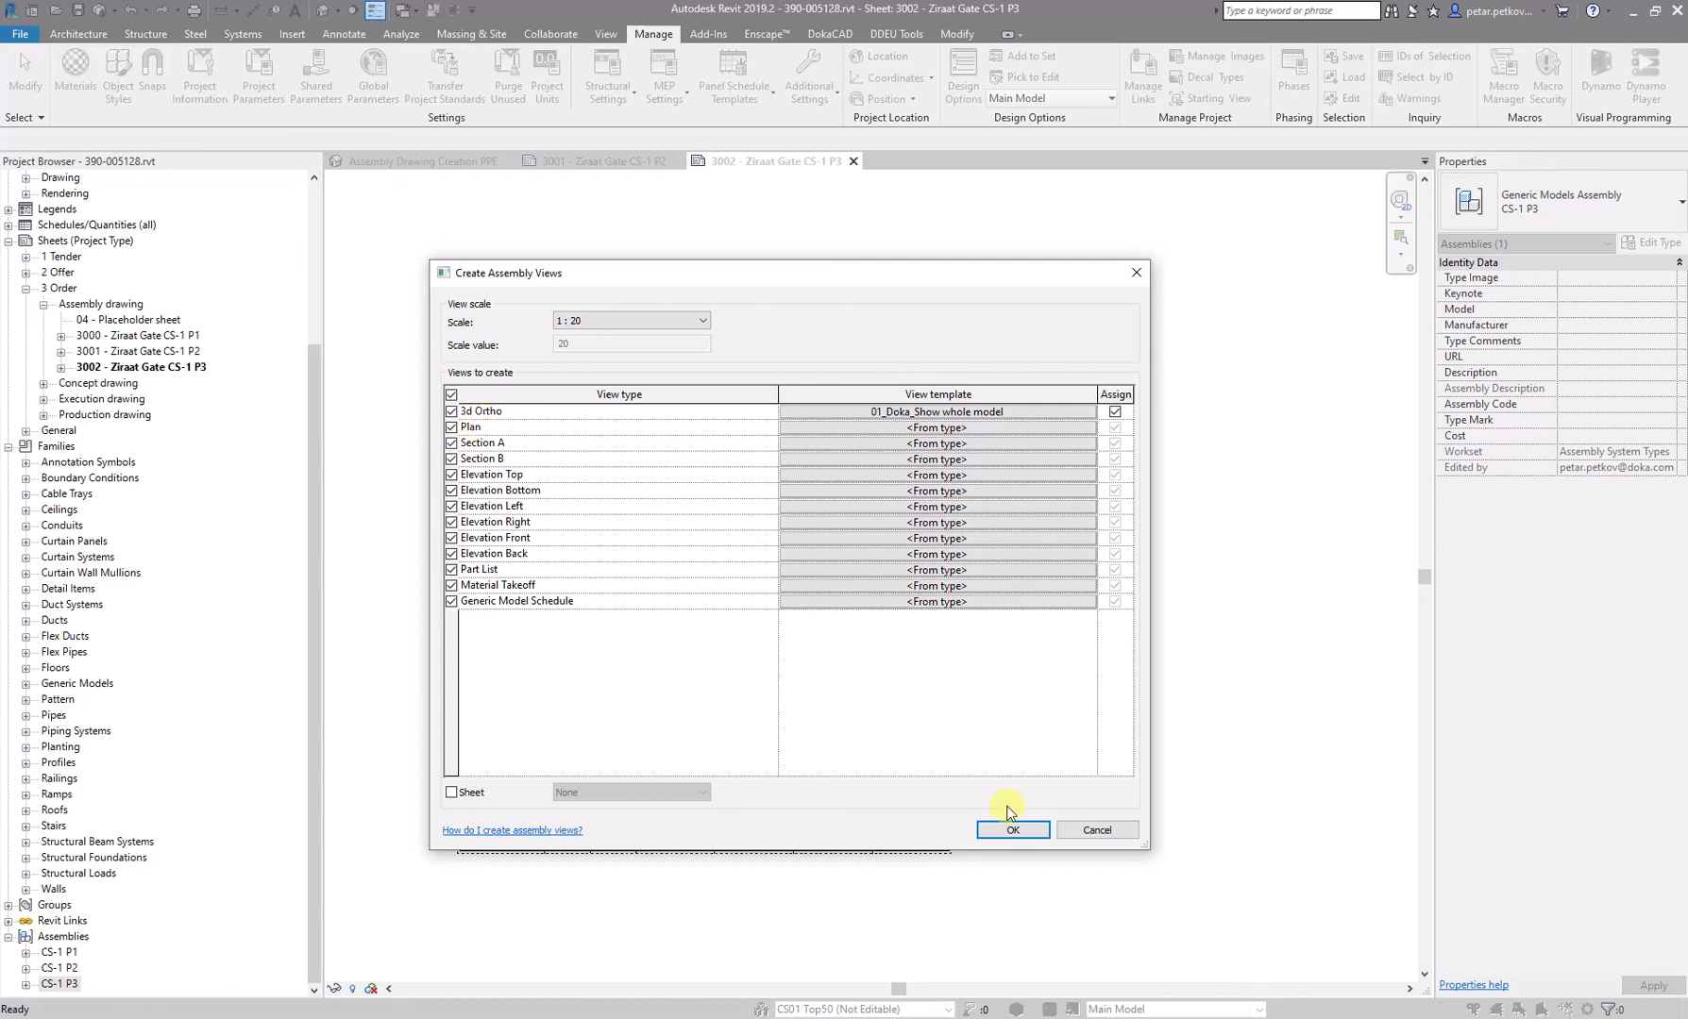
pyautogui.click(1095, 830)
# - Examine the P2 elevation views and the overall view layout of sheet 3002 - Ziraat Gate CS-1 P3
pyautogui.scroll(6, 768, 749)
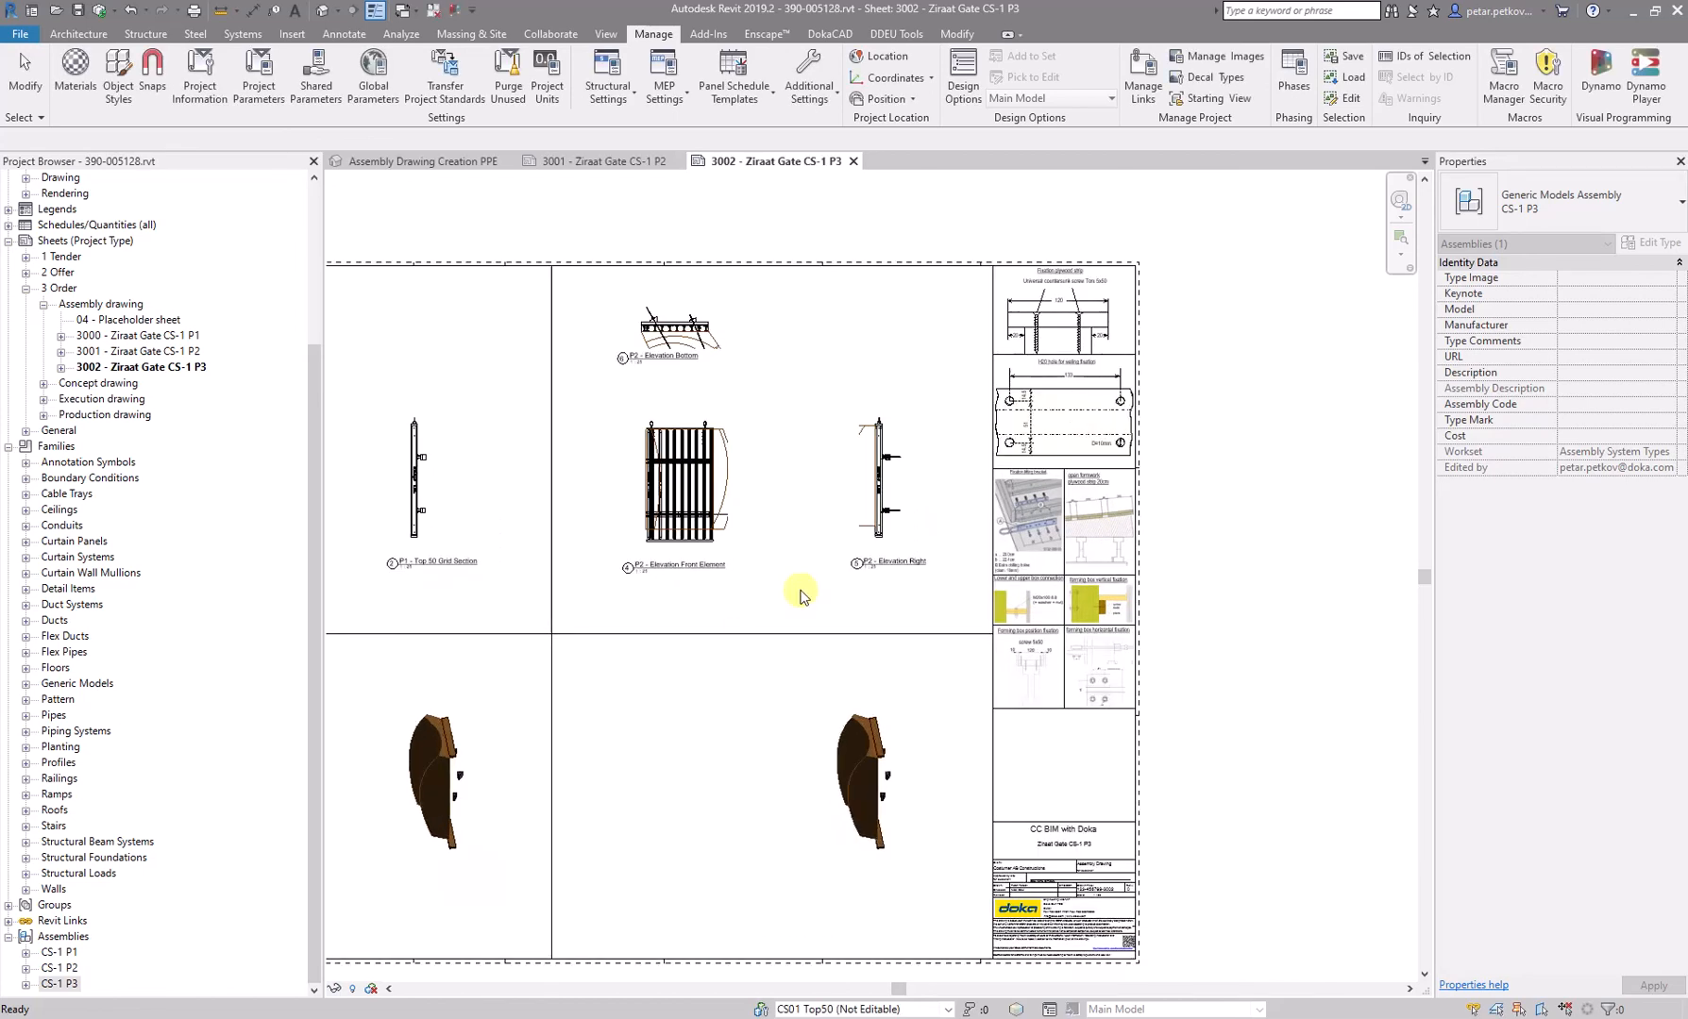
pyautogui.scroll(1, 754, 498)
pyautogui.scroll(1, 539, 547)
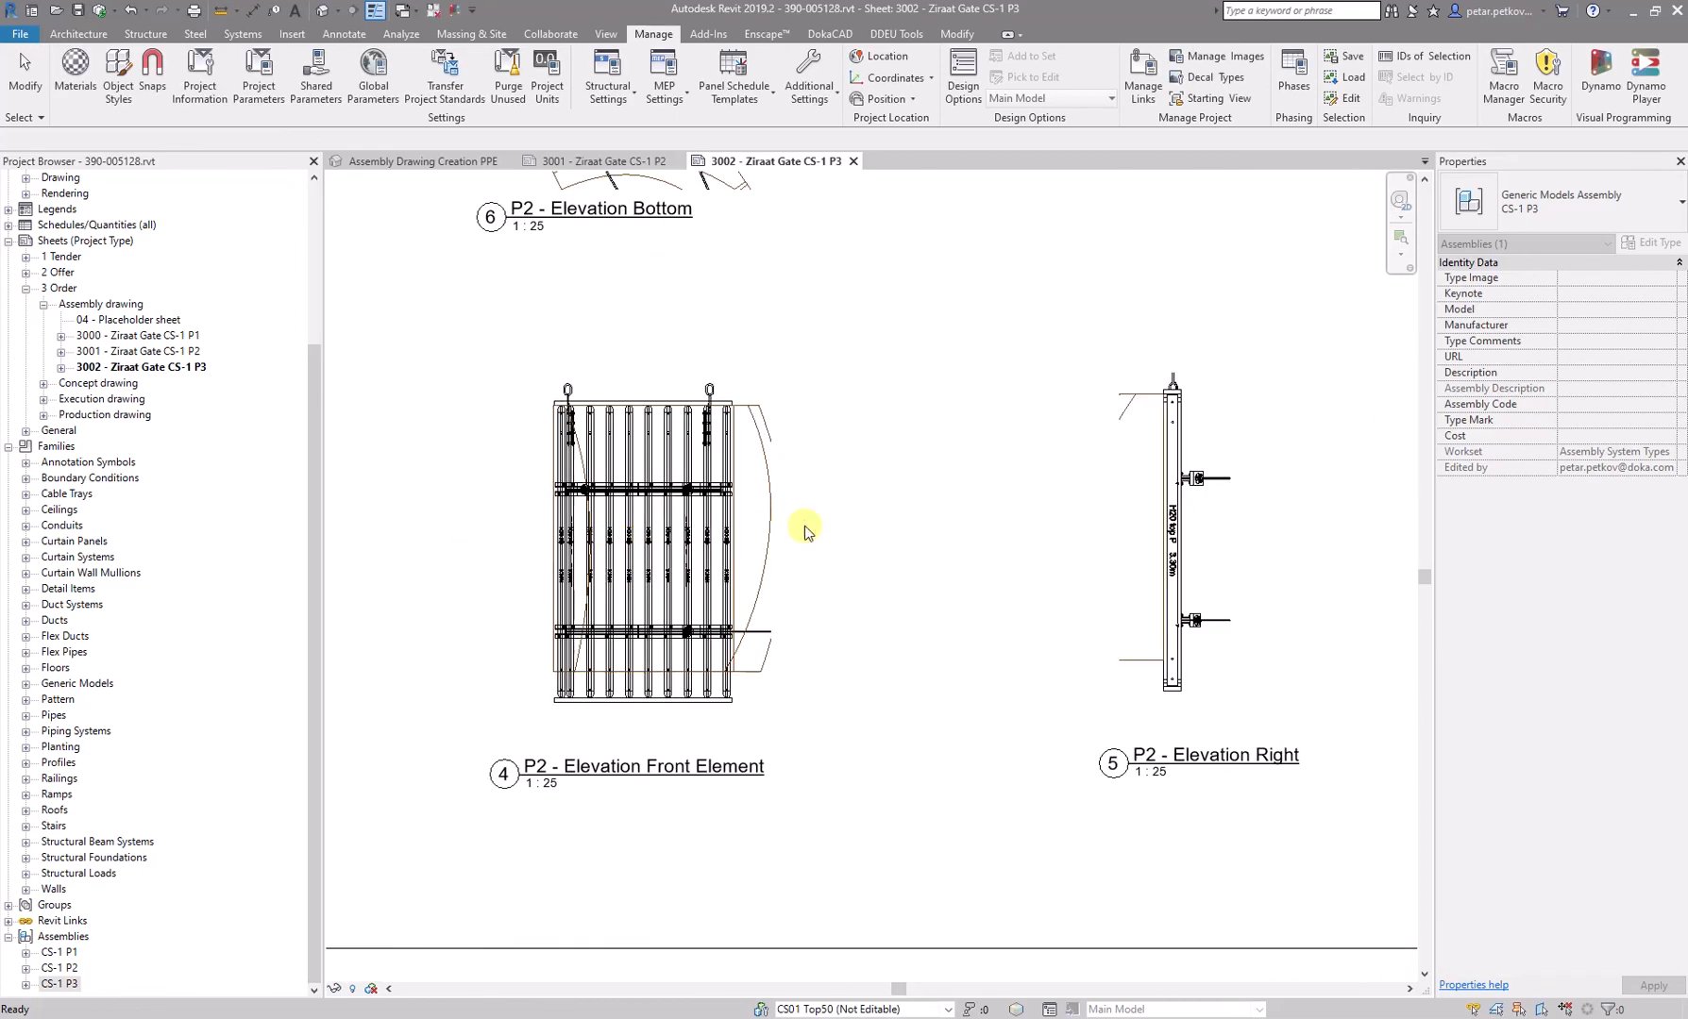
pyautogui.scroll(-3, 783, 563)
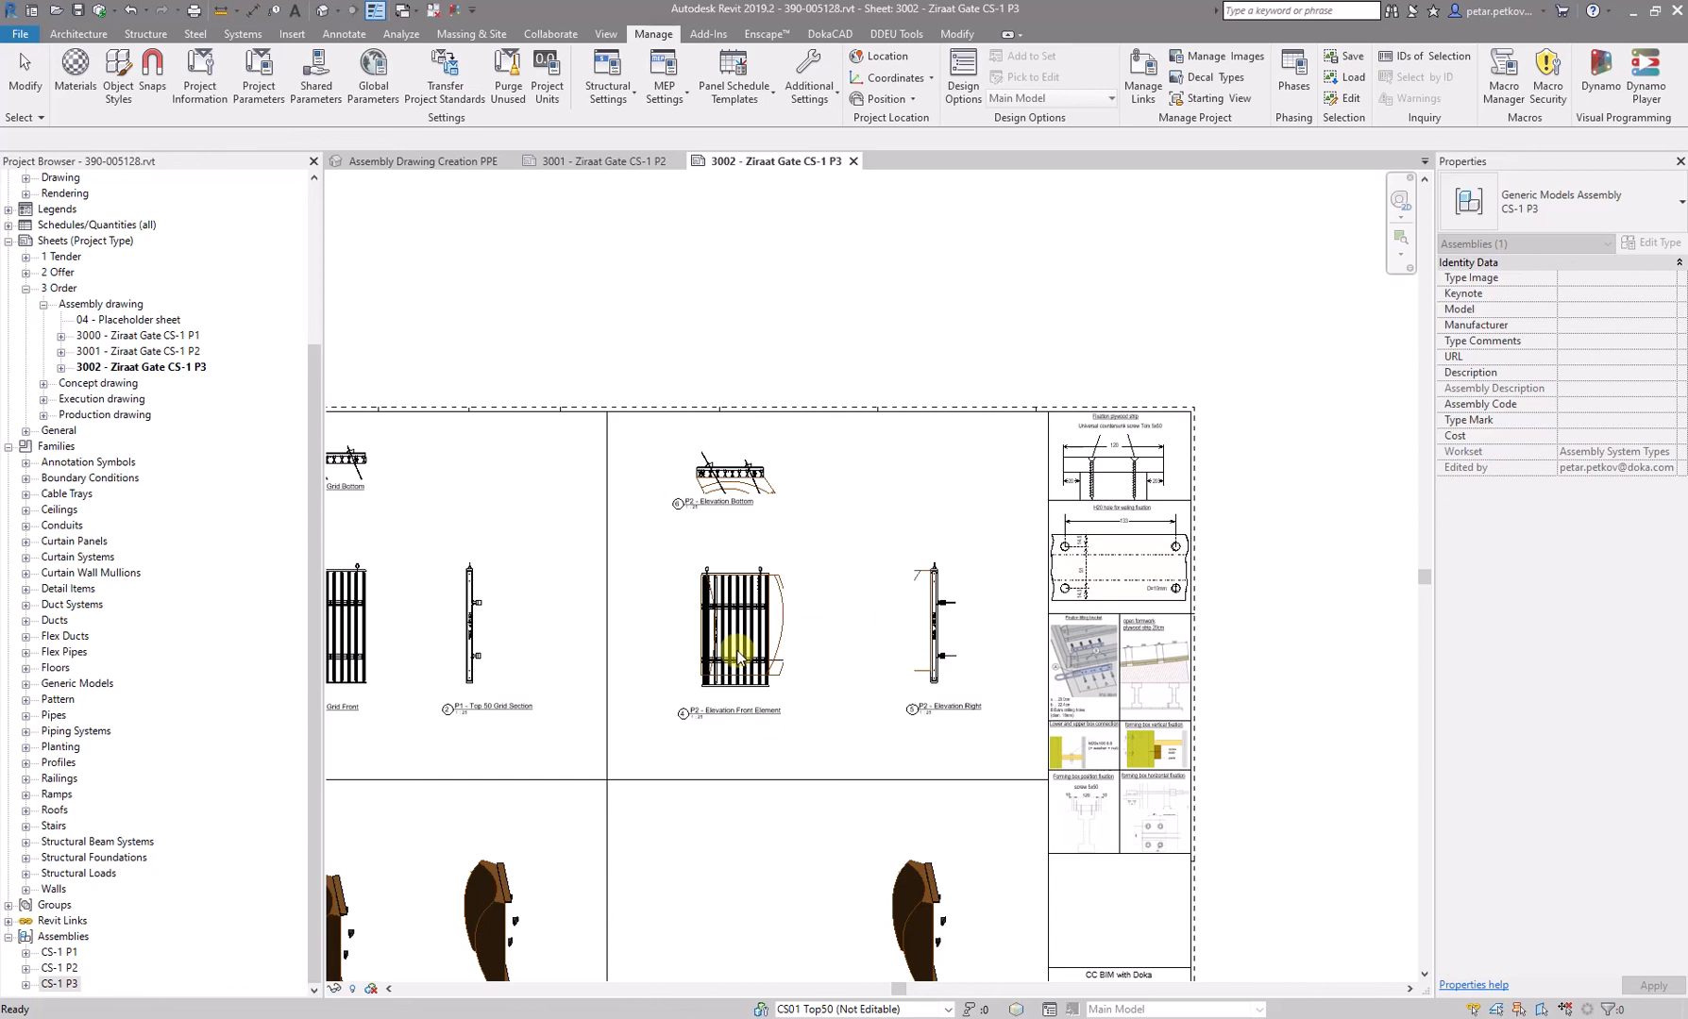
pyautogui.scroll(-2, 868, 396)
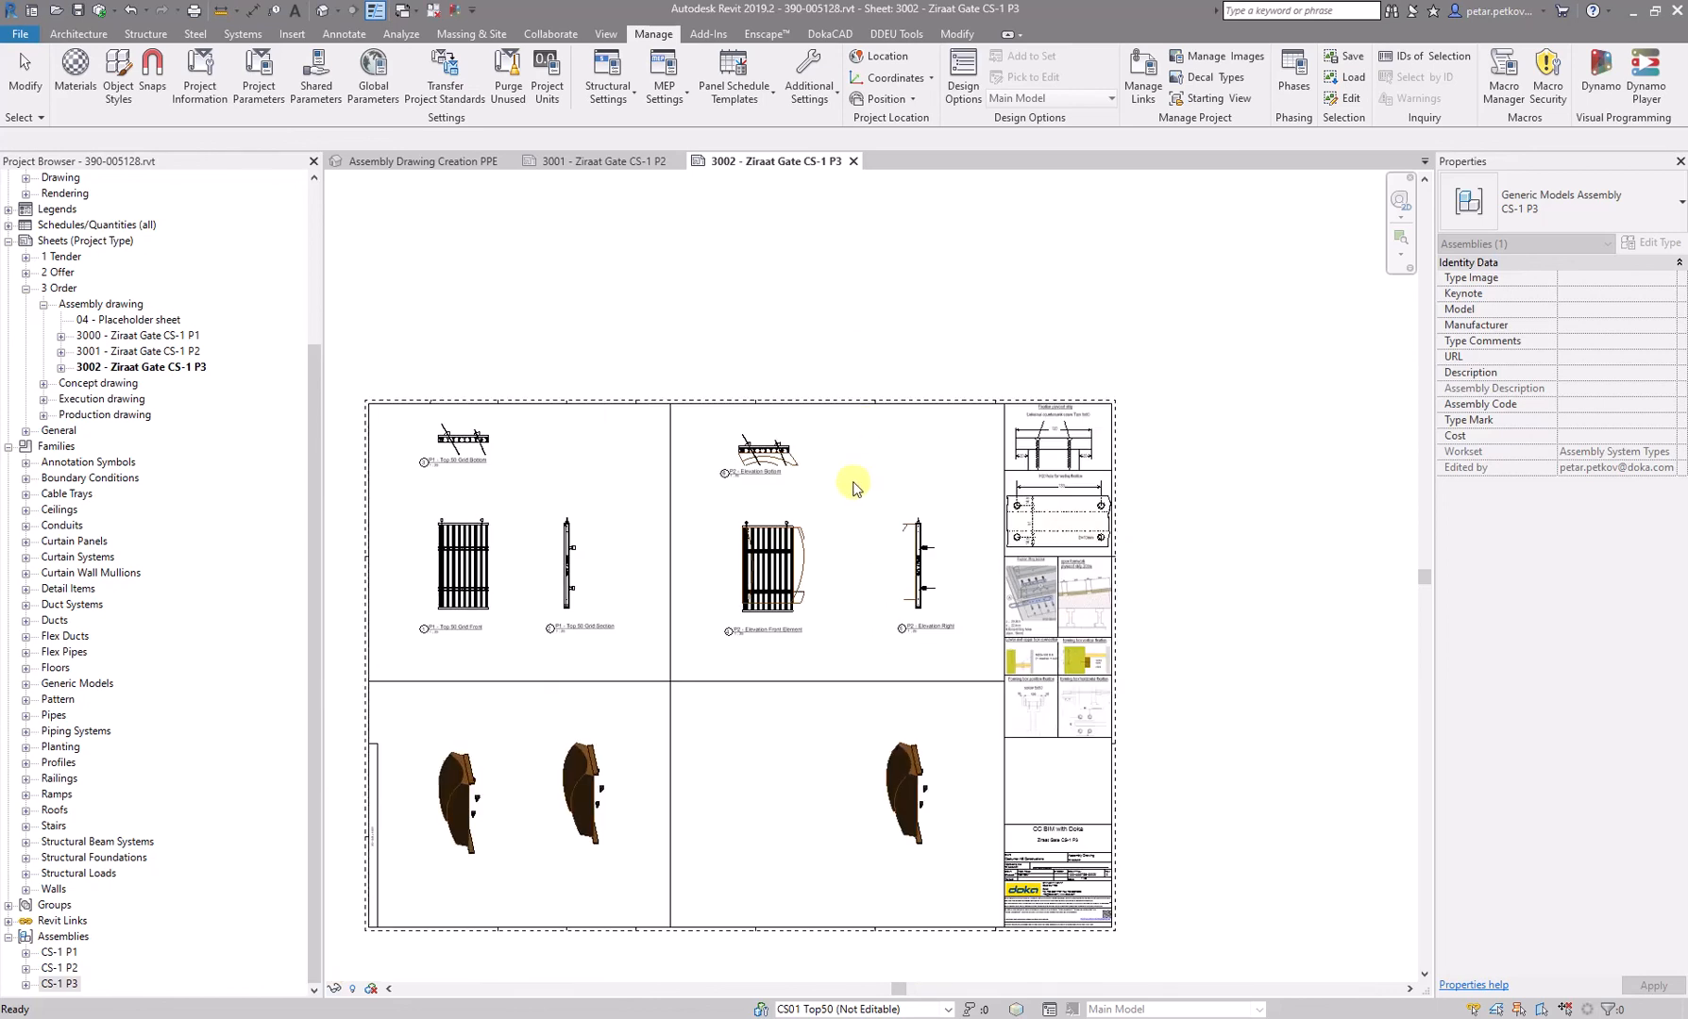
pyautogui.rightClick(56, 989)
pyautogui.click(1024, 378)
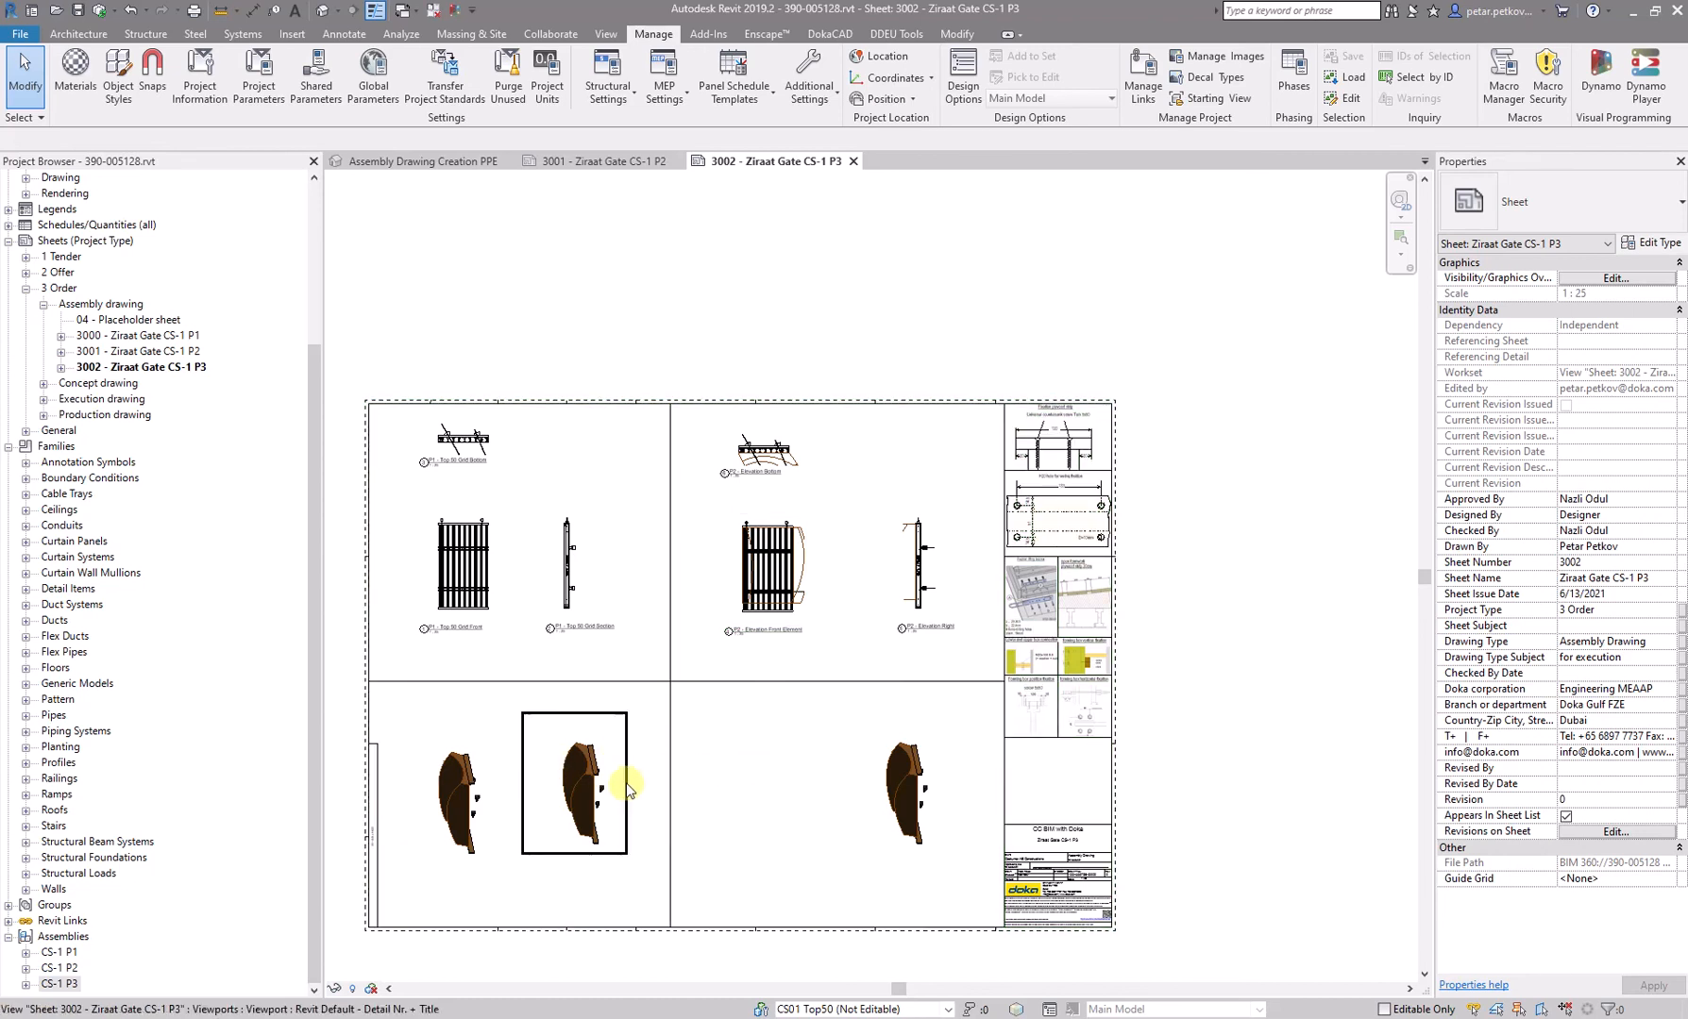
pyautogui.scroll(-2, 630, 873)
pyautogui.scroll(2, 576, 788)
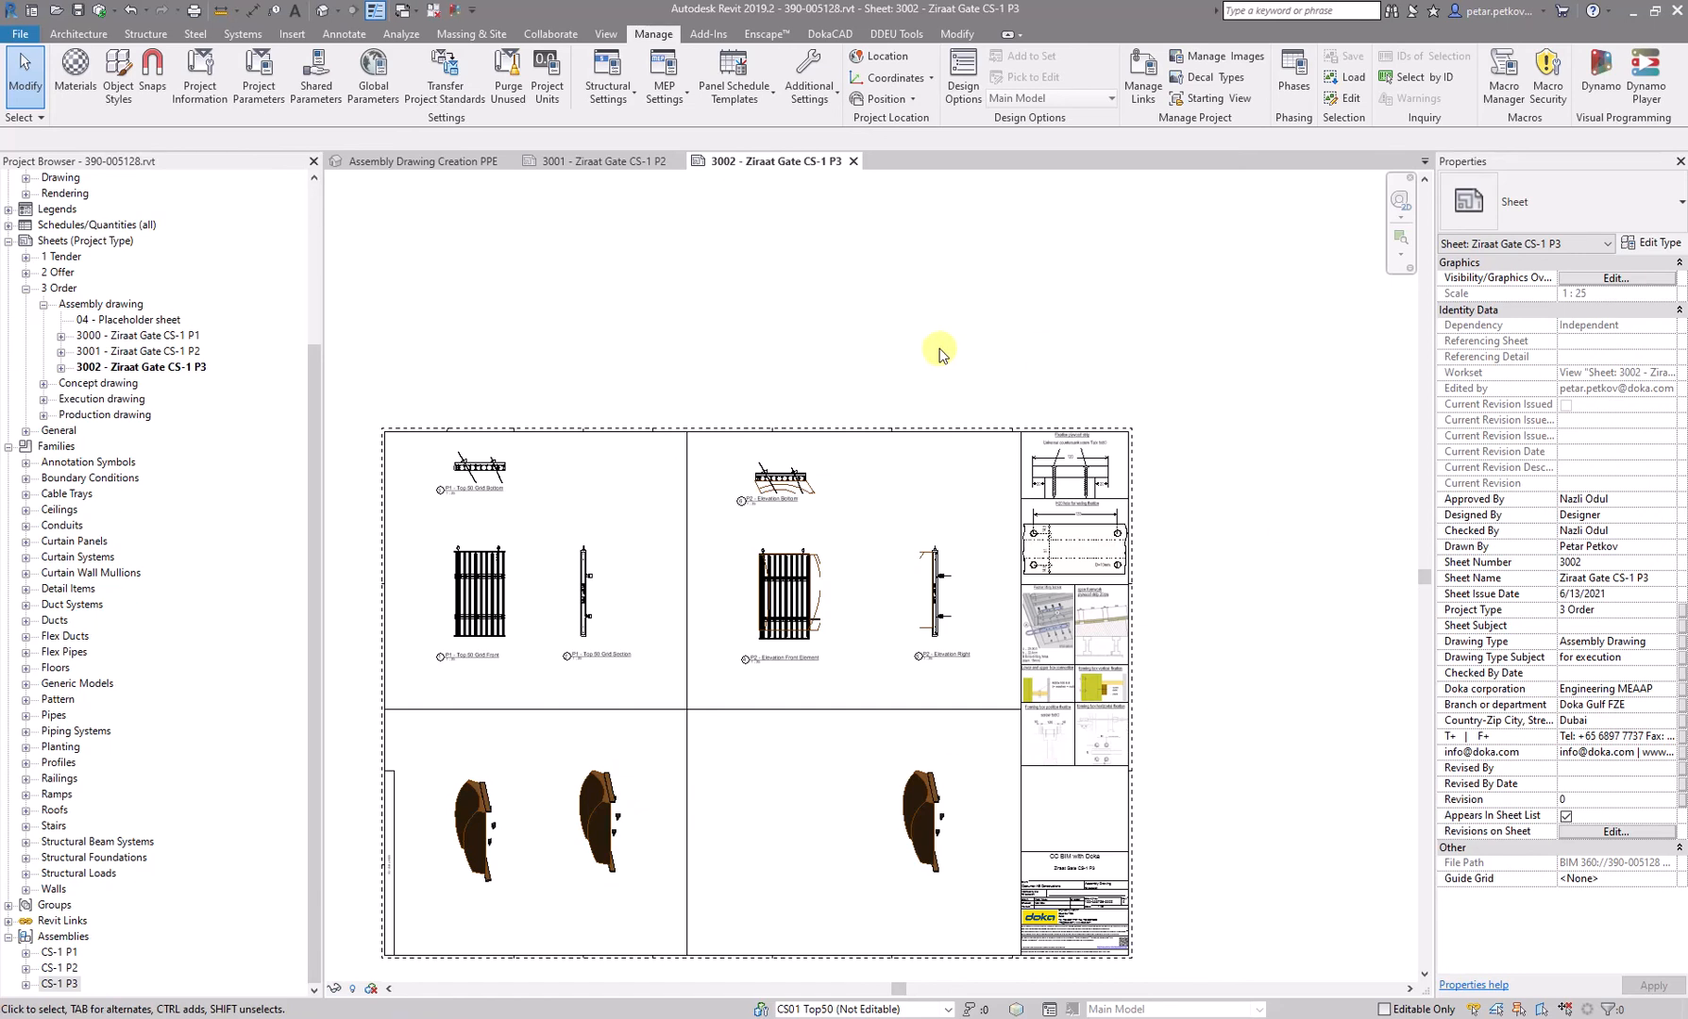
pyautogui.middleClick(979, 334)
pyautogui.middleClick(979, 335)
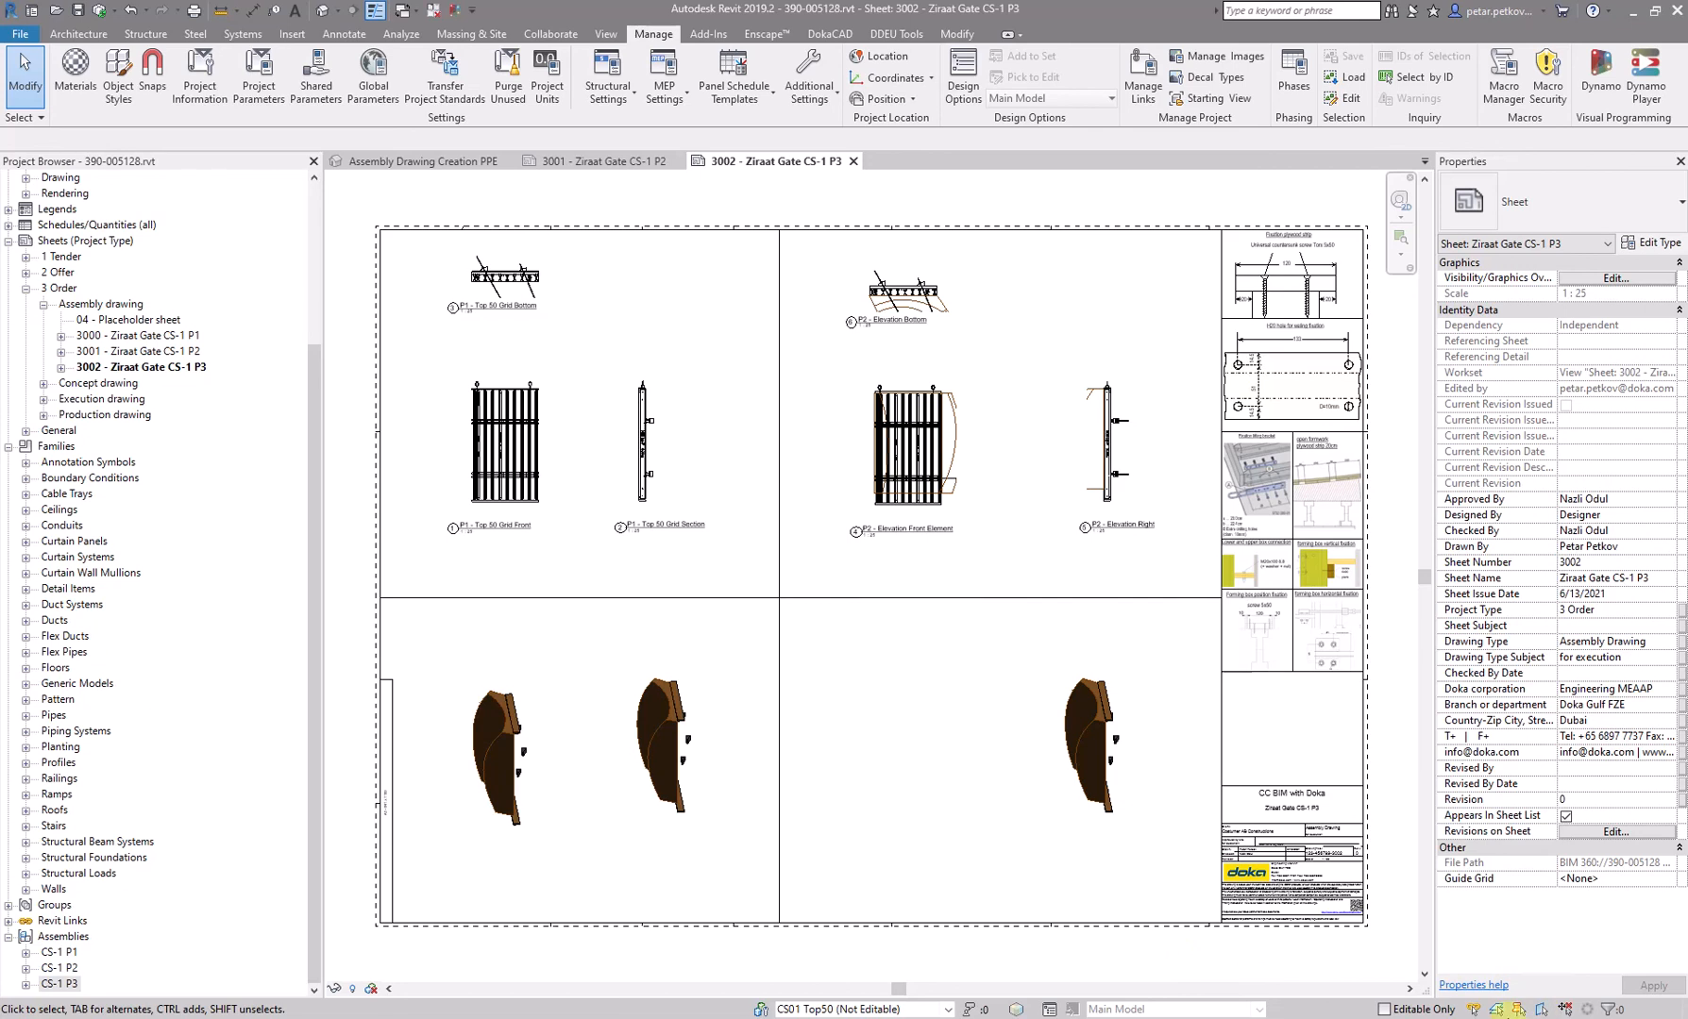
pyautogui.click(1521, 1017)
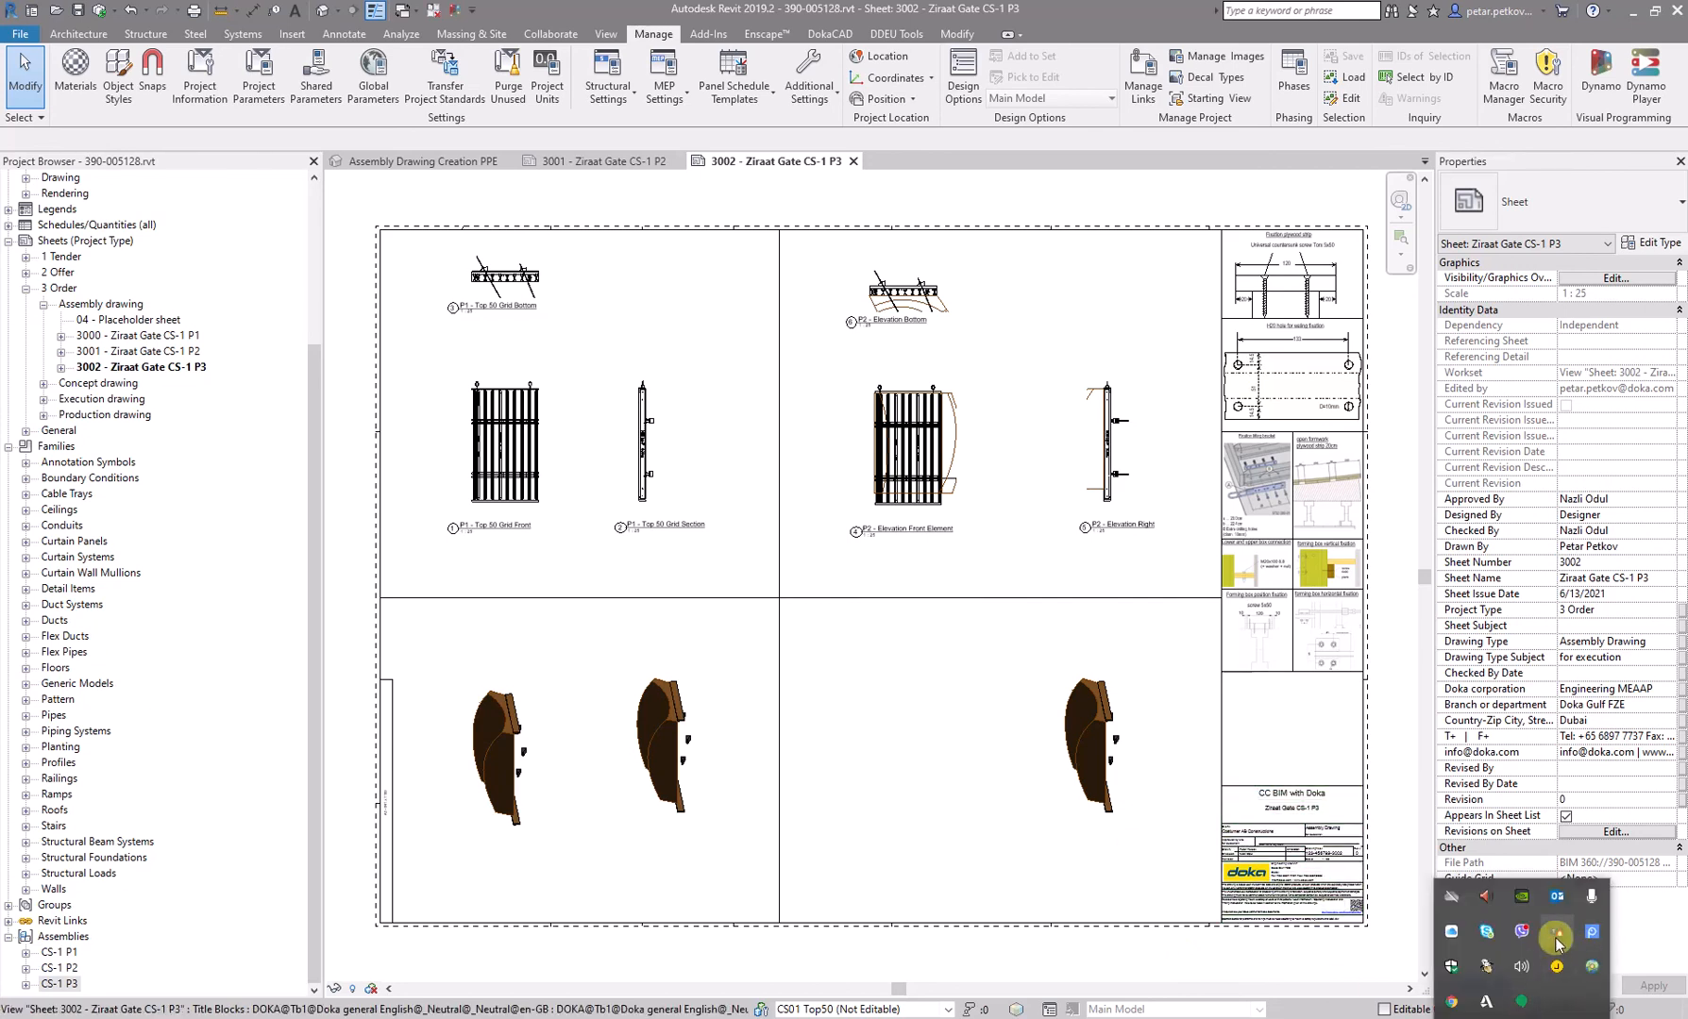
pyautogui.rightClick(1591, 933)
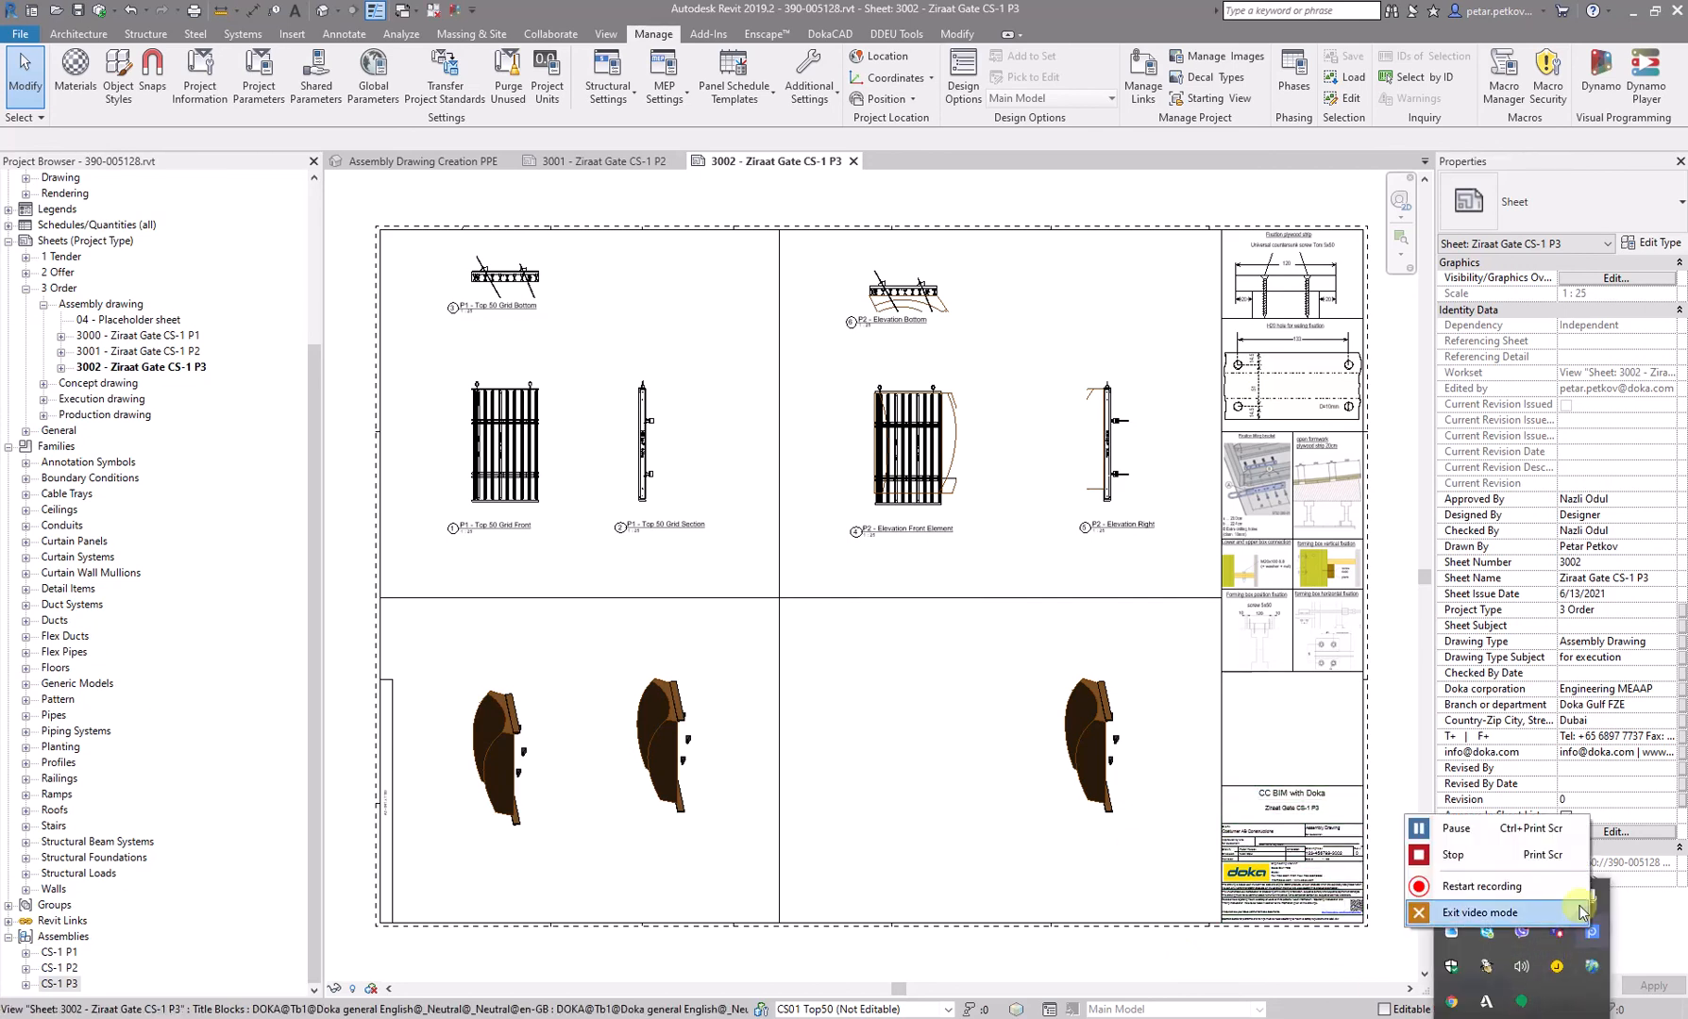